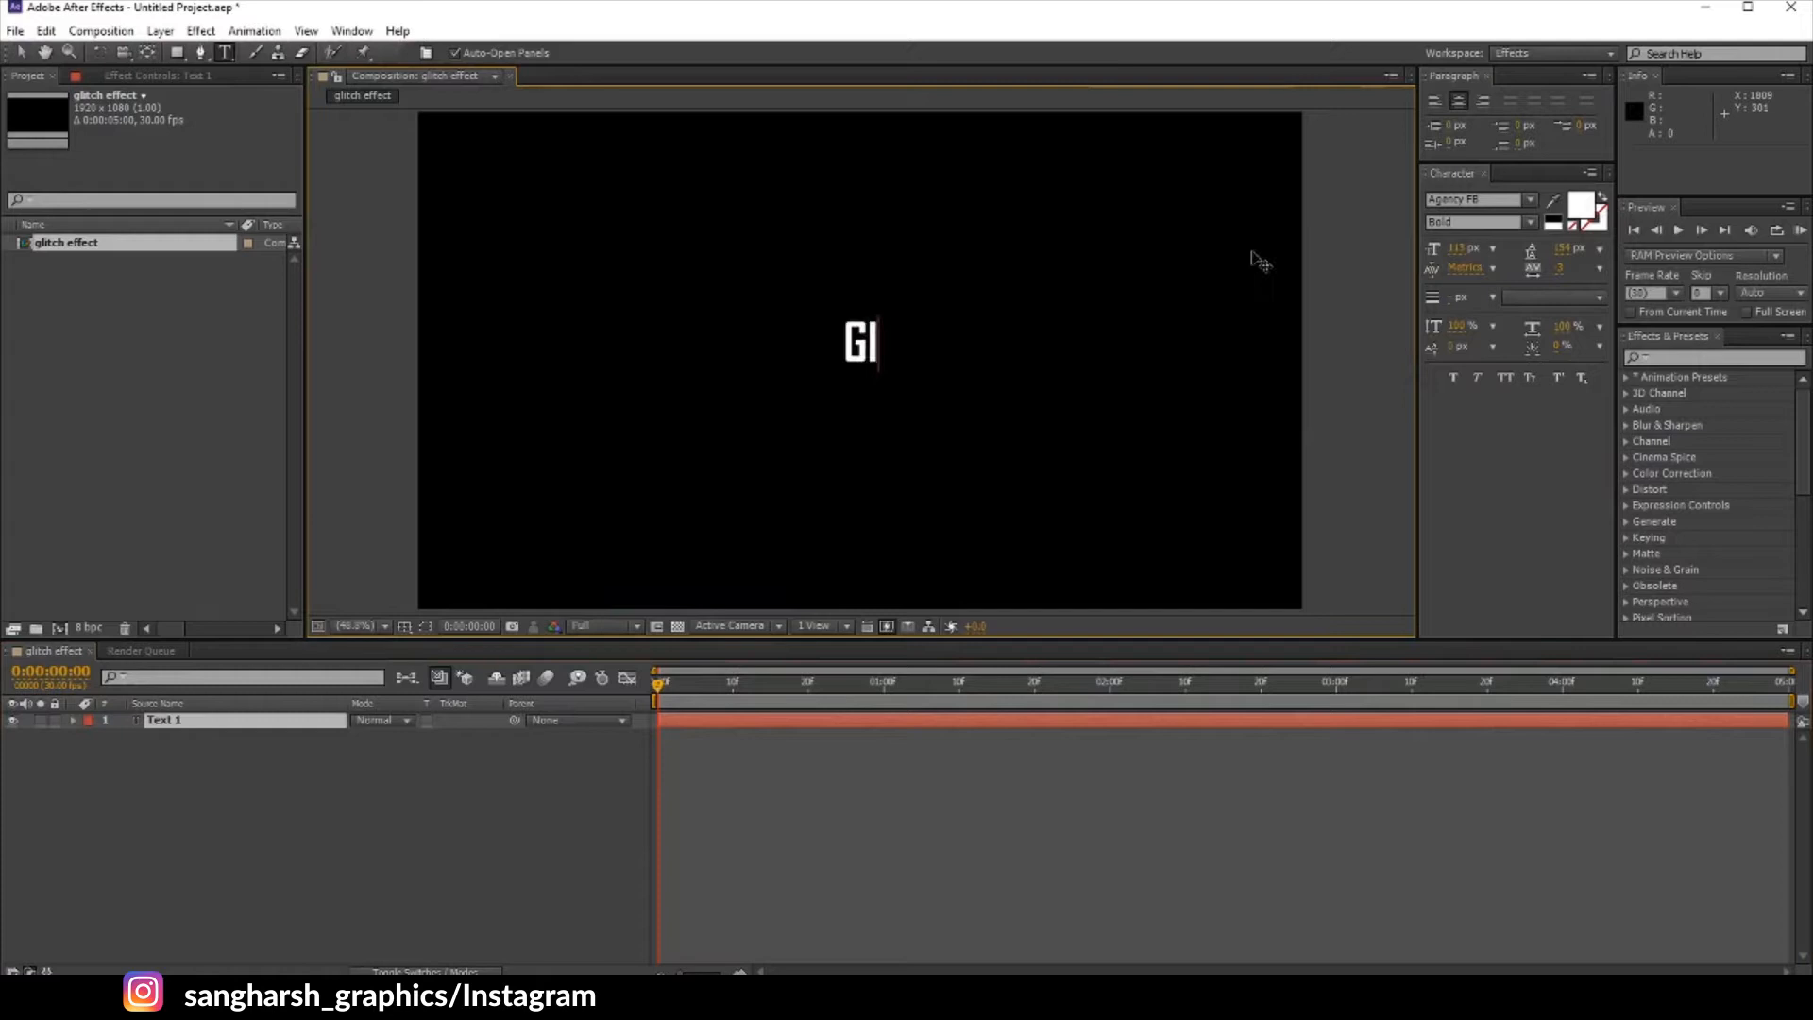
Step: Complete the text layer's wording as "Glitch" and finish text editing
{"action": "type", "text": "t"}
{"action": "key", "text": "BackSpace"}
{"action": "type", "text": "itch"}
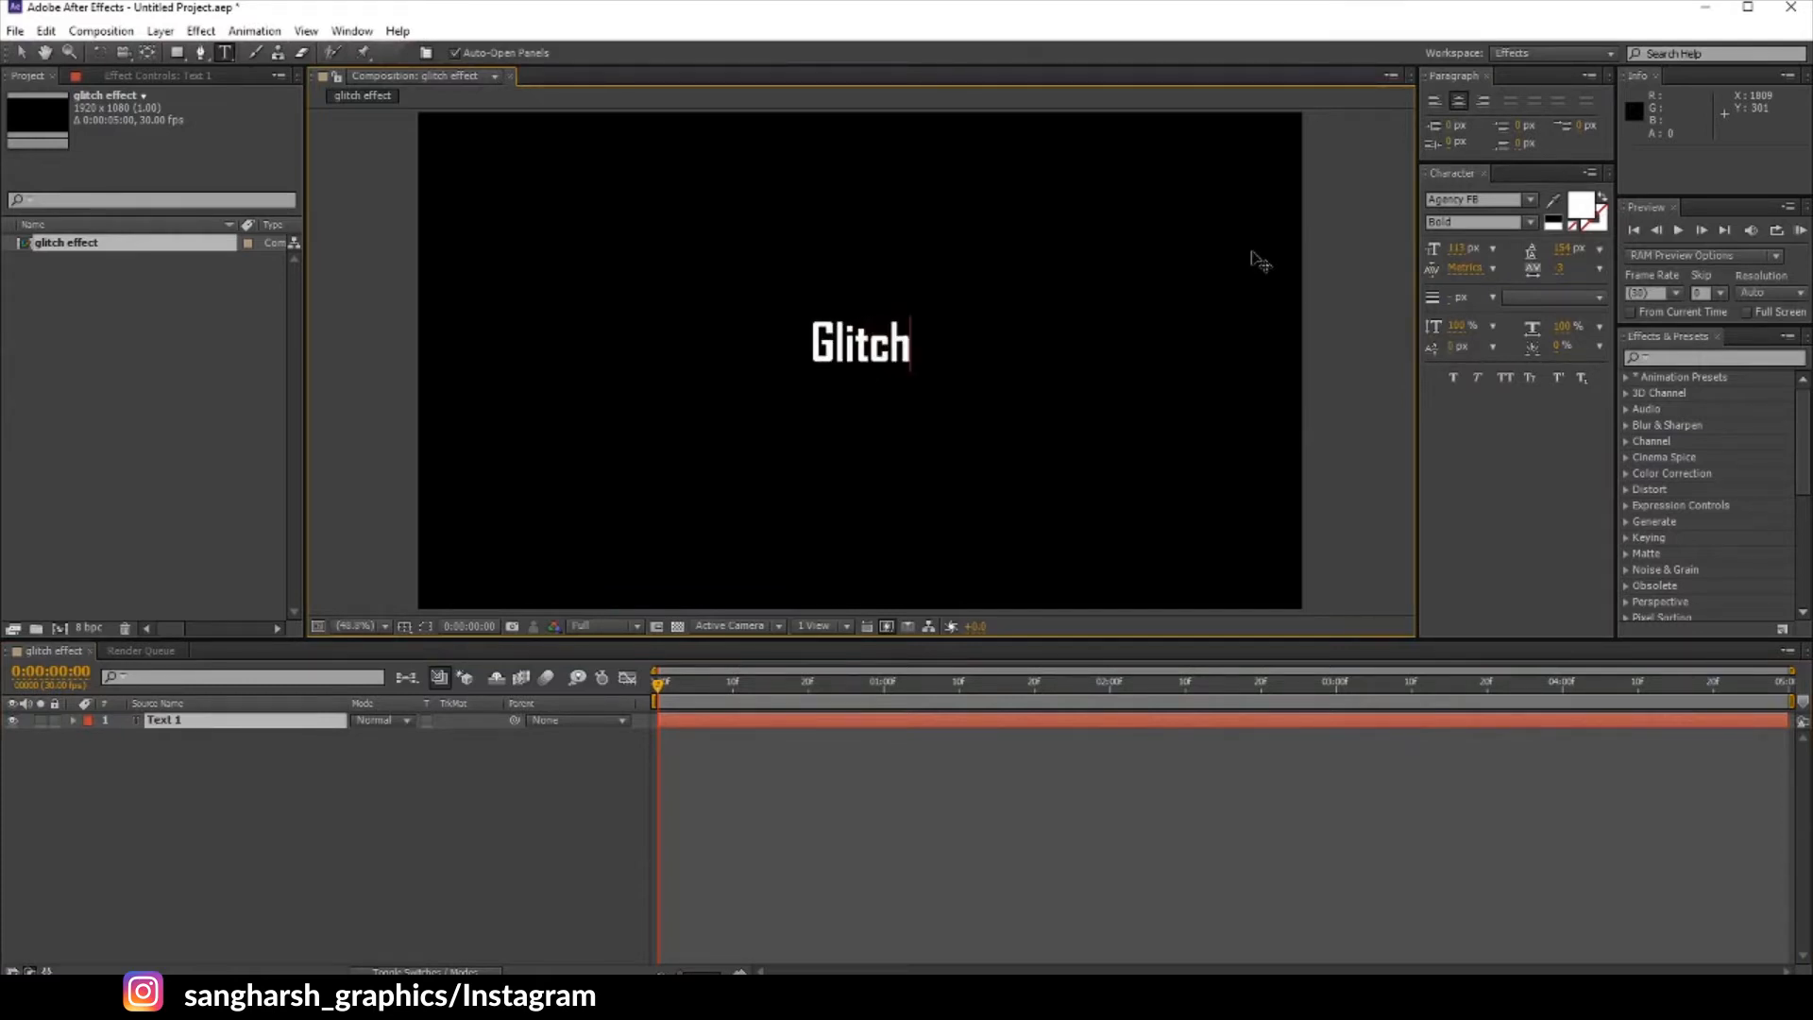
{"action": "left_click", "coordinate": [21, 52]}
Step: Change the font of the Glitch text to Arial
{"action": "left_click", "coordinate": [1491, 200]}
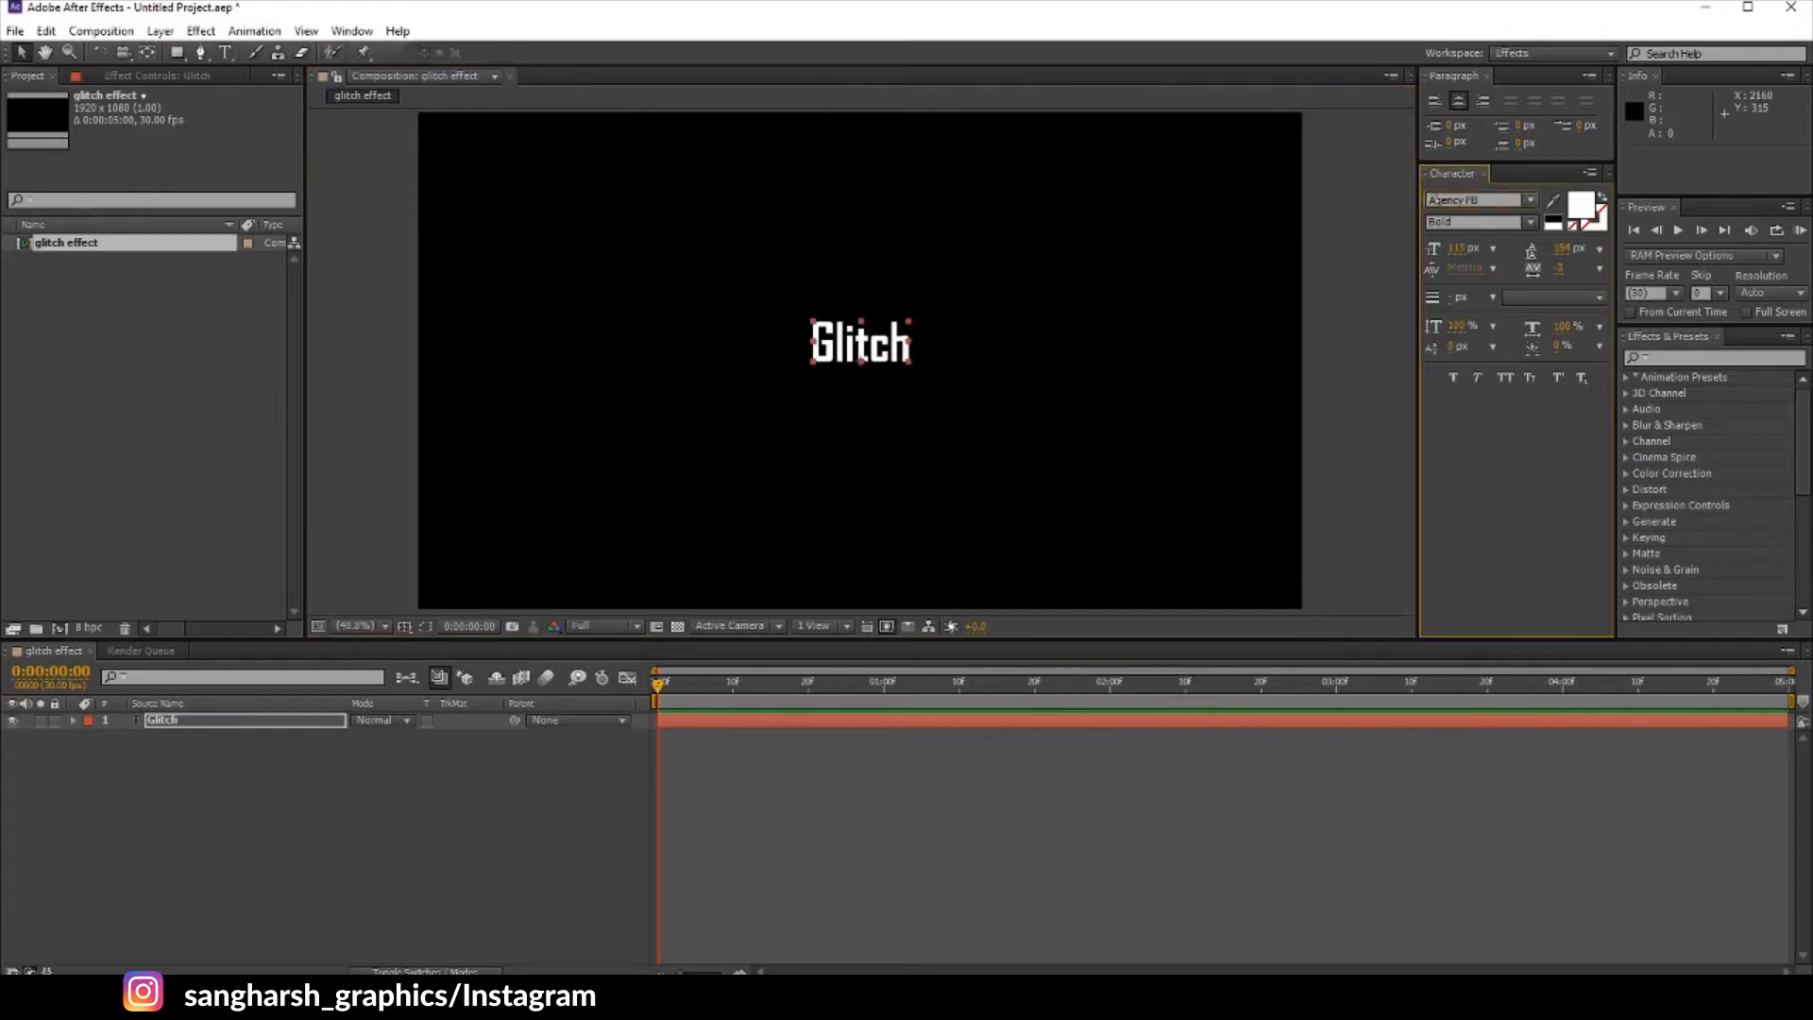
{"action": "type", "text": "Arial"}
{"action": "key", "text": "Return"}
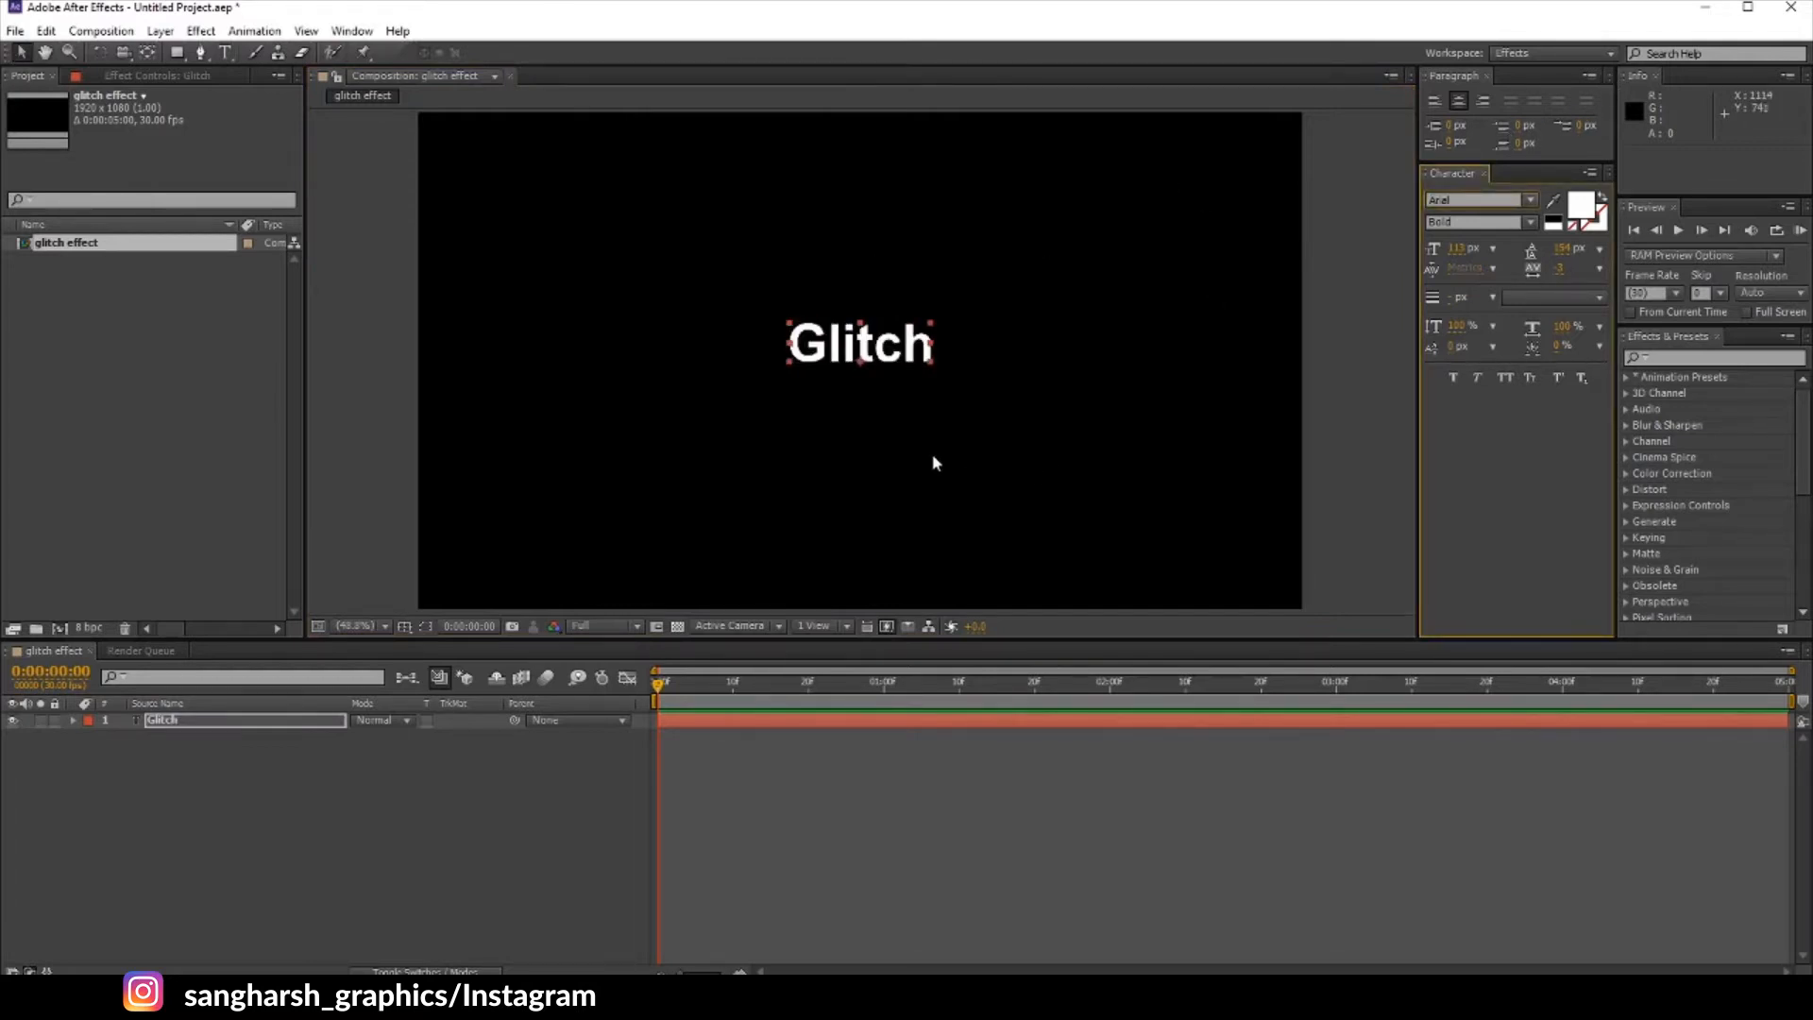
Step: Scale the Glitch text layer up to about 192%
{"action": "left_click", "coordinate": [366, 626]}
{"action": "left_click", "coordinate": [387, 664]}
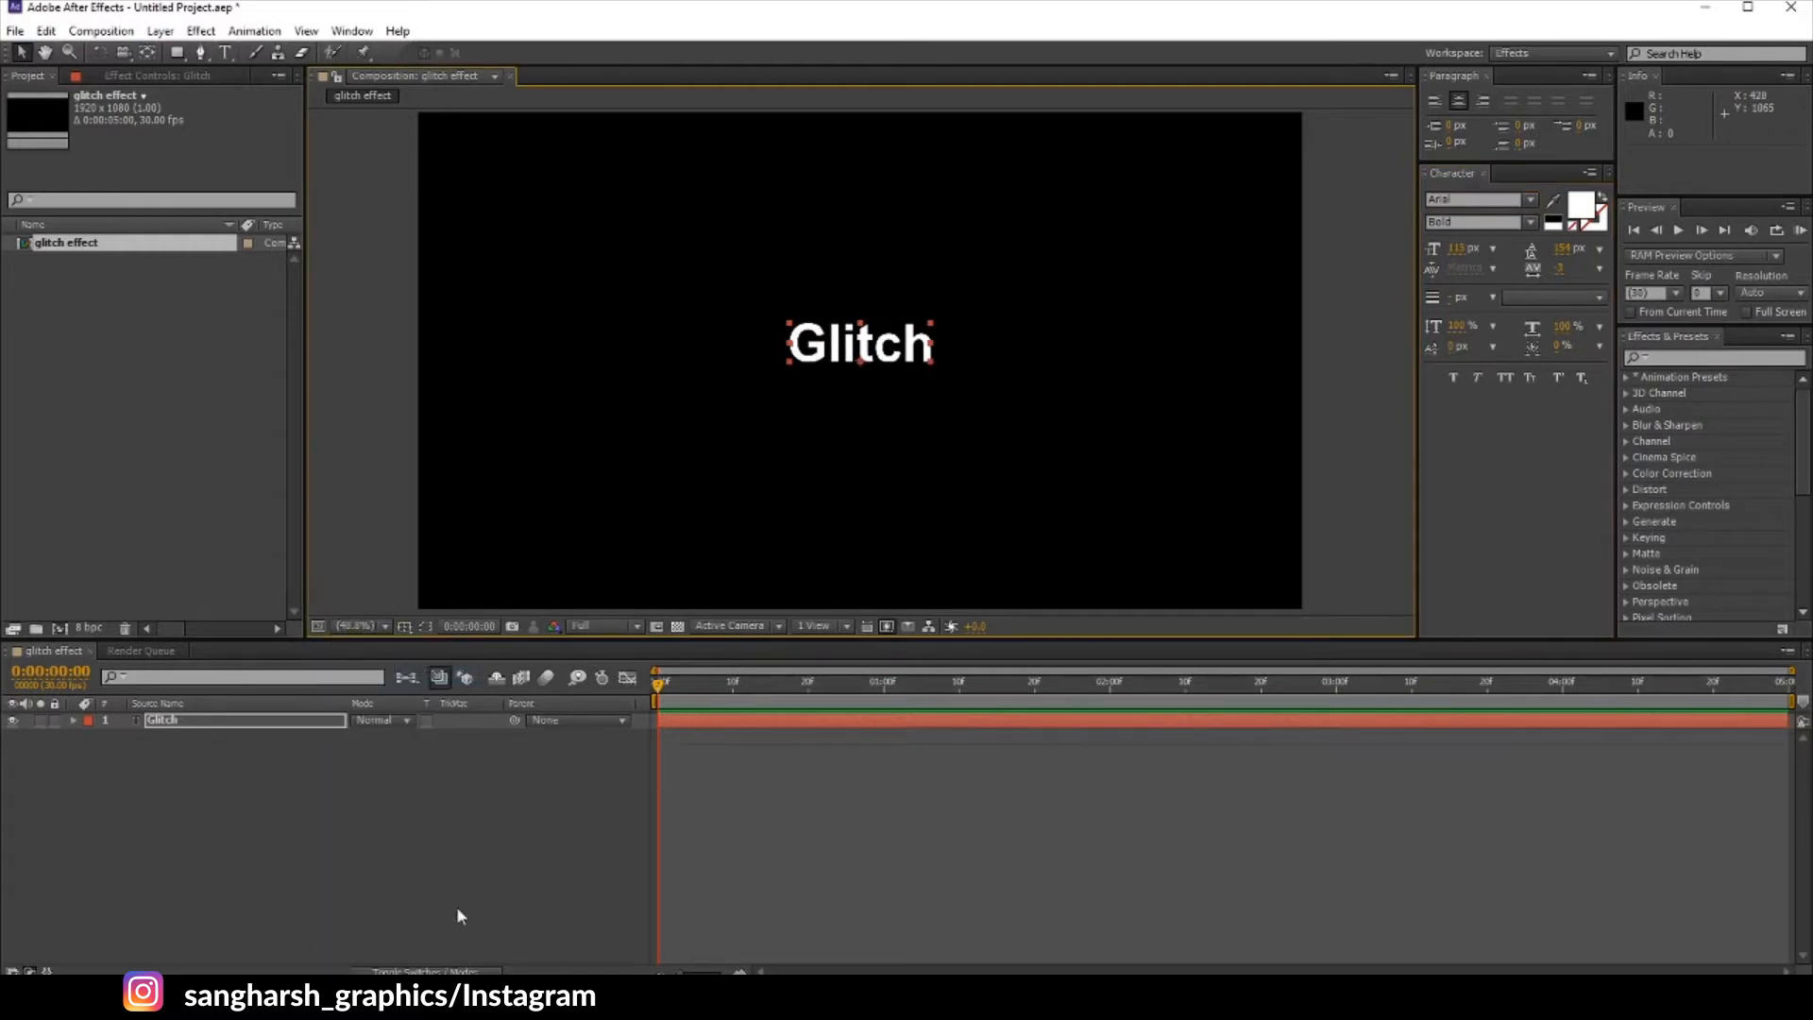
{"action": "key", "text": "s"}
{"action": "left_click_drag", "start_coordinate": [400, 737], "coordinate": [476, 752]}
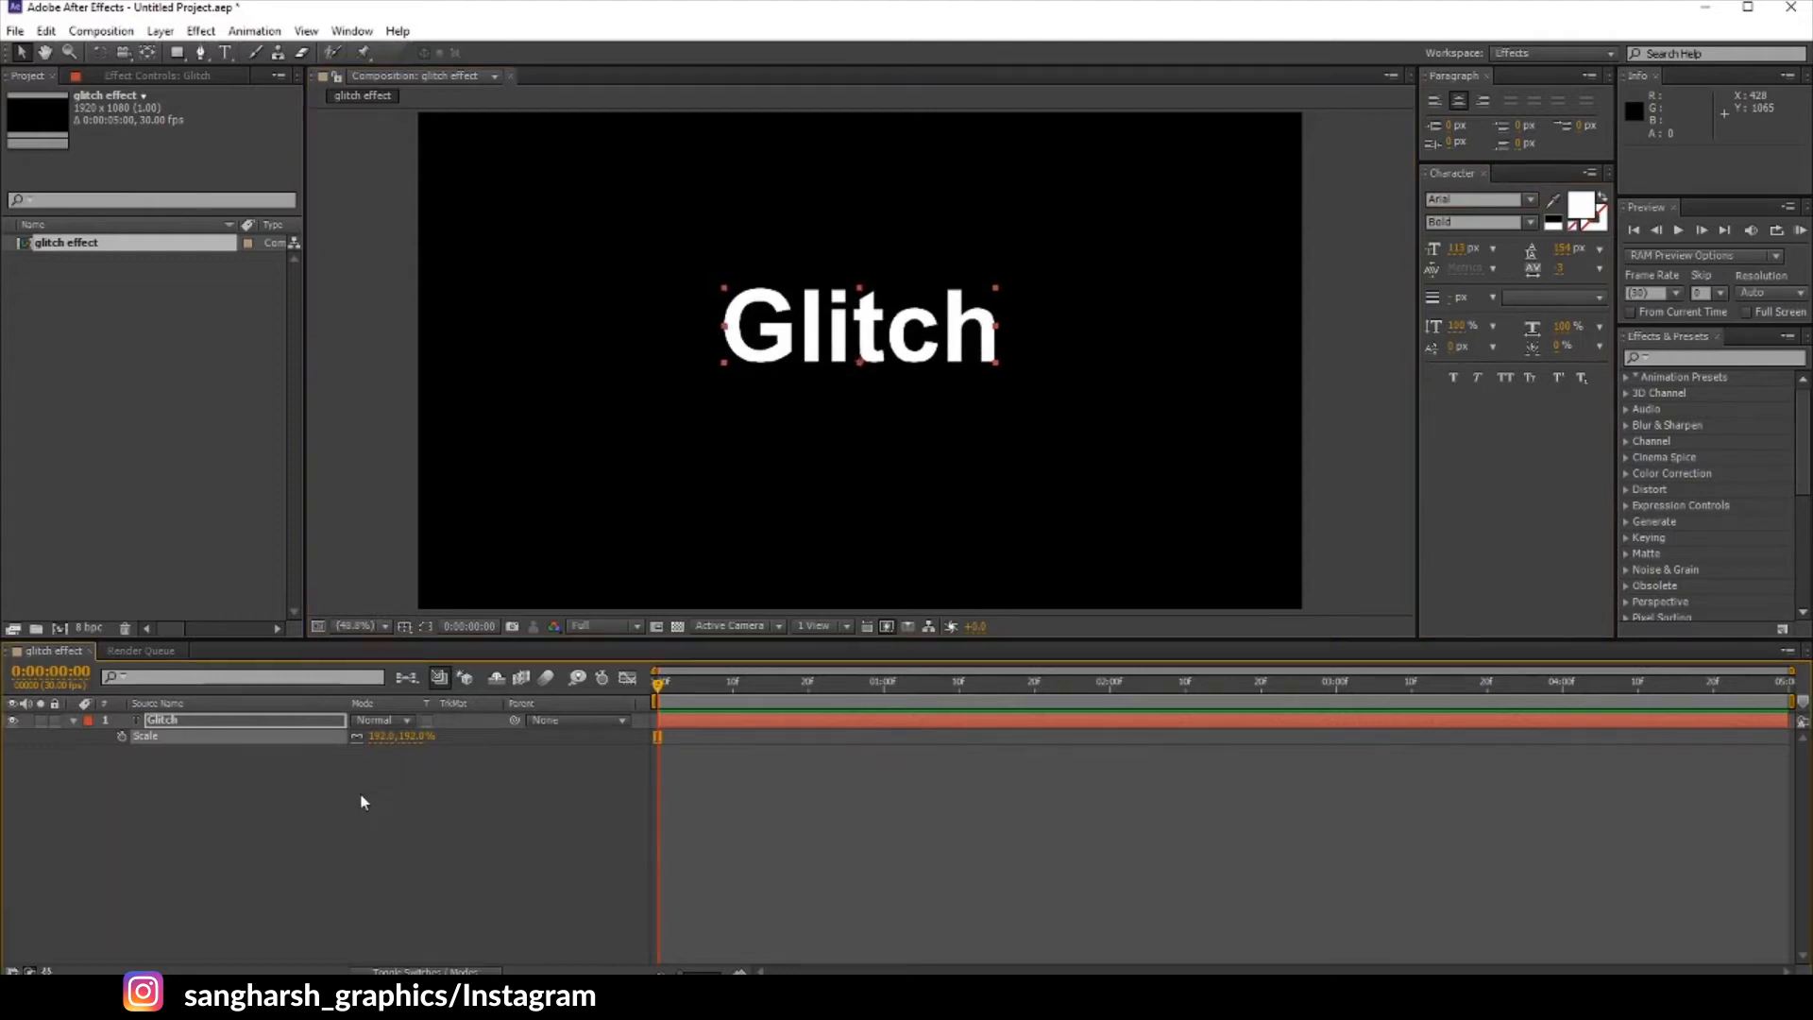
Step: Move the Glitch text down to about 960, 600, centring it against the title/action safe guides, and hide the guides
{"action": "scroll", "coordinate": [676, 443], "scroll_direction": "down", "scroll_amount": 2}
{"action": "scroll", "coordinate": [737, 439], "scroll_direction": "up", "scroll_amount": 2}
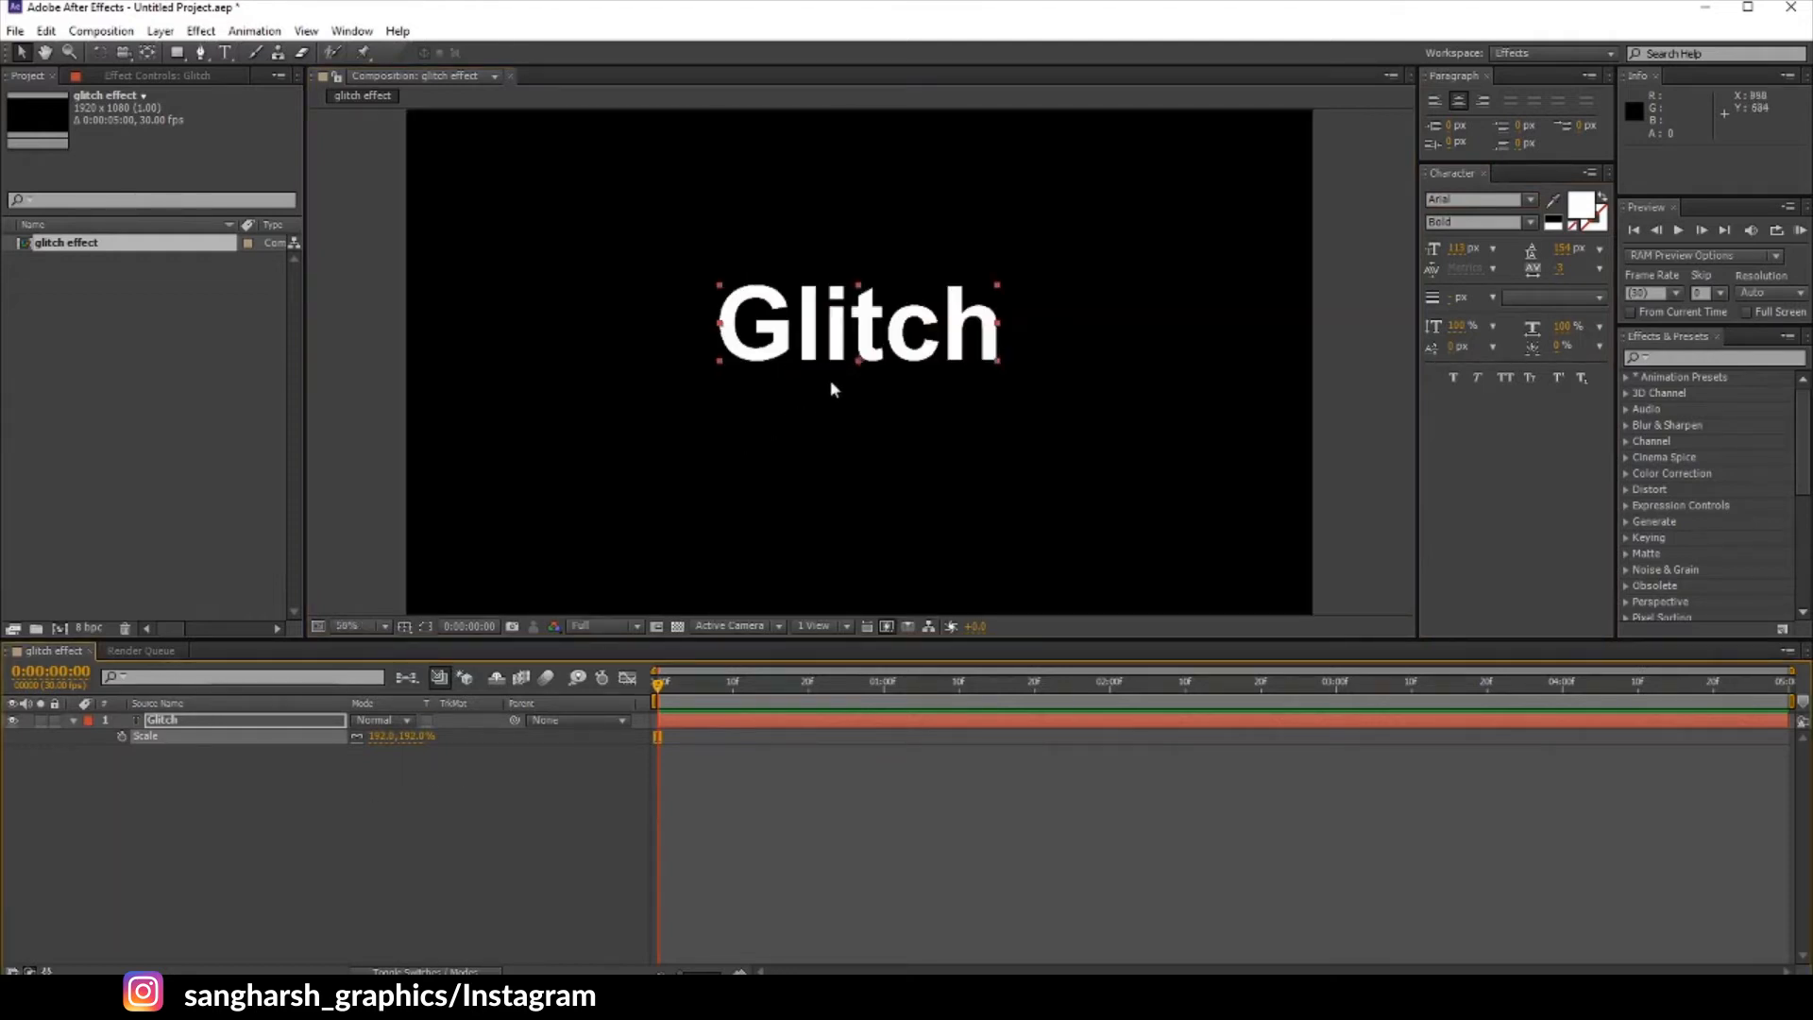
{"action": "left_click_drag", "start_coordinate": [872, 338], "coordinate": [872, 362]}
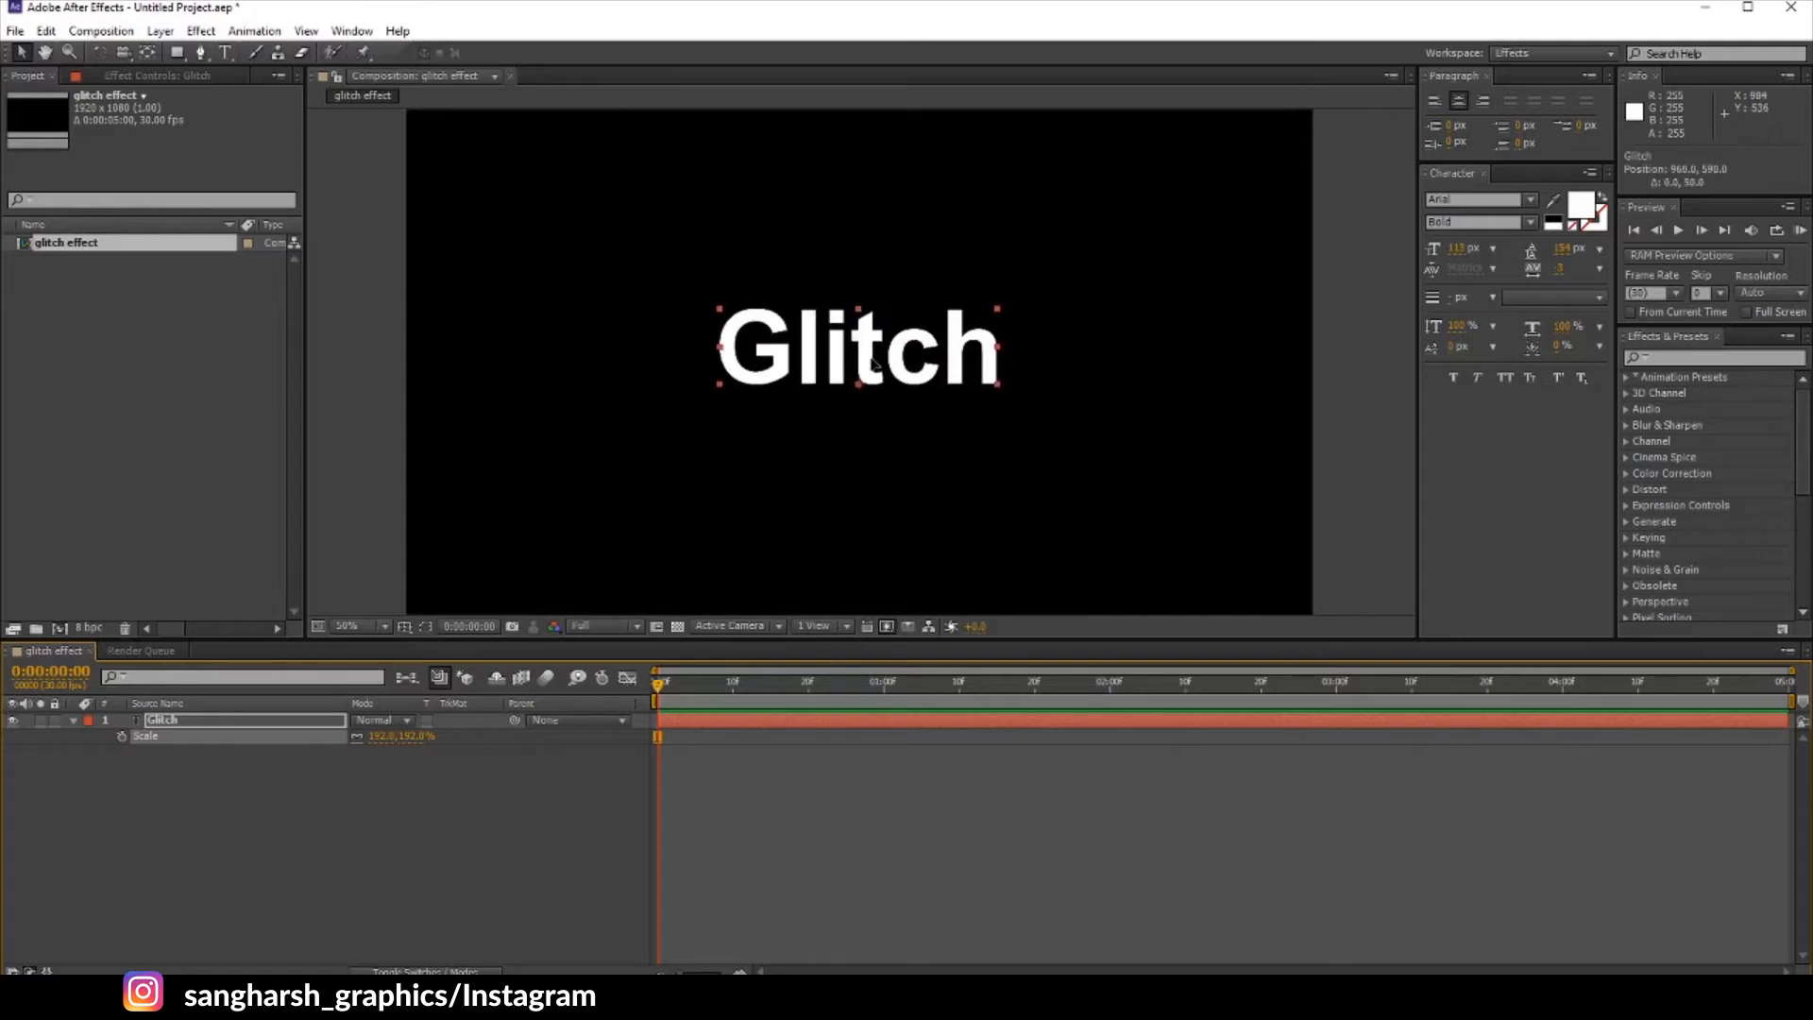
{"action": "left_click", "coordinate": [404, 626]}
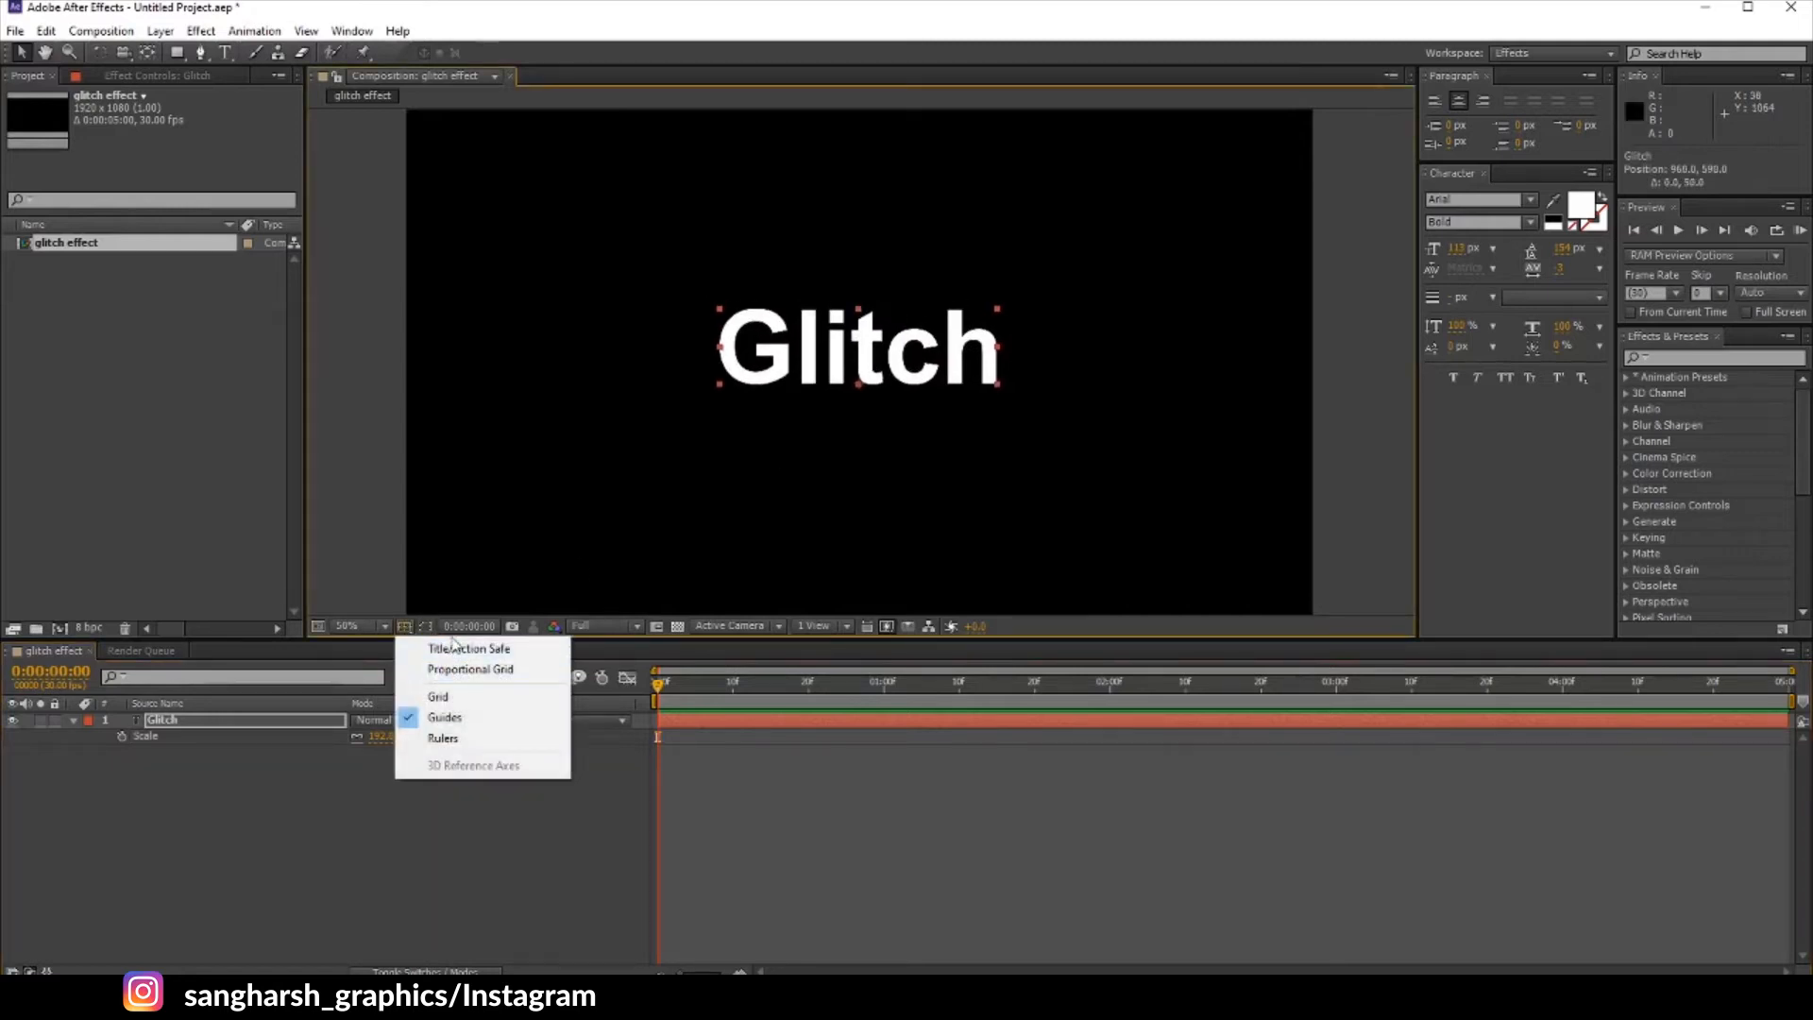
{"action": "left_click", "coordinate": [444, 648]}
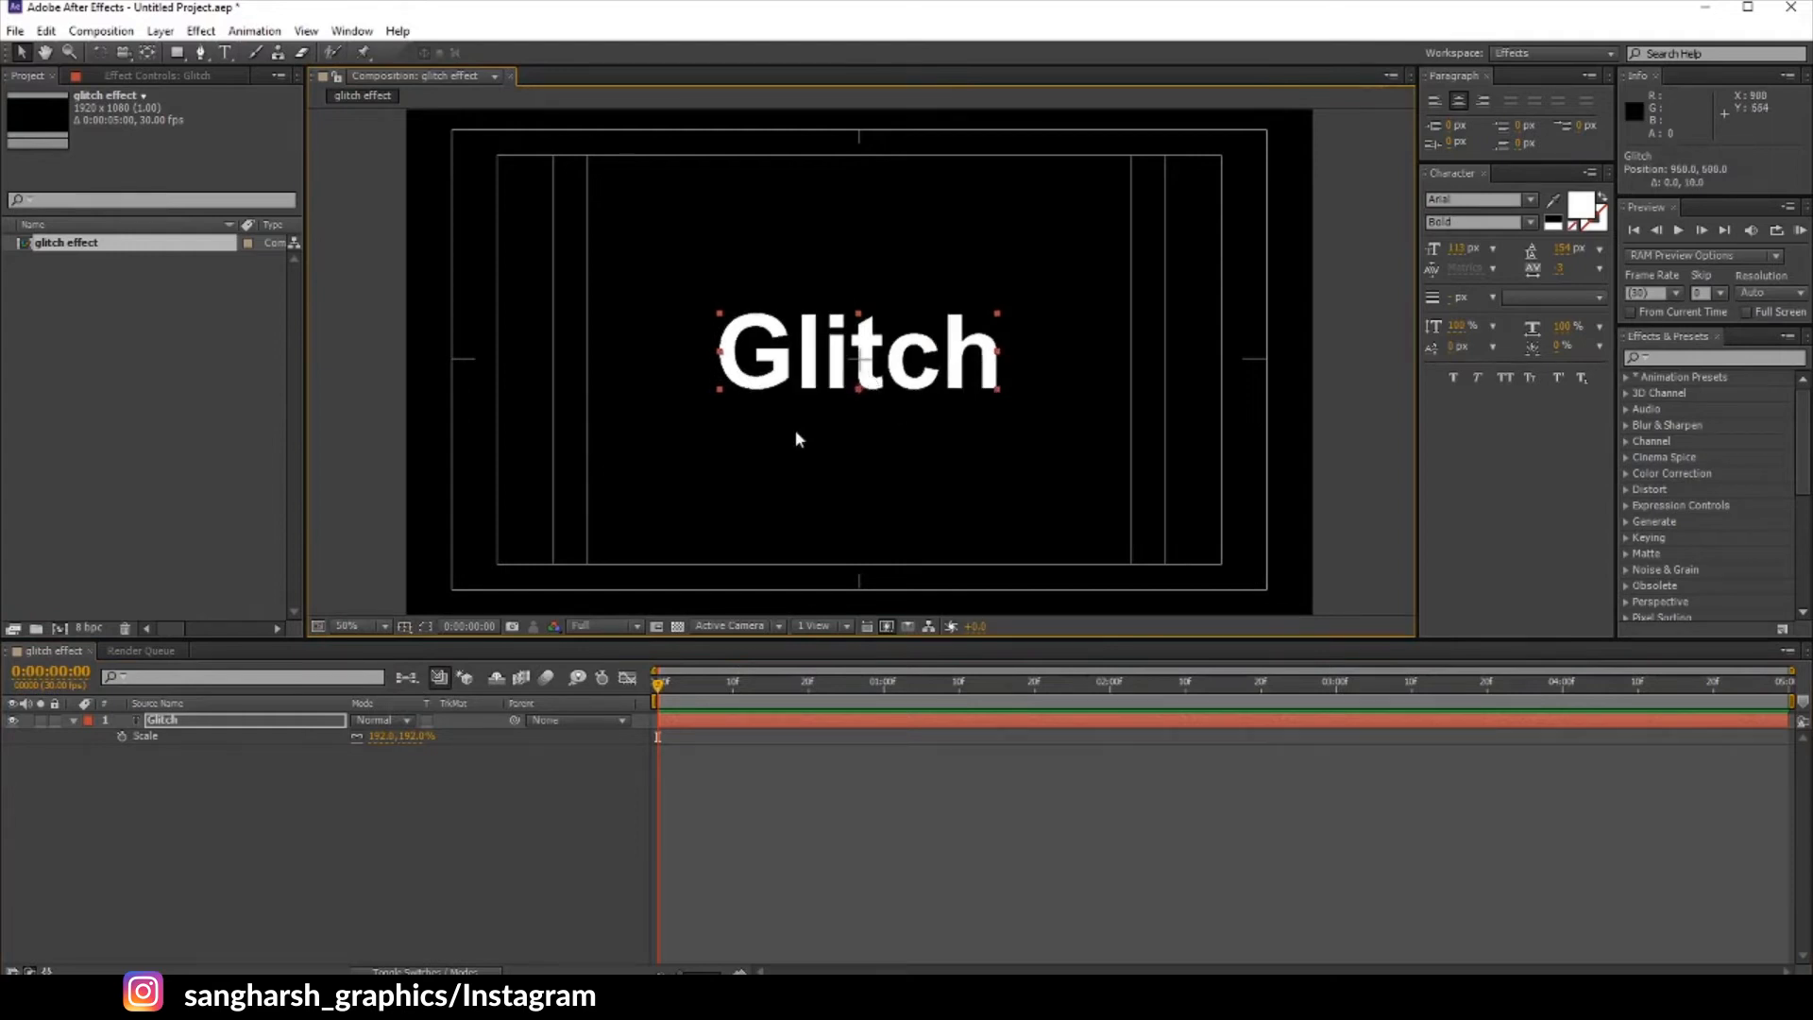
{"action": "left_click", "coordinate": [403, 626]}
{"action": "left_click", "coordinate": [453, 648]}
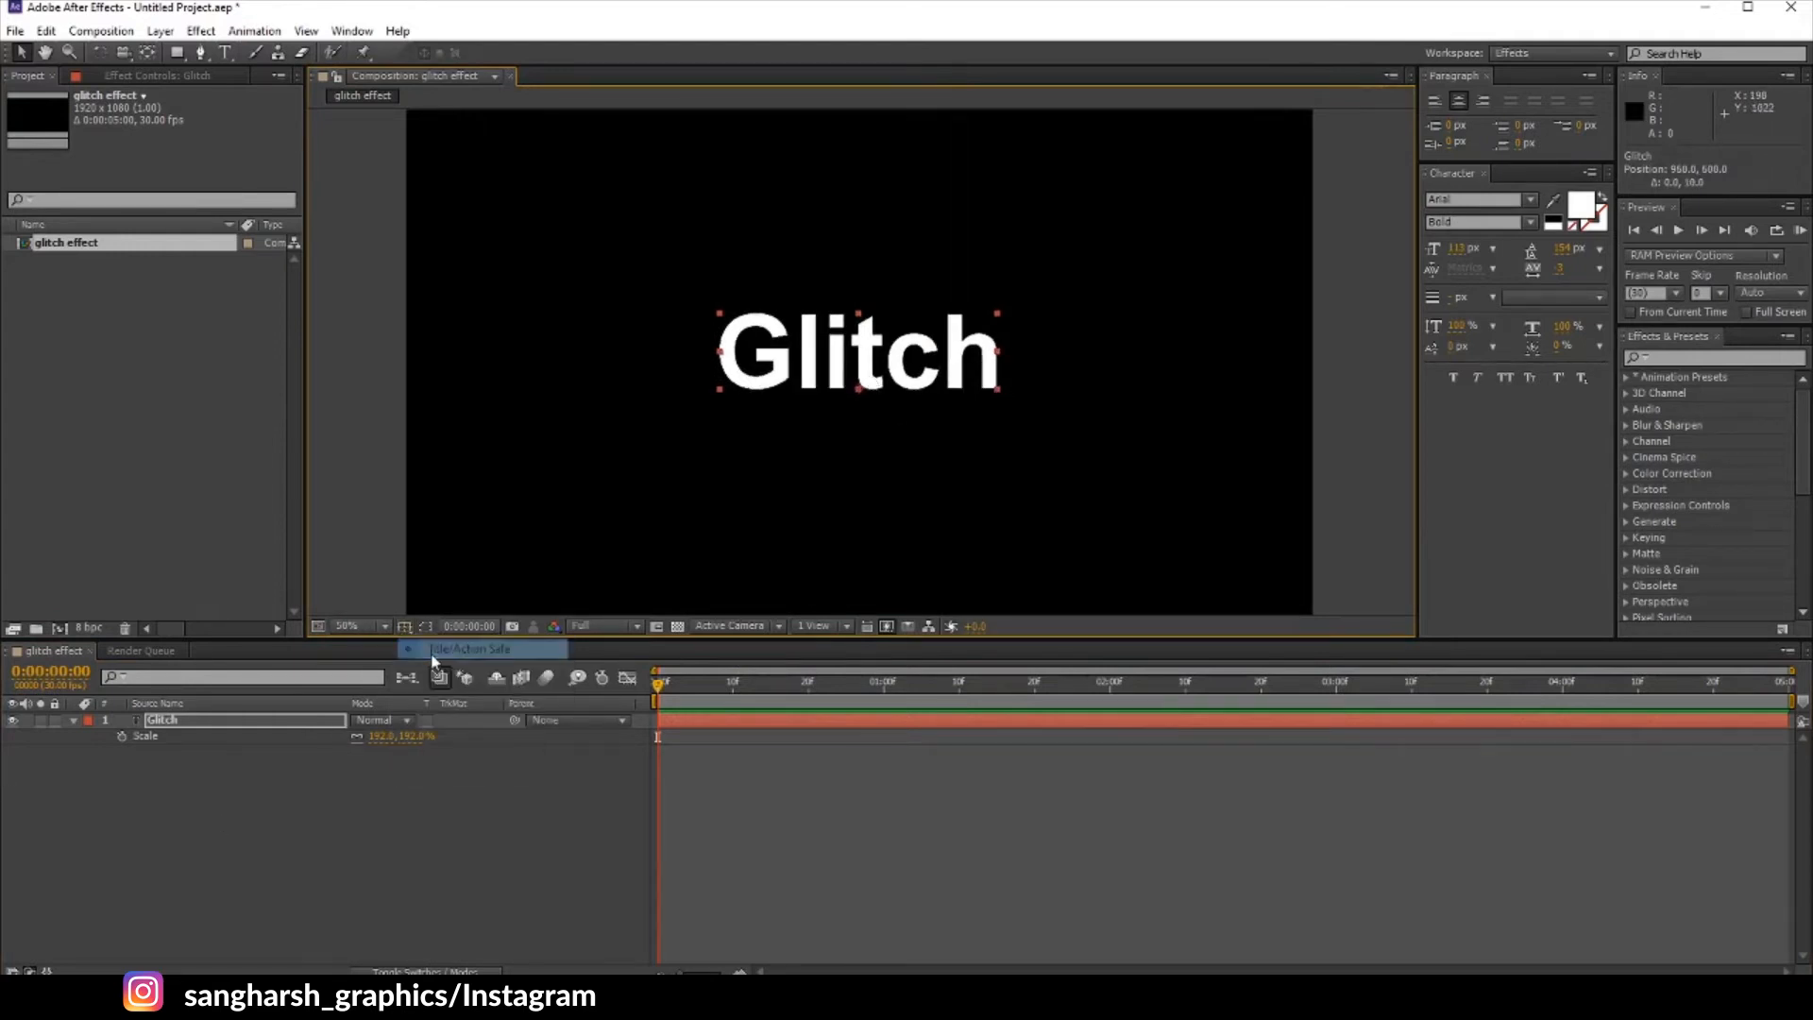
Step: Create a new black solid layer named "fractal" above the Glitch text
{"action": "right_click", "coordinate": [439, 784]}
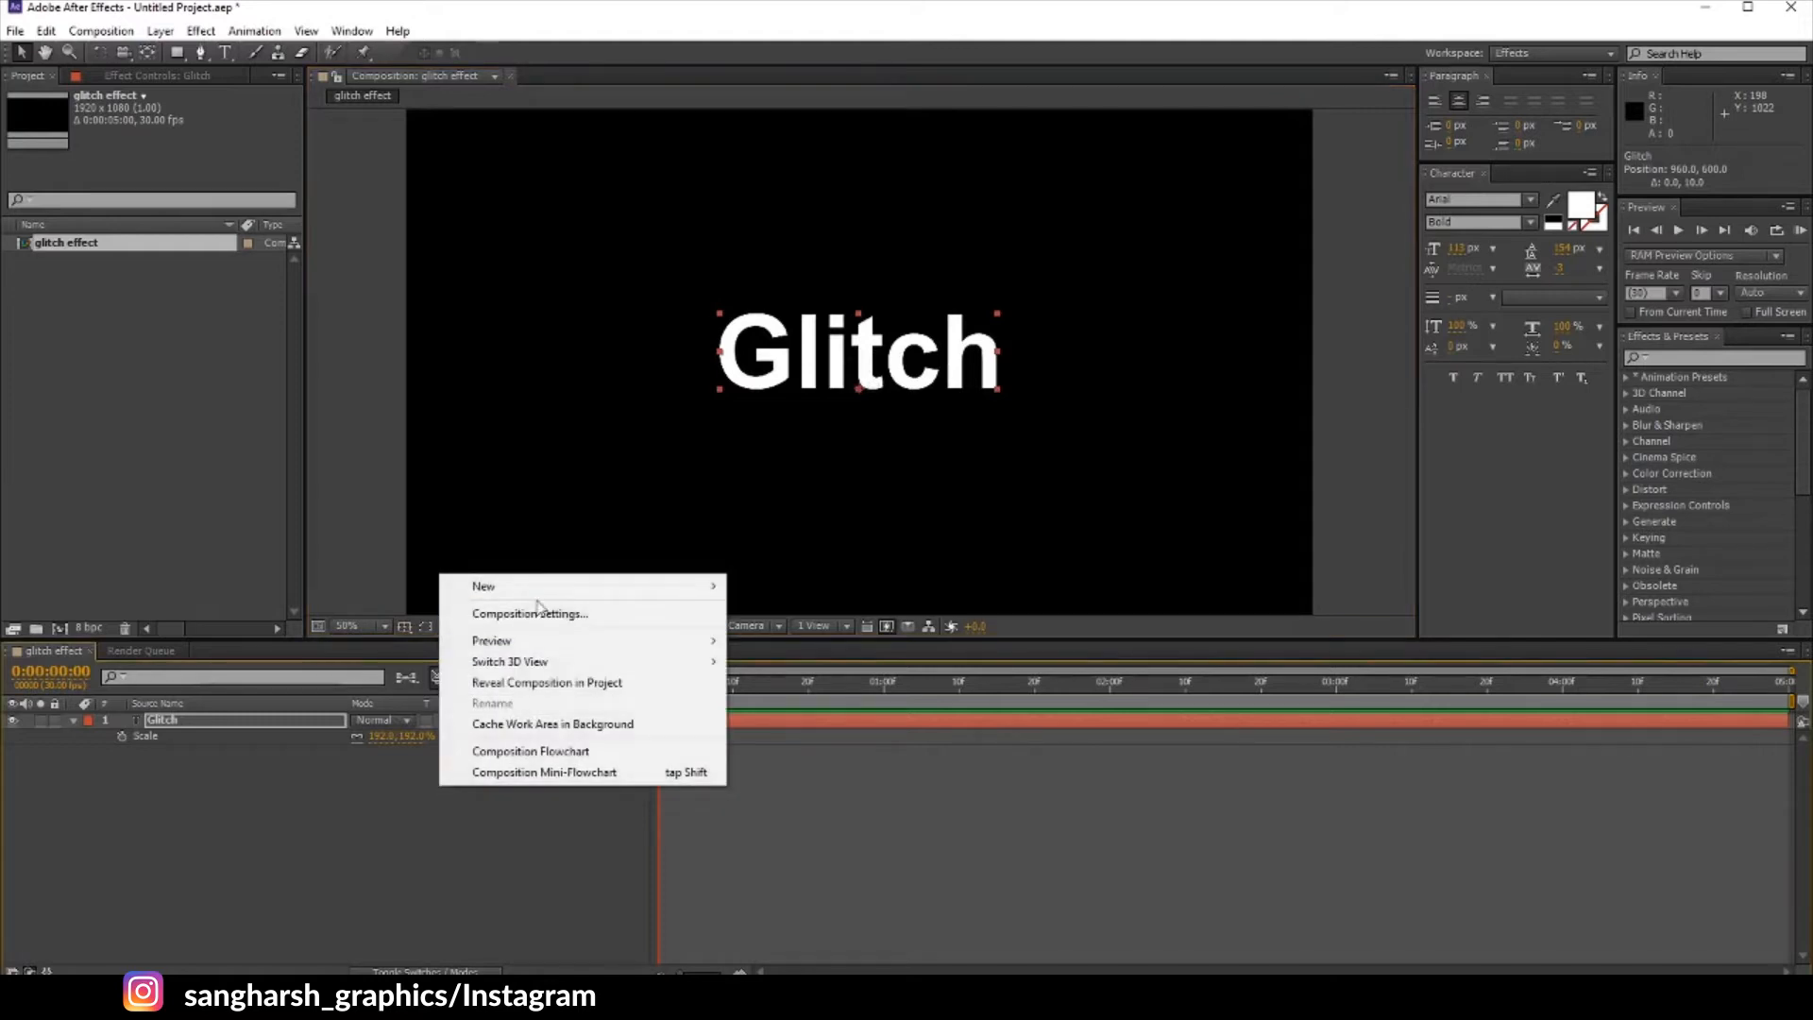
{"action": "mouse_move", "coordinate": [578, 591]}
{"action": "left_click", "coordinate": [846, 627]}
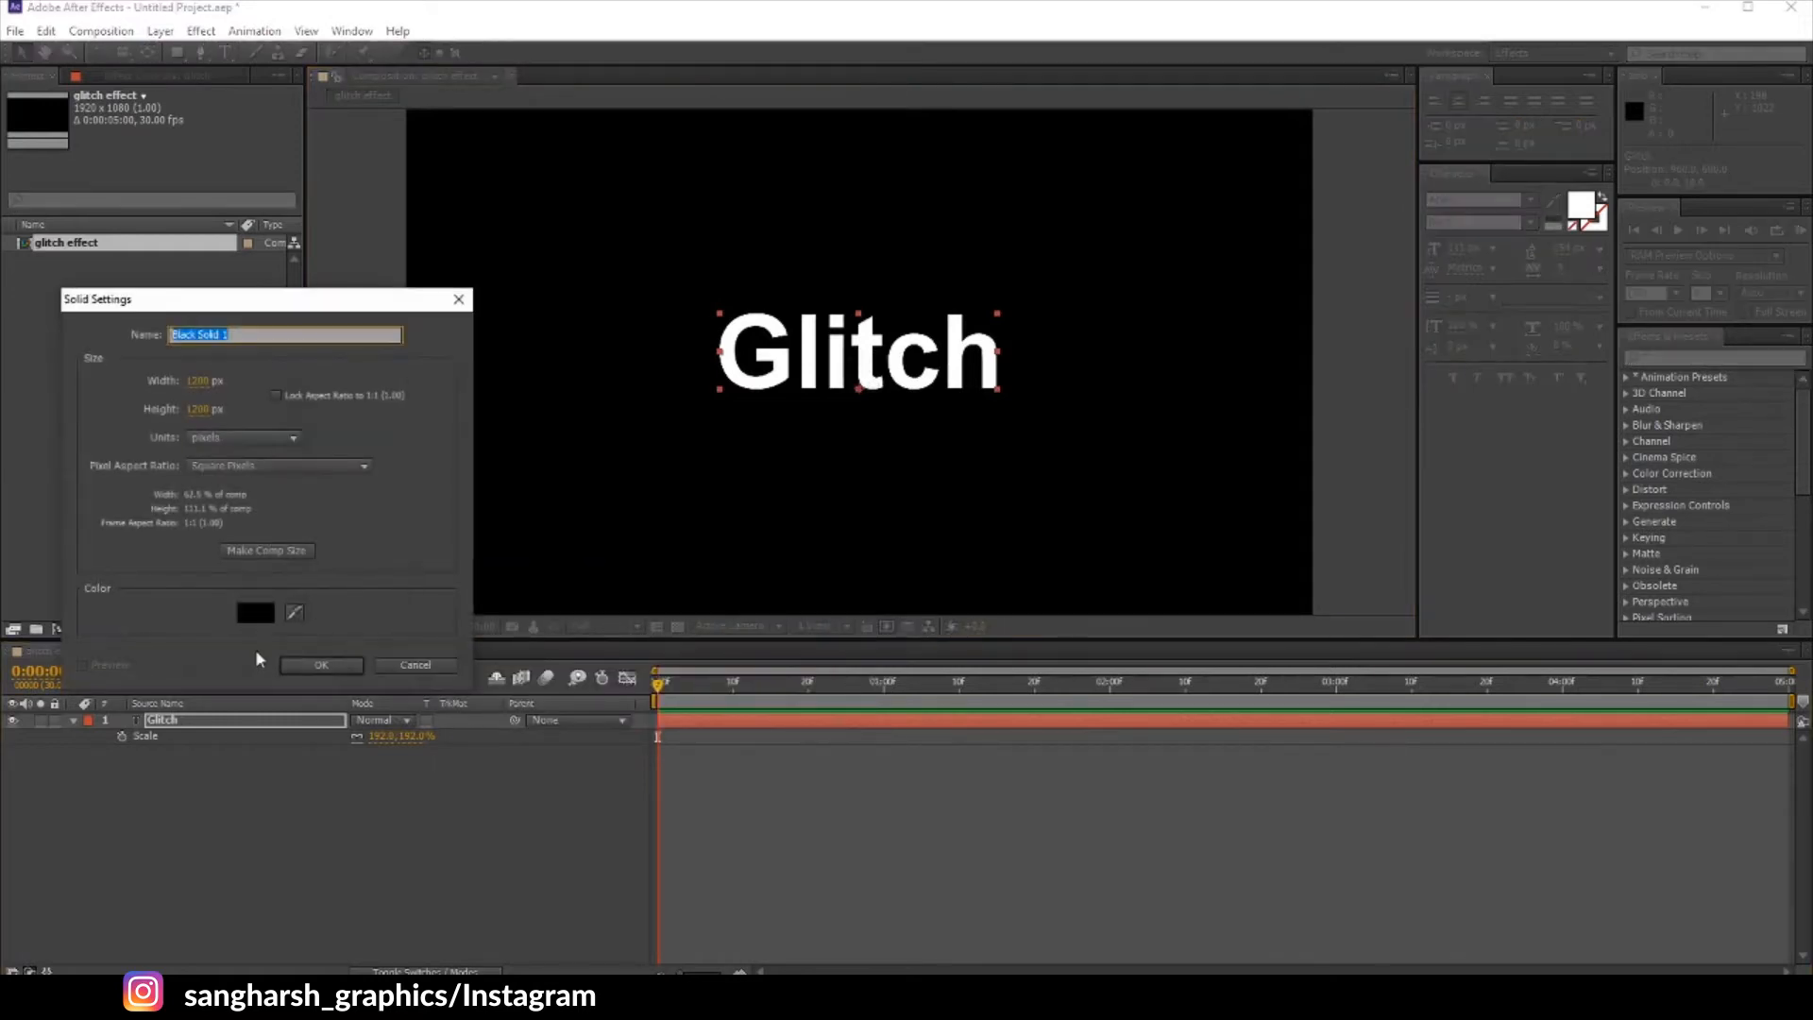
{"action": "type", "text": "F"}
{"action": "type", "text": "ractal"}
{"action": "key", "text": "Return"}
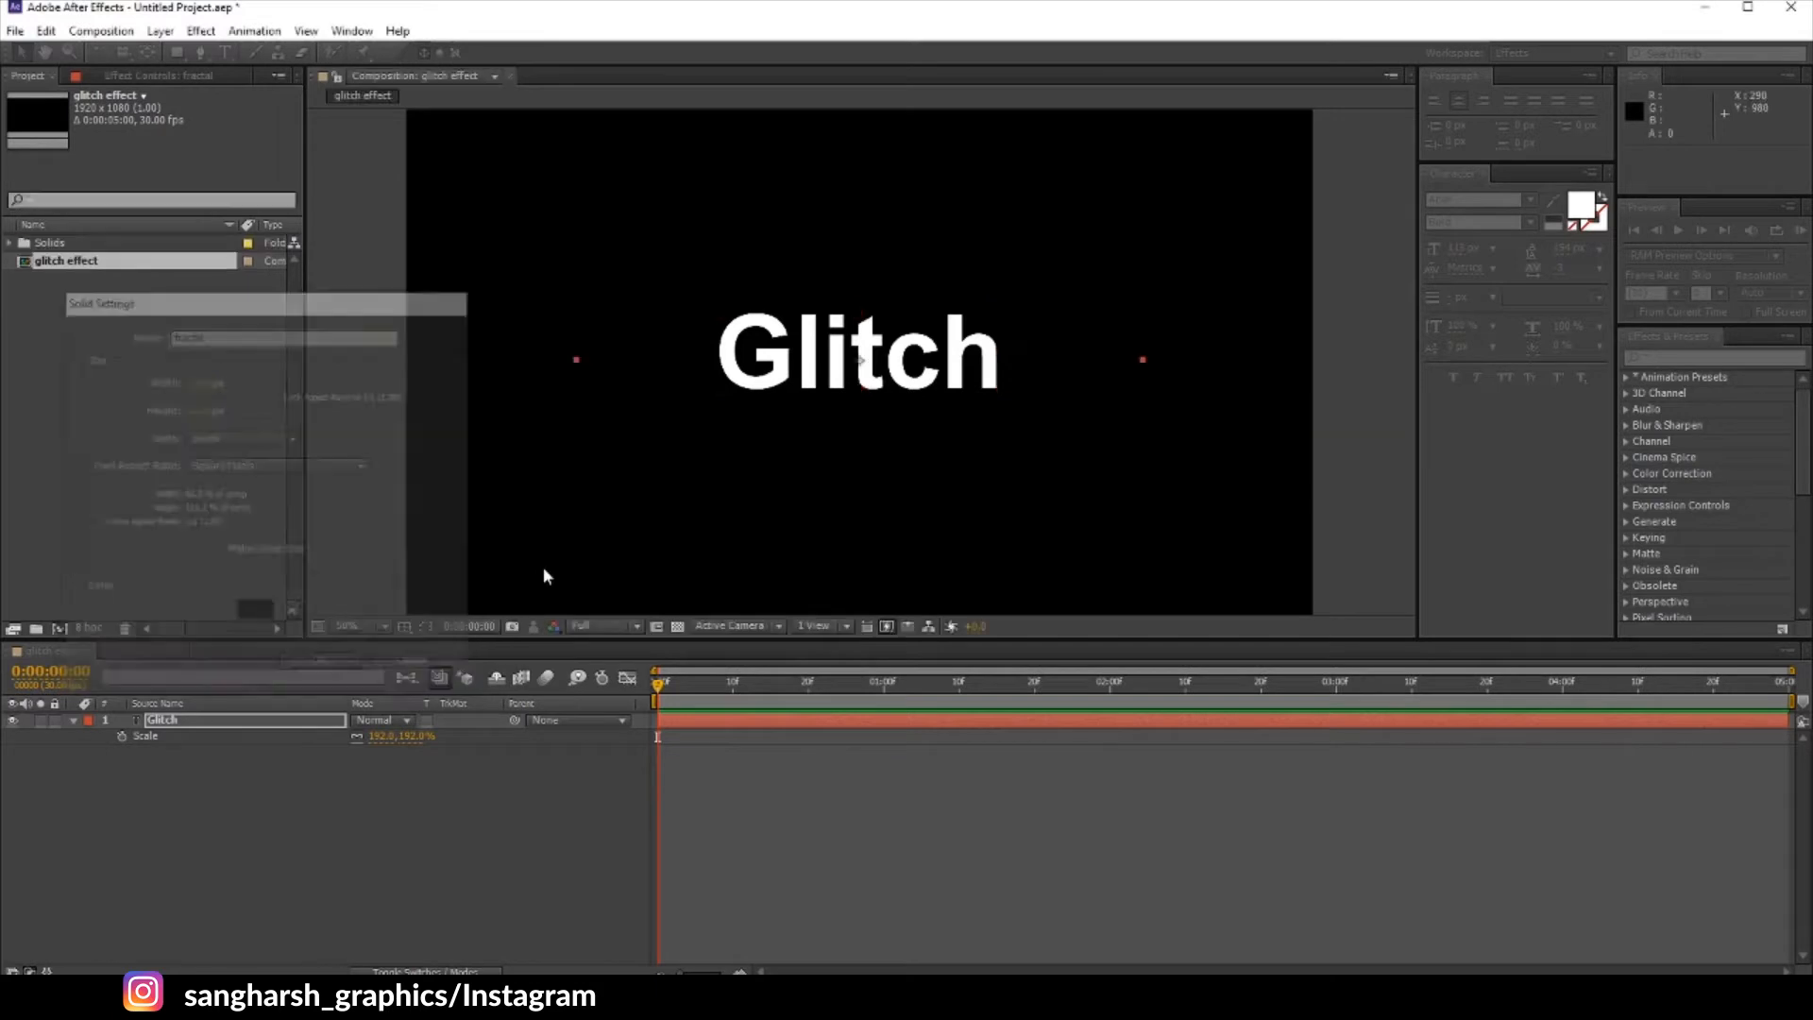
Step: Find the Fractal Noise effect and apply it to the fractal solid
{"action": "left_click", "coordinate": [1736, 358]}
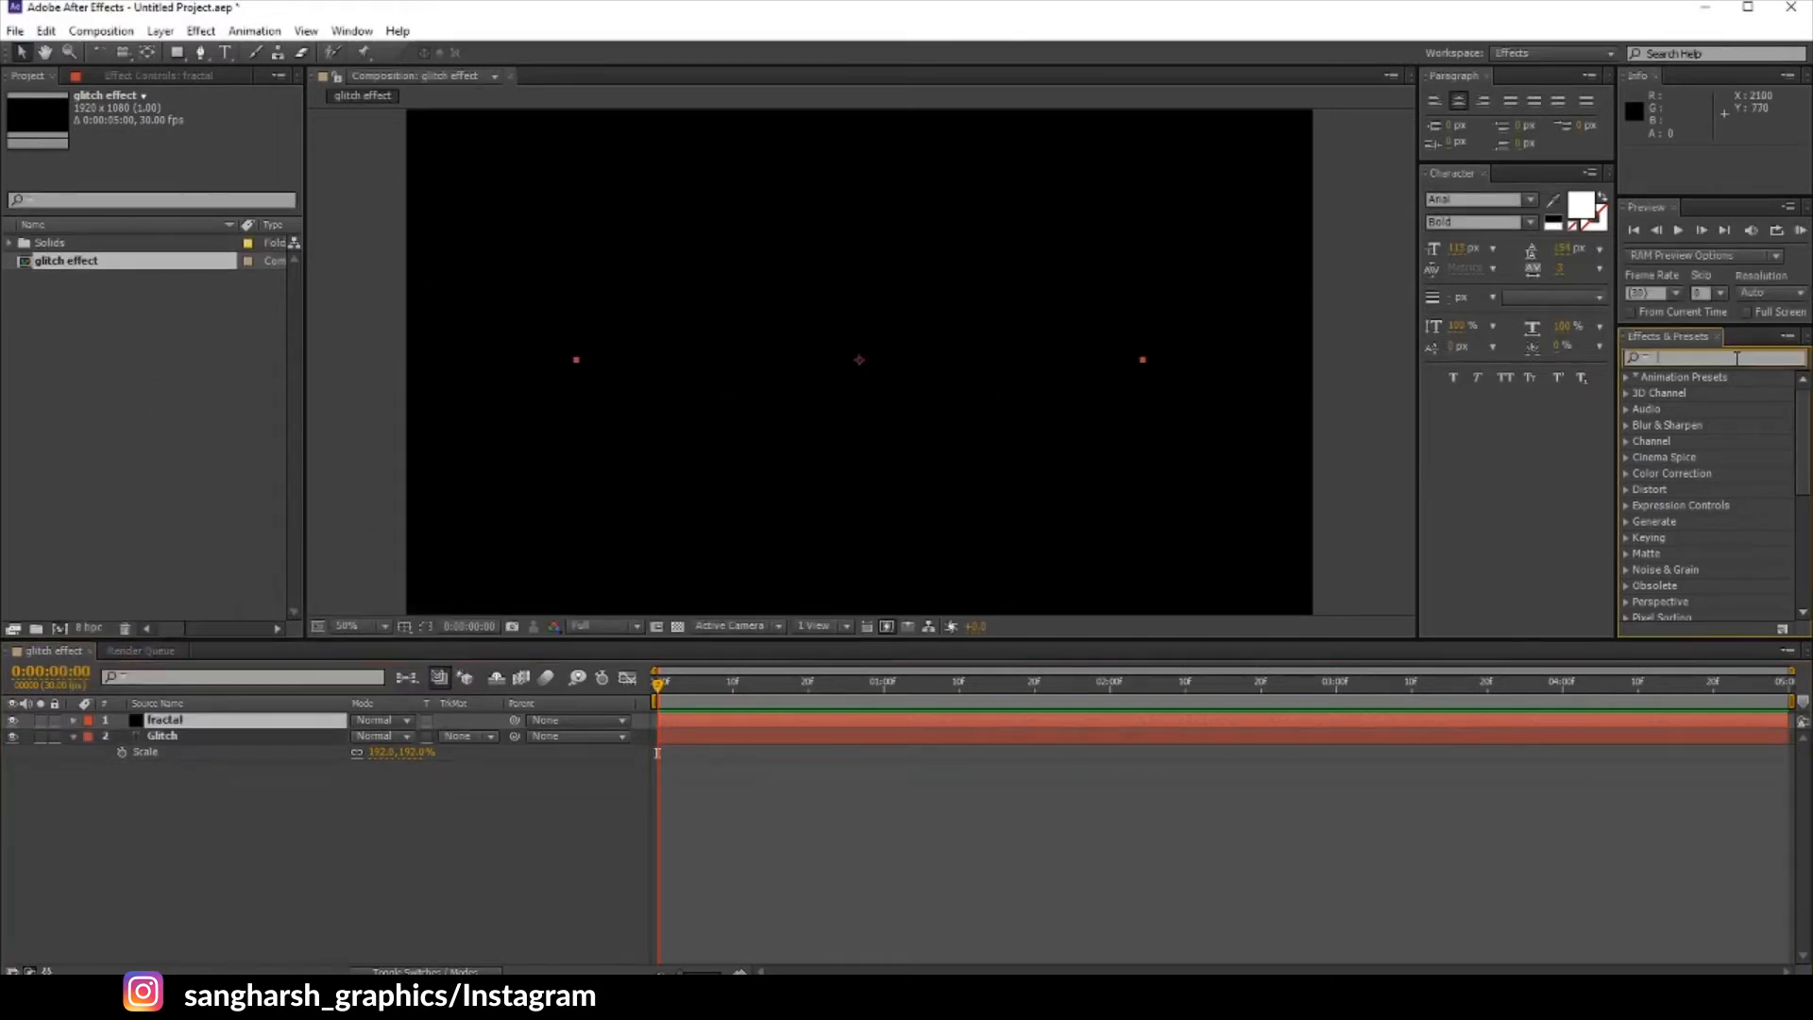
{"action": "type", "text": "fractal"}
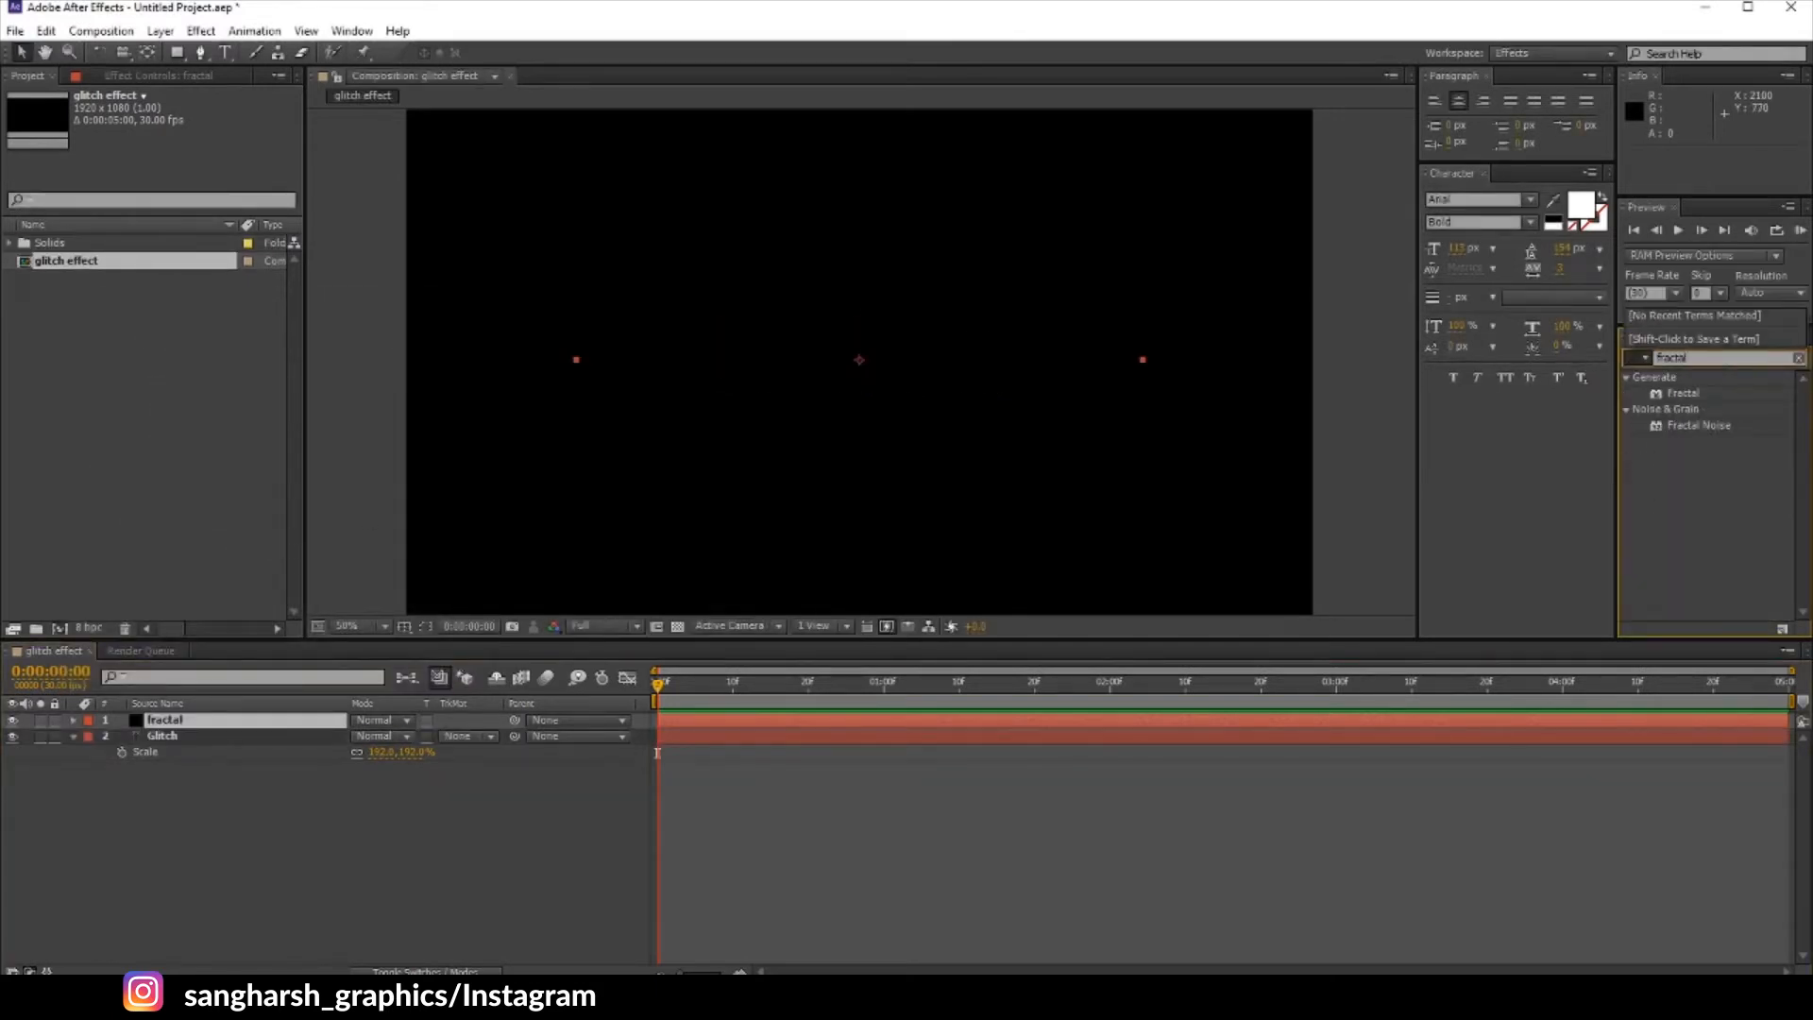
{"action": "left_click_drag", "start_coordinate": [1713, 437], "coordinate": [775, 376]}
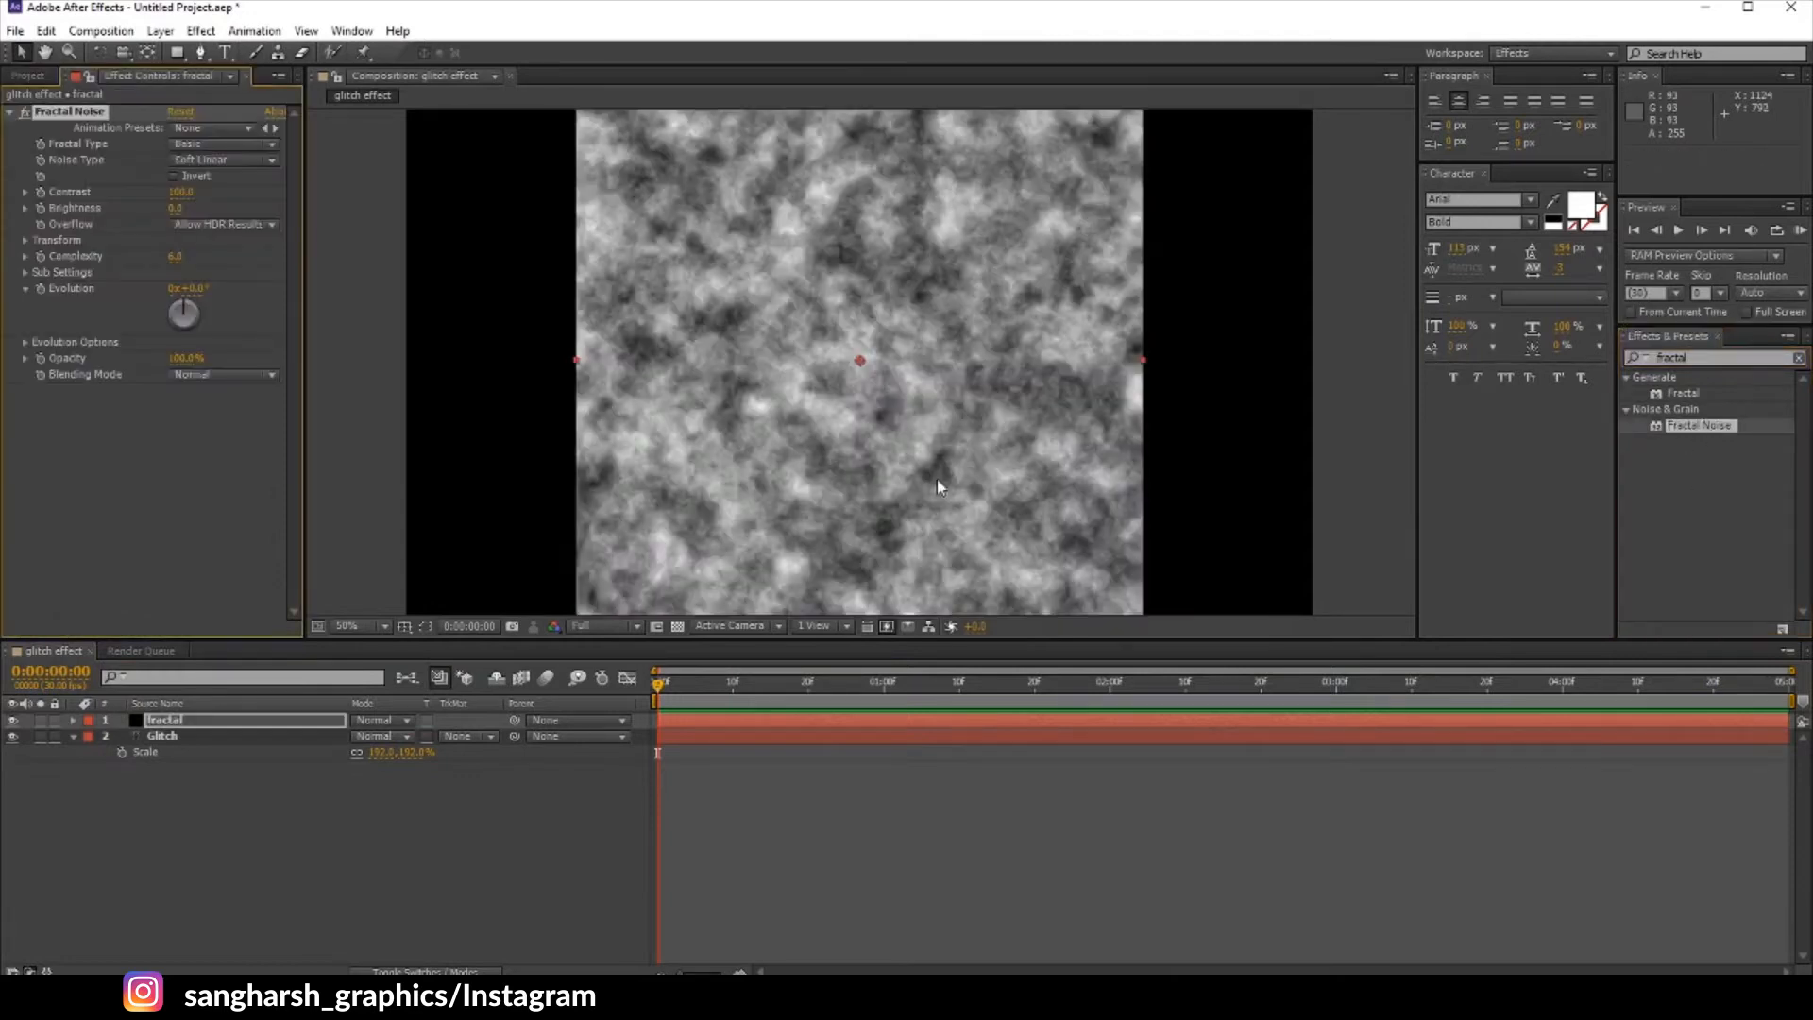
Step: Resize the fractal solid to 1920 px wide by 1080 px high in its solid settings
{"action": "scroll", "coordinate": [944, 284], "scroll_direction": "down", "scroll_amount": 2}
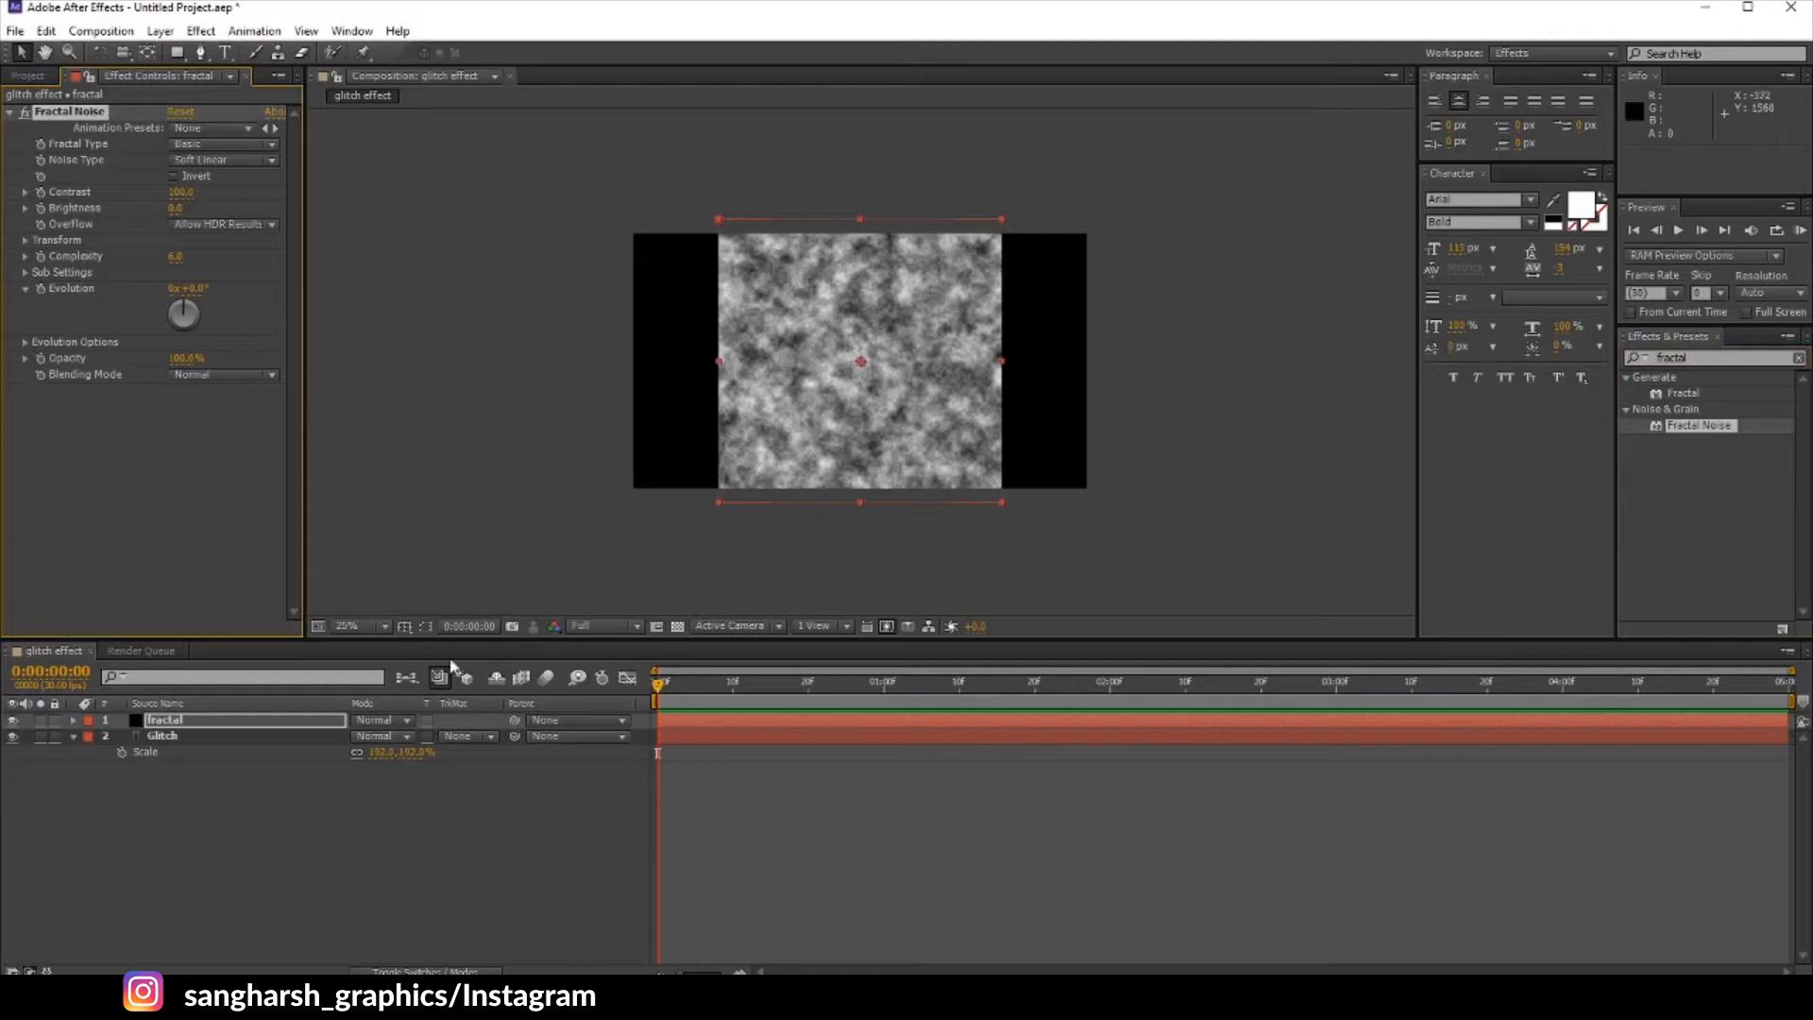
{"action": "left_click", "coordinate": [216, 723]}
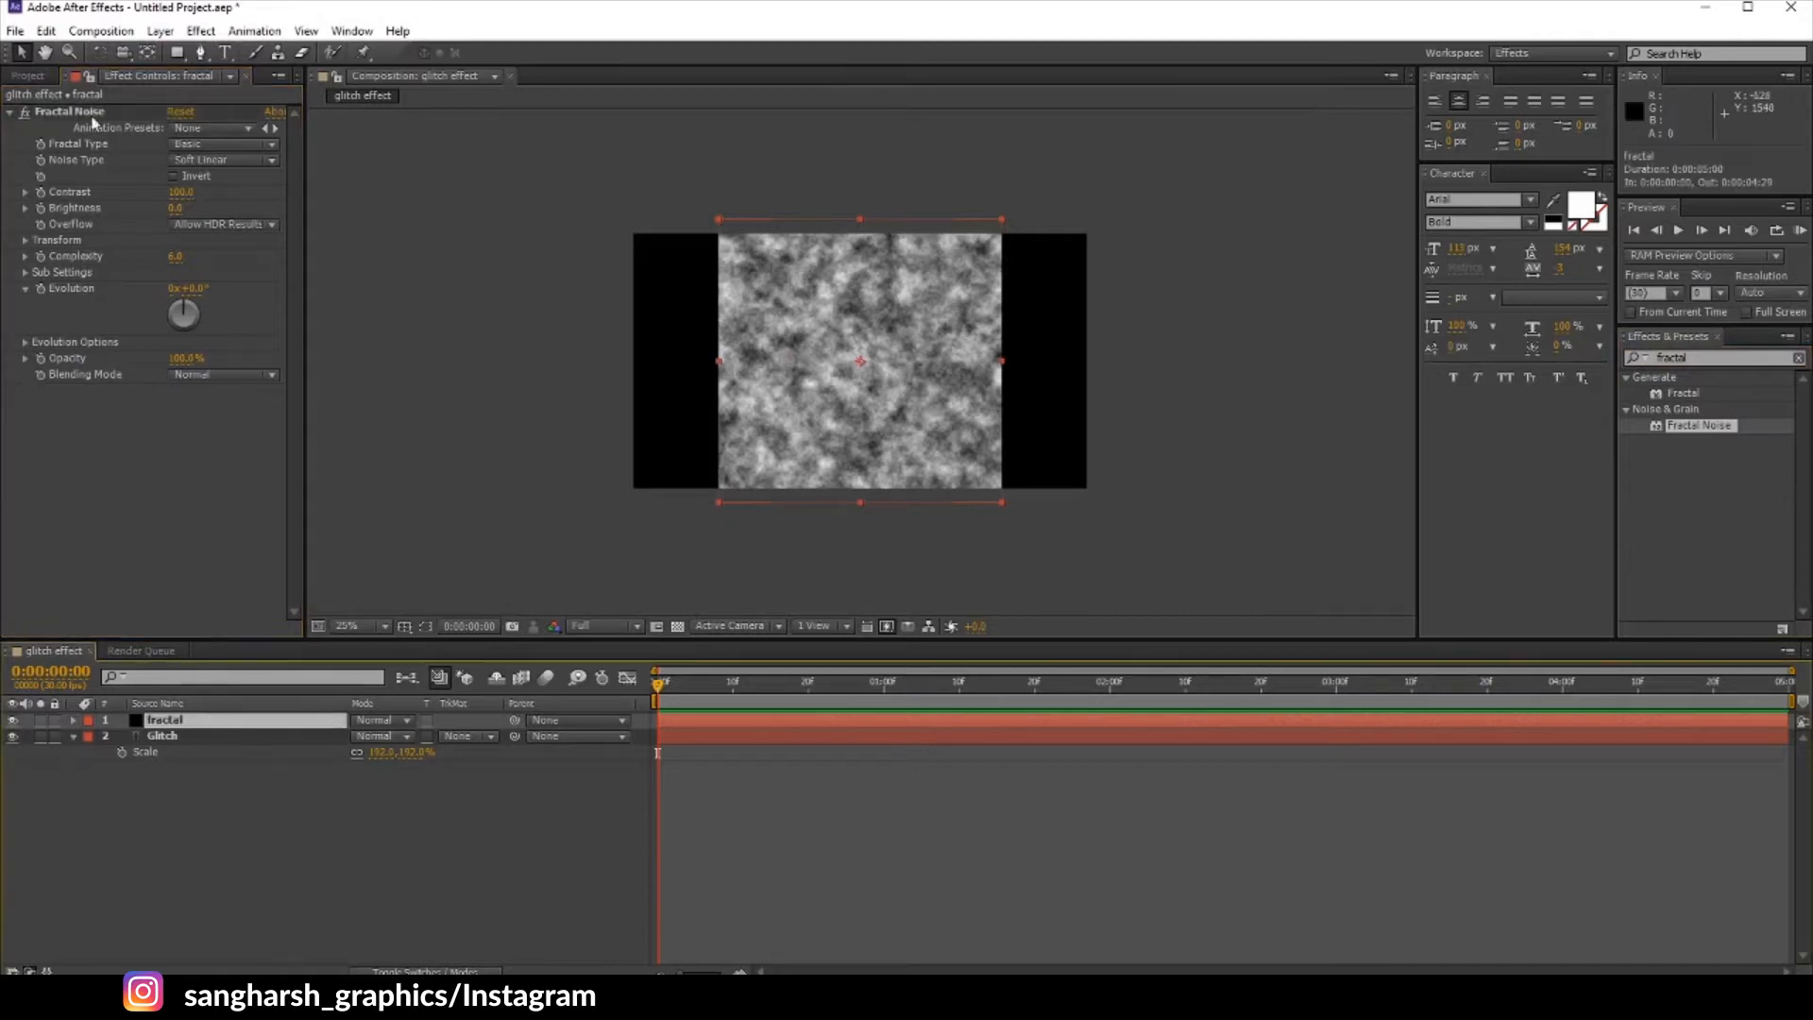
{"action": "left_click", "coordinate": [132, 31]}
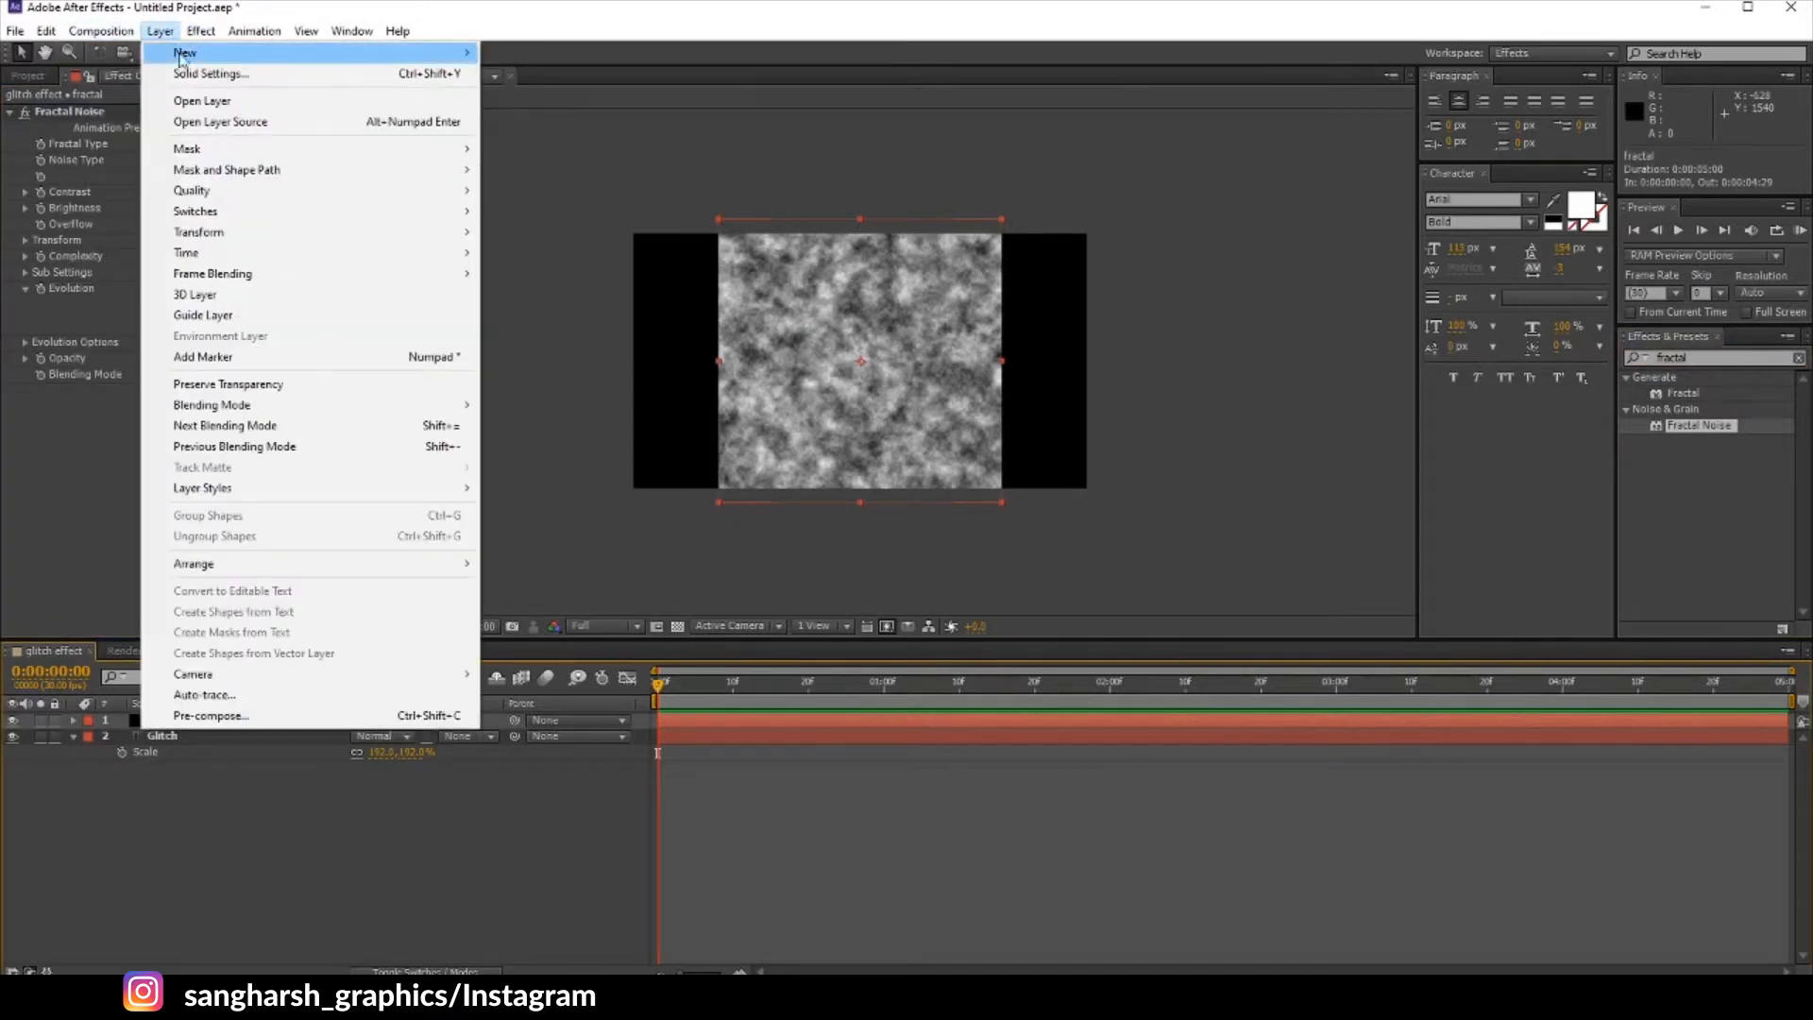
{"action": "left_click", "coordinate": [194, 75]}
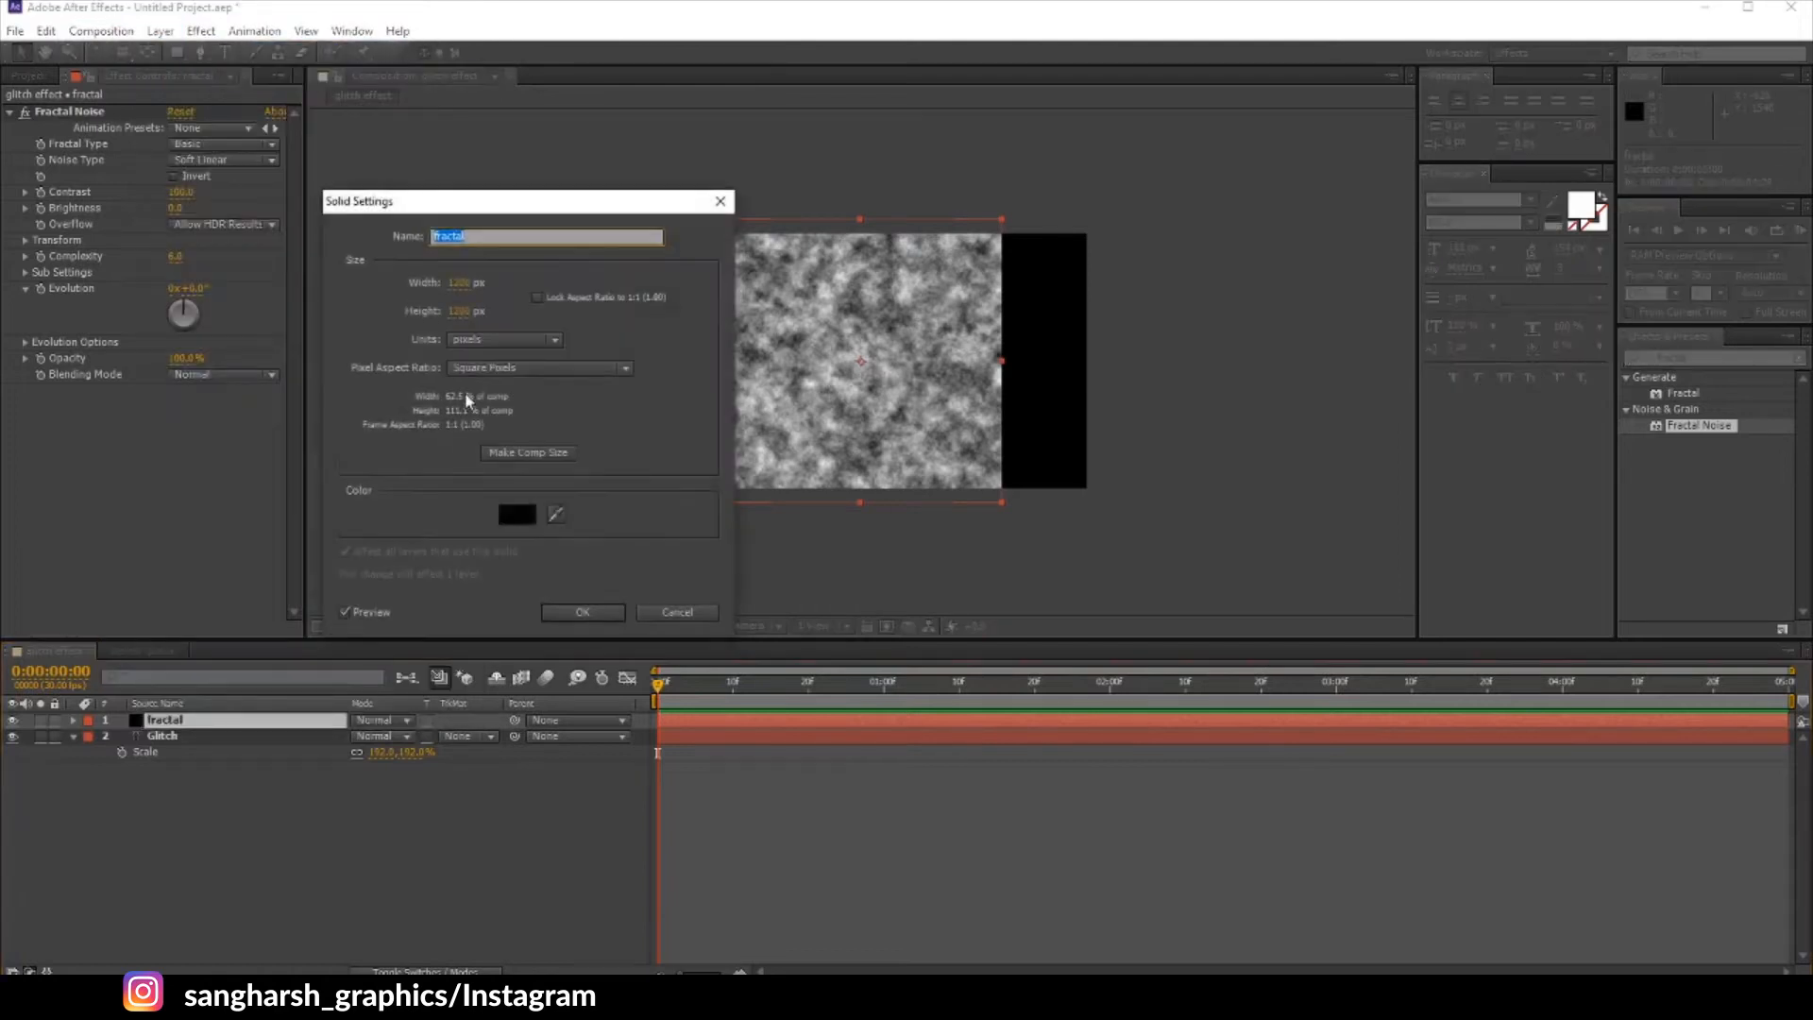
{"action": "key", "text": "Tab"}
{"action": "type", "text": "19"}
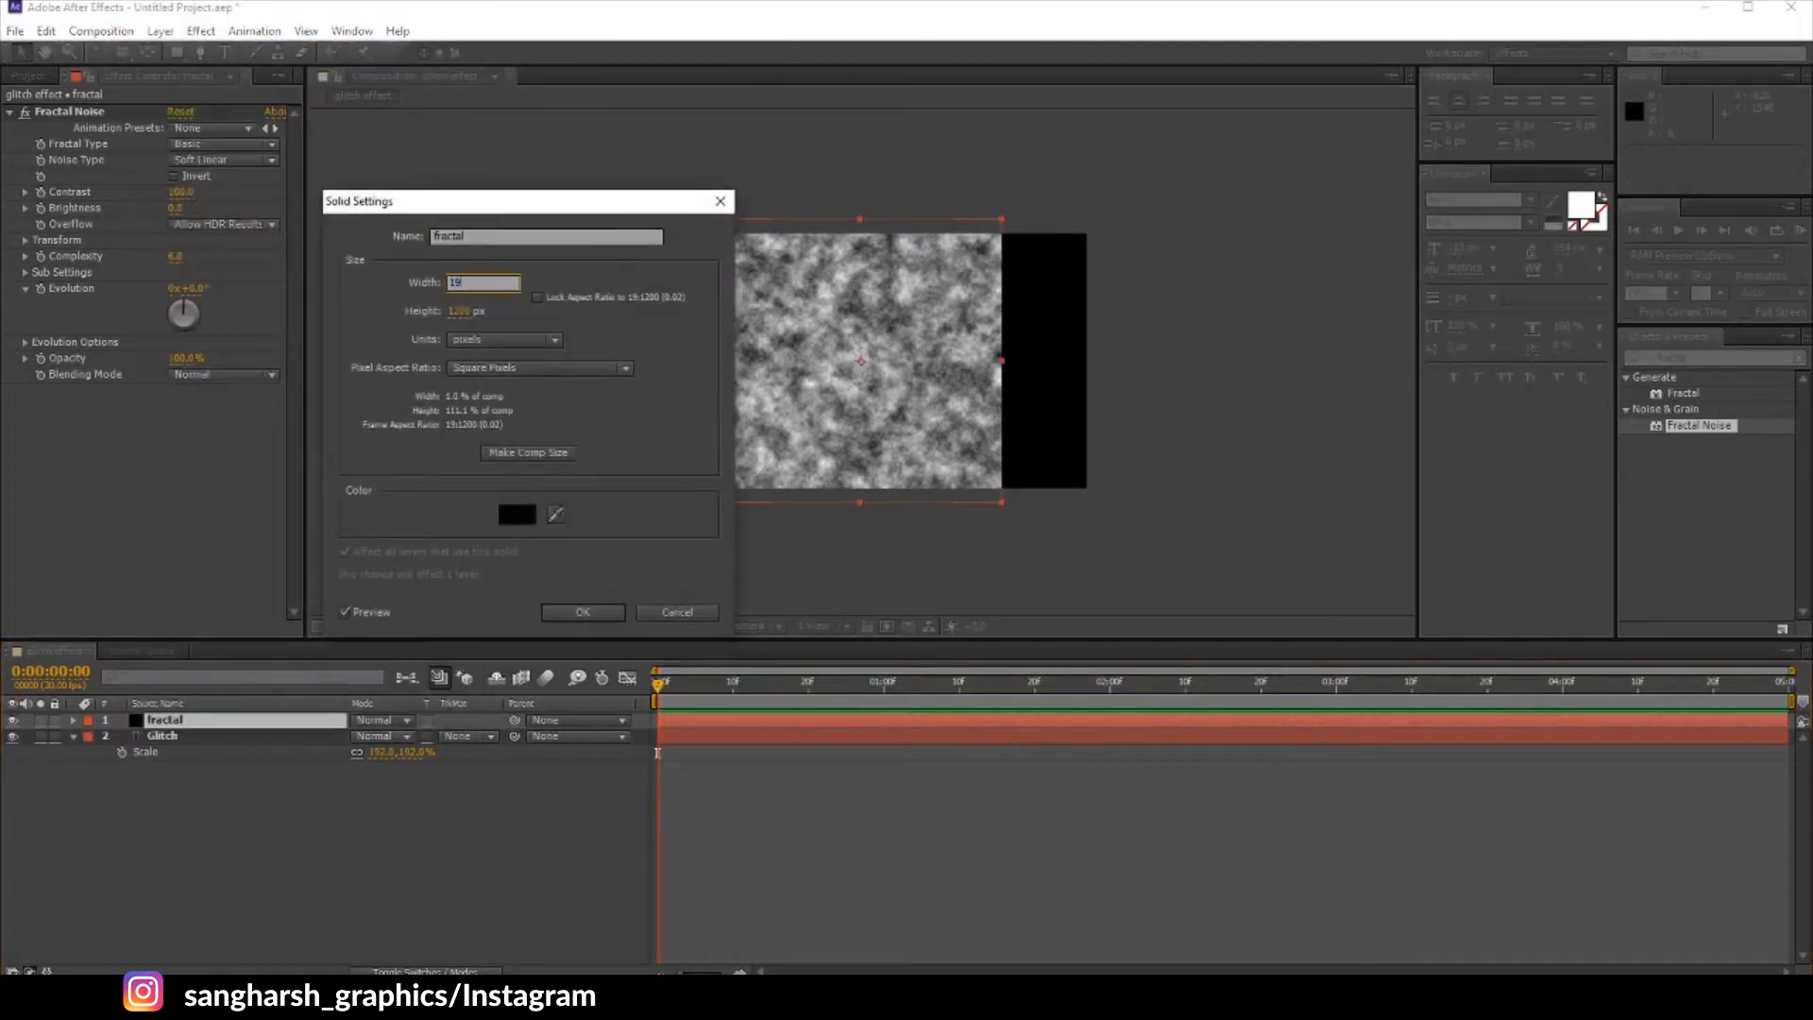
{"action": "type", "text": "20"}
{"action": "key", "text": "Tab"}
{"action": "type", "text": "1080"}
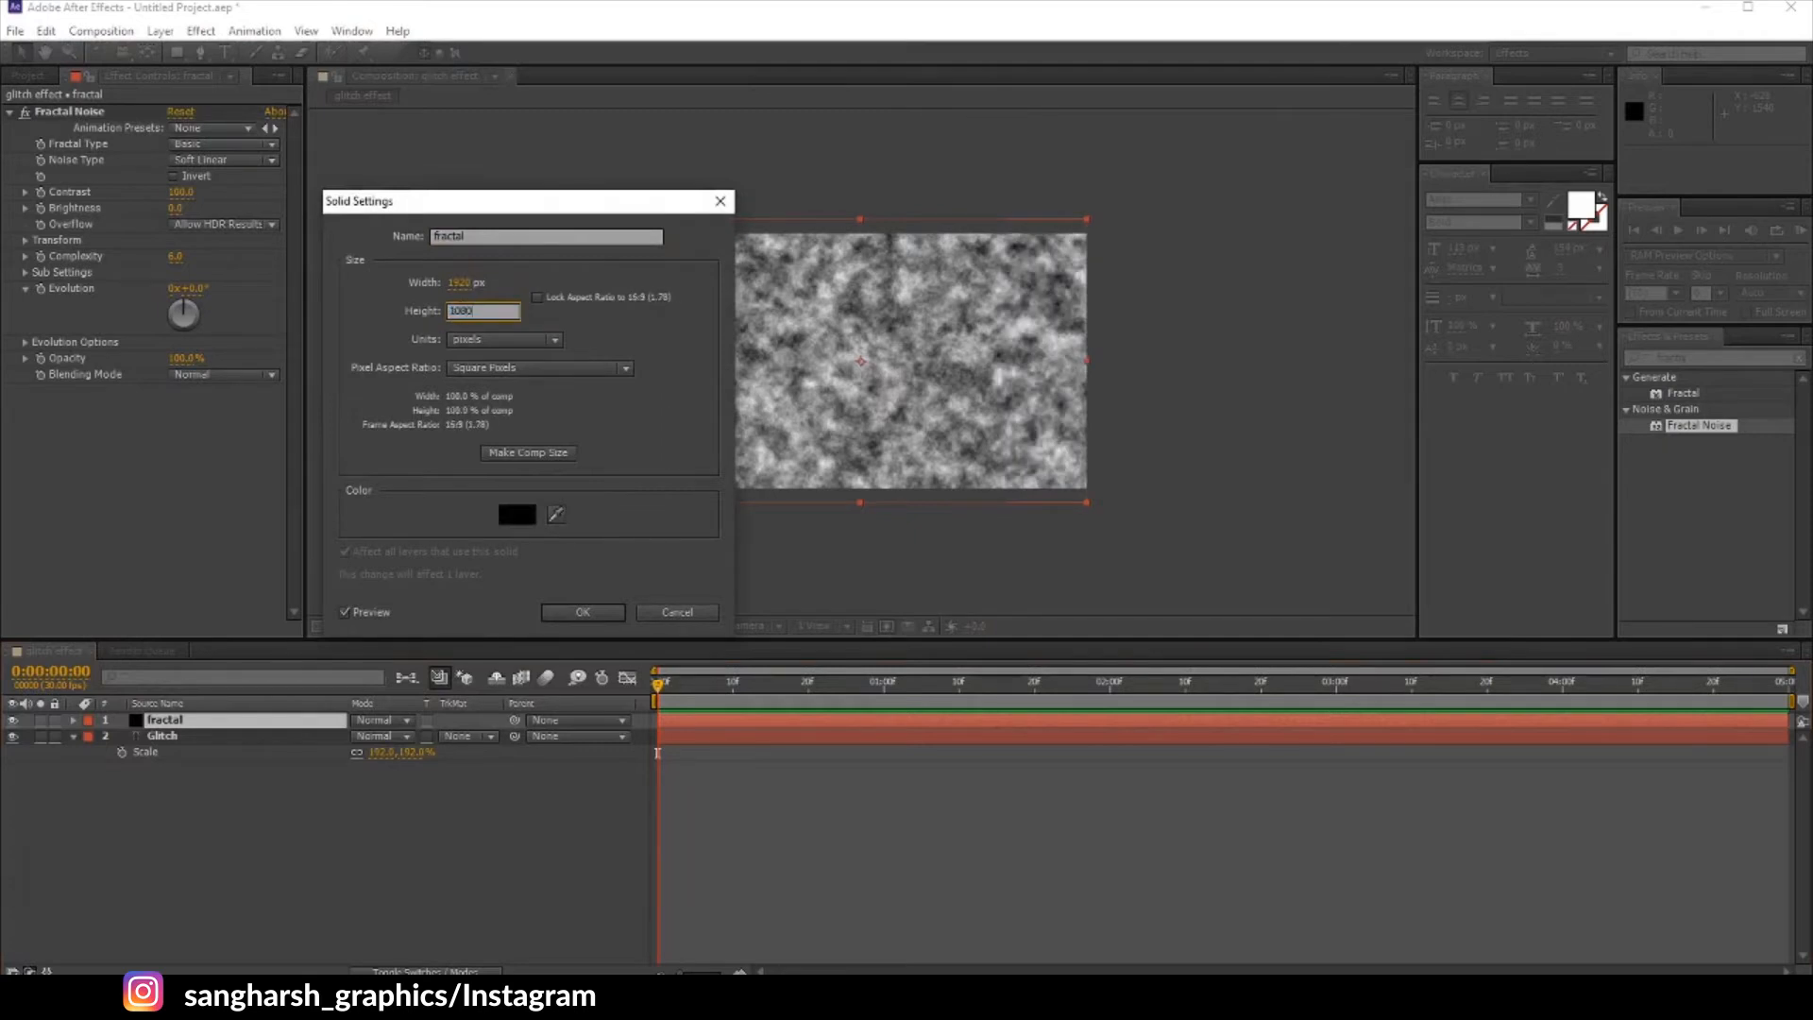
{"action": "key", "text": "Return"}
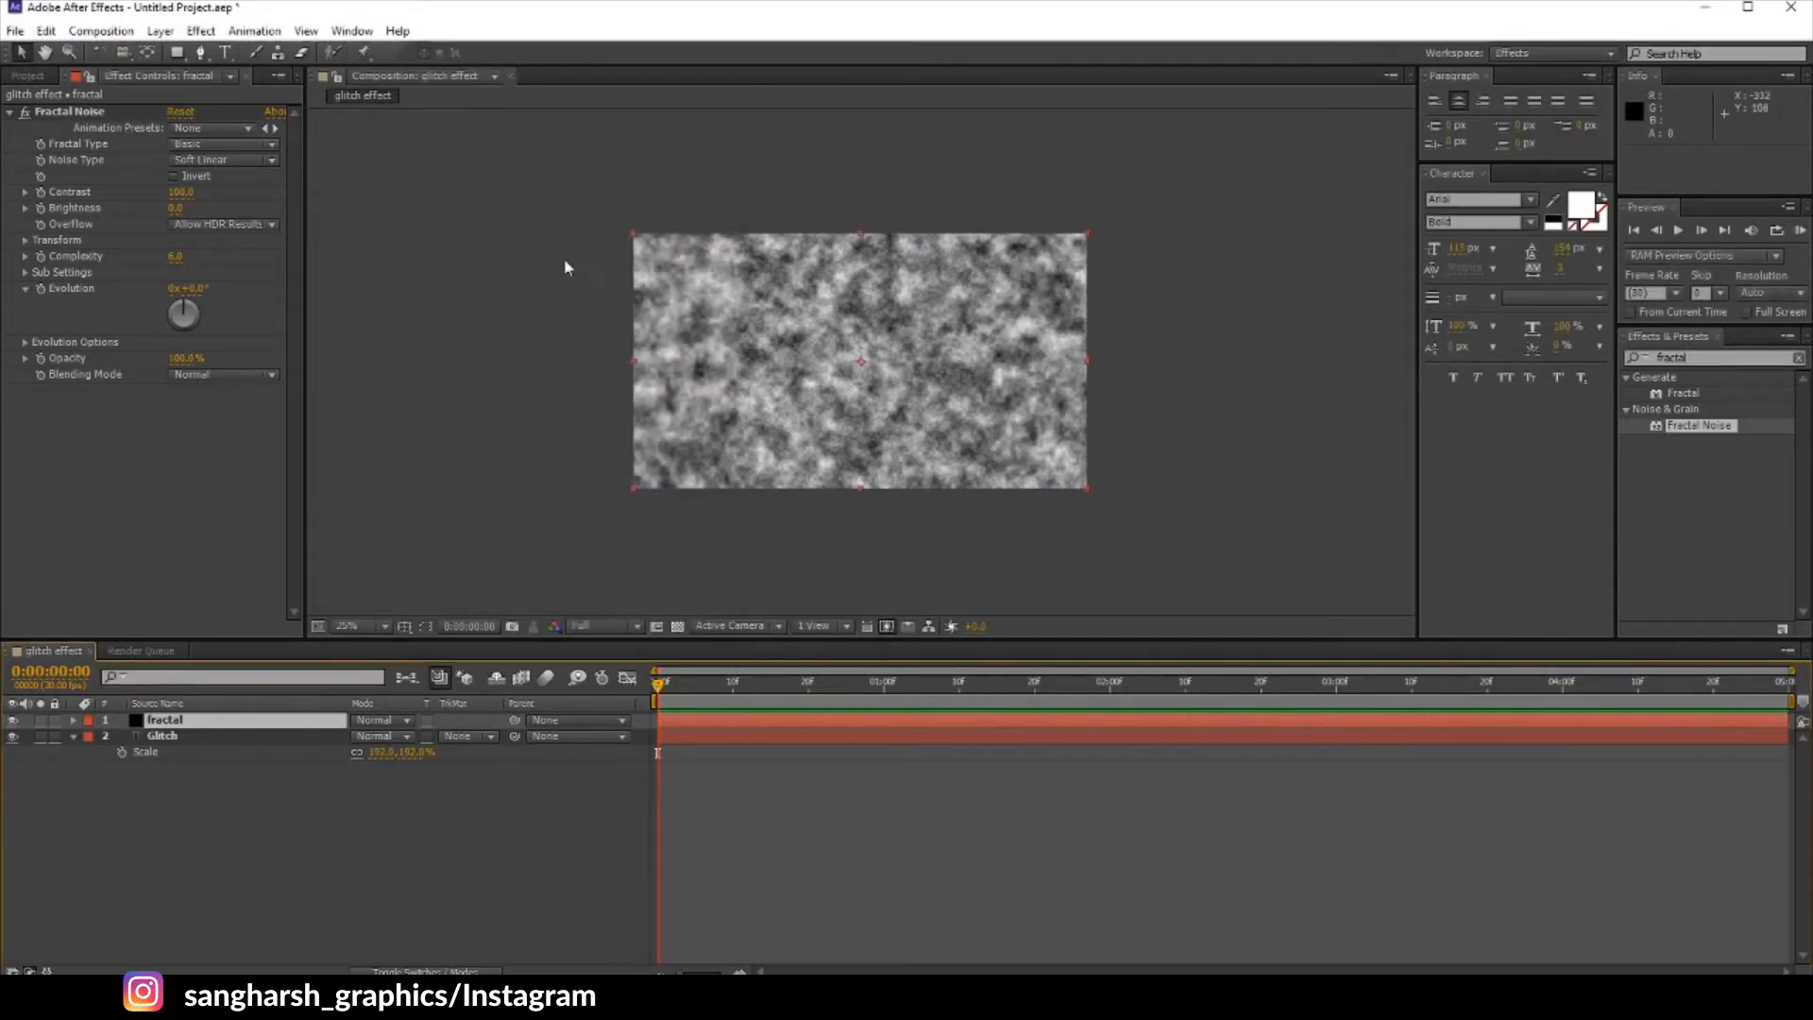
Step: Set the Fractal Noise effect's noise type to Block and its contrast to 400
{"action": "left_click", "coordinate": [361, 626]}
{"action": "left_click", "coordinate": [396, 667]}
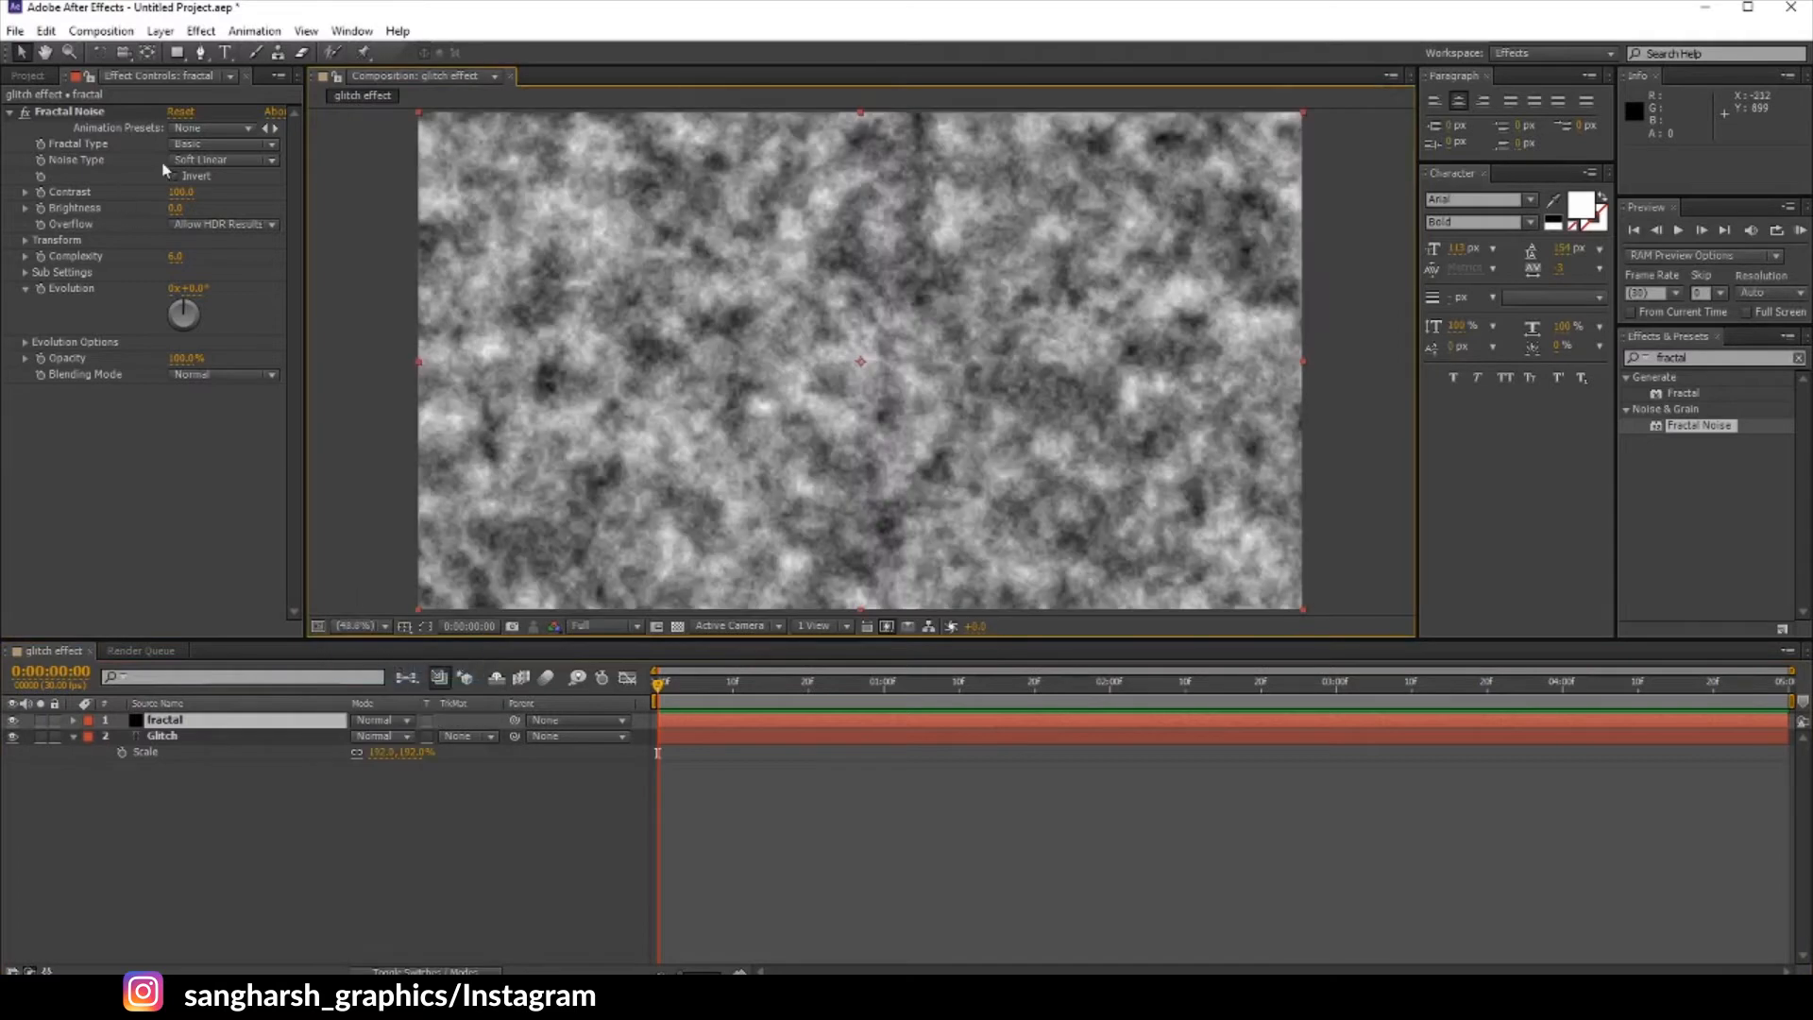
{"action": "left_click", "coordinate": [206, 162]}
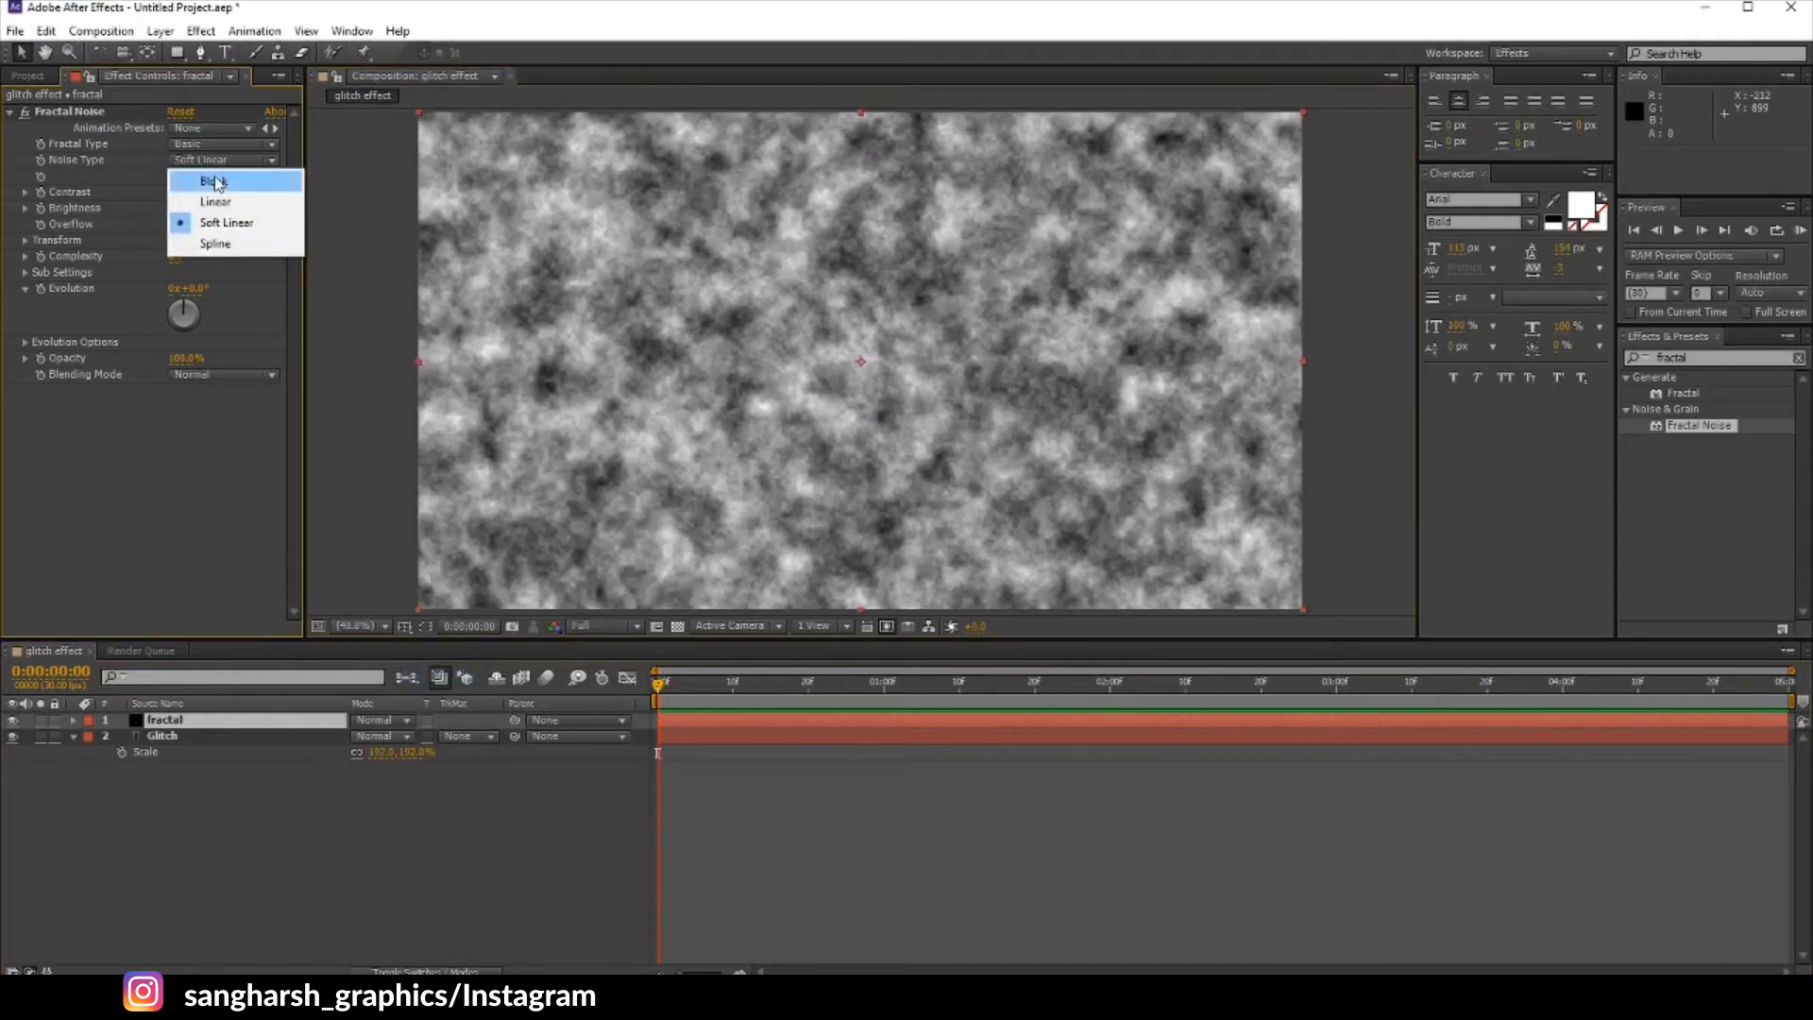
{"action": "left_click", "coordinate": [223, 178]}
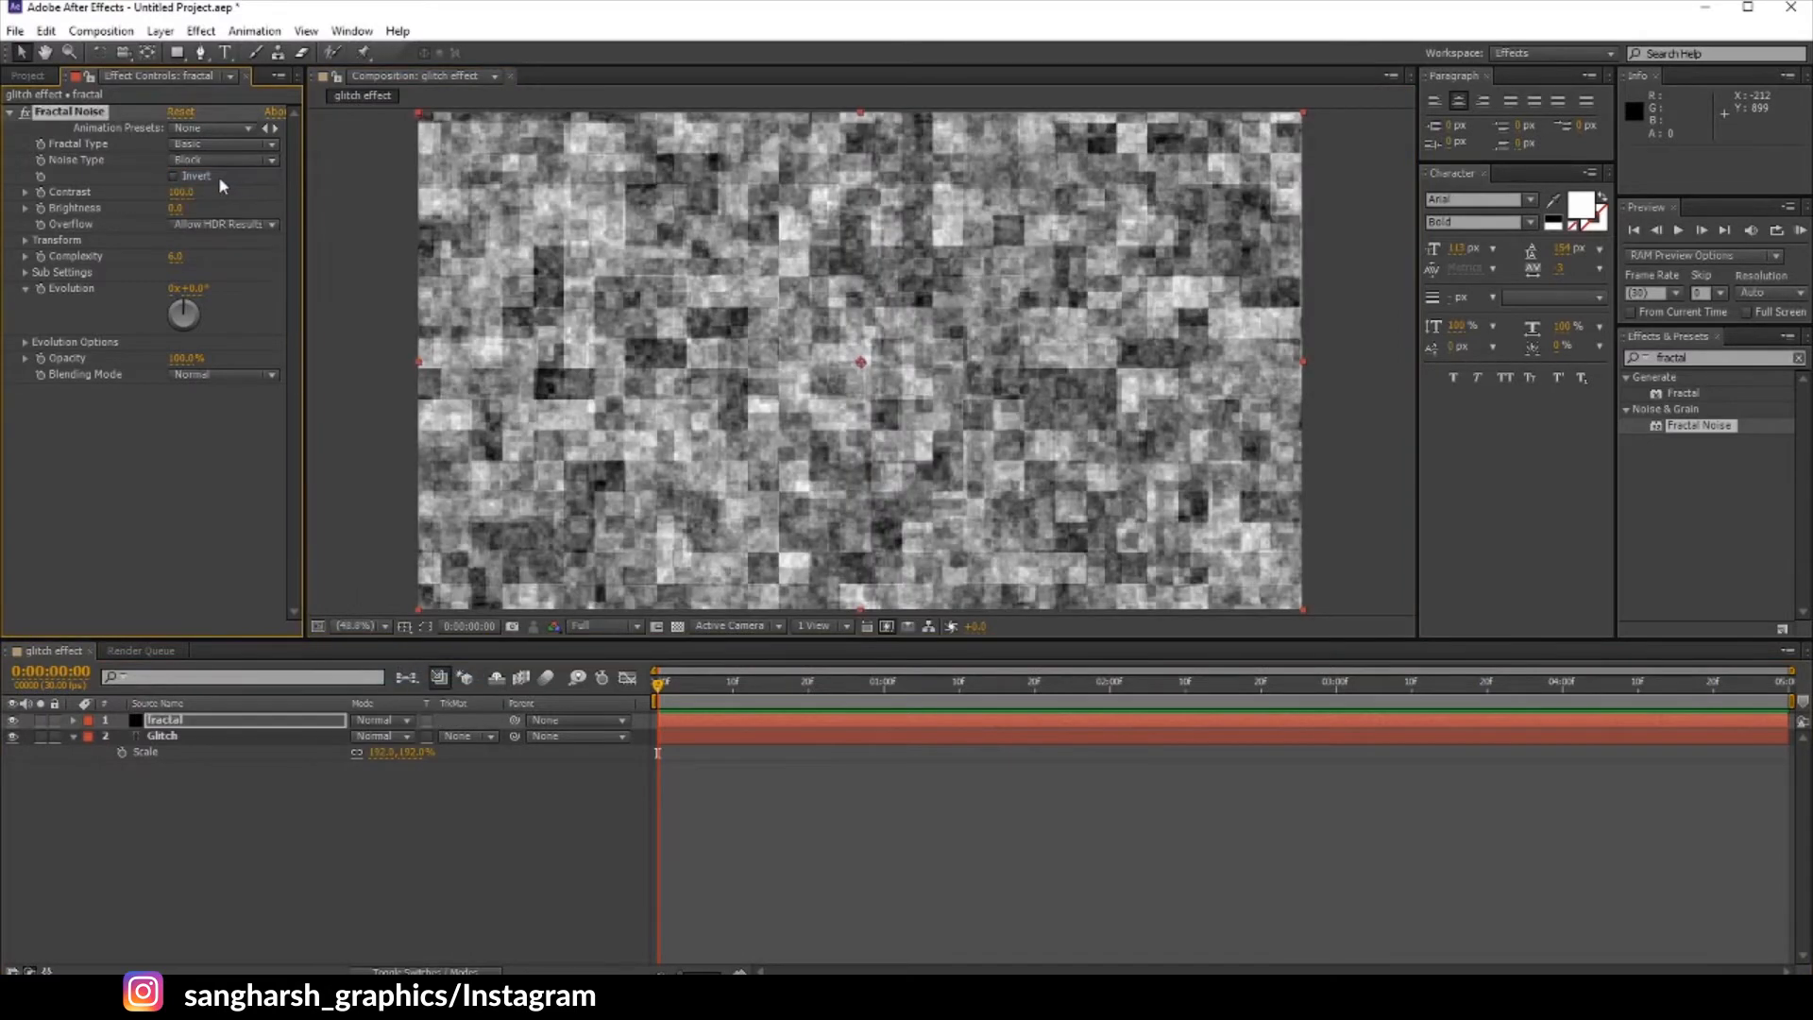
{"action": "left_click", "coordinate": [180, 192]}
{"action": "type", "text": "400"}
{"action": "key", "text": "Return"}
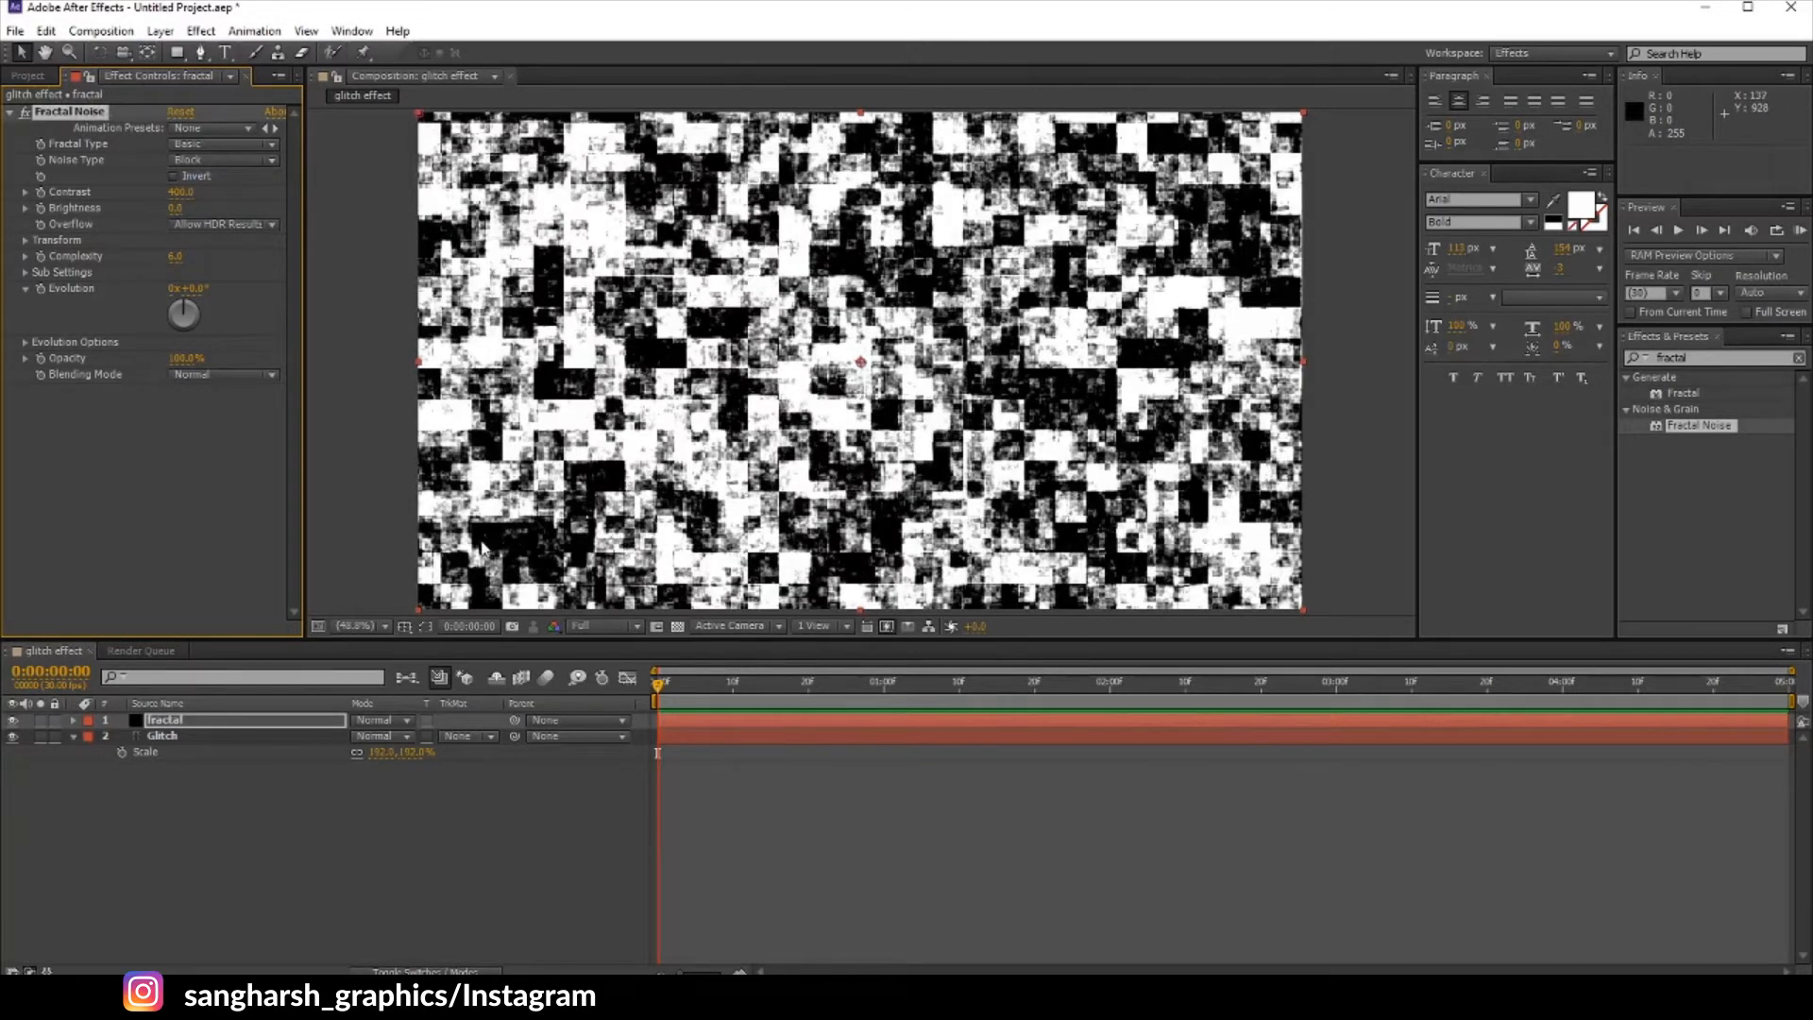
Step: Set the Fractal Noise effect's brightness to 20
{"action": "mouse_move", "coordinate": [175, 208]}
{"action": "left_mouse_down"}
{"action": "mouse_move", "coordinate": [152, 208]}
{"action": "mouse_move", "coordinate": [186, 223]}
{"action": "left_mouse_up"}
{"action": "left_click", "coordinate": [179, 209]}
{"action": "type", "text": "20"}
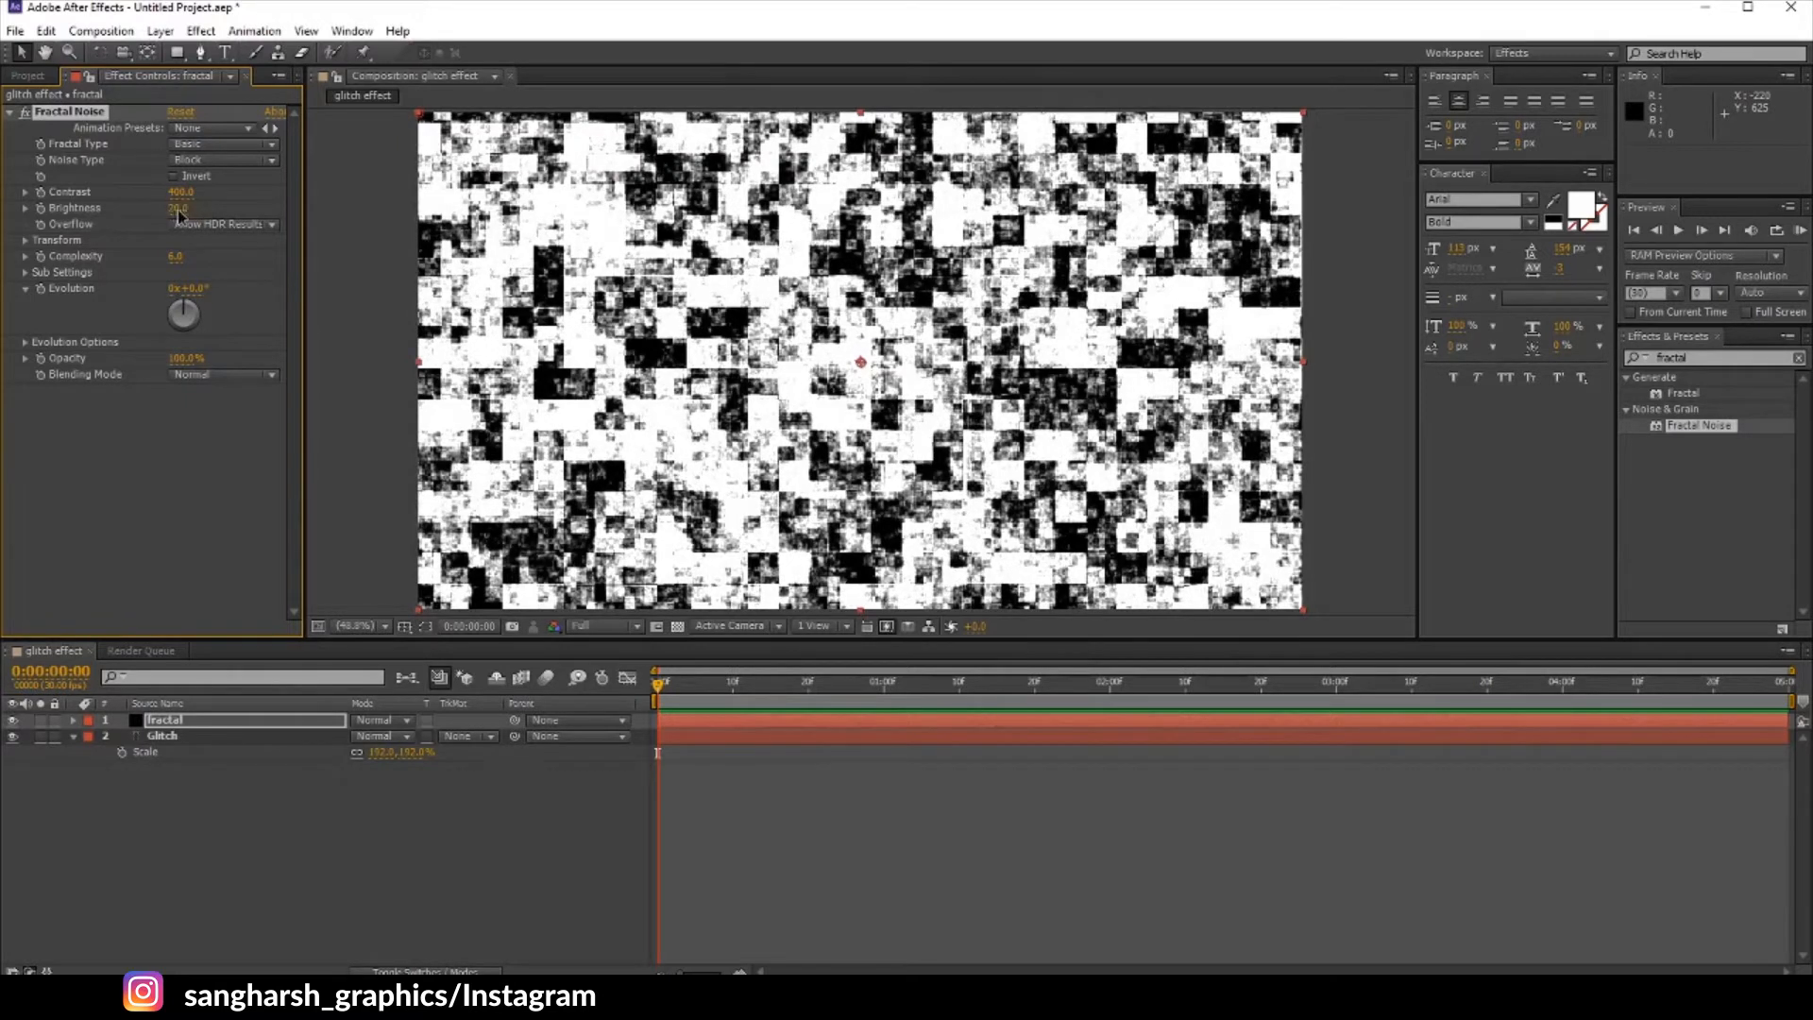
{"action": "key", "text": "Return"}
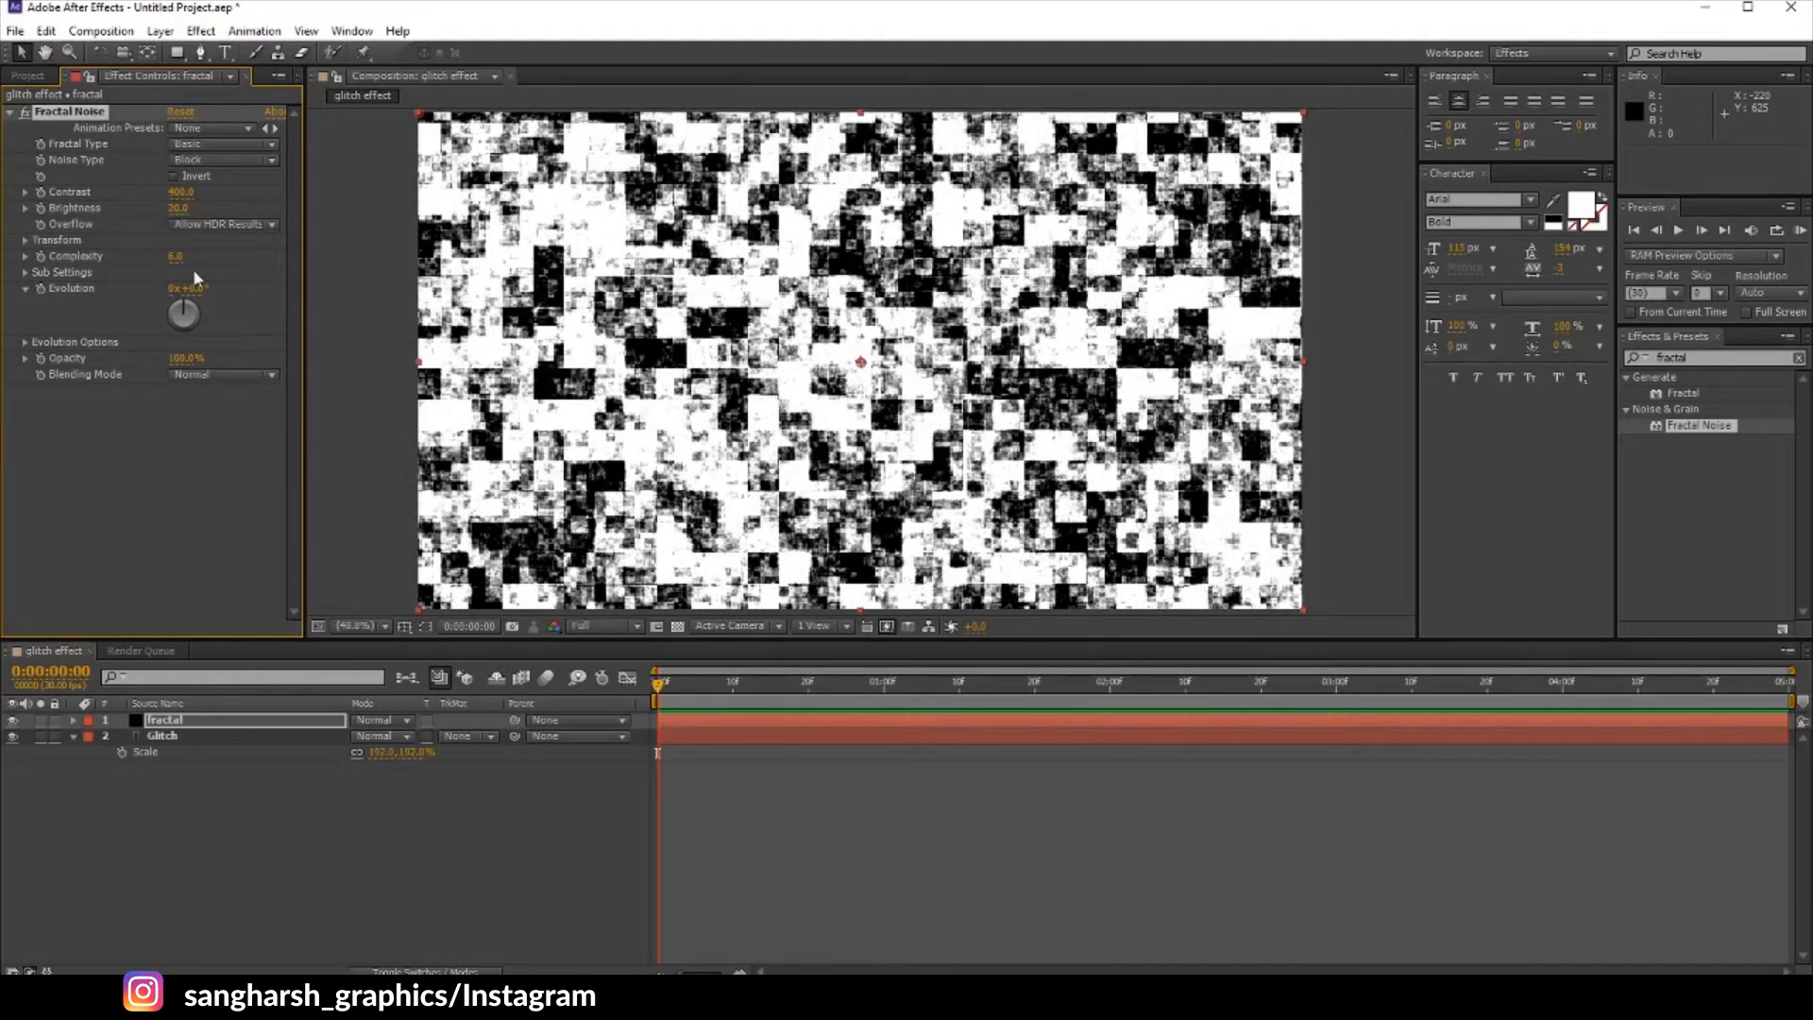
Step: Turn off uniform scaling in the Fractal Noise transform settings and set the scale width to 700
{"action": "left_click", "coordinate": [26, 239]}
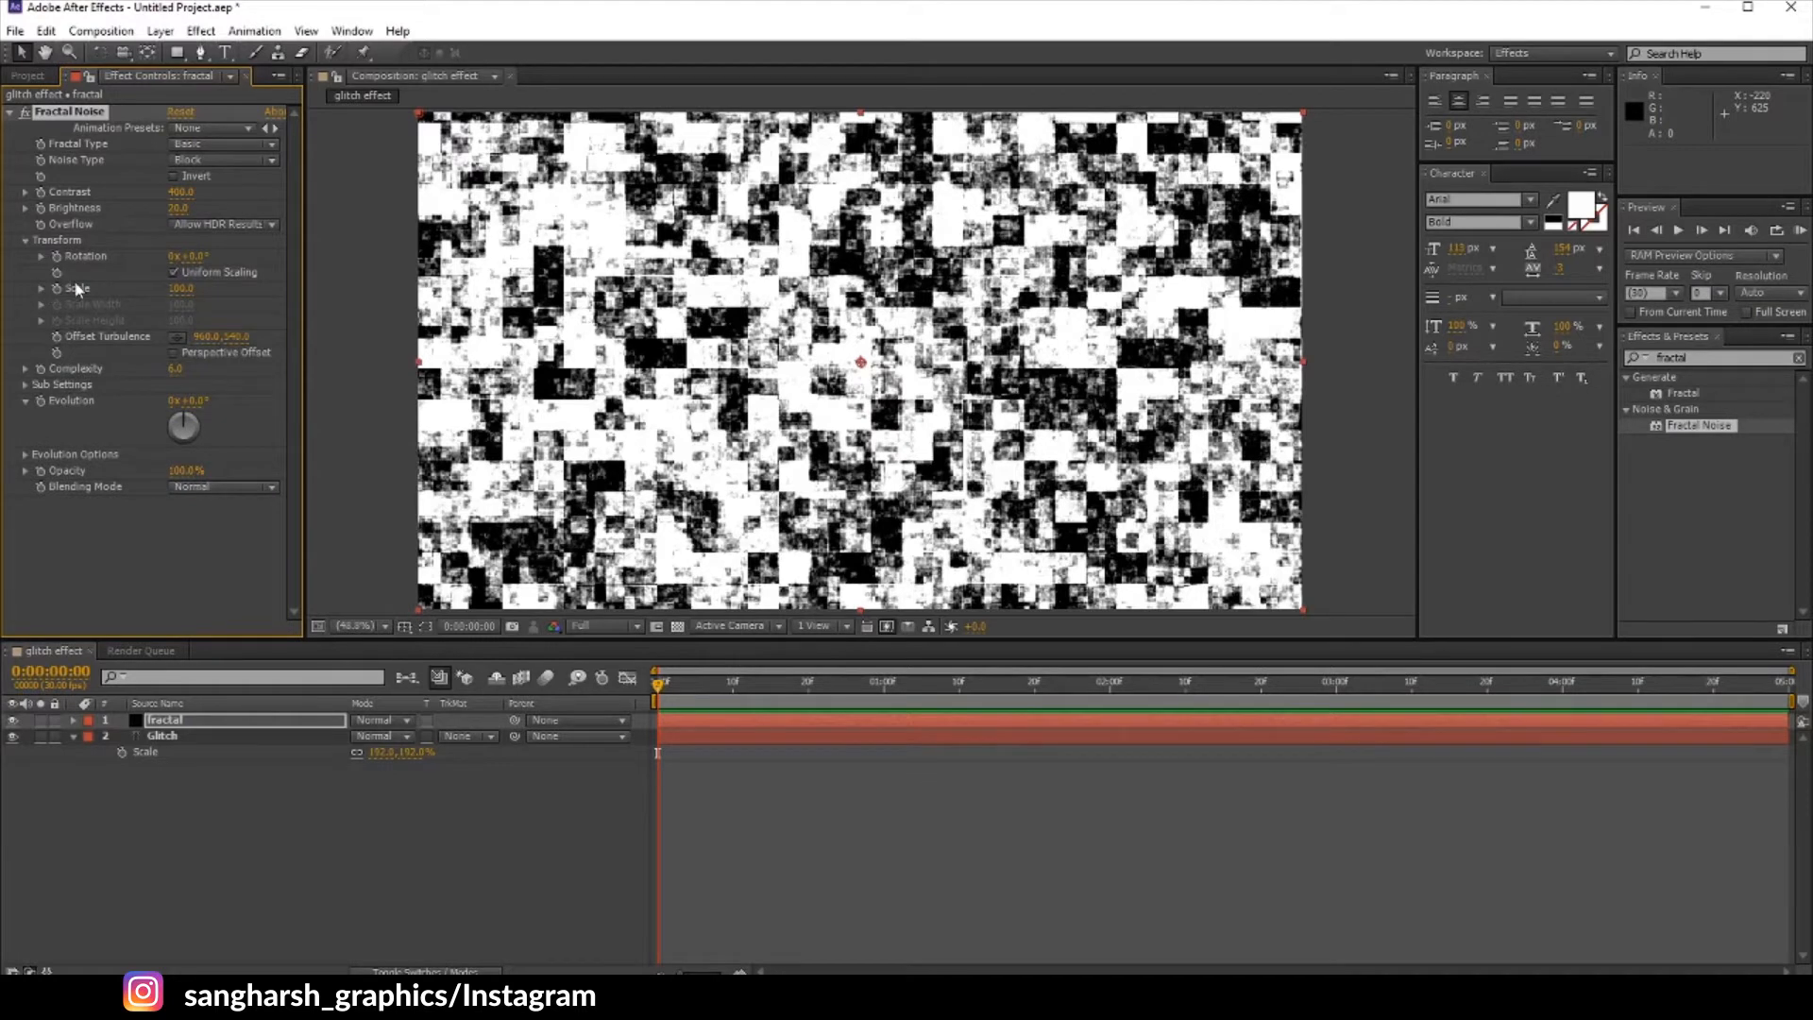
{"action": "left_click", "coordinate": [173, 272]}
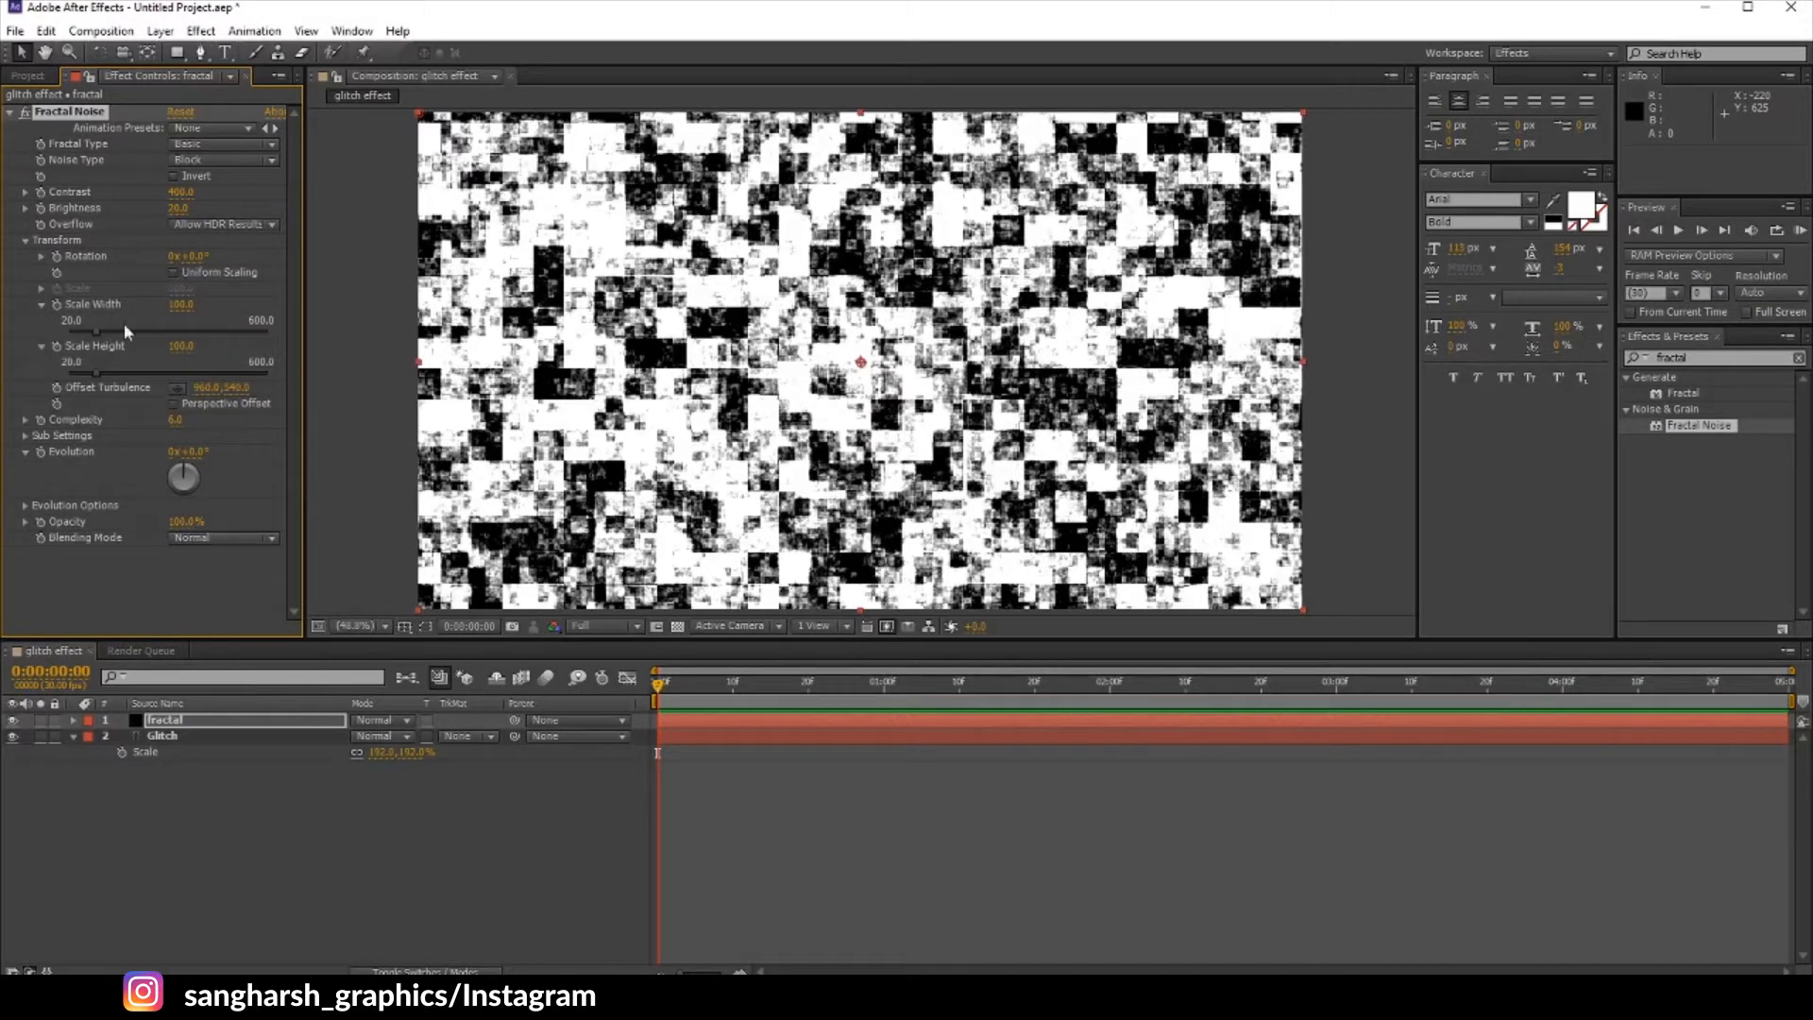
{"action": "left_click_drag", "start_coordinate": [95, 333], "coordinate": [368, 331]}
{"action": "left_click_drag", "start_coordinate": [178, 306], "coordinate": [184, 310]}
{"action": "left_click", "coordinate": [182, 306]}
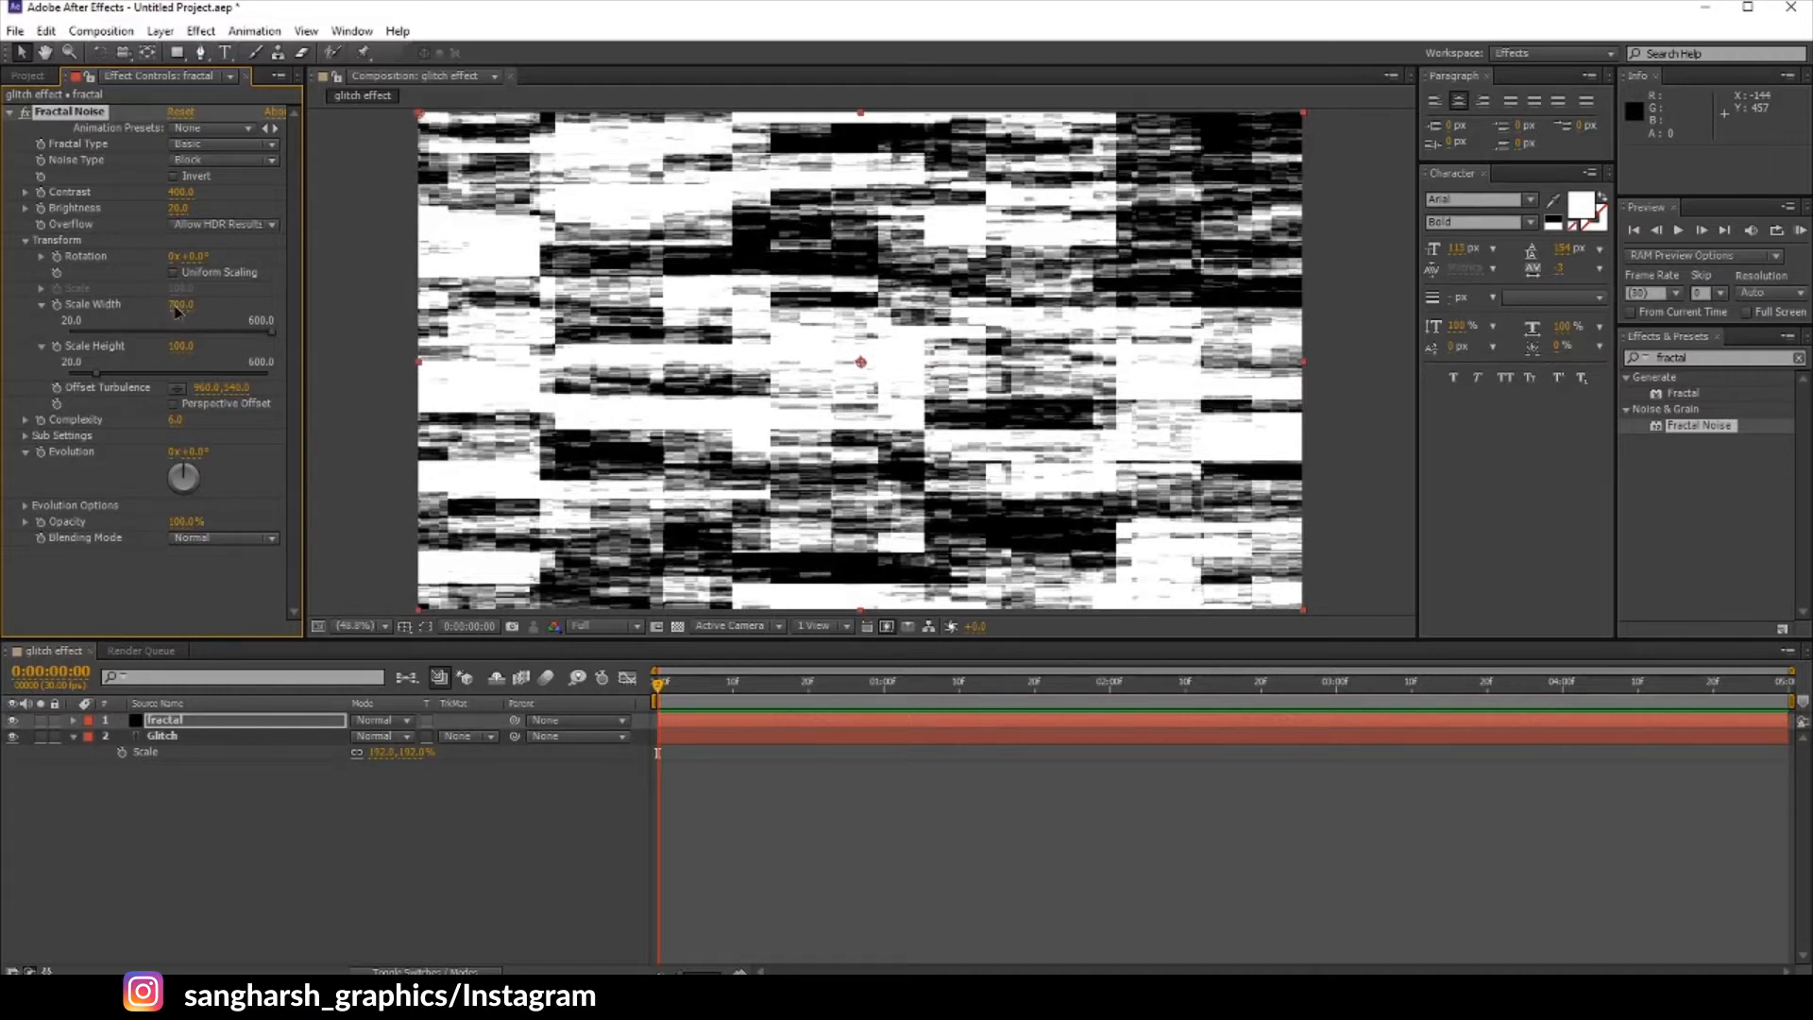
{"action": "key", "text": "Return"}
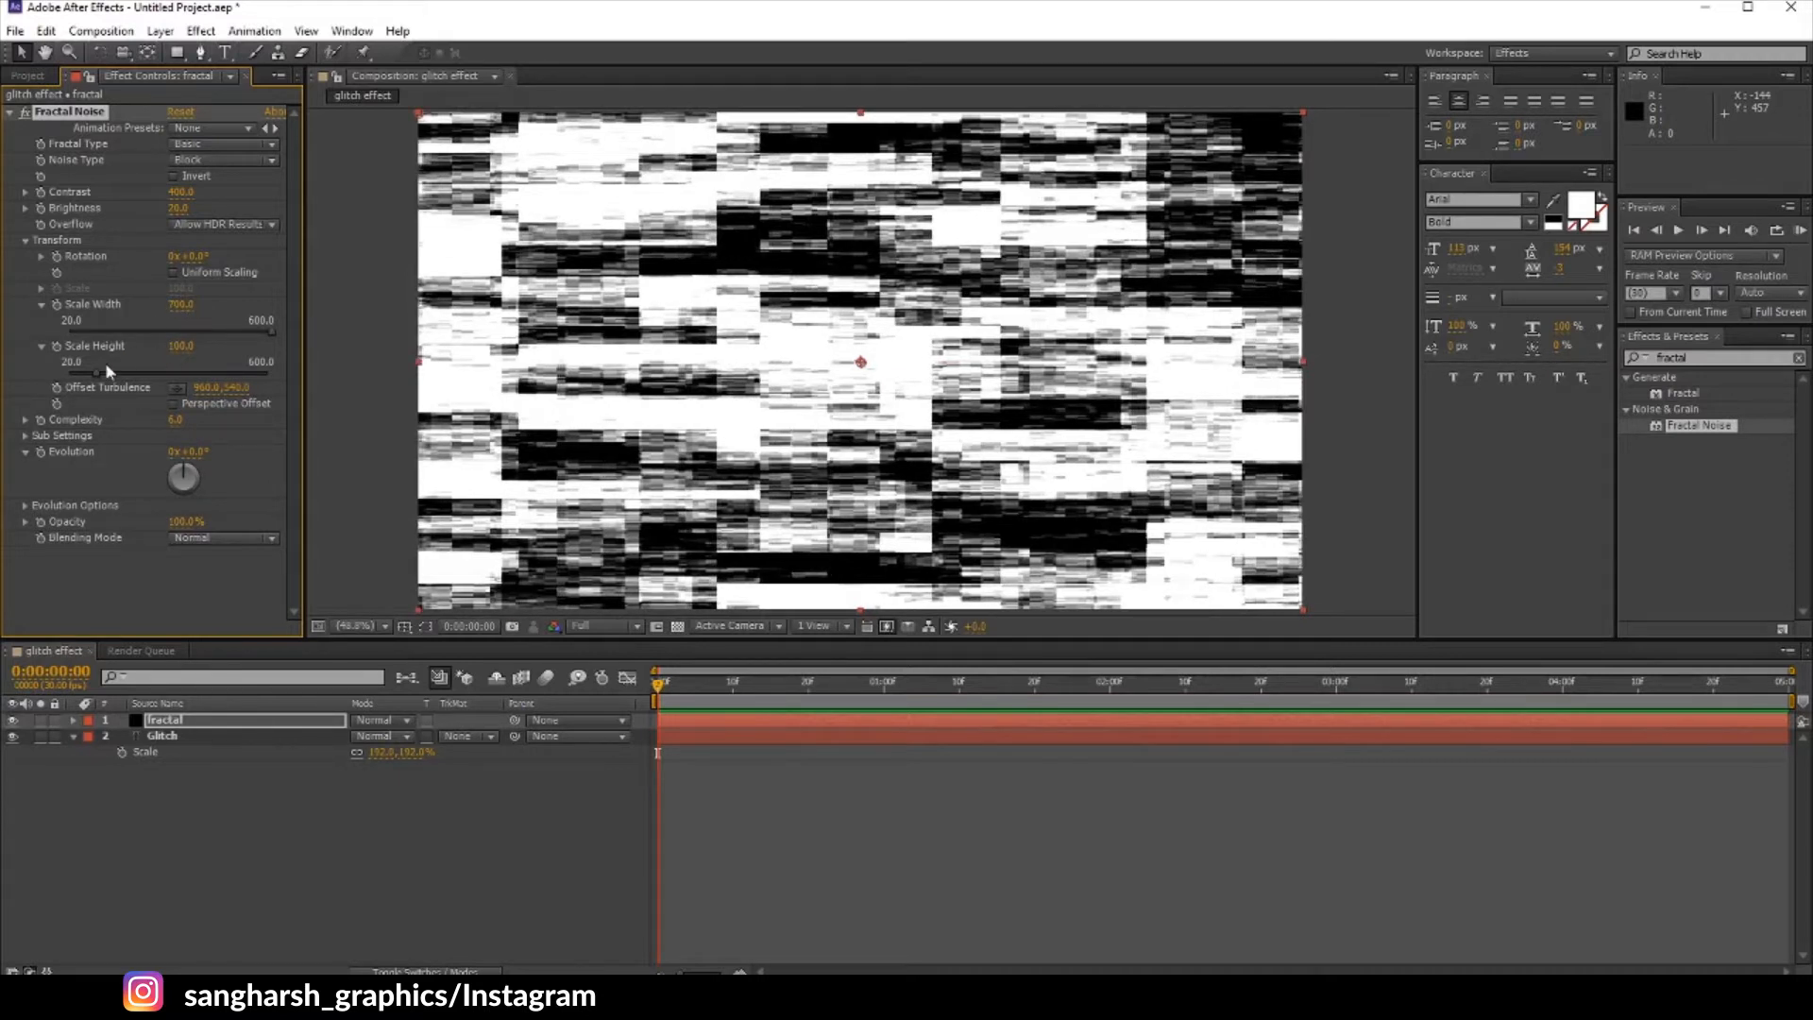
Step: Set the Fractal Noise effect's scale height to 50
{"action": "left_click", "coordinate": [180, 348]}
{"action": "type", "text": "50"}
{"action": "key", "text": "Return"}
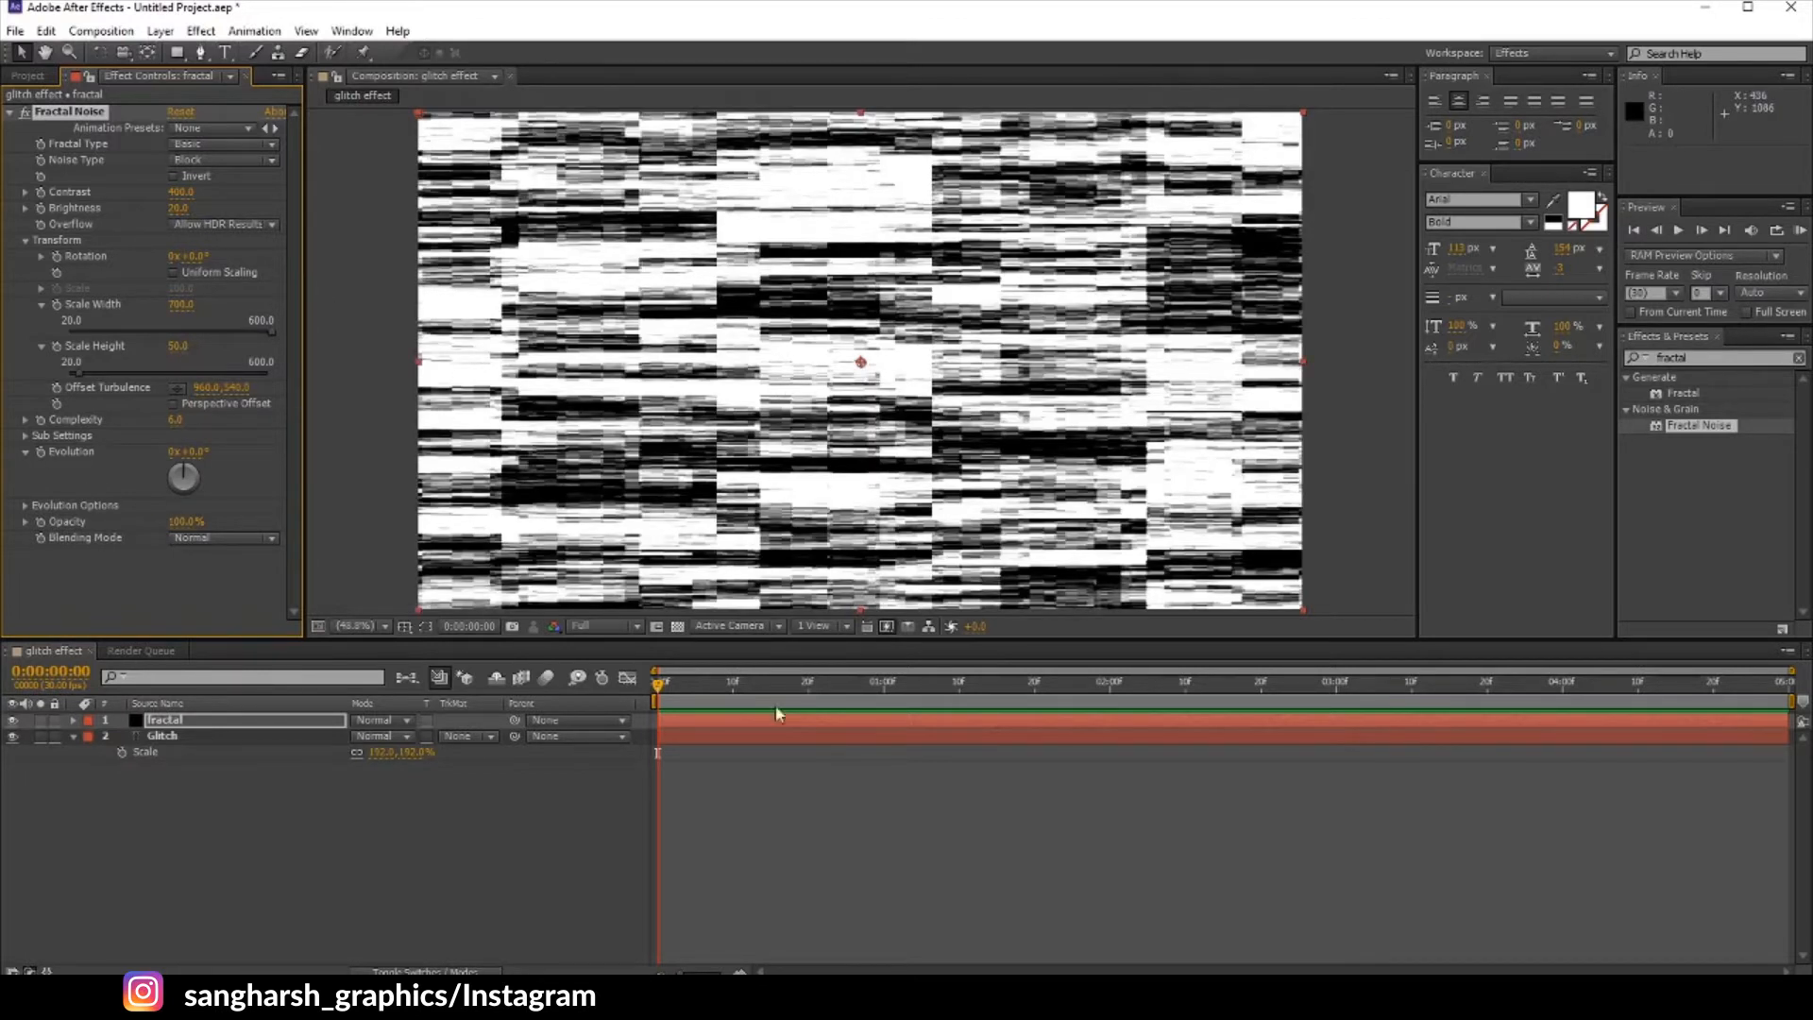
{"action": "left_click", "coordinate": [659, 695]}
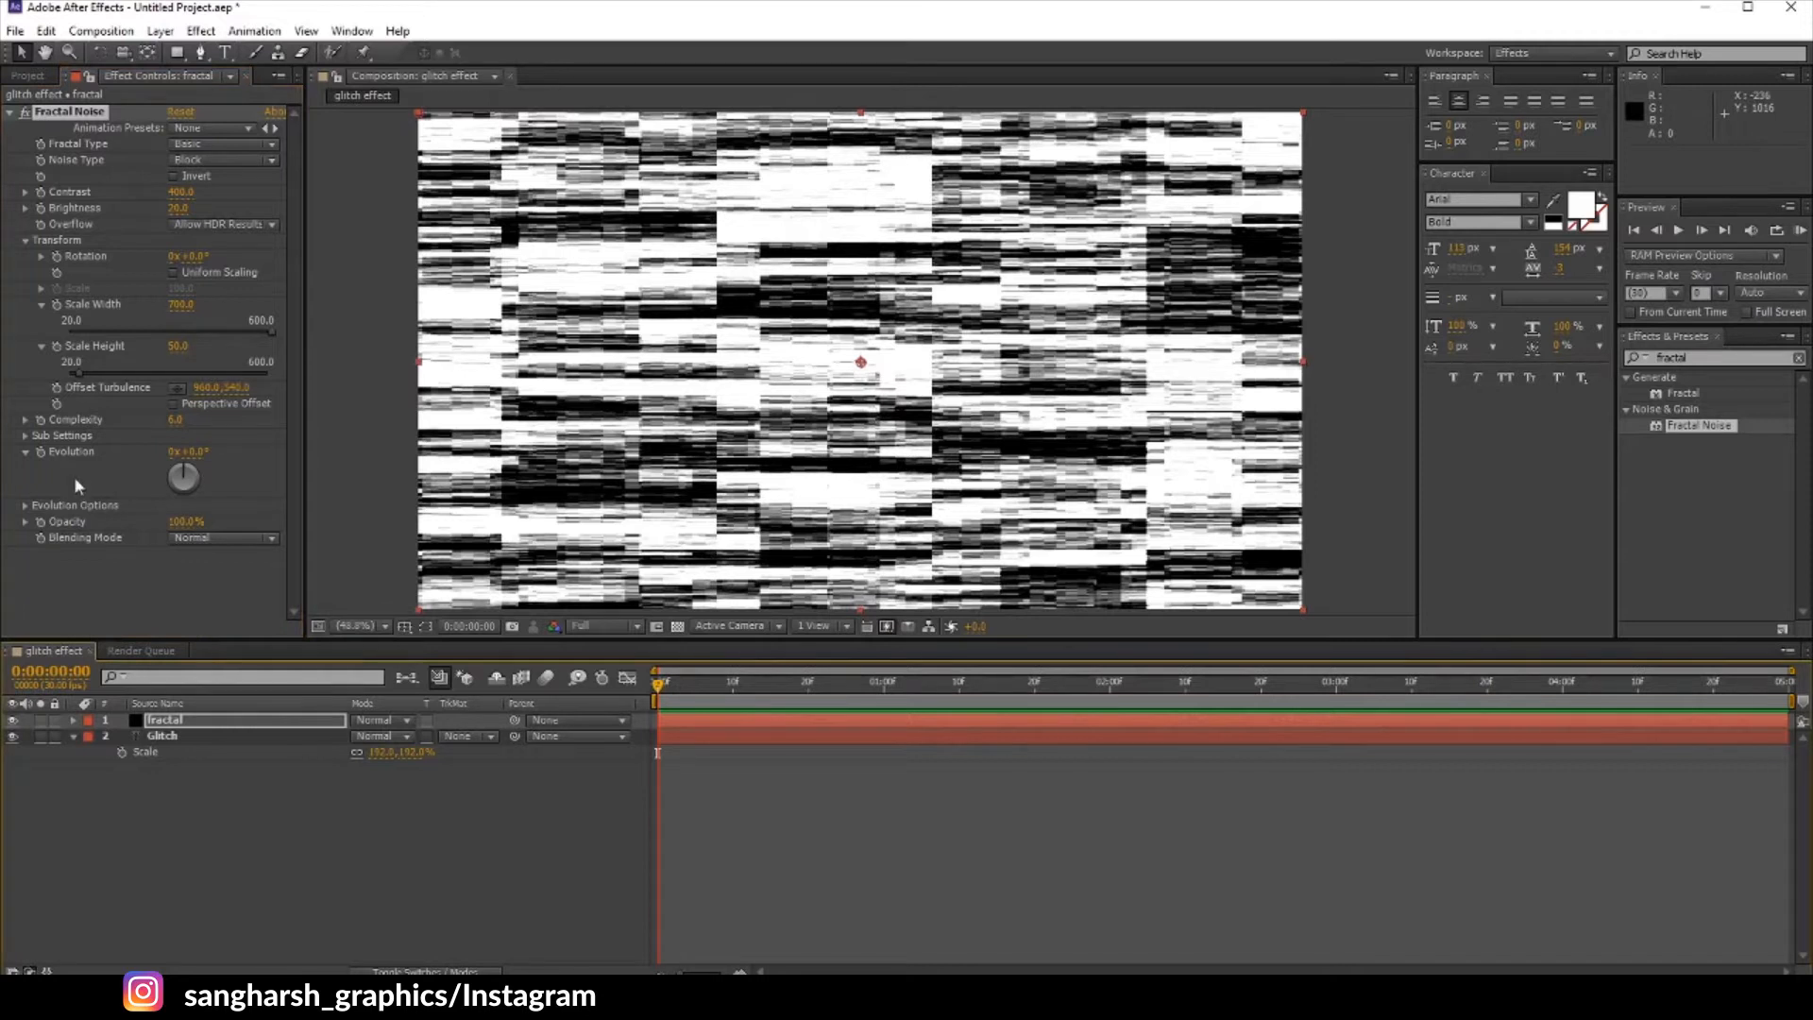
Step: Add the expression time*500 to the Fractal Noise effect's Evolution and scrub through the timeline to check the animation
{"action": "left_click", "coordinate": [41, 453], "text": "alt"}
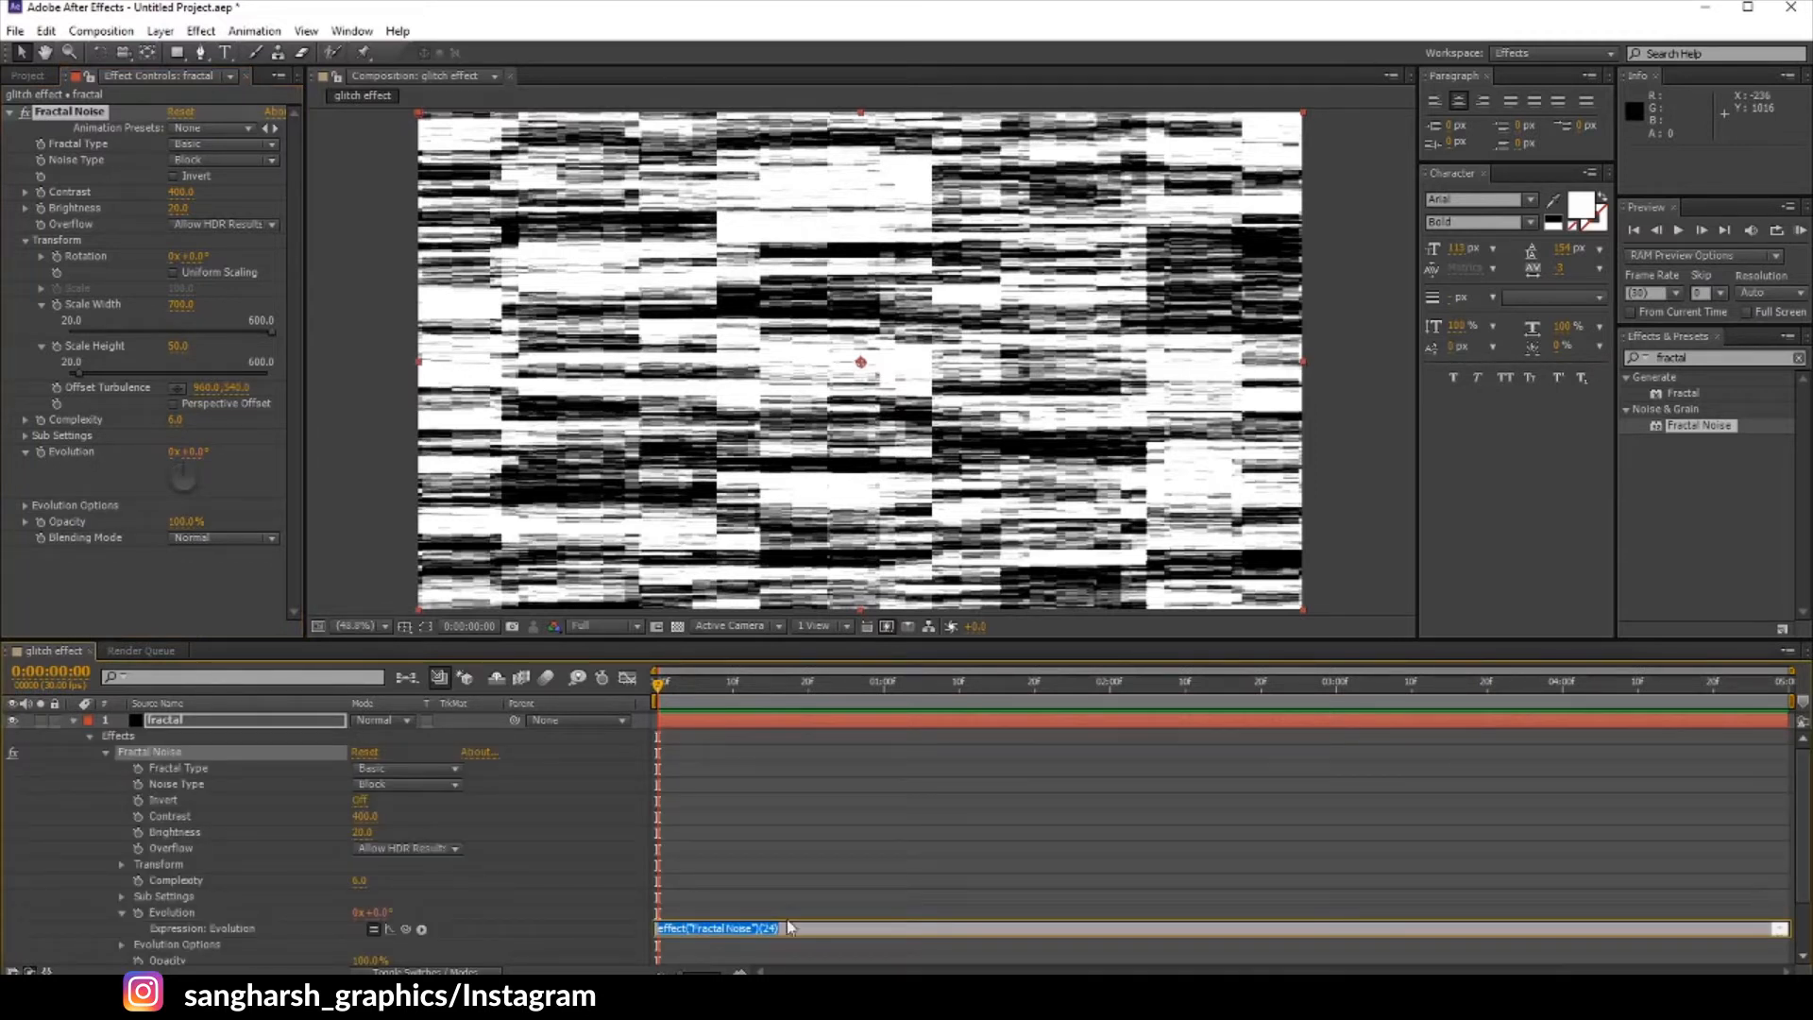
{"action": "left_click_drag", "start_coordinate": [783, 928], "coordinate": [678, 928]}
{"action": "type", "text": "time*500"}
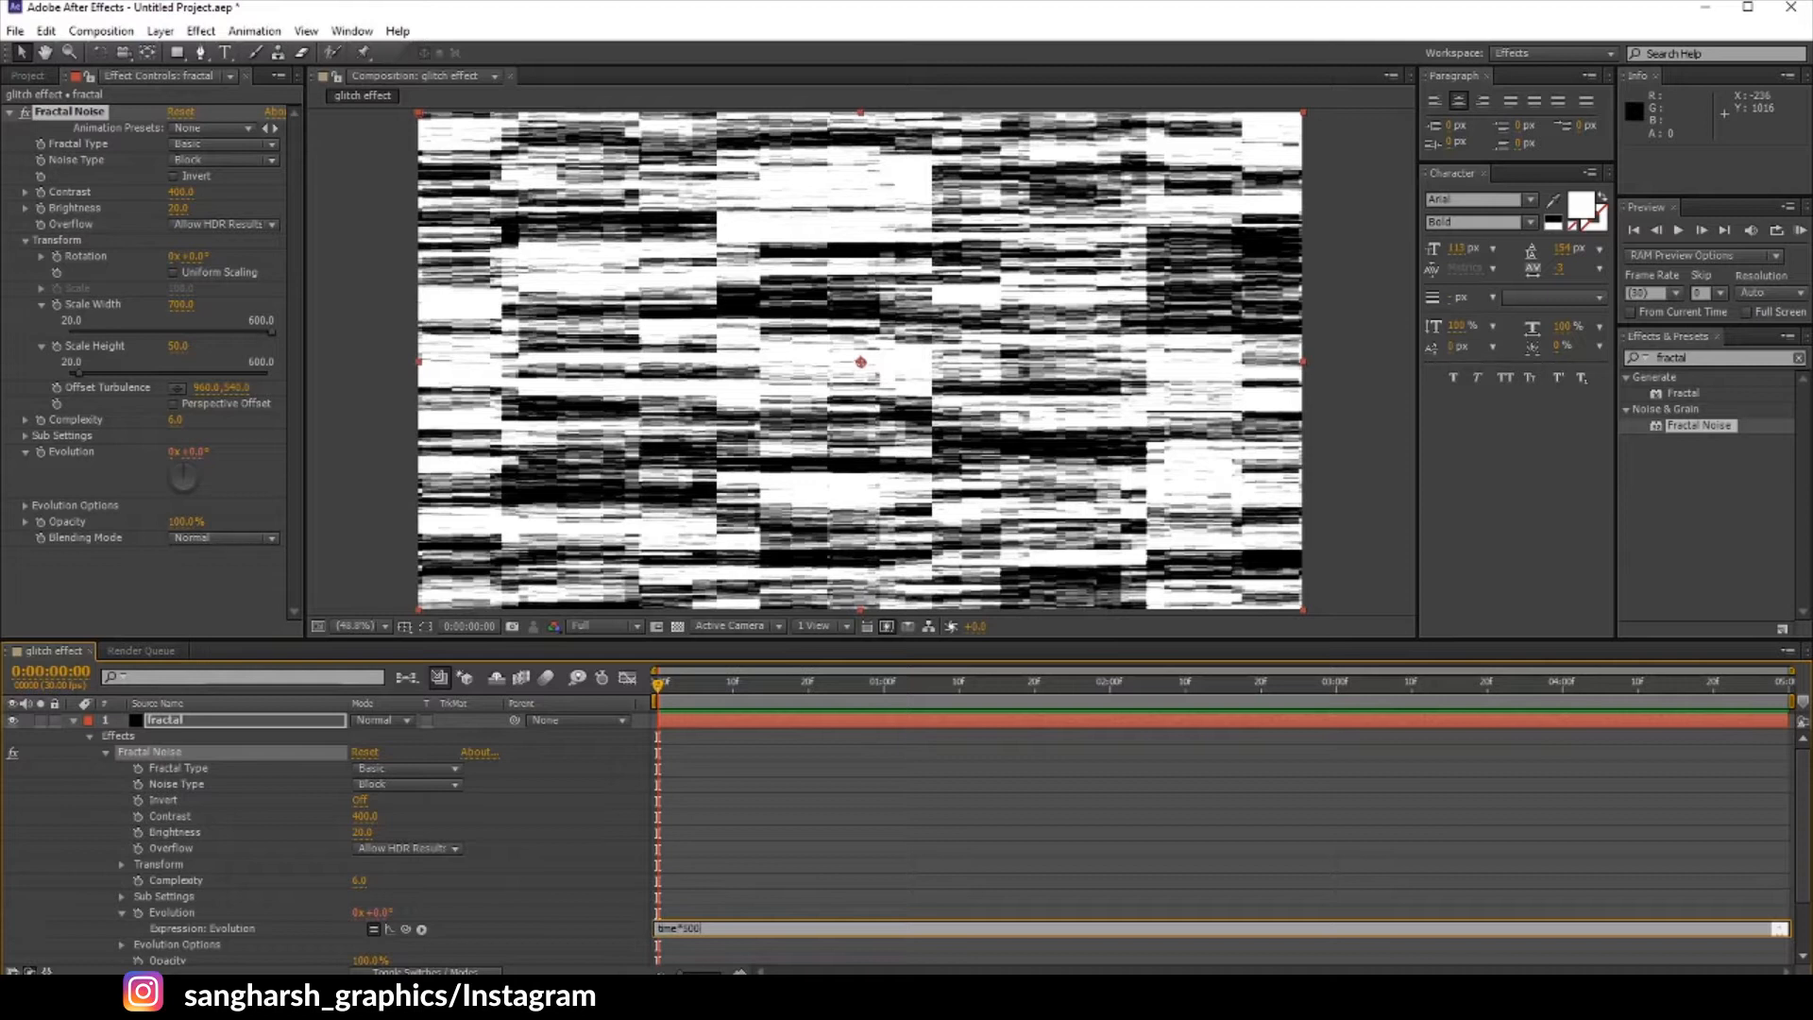
{"action": "left_click", "coordinate": [619, 929]}
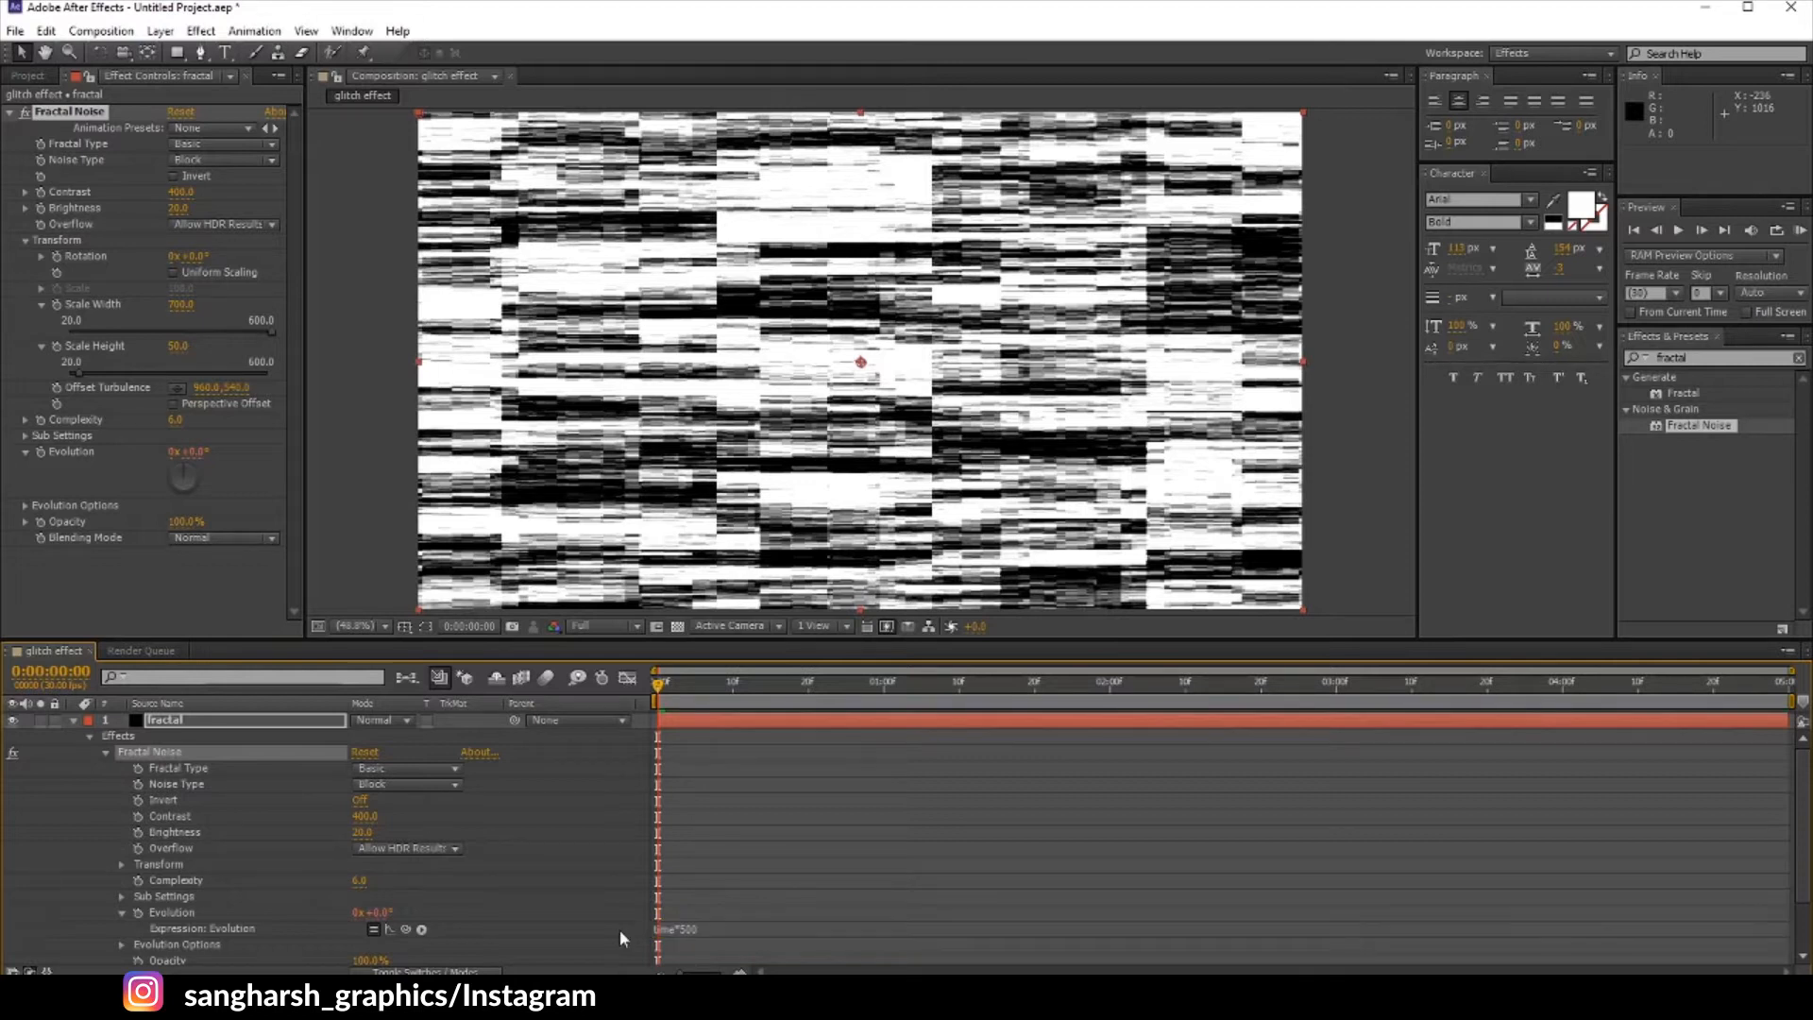
{"action": "left_click_drag", "start_coordinate": [666, 684], "coordinate": [1775, 685]}
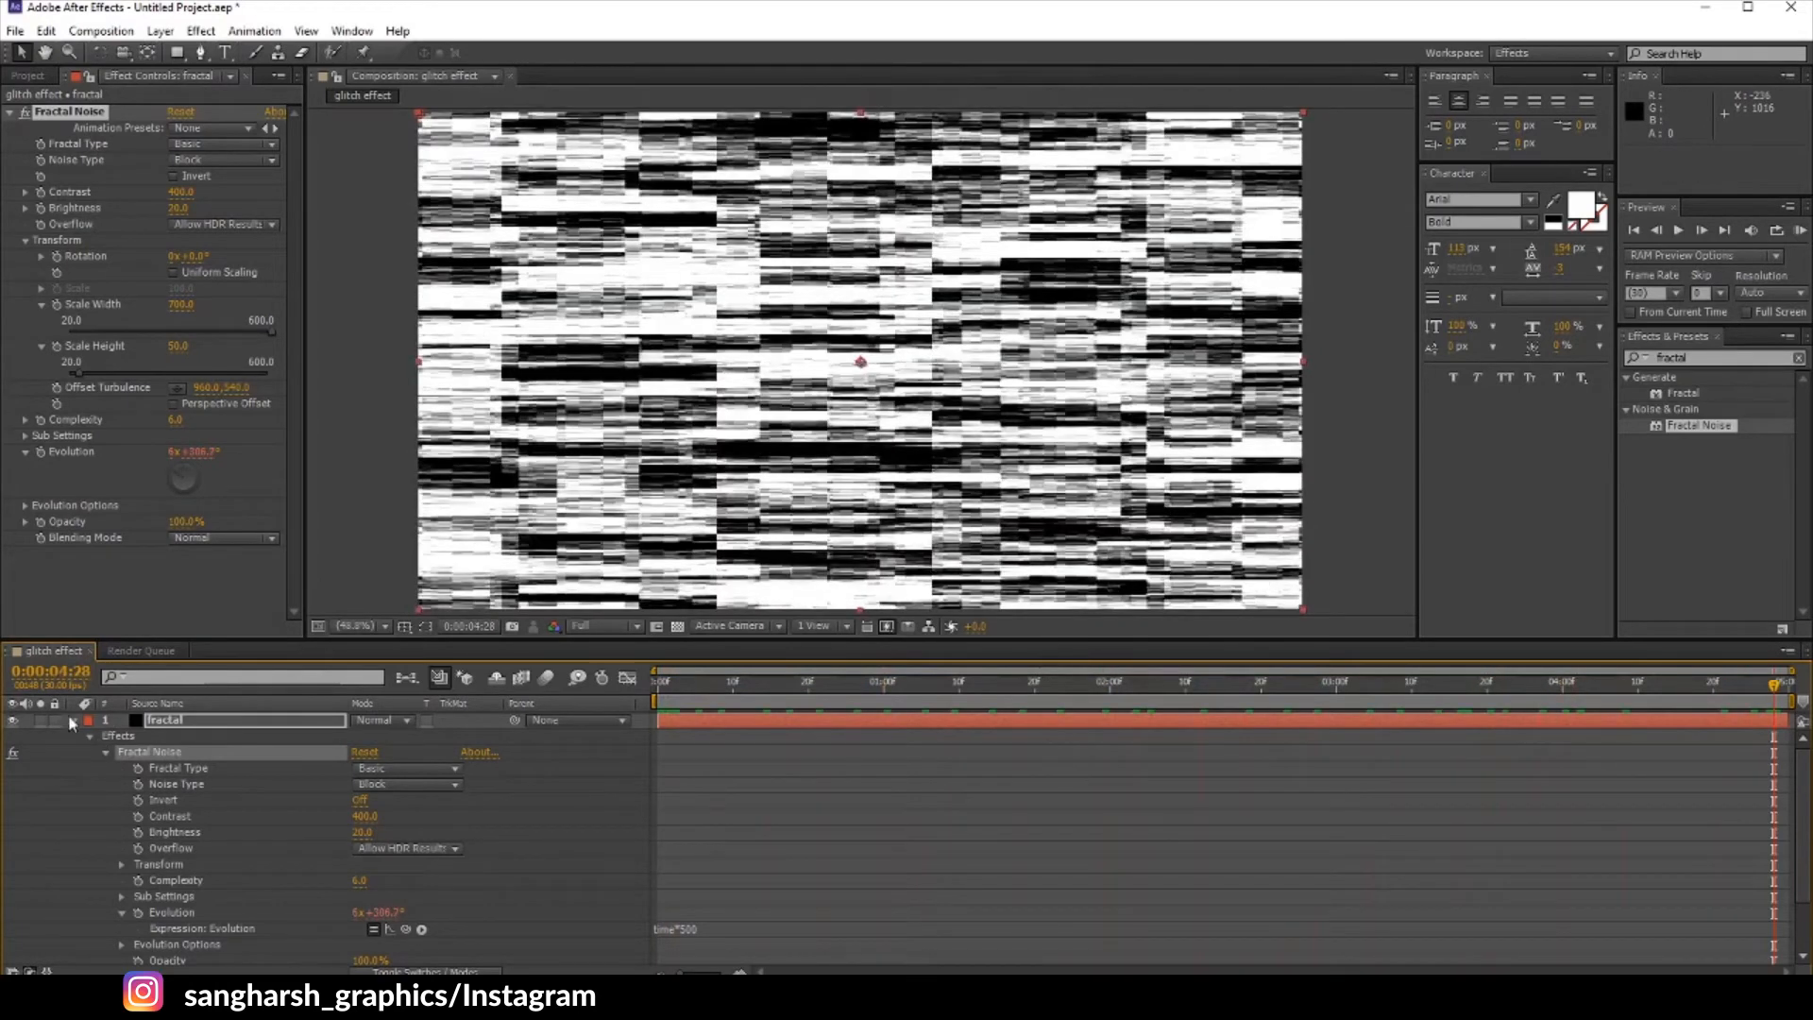
{"action": "left_click", "coordinate": [78, 724]}
{"action": "left_click", "coordinate": [73, 719]}
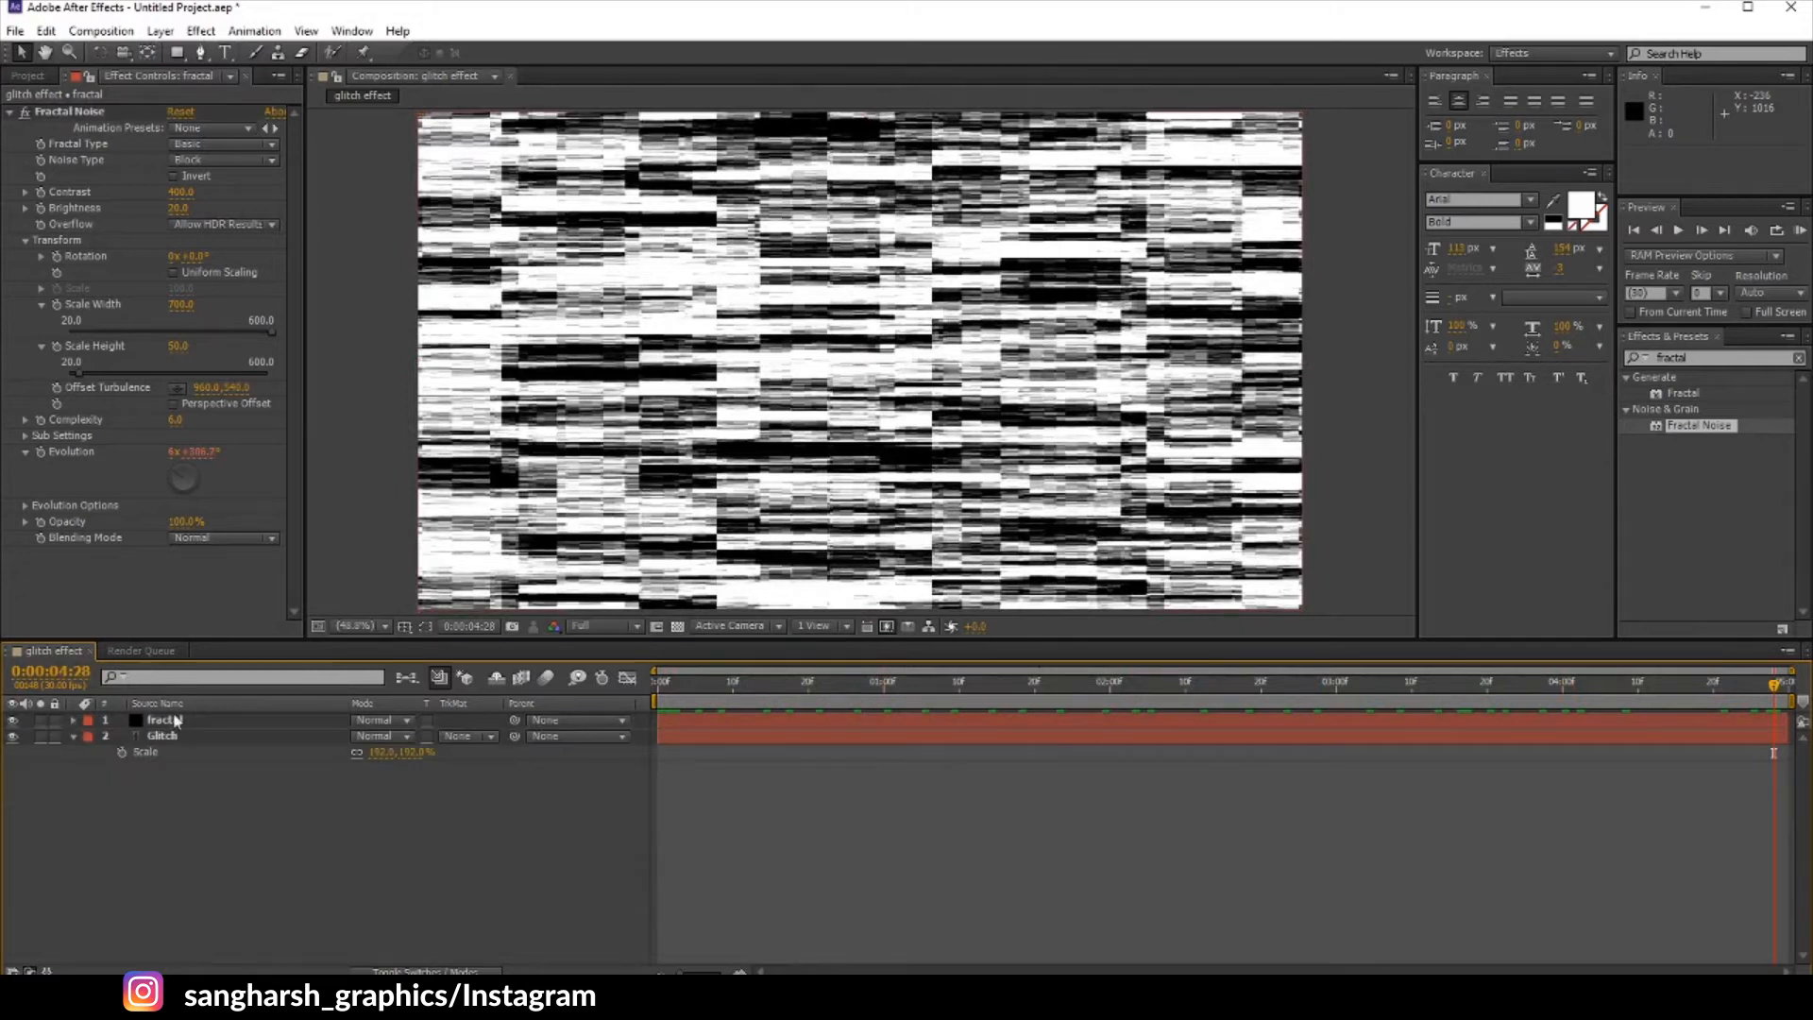
Step: Pre-compose the fractal layer as "fractal Comp", moving all attributes into the new composition
{"action": "left_click", "coordinate": [170, 725]}
{"action": "right_click", "coordinate": [170, 732]}
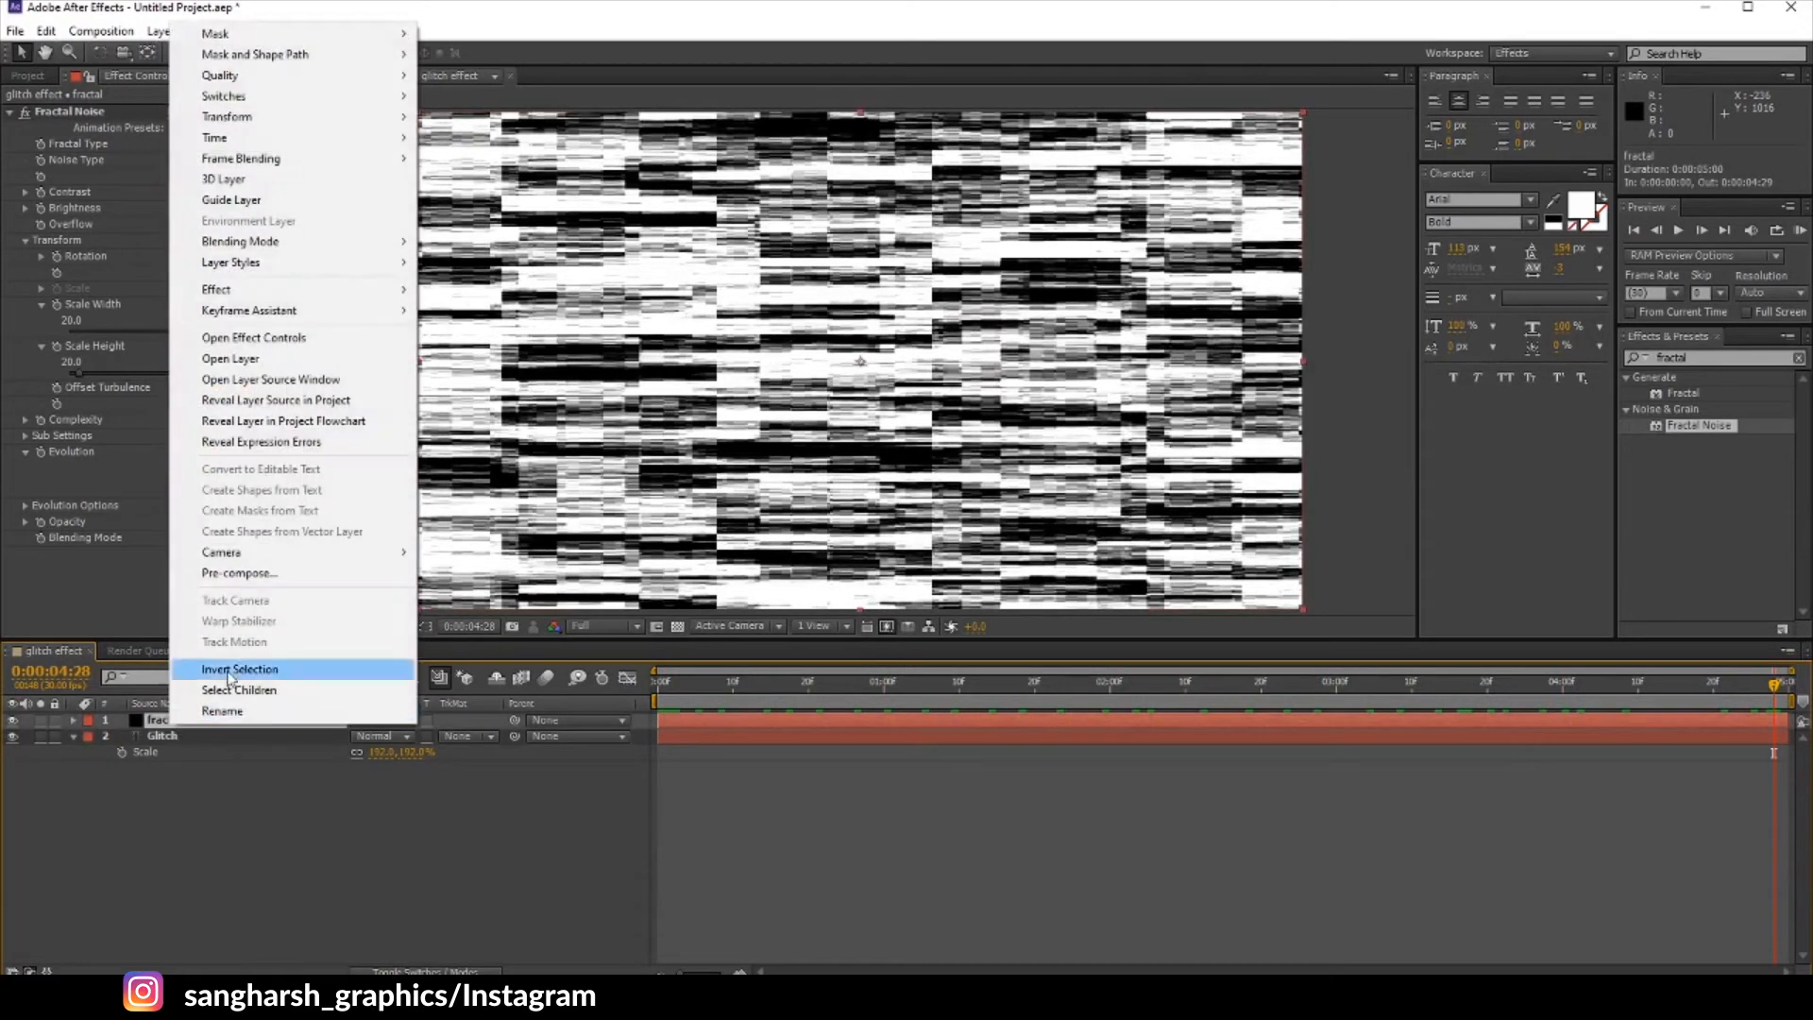
{"action": "left_click", "coordinate": [251, 578]}
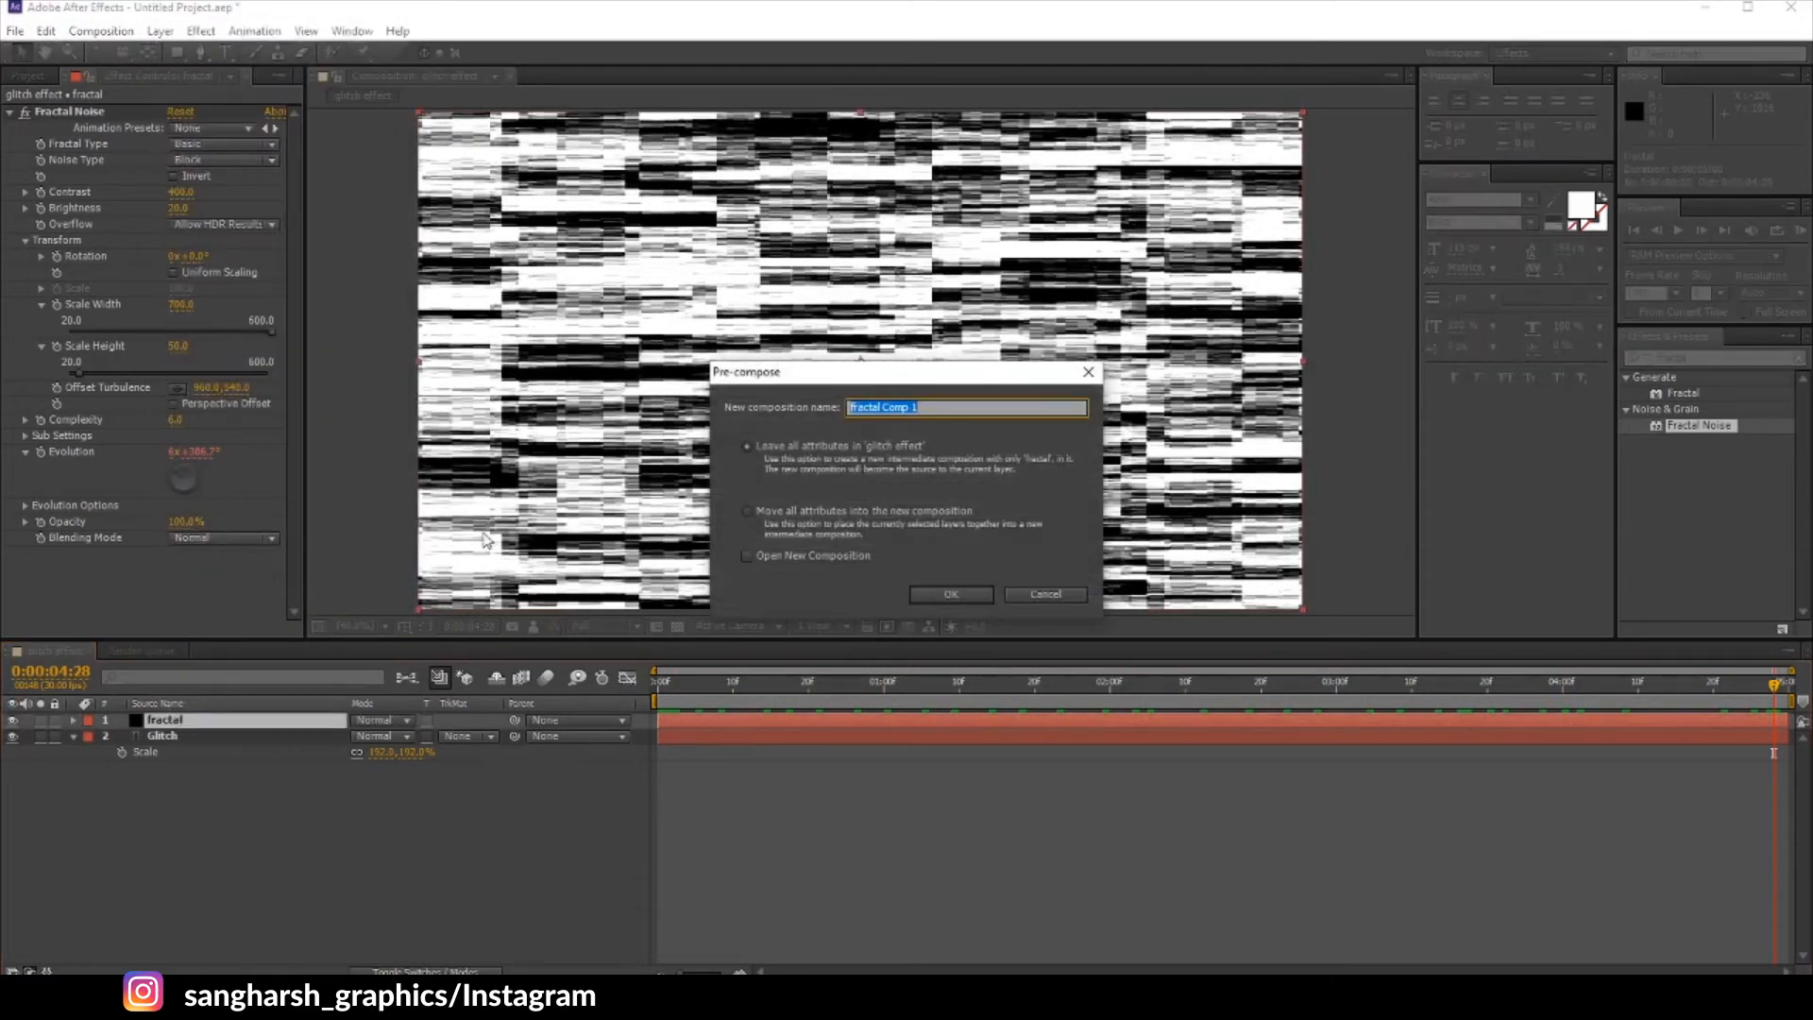
{"action": "mouse_move", "coordinate": [884, 407]}
{"action": "left_mouse_down"}
{"action": "mouse_move", "coordinate": [927, 406]}
{"action": "mouse_move", "coordinate": [848, 407]}
{"action": "left_mouse_up"}
{"action": "left_click", "coordinate": [917, 407]}
{"action": "key", "text": "BackSpace"}
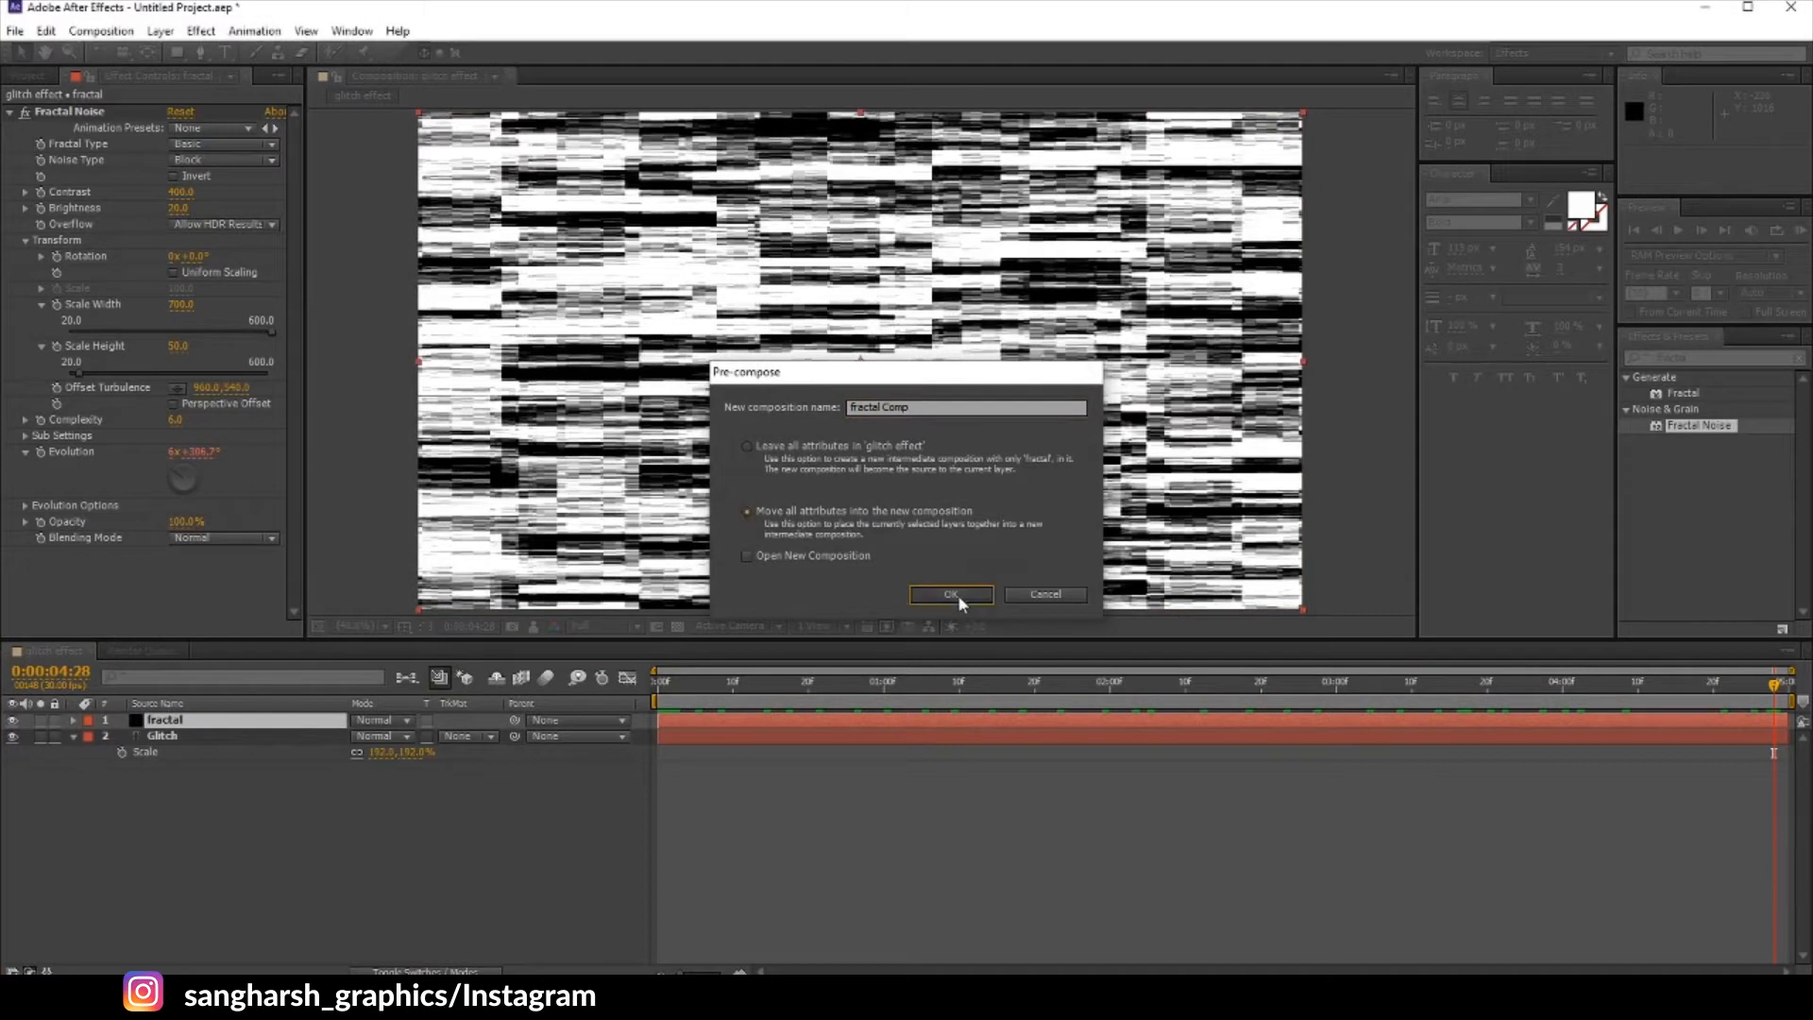
{"action": "left_click", "coordinate": [949, 594]}
Step: Pre-compose the Glitch title layer as "text", moving all attributes into the new composition
{"action": "left_click", "coordinate": [165, 737]}
{"action": "right_click", "coordinate": [171, 746]}
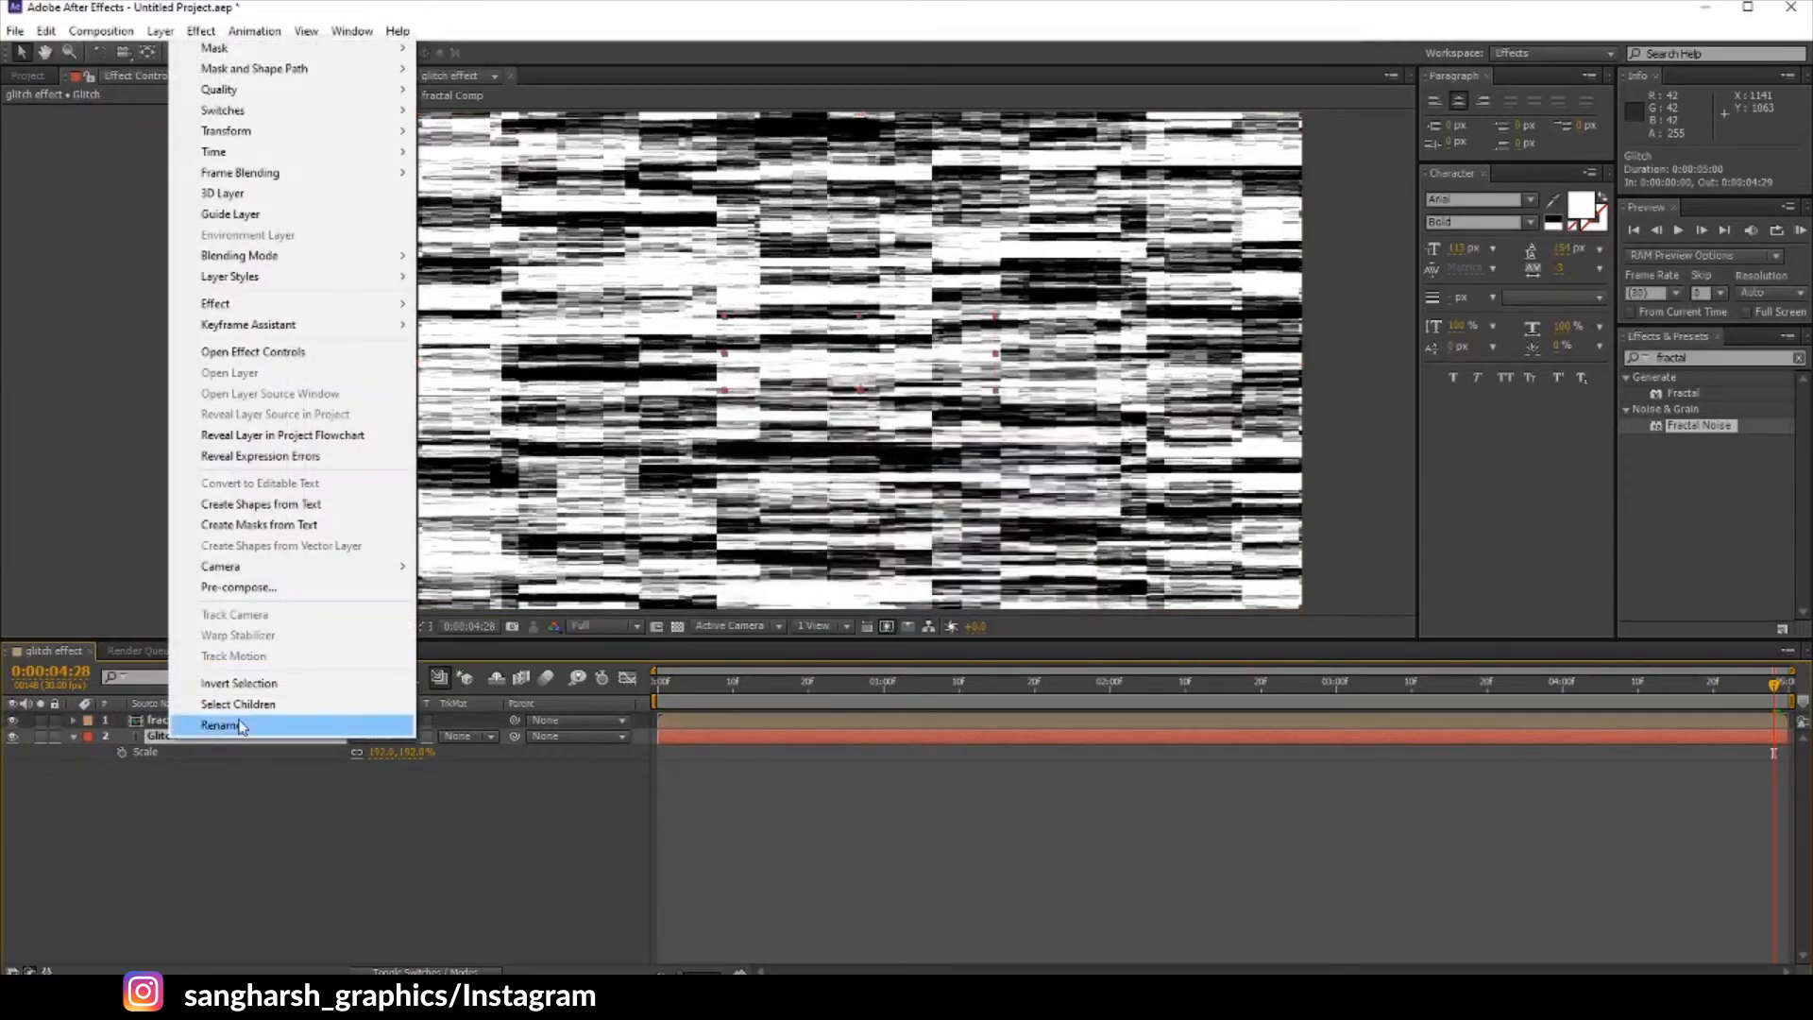
{"action": "left_click", "coordinate": [247, 586]}
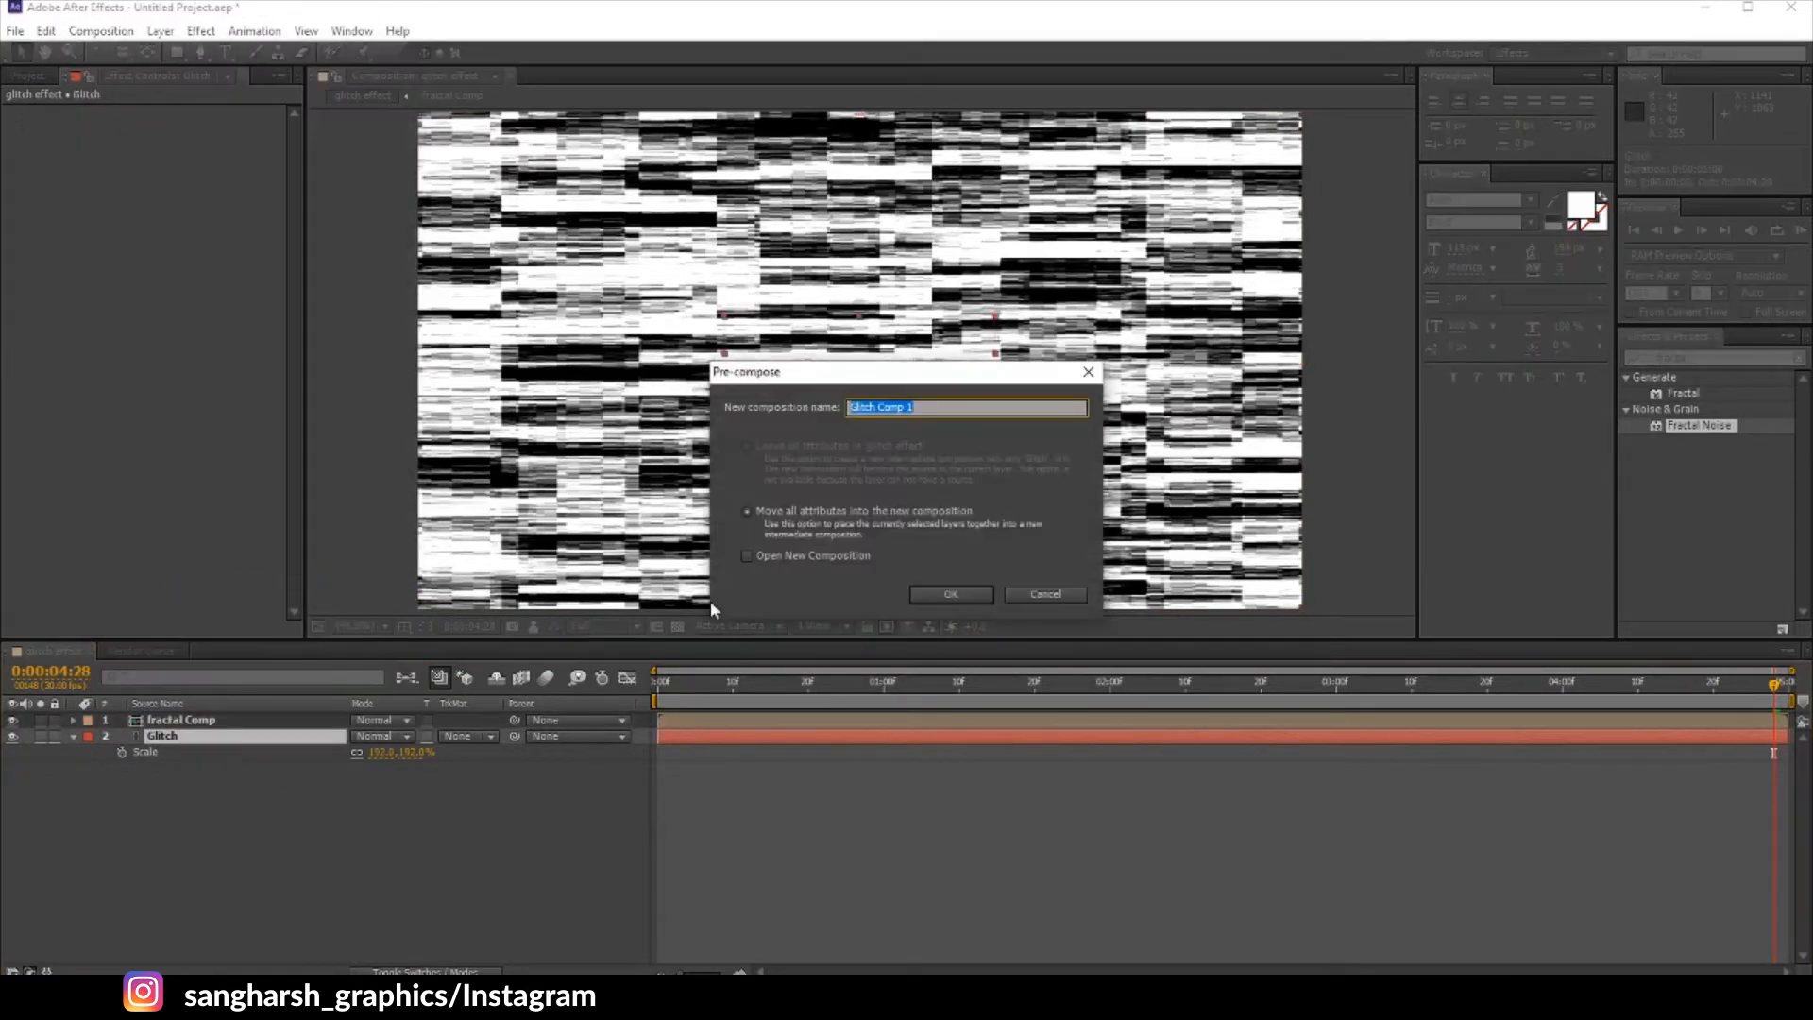
{"action": "type", "text": "text"}
{"action": "left_click", "coordinate": [931, 595]}
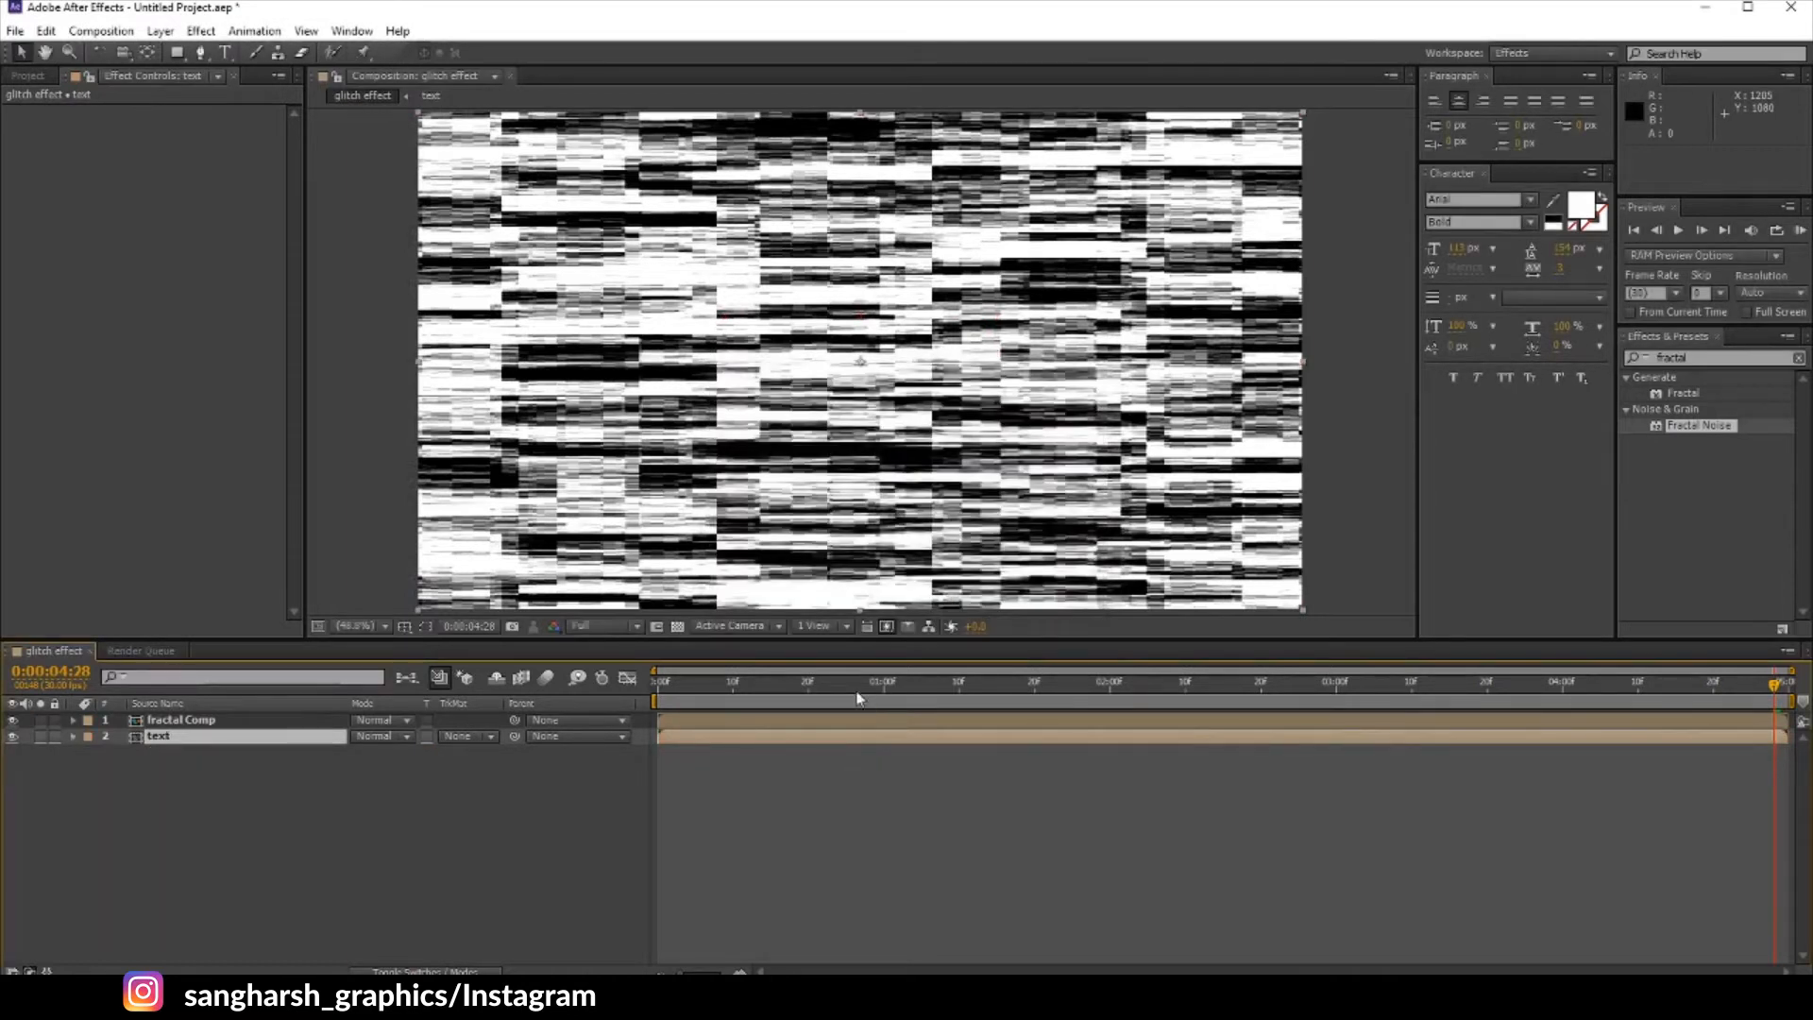
Step: Try the fractal Comp layer as an alpha matte for the text layer, remove the matte and show the fractal layer again
{"action": "left_click", "coordinate": [453, 742]}
{"action": "left_click", "coordinate": [555, 781]}
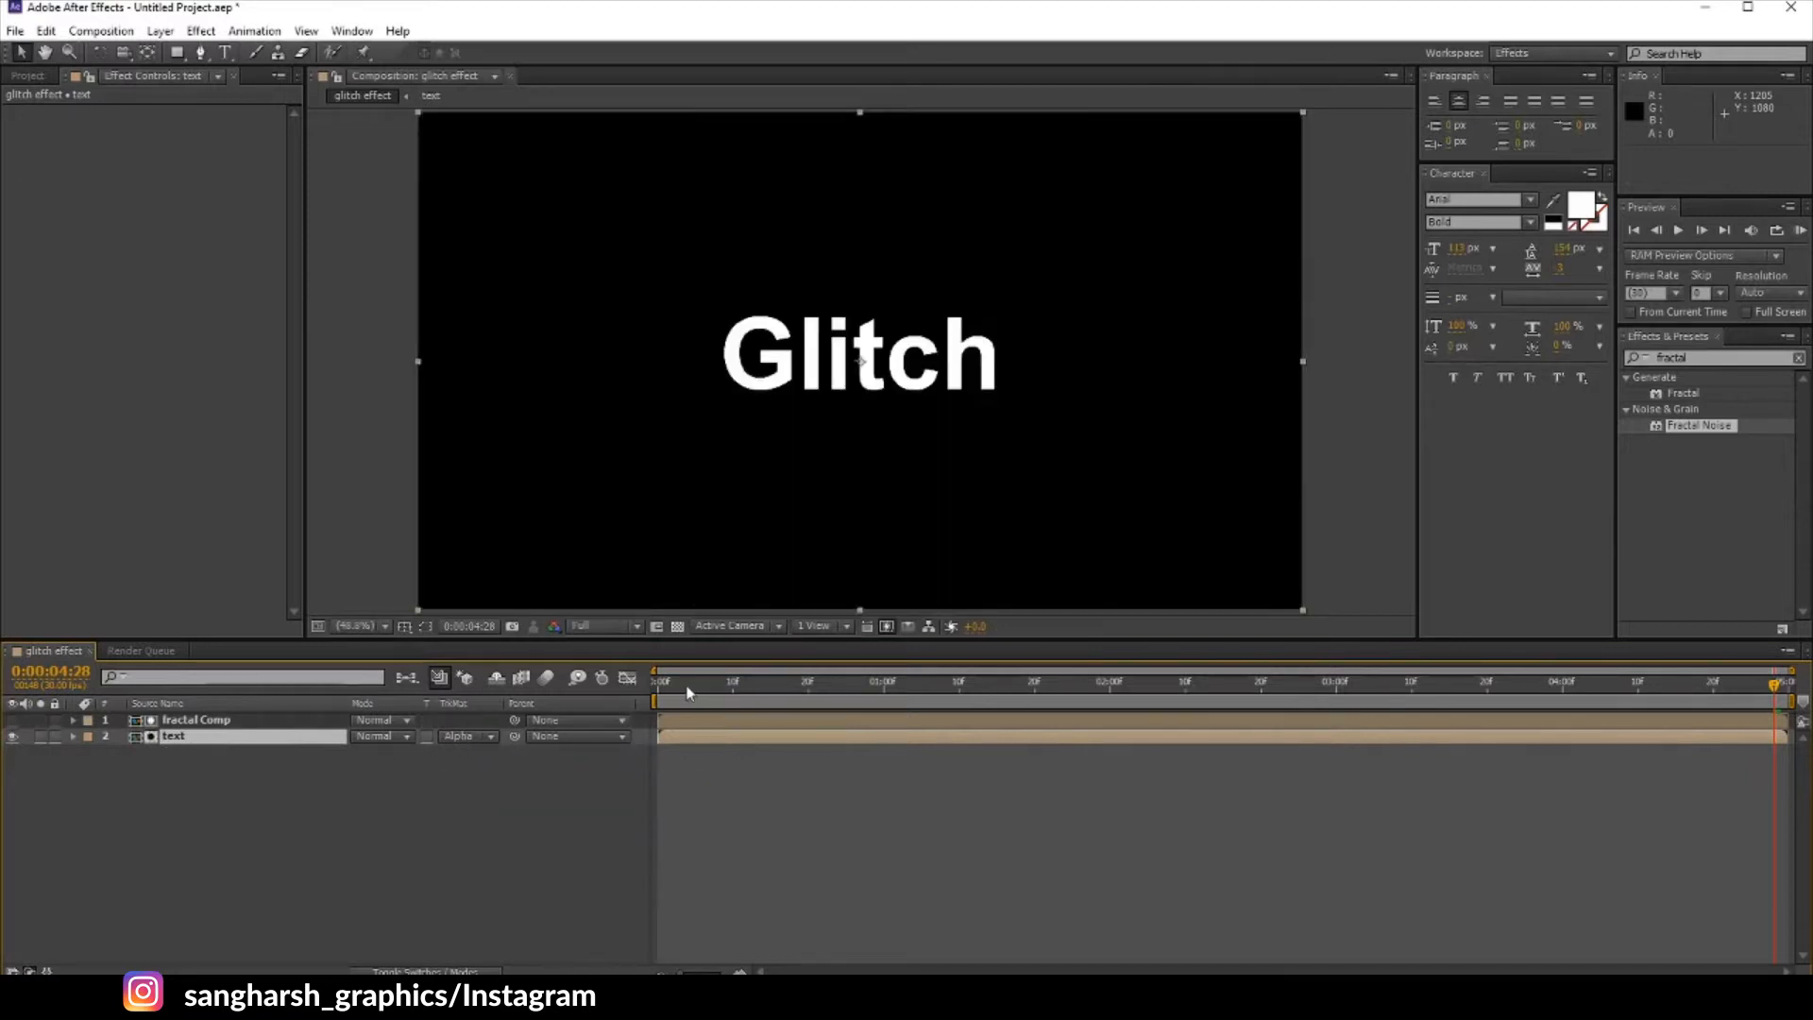
{"action": "left_click_drag", "start_coordinate": [688, 692], "coordinate": [891, 686]}
{"action": "left_click", "coordinate": [462, 736]}
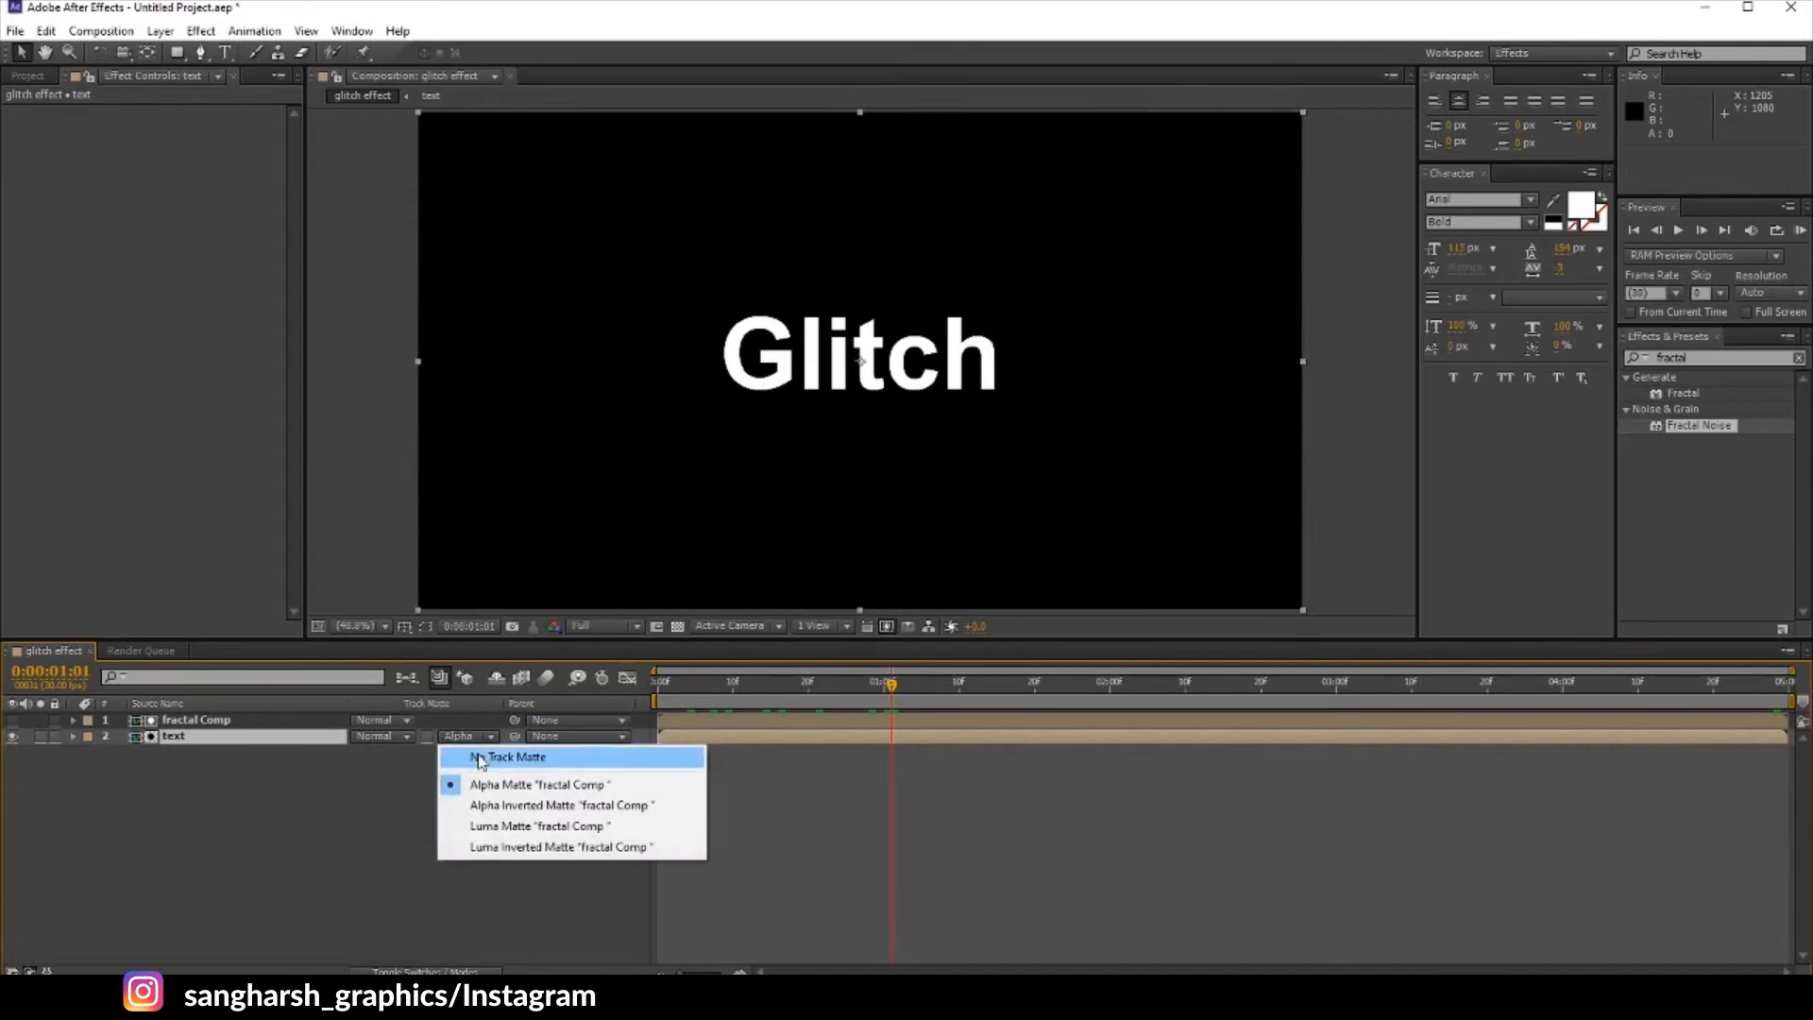
{"action": "left_click", "coordinate": [480, 758]}
{"action": "left_click", "coordinate": [12, 720]}
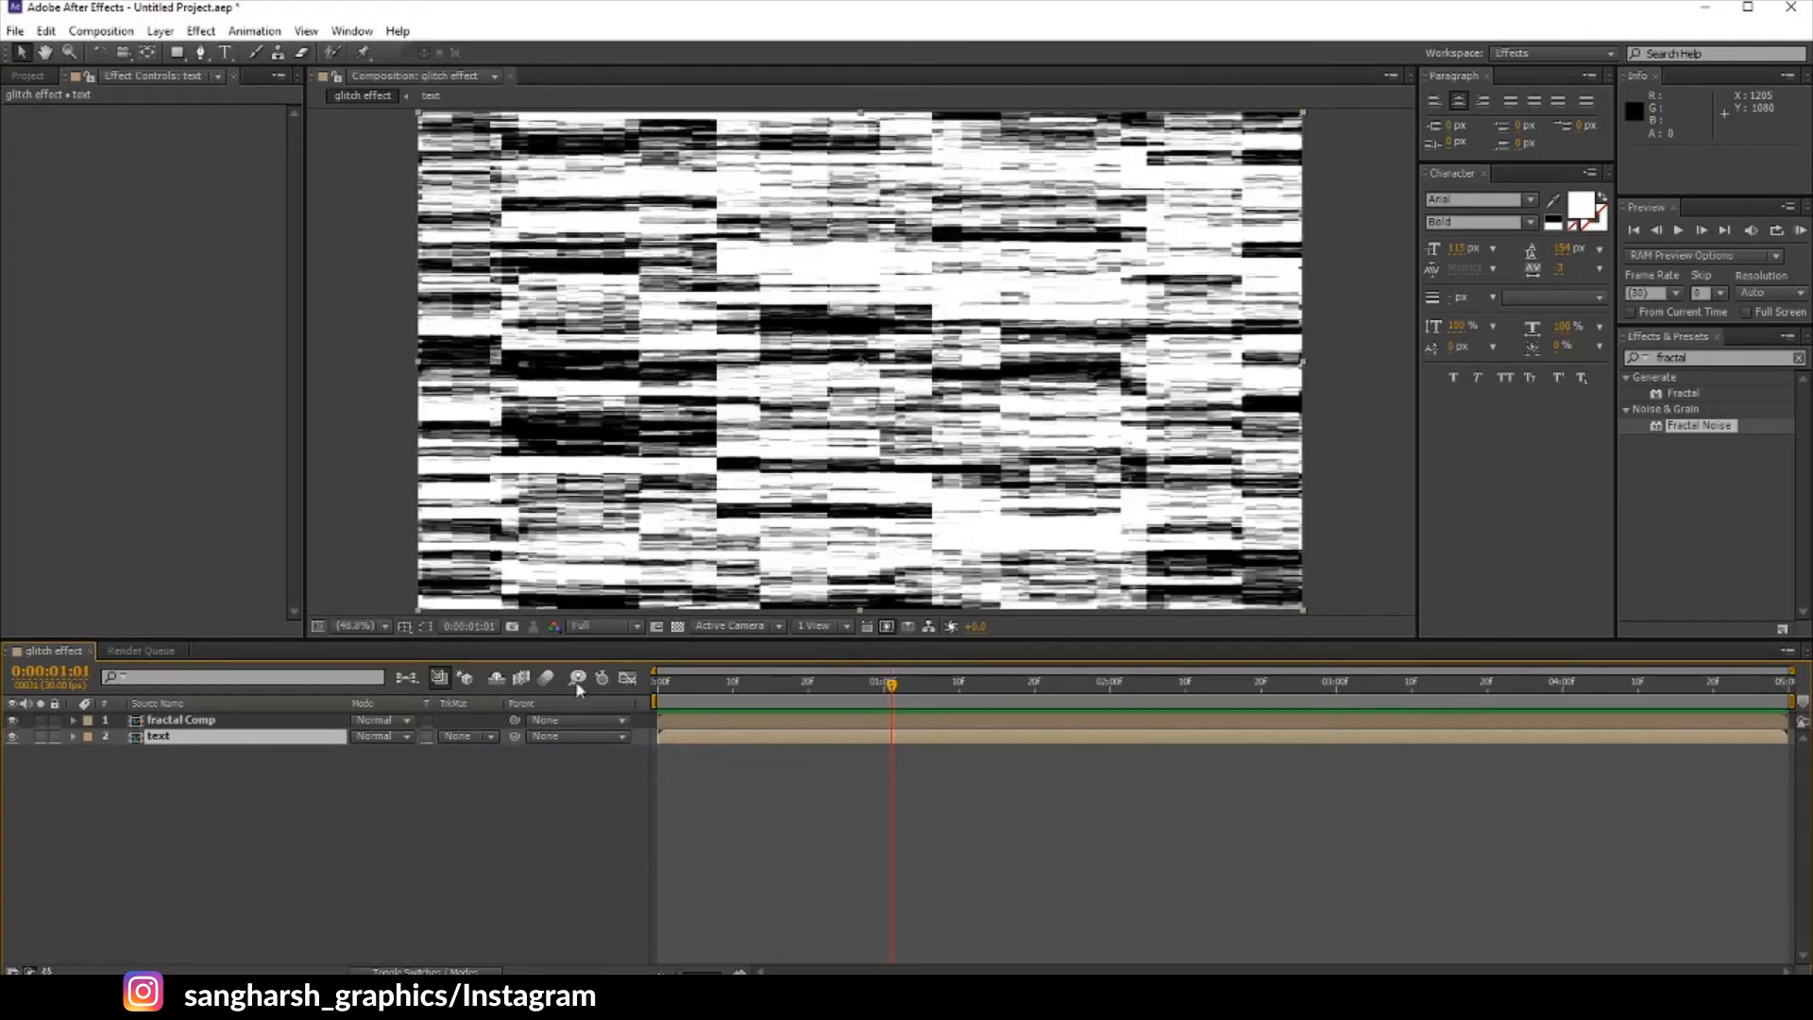
Step: Try an inverted alpha matte from fractal Comp on the text layer and remove the matte, leaving fractal Comp hidden
{"action": "left_click_drag", "start_coordinate": [710, 690], "coordinate": [855, 687]}
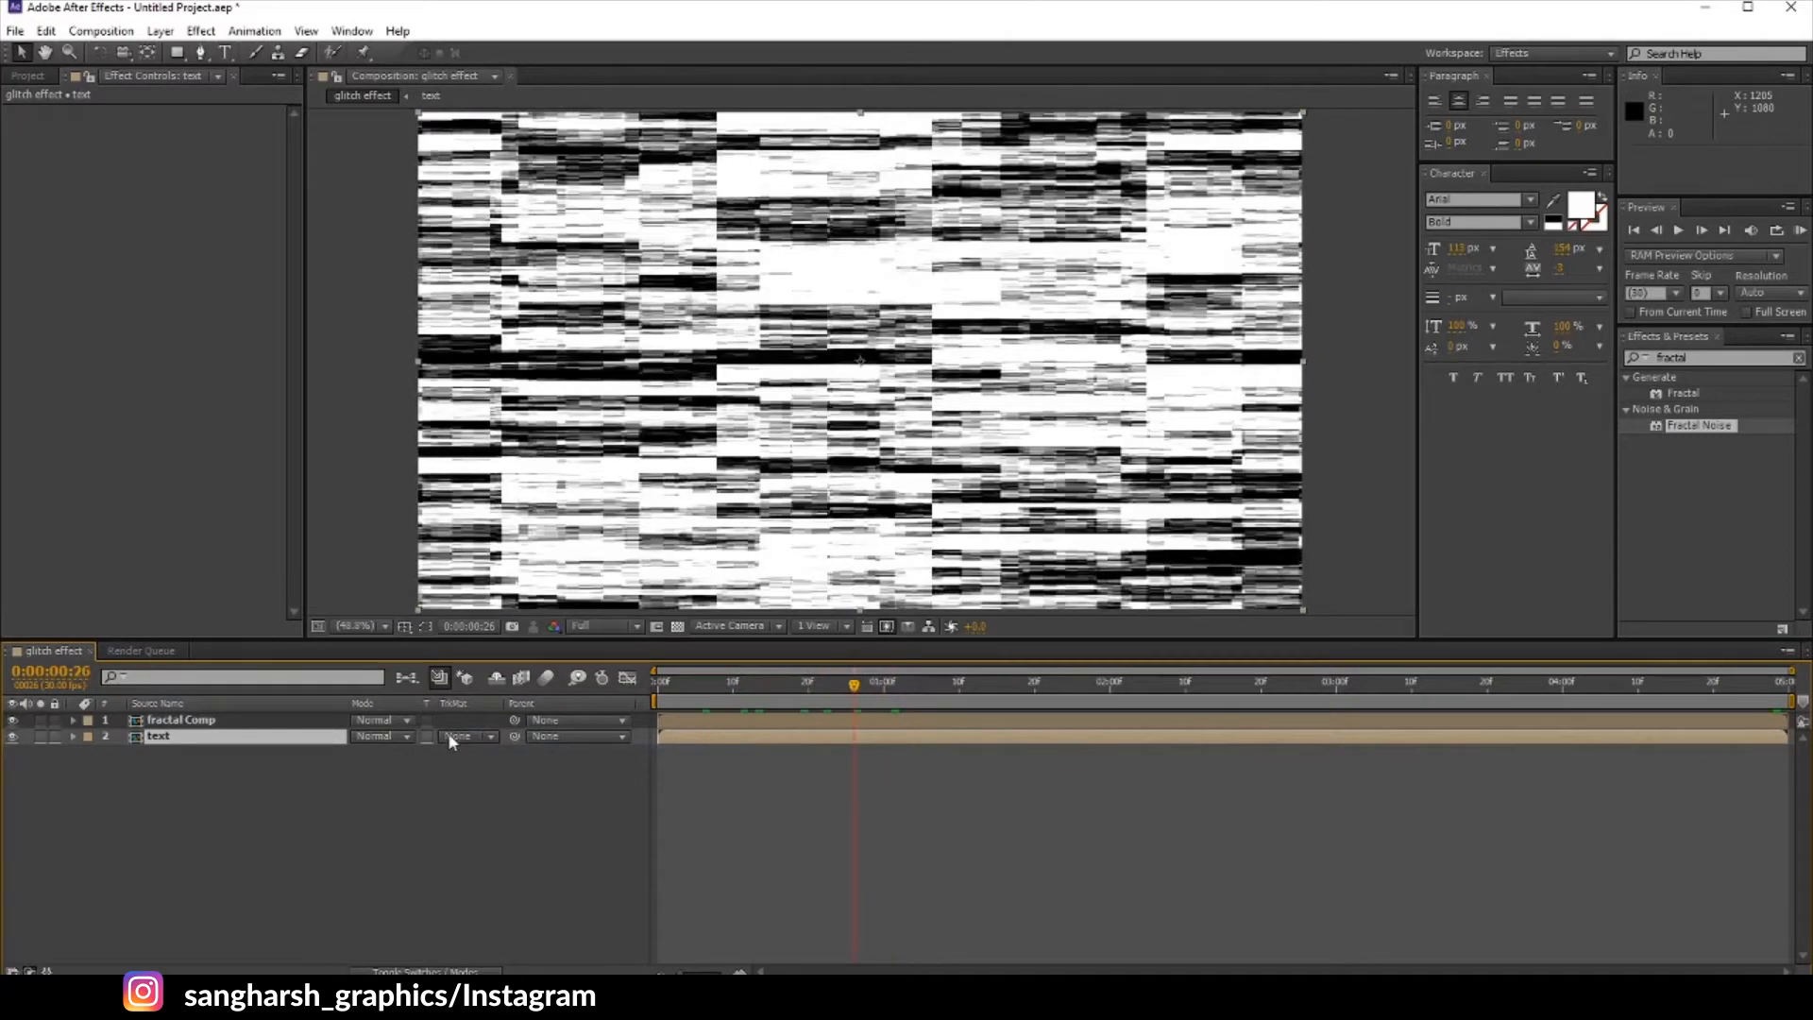
{"action": "left_click", "coordinate": [458, 737]}
{"action": "left_click", "coordinate": [495, 805]}
{"action": "key", "text": "KP_0"}
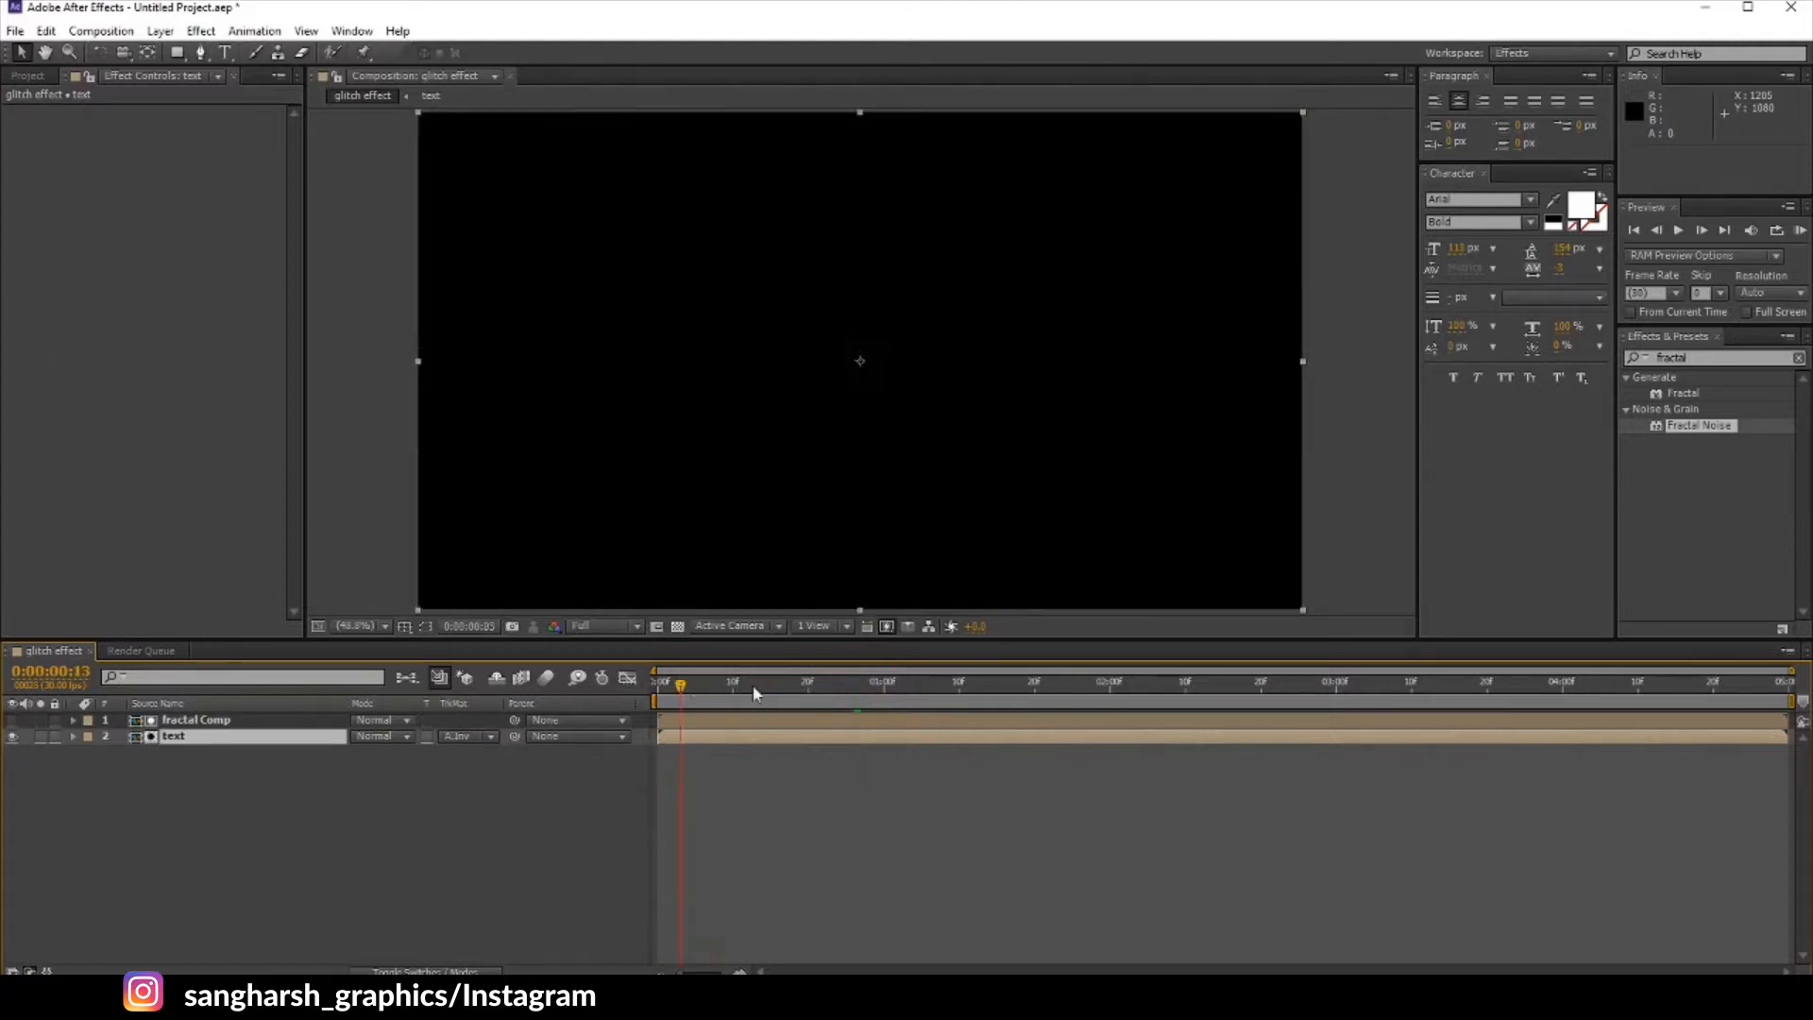
{"action": "left_click", "coordinate": [485, 734]}
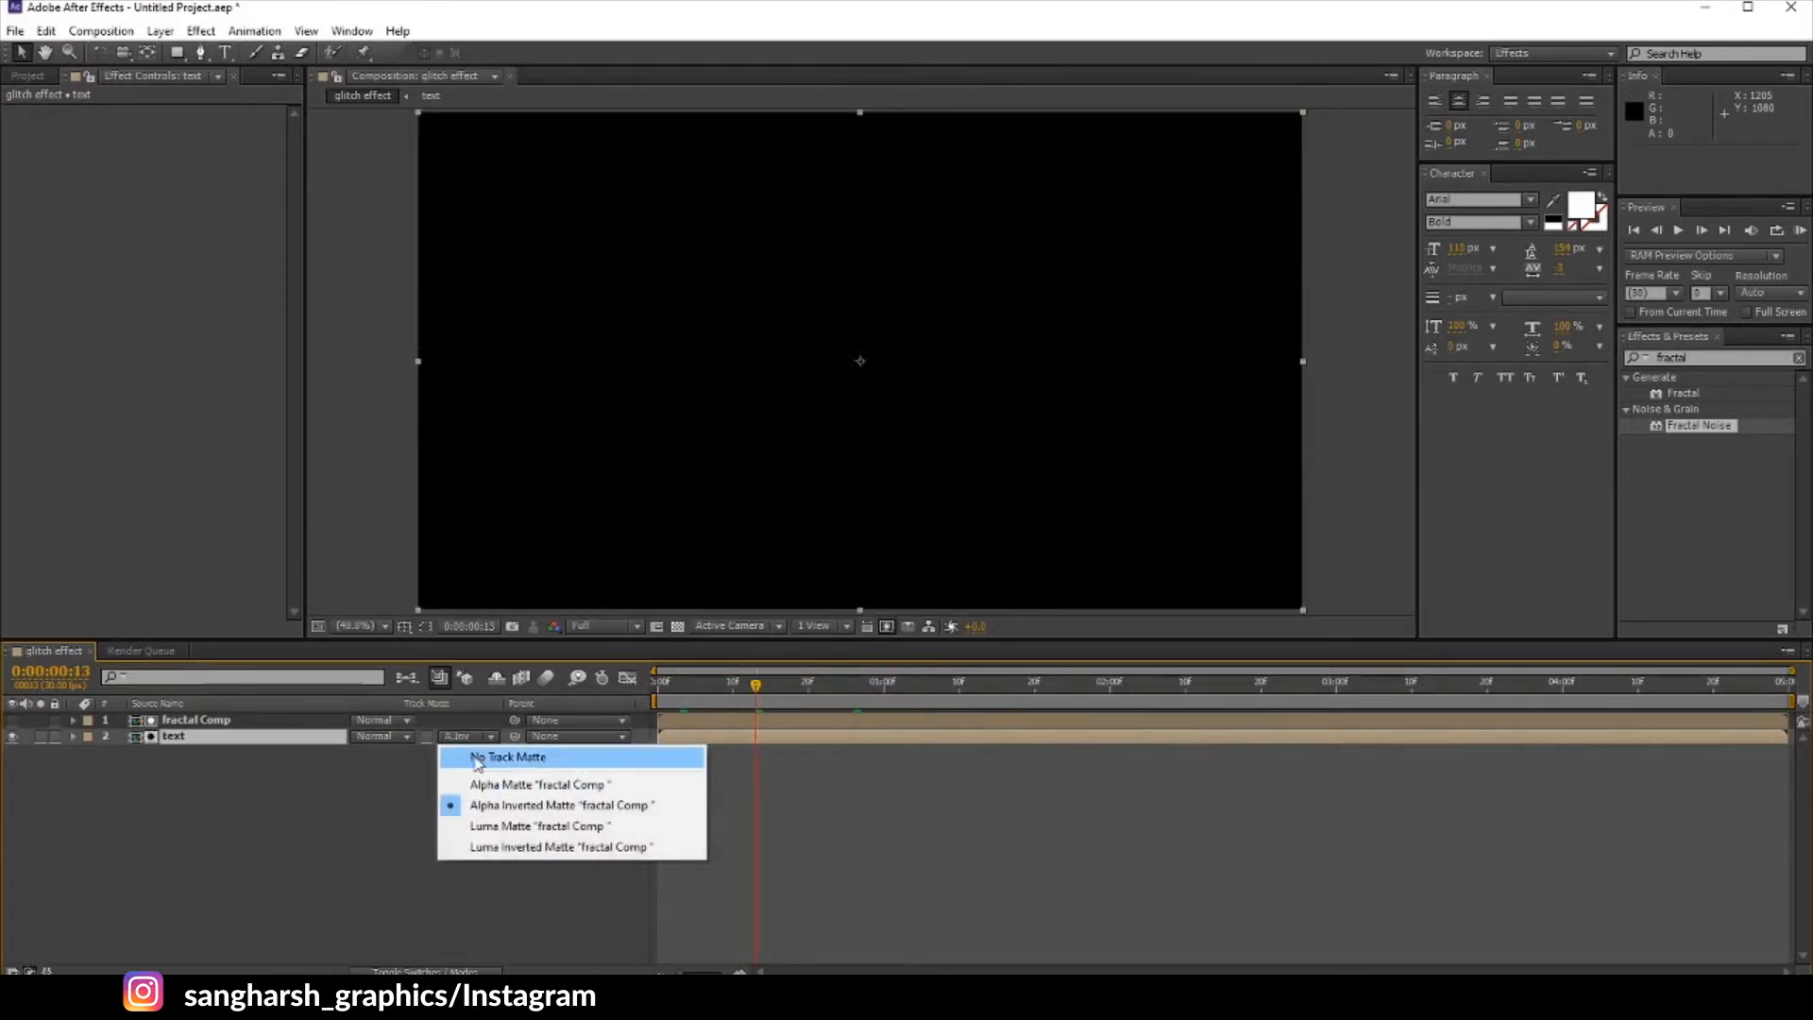
{"action": "left_click", "coordinate": [478, 757]}
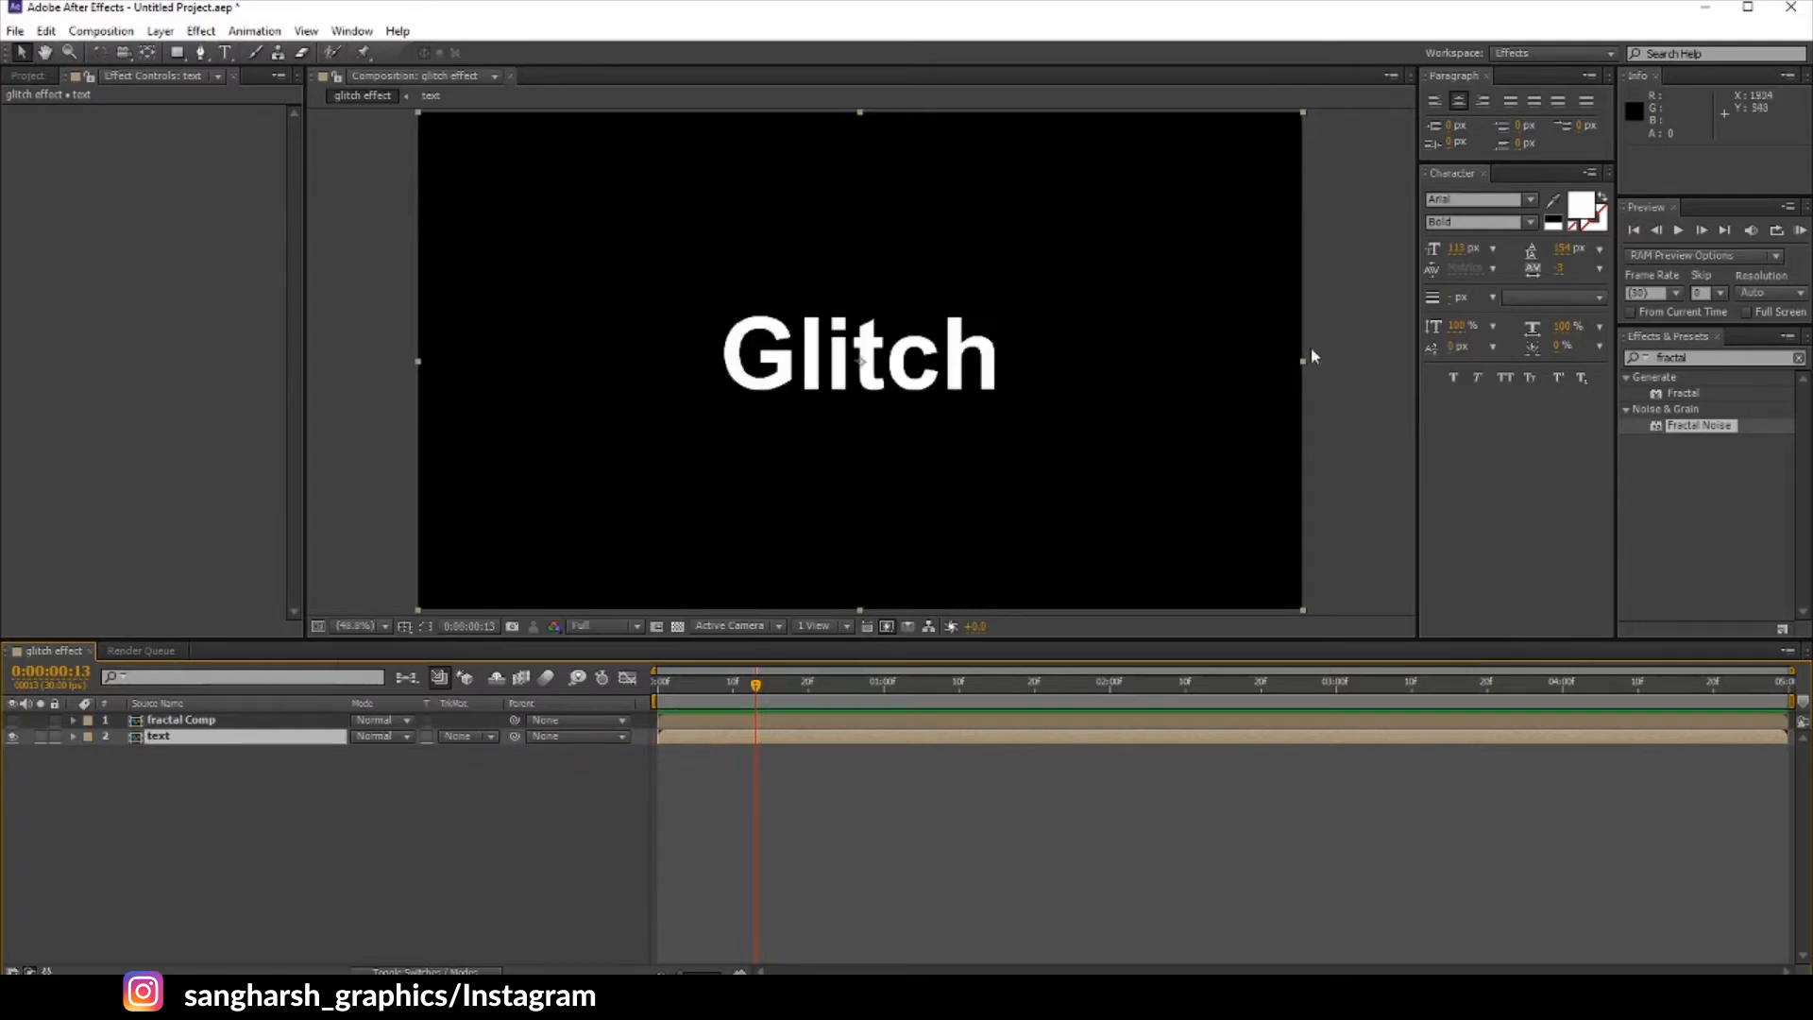
Step: Apply the Displacement Map effect to the text layer and set its displacement map layer to fractal Comp
{"action": "left_click", "coordinate": [1725, 357]}
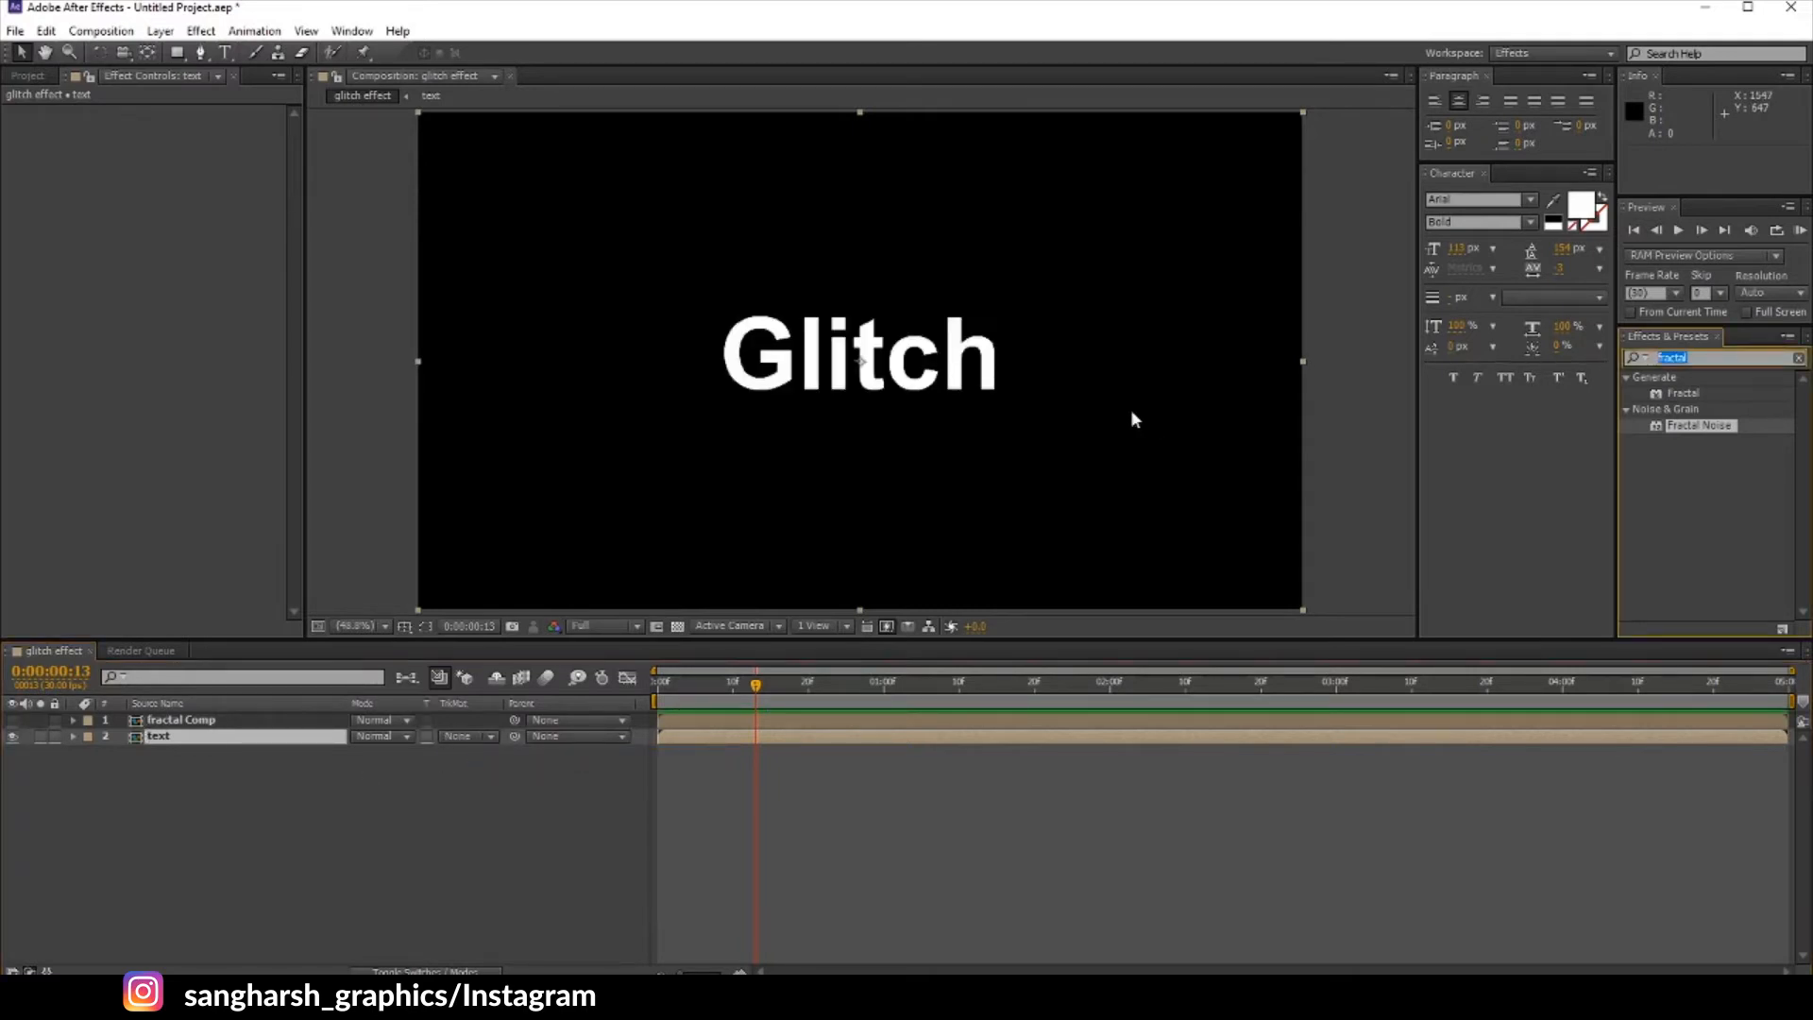
{"action": "type", "text": "di"}
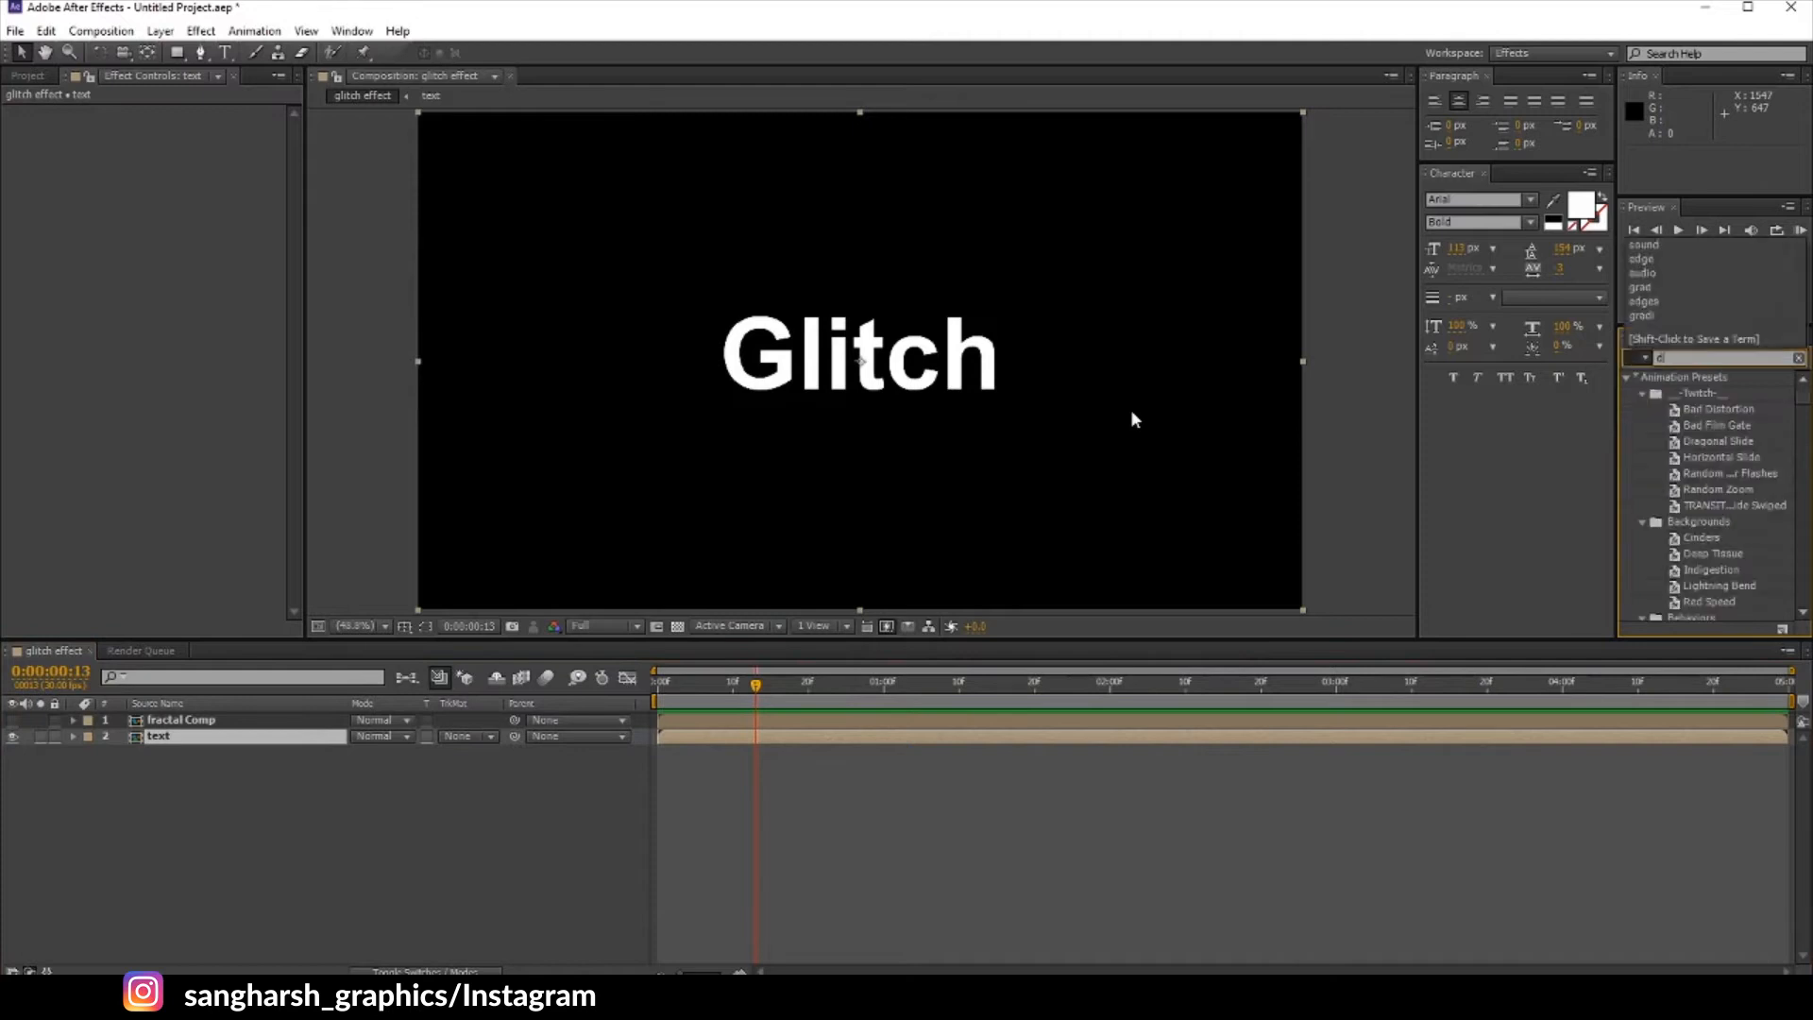
{"action": "type", "text": "splace"}
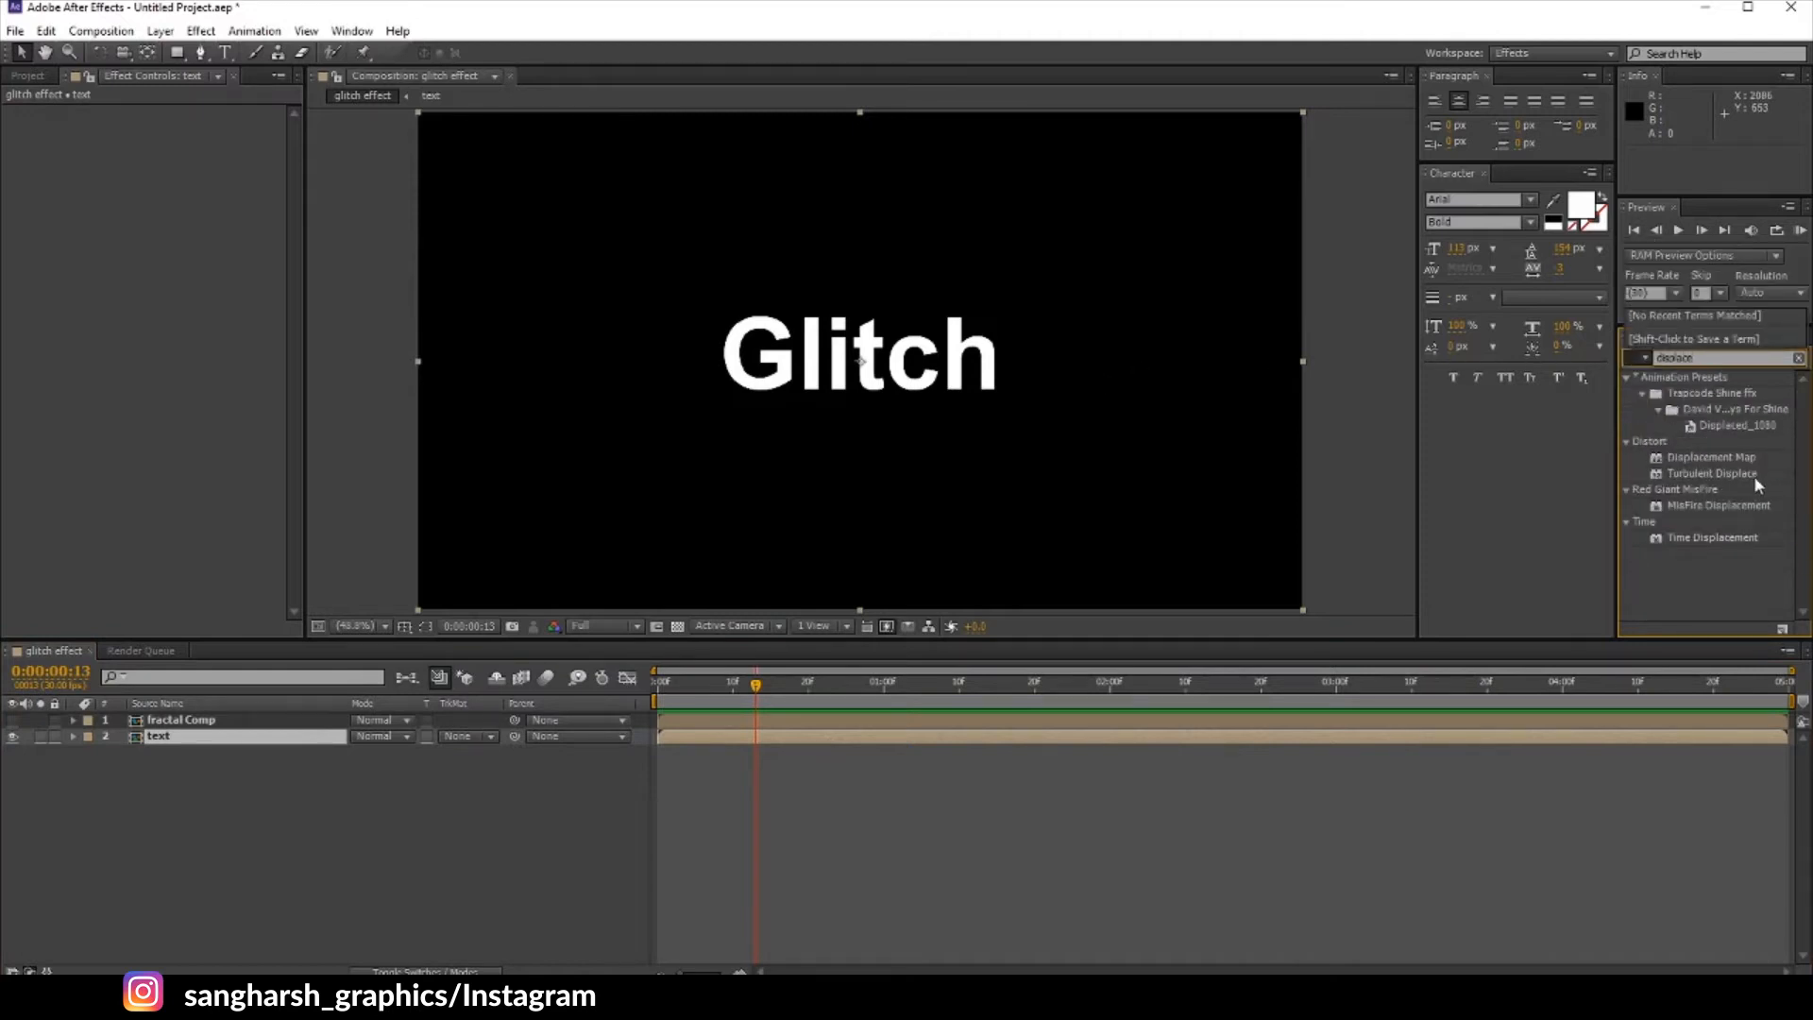
{"action": "double_click", "coordinate": [1711, 456]}
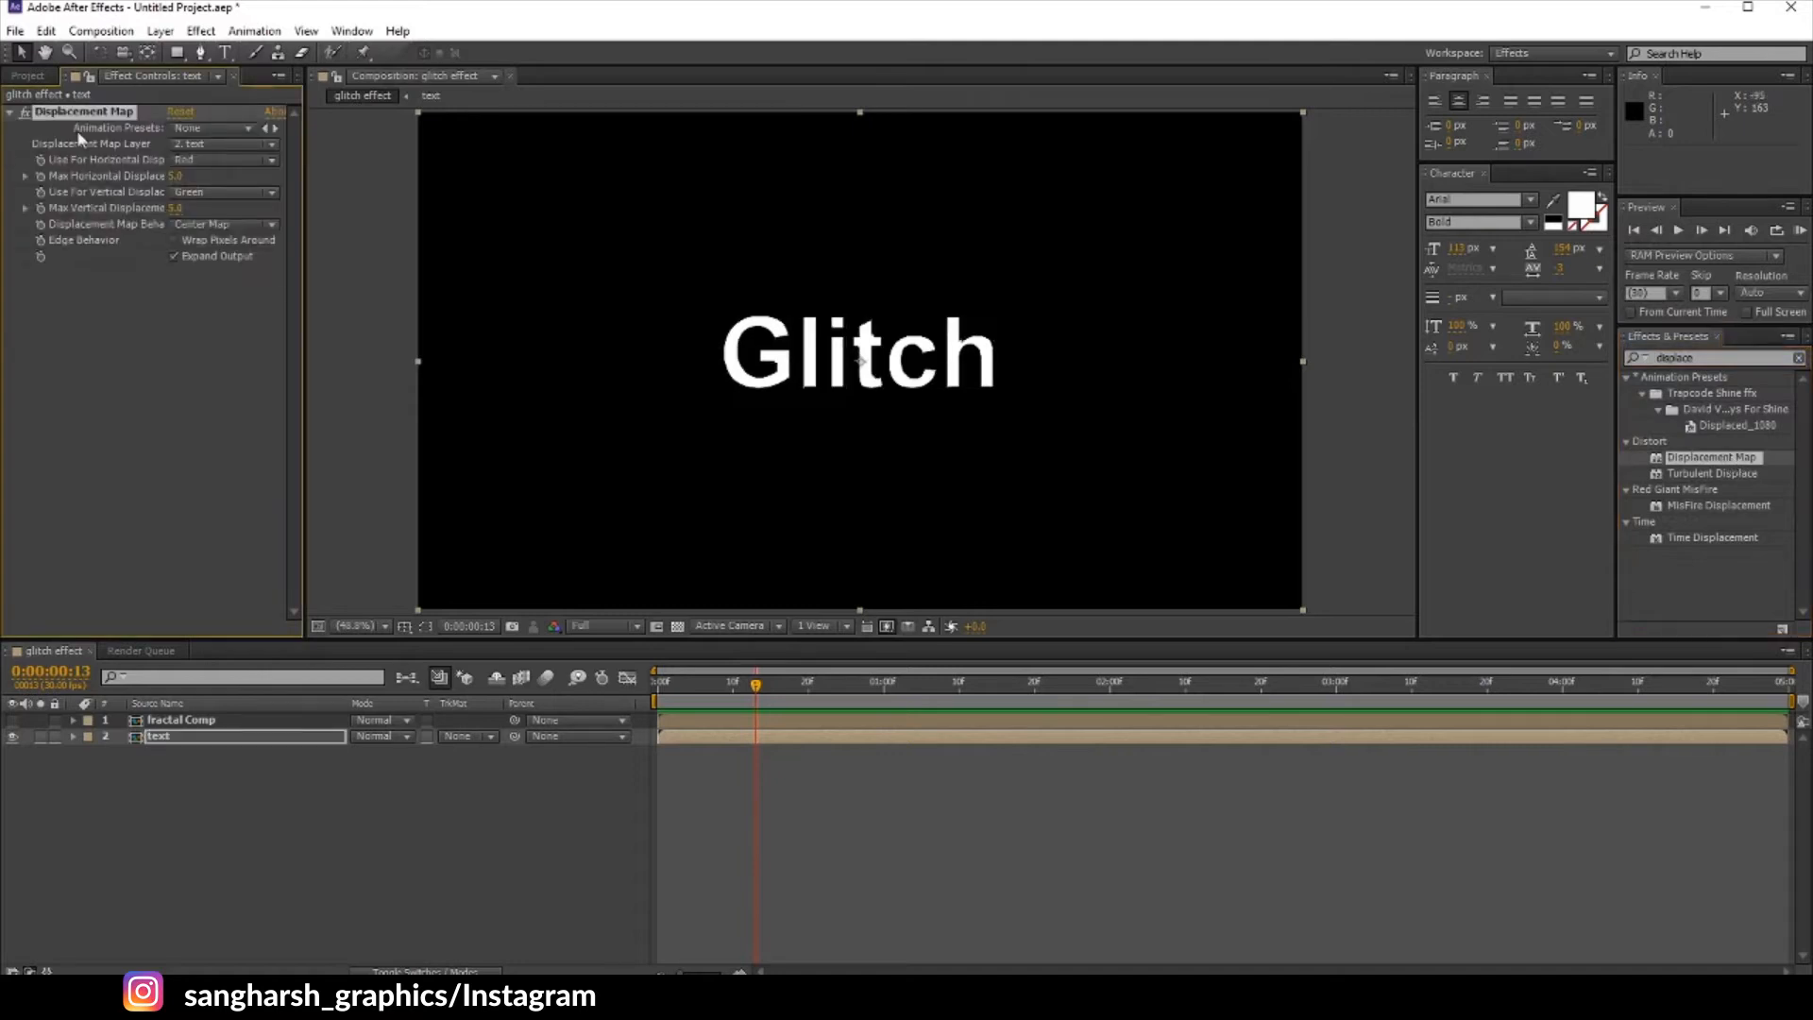
{"action": "left_click", "coordinate": [173, 146]}
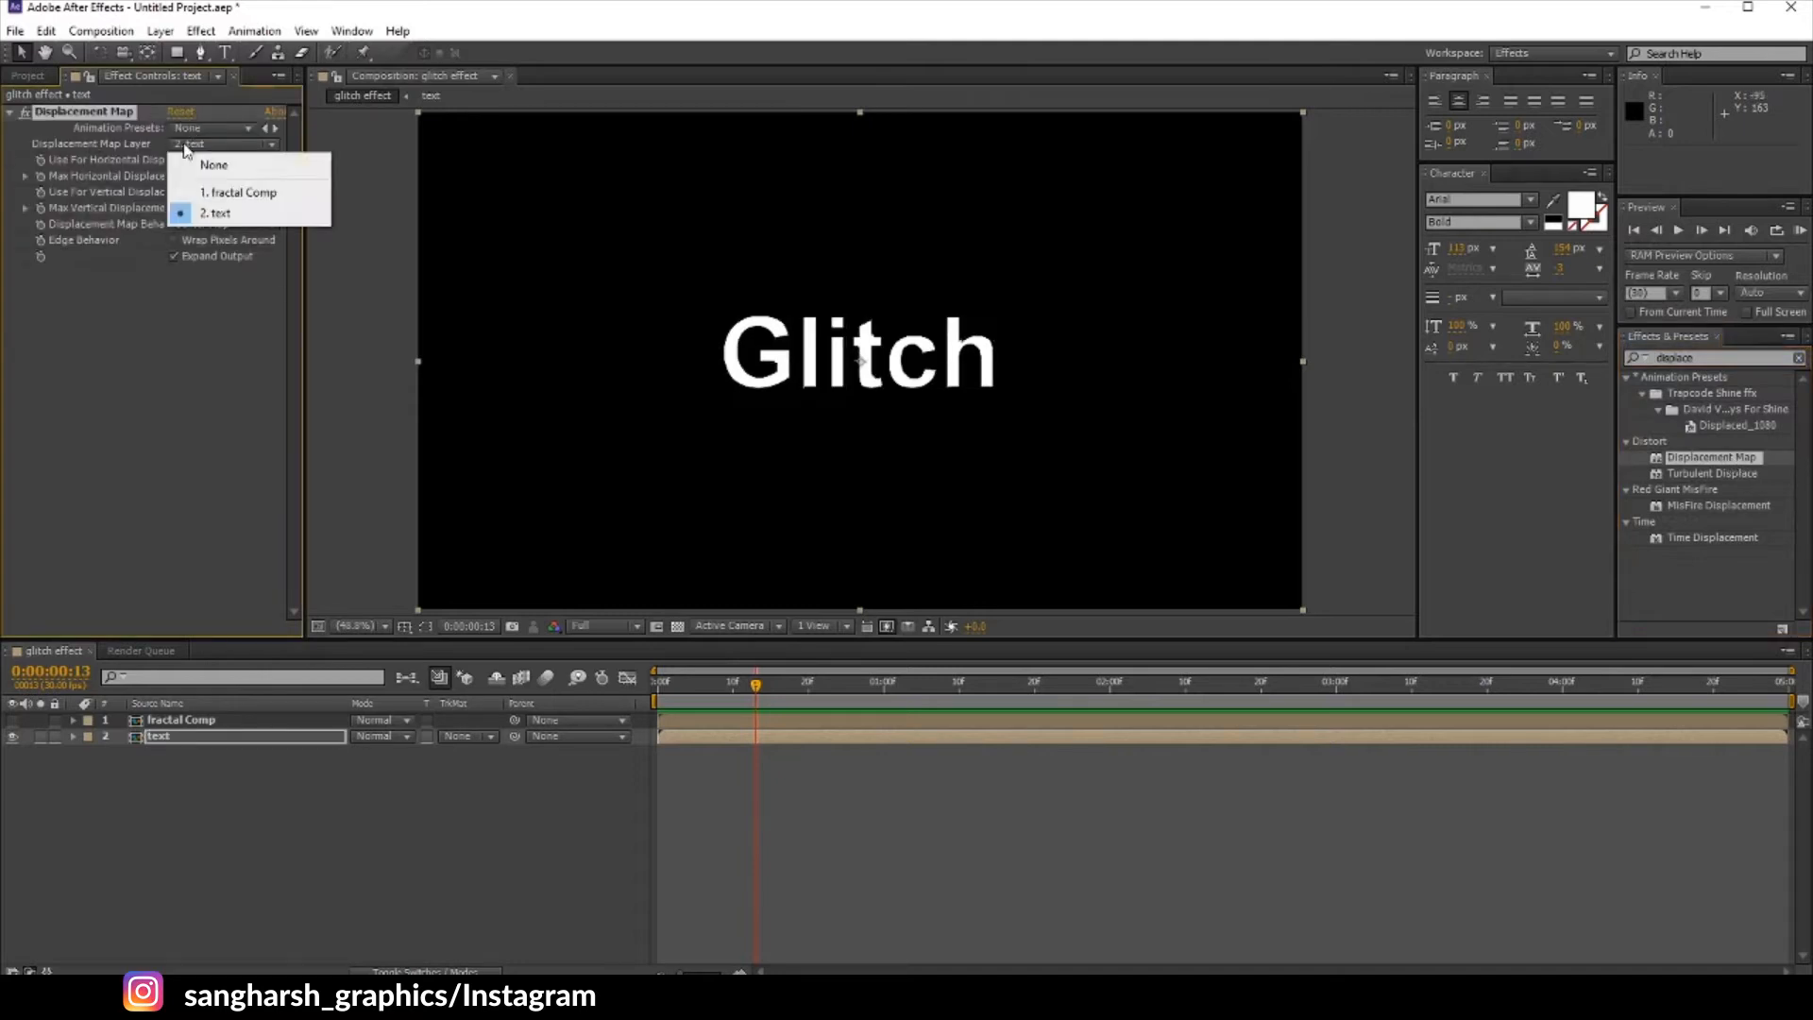
{"action": "left_click", "coordinate": [236, 190]}
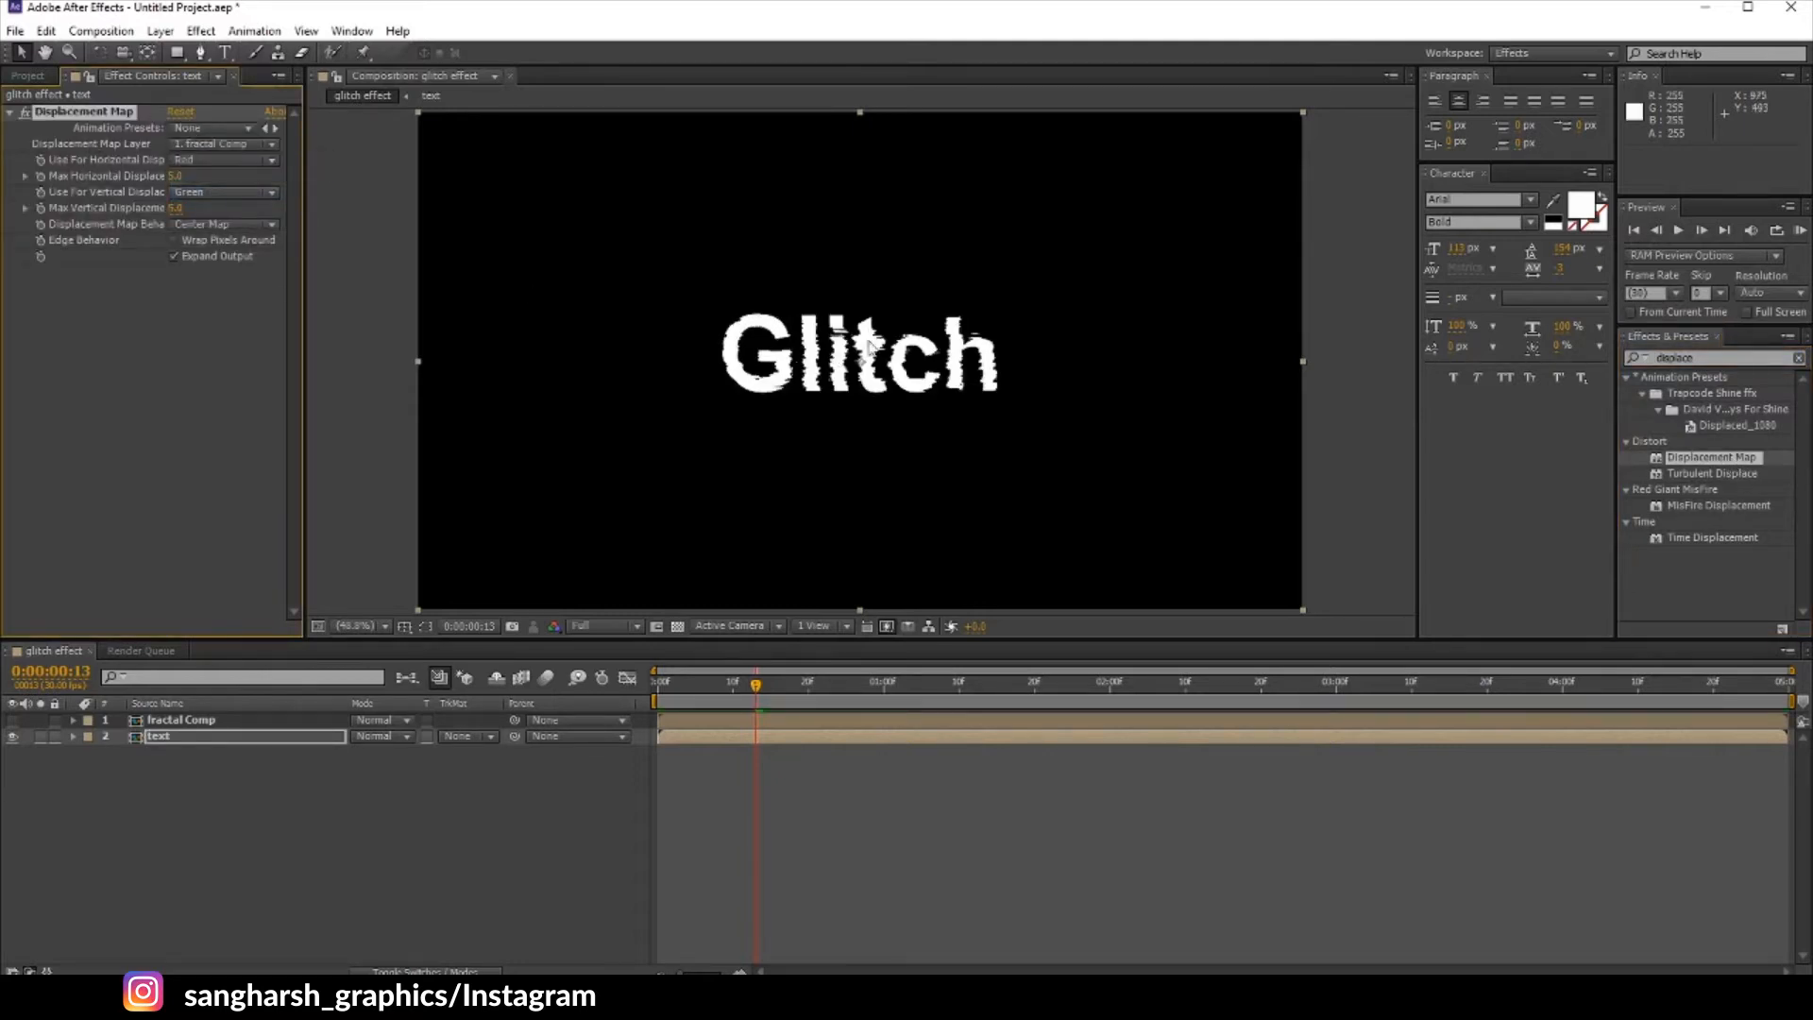
Step: Try raising the Displacement Map's maximum horizontal and vertical displacement and undo both changes
{"action": "mouse_move", "coordinate": [176, 176]}
{"action": "left_mouse_down"}
{"action": "mouse_move", "coordinate": [534, 179]}
{"action": "mouse_move", "coordinate": [318, 179]}
{"action": "mouse_move", "coordinate": [148, 212]}
{"action": "mouse_move", "coordinate": [708, 218]}
{"action": "left_mouse_up"}
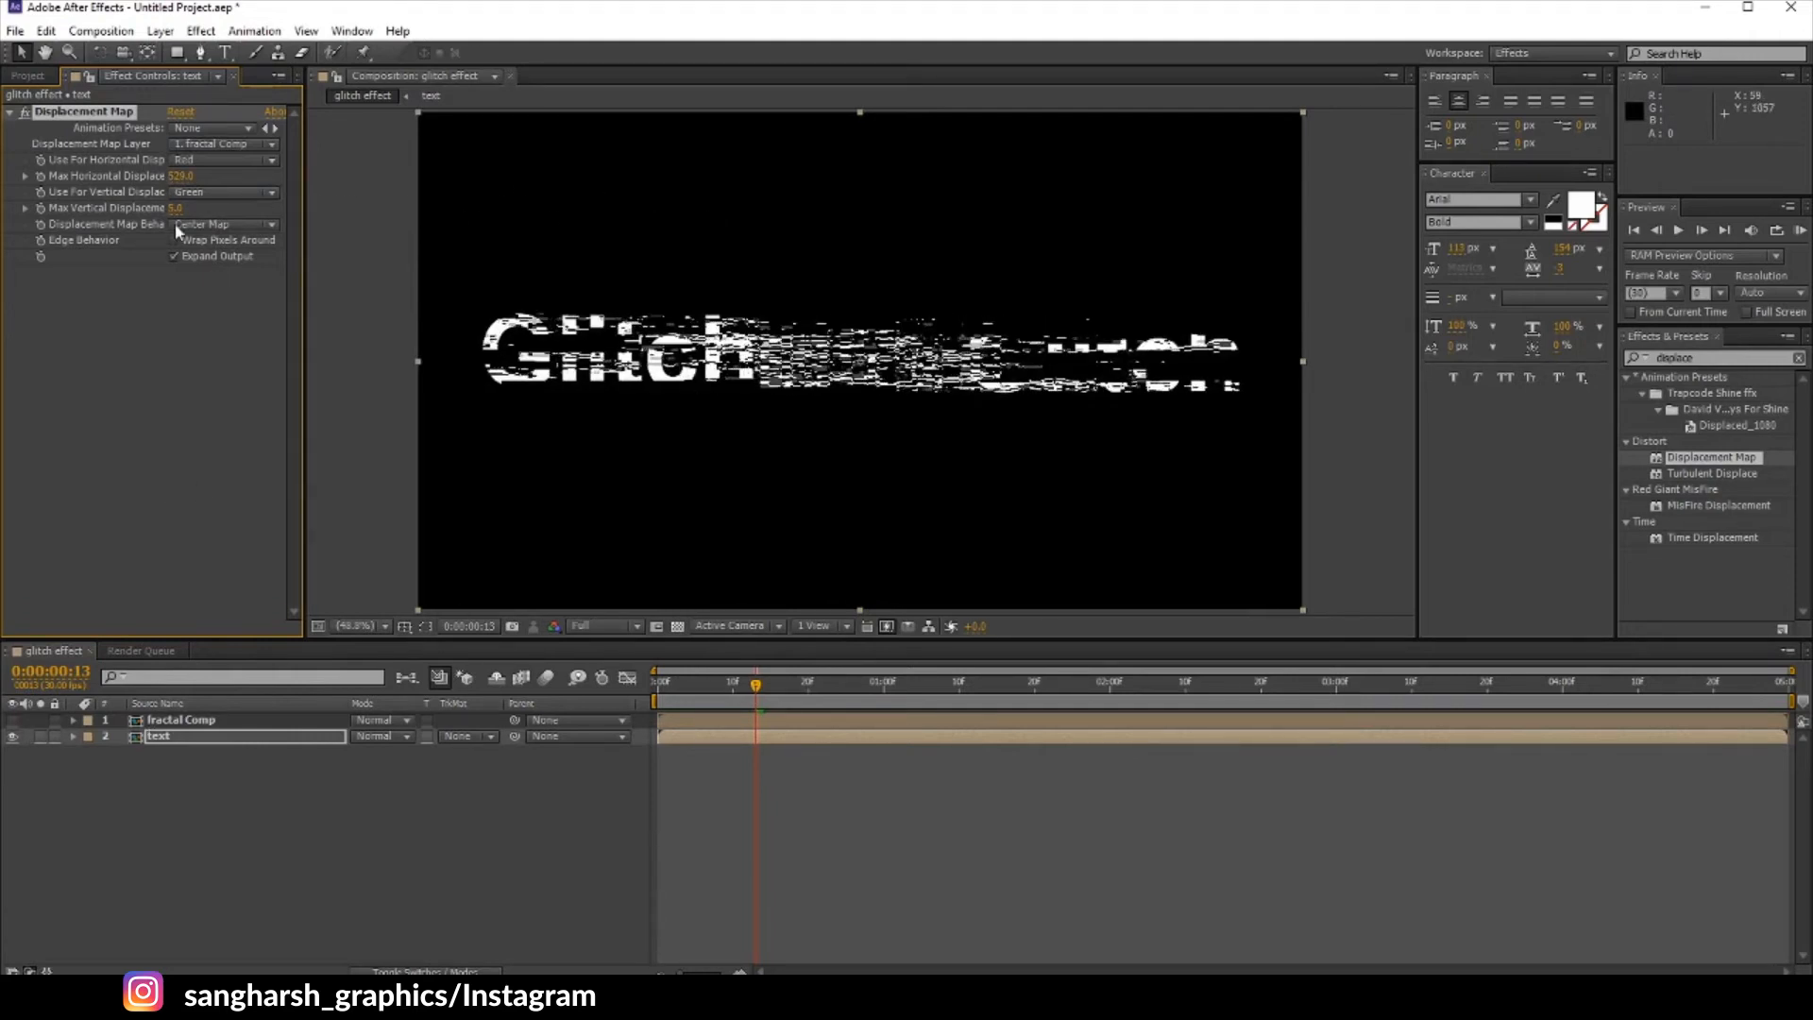
{"action": "left_click_drag", "start_coordinate": [176, 208], "coordinate": [359, 218]}
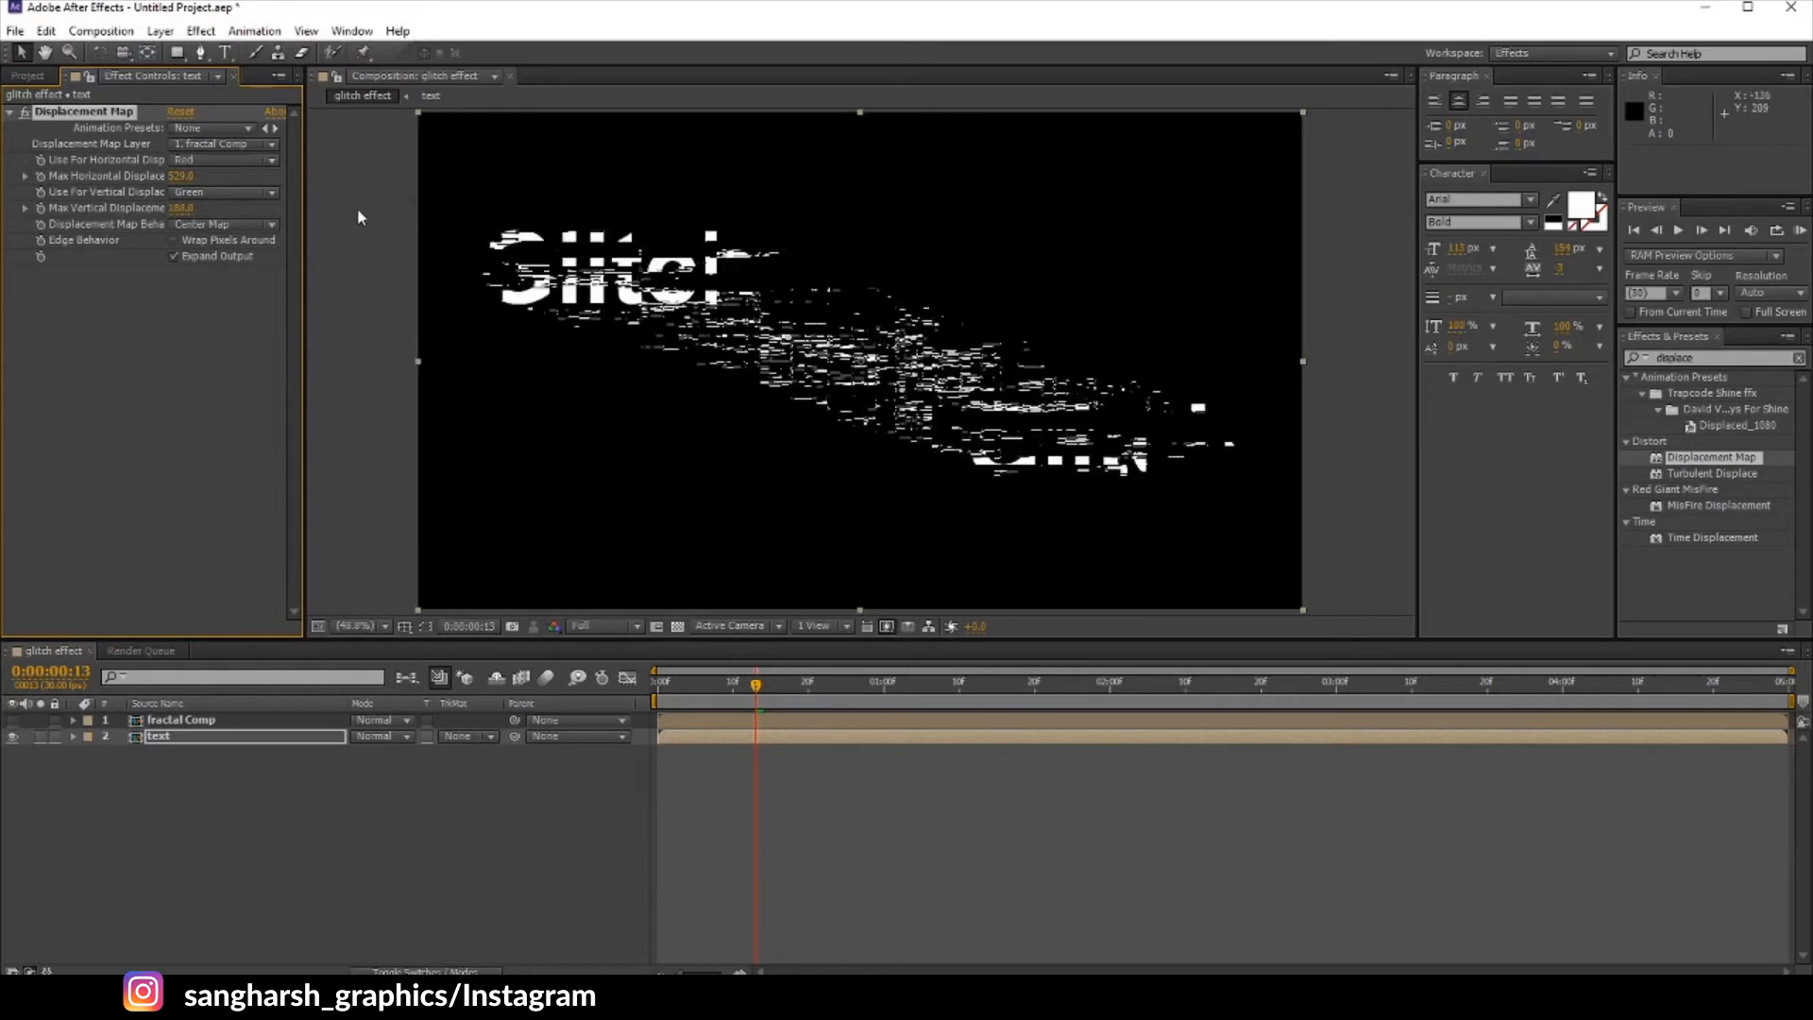
{"action": "key", "text": "ctrl+z"}
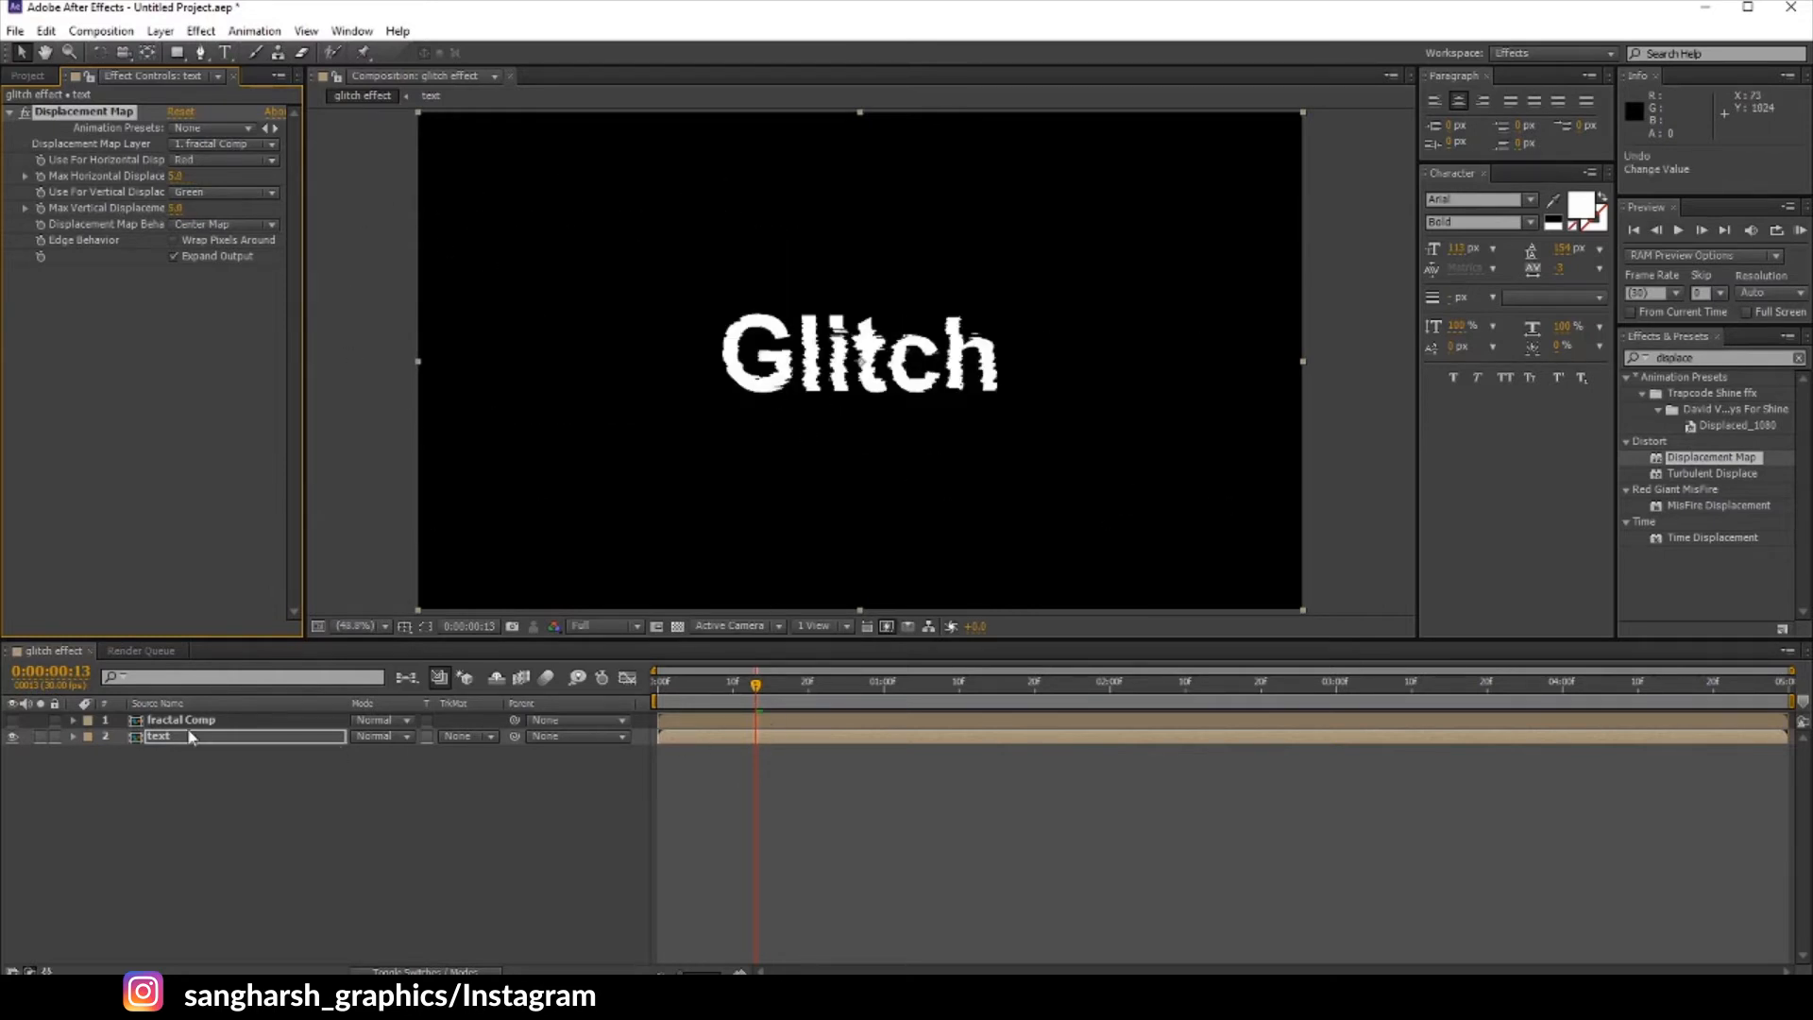
Step: At frame 10, add keyframes for the text layer's maximum horizontal and vertical displacement and reveal them in the timeline
{"action": "left_click_drag", "start_coordinate": [757, 685], "coordinate": [736, 688]}
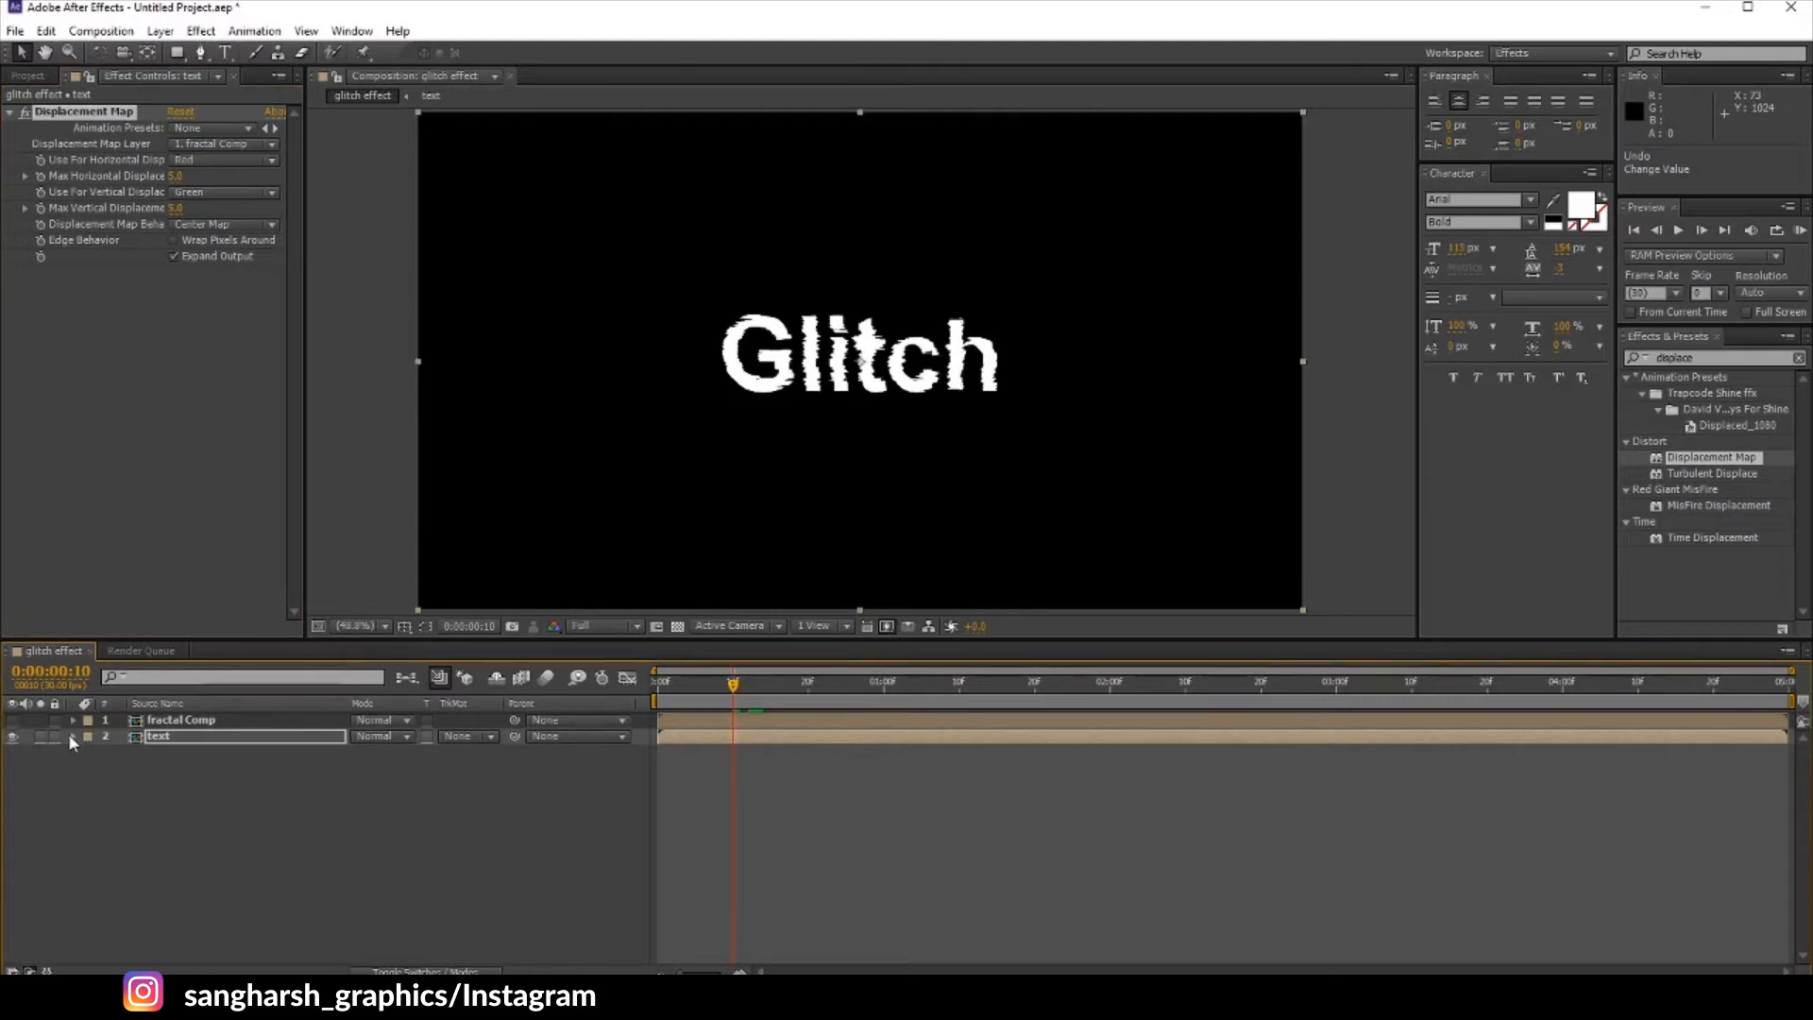
{"action": "left_click", "coordinate": [186, 736]}
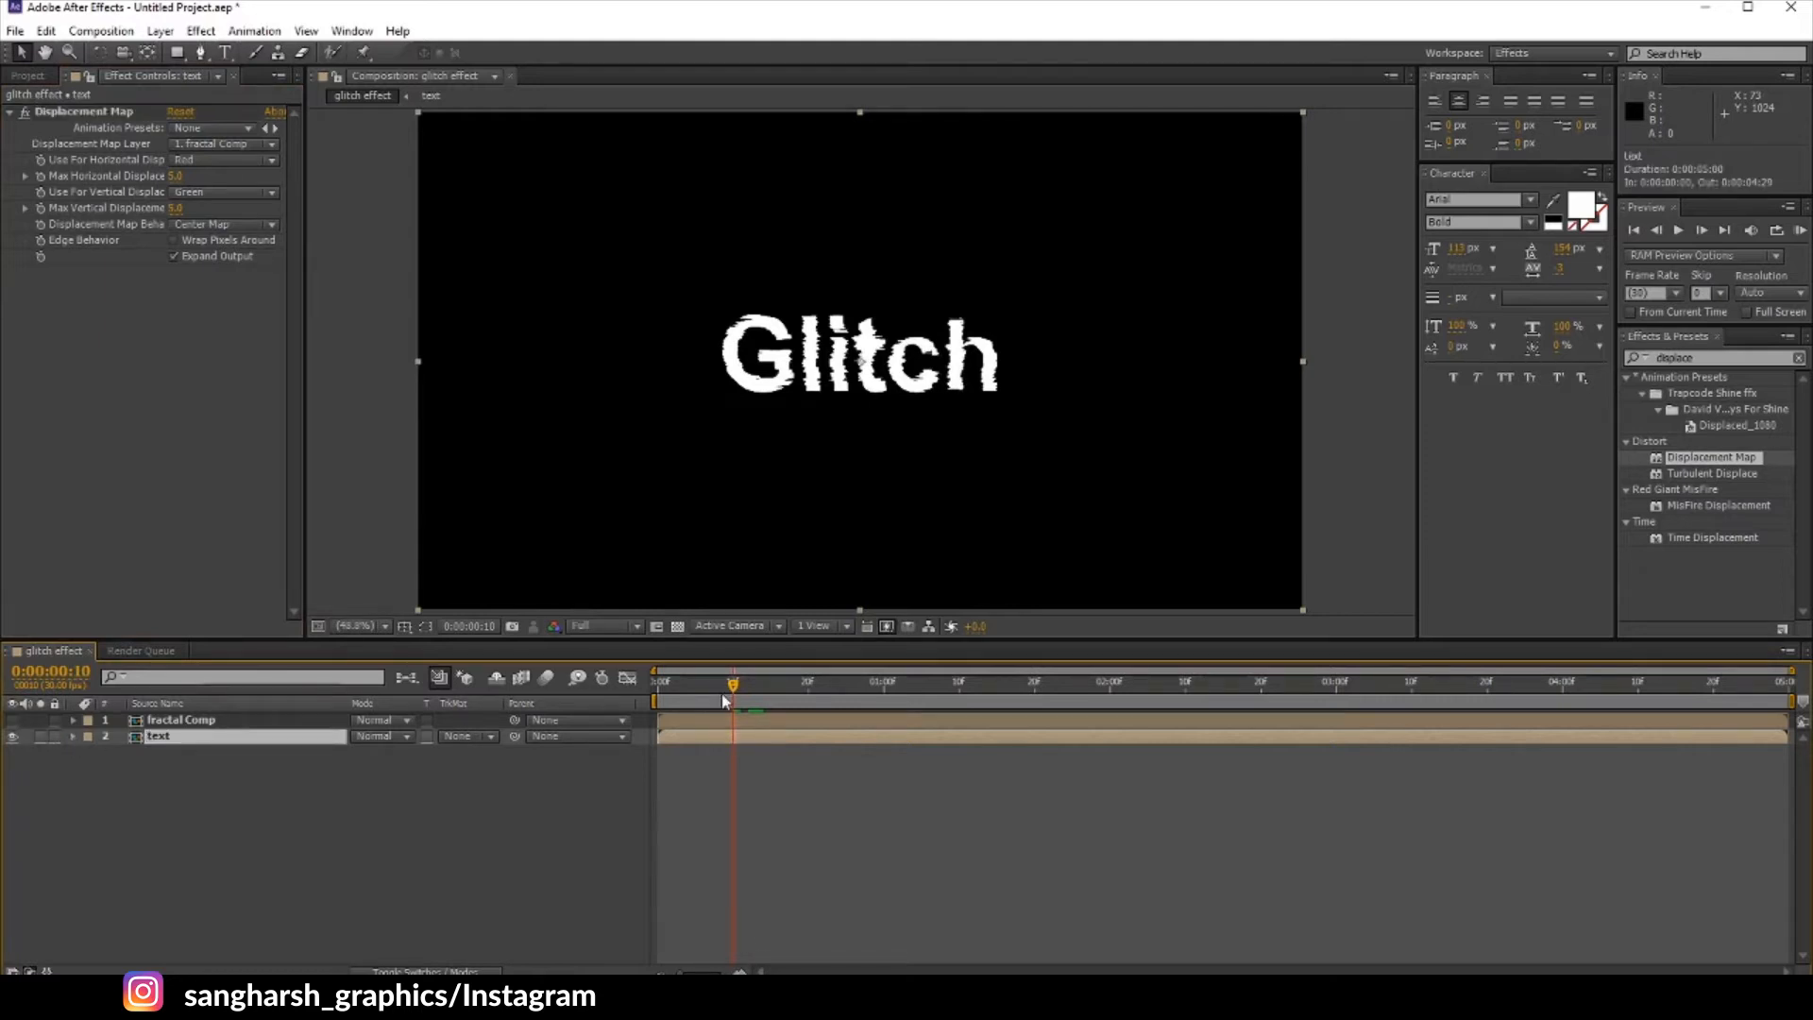
{"action": "left_click", "coordinate": [39, 177]}
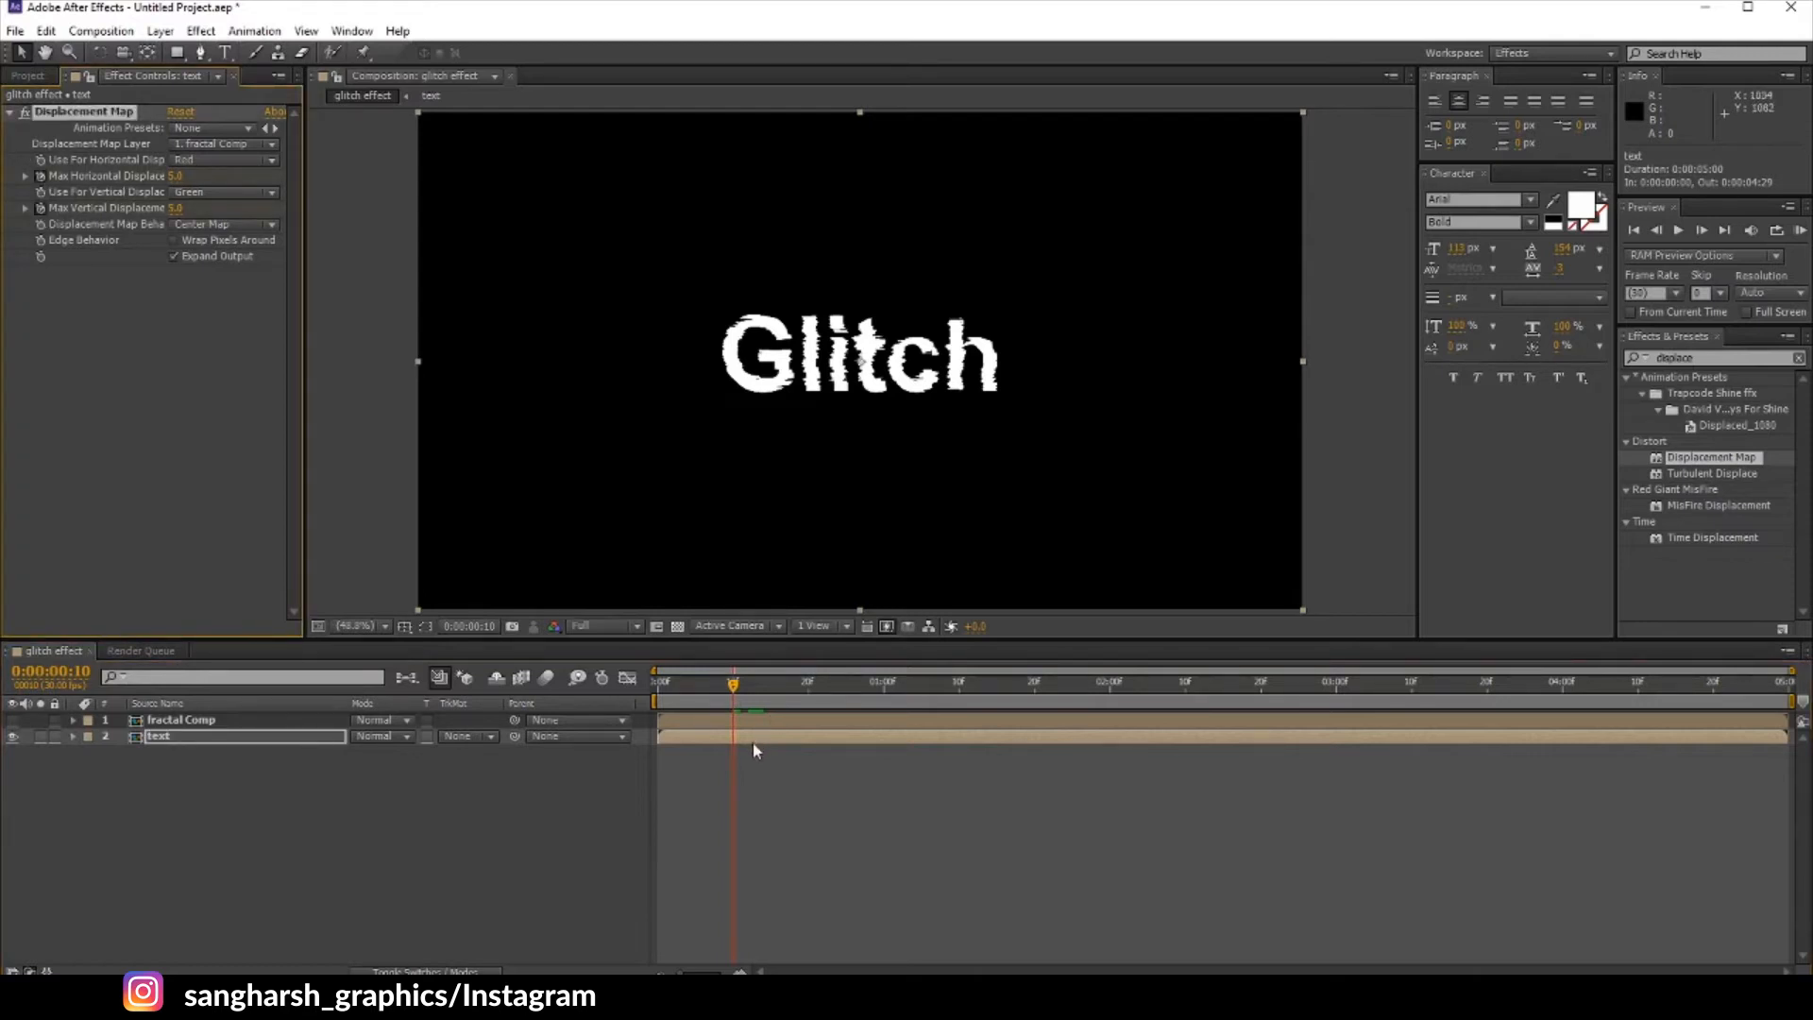
{"action": "key", "text": "u"}
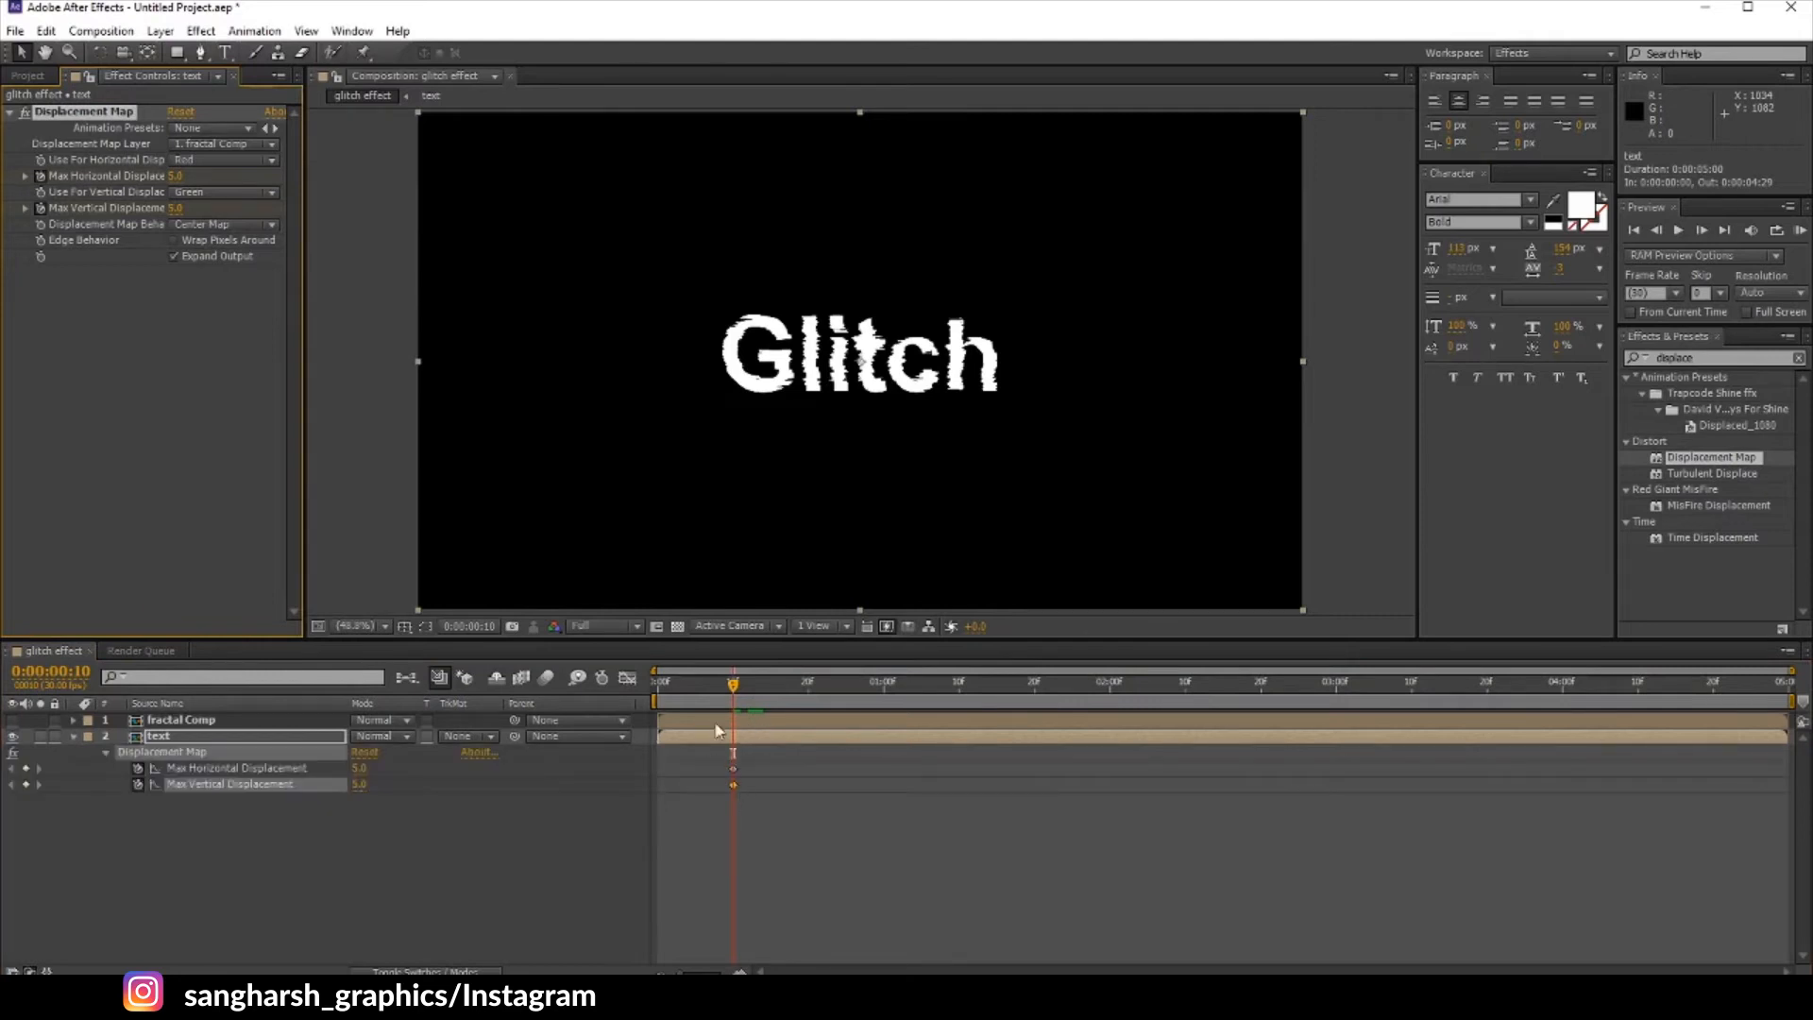
Step: Set the maximum horizontal and vertical displacement keyframes at frame 10 to 0
{"action": "left_click_drag", "start_coordinate": [748, 804], "coordinate": [475, 772]}
{"action": "left_click_drag", "start_coordinate": [361, 769], "coordinate": [326, 769]}
{"action": "left_click", "coordinate": [368, 768]}
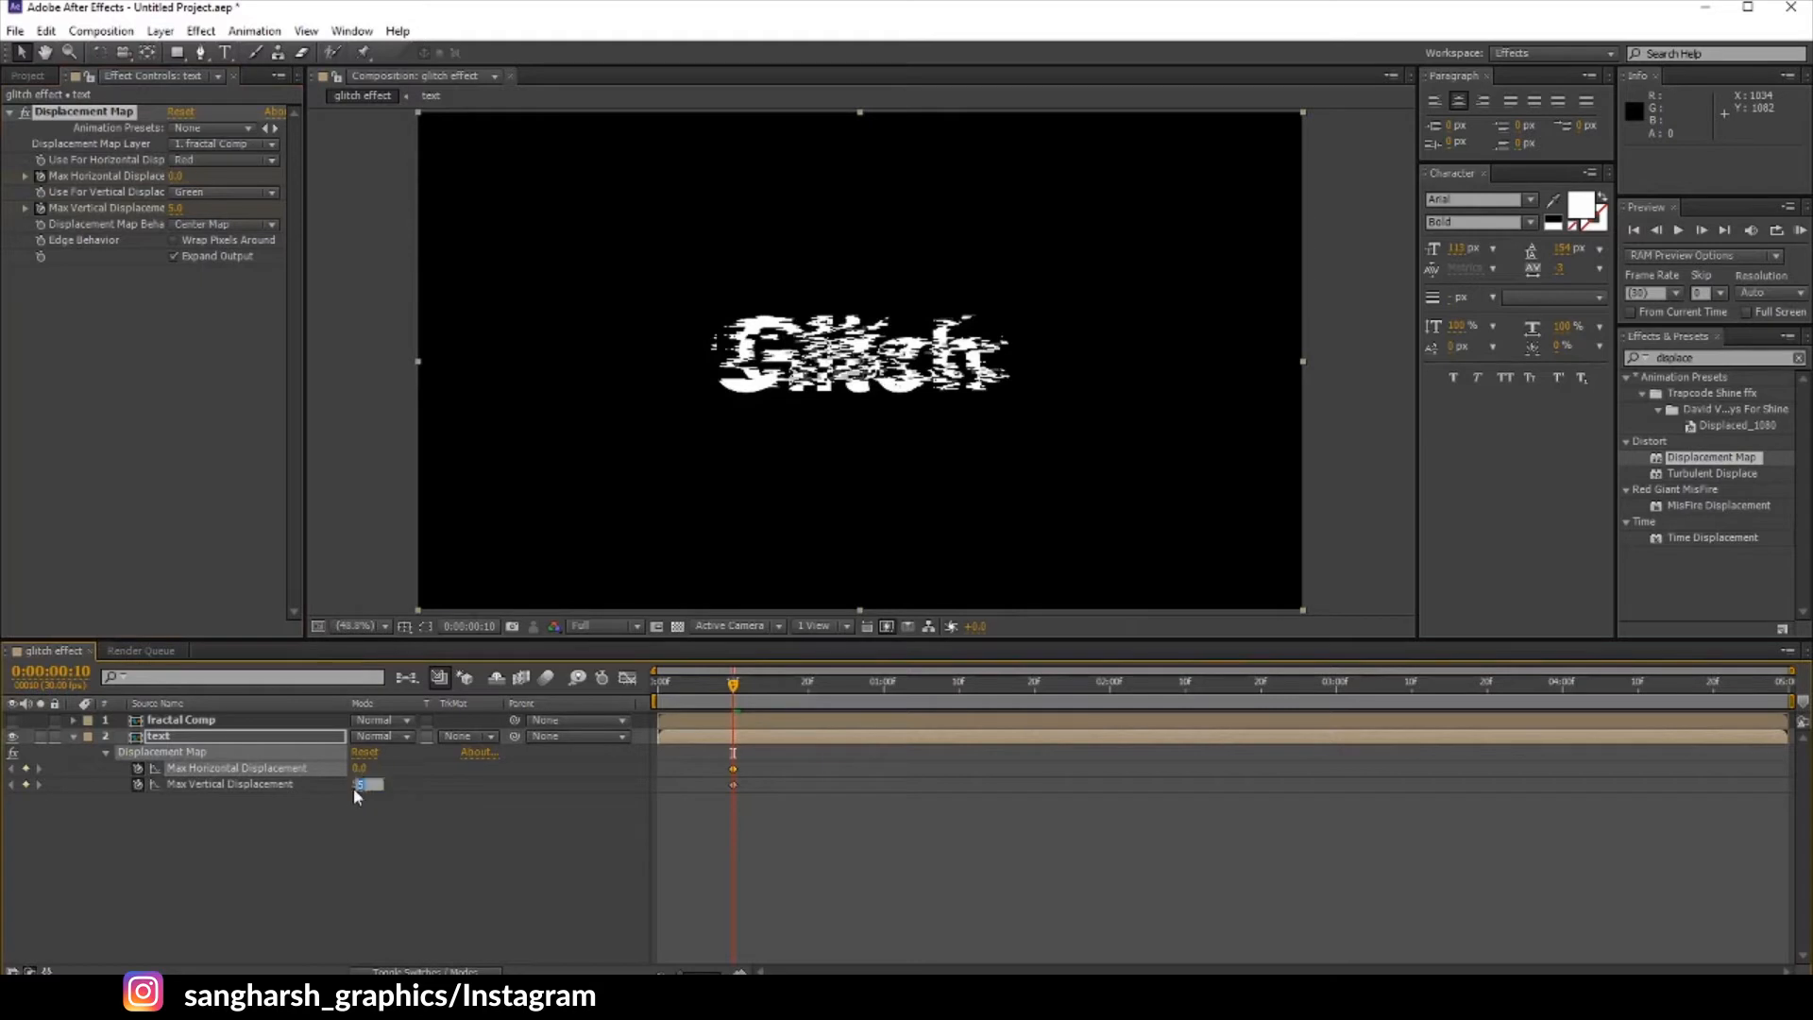
{"action": "type", "text": "0"}
{"action": "key", "text": "Return"}
{"action": "left_click", "coordinate": [682, 830]}
Step: At frame 0, set the text layer's maximum horizontal displacement to 600
{"action": "left_click_drag", "start_coordinate": [732, 682], "coordinate": [658, 681]}
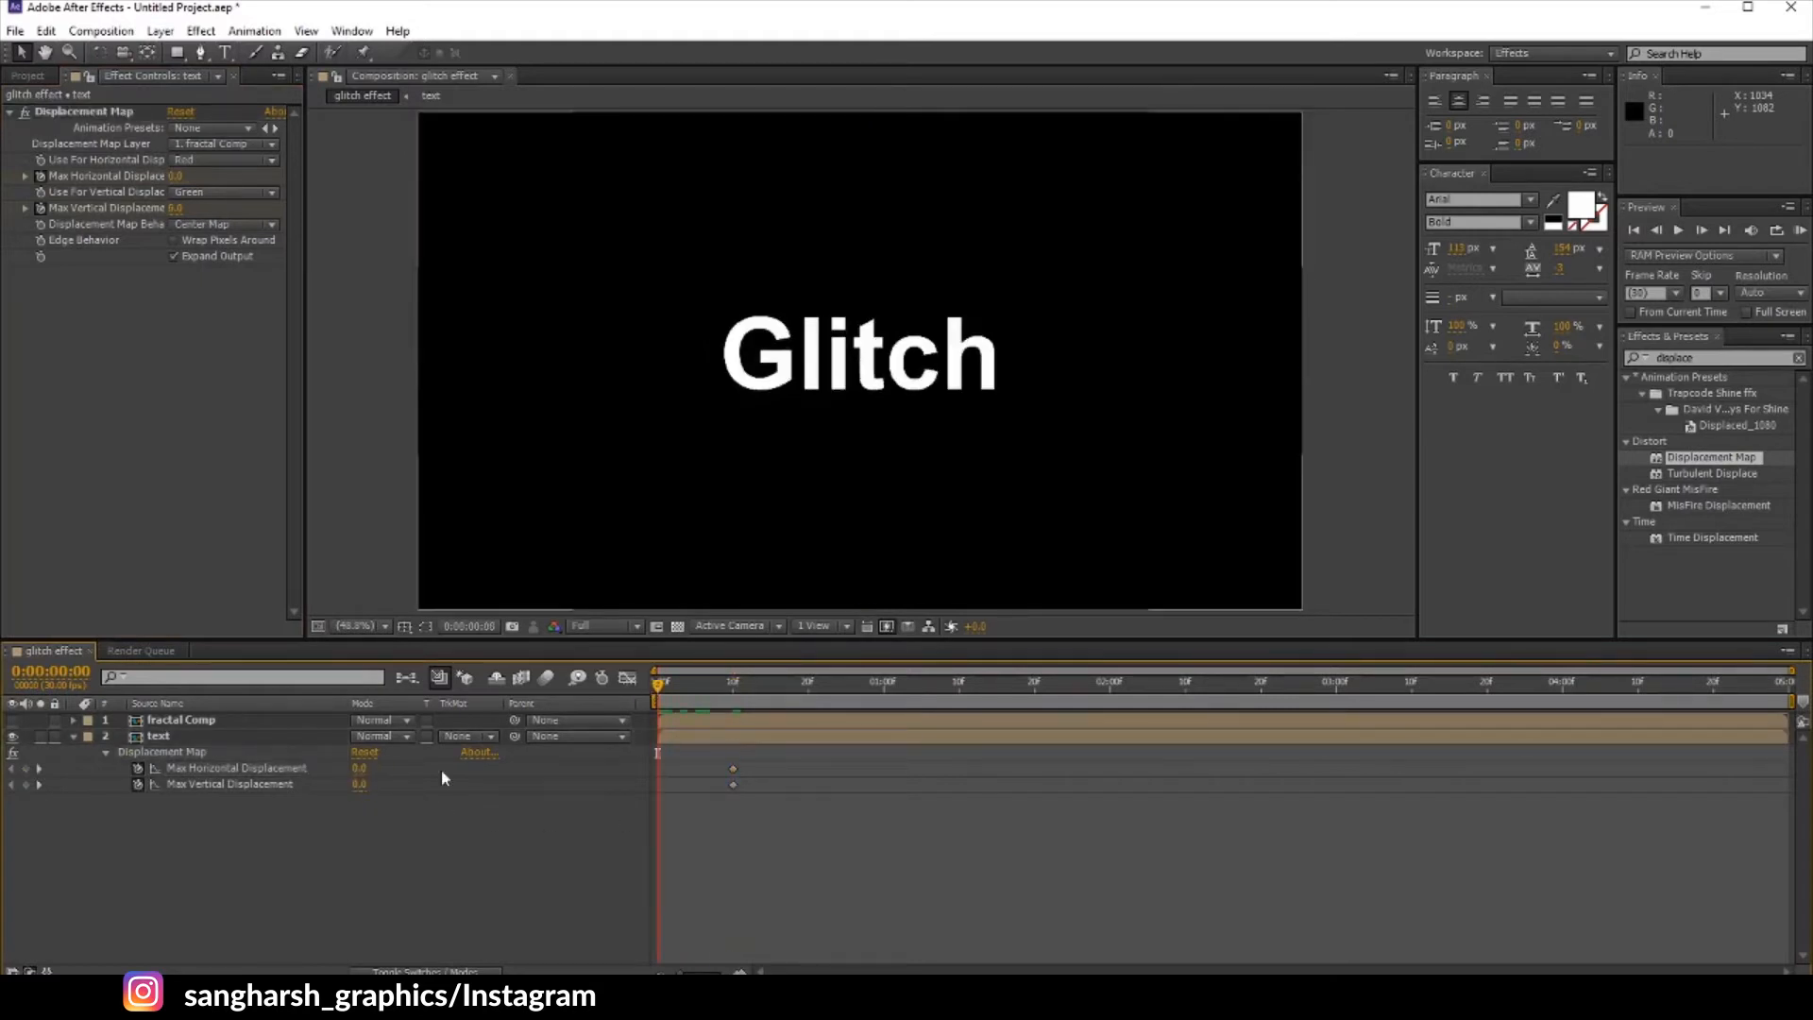
{"action": "left_click_drag", "start_coordinate": [360, 768], "coordinate": [631, 780]}
{"action": "left_click", "coordinate": [365, 768]}
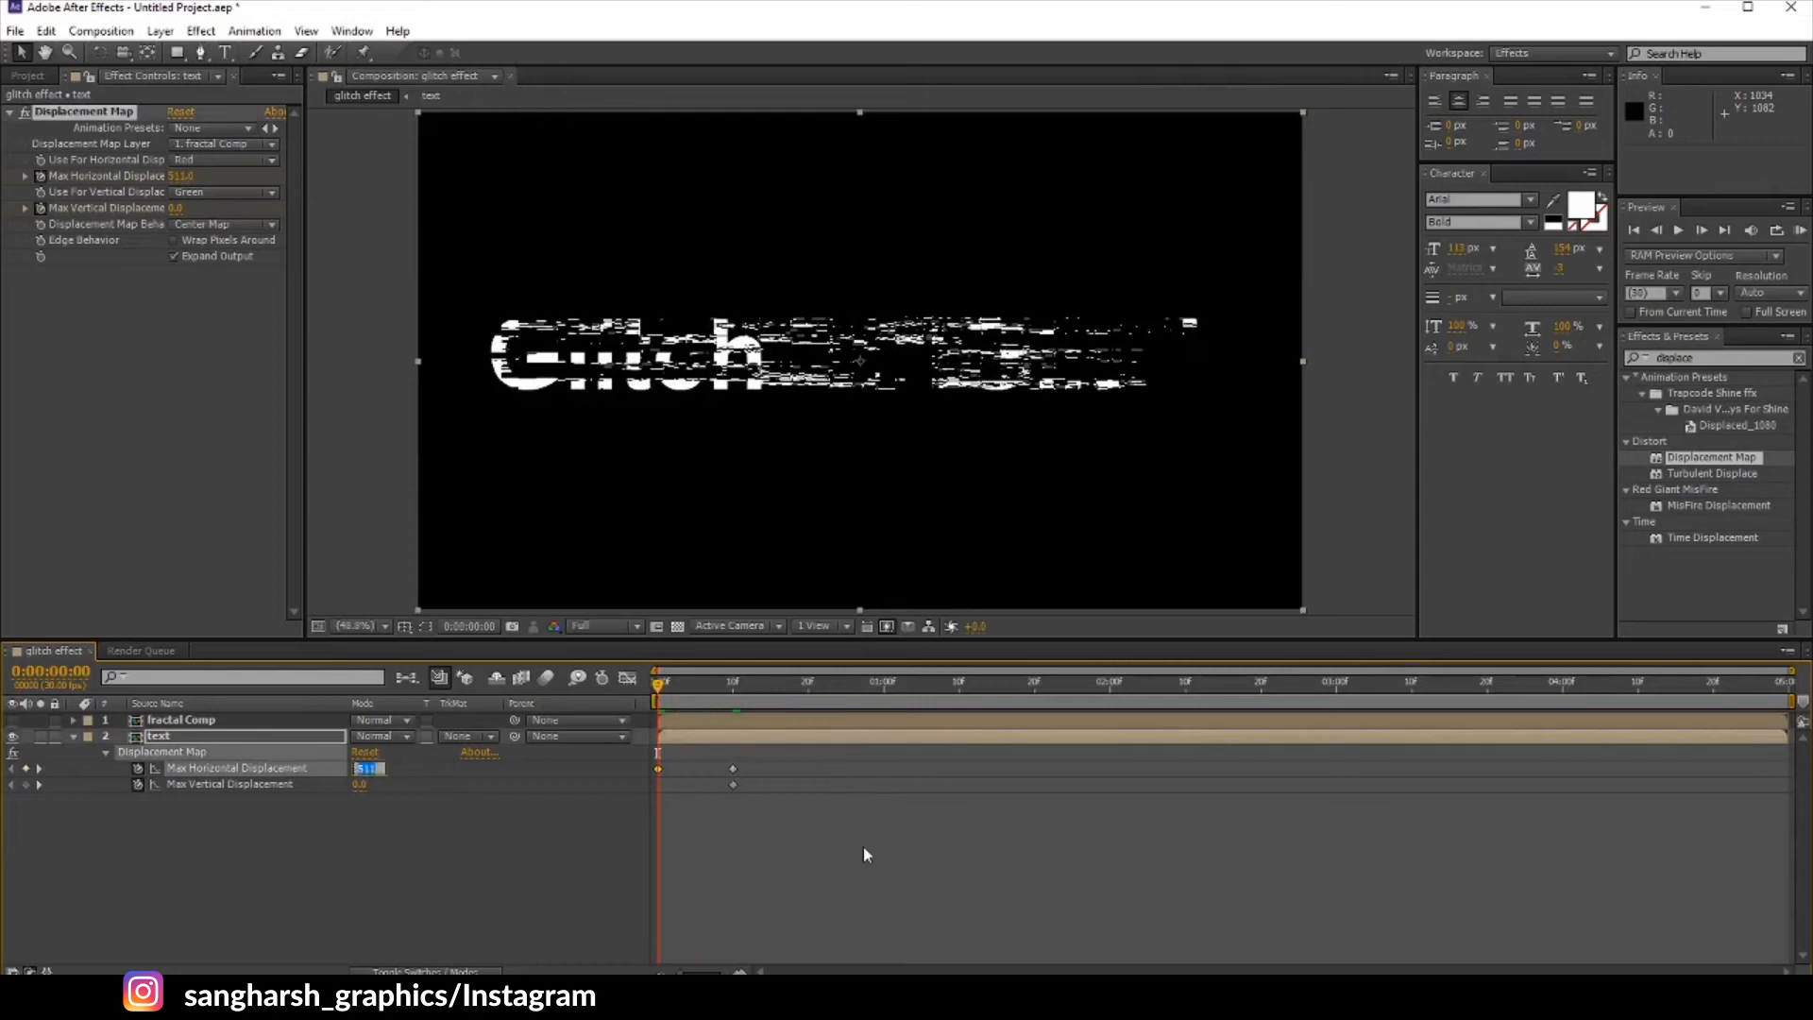
{"action": "type", "text": "600"}
{"action": "key", "text": "Return"}
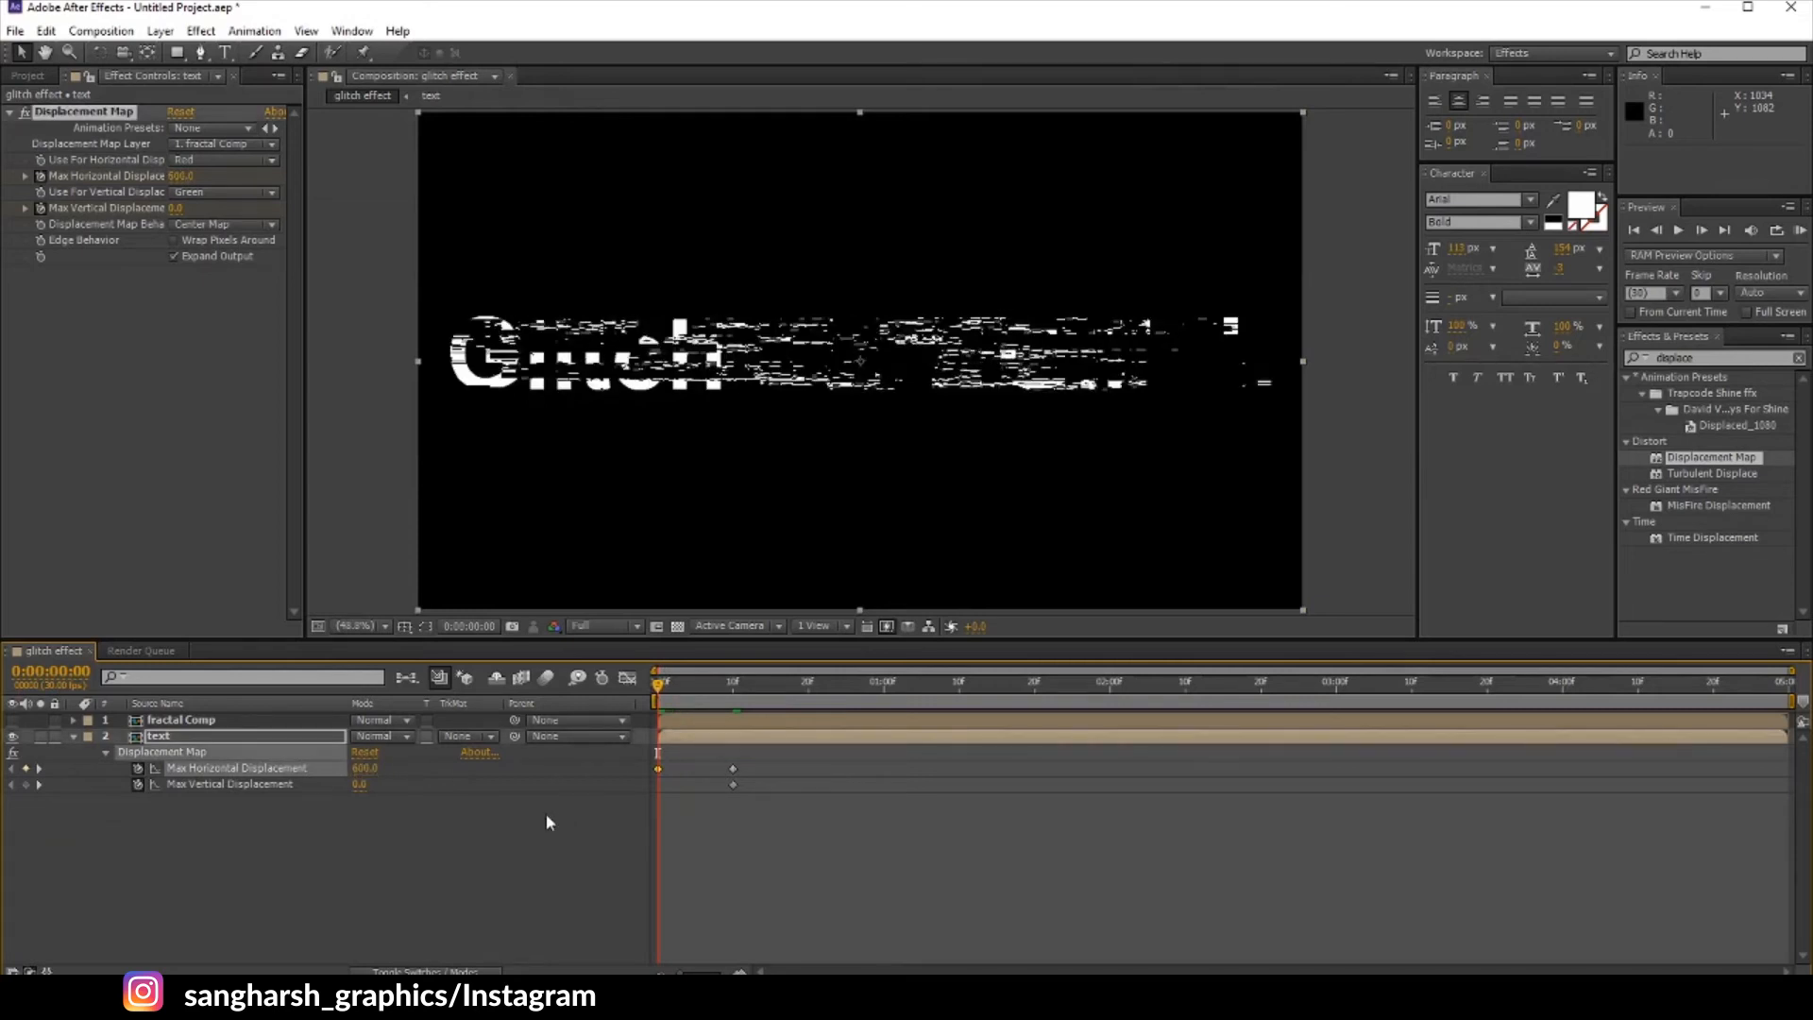
Step: At frame 8, set the text layer's maximum horizontal displacement to 400 and add a maximum vertical displacement keyframe
{"action": "left_click", "coordinate": [734, 699]}
{"action": "scroll", "coordinate": [915, 780], "scroll_direction": "up", "scroll_amount": 5}
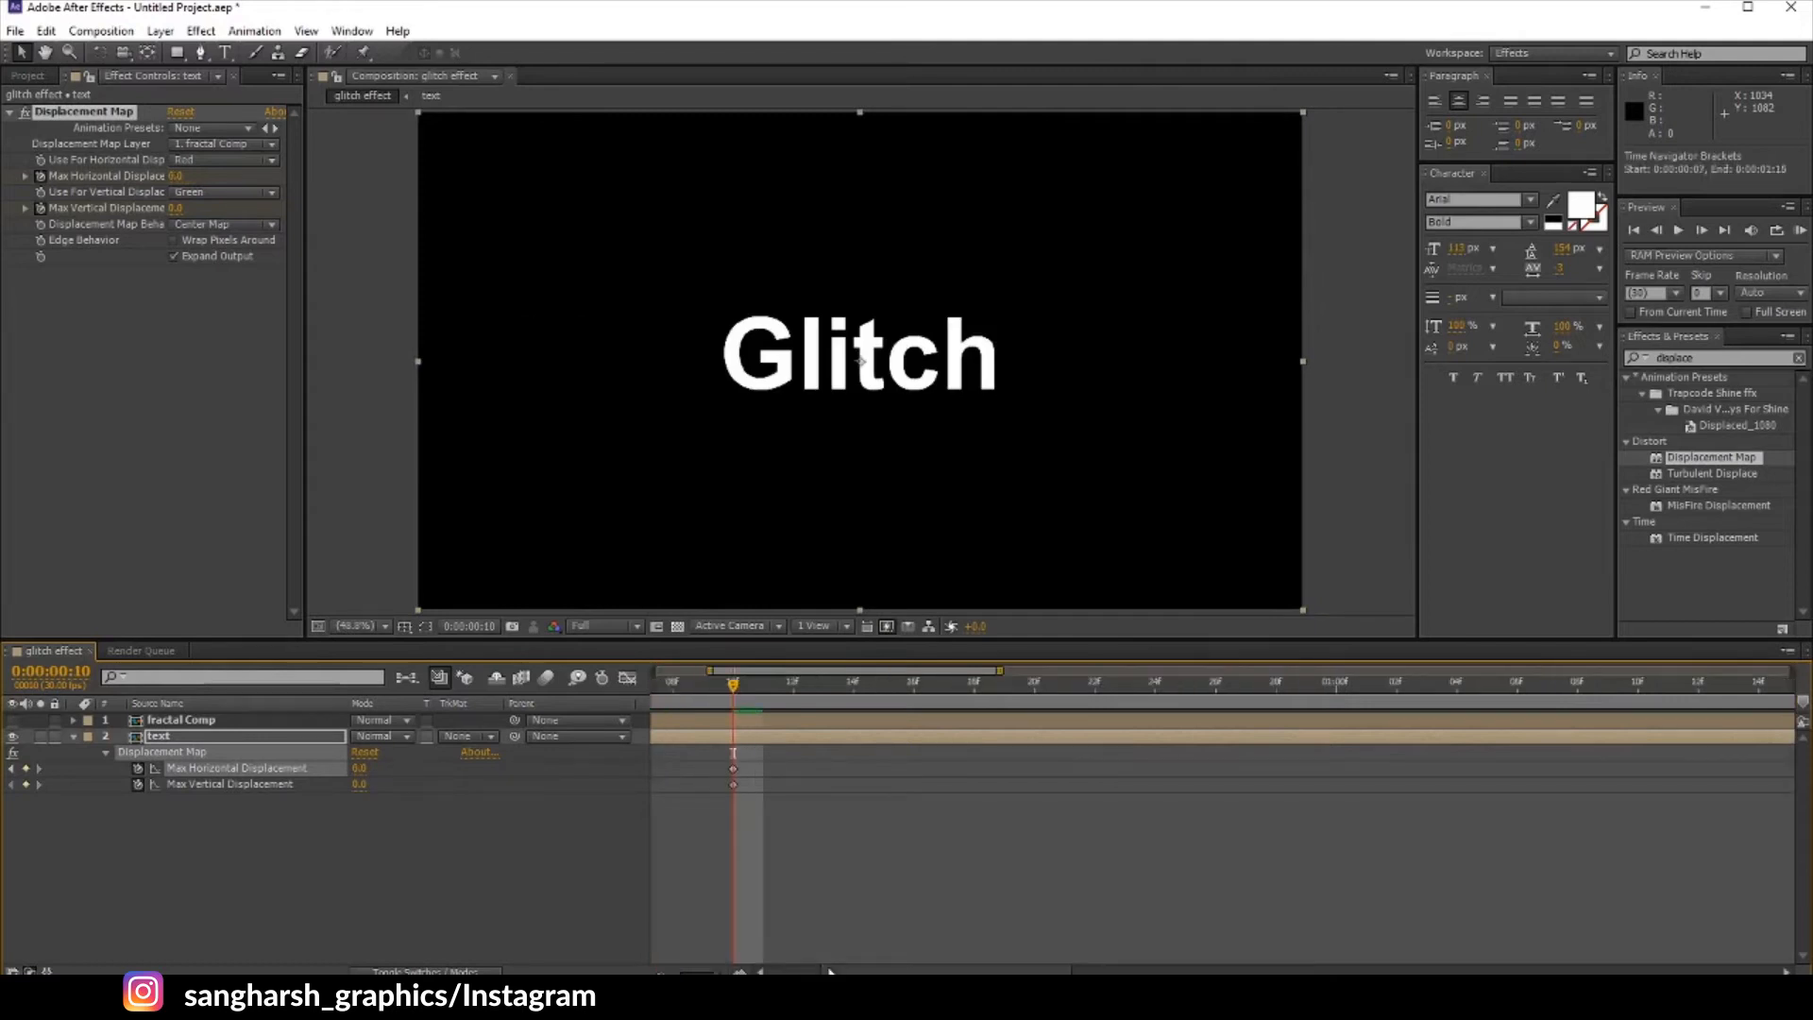
{"action": "left_click", "coordinate": [915, 694]}
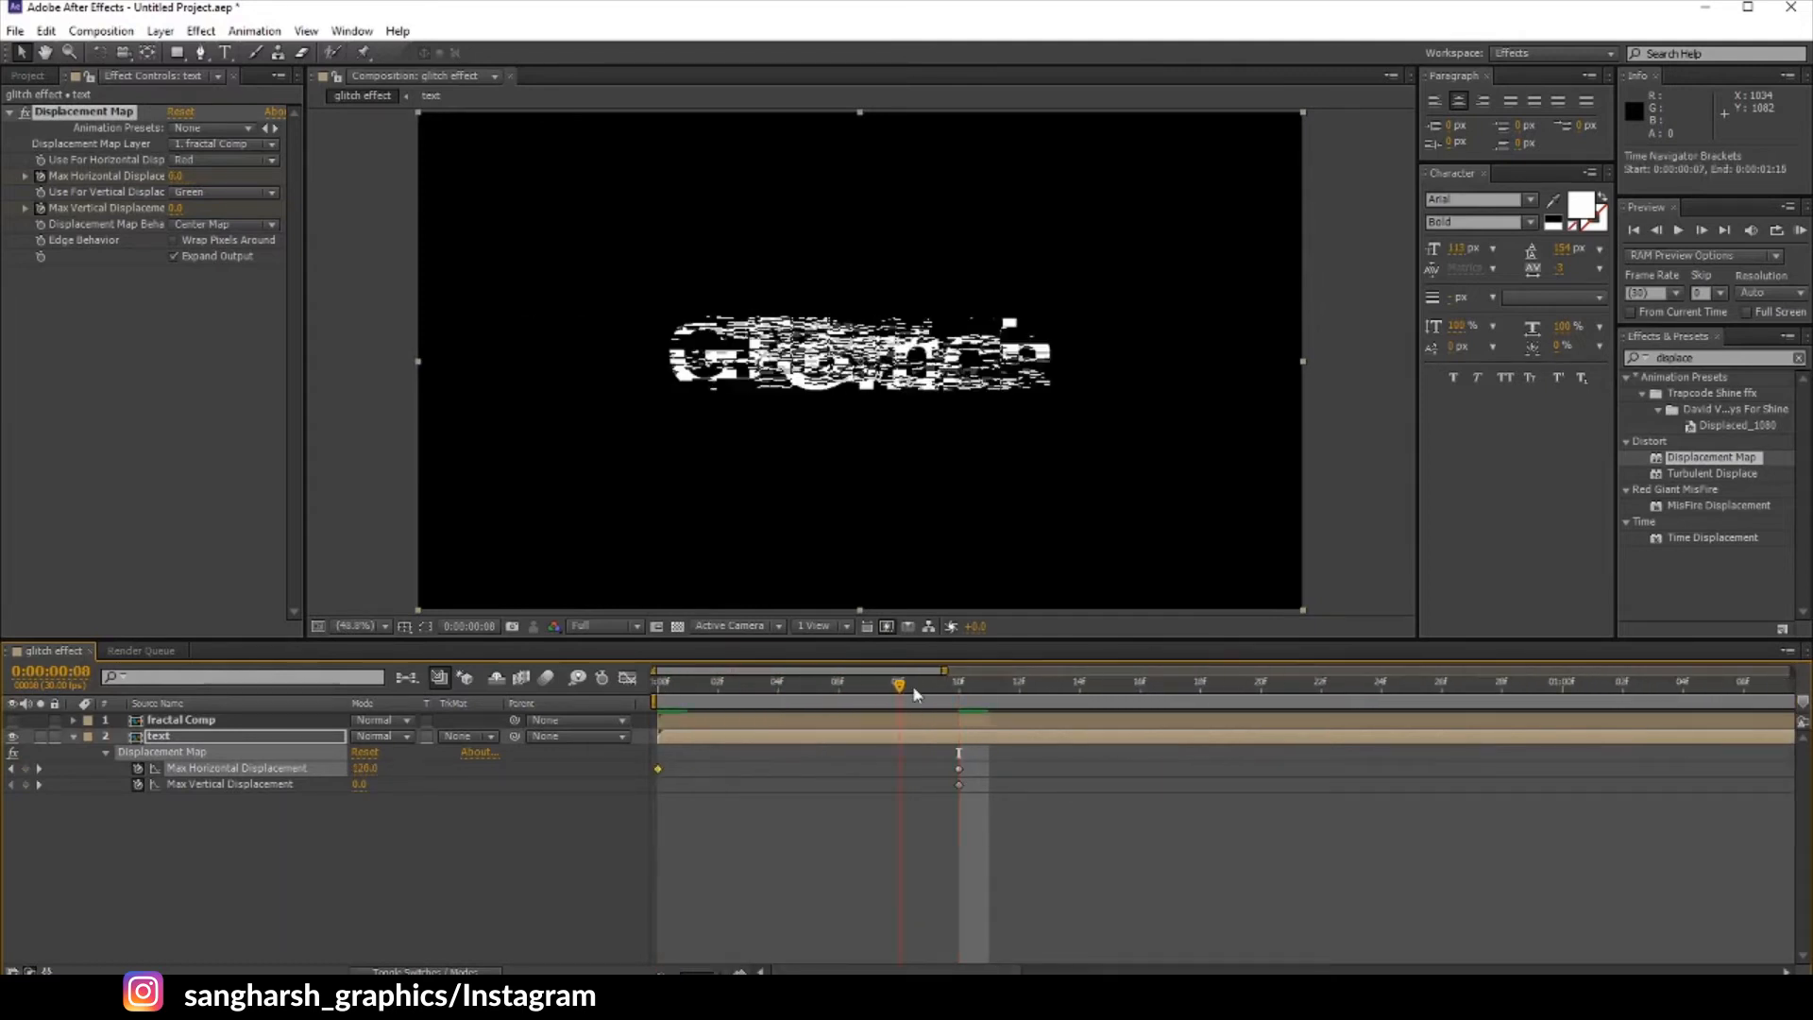
{"action": "left_click_drag", "start_coordinate": [920, 694], "coordinate": [1232, 697]}
{"action": "left_click_drag", "start_coordinate": [1022, 841], "coordinate": [930, 763]}
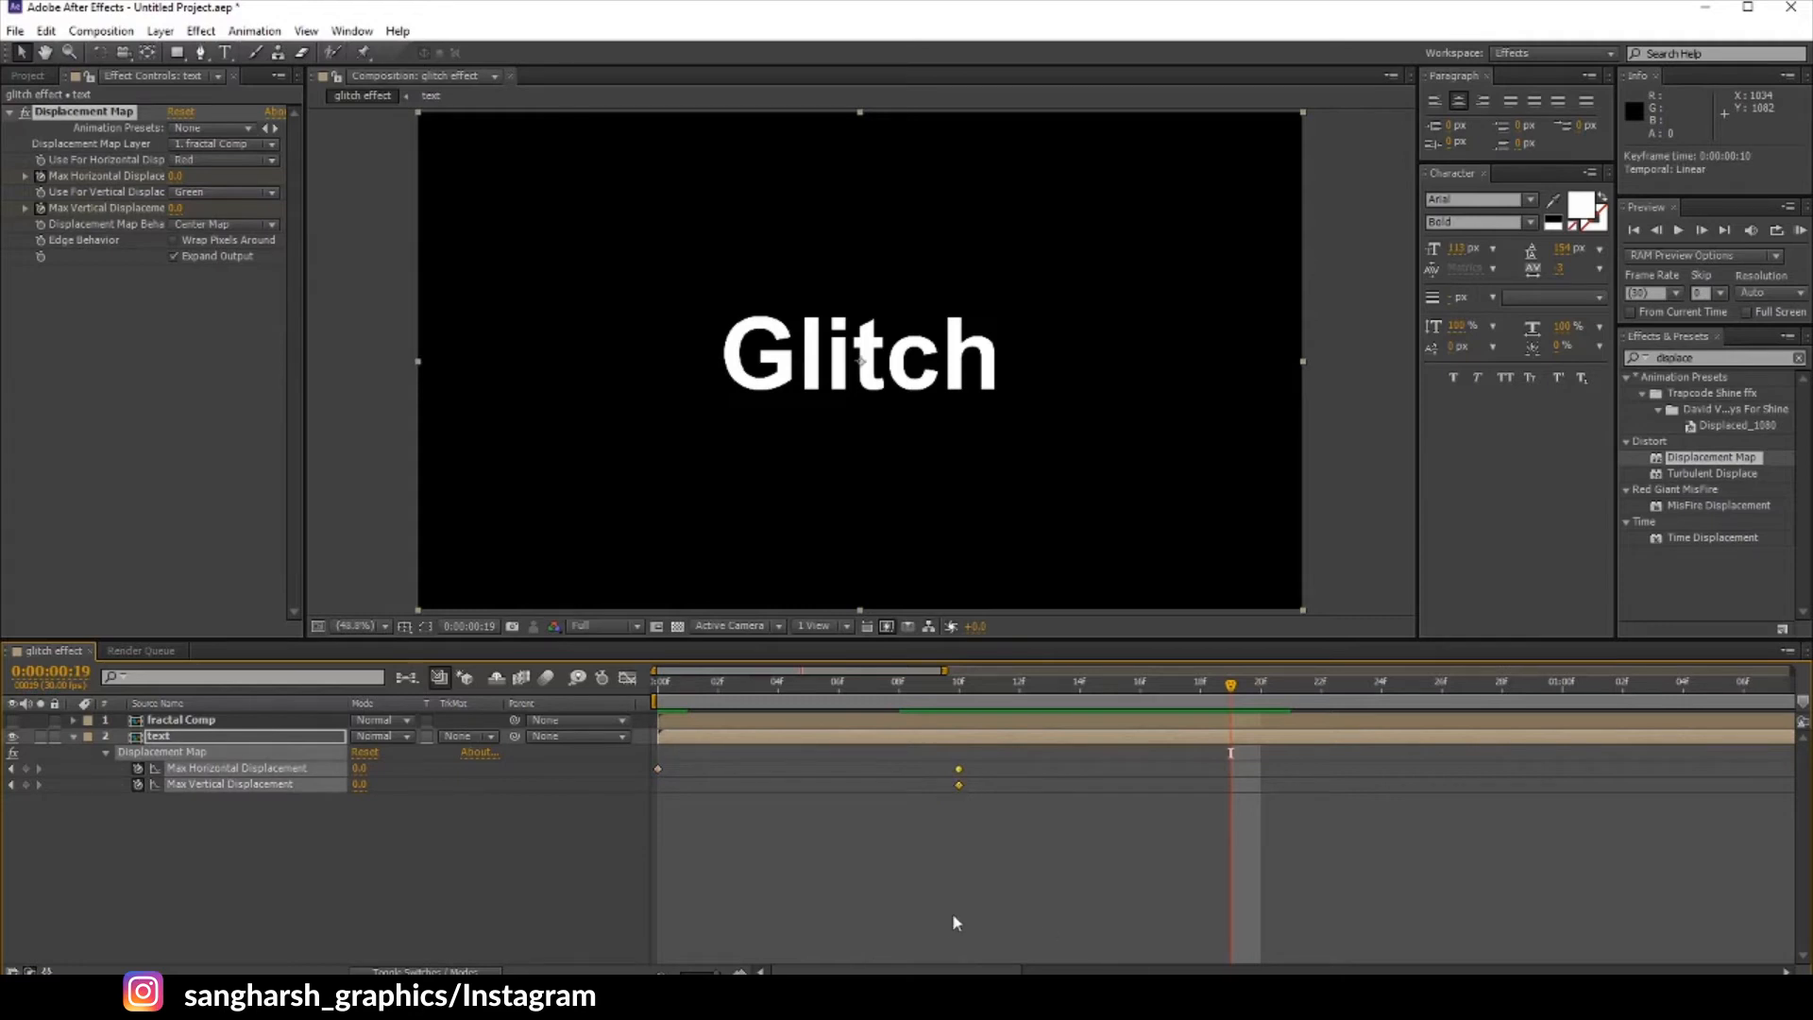
{"action": "left_click_drag", "start_coordinate": [949, 970], "coordinate": [986, 959]}
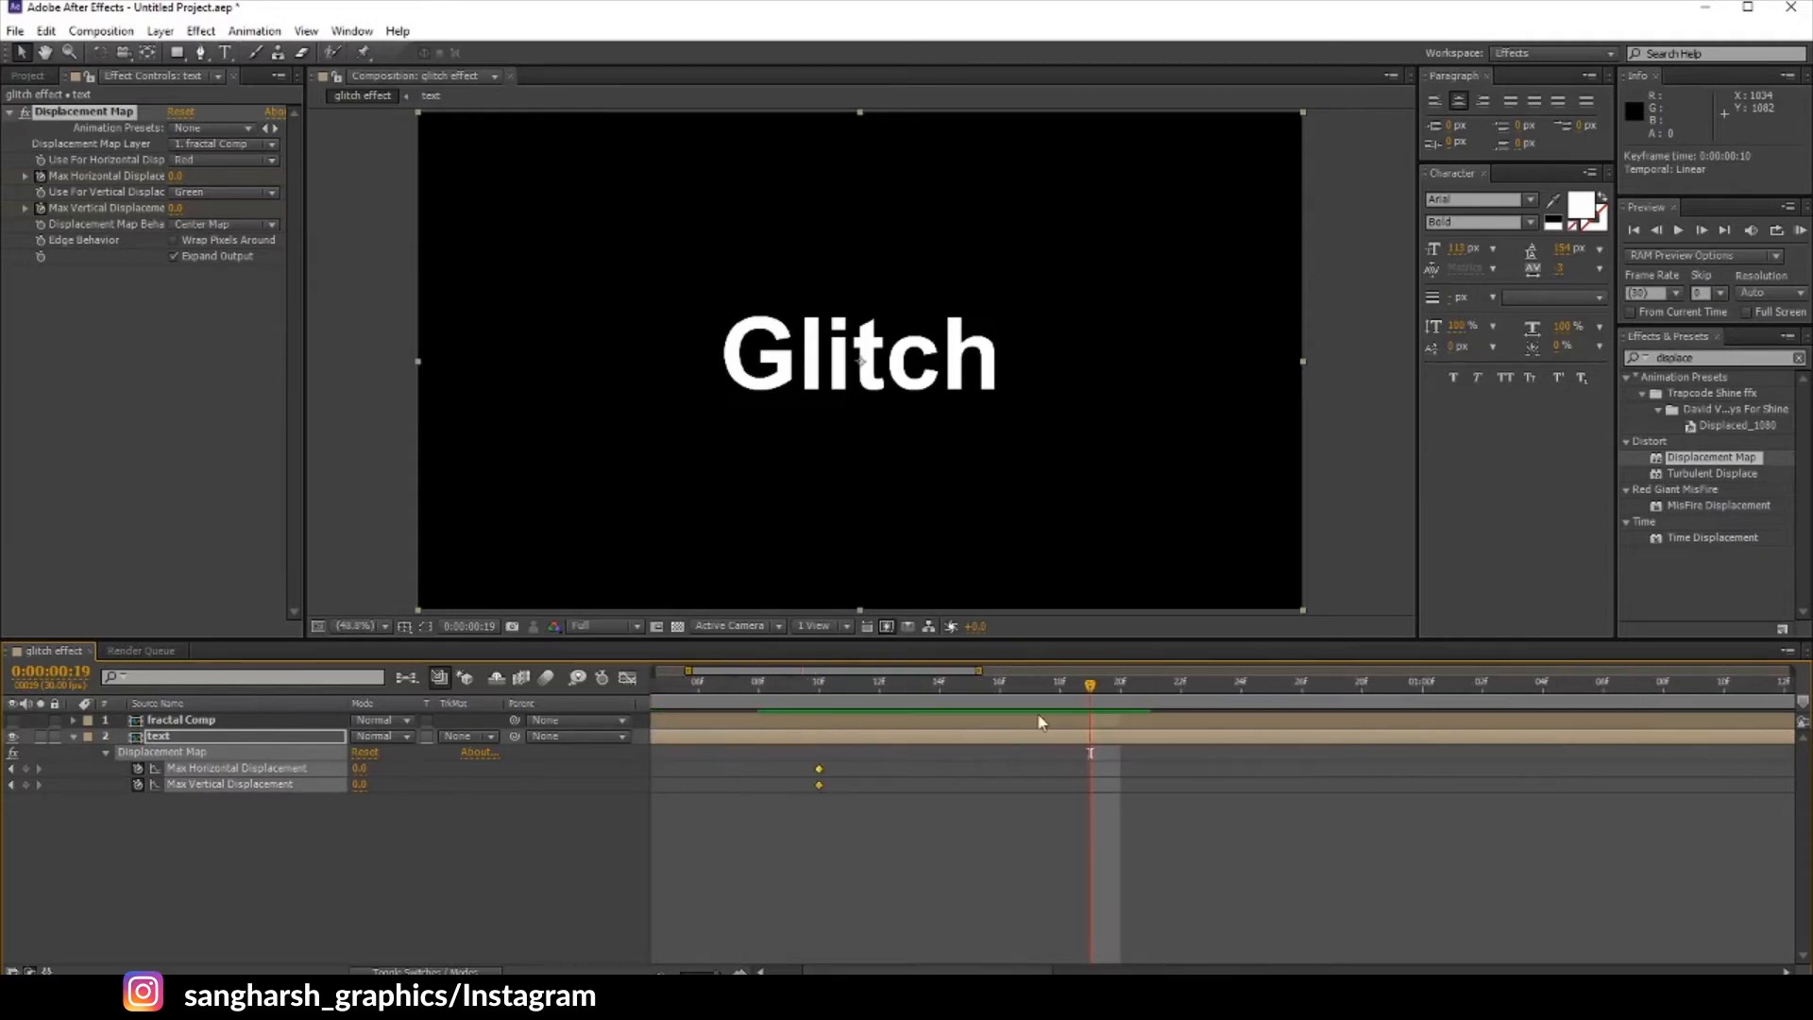
{"action": "left_click_drag", "start_coordinate": [1083, 697], "coordinate": [900, 718]}
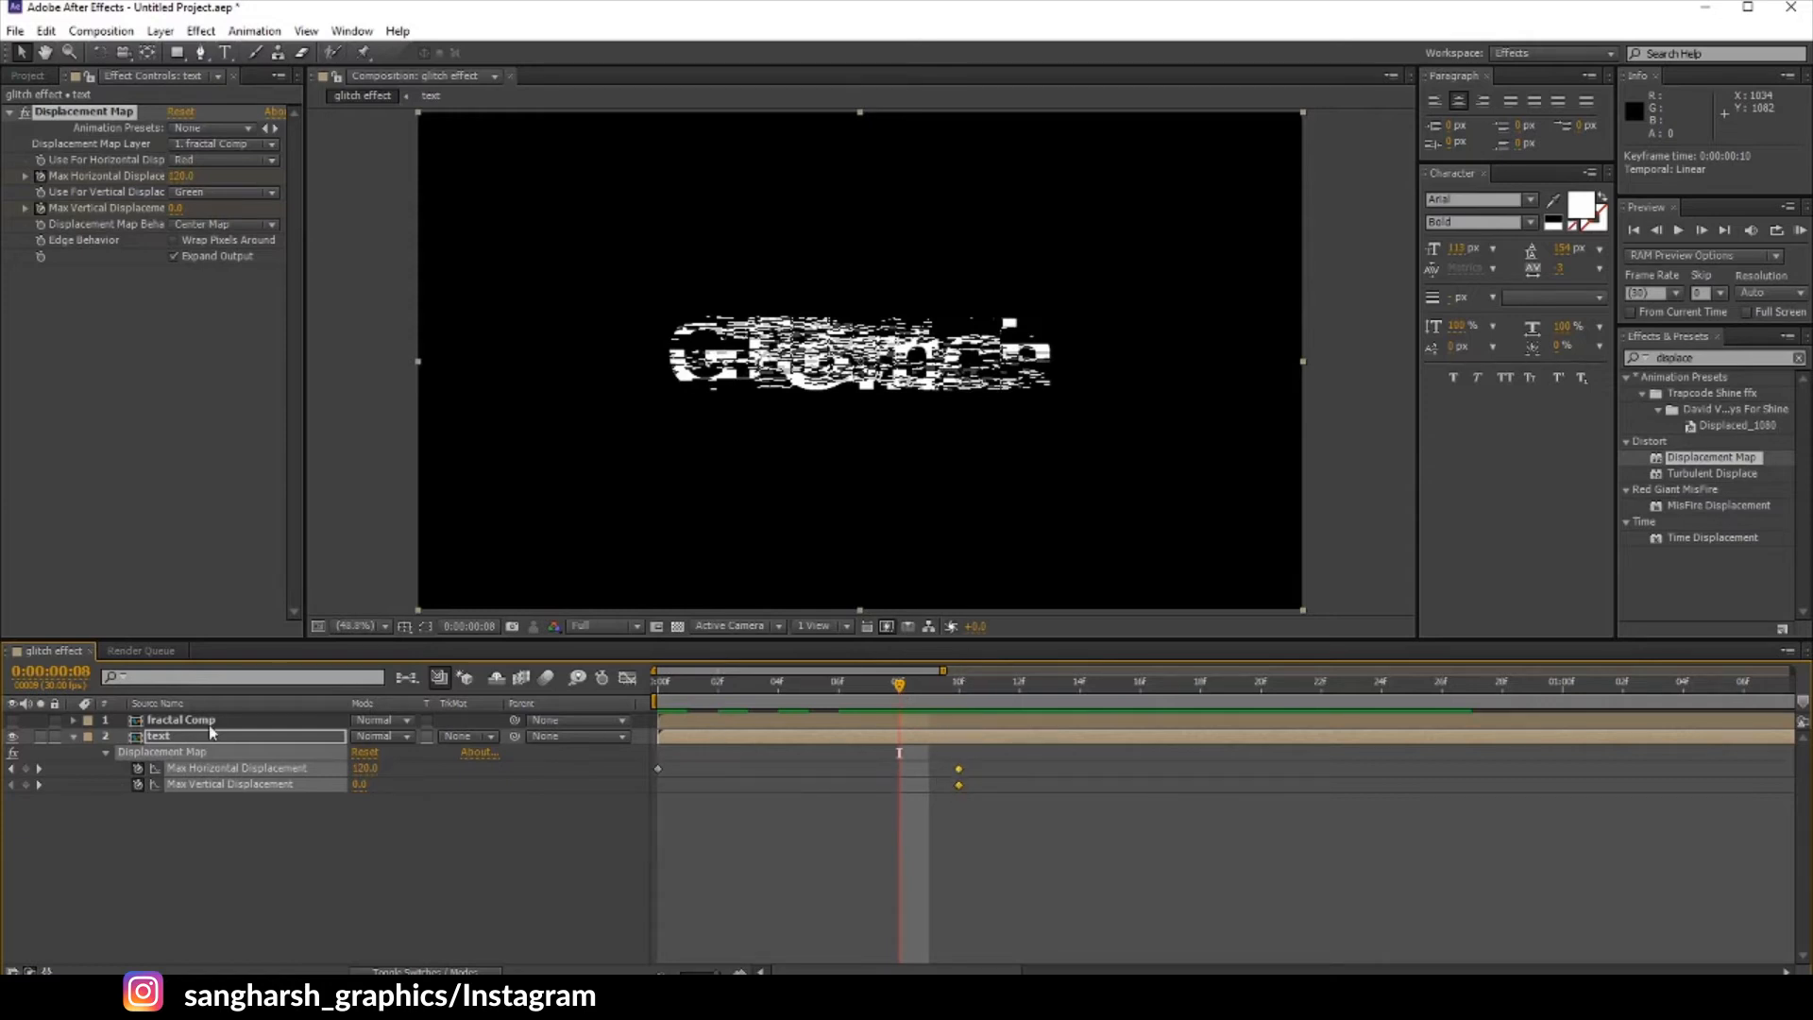
{"action": "left_click", "coordinate": [198, 795]}
{"action": "left_click", "coordinate": [365, 767]}
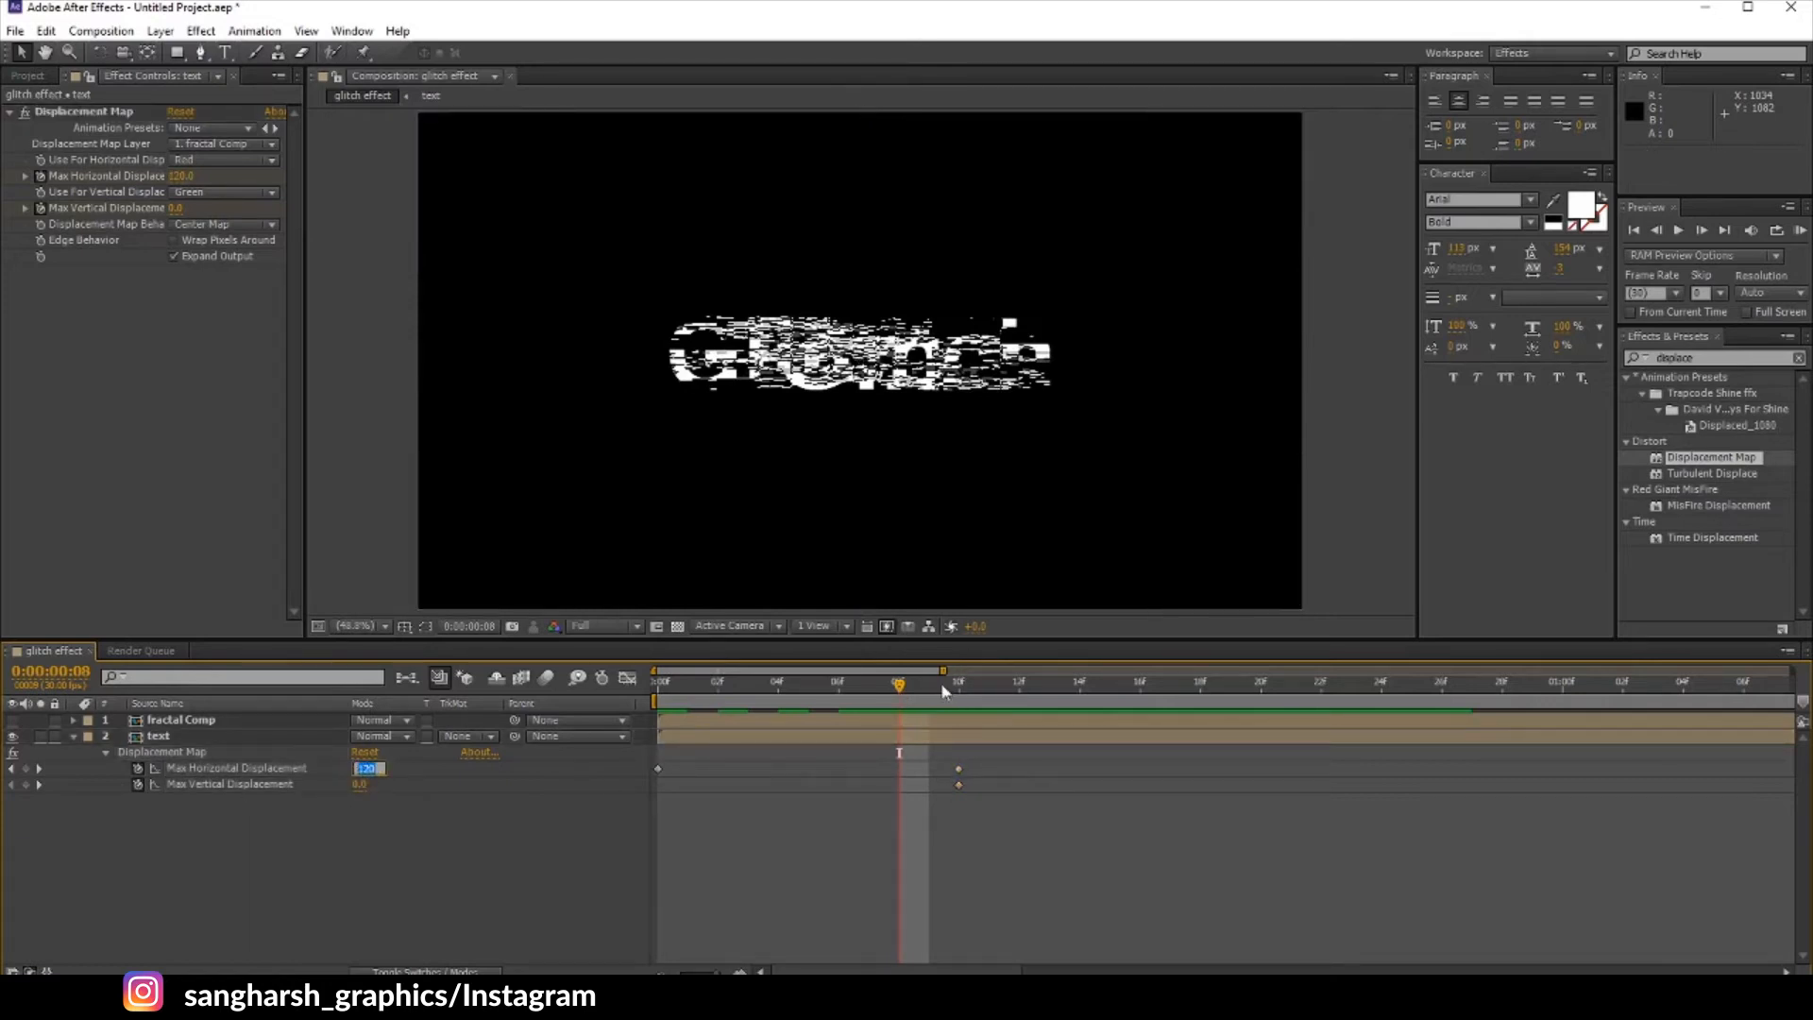
{"action": "type", "text": "400"}
{"action": "key", "text": "Return"}
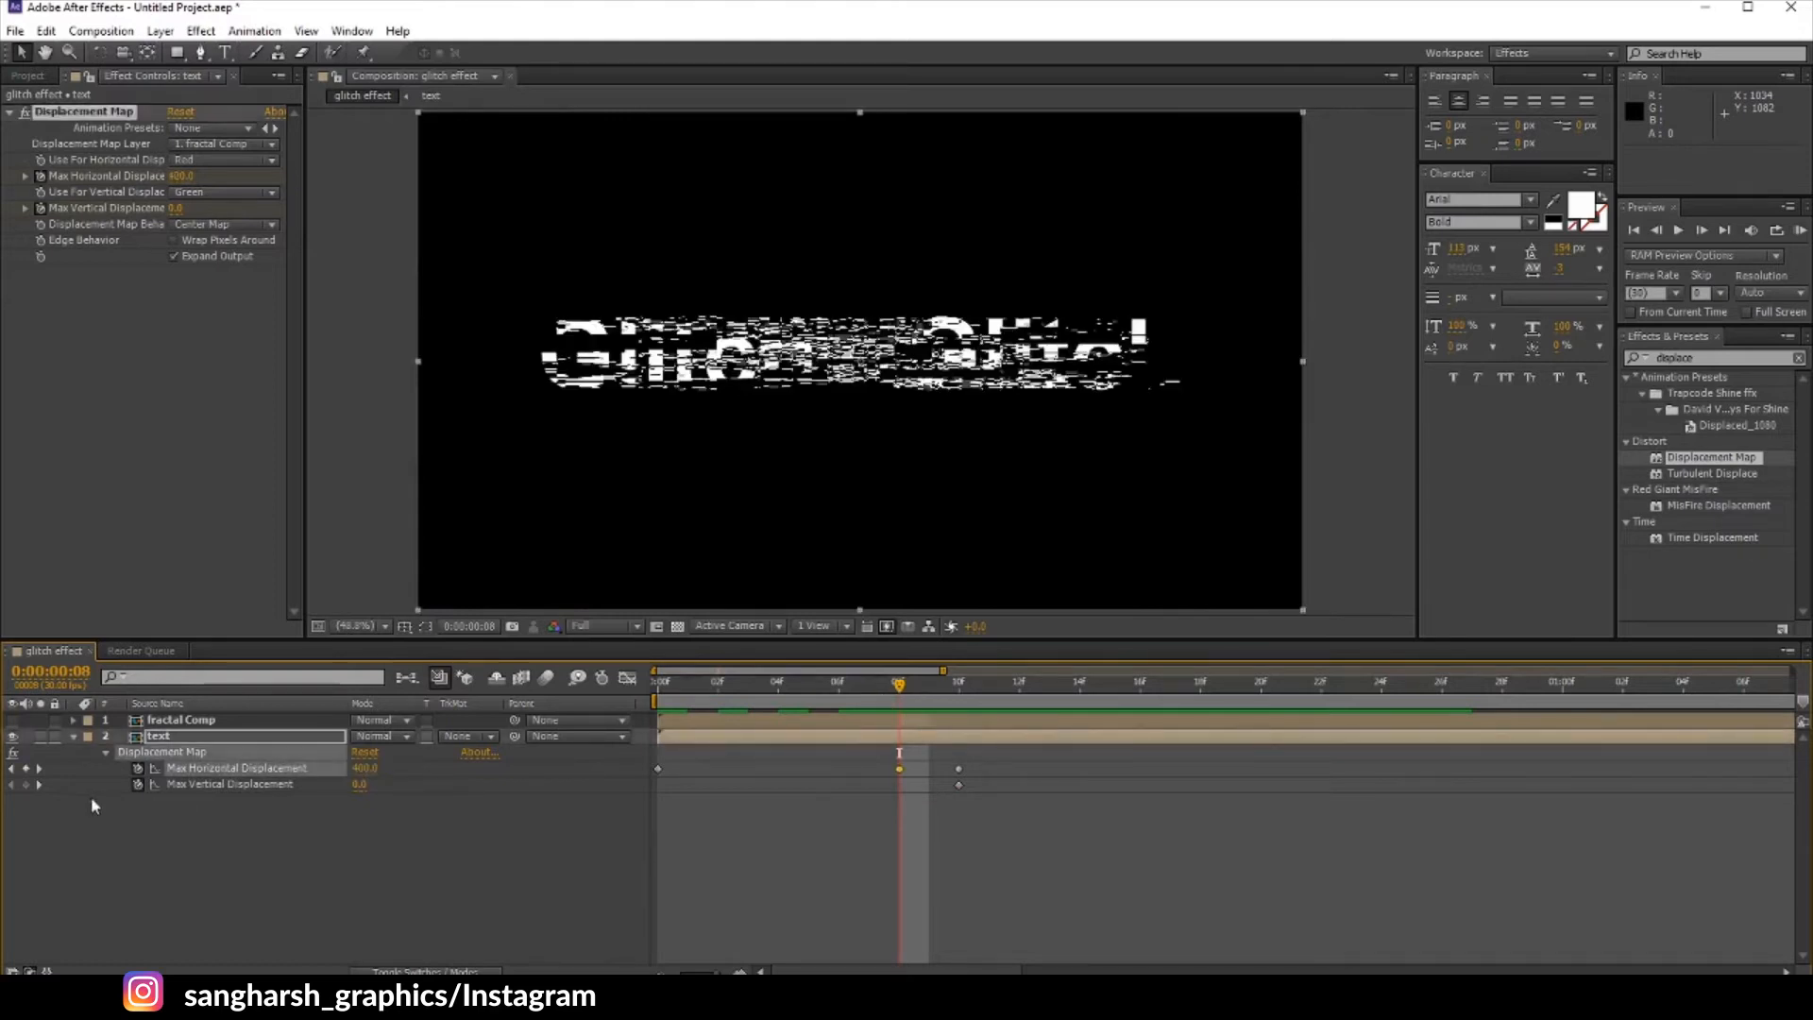
{"action": "left_click", "coordinate": [26, 784]}
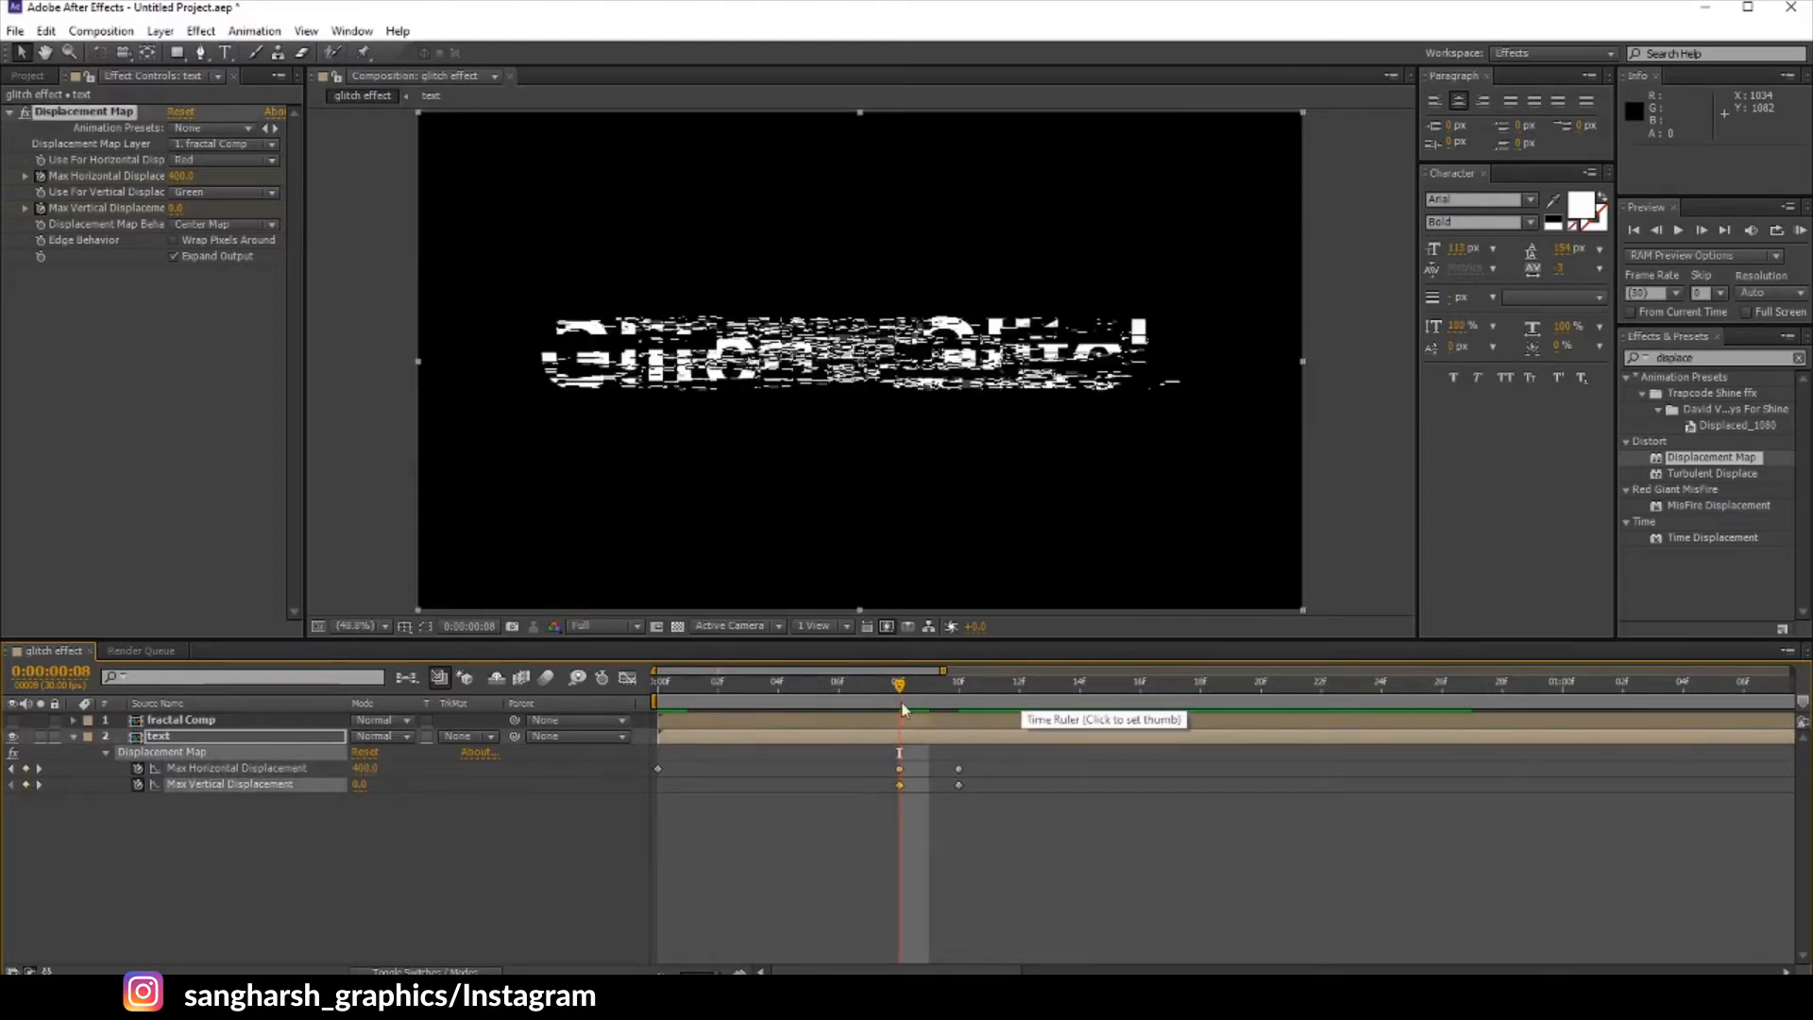
Step: Move the horizontal and vertical displacement keyframes at frame 8 back to frame 7
{"action": "left_click_drag", "start_coordinate": [902, 687], "coordinate": [932, 687]}
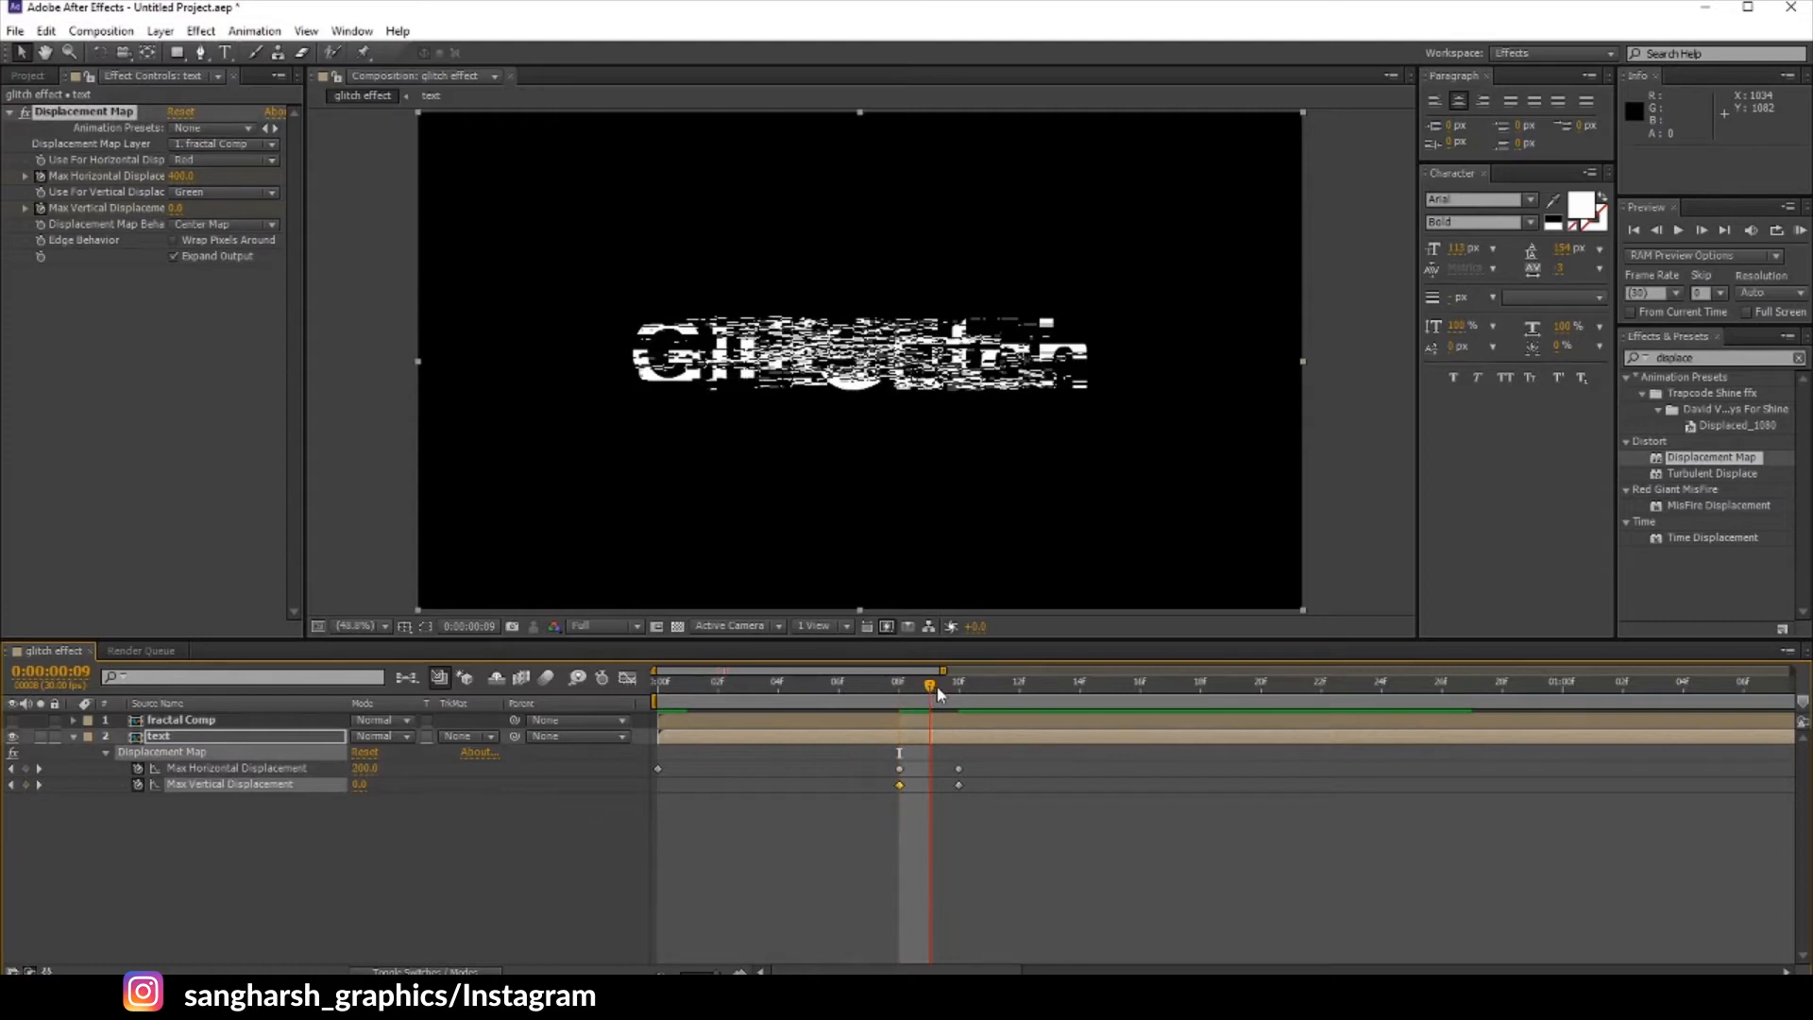
{"action": "left_click", "coordinate": [899, 767], "text": "shift"}
{"action": "left_click_drag", "start_coordinate": [899, 782], "coordinate": [881, 779]}
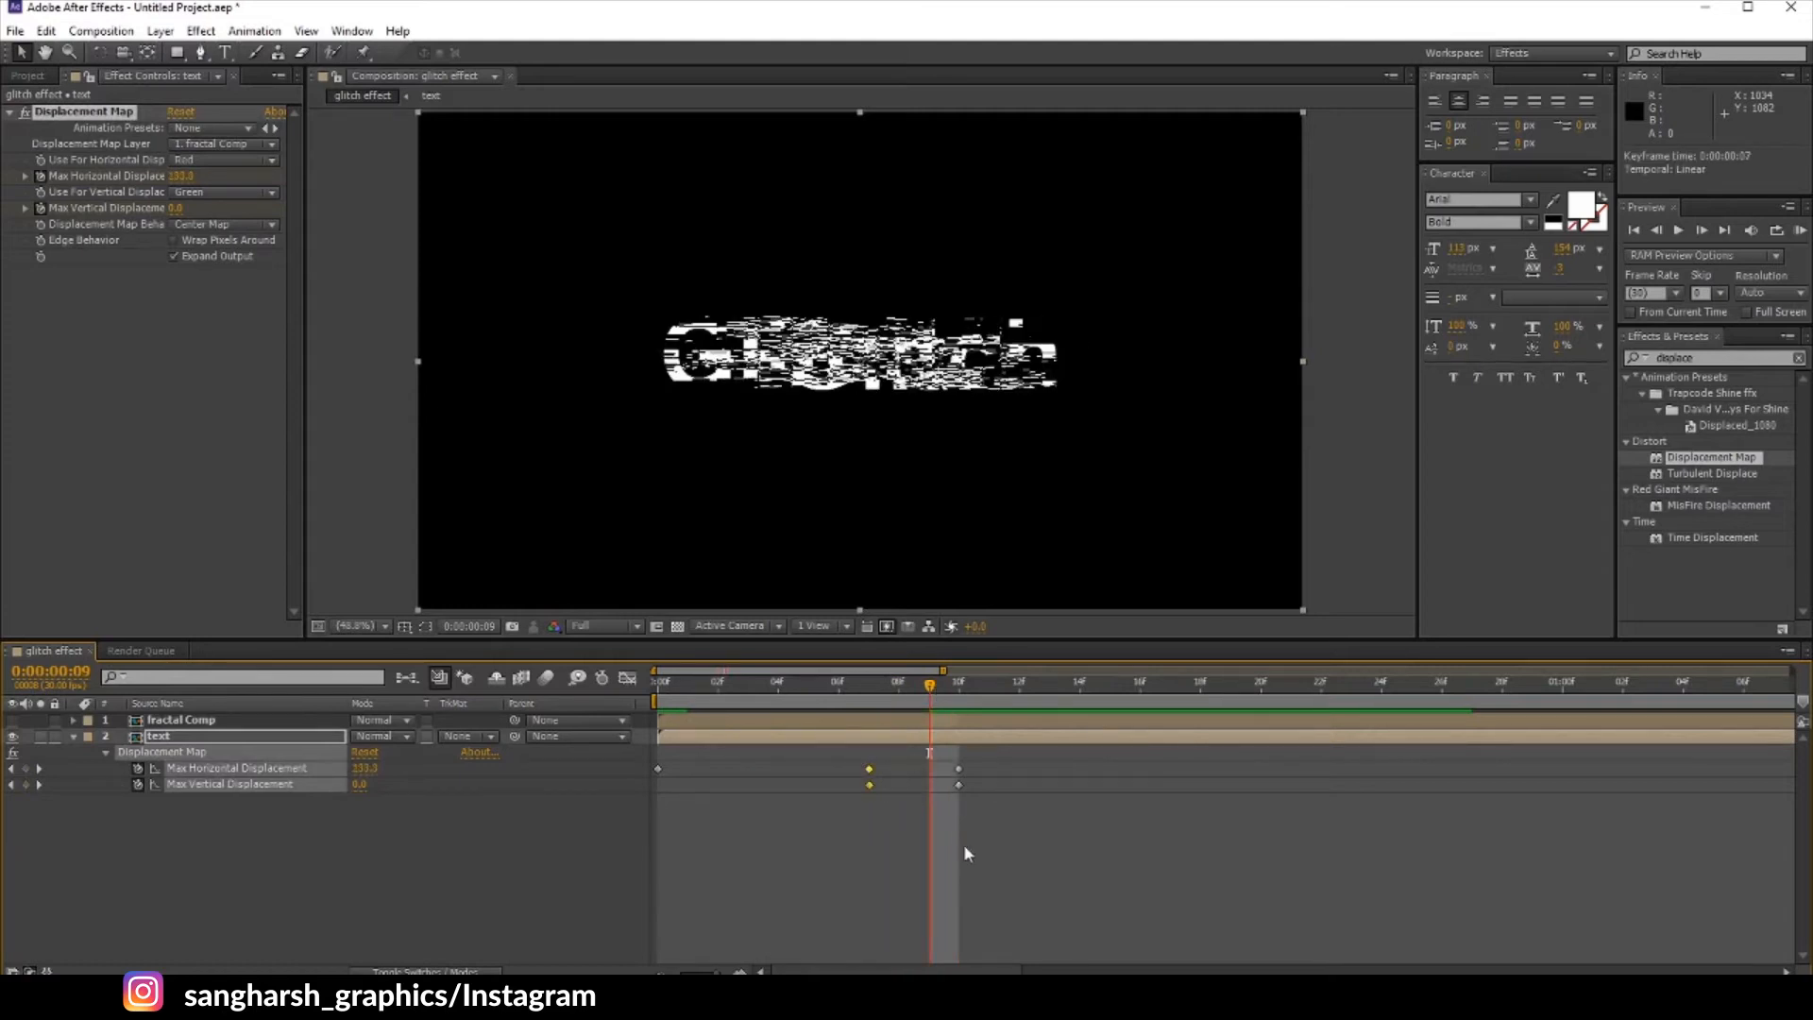
{"action": "left_click", "coordinate": [435, 843]}
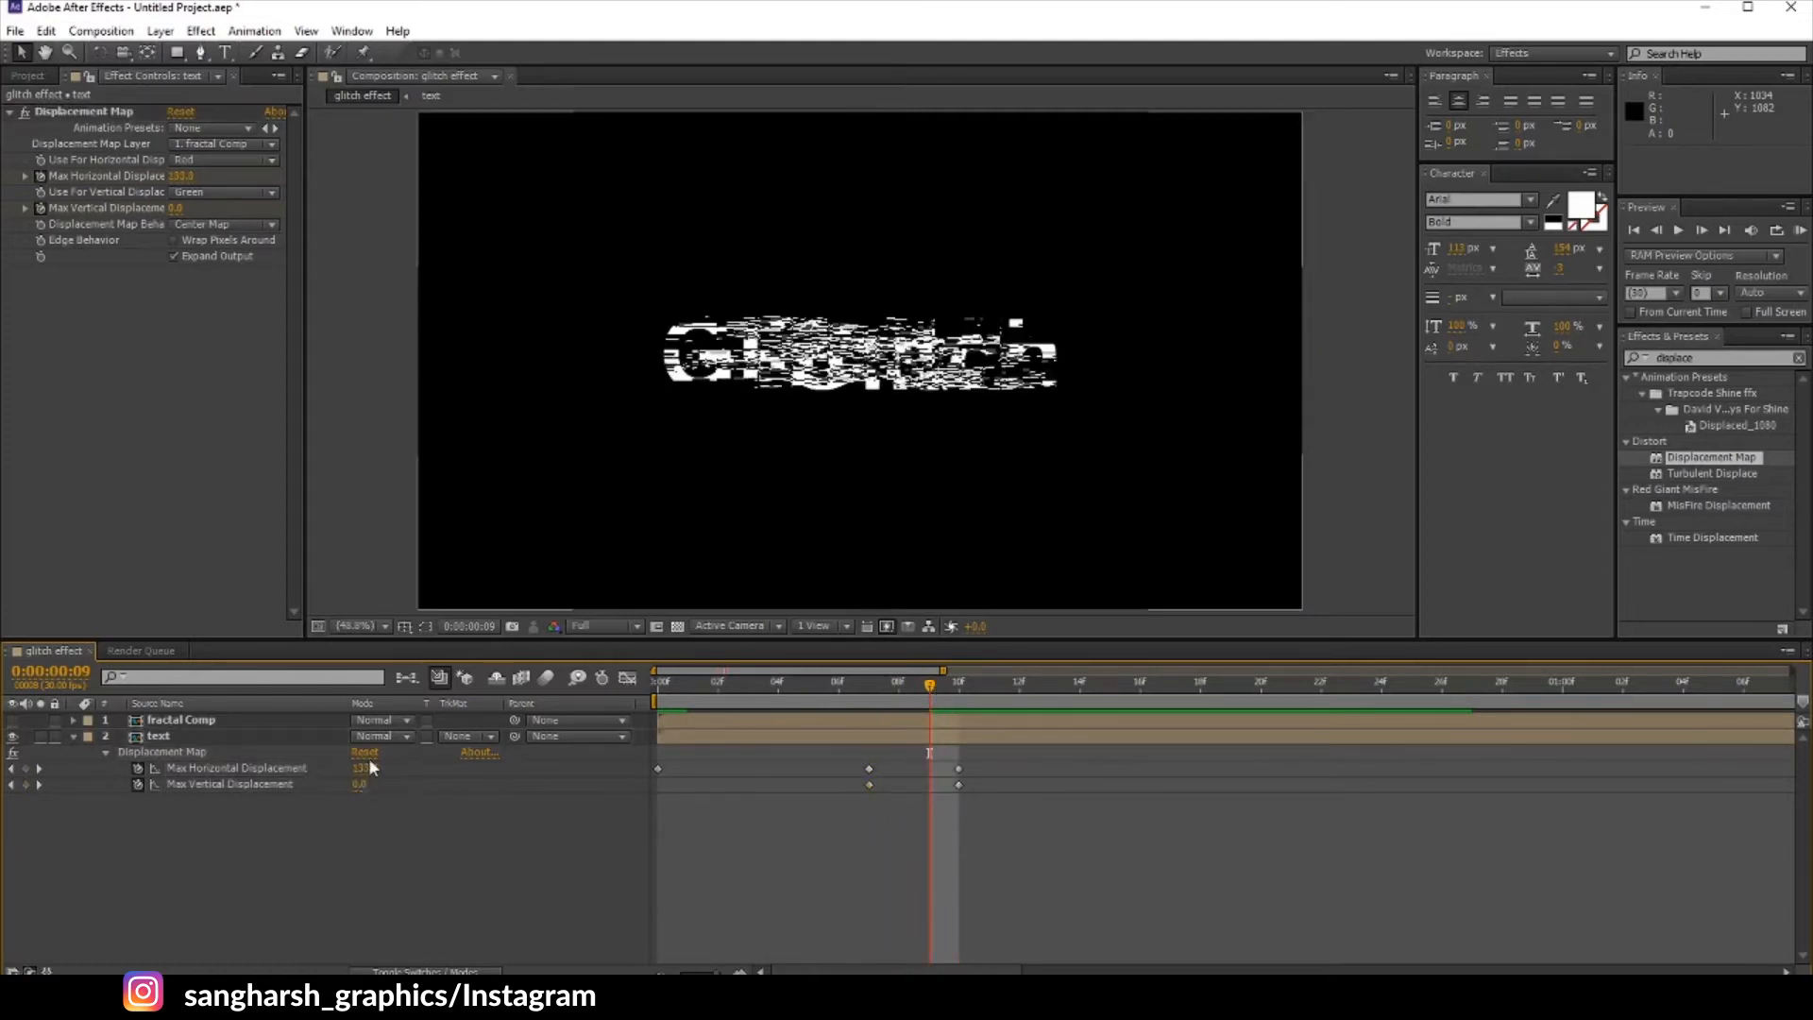
Step: At frame 9, set the text layer's maximum vertical displacement to 30
{"action": "mouse_move", "coordinate": [364, 792]}
{"action": "left_mouse_down"}
{"action": "mouse_move", "coordinate": [457, 794]}
{"action": "mouse_move", "coordinate": [368, 791]}
{"action": "left_mouse_up"}
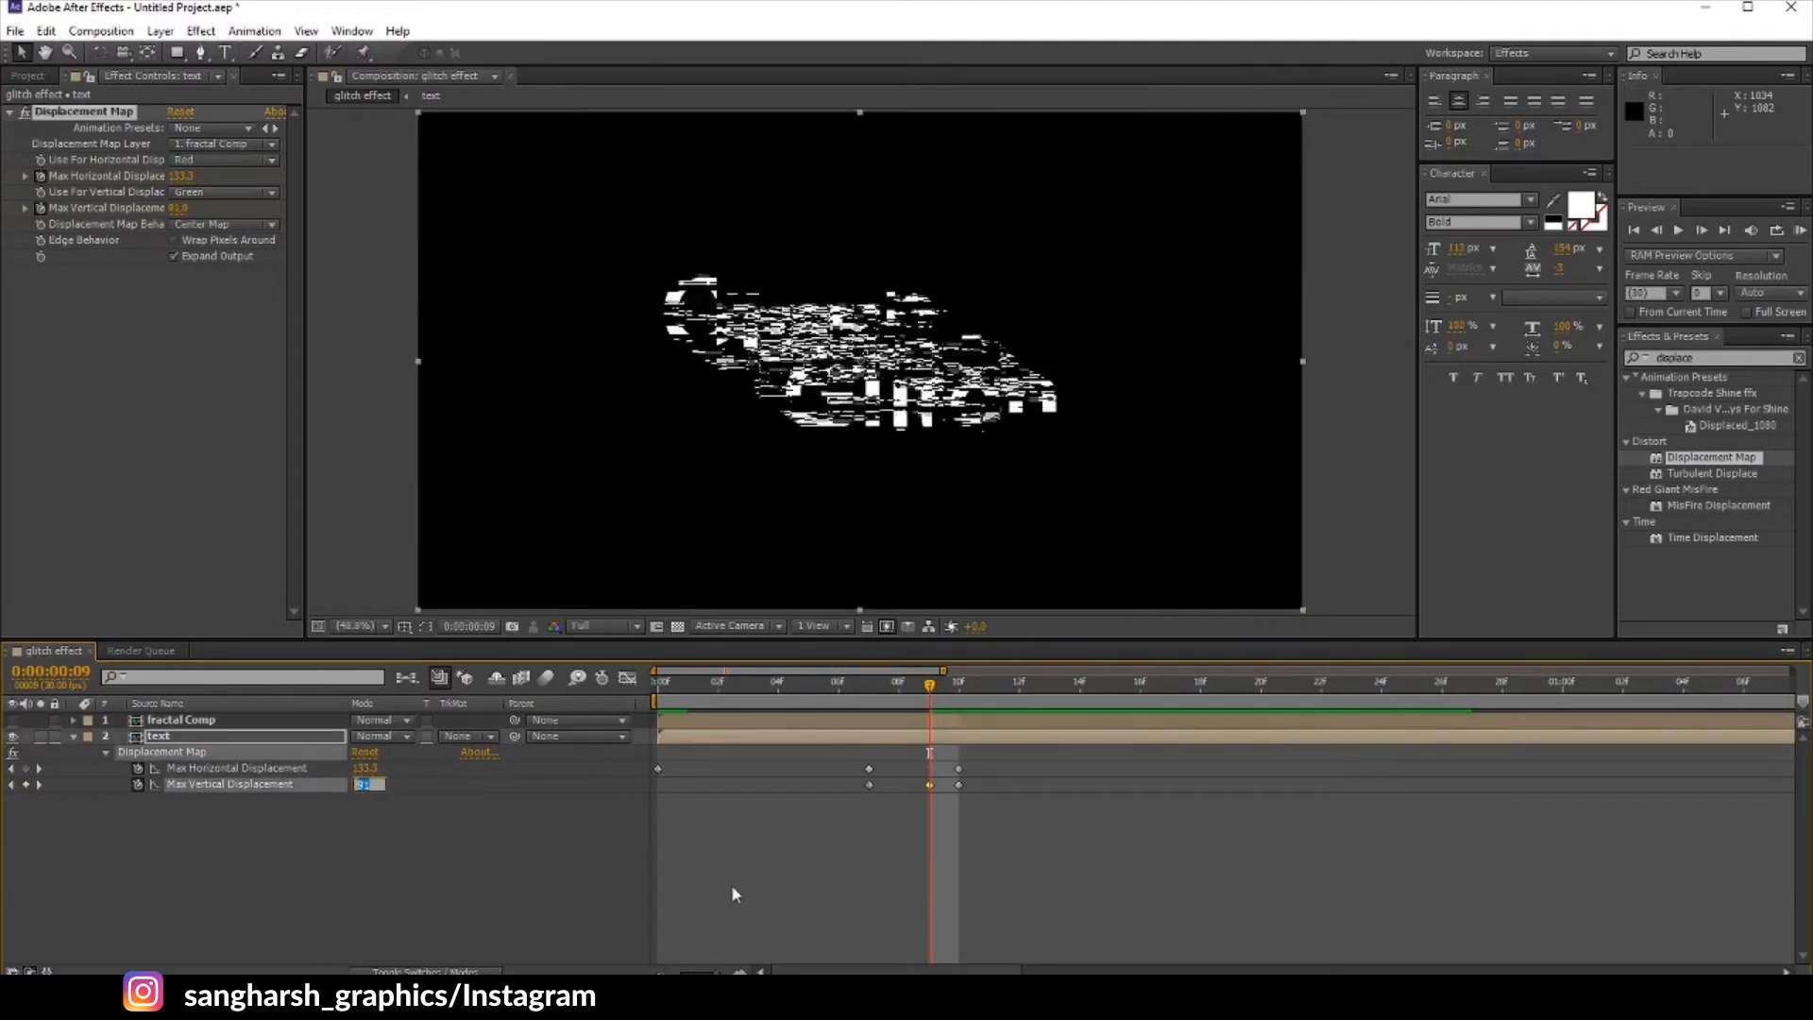
{"action": "left_click", "coordinate": [362, 786]}
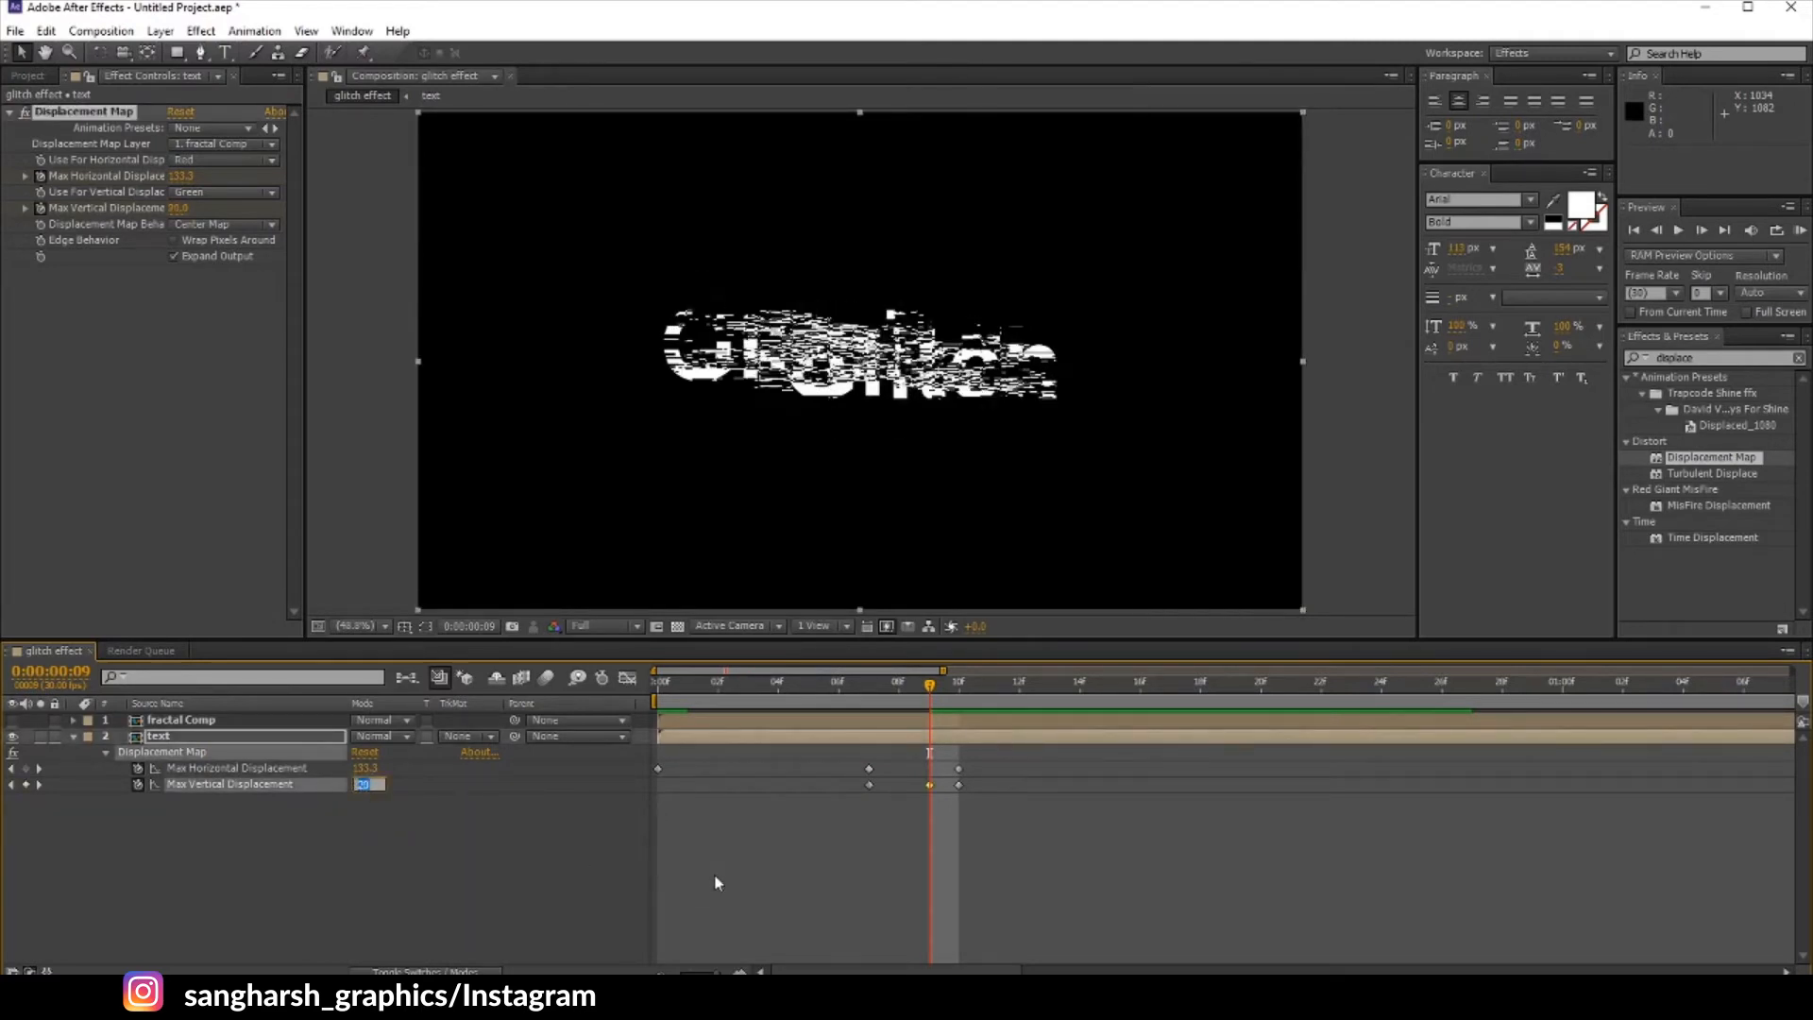
{"action": "type", "text": "30"}
{"action": "key", "text": "Return"}
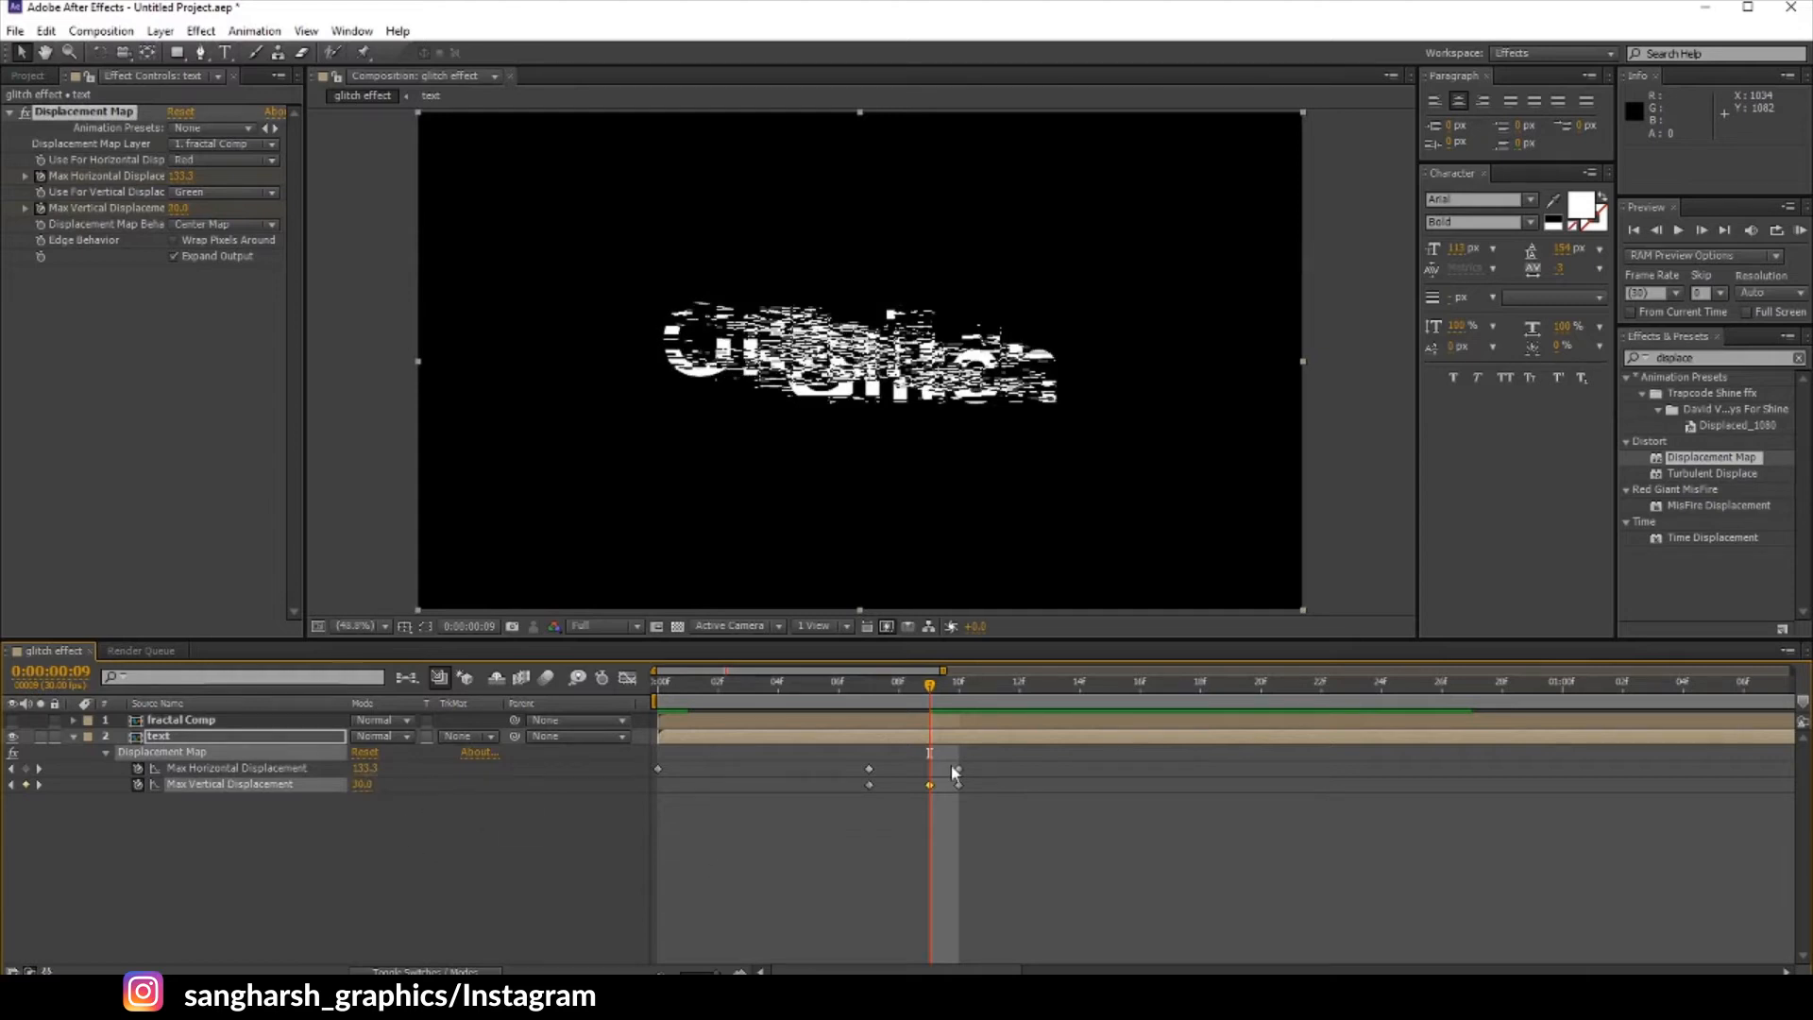
Step: Move the horizontal displacement keyframes at frames 10 and 7 to frames 11 and 6, and preview the animation
{"action": "left_click_drag", "start_coordinate": [961, 770], "coordinate": [988, 769]}
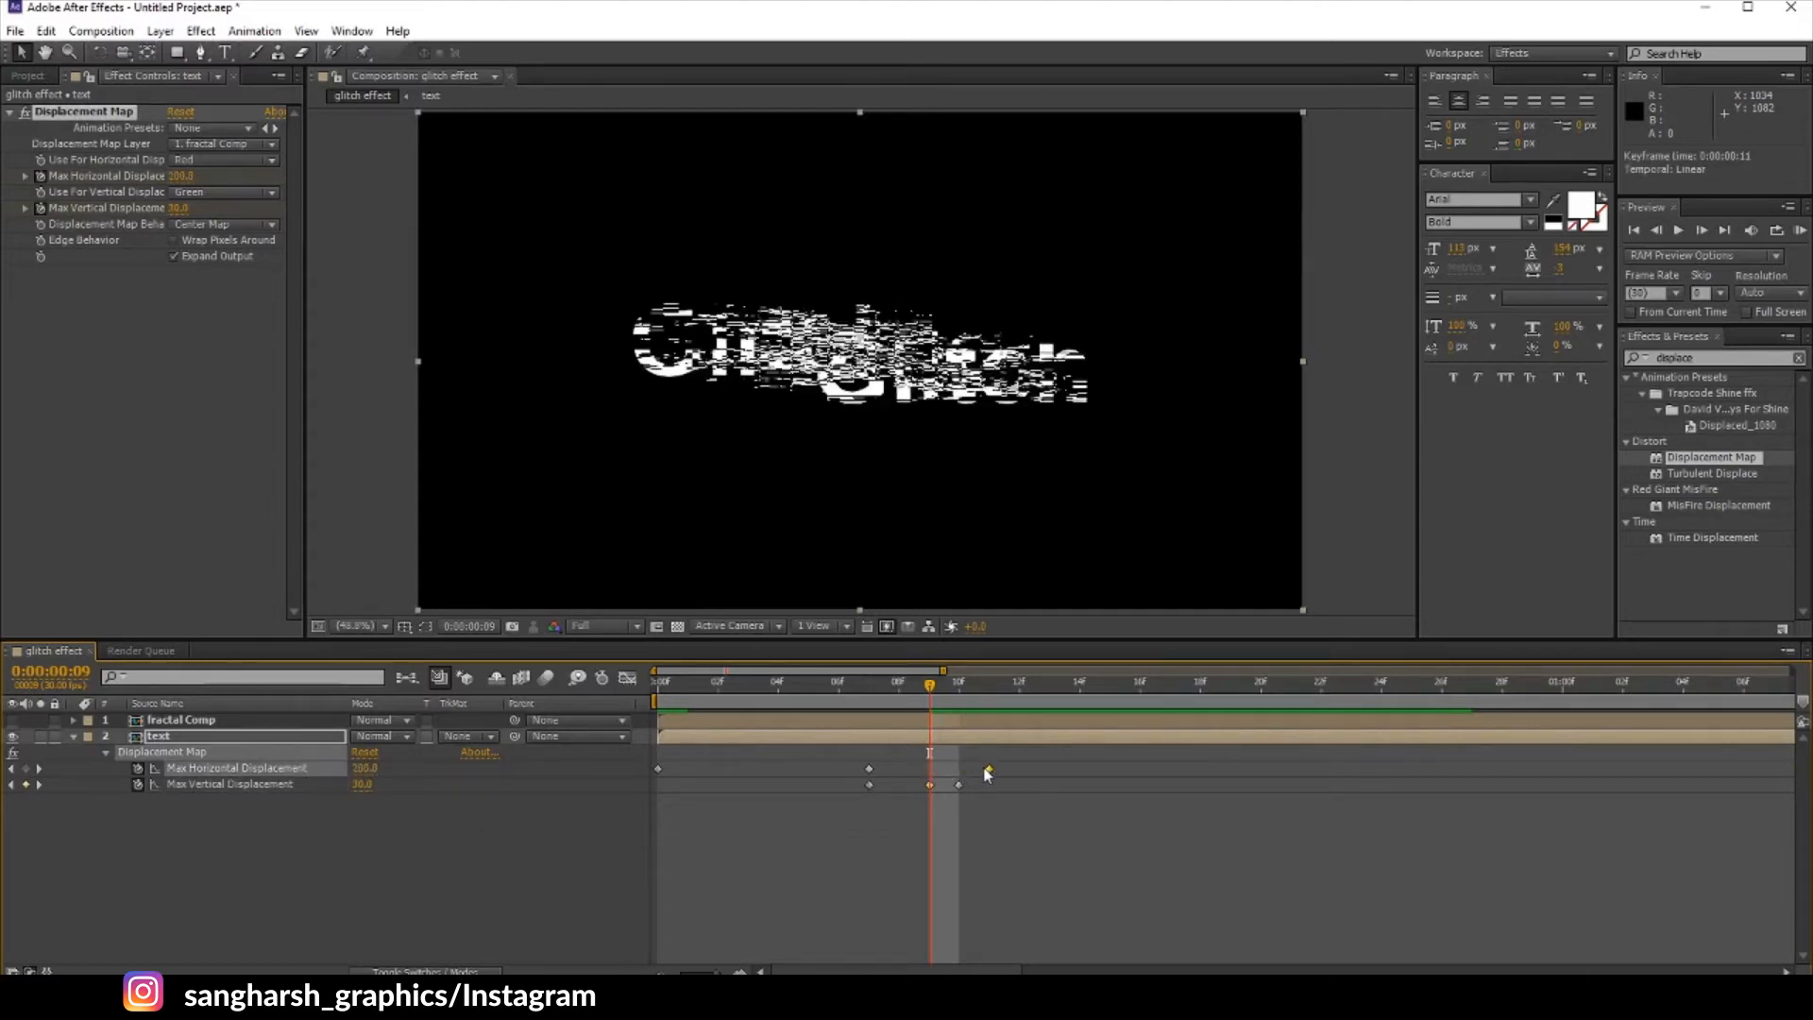
{"action": "left_click_drag", "start_coordinate": [867, 769], "coordinate": [840, 770]}
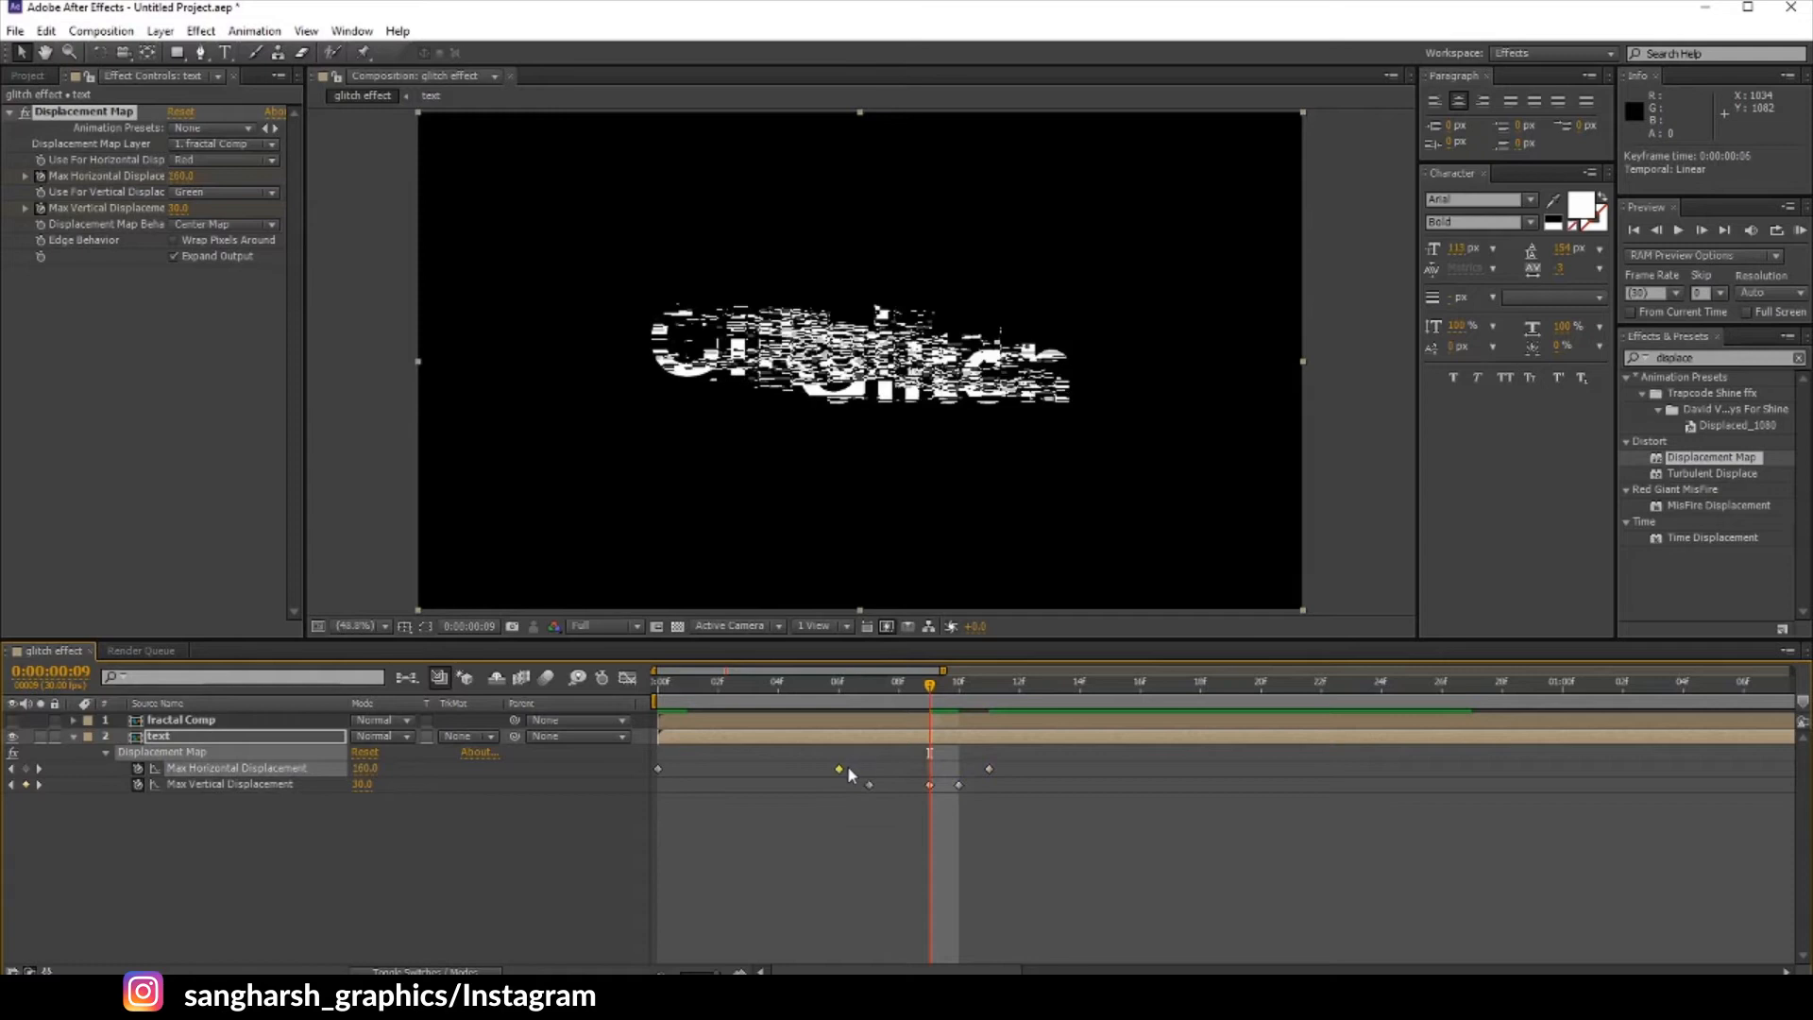
{"action": "mouse_move", "coordinate": [930, 697]}
{"action": "left_mouse_down"}
{"action": "mouse_move", "coordinate": [756, 696]}
{"action": "mouse_move", "coordinate": [1035, 717]}
{"action": "mouse_move", "coordinate": [959, 704]}
{"action": "left_mouse_up"}
{"action": "left_click_drag", "start_coordinate": [810, 735], "coordinate": [457, 753]}
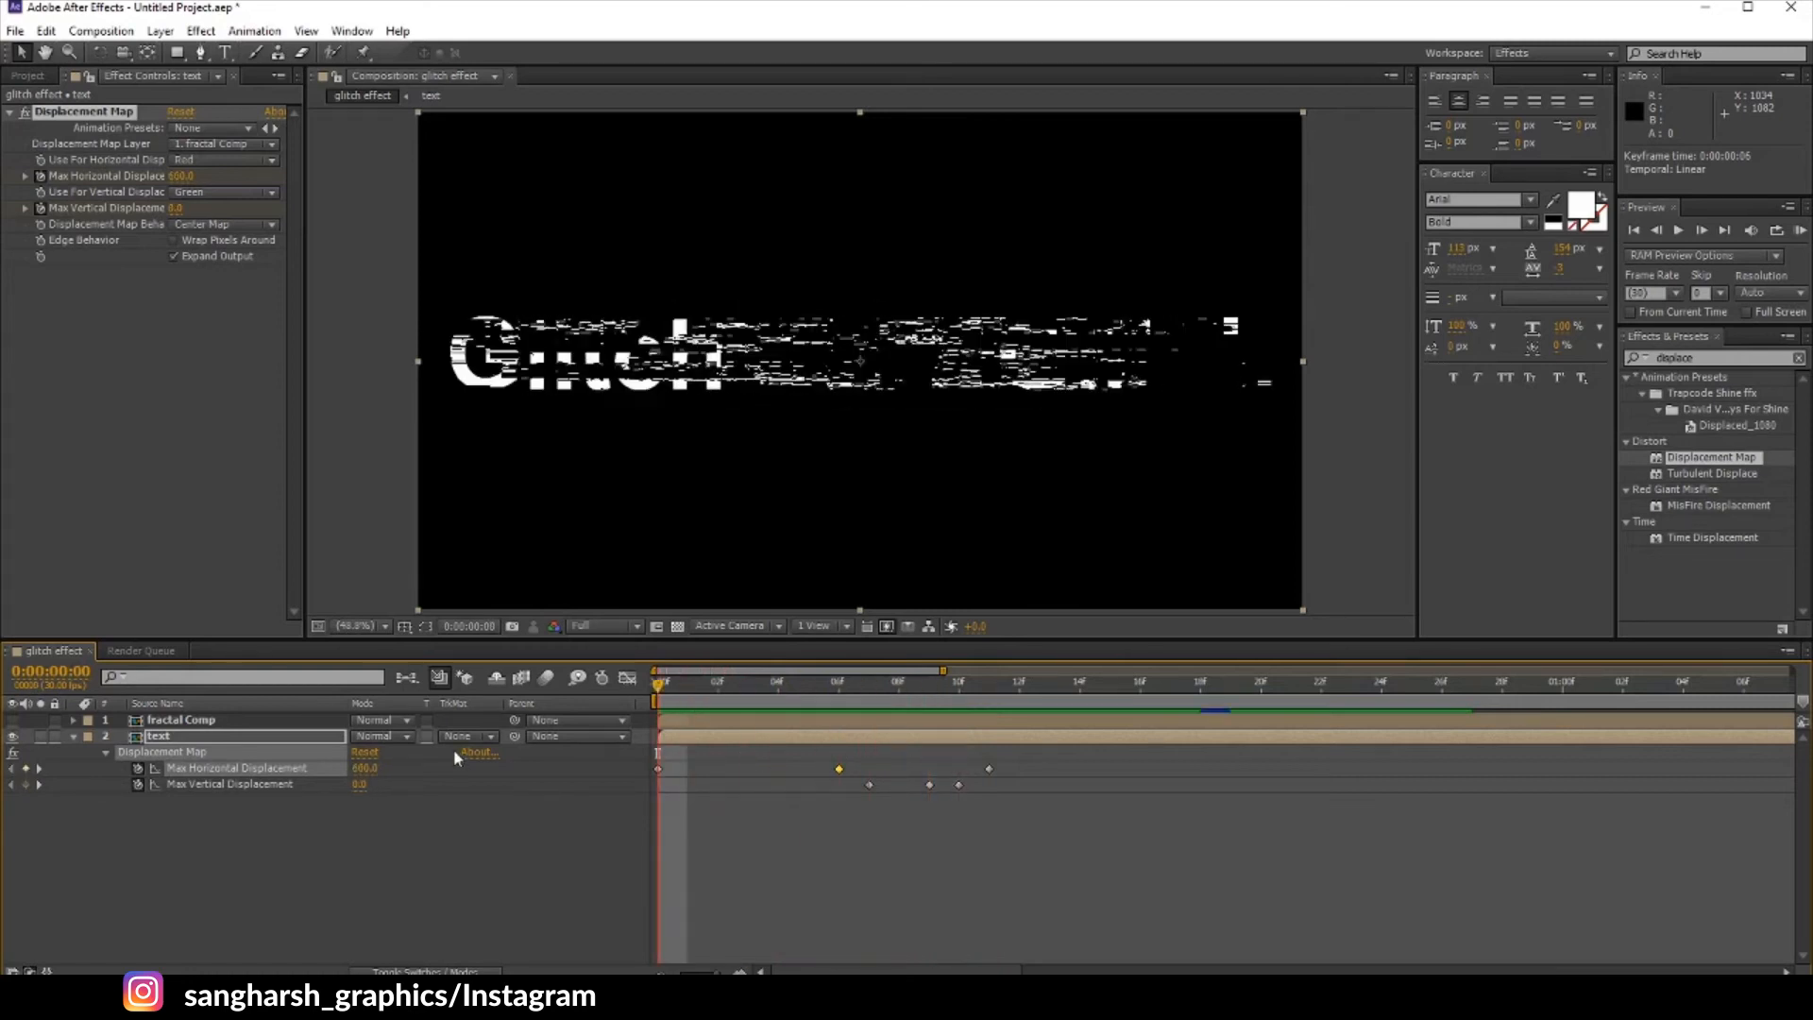
{"action": "key", "text": "space"}
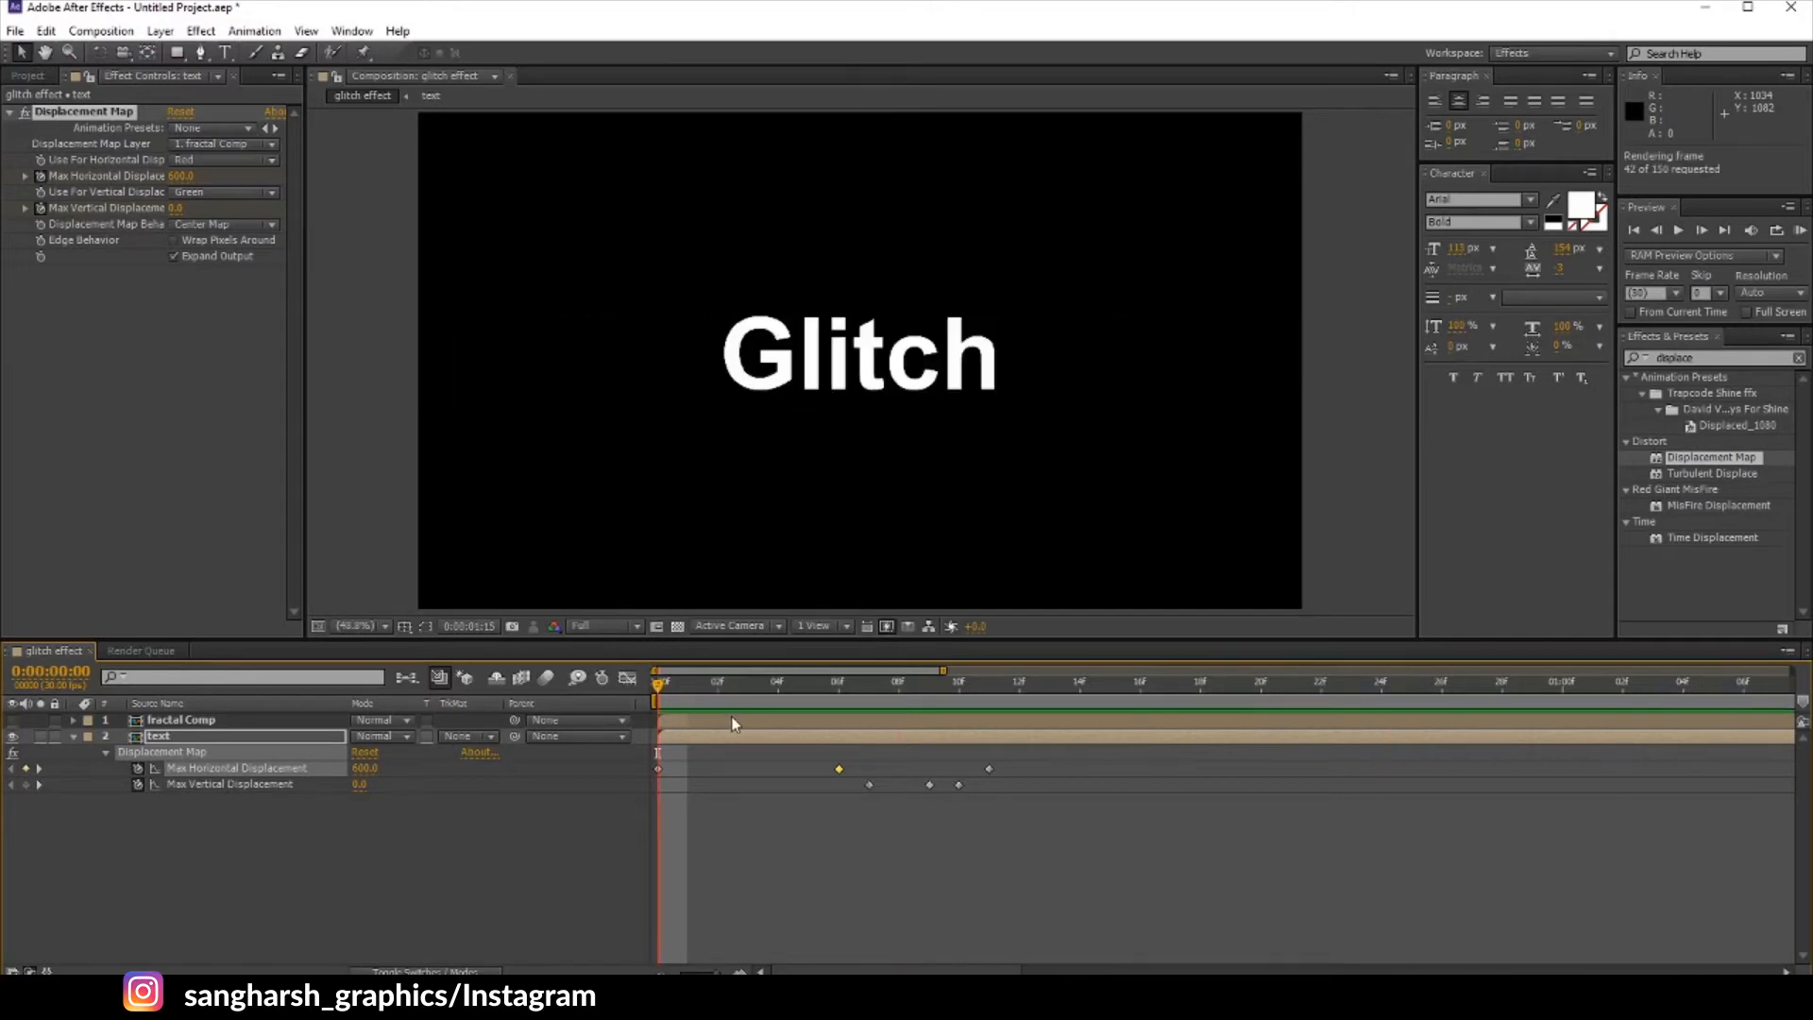
{"action": "key", "text": "space"}
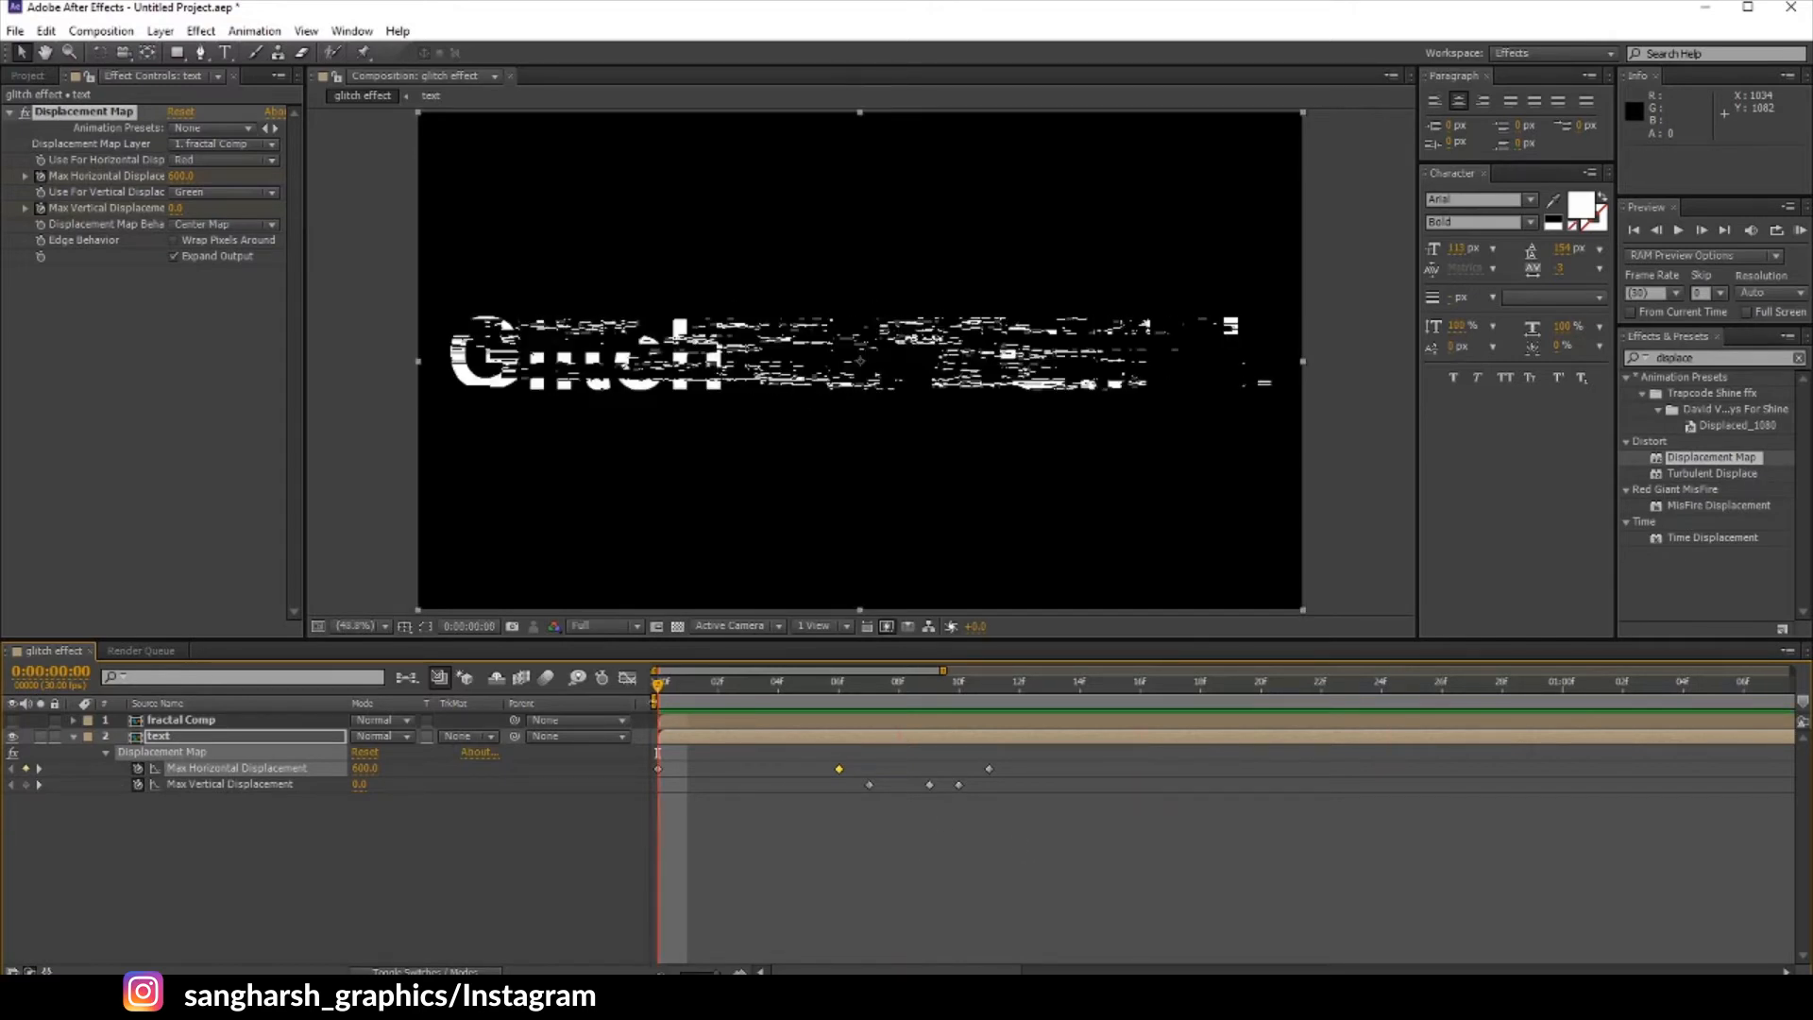
Step: Set the maximum vertical displacement keyframe at frame 9 to 20
{"action": "left_click_drag", "start_coordinate": [664, 696], "coordinate": [916, 728]}
{"action": "left_click", "coordinate": [363, 784]}
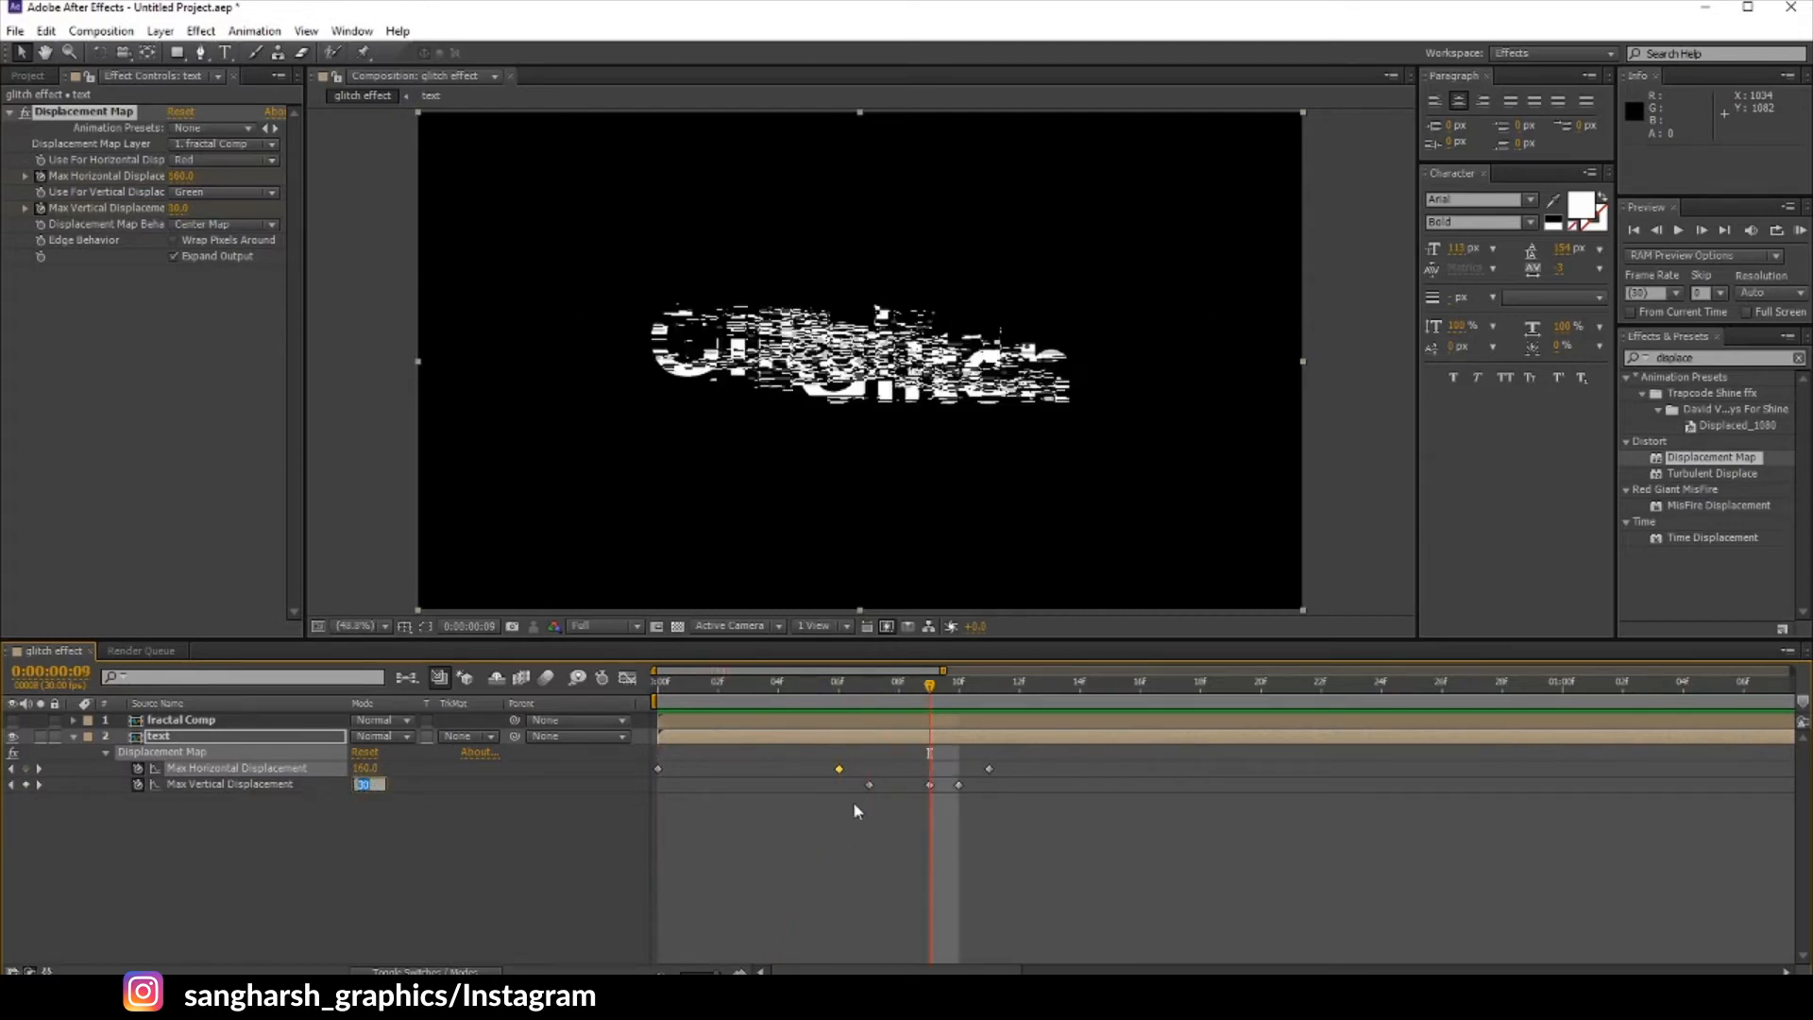
{"action": "type", "text": "20"}
{"action": "key", "text": "Return"}
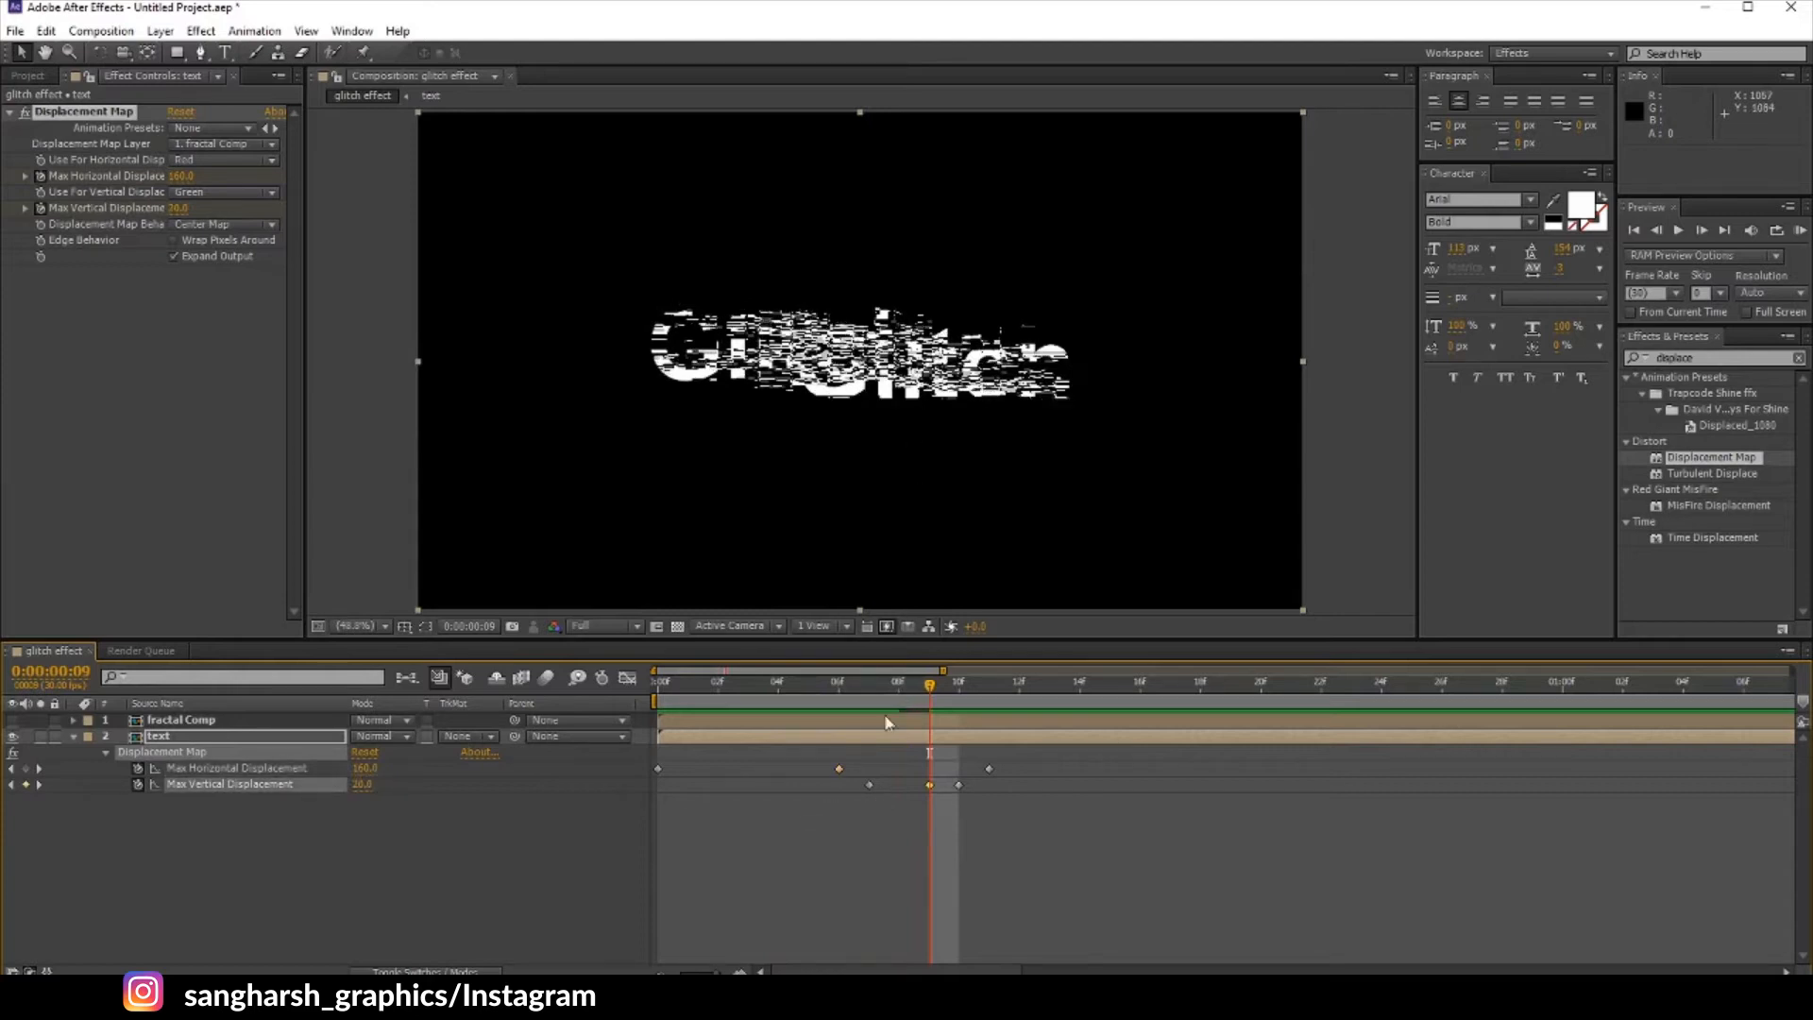
Step: Shift all displacement keyframes after frame 0 six frames later and check the result at frame 15
{"action": "left_click_drag", "start_coordinate": [1109, 843], "coordinate": [1051, 796]}
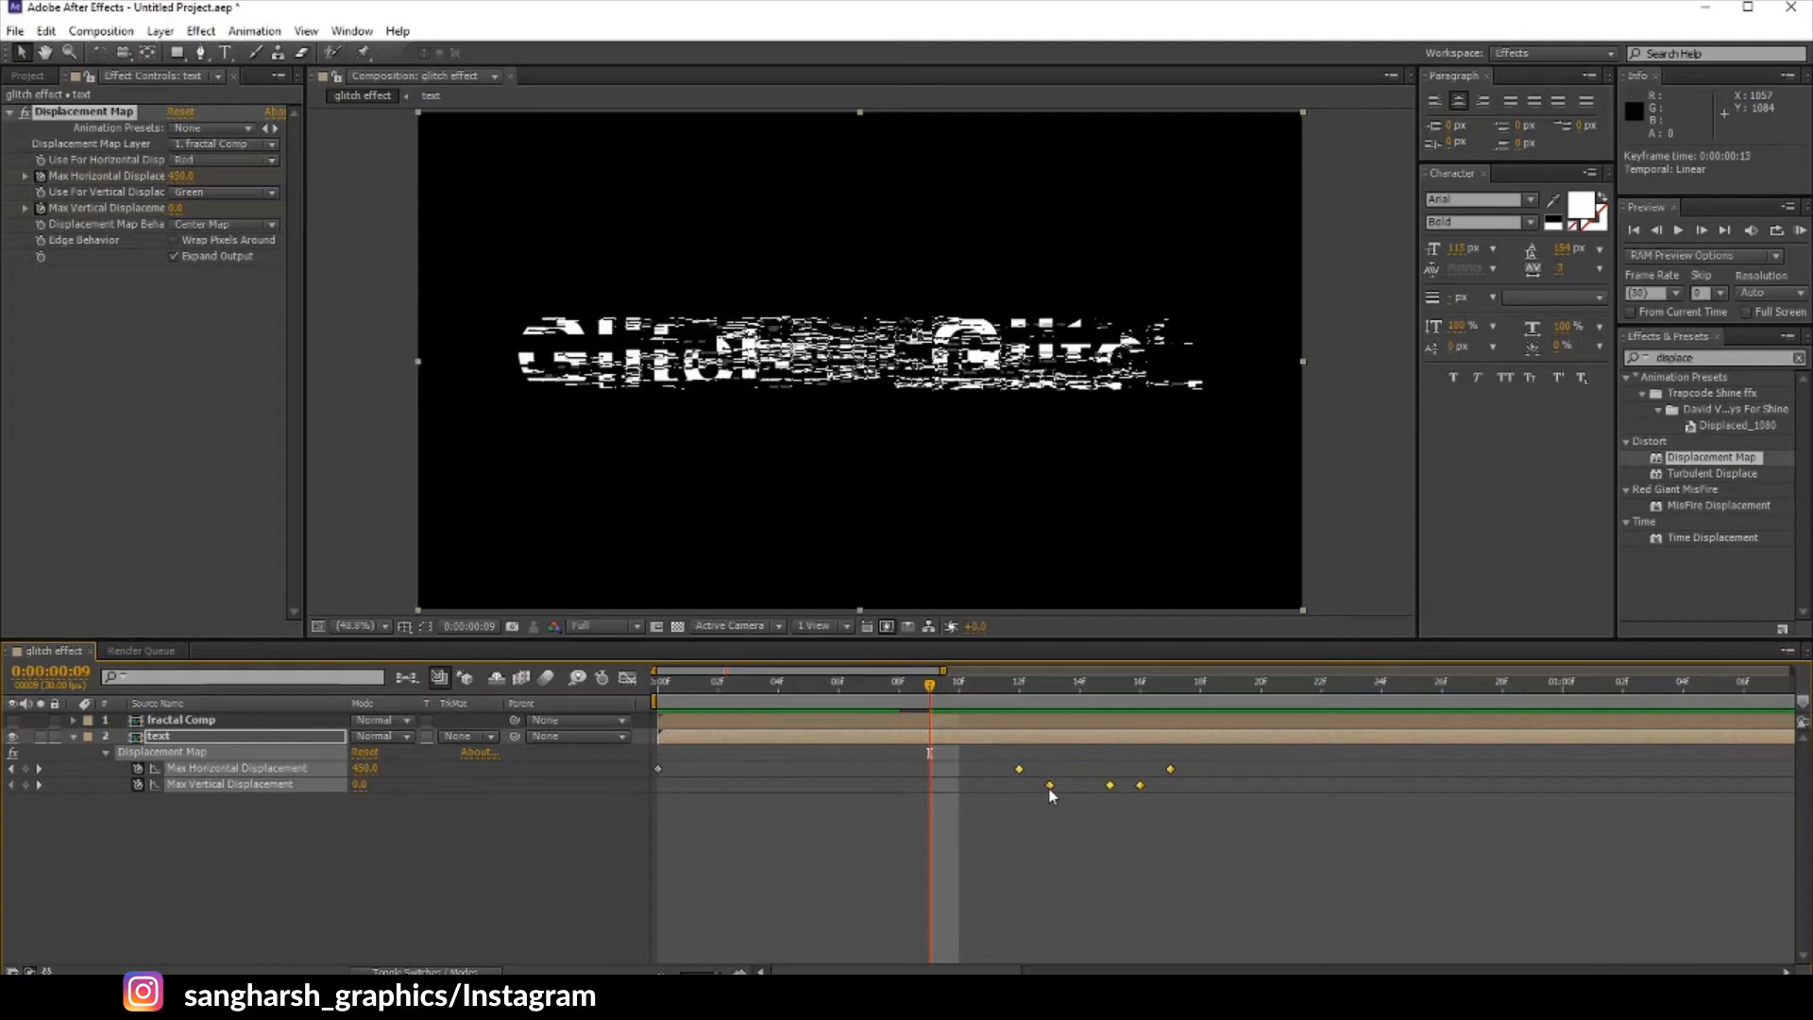
{"action": "left_click", "coordinate": [1112, 702]}
{"action": "left_click", "coordinate": [807, 928]}
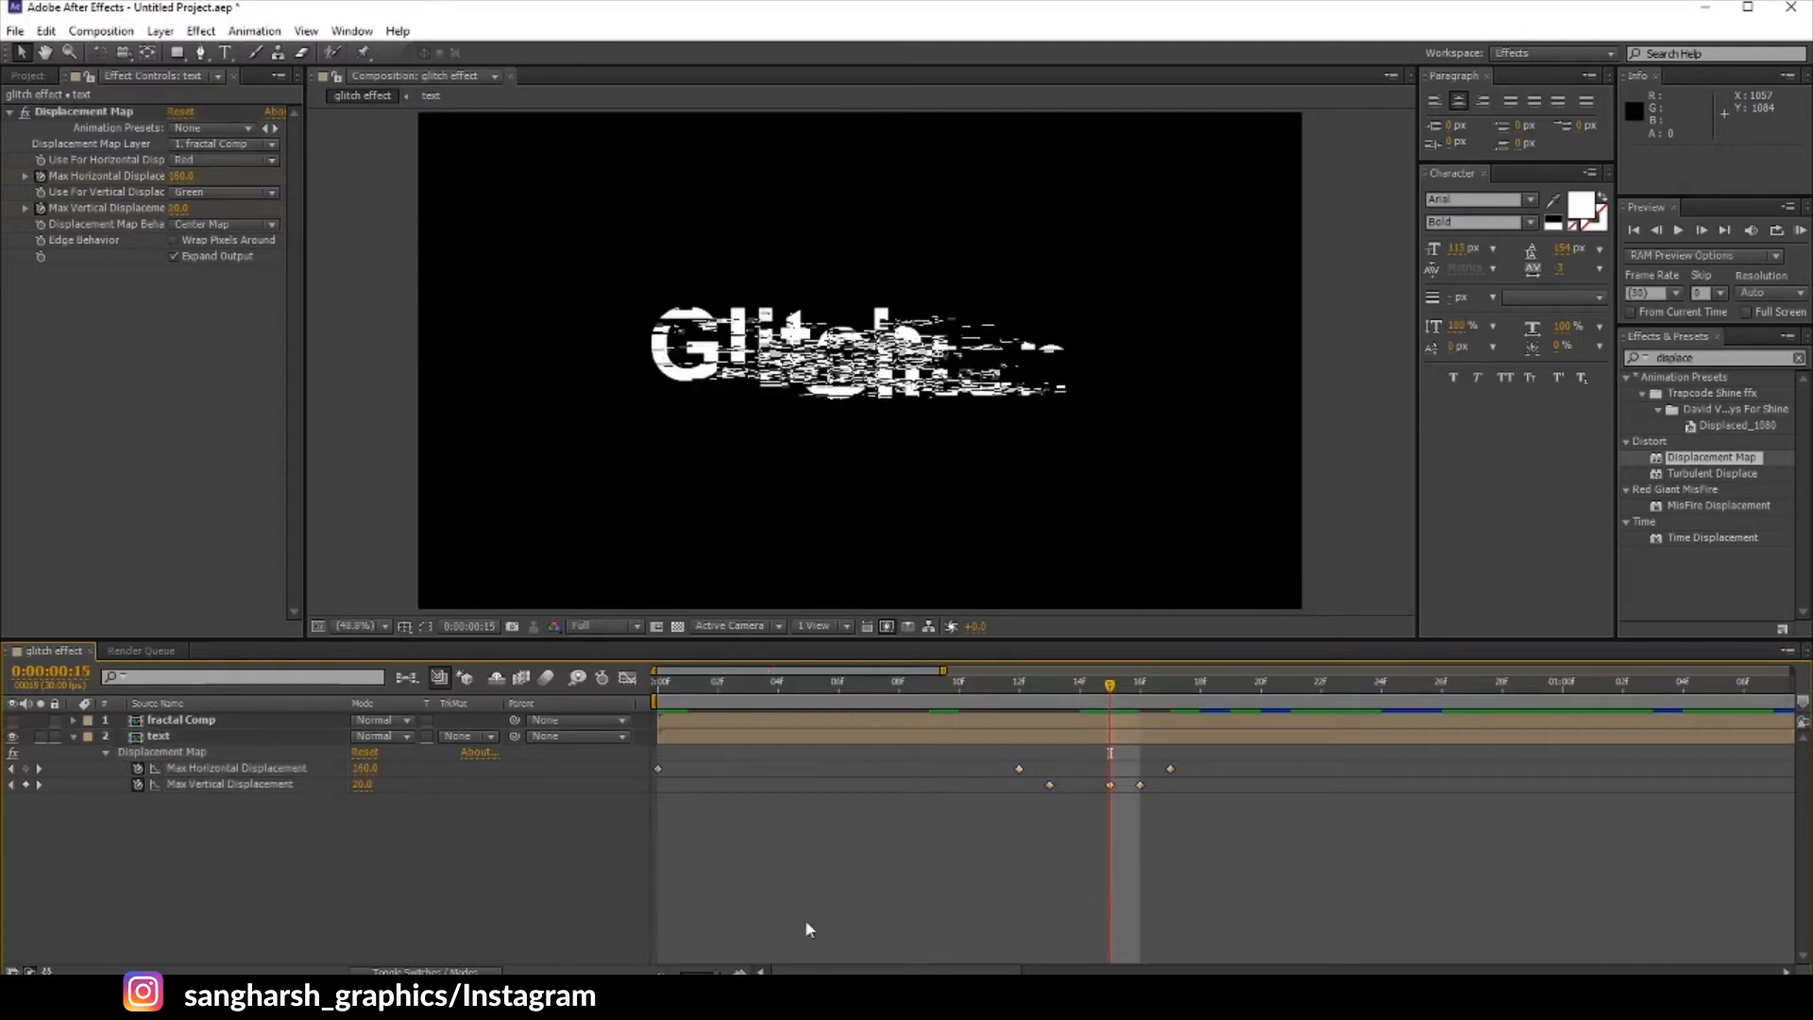
Step: Open the text composition and split the Glitch layer at 2 seconds
{"action": "left_click_drag", "start_coordinate": [943, 671], "coordinate": [1791, 671]}
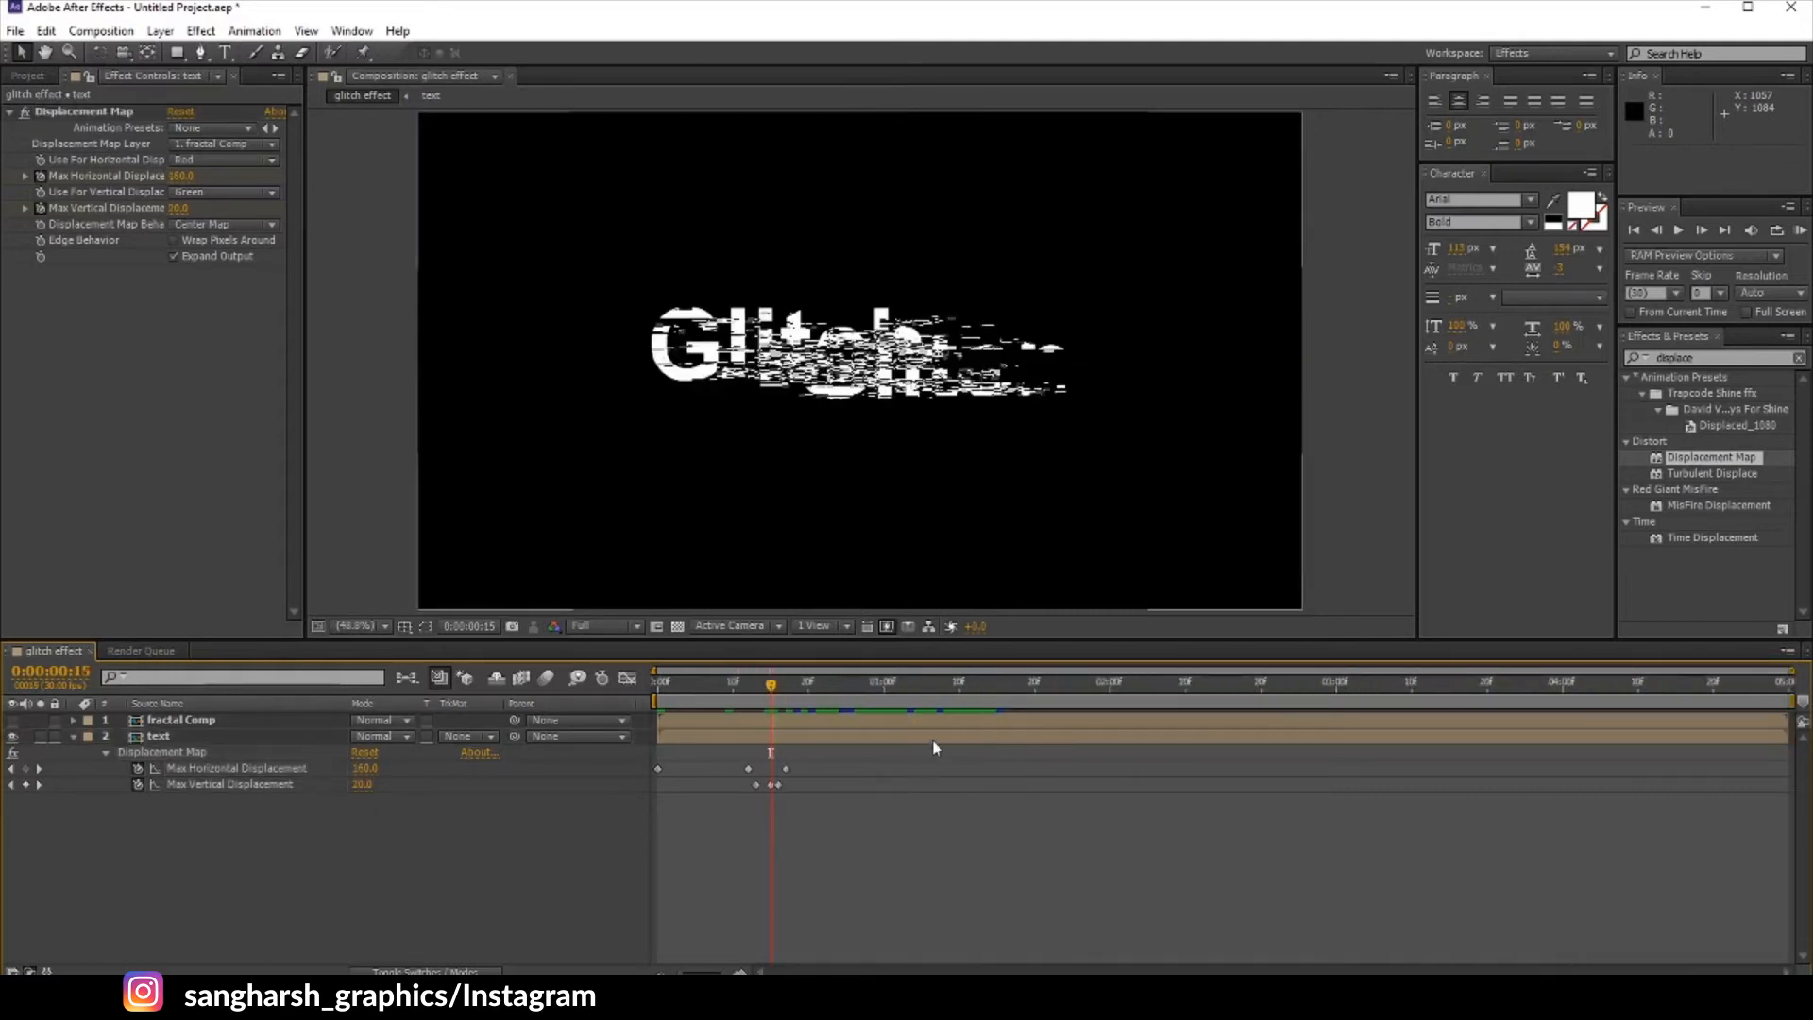
{"action": "double_click", "coordinate": [200, 735]}
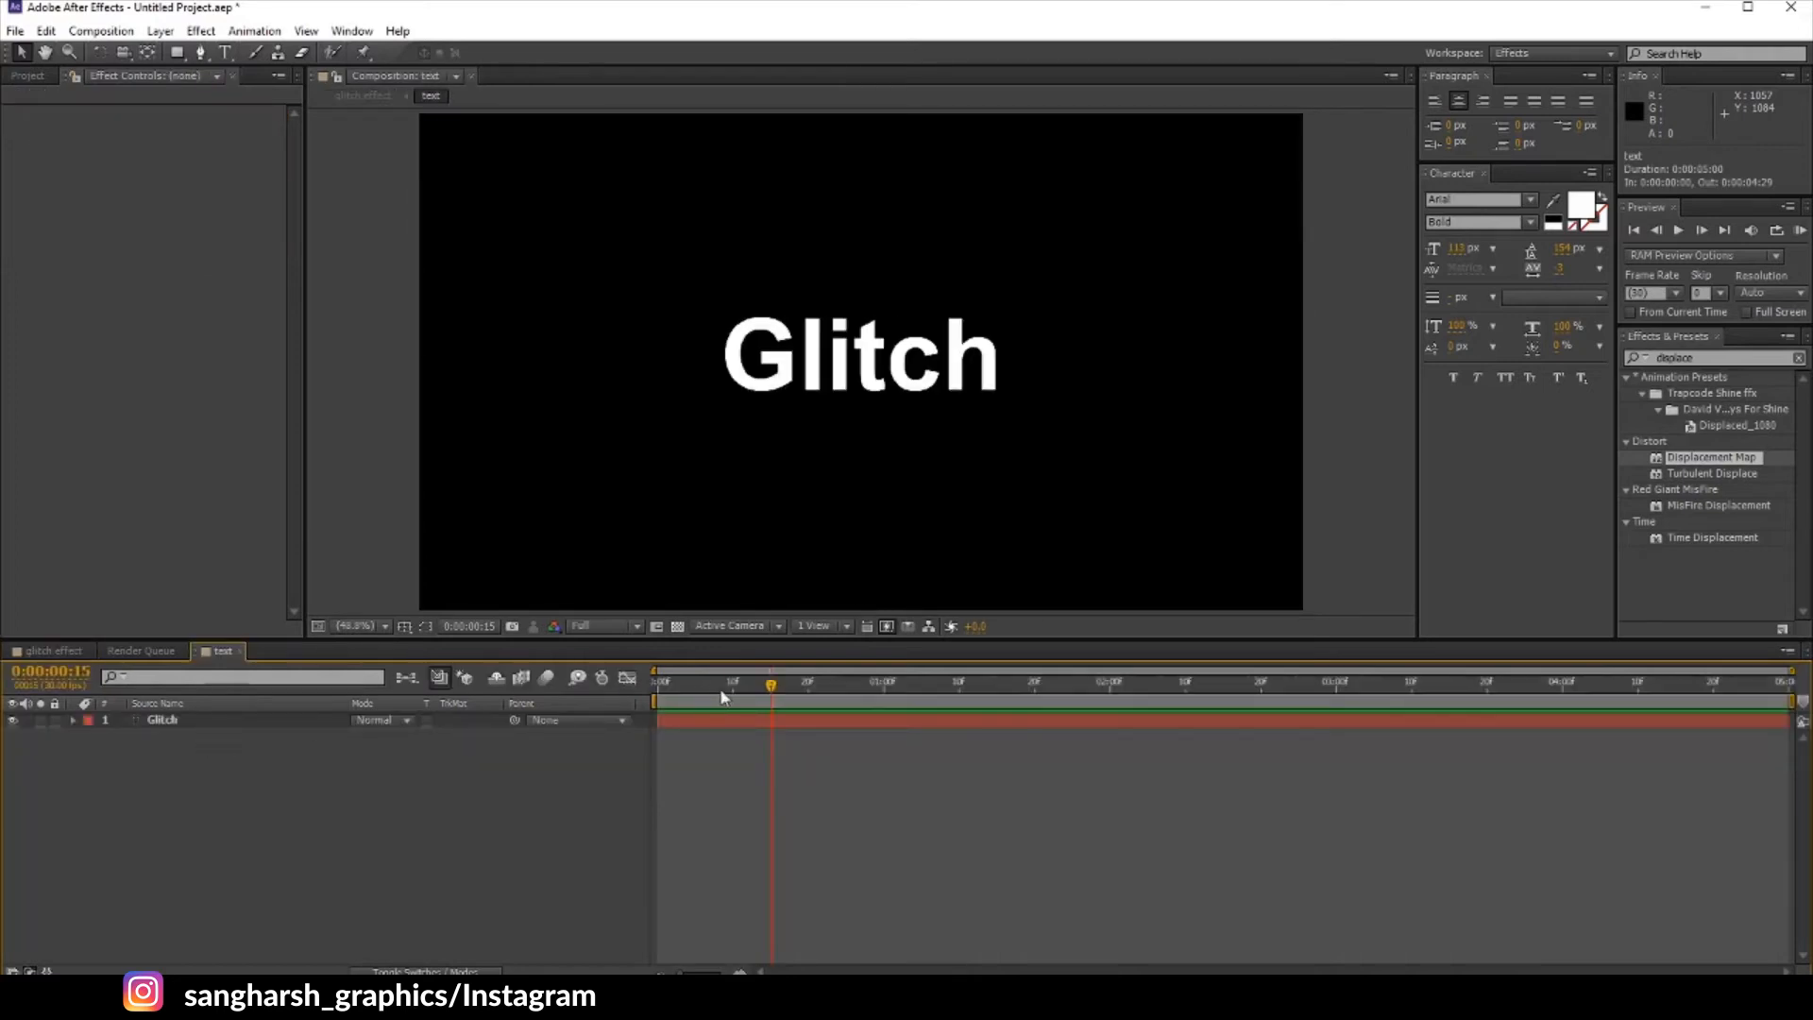
{"action": "left_click_drag", "start_coordinate": [917, 688], "coordinate": [1112, 687]}
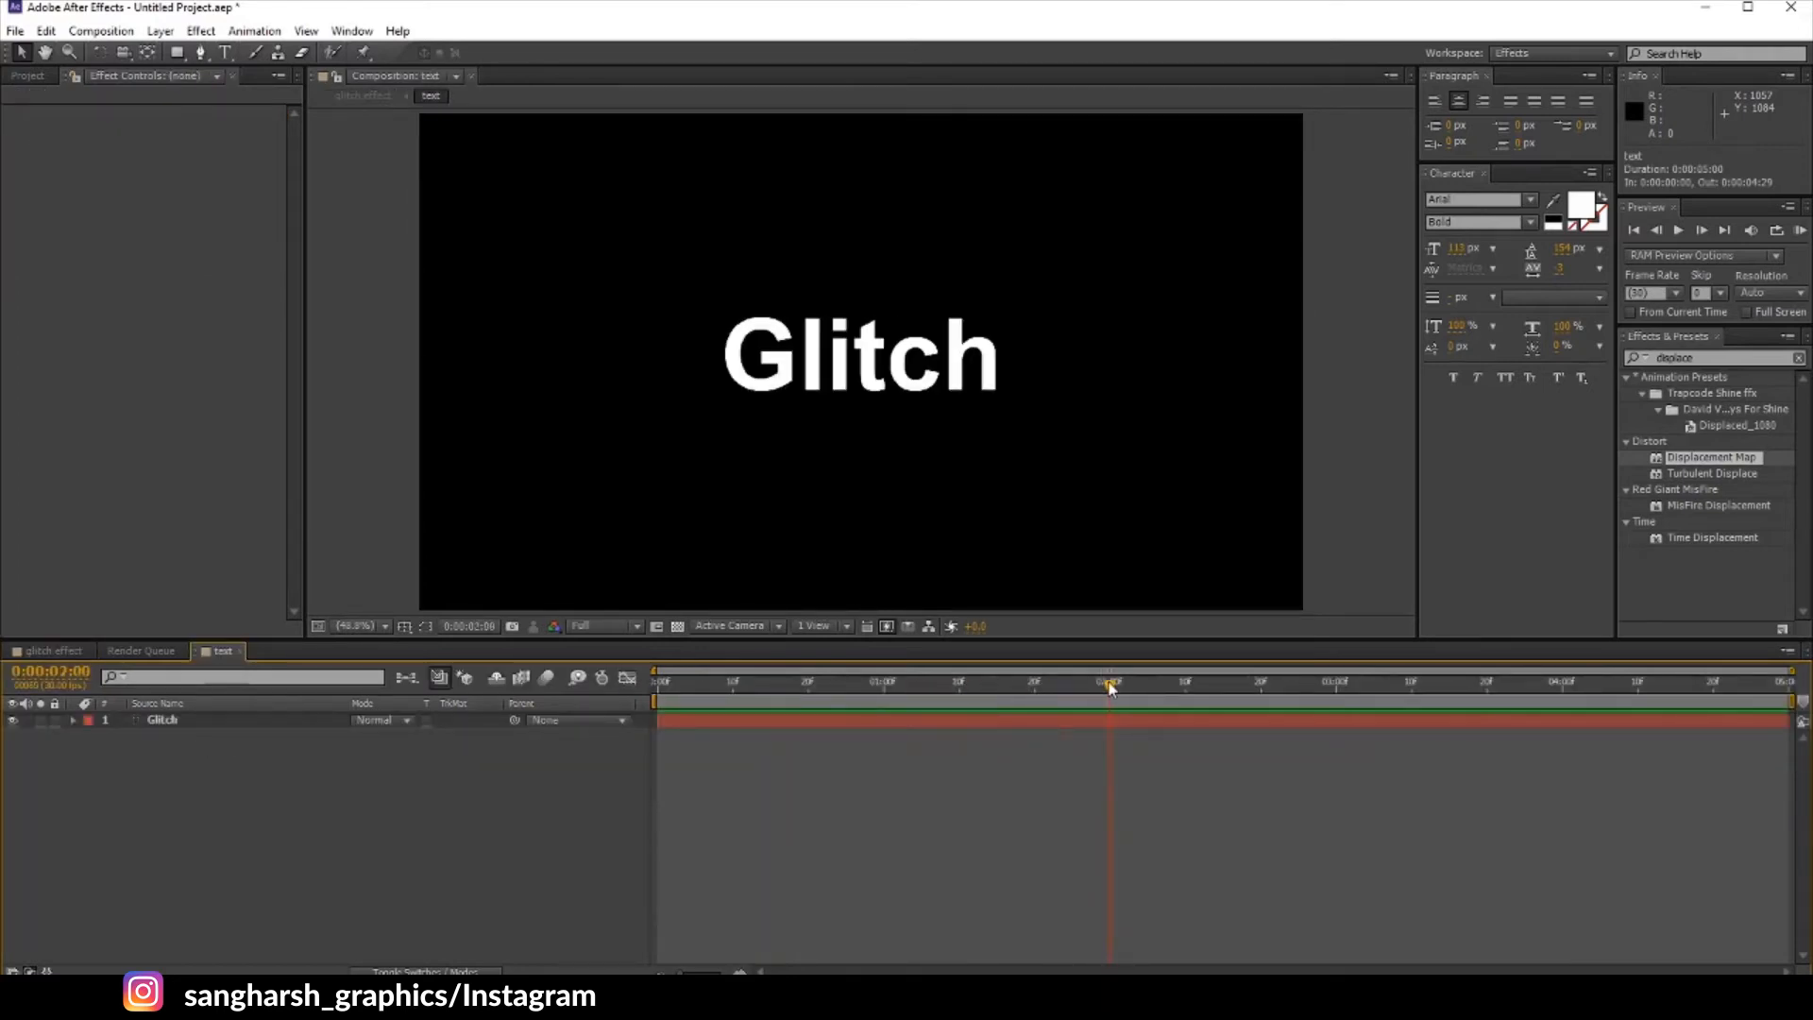
{"action": "left_click", "coordinate": [1095, 726]}
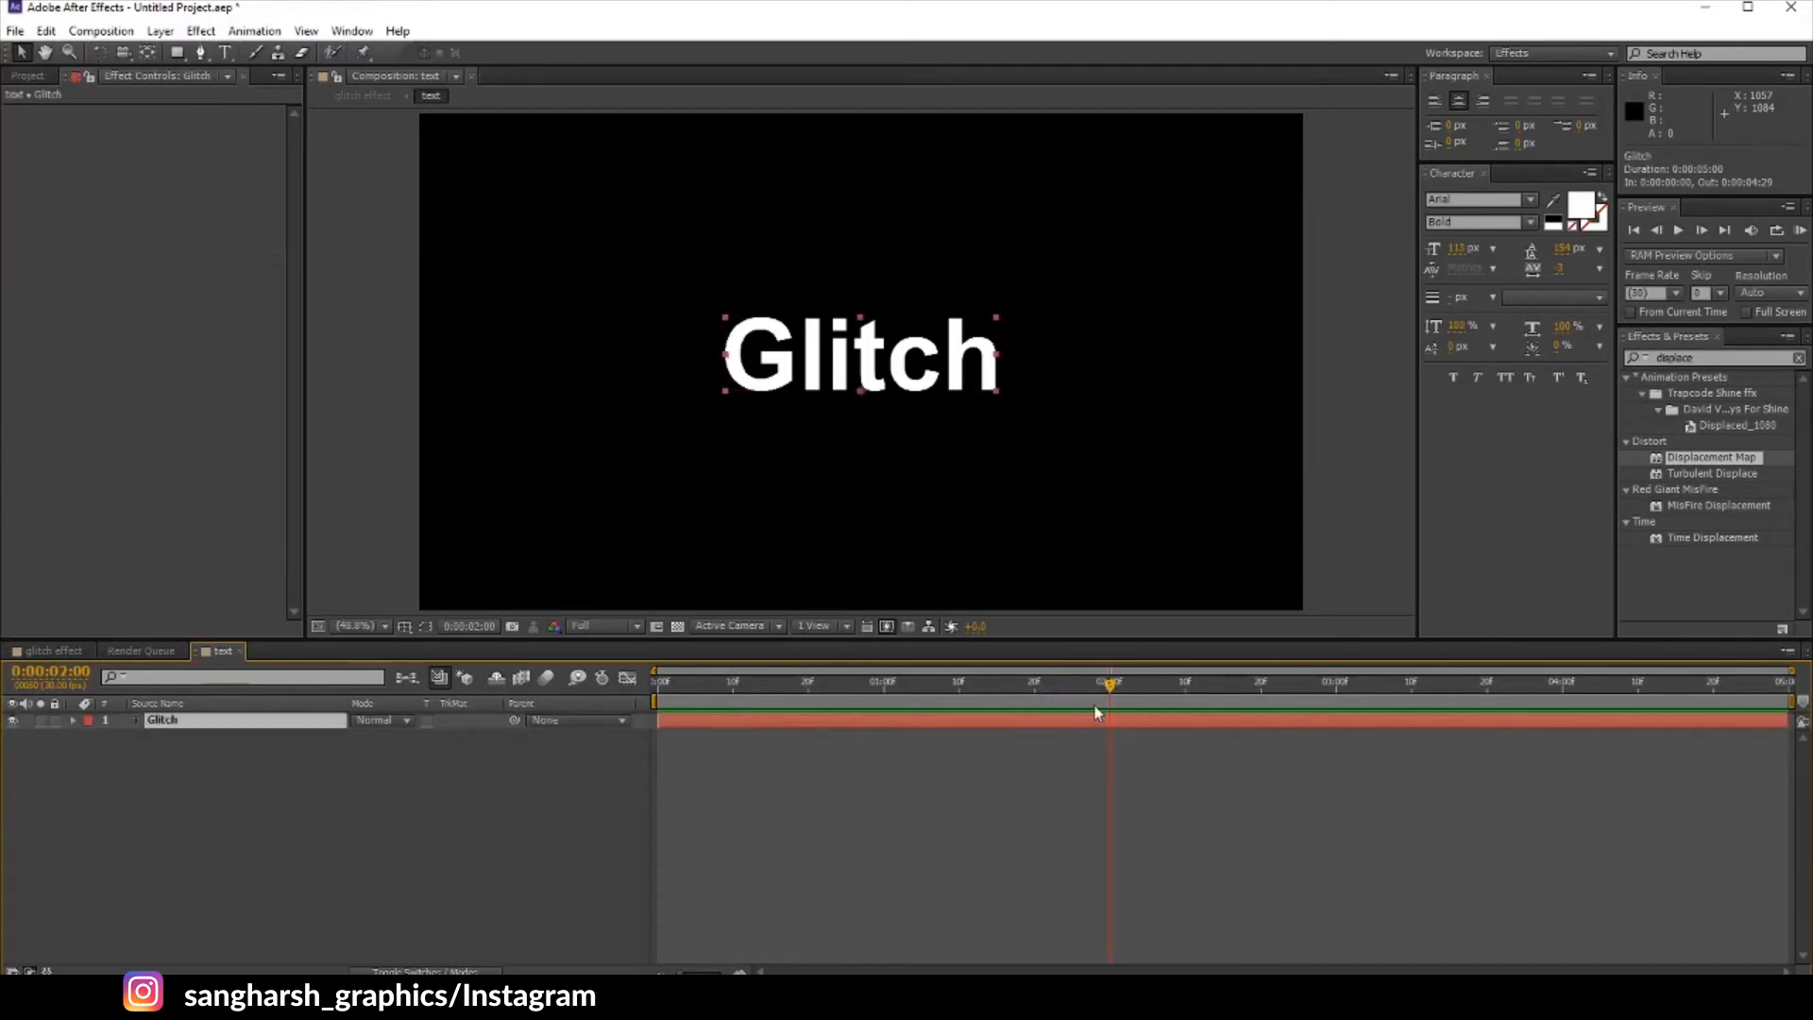
{"action": "key", "text": "ctrl+shift+d"}
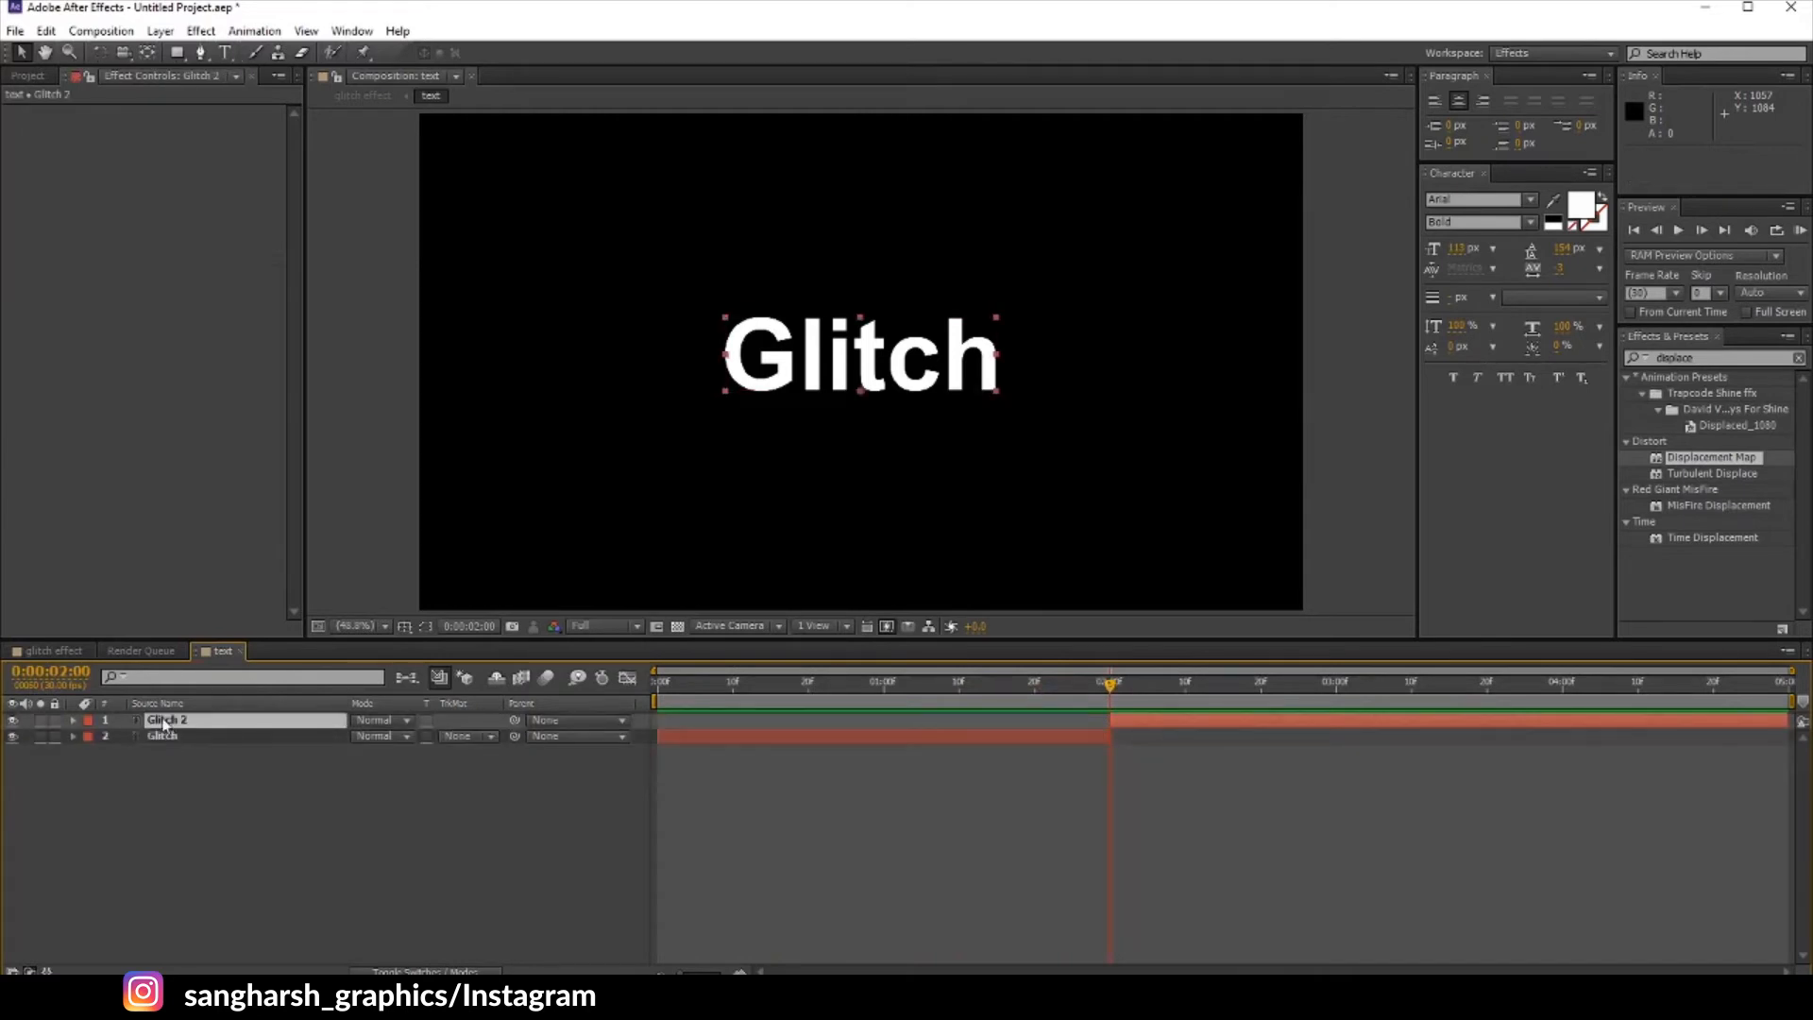
Step: Change the wording of the split text layer starting at 2 seconds to "Effect"
{"action": "double_click", "coordinate": [1153, 723]}
{"action": "type", "text": "Effecrt"}
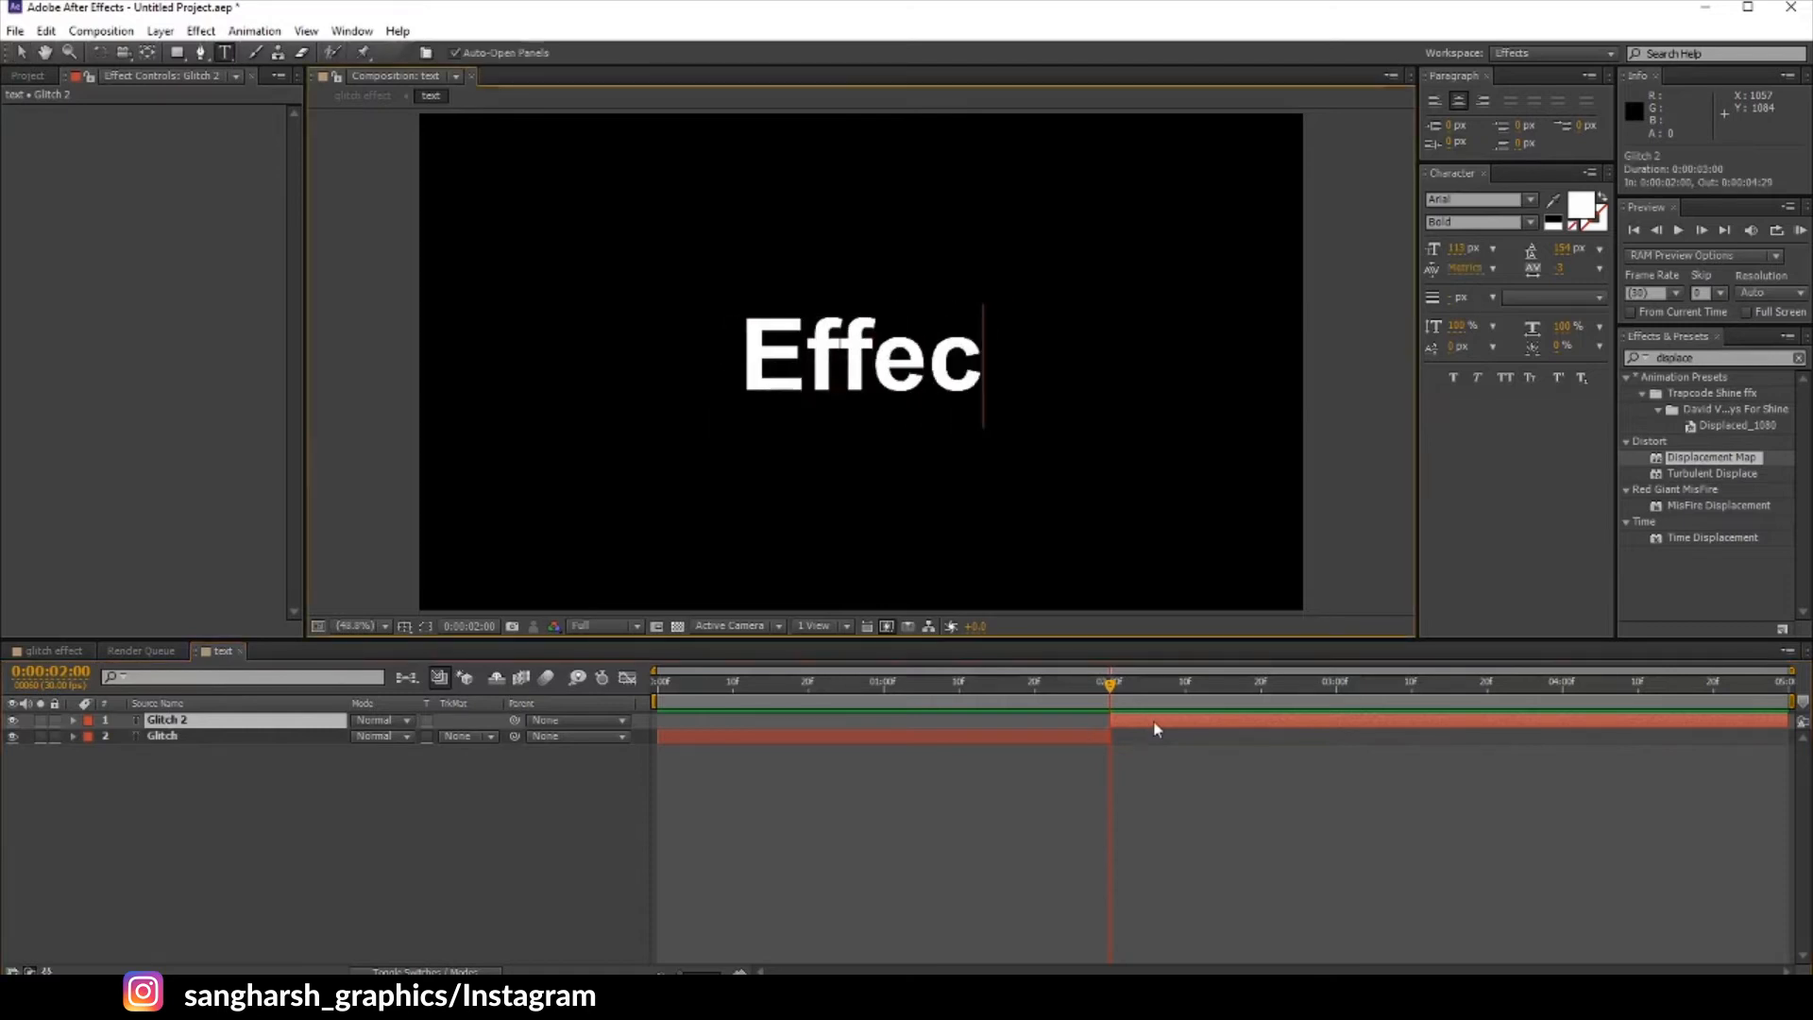
{"action": "key", "text": "BackSpace"}
{"action": "key", "text": "BackSpace"}
{"action": "type", "text": "t"}
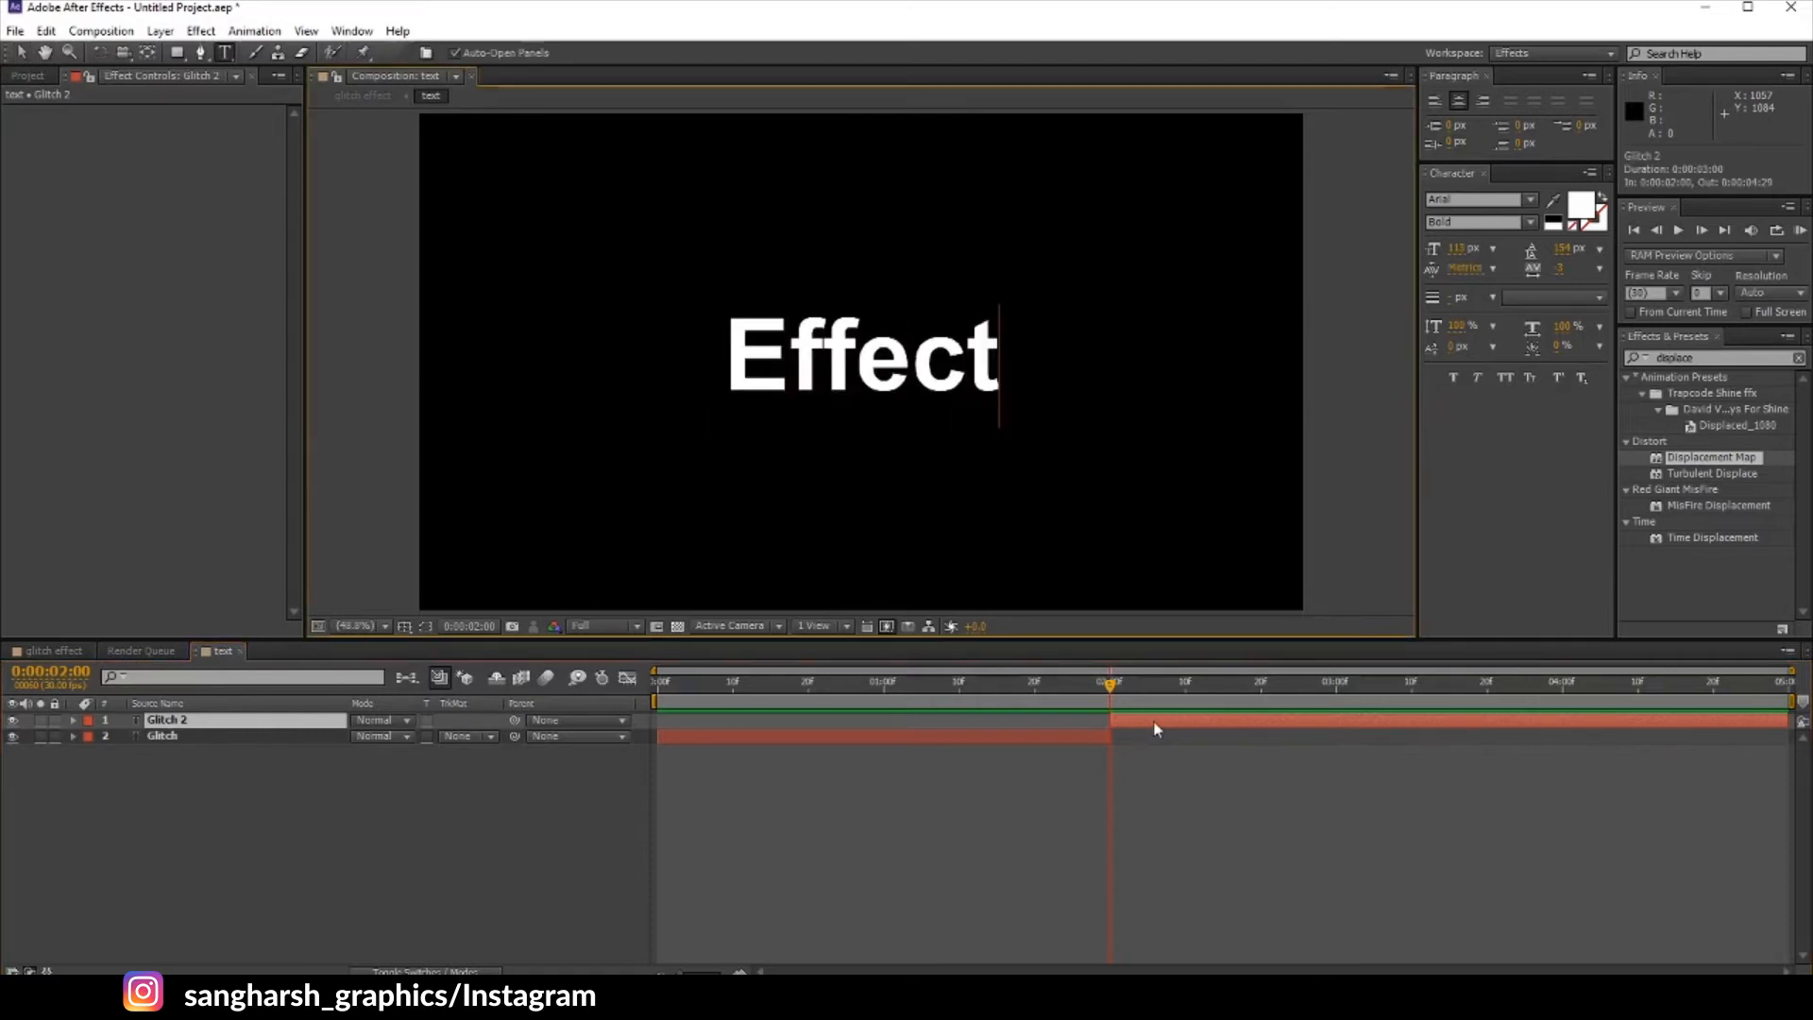
Step: Trim the end of the Effect layer to 0:00:03:10
{"action": "mouse_move", "coordinate": [1432, 682]}
{"action": "left_mouse_down"}
{"action": "mouse_move", "coordinate": [1545, 681]}
{"action": "mouse_move", "coordinate": [1335, 684]}
{"action": "mouse_move", "coordinate": [1412, 685]}
{"action": "left_mouse_up"}
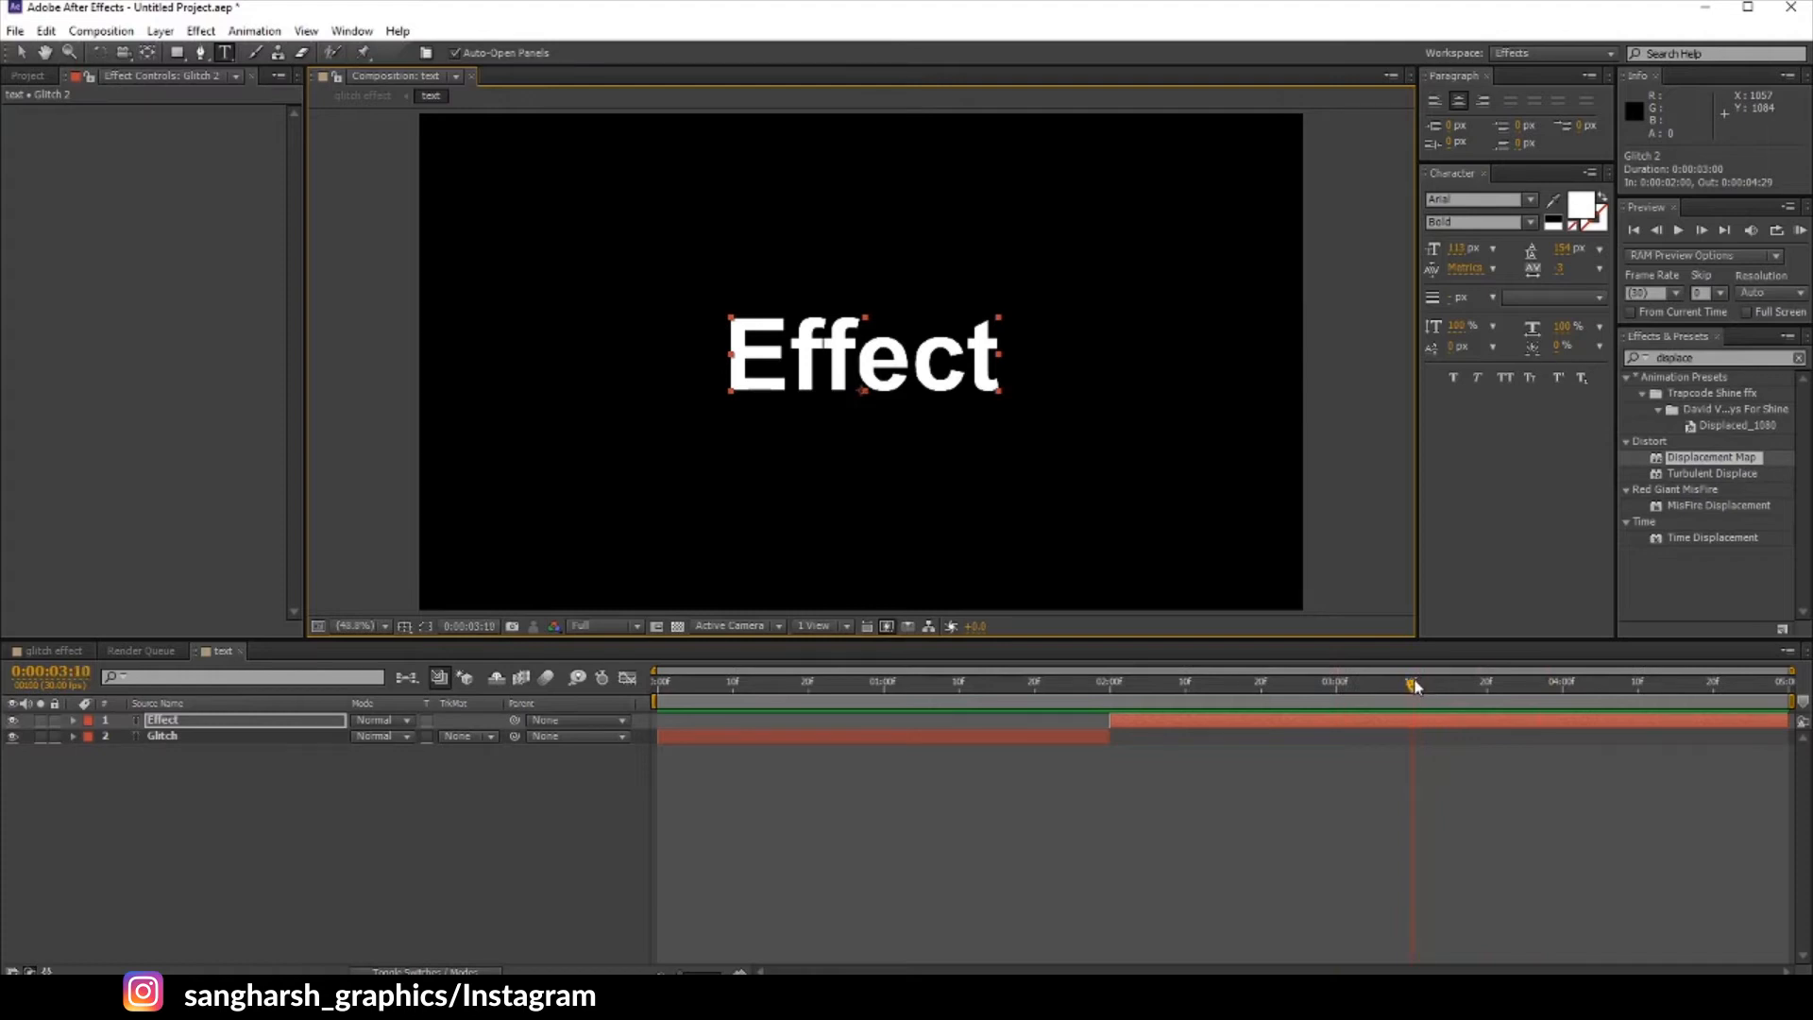
{"action": "left_click", "coordinate": [1421, 721]}
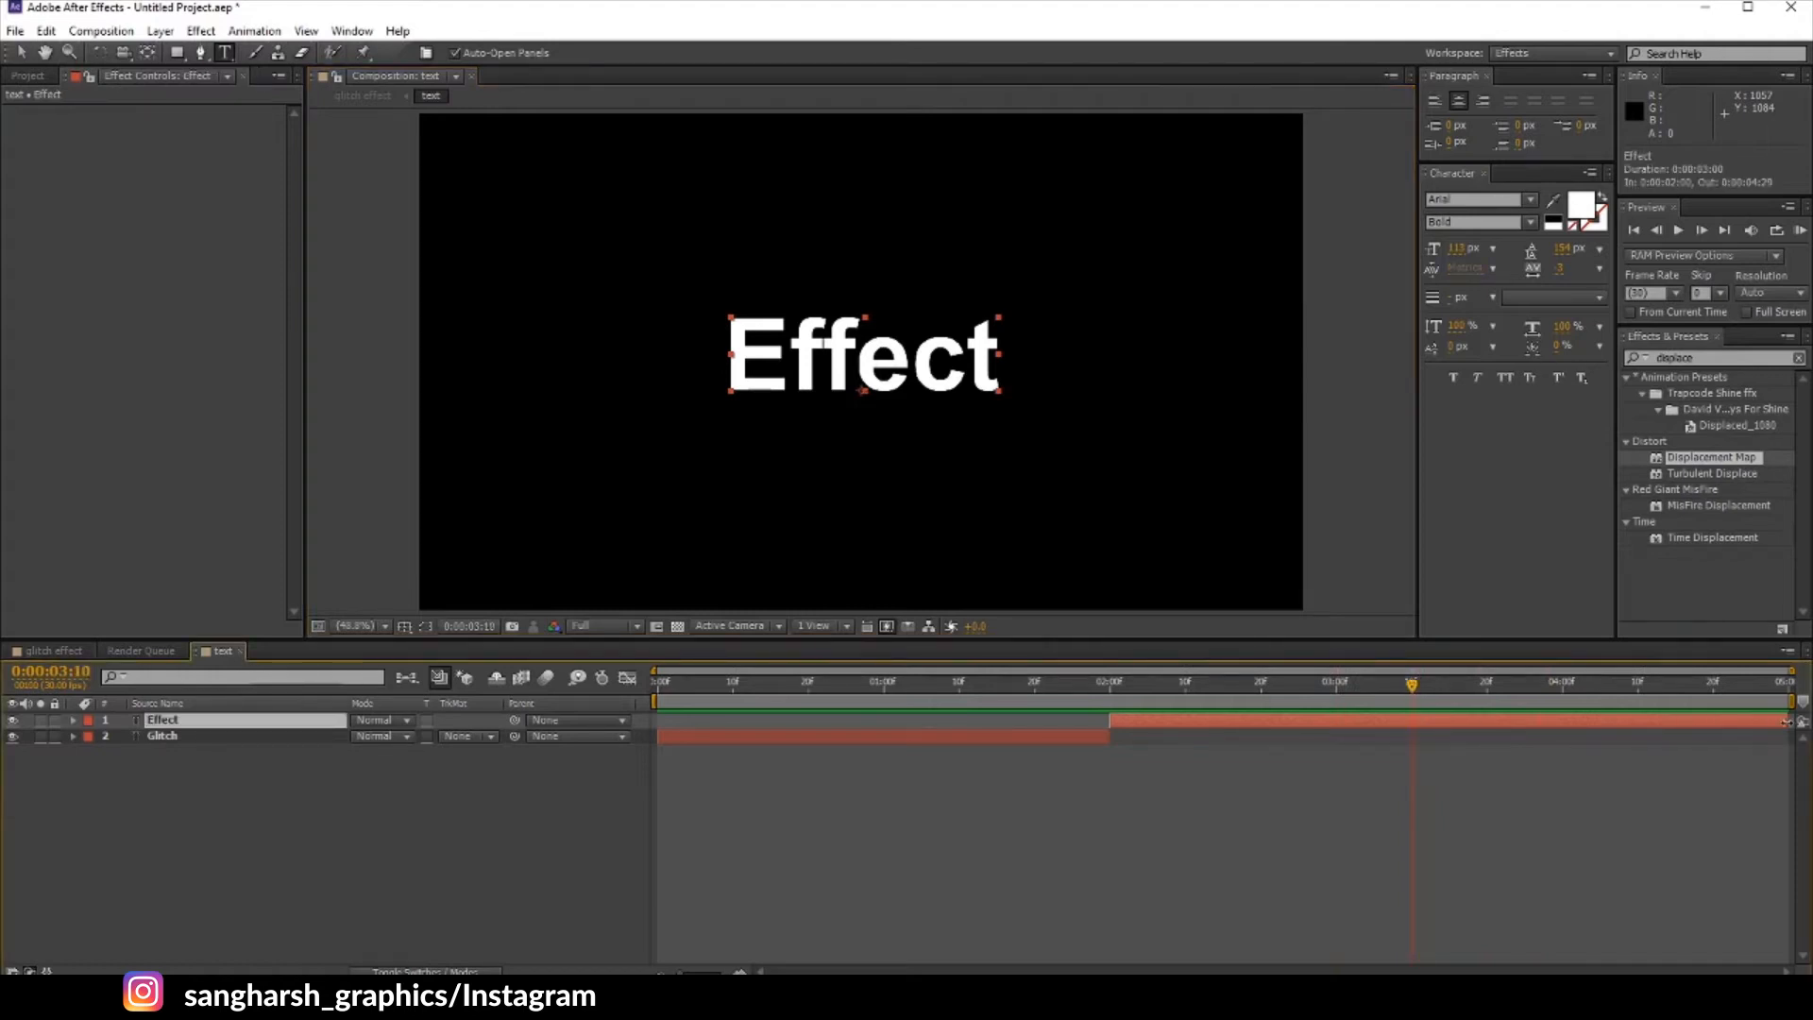
{"action": "left_click_drag", "start_coordinate": [1785, 722], "coordinate": [1411, 722]}
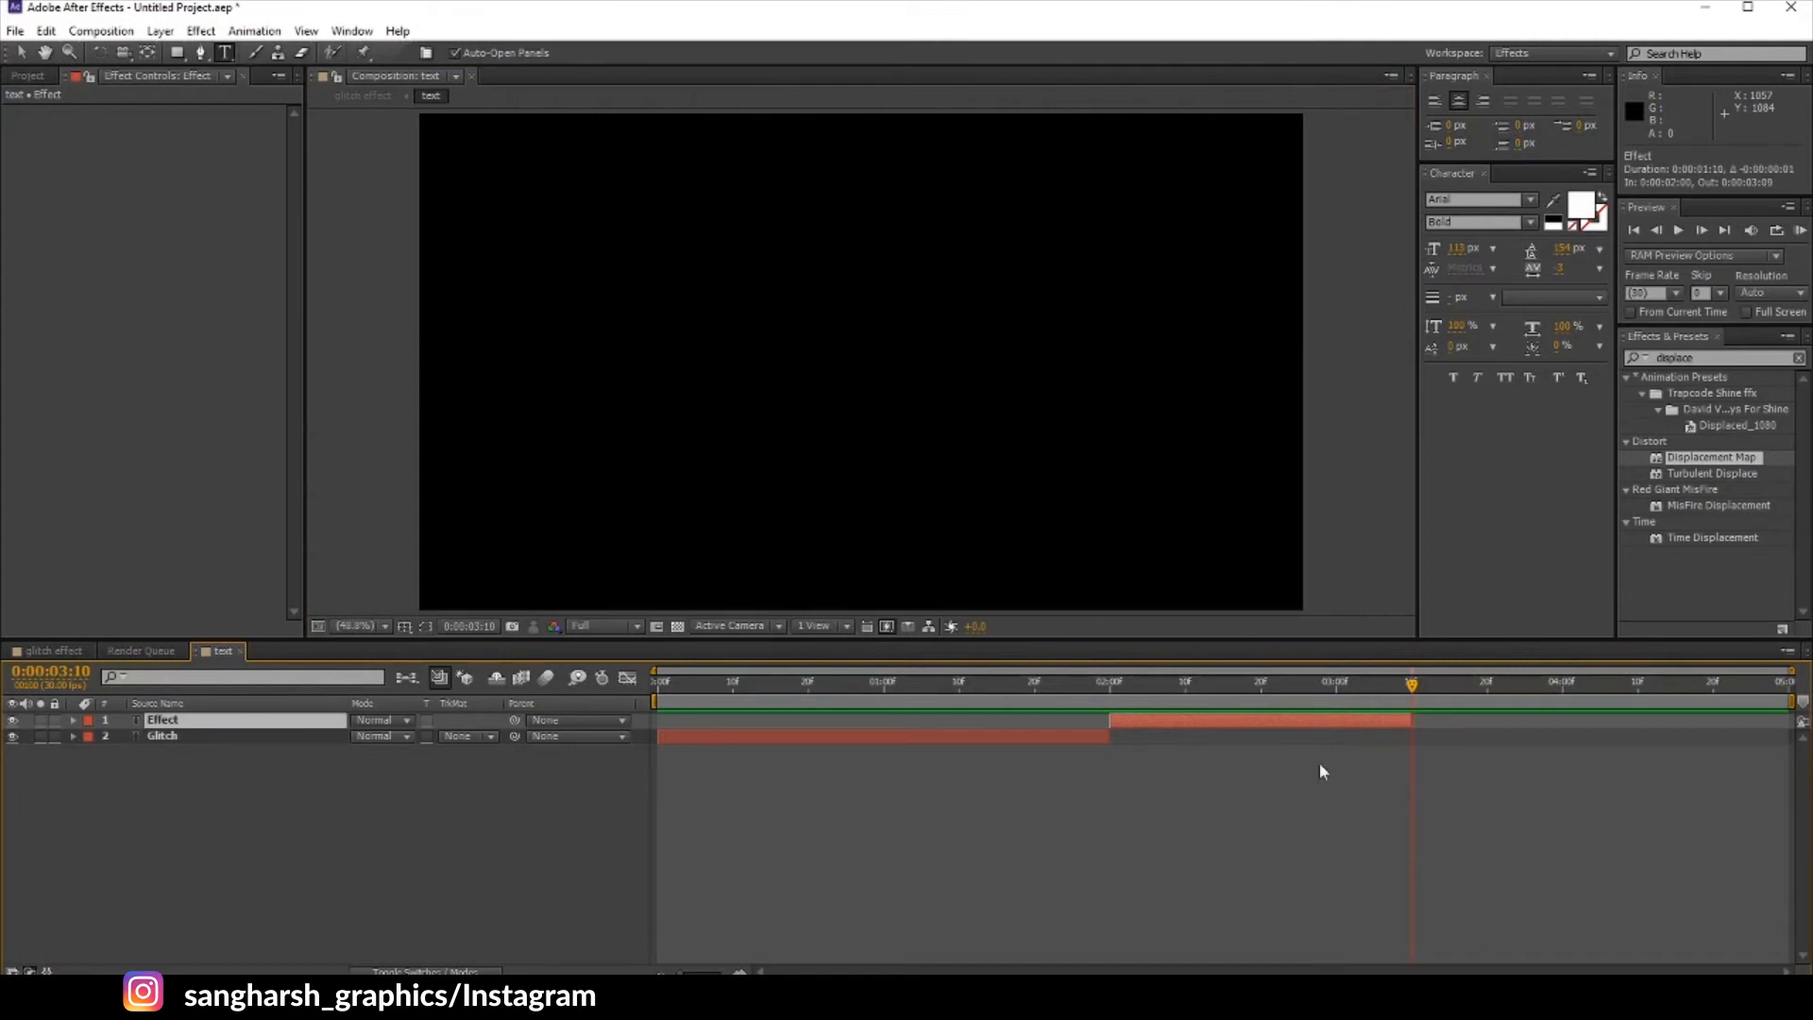
{"action": "left_click", "coordinate": [1240, 789]}
Step: Mark the text layer in the glitch effect composition at 0:00:02:00, where Glitch changes to Effect
{"action": "left_click", "coordinate": [57, 651]}
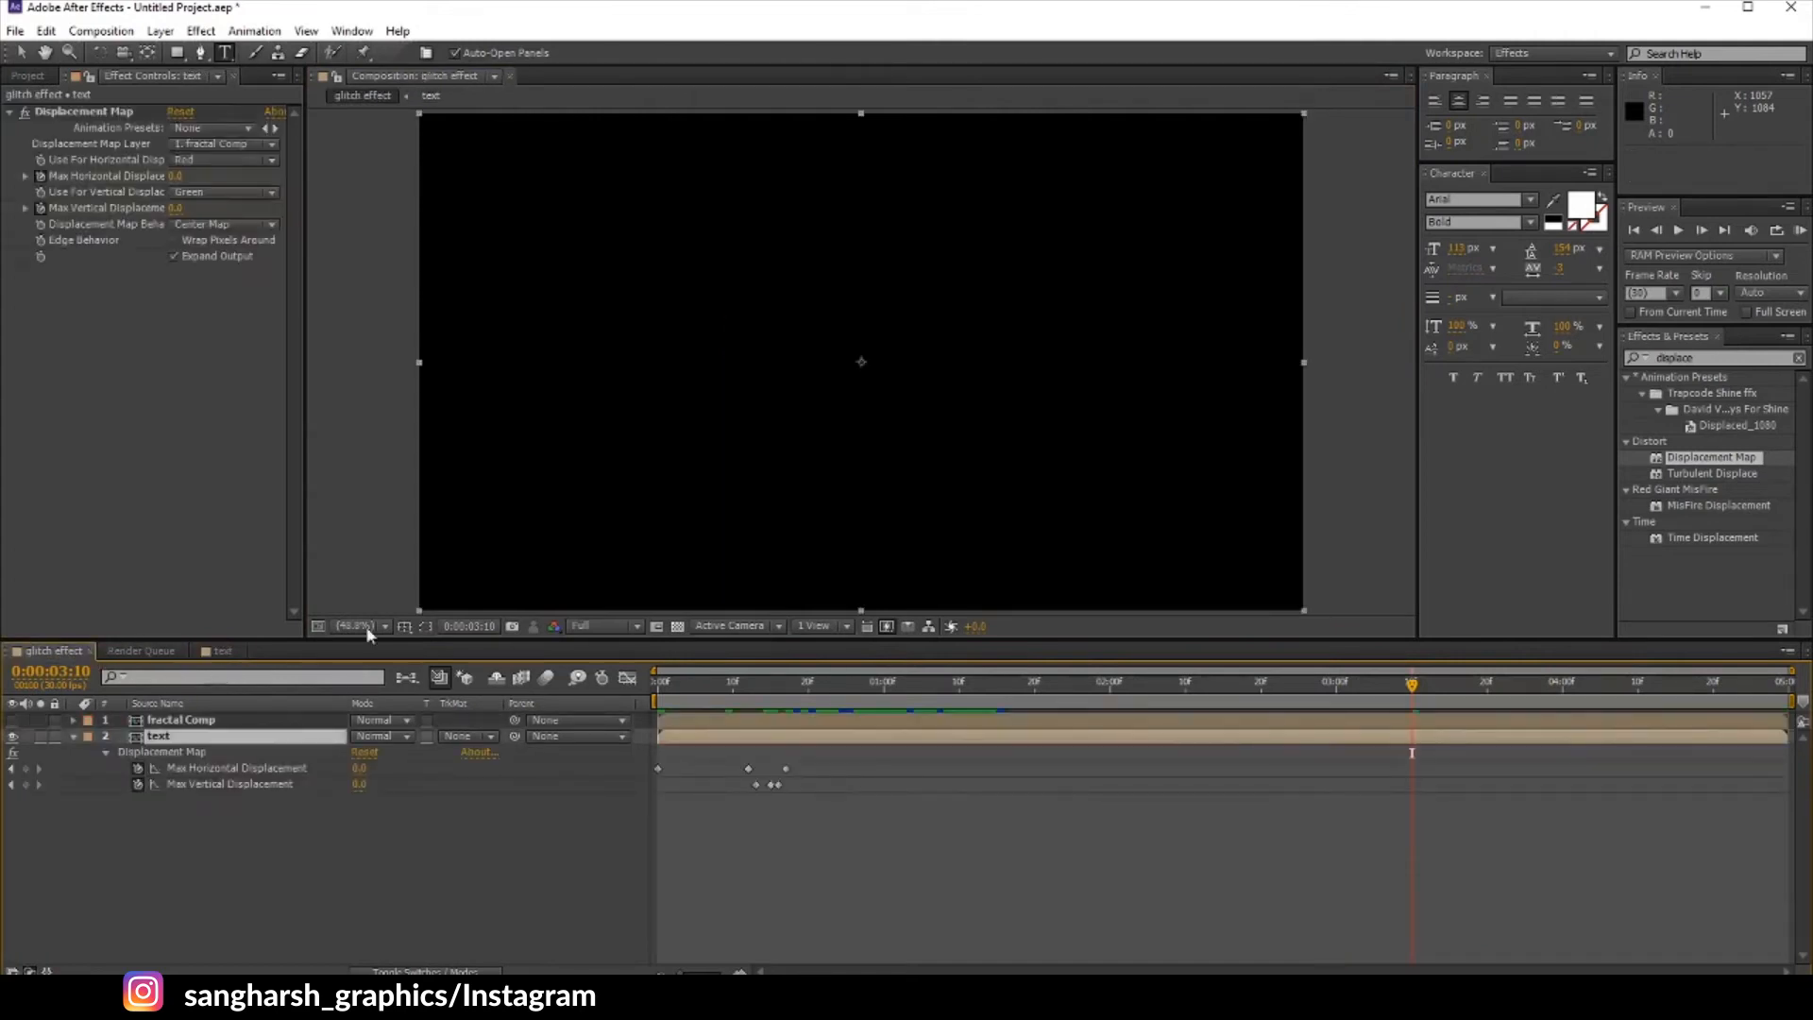
{"action": "left_click", "coordinate": [1084, 701]}
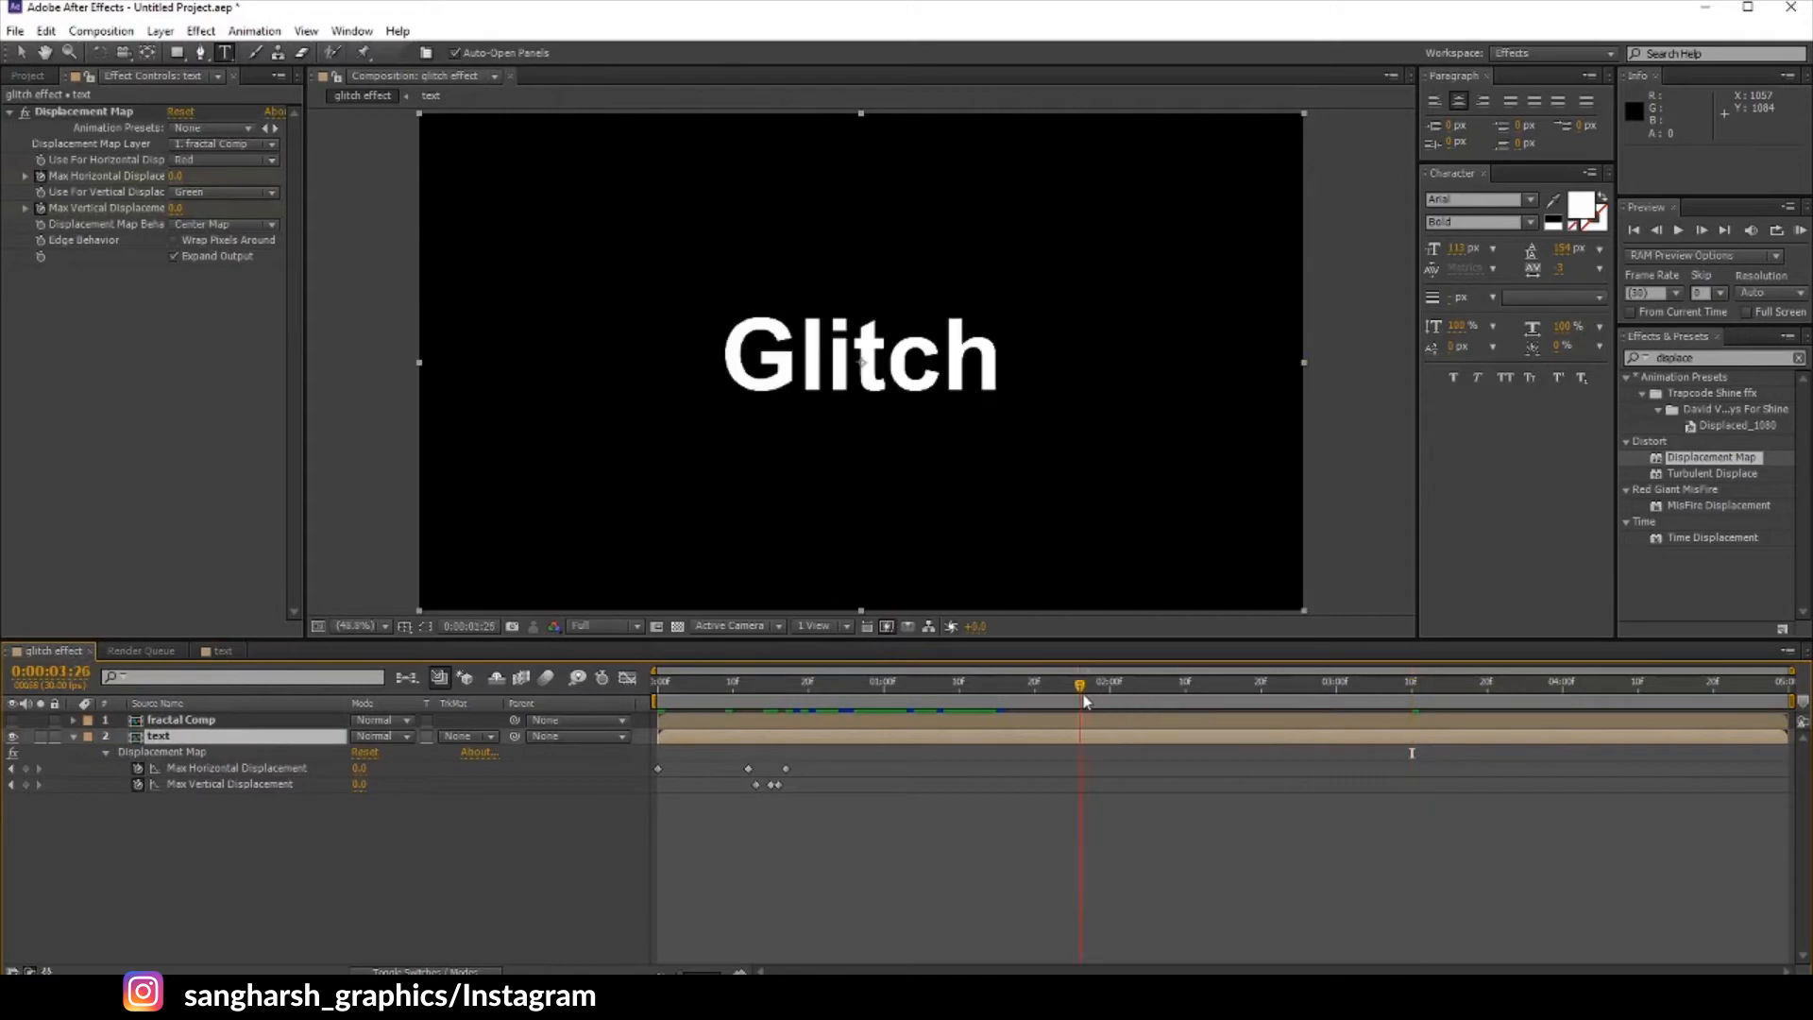
{"action": "left_click_drag", "start_coordinate": [1015, 696], "coordinate": [1125, 692]}
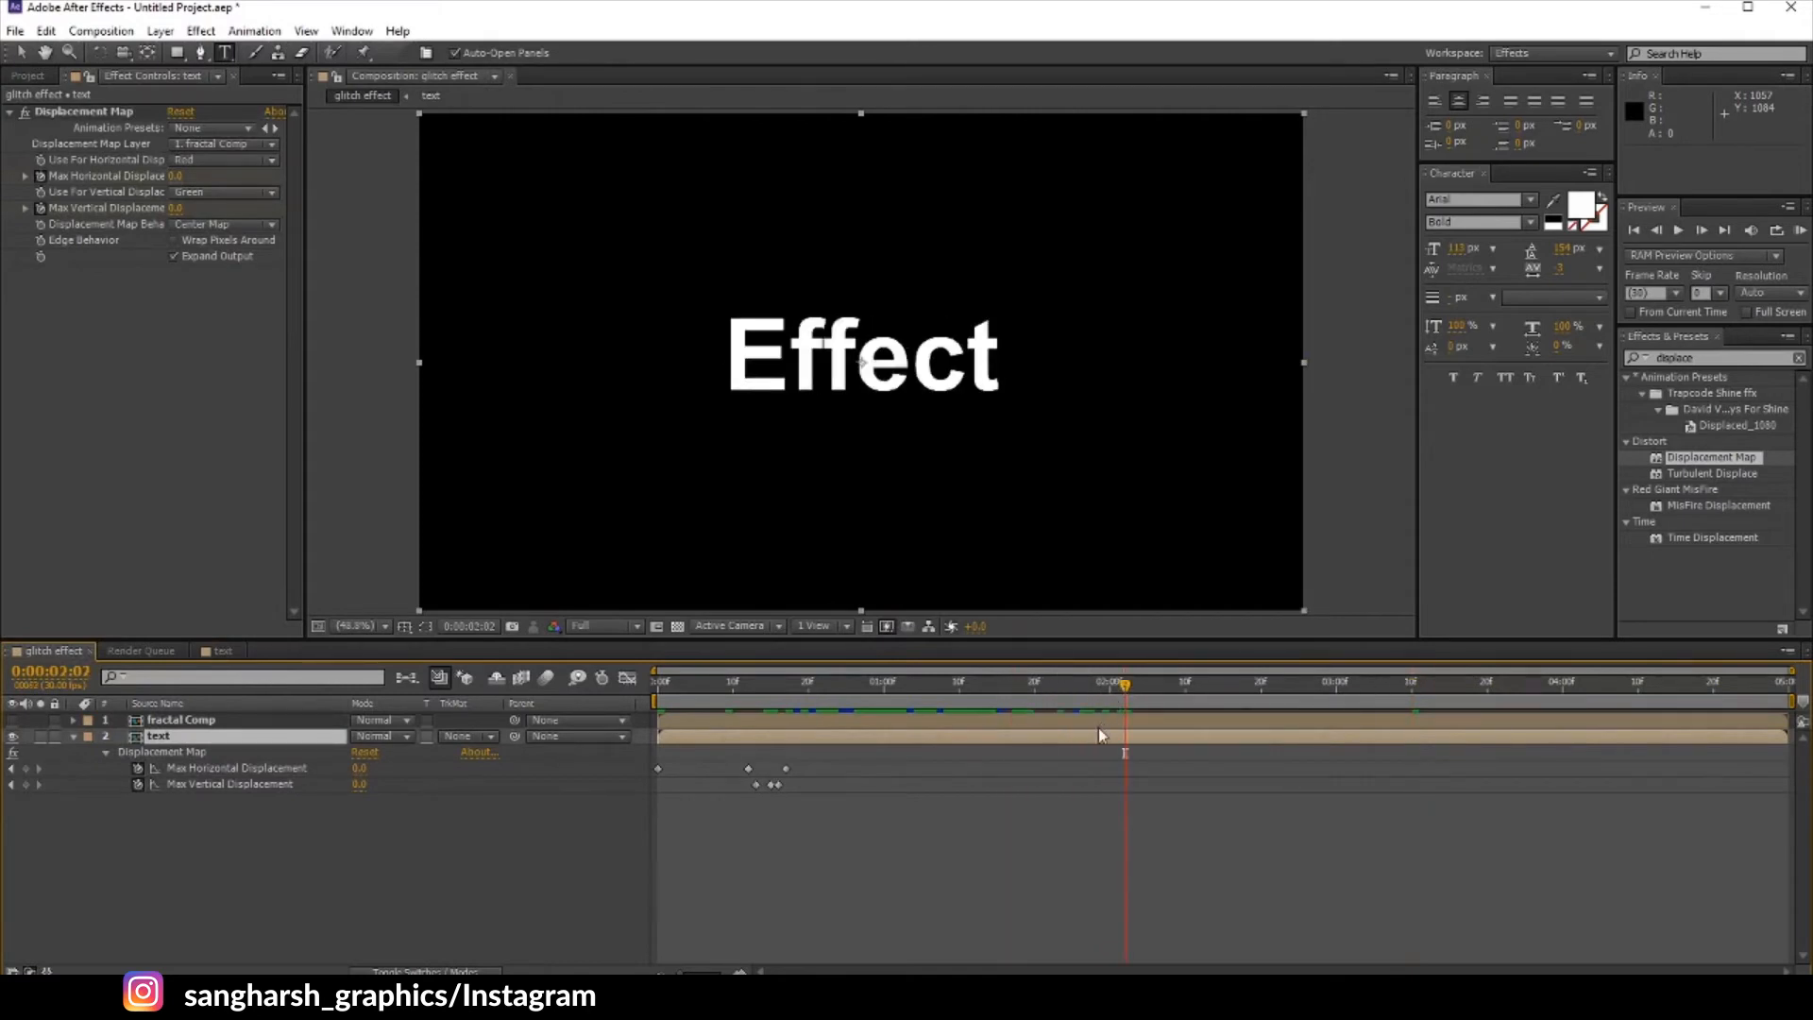
{"action": "double_click", "coordinate": [1098, 731]}
{"action": "left_click", "coordinate": [1109, 686]}
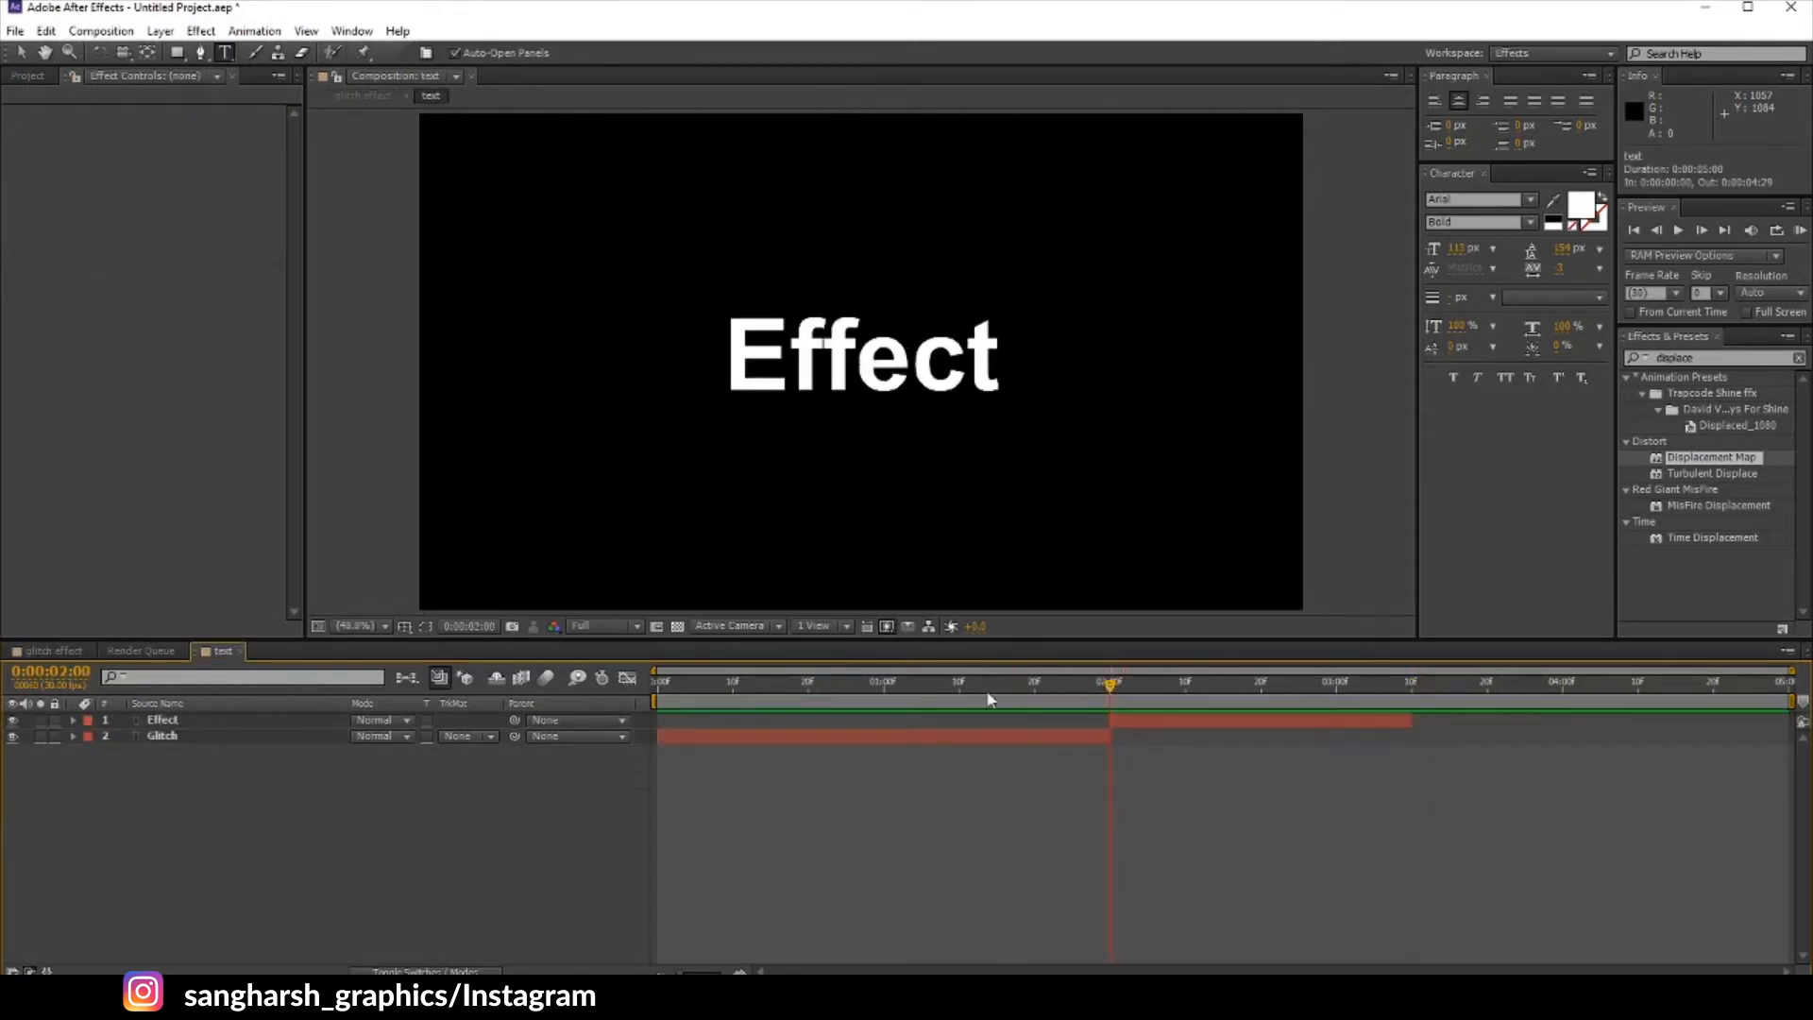
{"action": "left_click", "coordinate": [54, 651]}
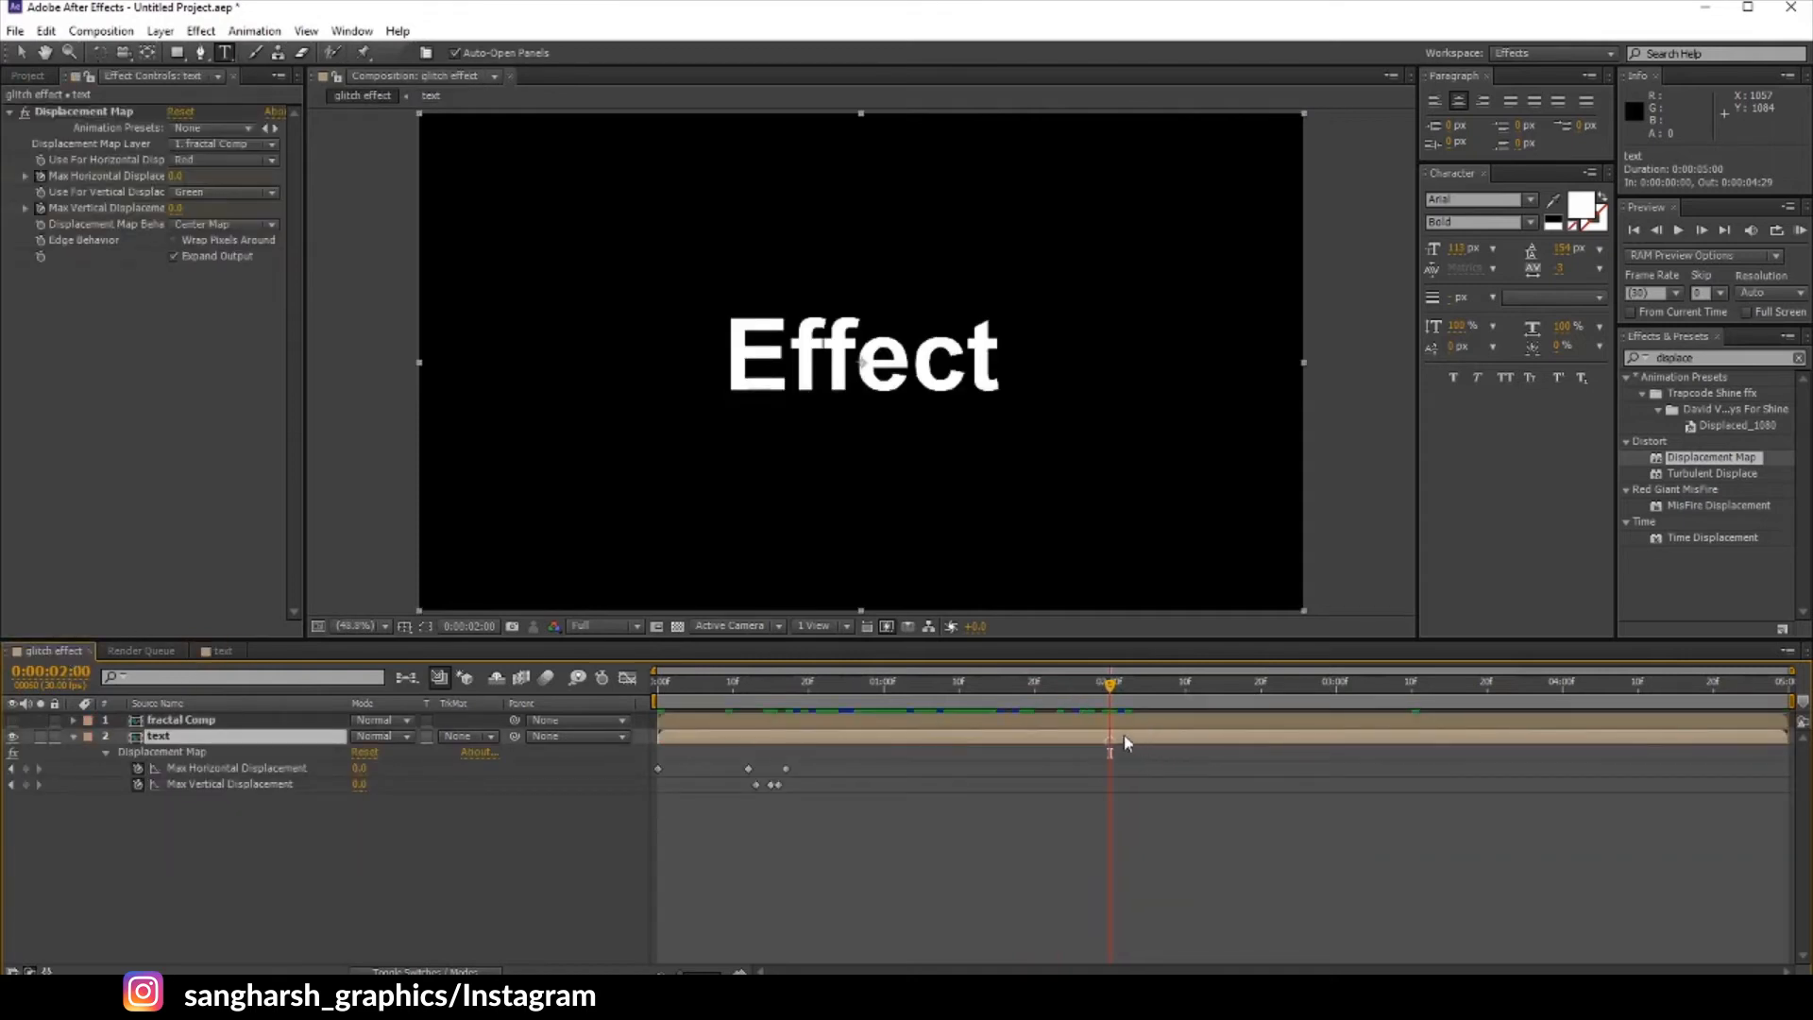
Step: Find where the Effect layer ends and mark the text layer in the glitch effect composition at 0:00:03:10
{"action": "left_click", "coordinate": [202, 652]}
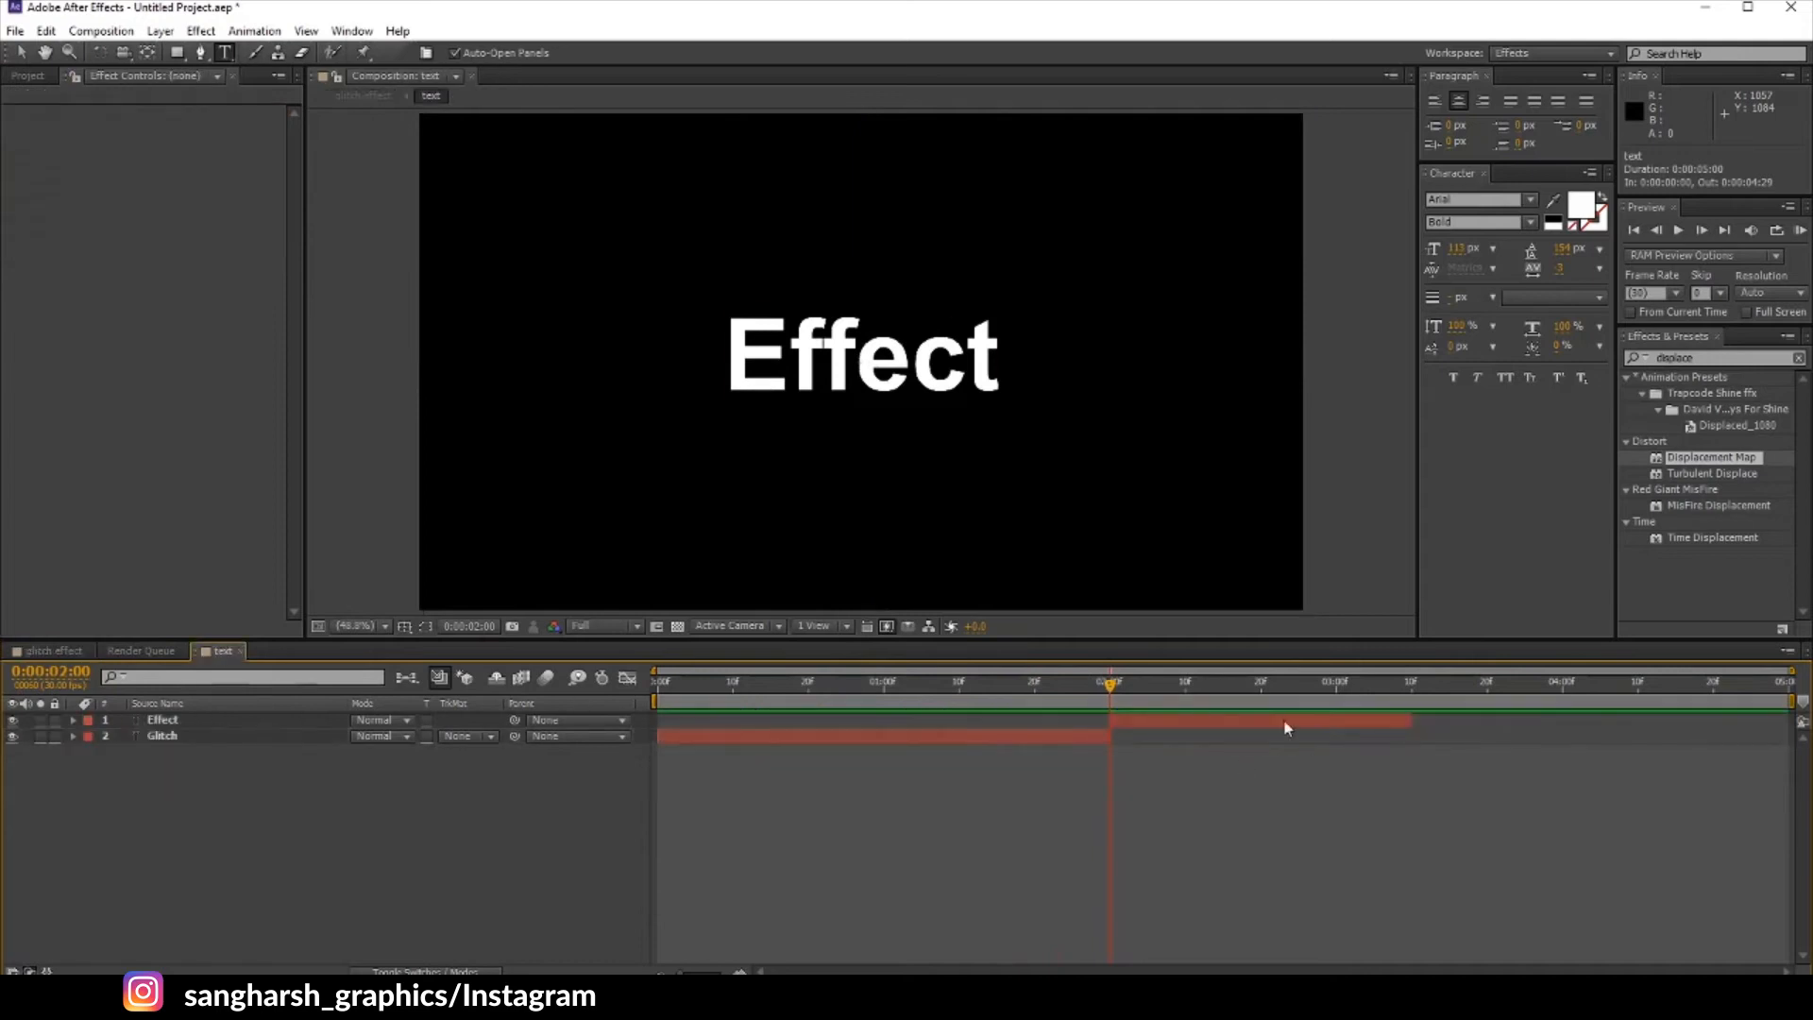
{"action": "left_click_drag", "start_coordinate": [1405, 689], "coordinate": [1412, 689]}
{"action": "left_click", "coordinate": [60, 653]}
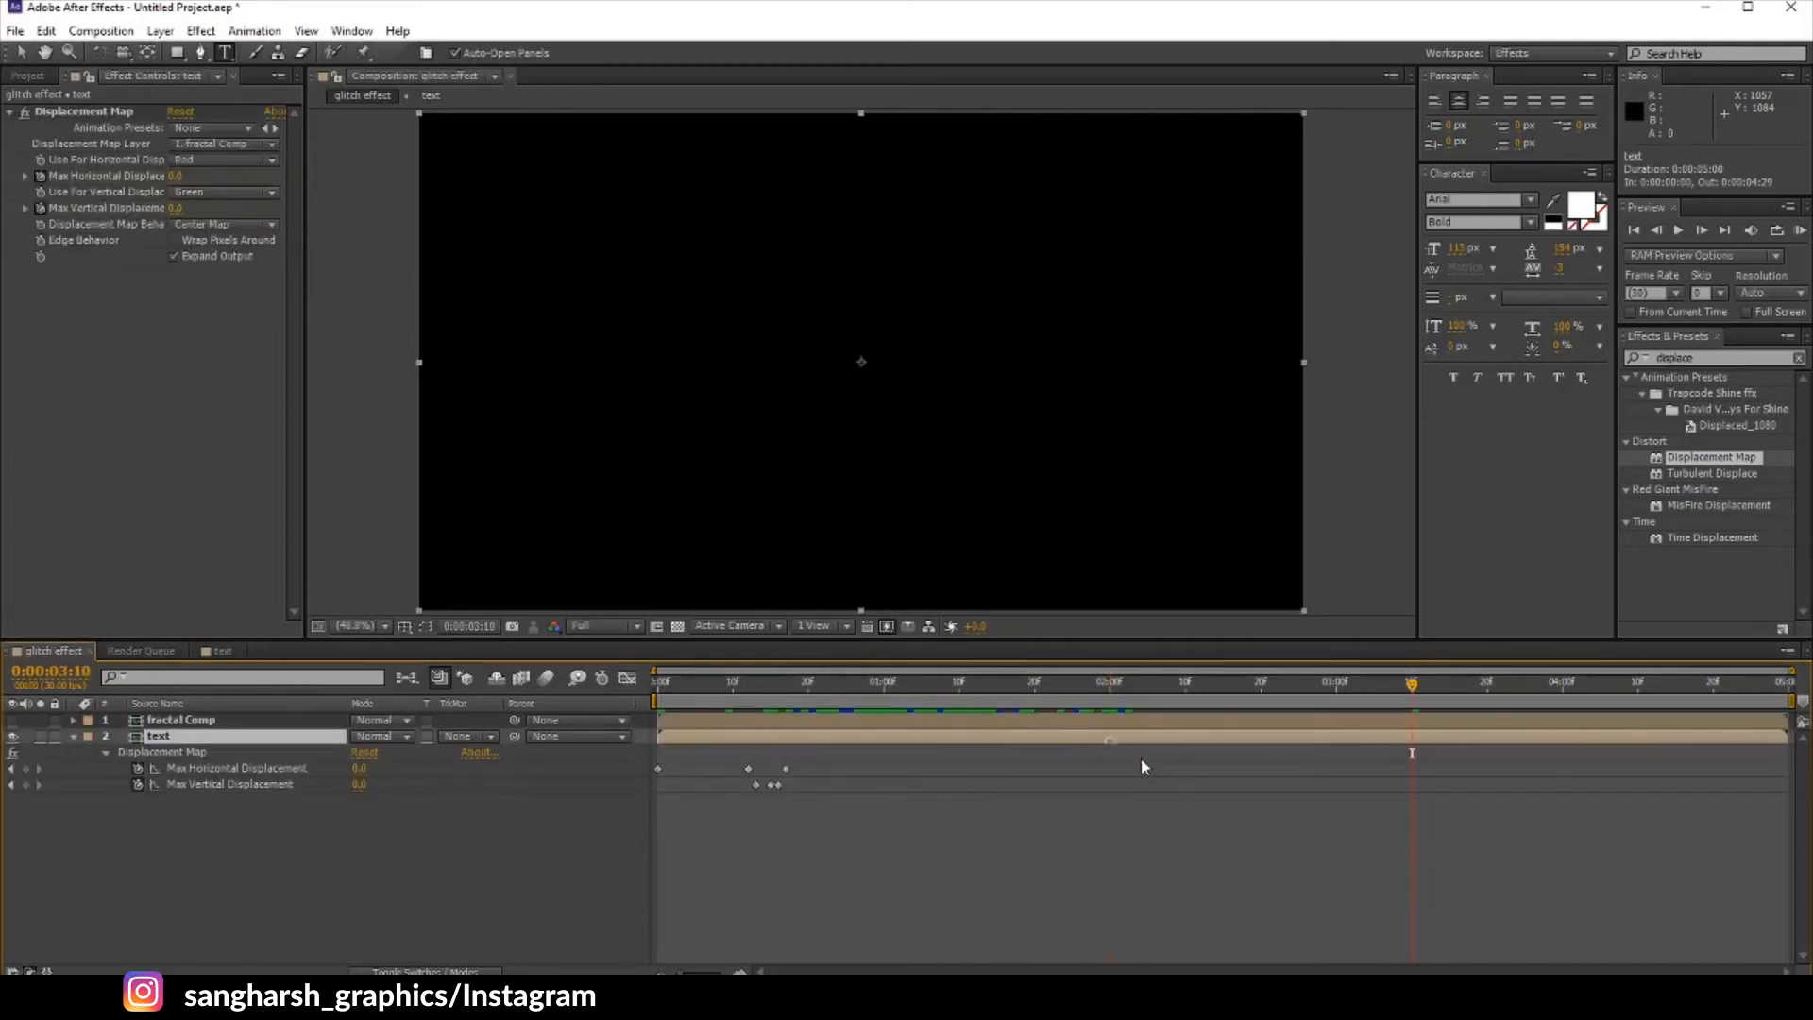
Step: Add keyframes for Max Horizontal and Max Vertical Displacement on the text layer at 0:00:01:26, just before the 2-second marker
{"action": "left_click", "coordinate": [1110, 701]}
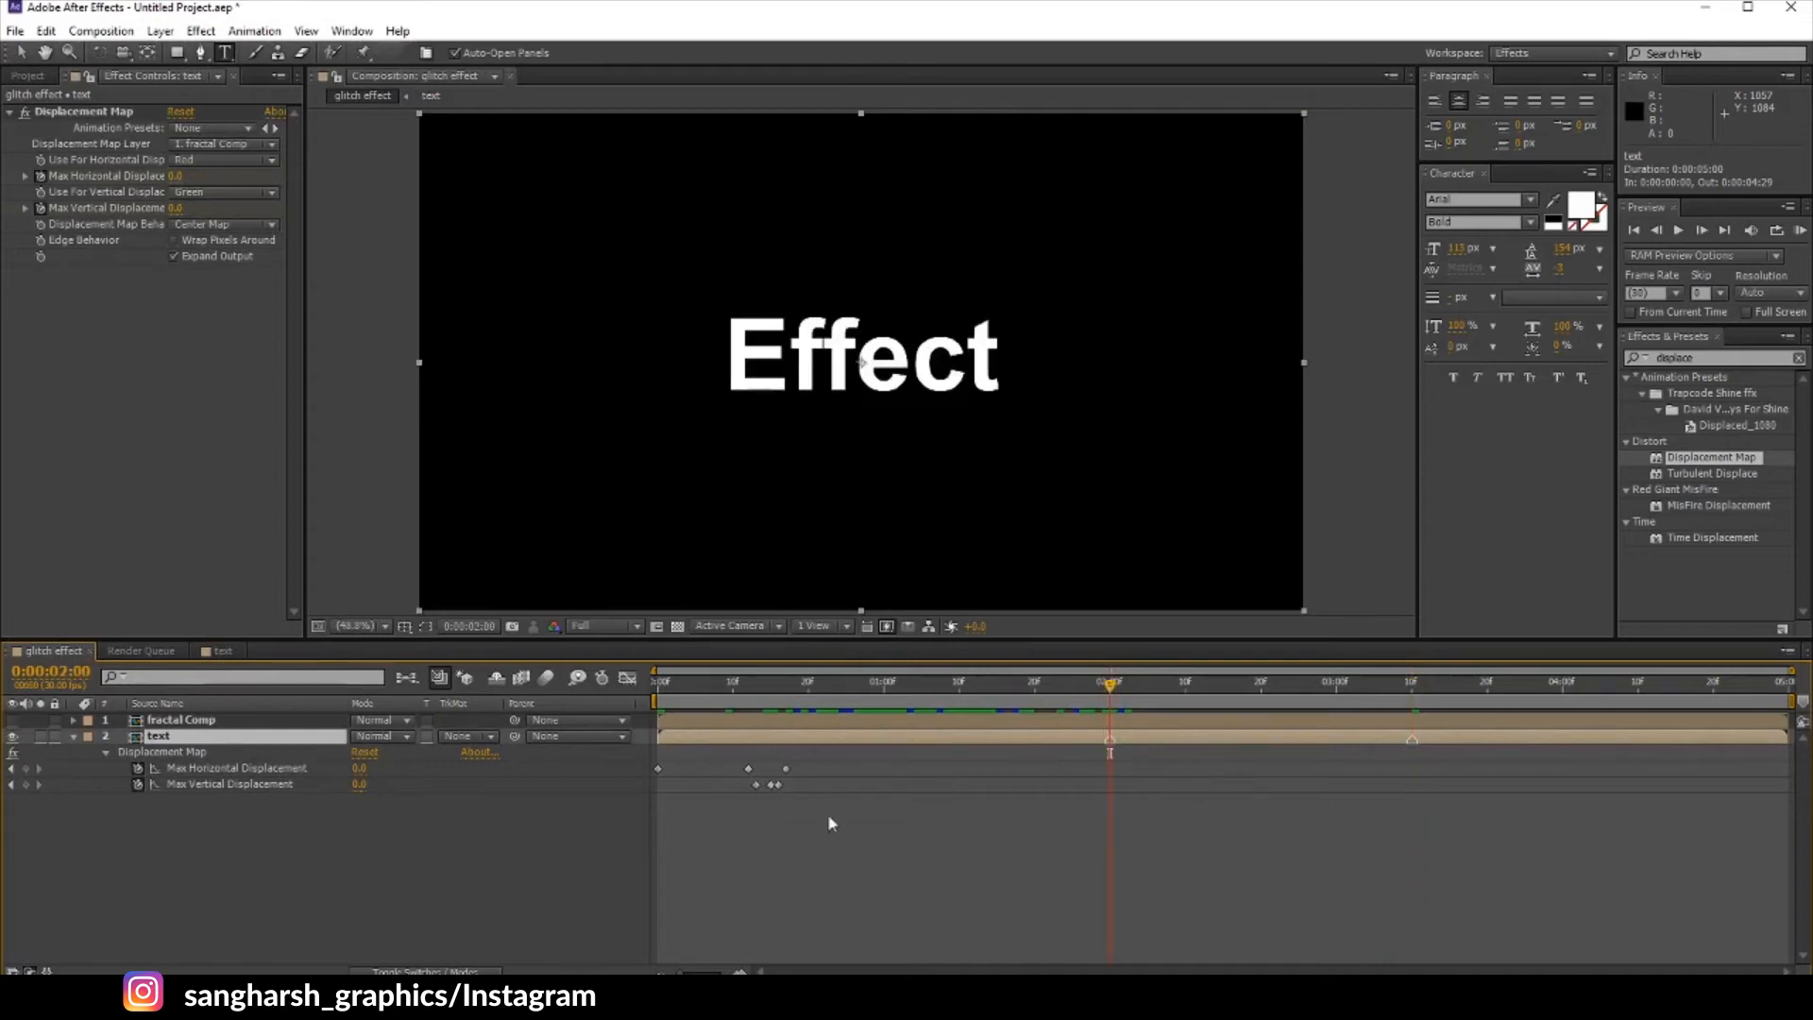
{"action": "left_click", "coordinate": [1082, 696]}
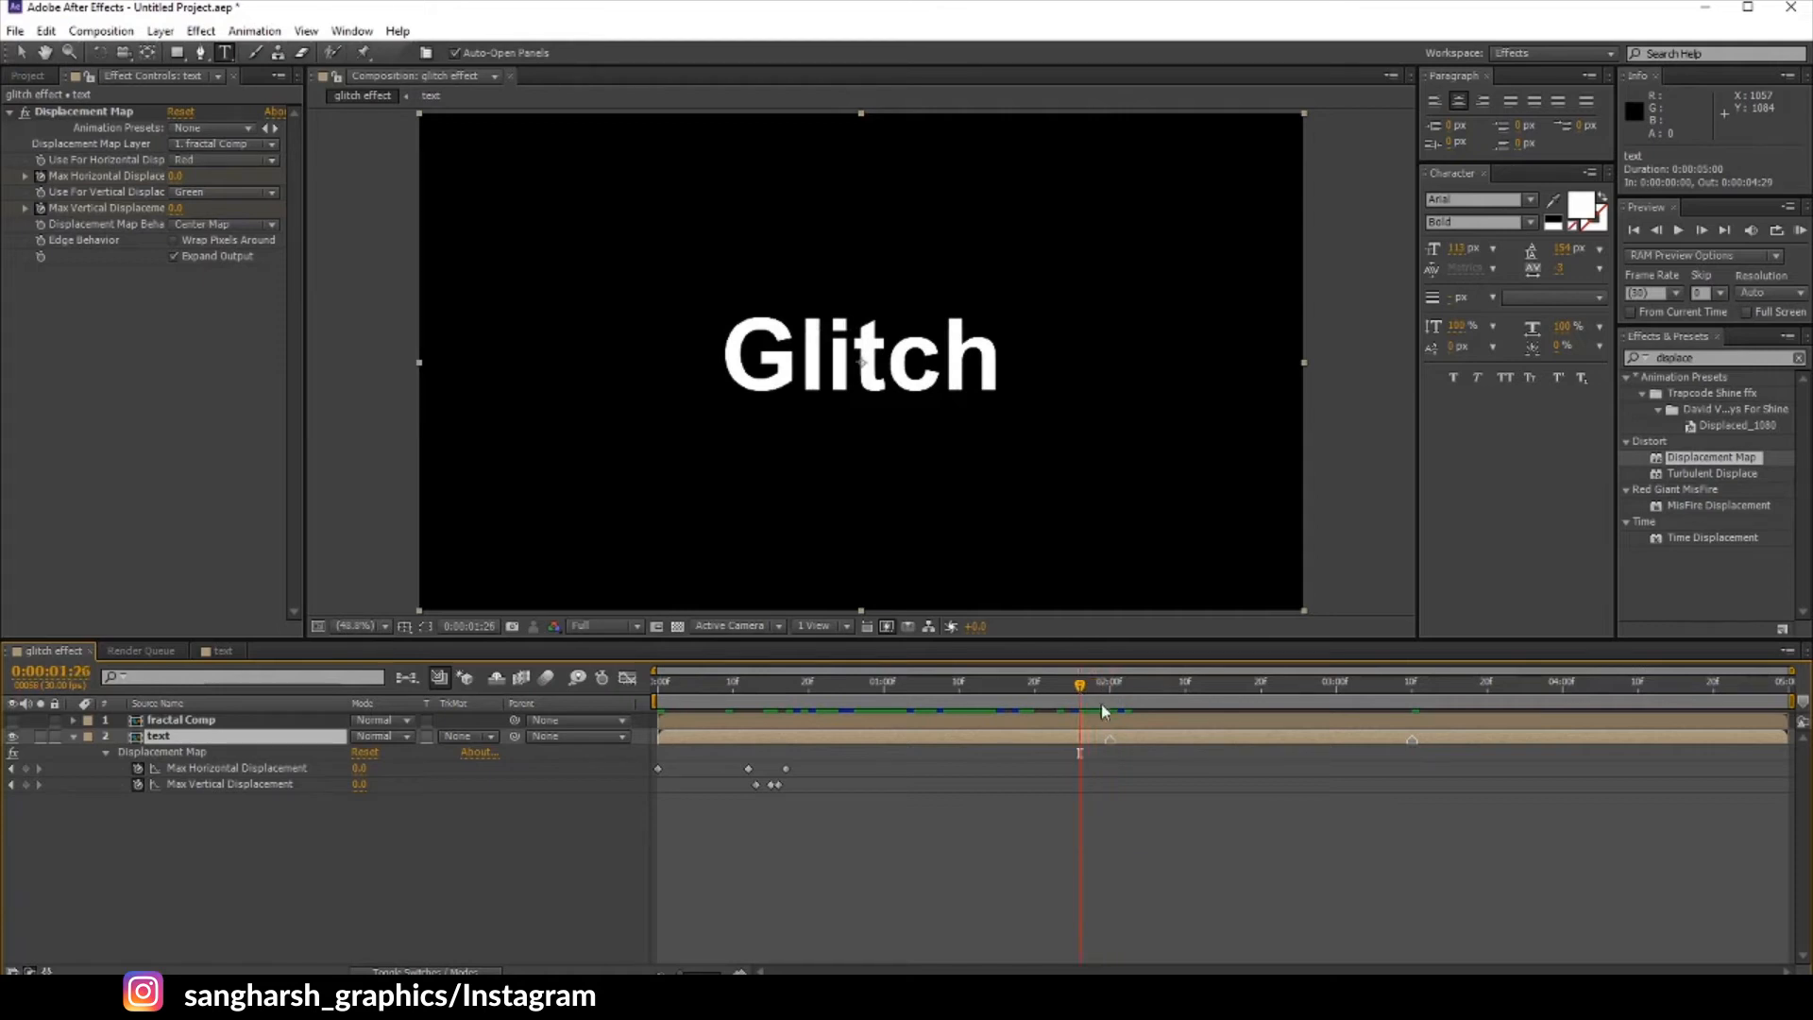
{"action": "left_click", "coordinate": [25, 767]}
{"action": "left_click", "coordinate": [26, 784]}
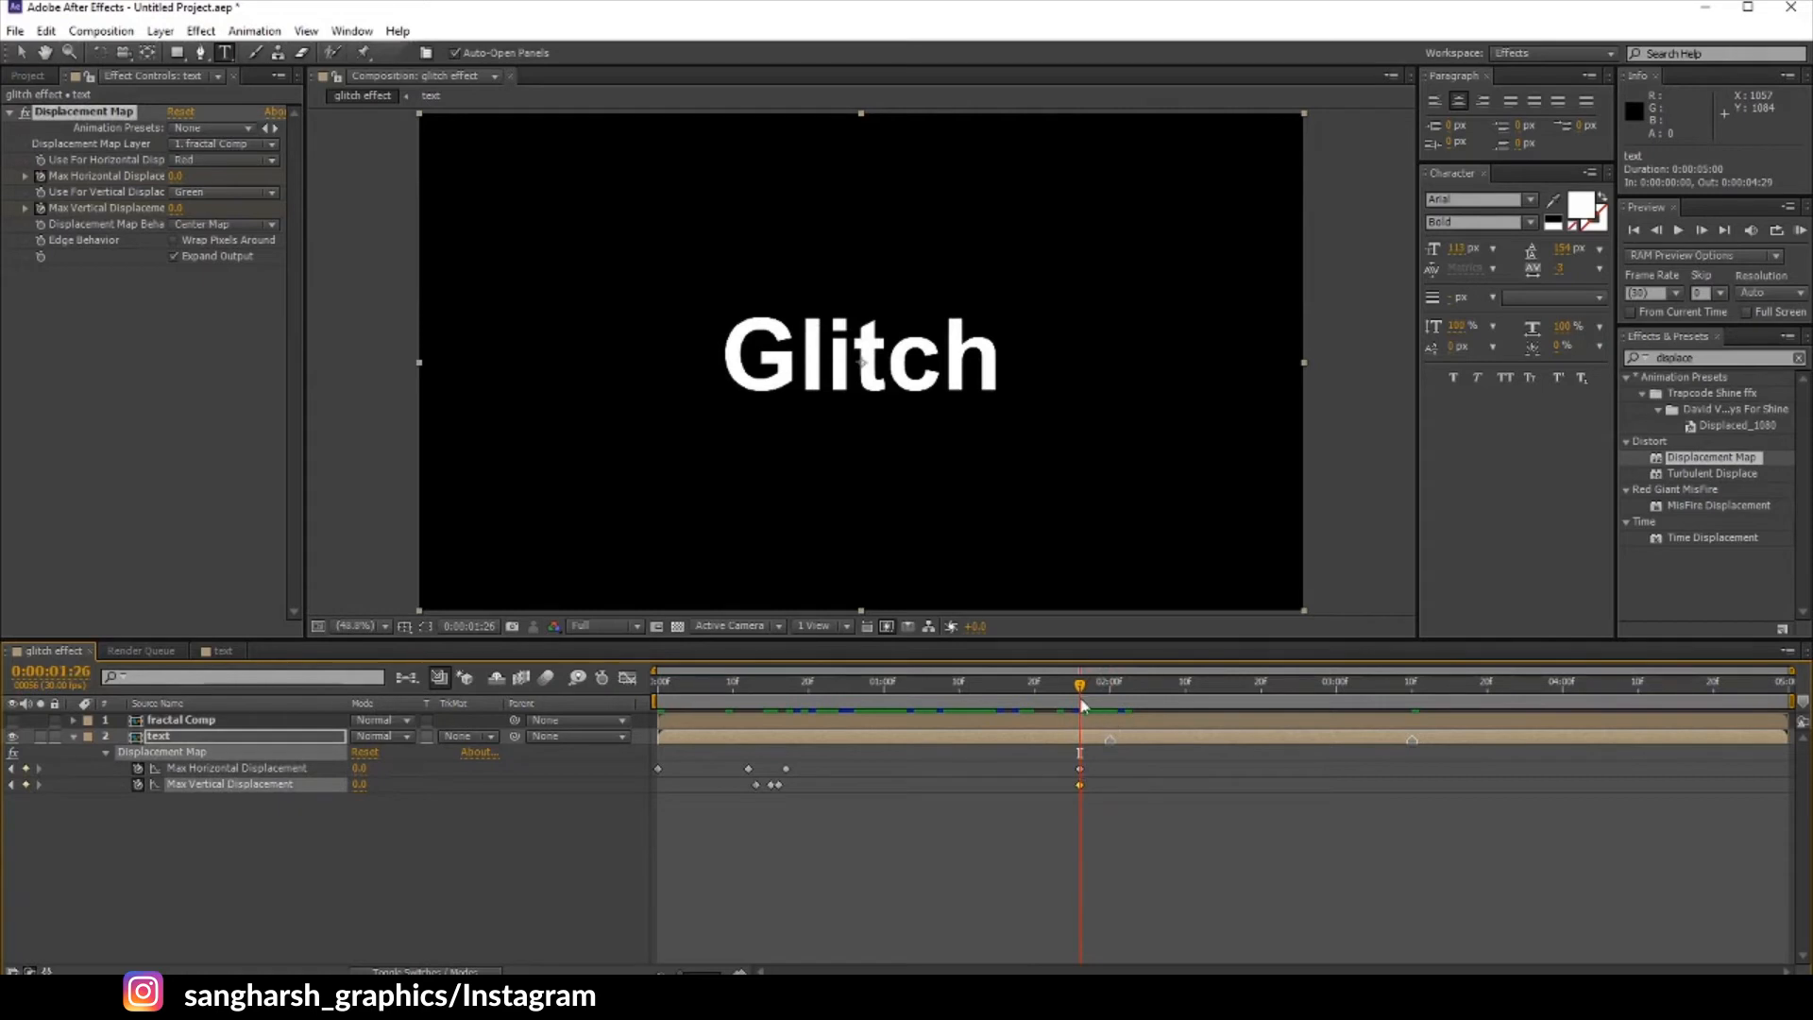
Step: Add zero-value keyframes for both Max Horizontal and Max Vertical Displacement at 0:00:02:05, after the 2-second marker
{"action": "left_click", "coordinate": [1127, 696]}
{"action": "left_click_drag", "start_coordinate": [1127, 696], "coordinate": [1135, 696]}
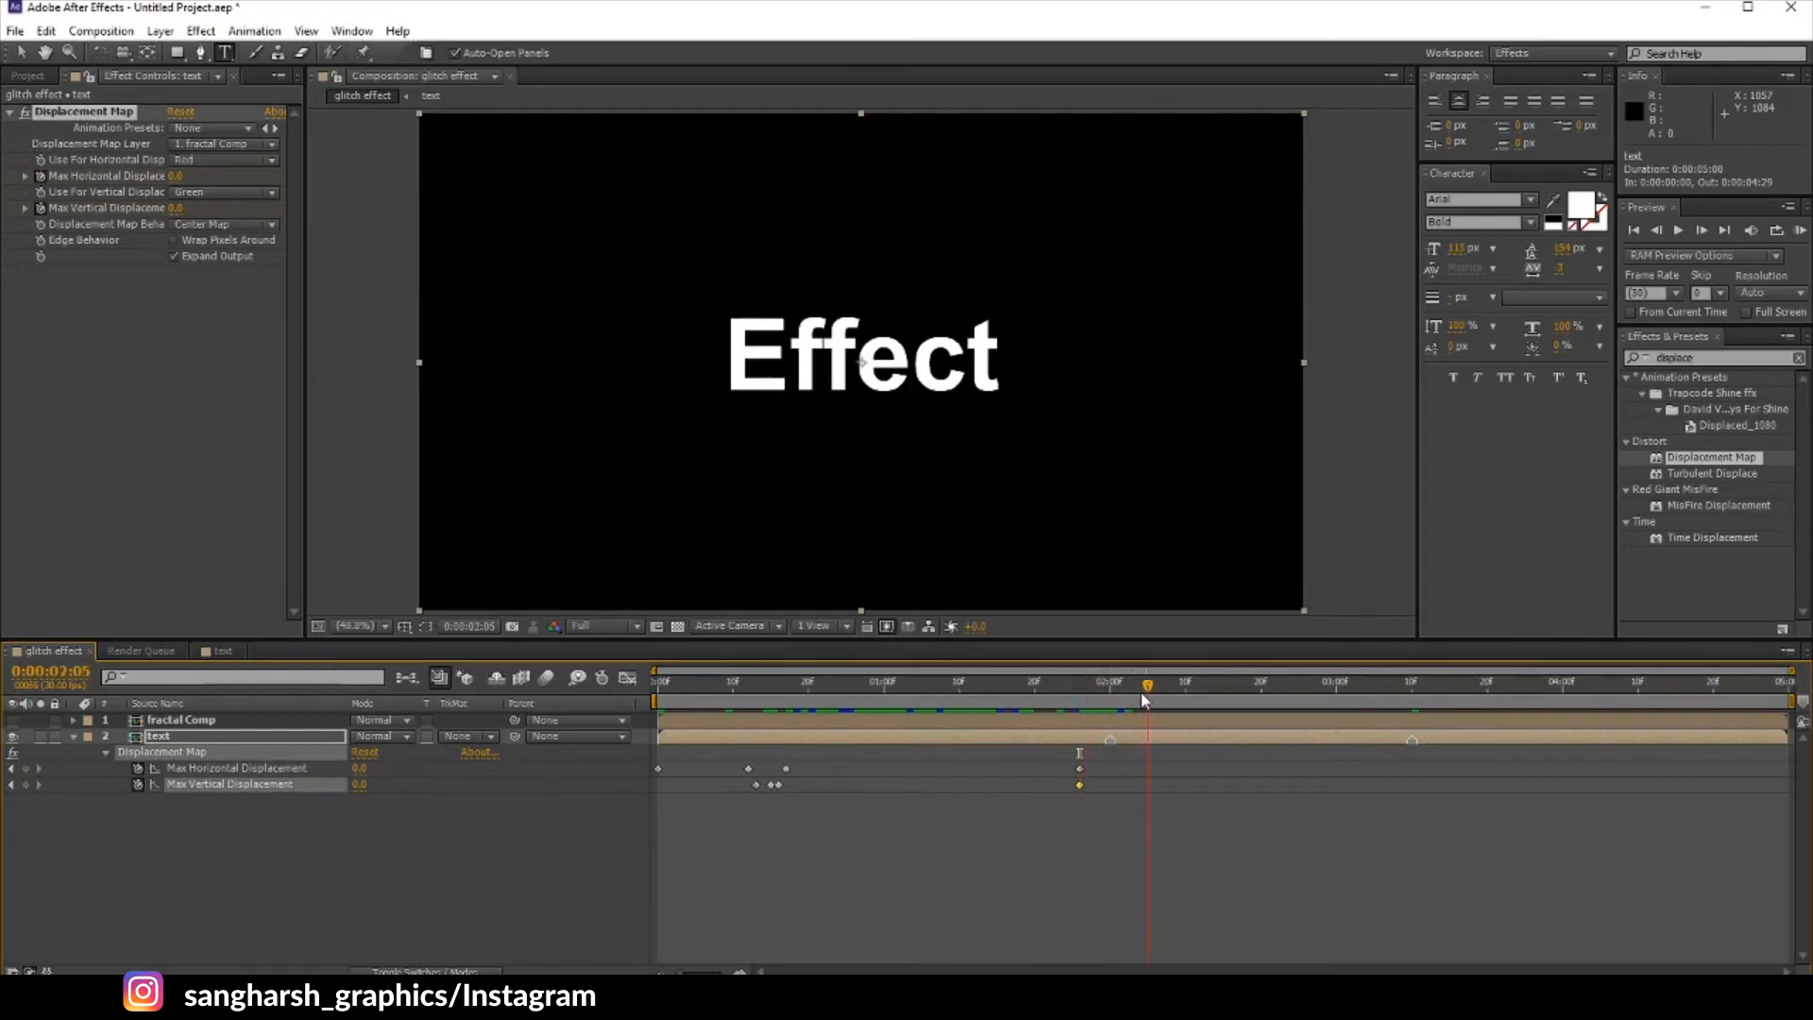
{"action": "left_click", "coordinate": [25, 768]}
{"action": "left_click", "coordinate": [26, 784]}
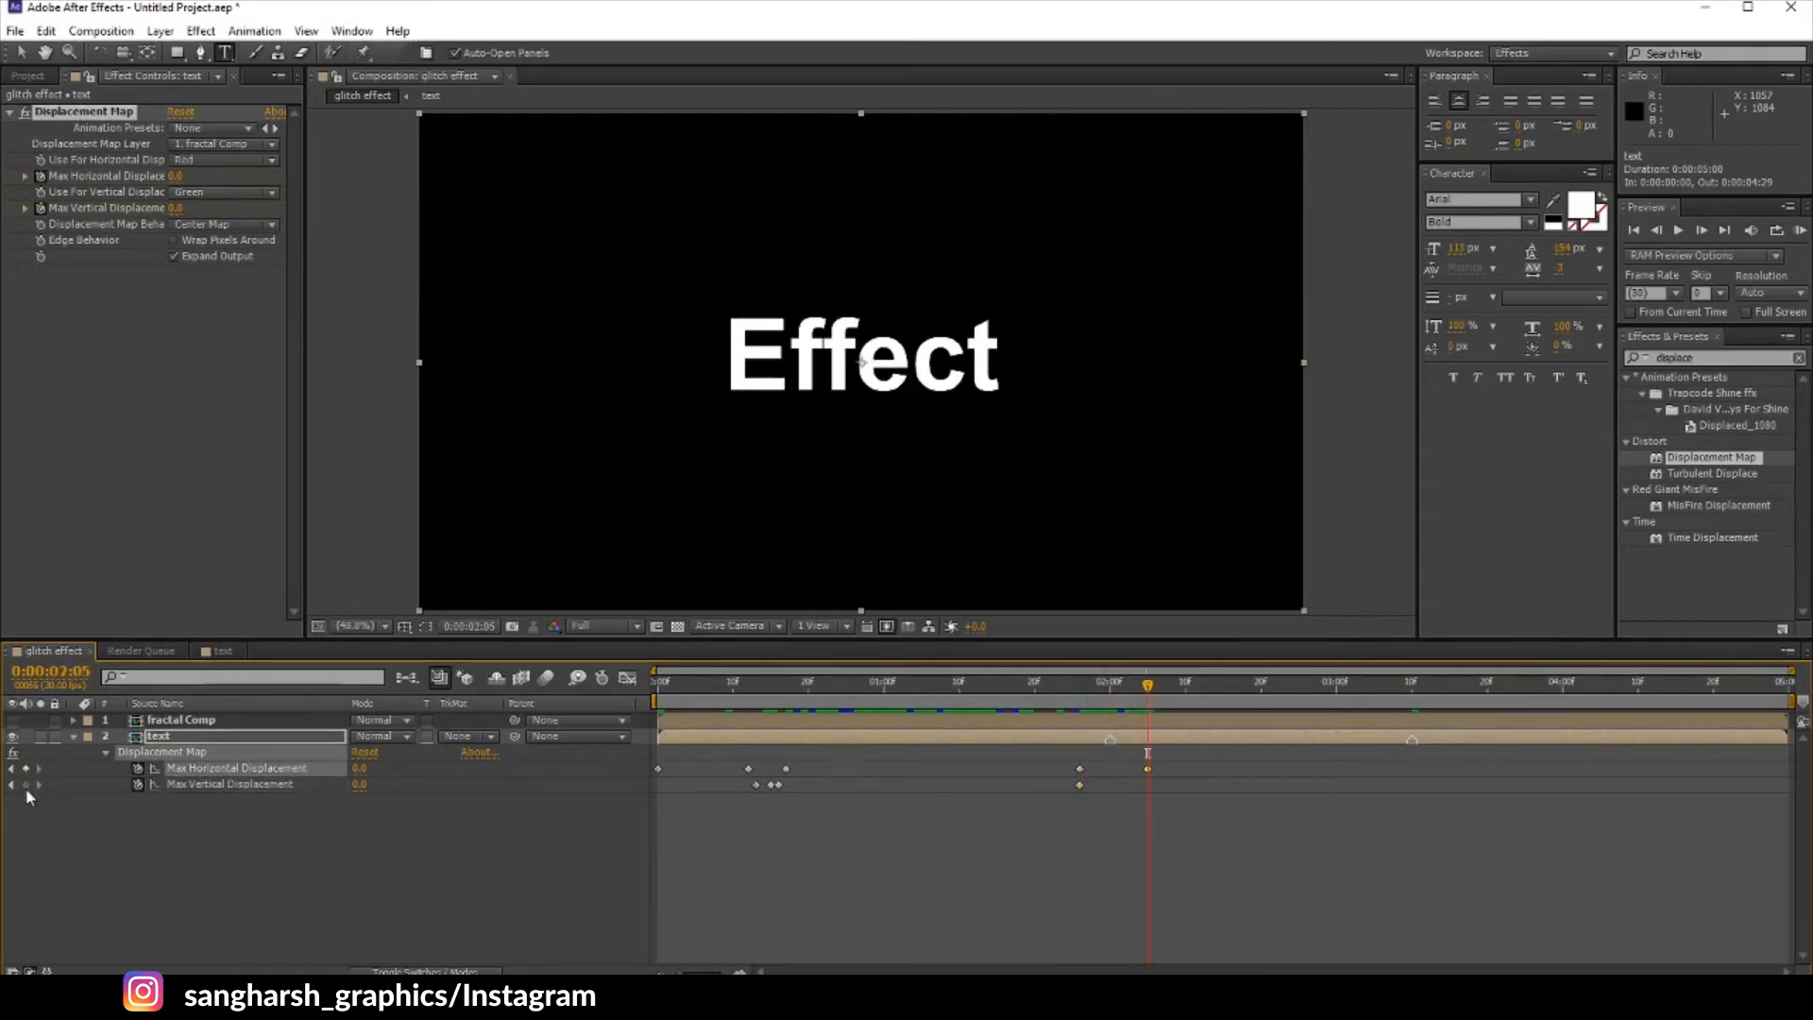
{"action": "left_click_drag", "start_coordinate": [1158, 803], "coordinate": [1139, 763]}
{"action": "left_click", "coordinate": [1146, 785]}
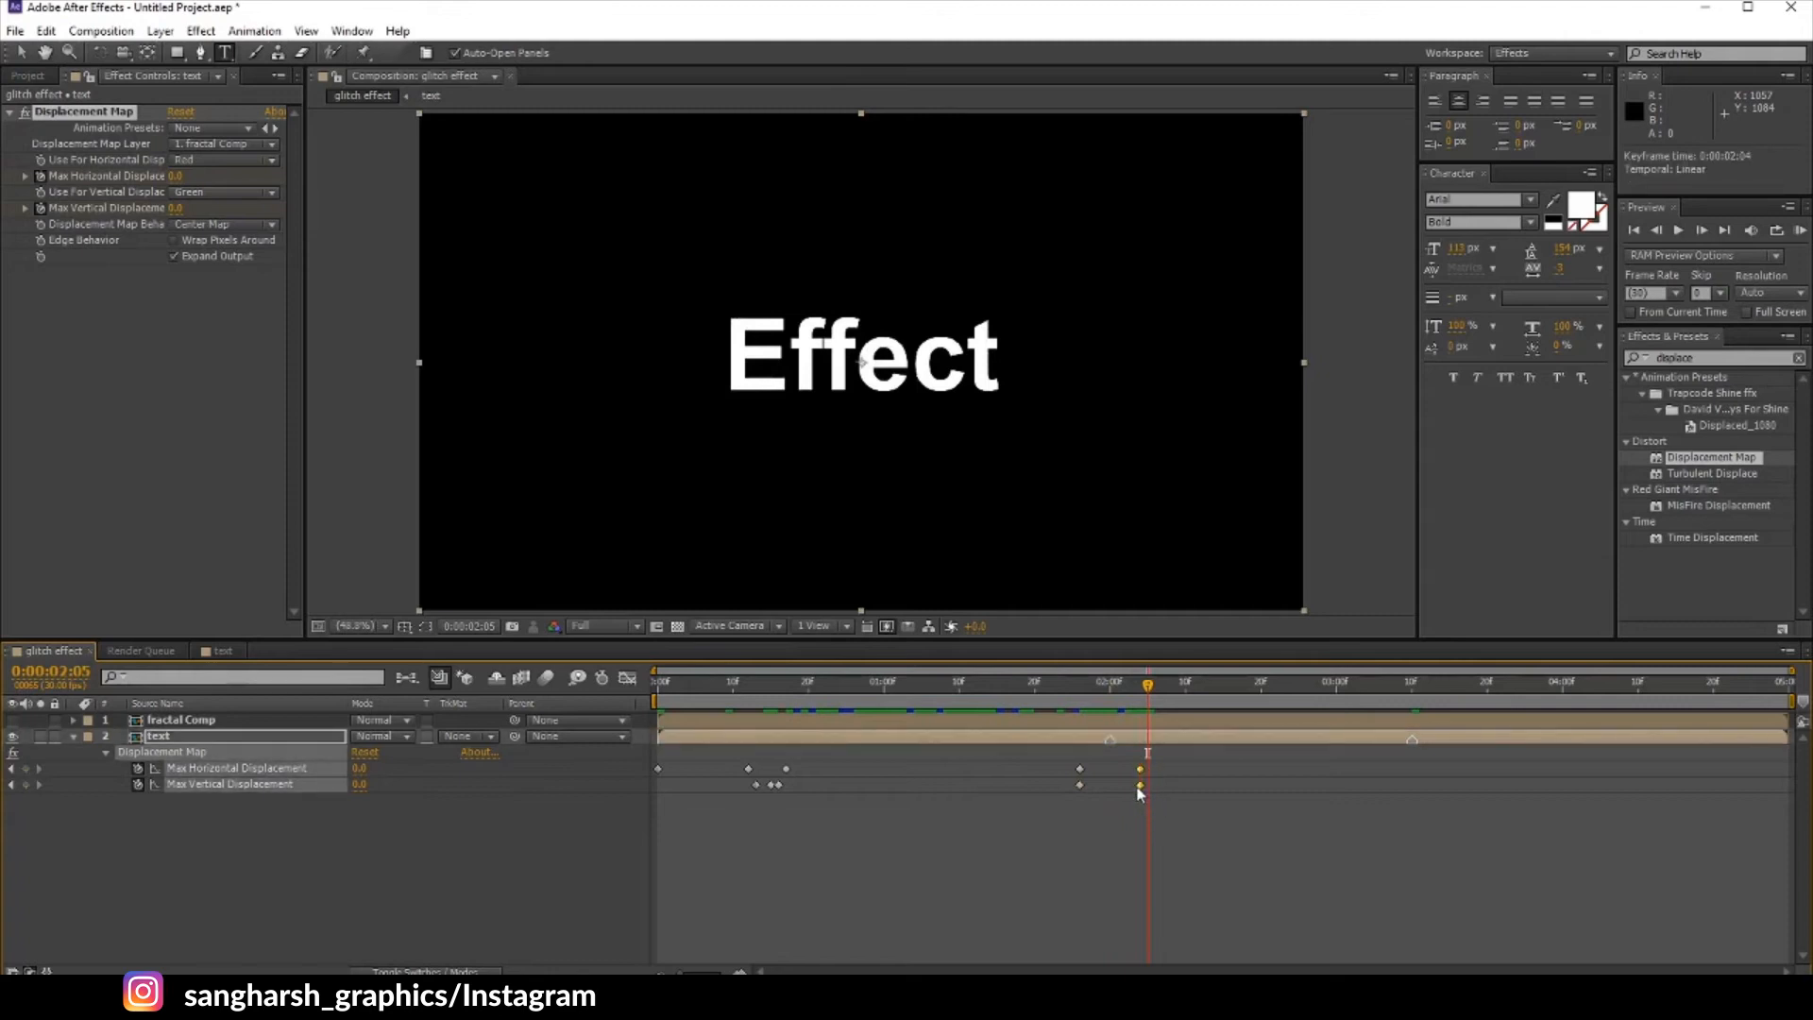
Step: At 0:00:02:00, set Max Horizontal Displacement to 382 and raise Max Vertical Displacement to scramble the text
{"action": "left_click", "coordinate": [1114, 695]}
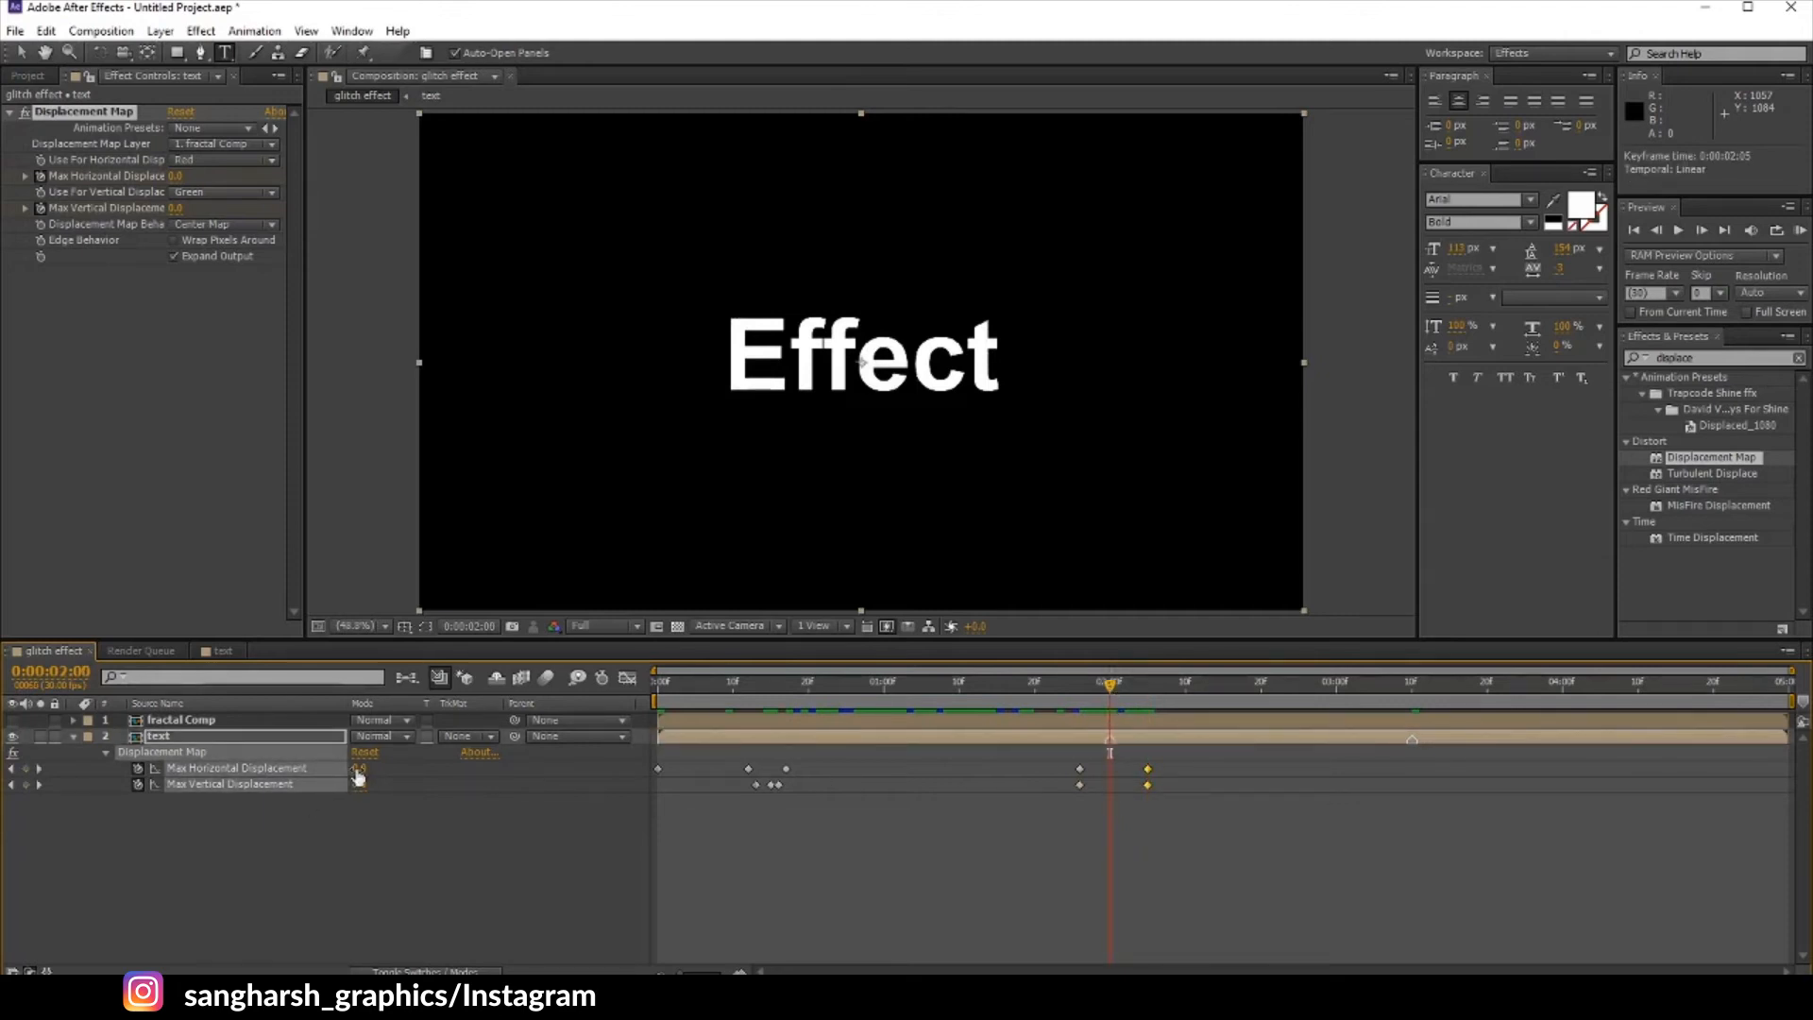
{"action": "left_click_drag", "start_coordinate": [359, 768], "coordinate": [717, 798]}
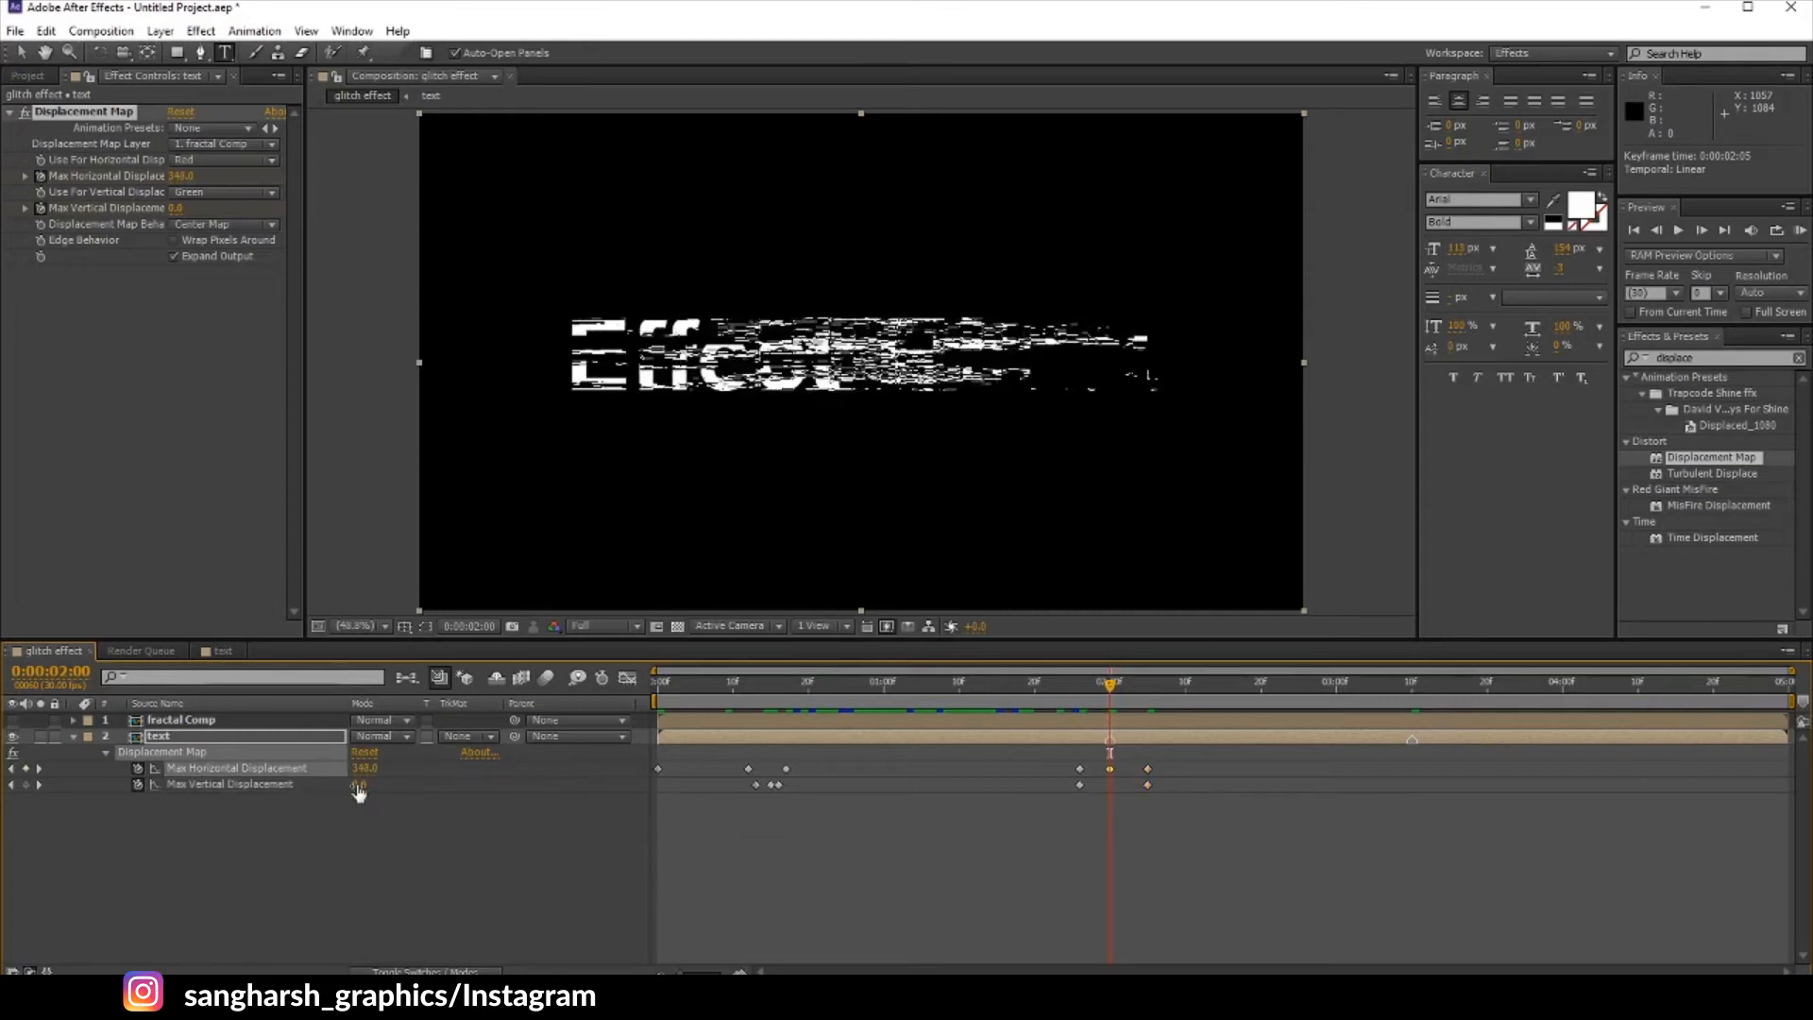
{"action": "left_click_drag", "start_coordinate": [359, 787], "coordinate": [380, 784]}
{"action": "left_click_drag", "start_coordinate": [403, 782], "coordinate": [397, 771]}
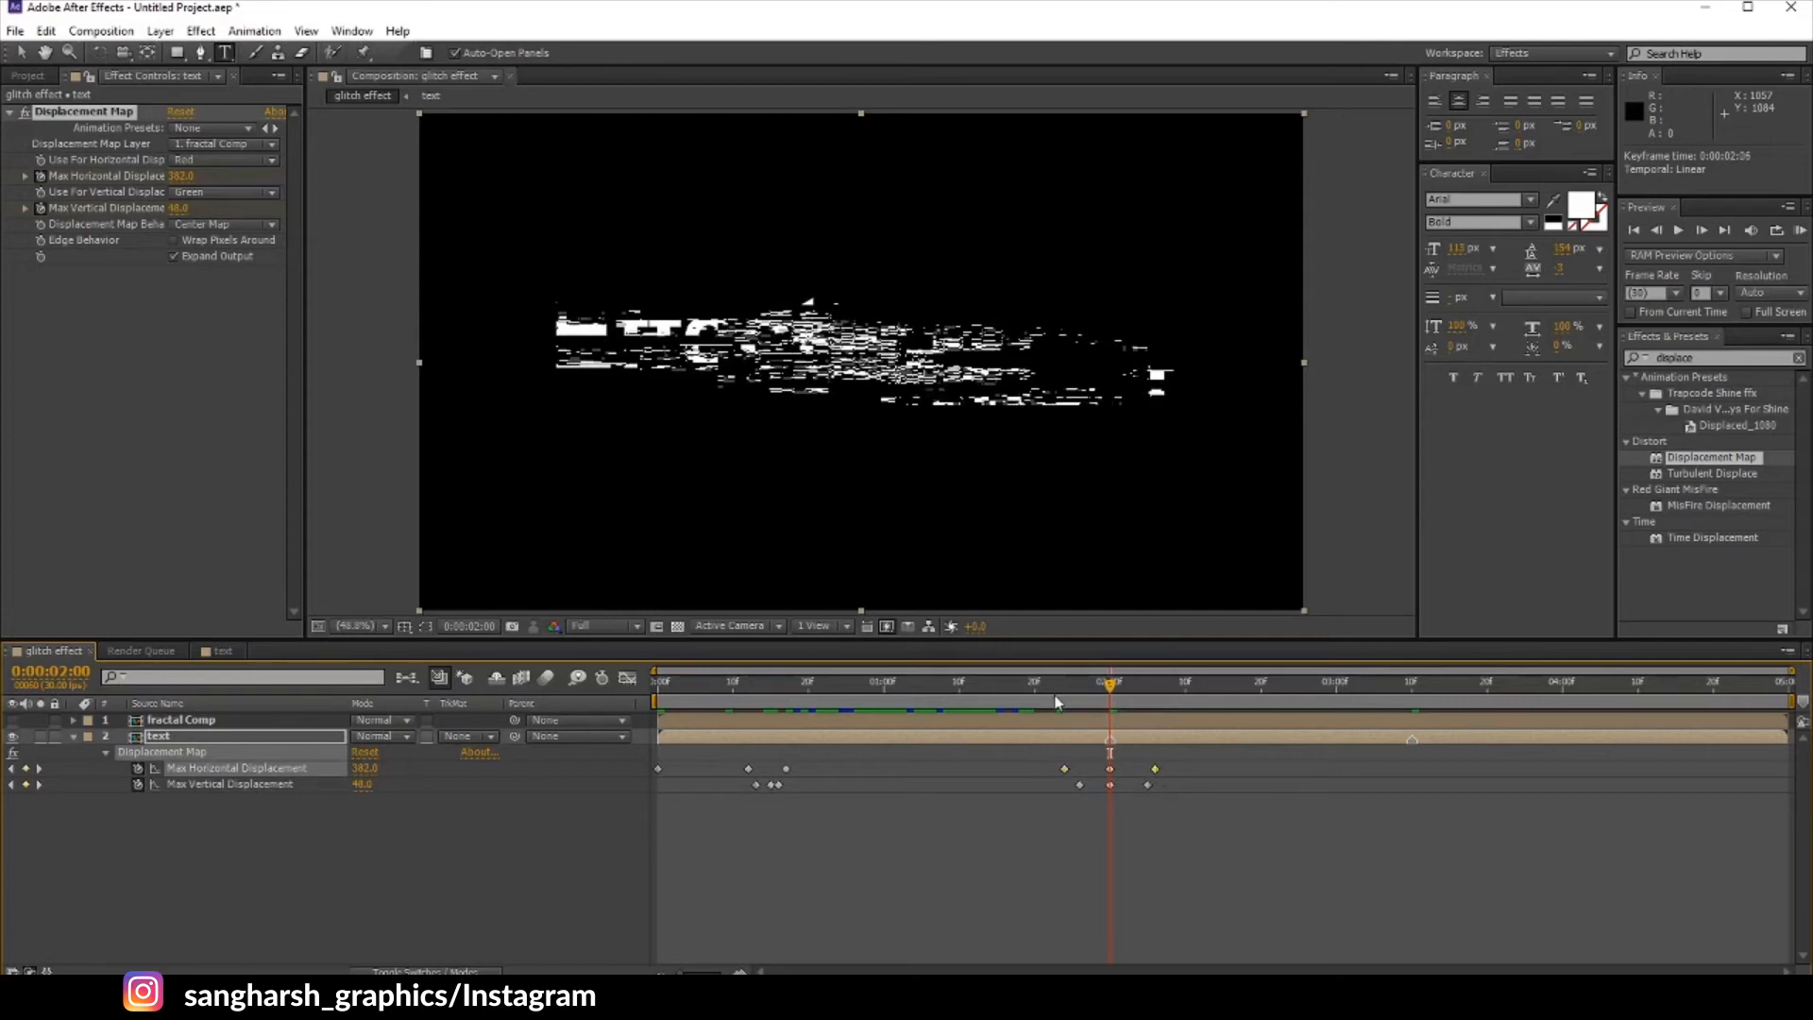
Step: Preview the glitch transition from Glitch to Effect around the 2-second marker
{"action": "left_click_drag", "start_coordinate": [1057, 694], "coordinate": [1007, 719]}
{"action": "key", "text": "KP_0"}
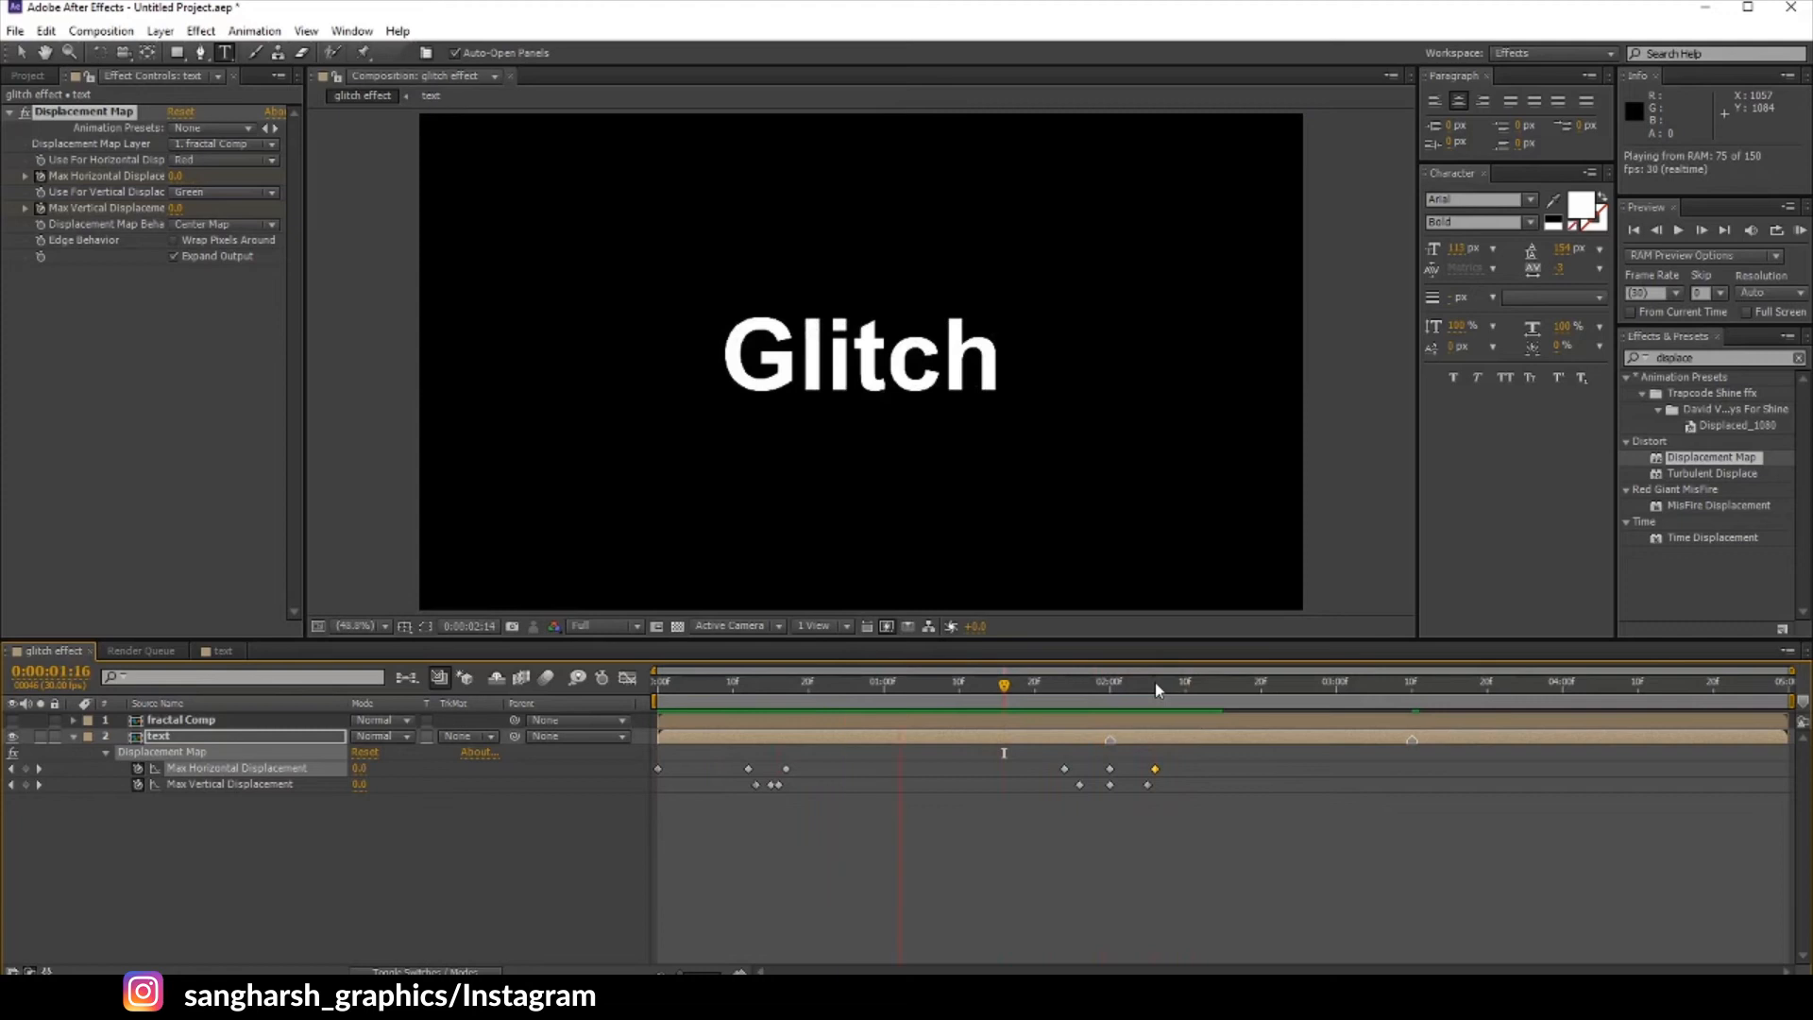
{"action": "key", "text": "space"}
{"action": "mouse_move", "coordinate": [1004, 685]}
{"action": "left_mouse_down"}
{"action": "mouse_move", "coordinate": [1163, 699]}
{"action": "mouse_move", "coordinate": [1023, 703]}
{"action": "left_mouse_up"}
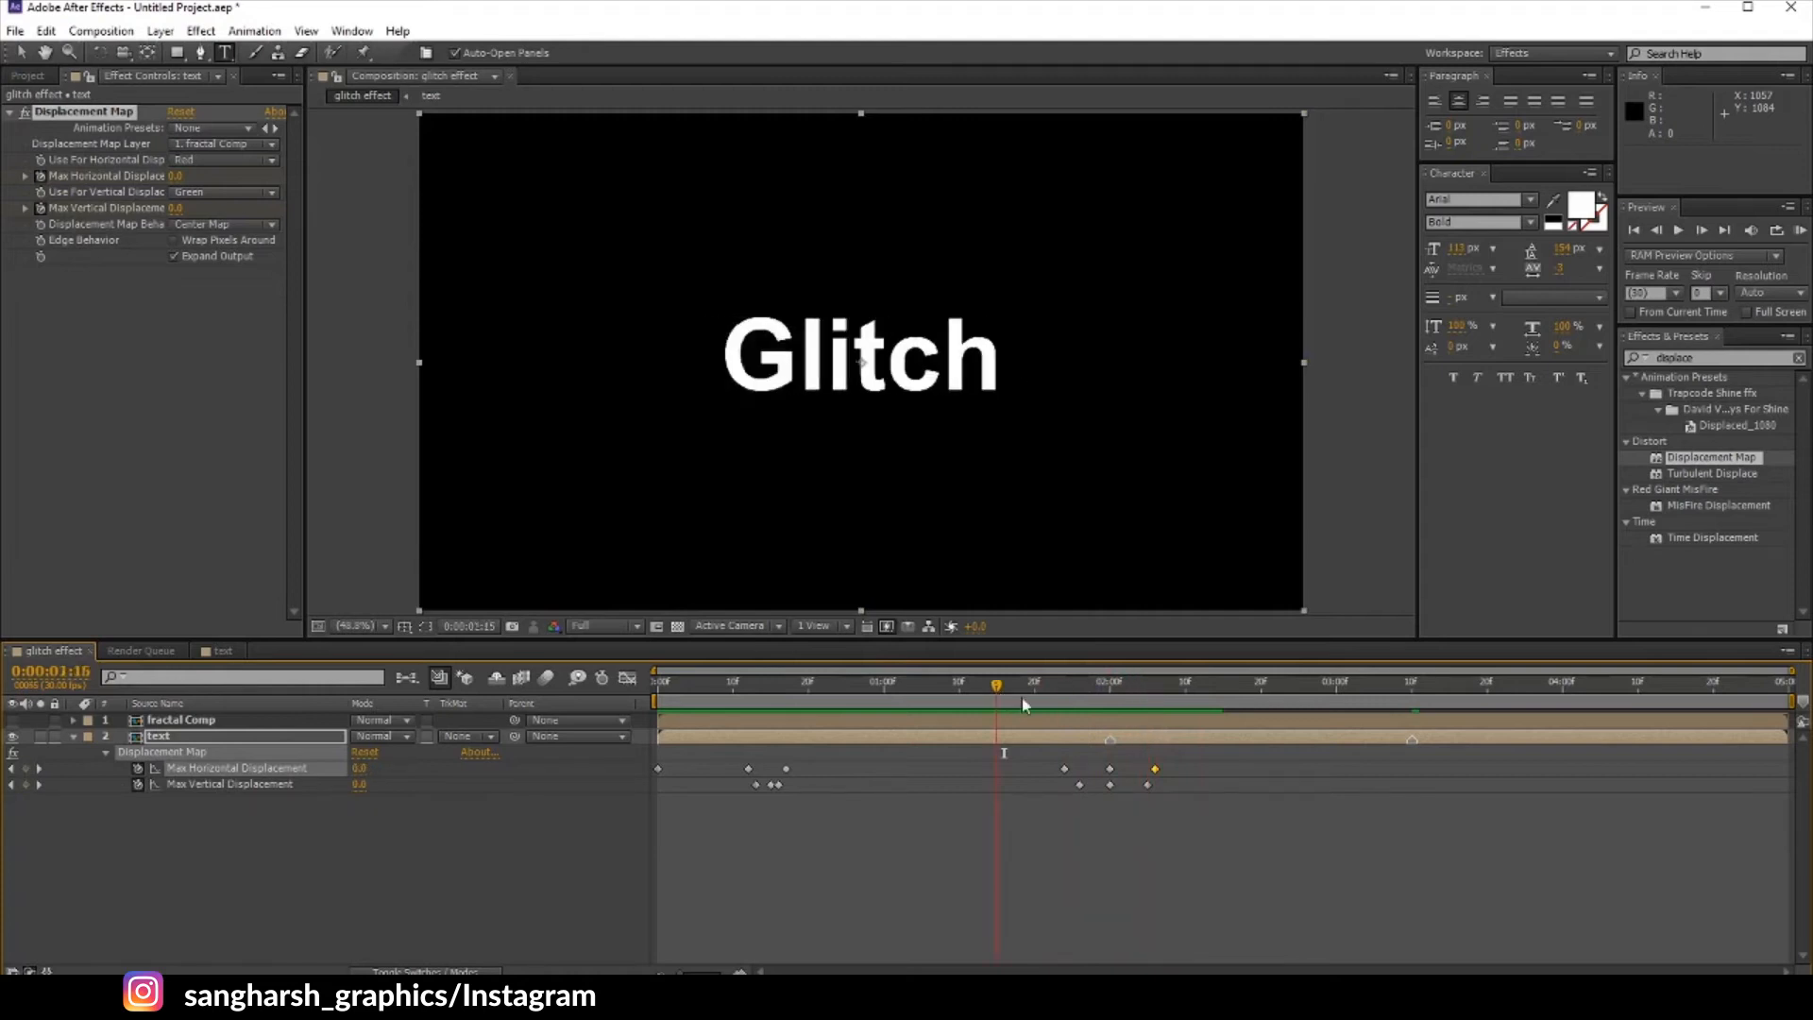
{"action": "key", "text": "space"}
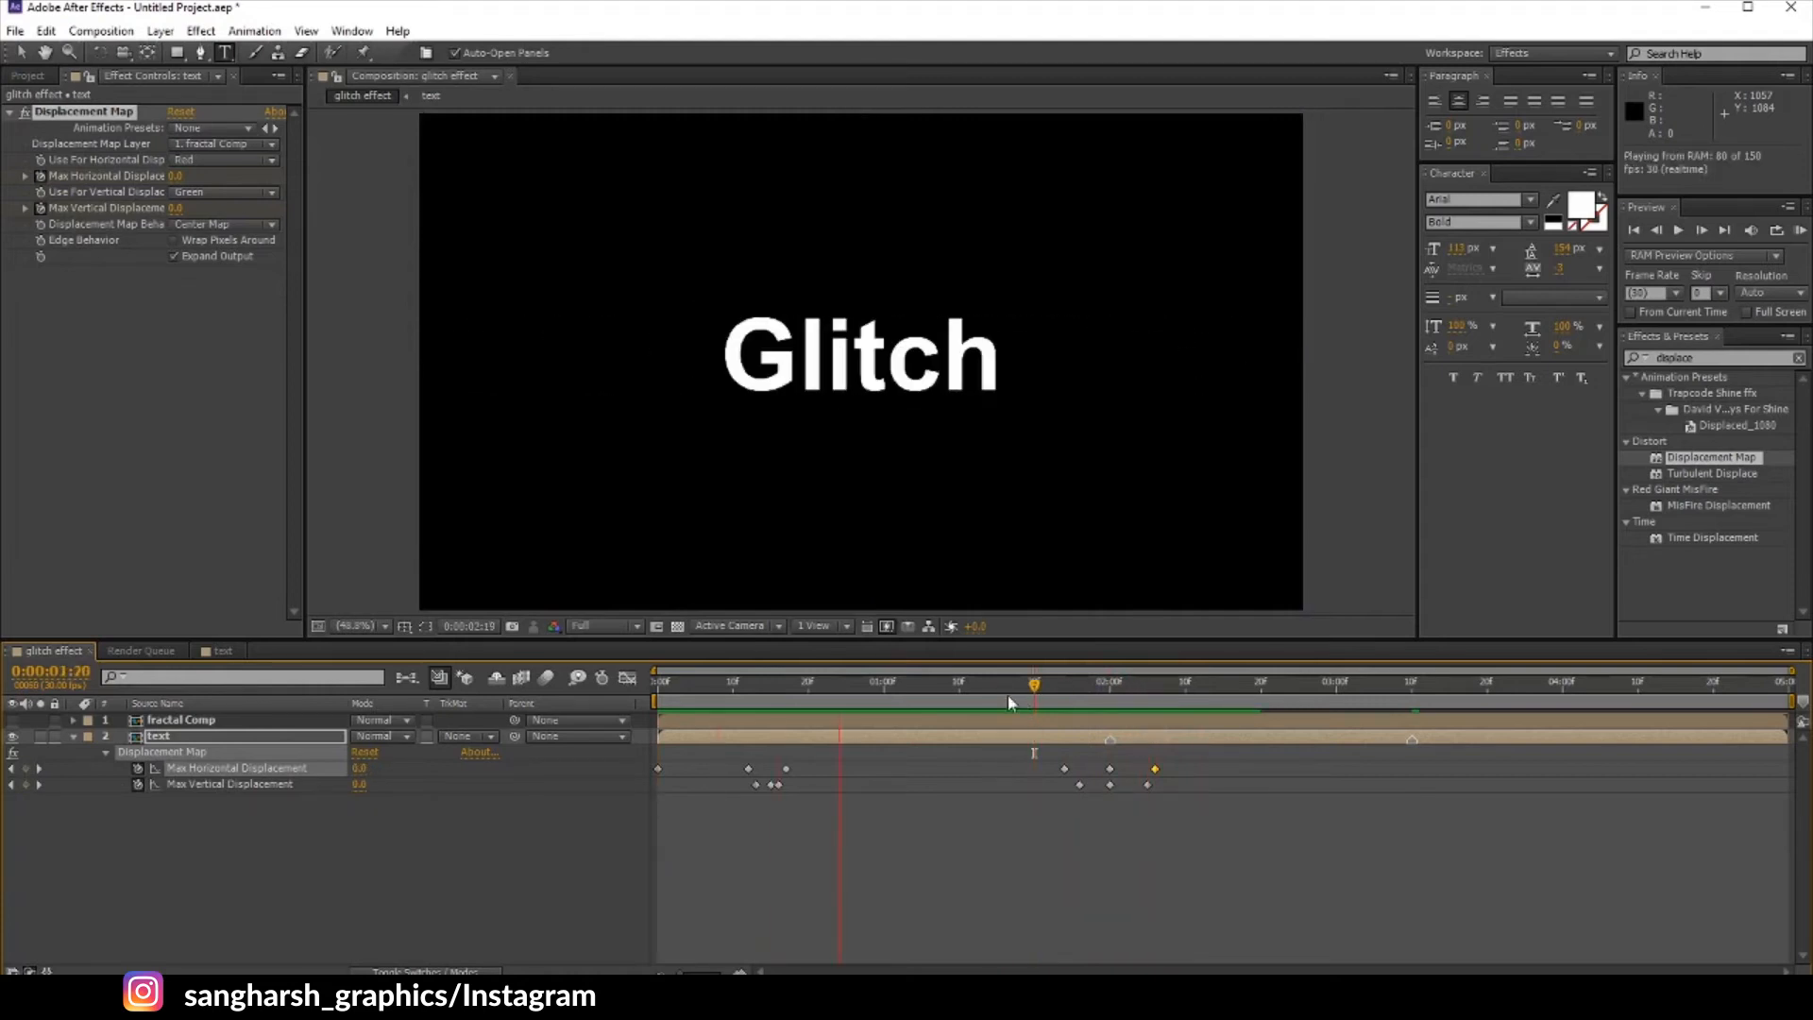
{"action": "key", "text": "space"}
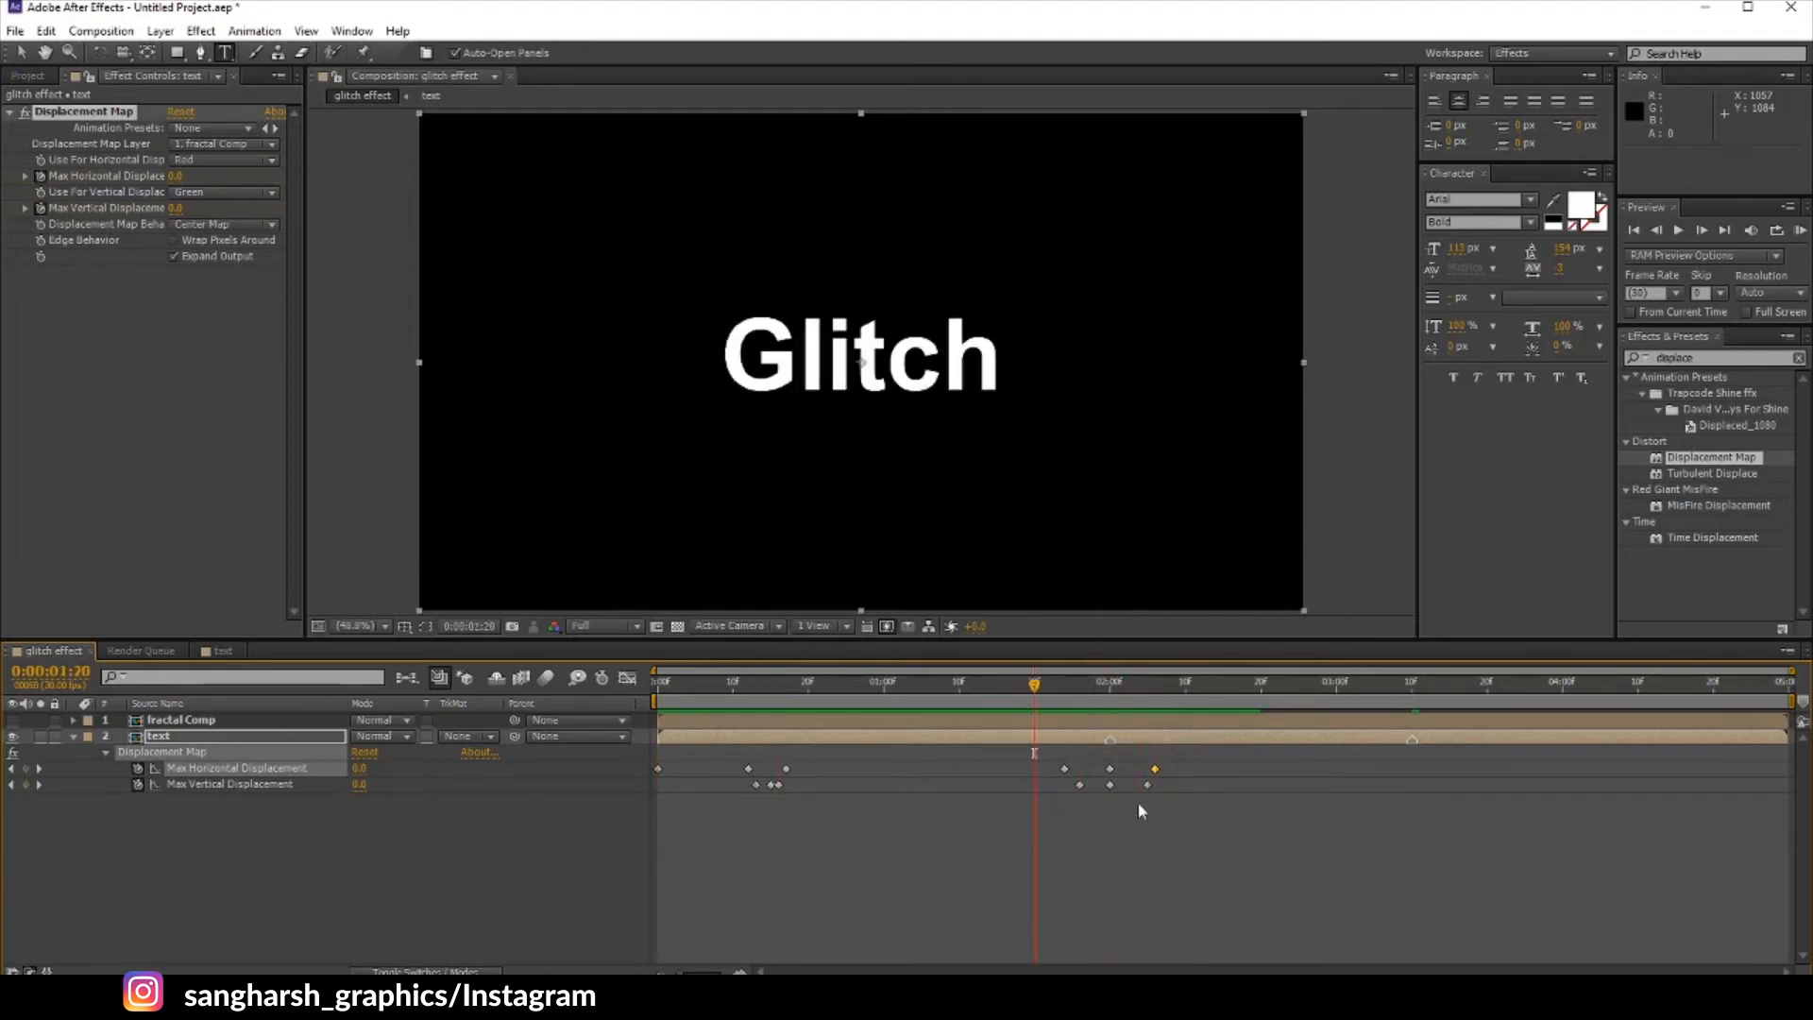
Step: Tighten the outer displacement keyframes around 0:00:02:00 by one frame on each side and preview the transition
{"action": "left_click", "coordinate": [1133, 806]}
{"action": "left_click", "coordinate": [1079, 785]}
{"action": "left_click", "coordinate": [1065, 769], "text": "shift"}
{"action": "left_click_drag", "start_coordinate": [1077, 785], "coordinate": [1140, 784]}
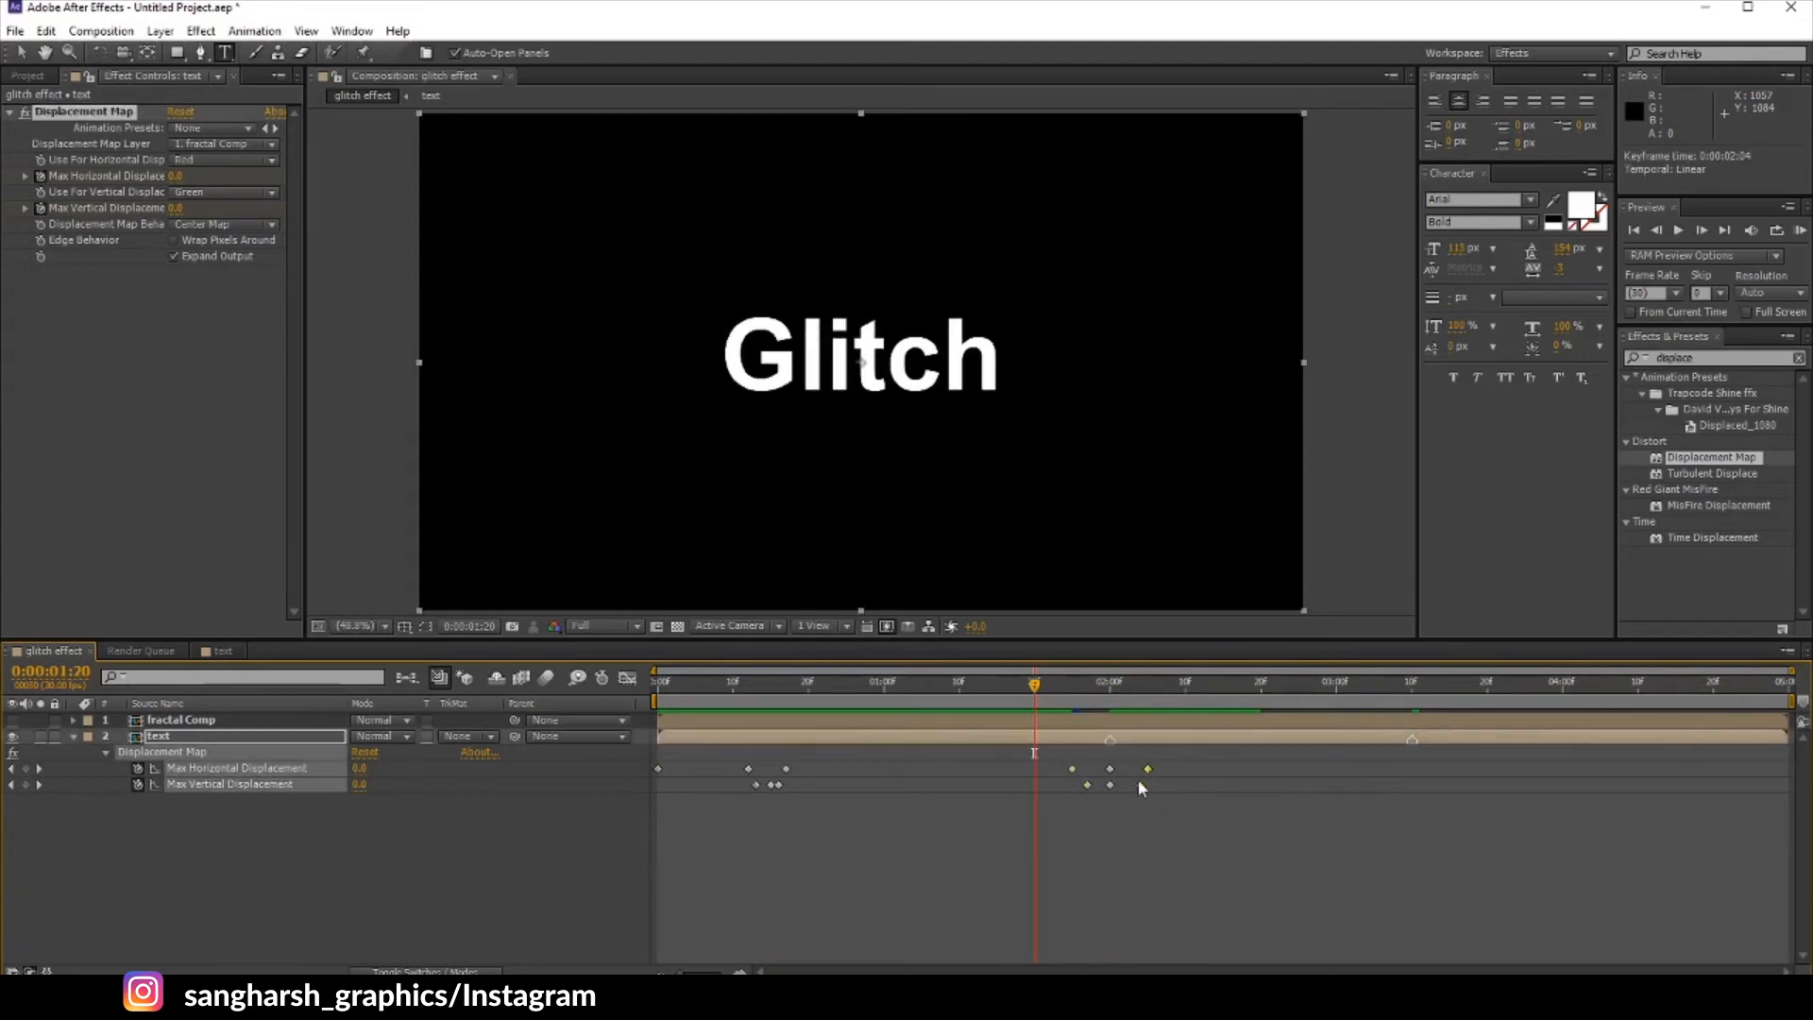
{"action": "mouse_move", "coordinate": [1055, 697]}
{"action": "left_mouse_down"}
{"action": "mouse_move", "coordinate": [1167, 698]}
{"action": "mouse_move", "coordinate": [1080, 703]}
{"action": "left_mouse_up"}
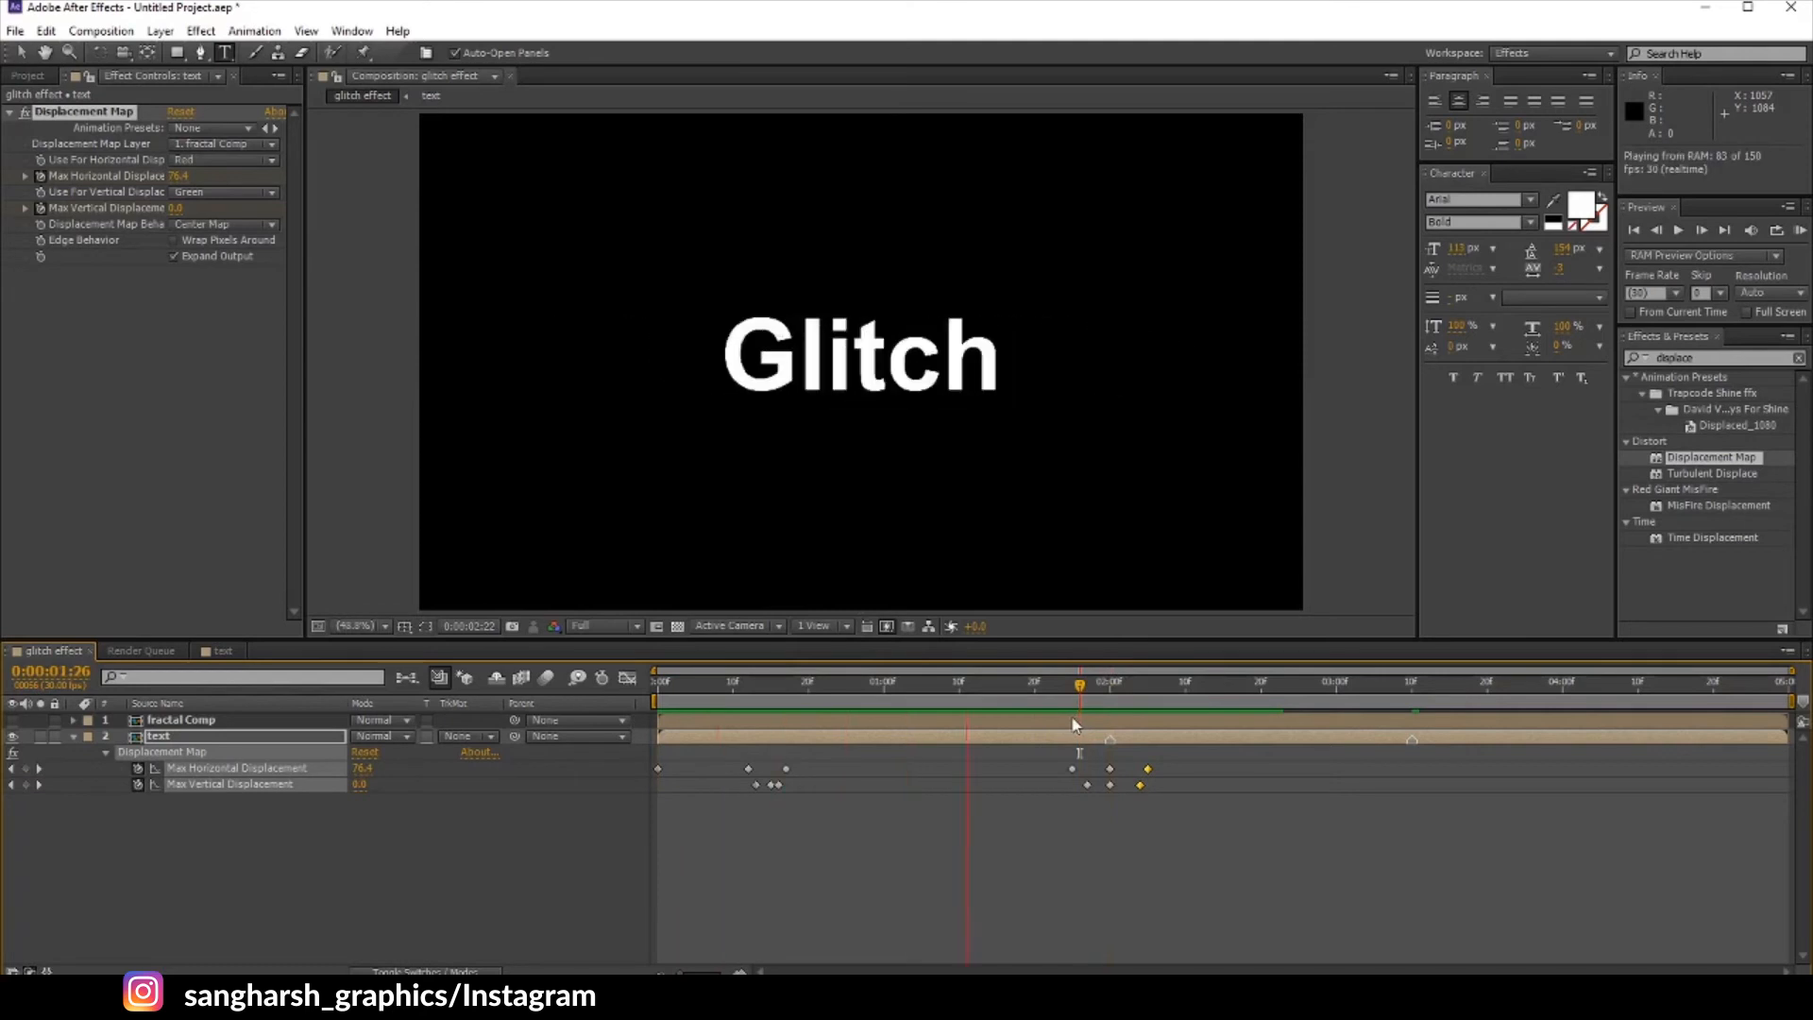
{"action": "key", "text": "space"}
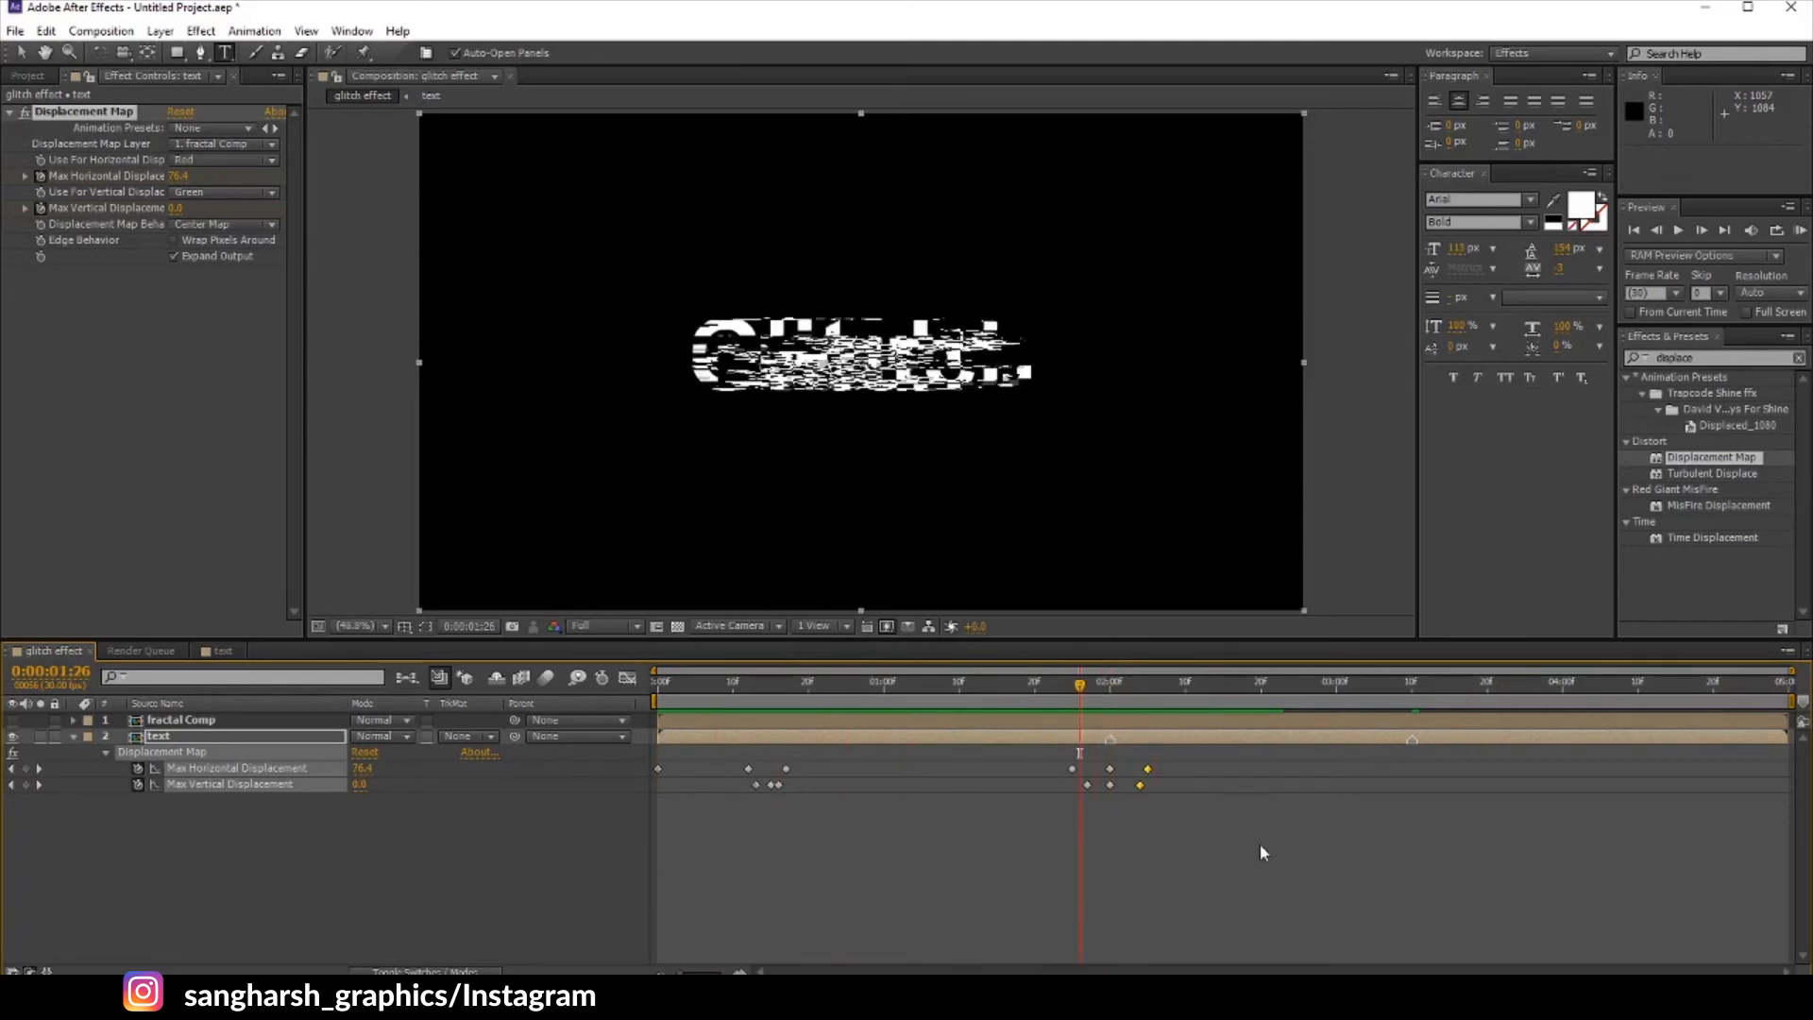
Step: Copy the six displacement keyframes around 2 seconds to 0:00:03:05, so their peak falls on the 0:00:03:10 marker
{"action": "left_click_drag", "start_coordinate": [1260, 842], "coordinate": [1019, 750]}
{"action": "key", "text": "ctrl+c"}
{"action": "left_click", "coordinate": [1374, 683]}
{"action": "key", "text": "ctrl+v"}
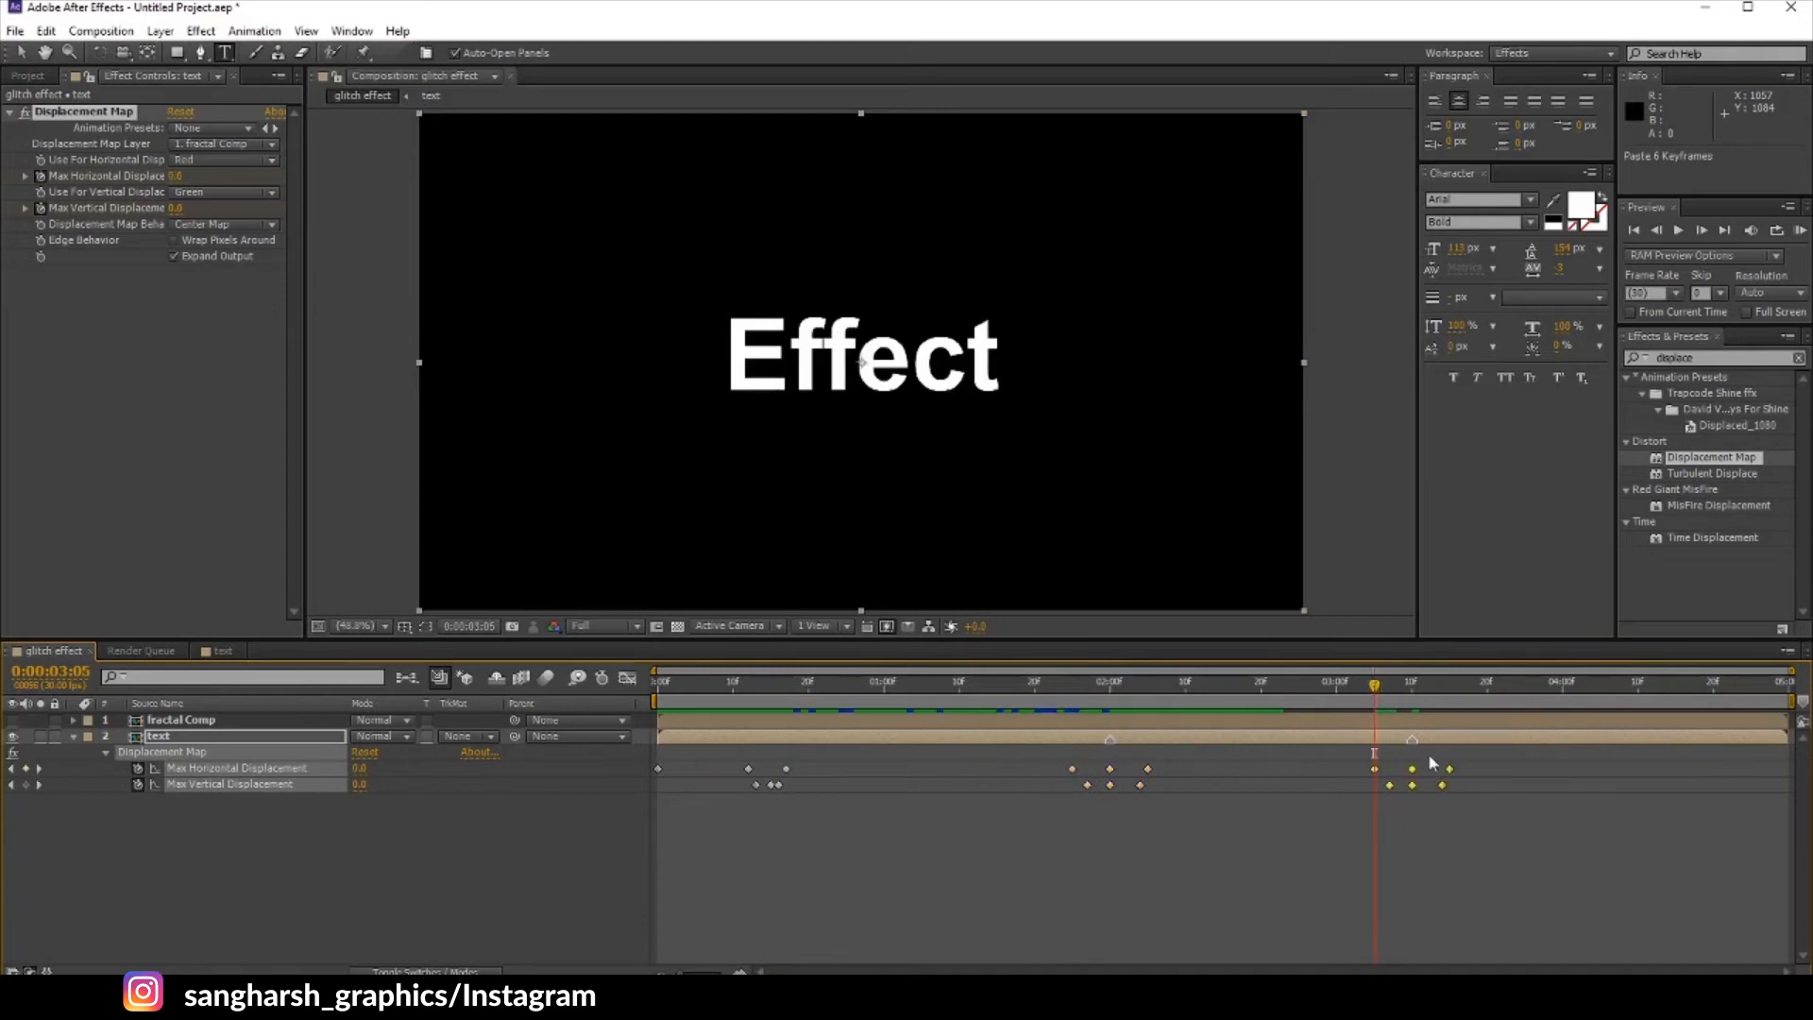
{"action": "left_click_drag", "start_coordinate": [1376, 692], "coordinate": [1411, 686]}
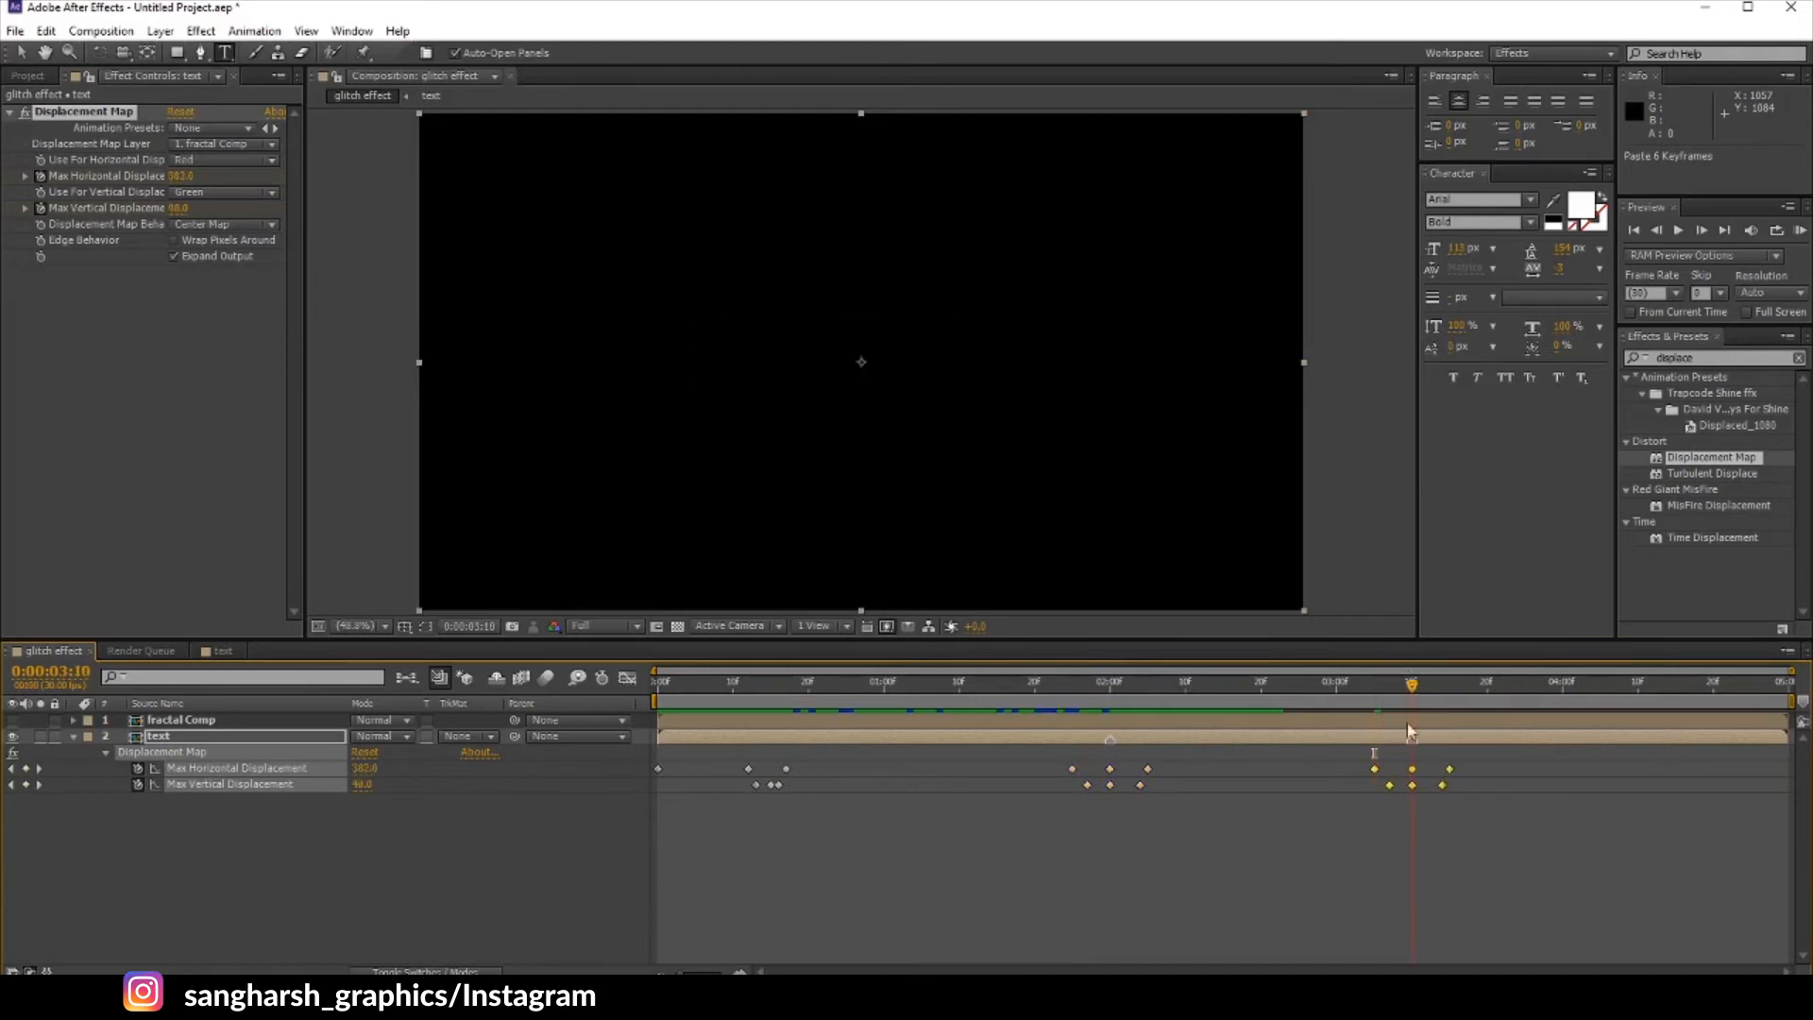
{"action": "left_click", "coordinate": [1449, 809]}
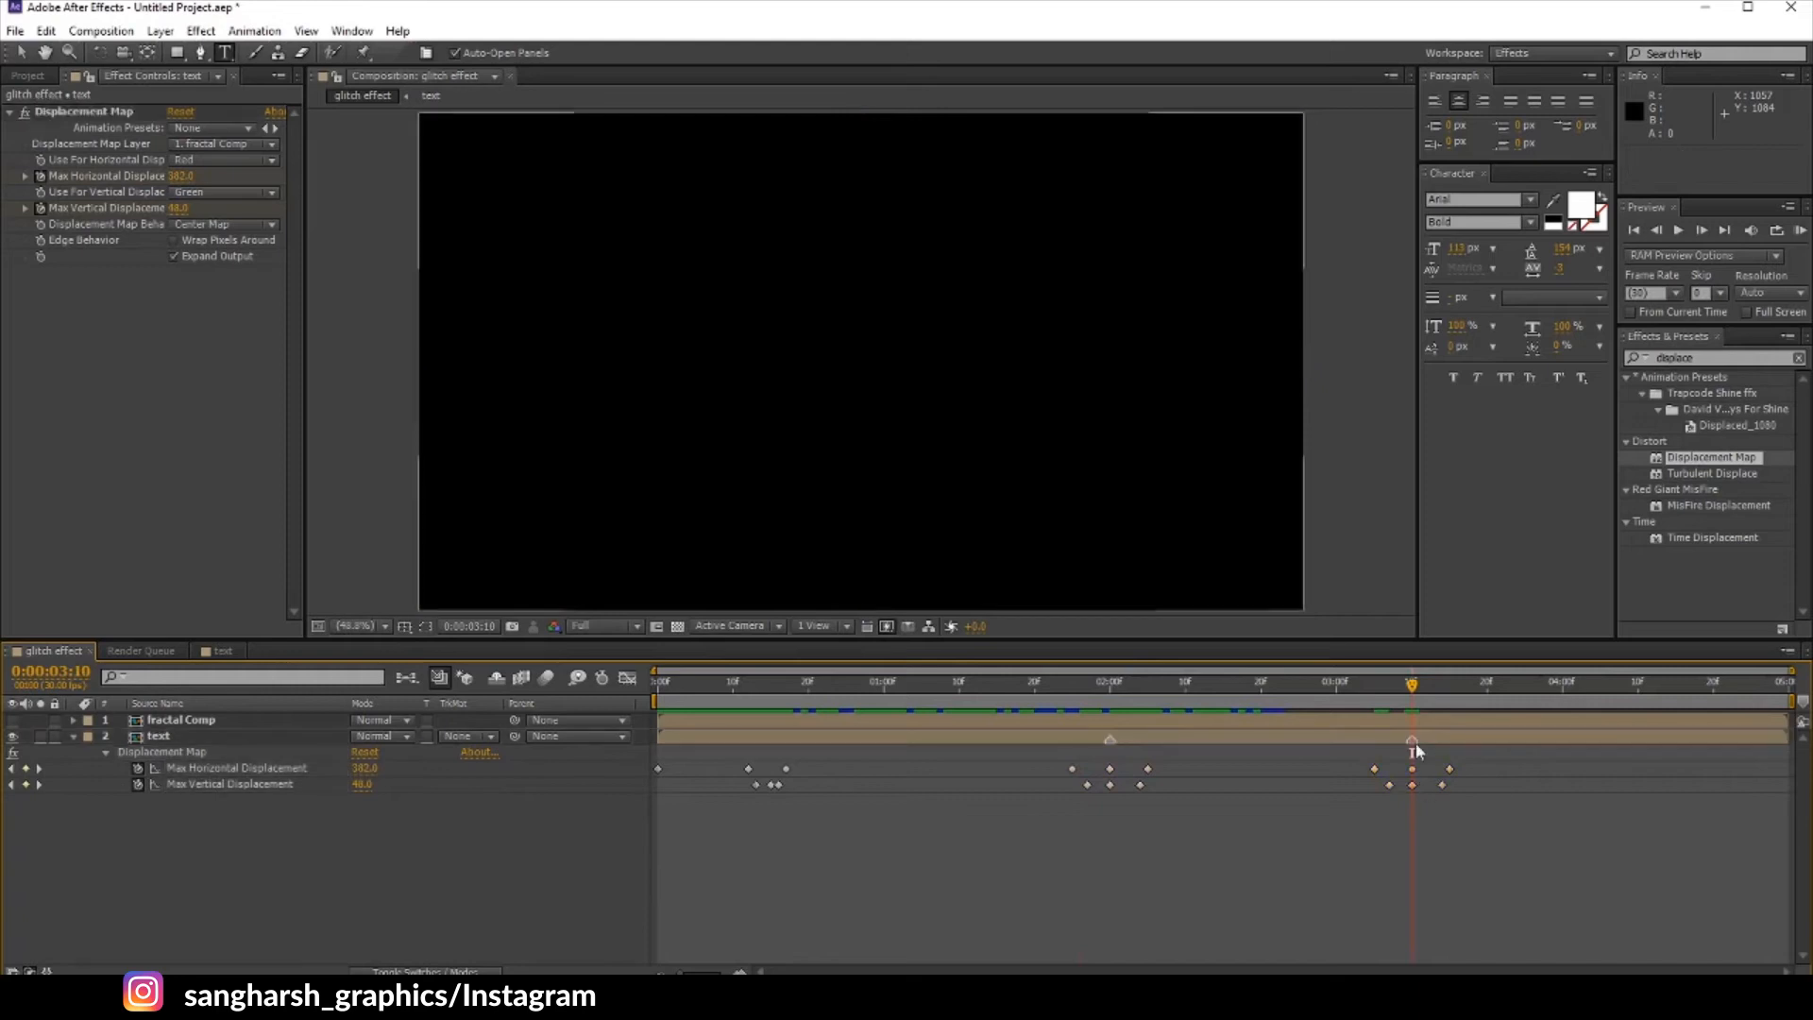
{"action": "left_click", "coordinate": [1411, 785]}
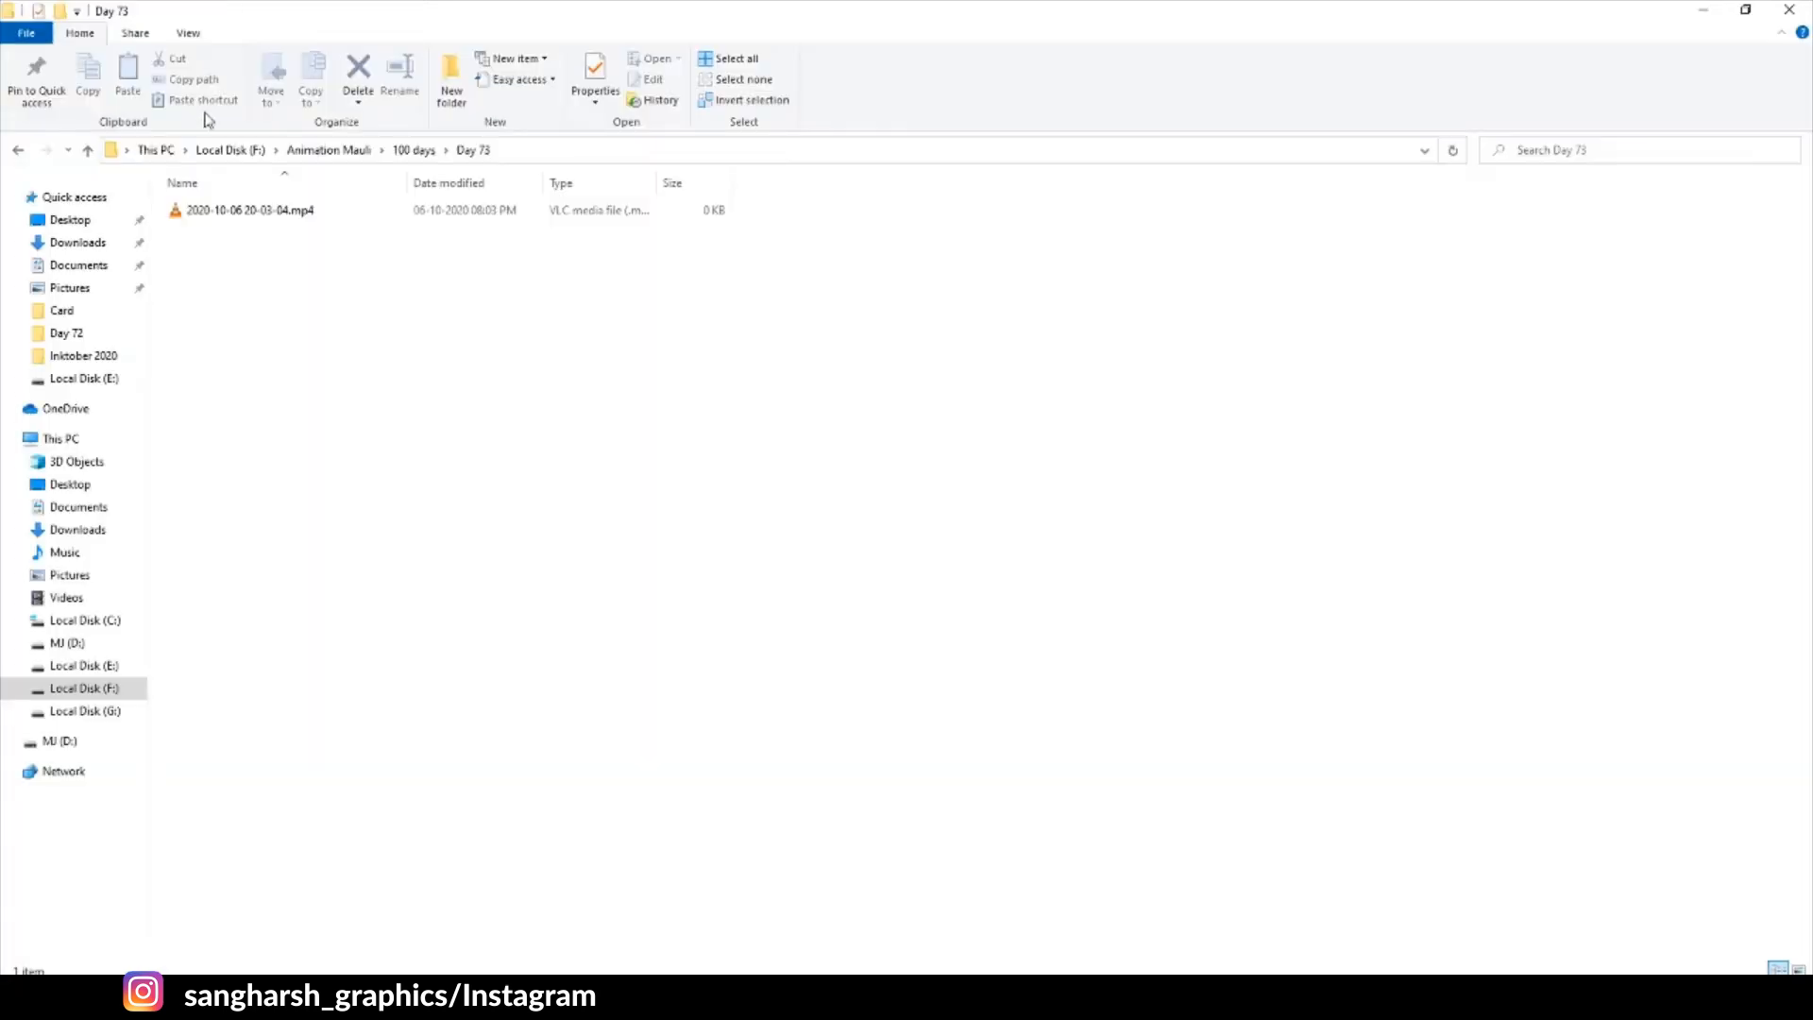
Step: Import logo.png from the Animation Mauli folder in File Explorer into the After Effects project
{"action": "left_click", "coordinate": [329, 150]}
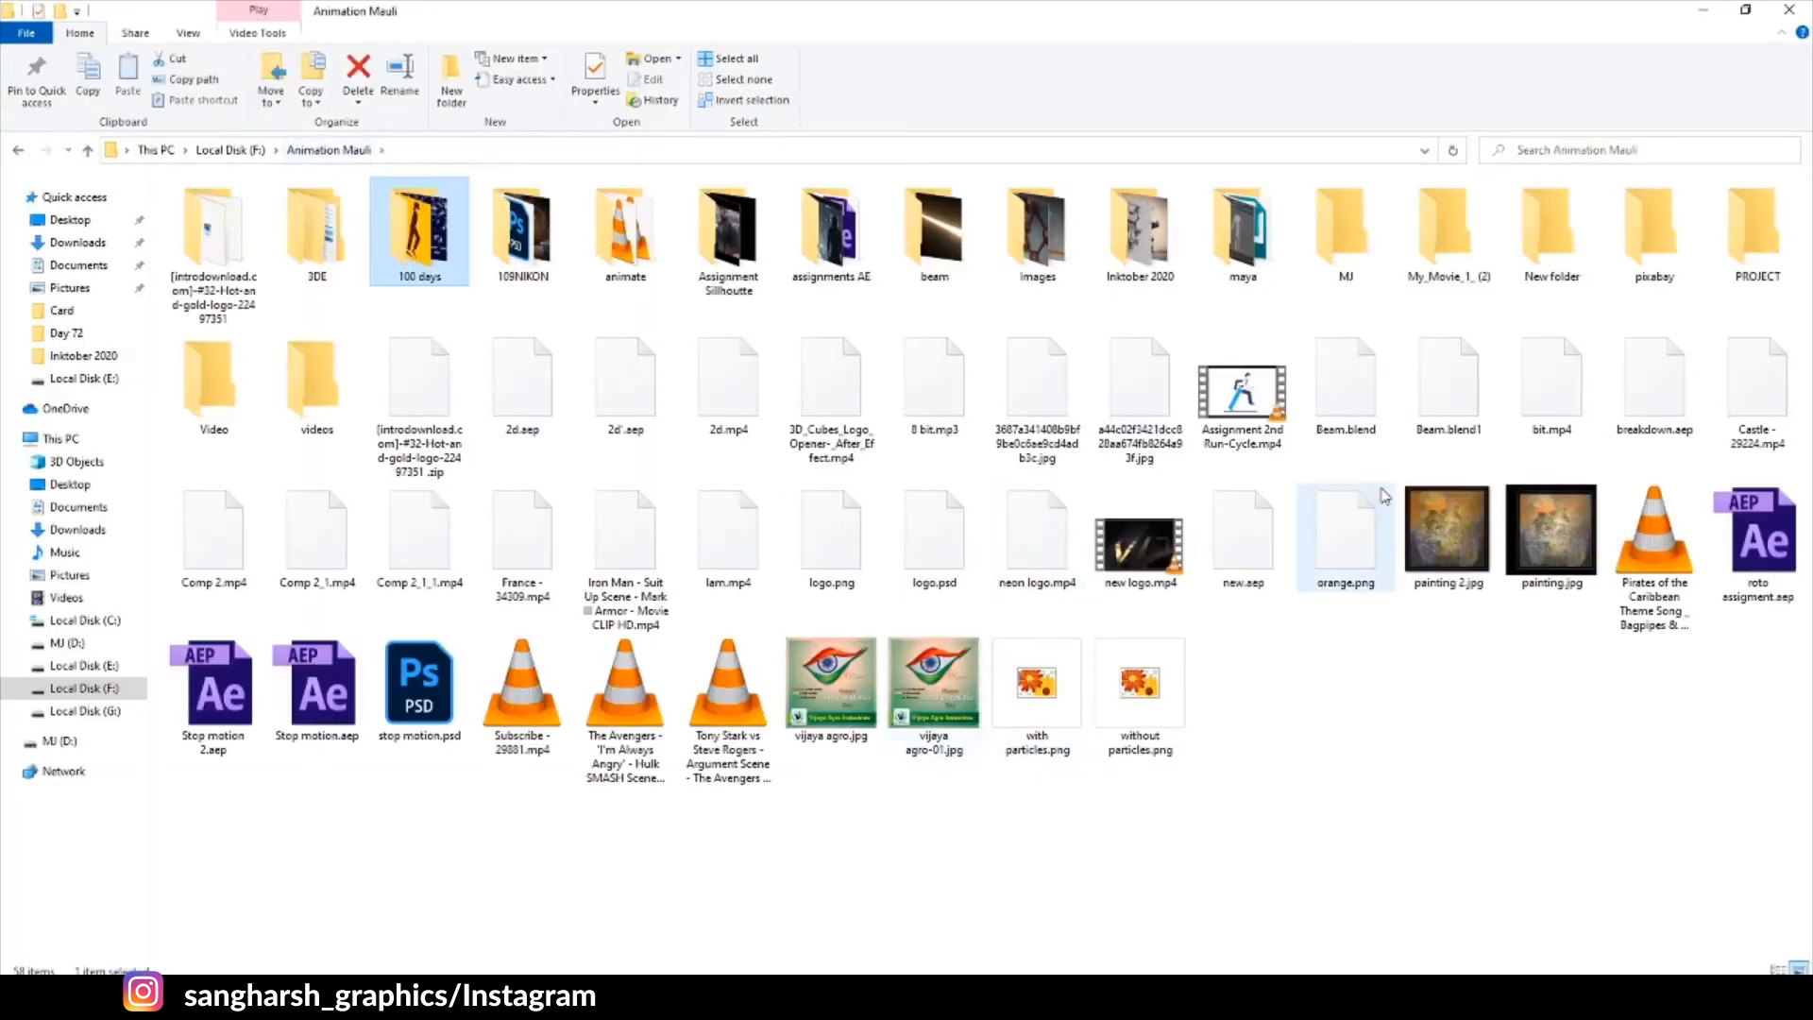
{"action": "left_click", "coordinate": [840, 552]}
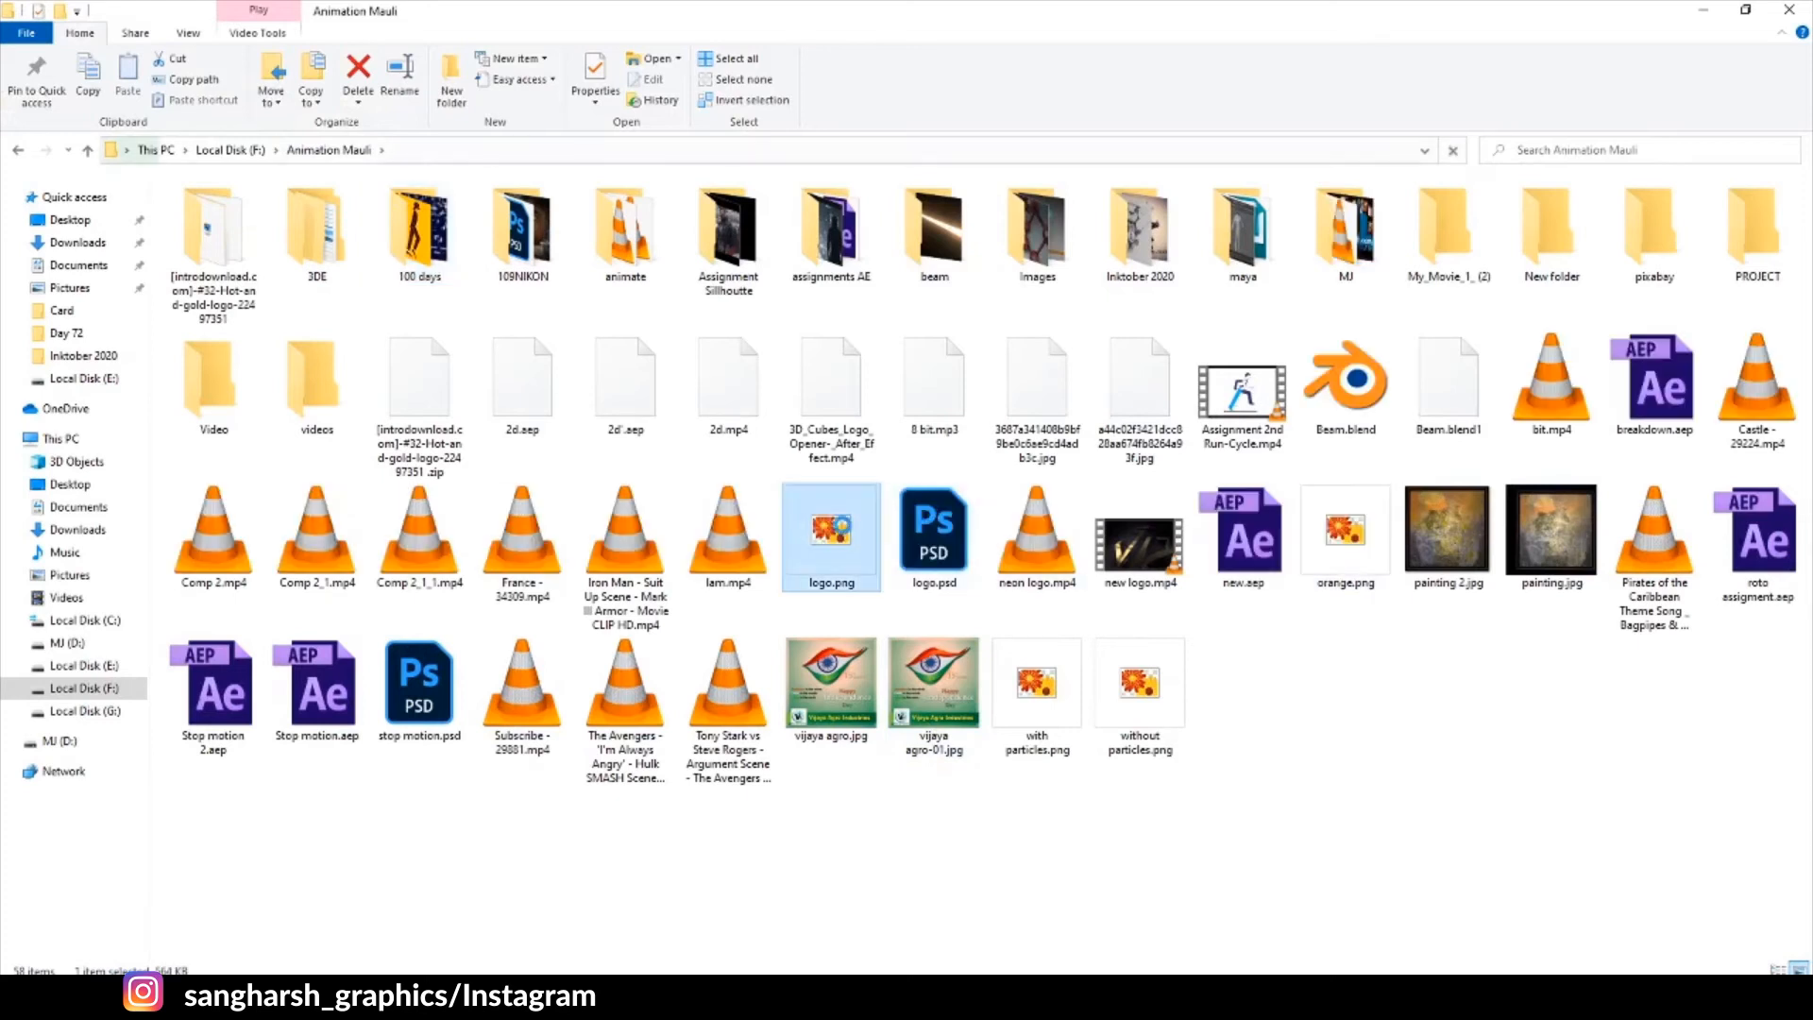
{"action": "left_click_drag", "start_coordinate": [843, 559], "coordinate": [32, 148]}
{"action": "left_click", "coordinate": [71, 340]}
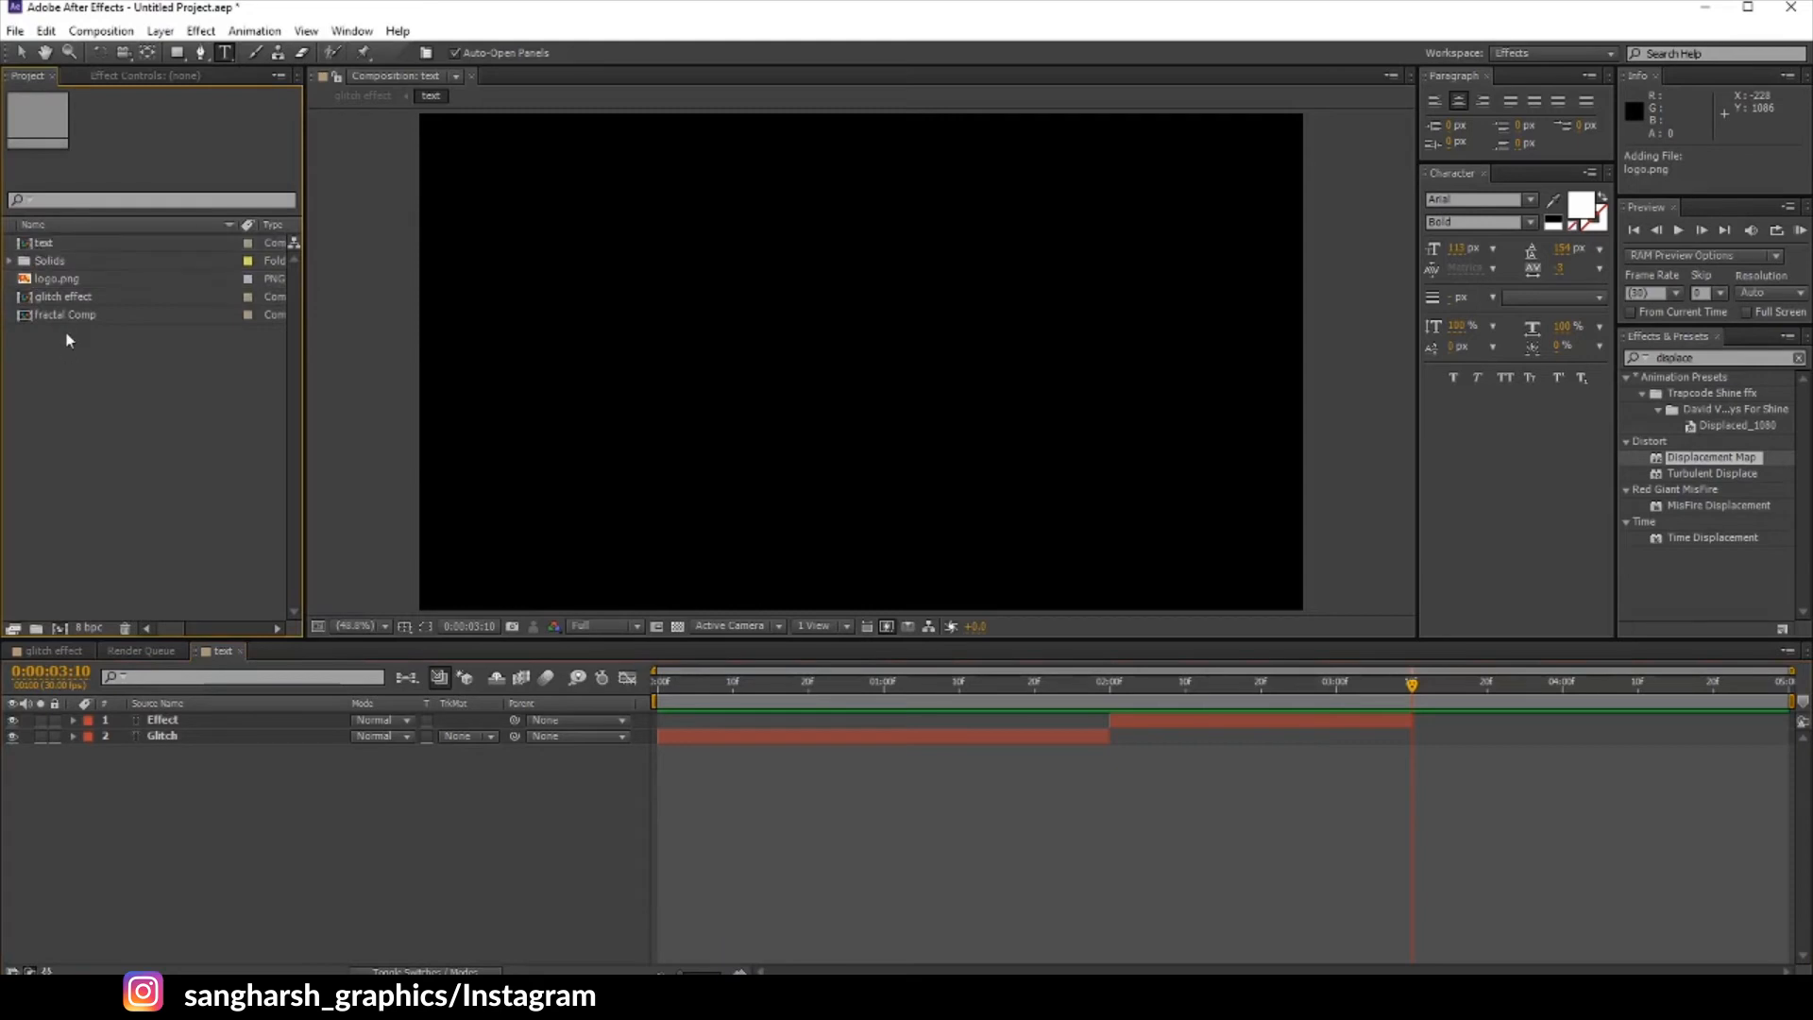
{"action": "left_click", "coordinate": [74, 284]}
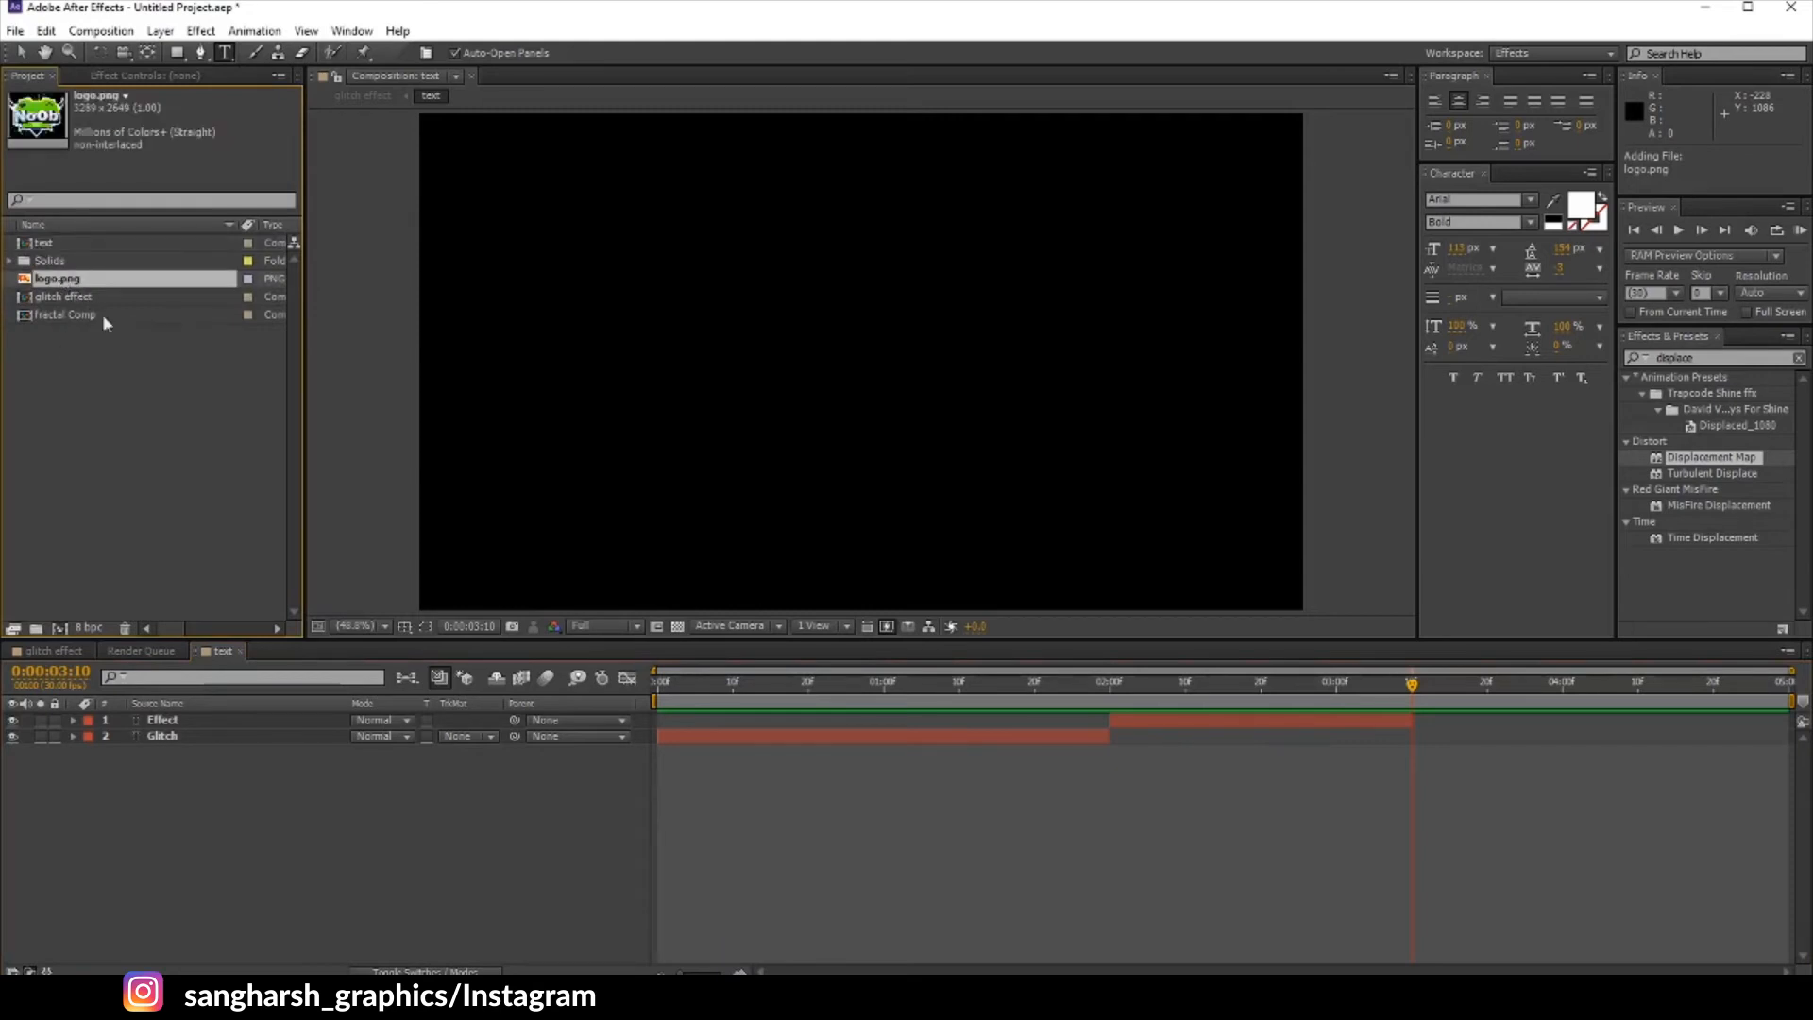
Step: Import only the Shape 2 layer of logo.psd as footage and add it to the text composition starting at 0:00:03:10
{"action": "key", "text": "alt+Tab"}
{"action": "left_click_drag", "start_coordinate": [934, 543], "coordinate": [95, 425]}
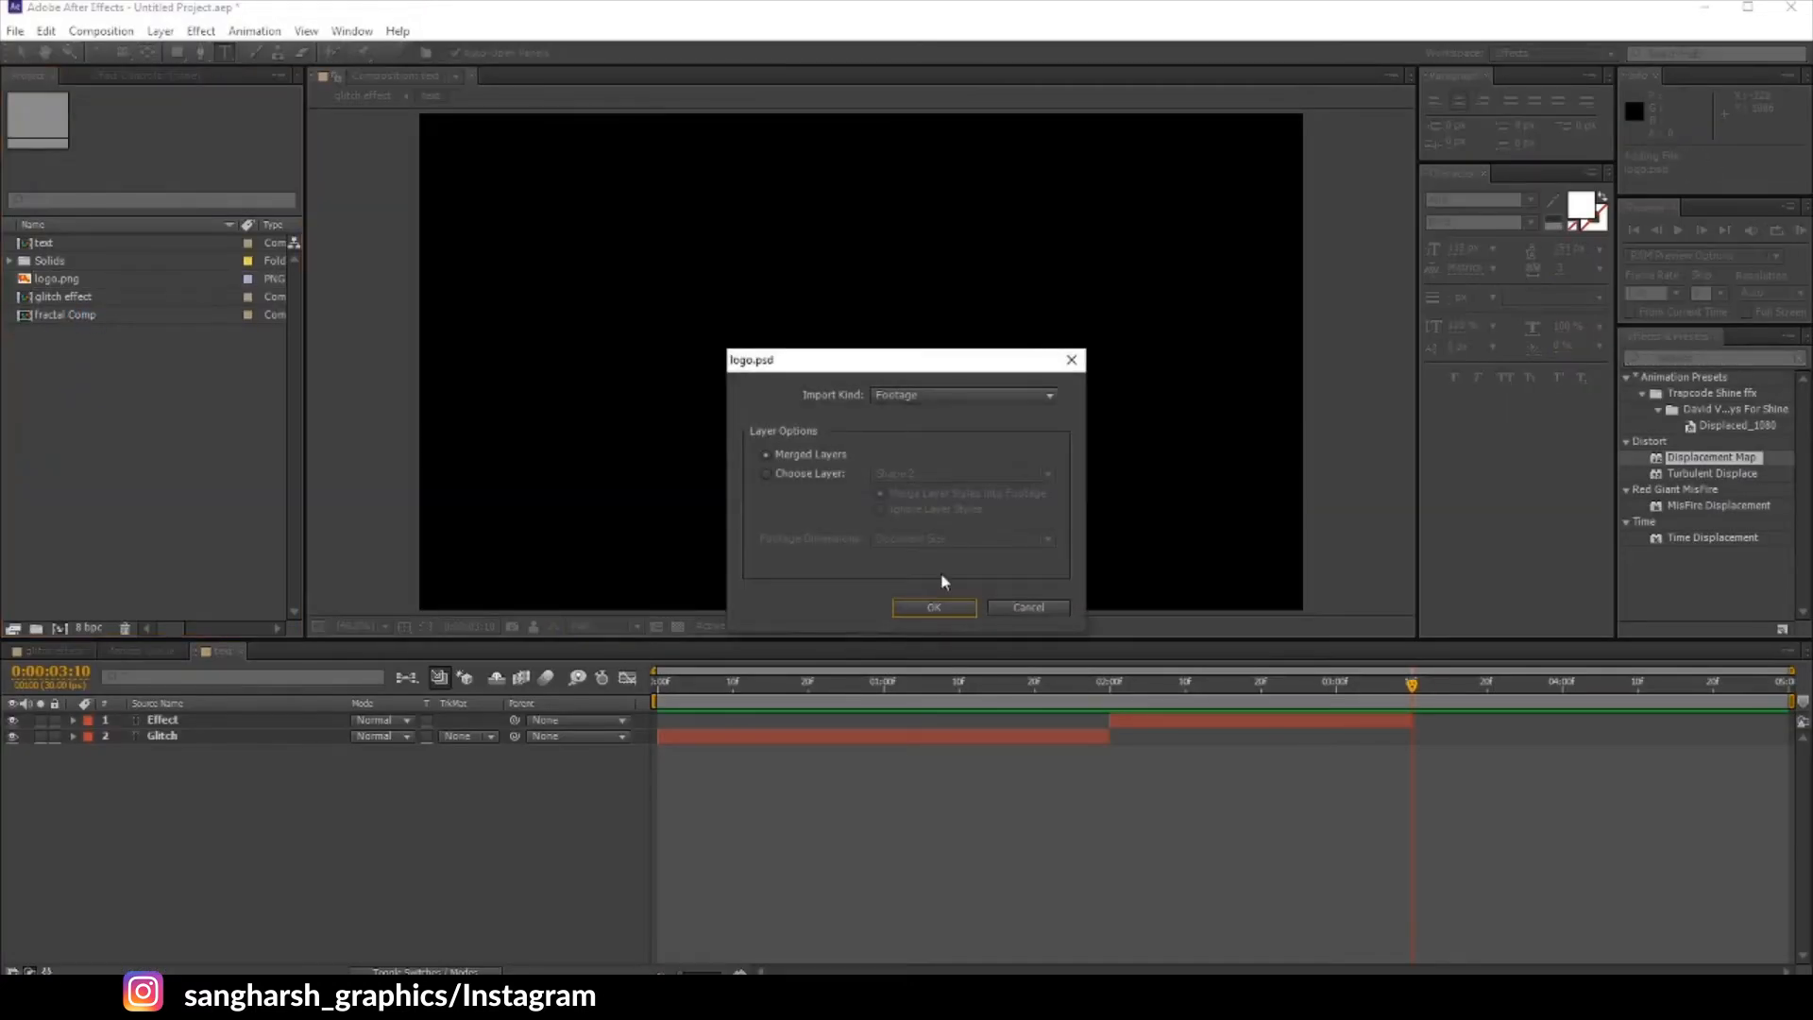
{"action": "left_click", "coordinate": [830, 471]}
{"action": "left_click", "coordinate": [906, 473]}
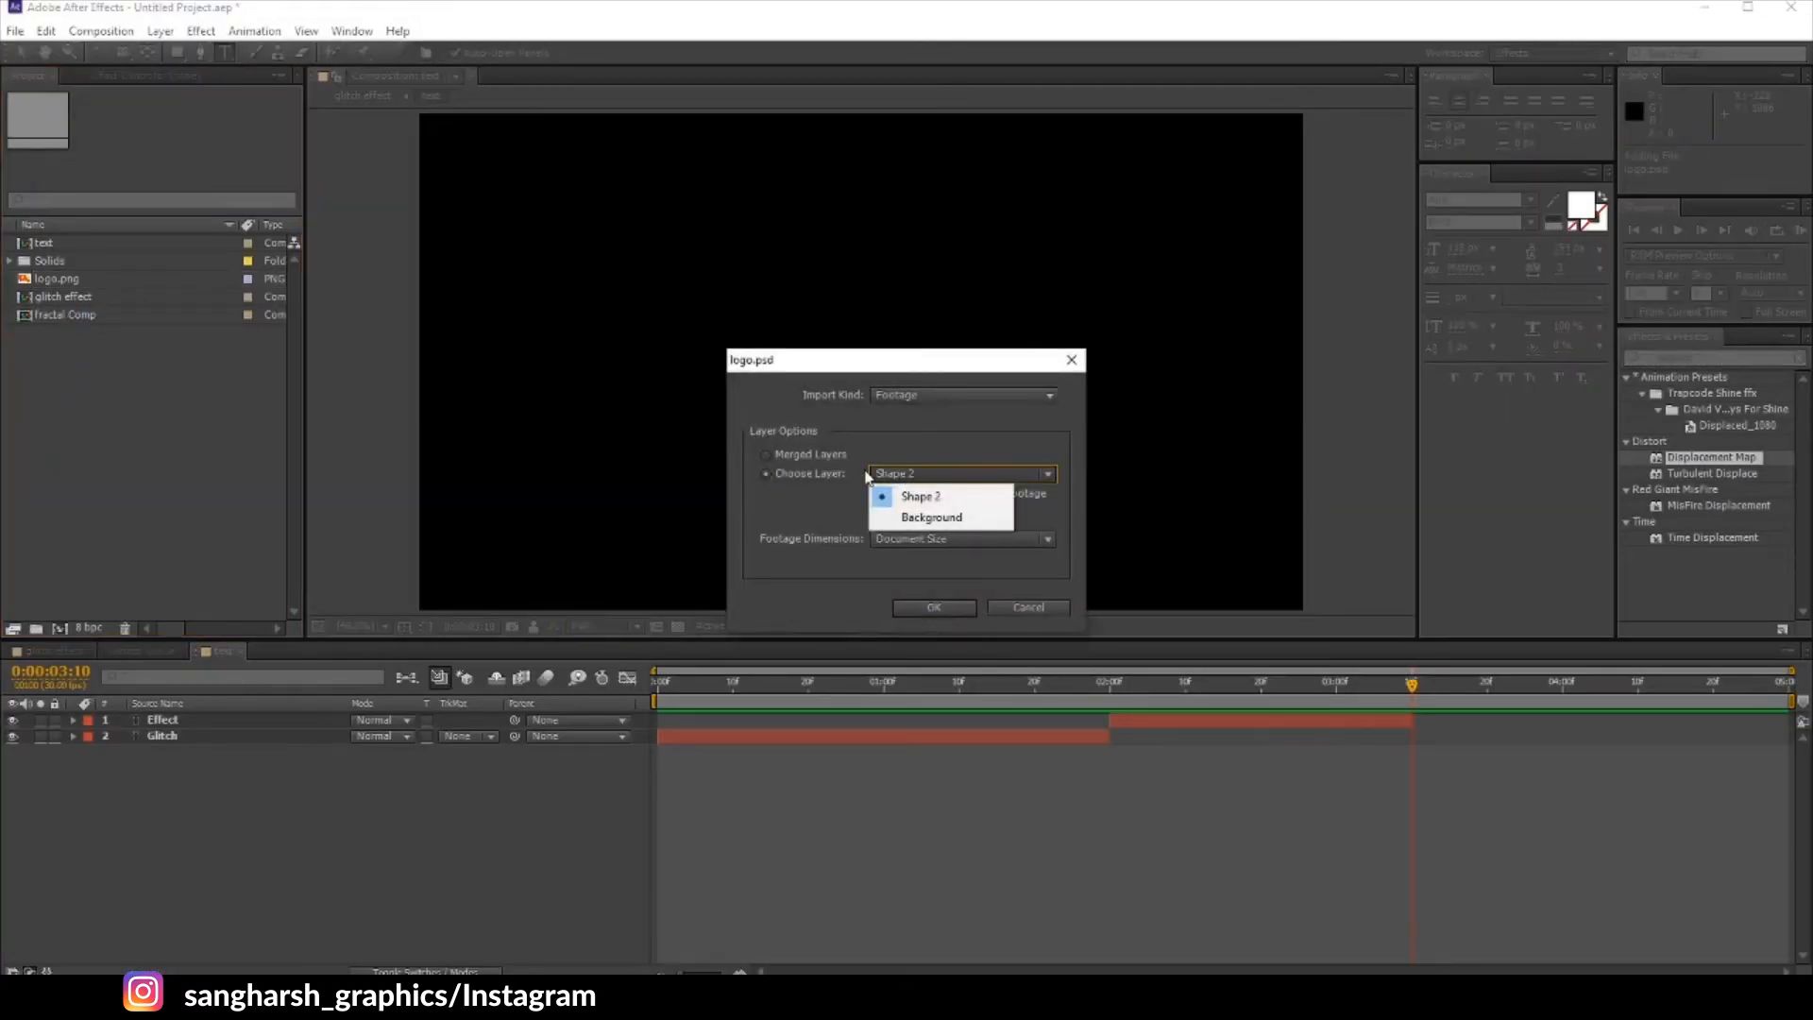
{"action": "left_click", "coordinate": [915, 499]}
{"action": "left_click", "coordinate": [930, 609]}
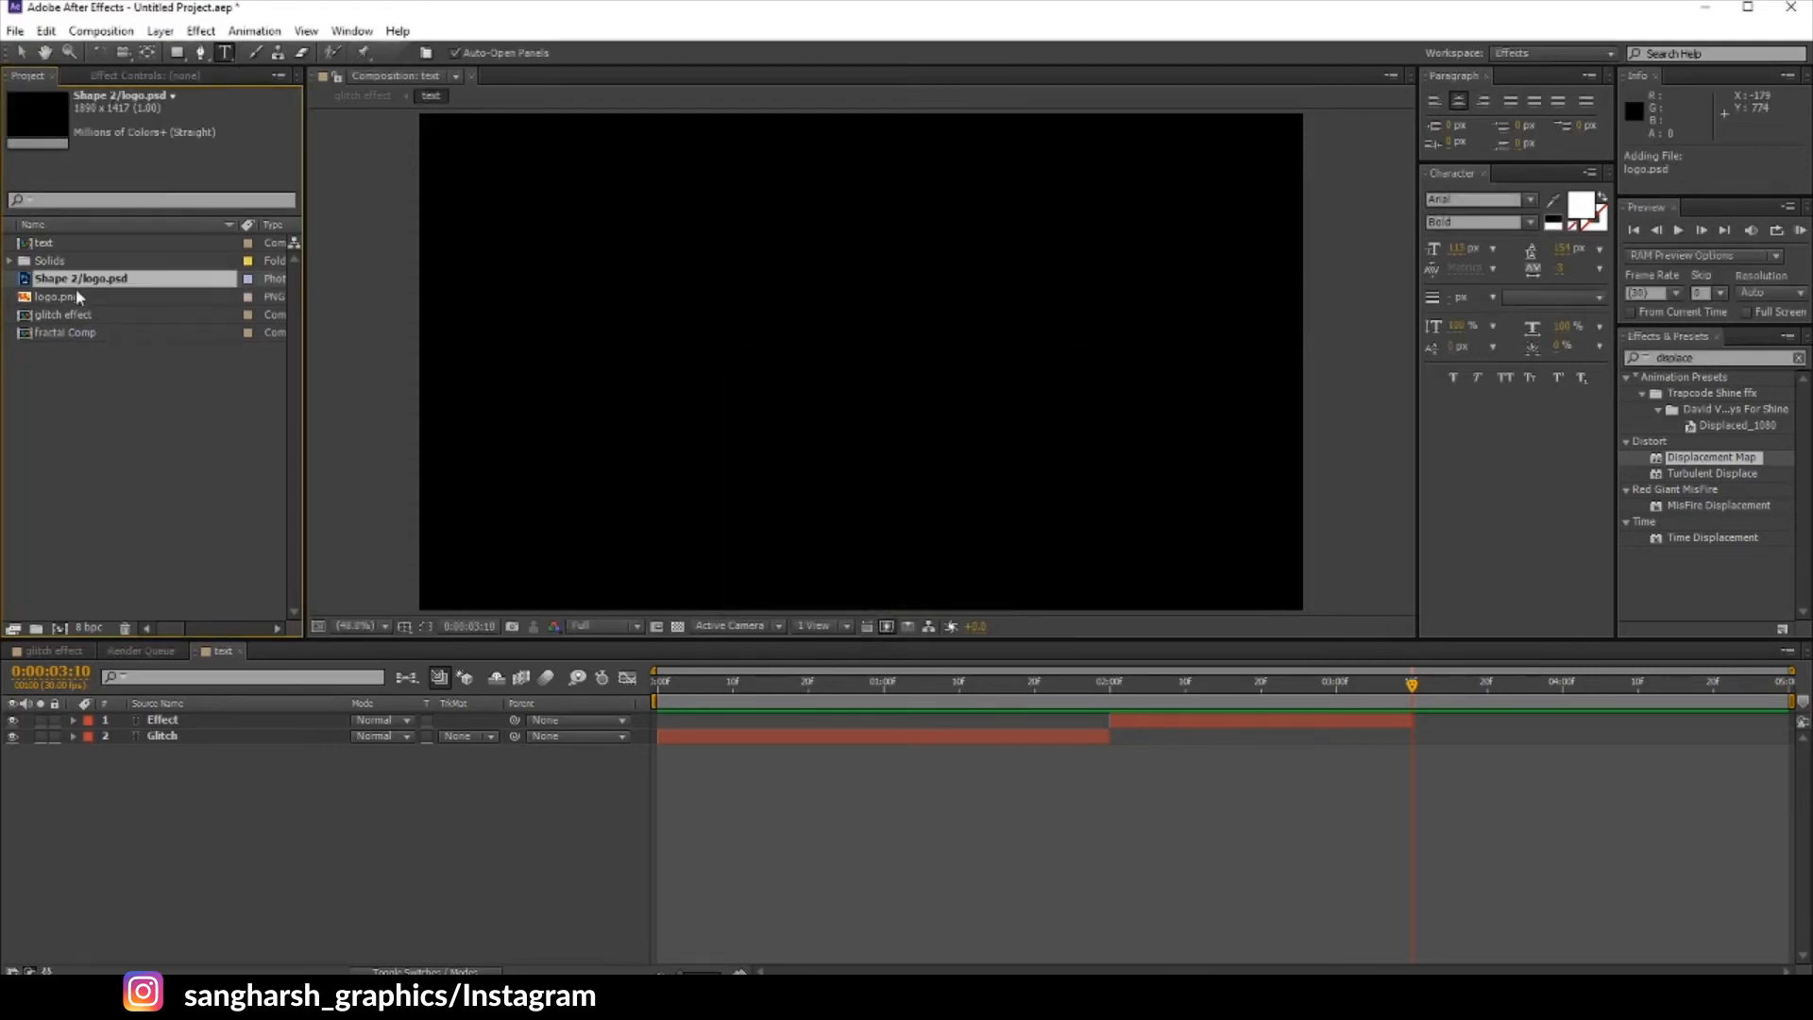
{"action": "mouse_move", "coordinate": [75, 280]}
{"action": "left_mouse_down"}
{"action": "mouse_move", "coordinate": [1280, 660]}
{"action": "mouse_move", "coordinate": [1411, 725]}
{"action": "left_mouse_up"}
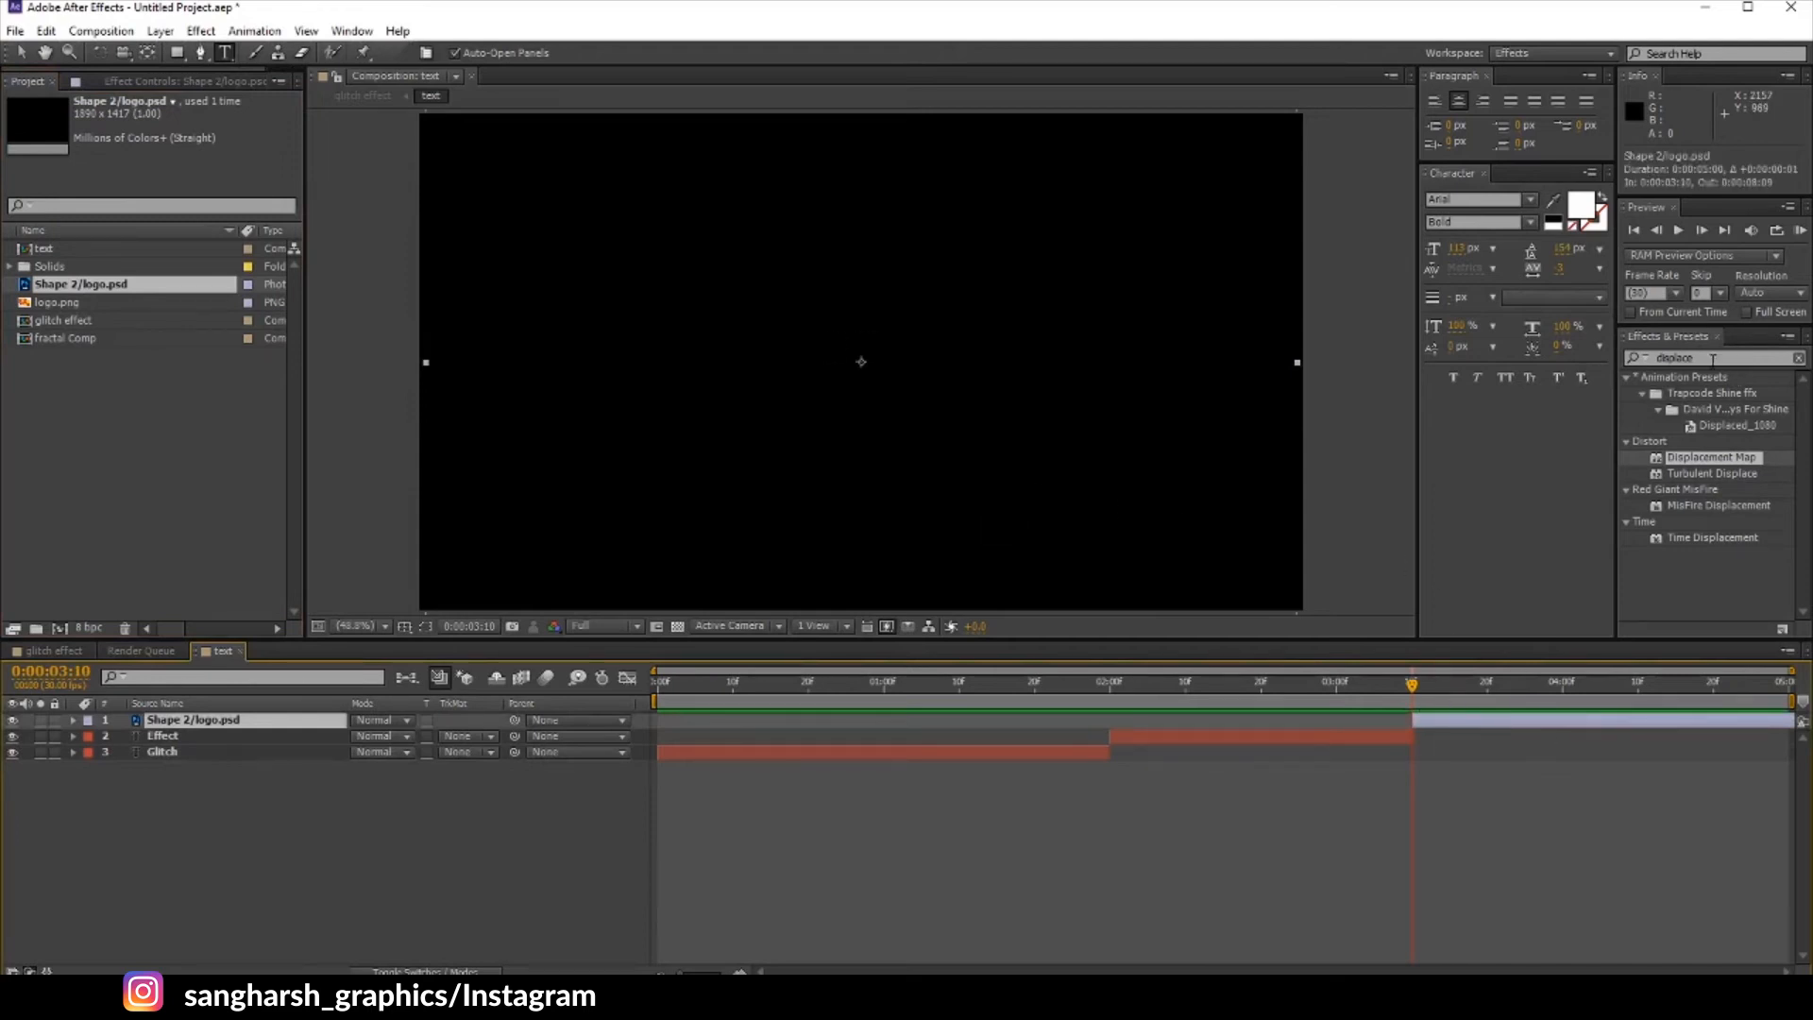
Step: Apply the Fill effect to the Shape 2/logo.psd layer and set its color to white
{"action": "left_click", "coordinate": [1712, 358]}
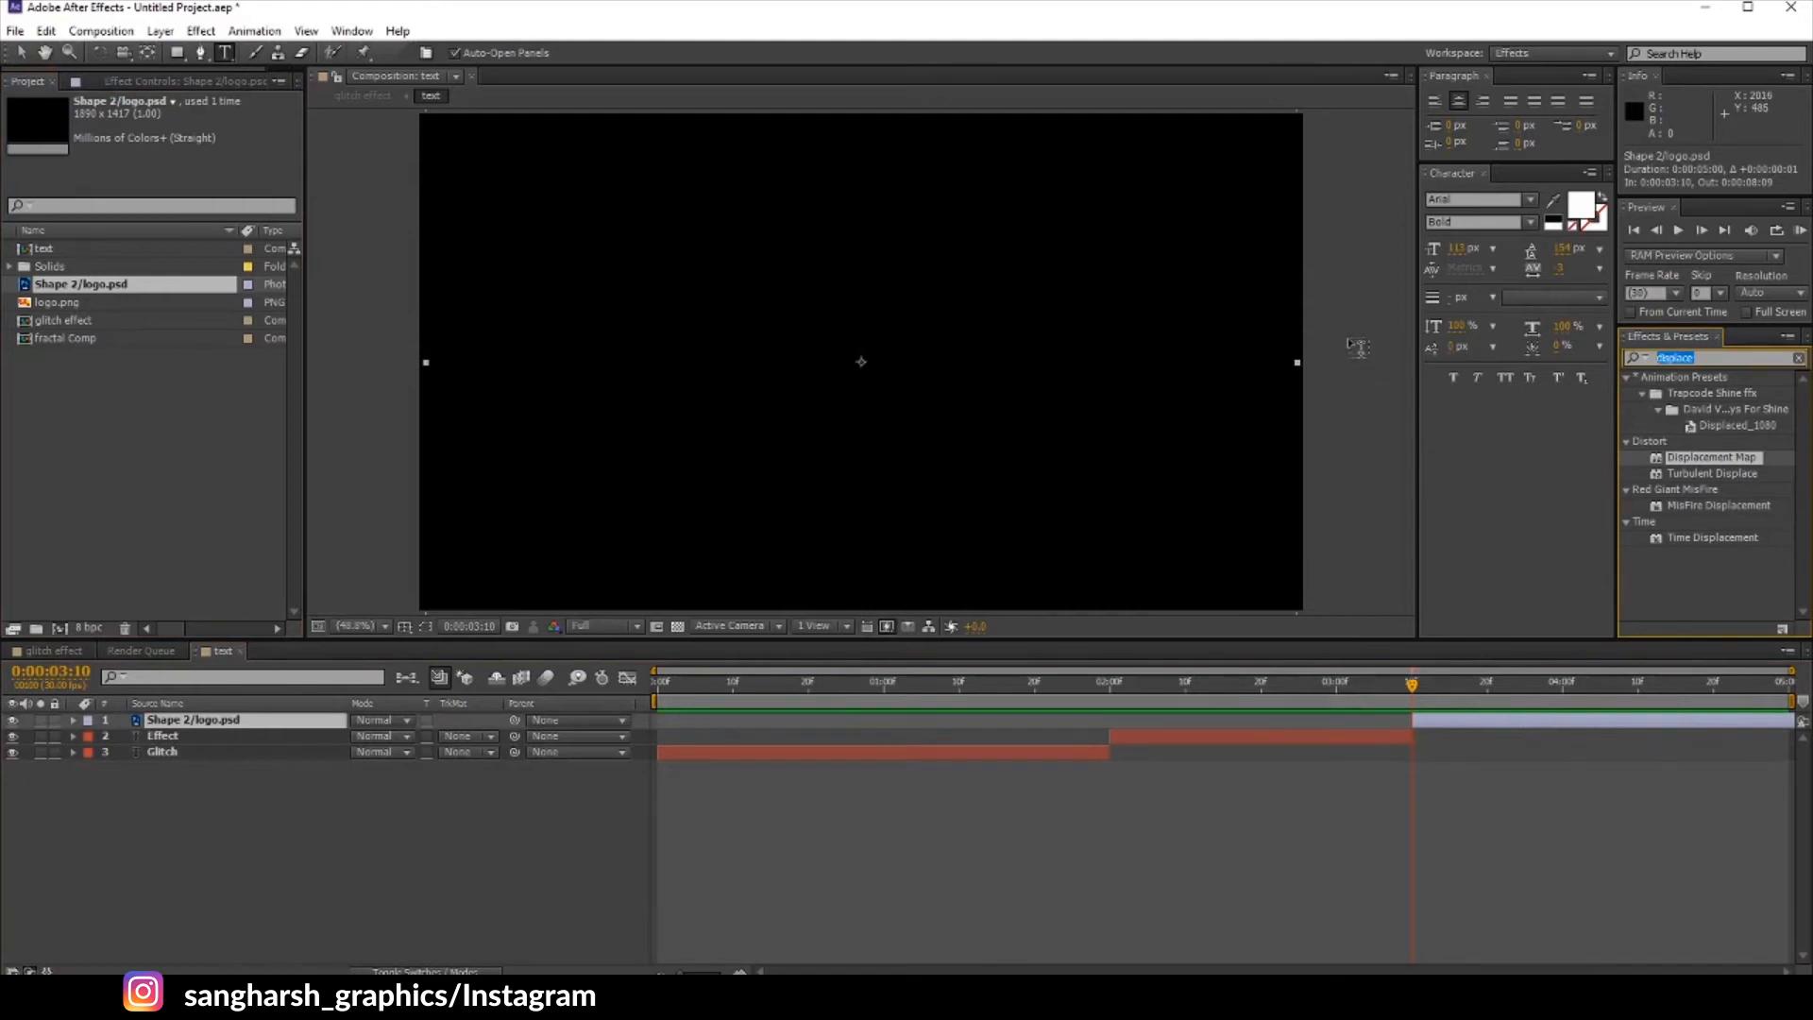
{"action": "type", "text": "fill"}
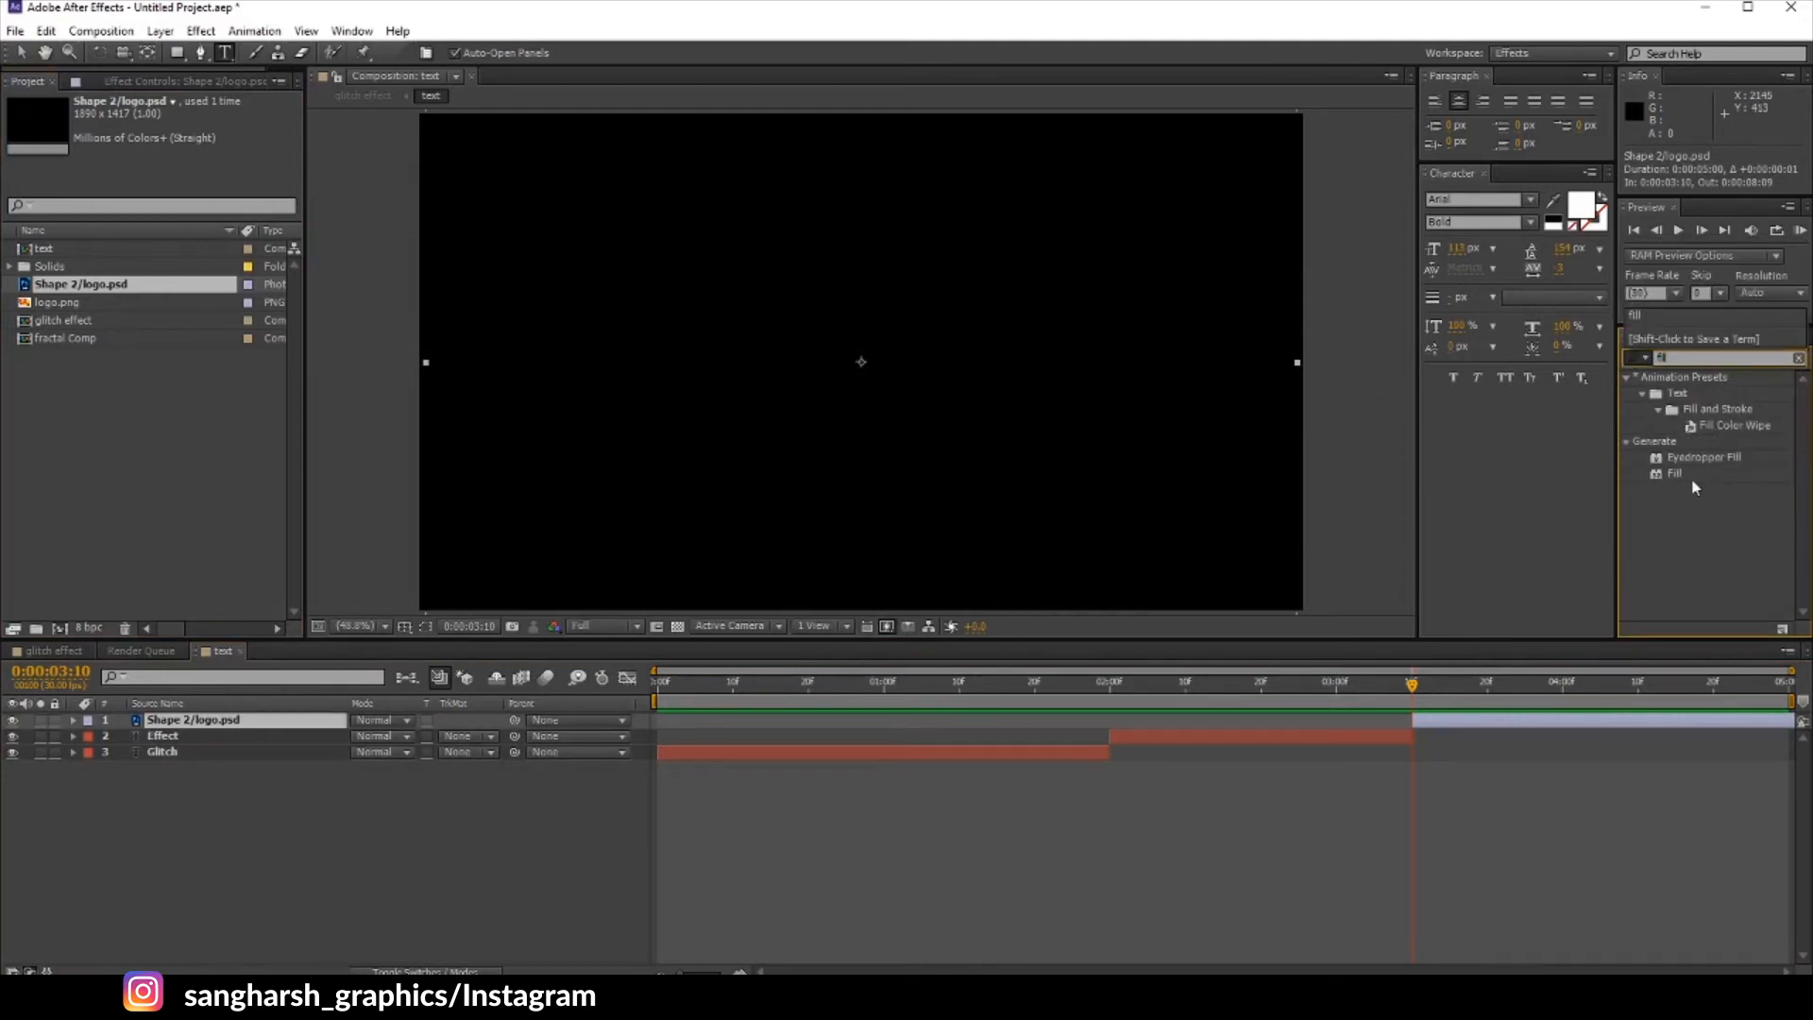
{"action": "left_click_drag", "start_coordinate": [1680, 475], "coordinate": [1433, 720]}
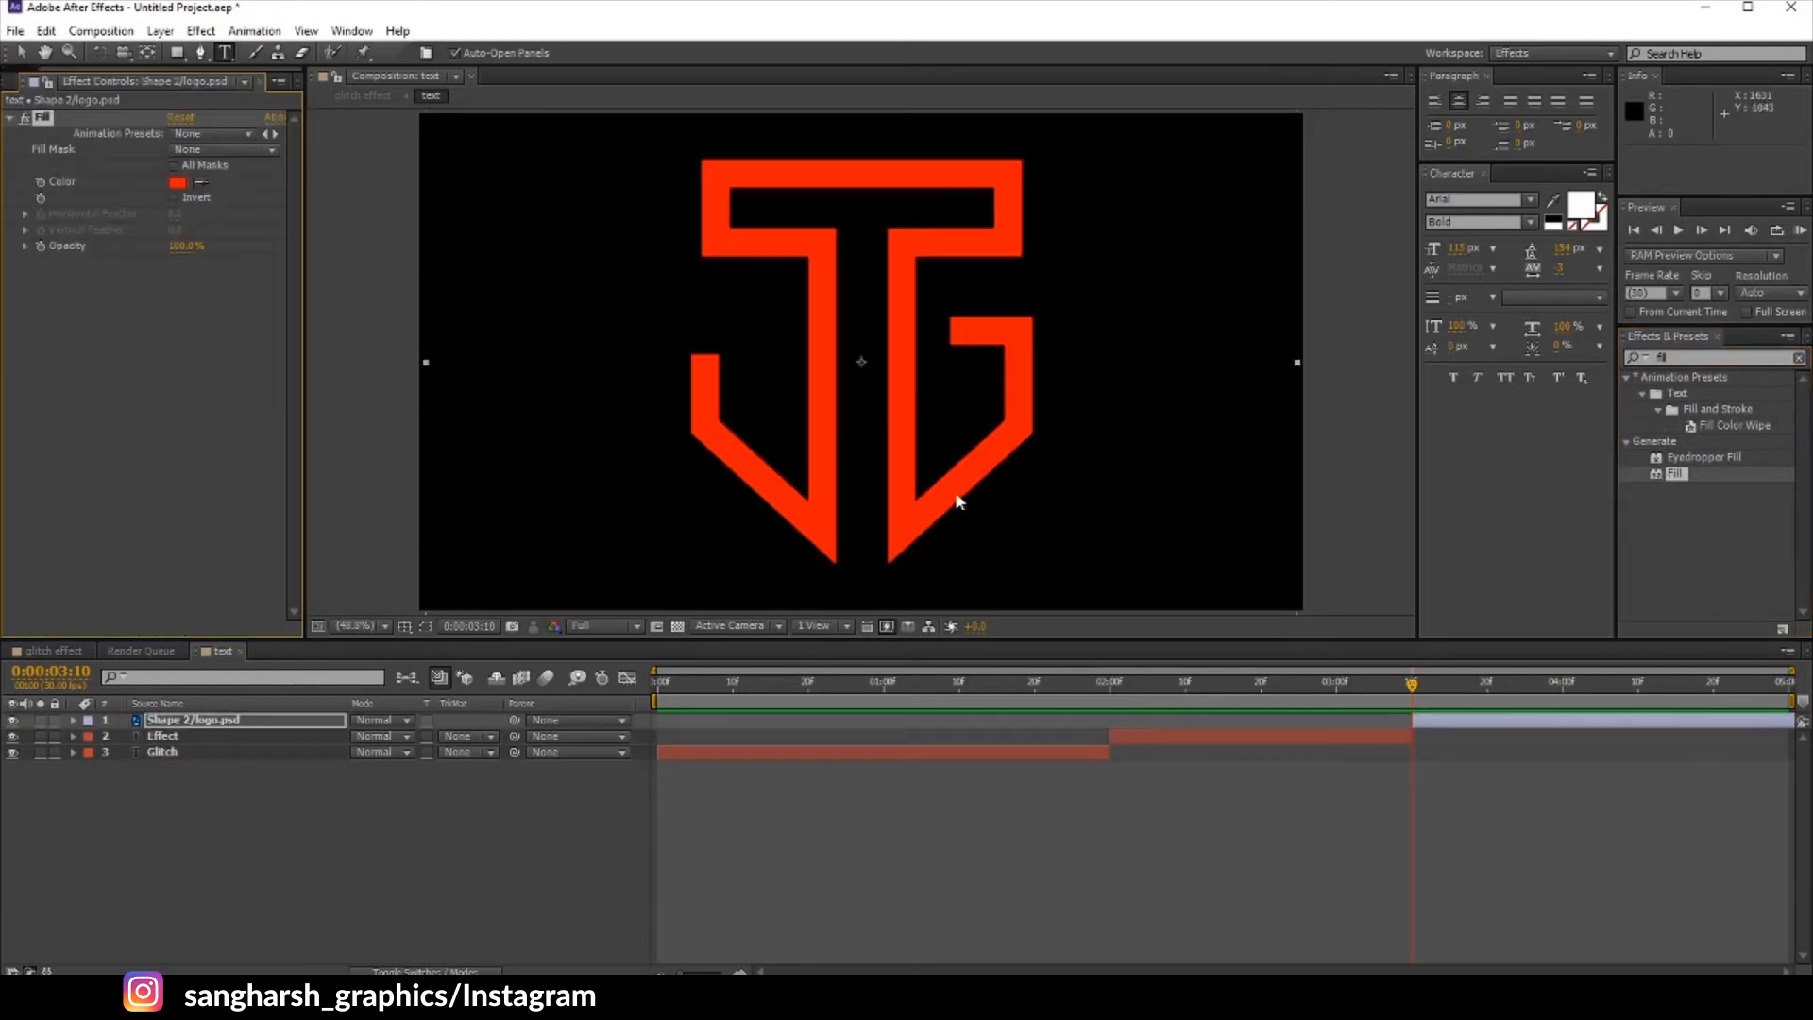
{"action": "left_click", "coordinate": [177, 182]}
{"action": "left_click", "coordinate": [1112, 147]}
{"action": "left_click", "coordinate": [1560, 149]}
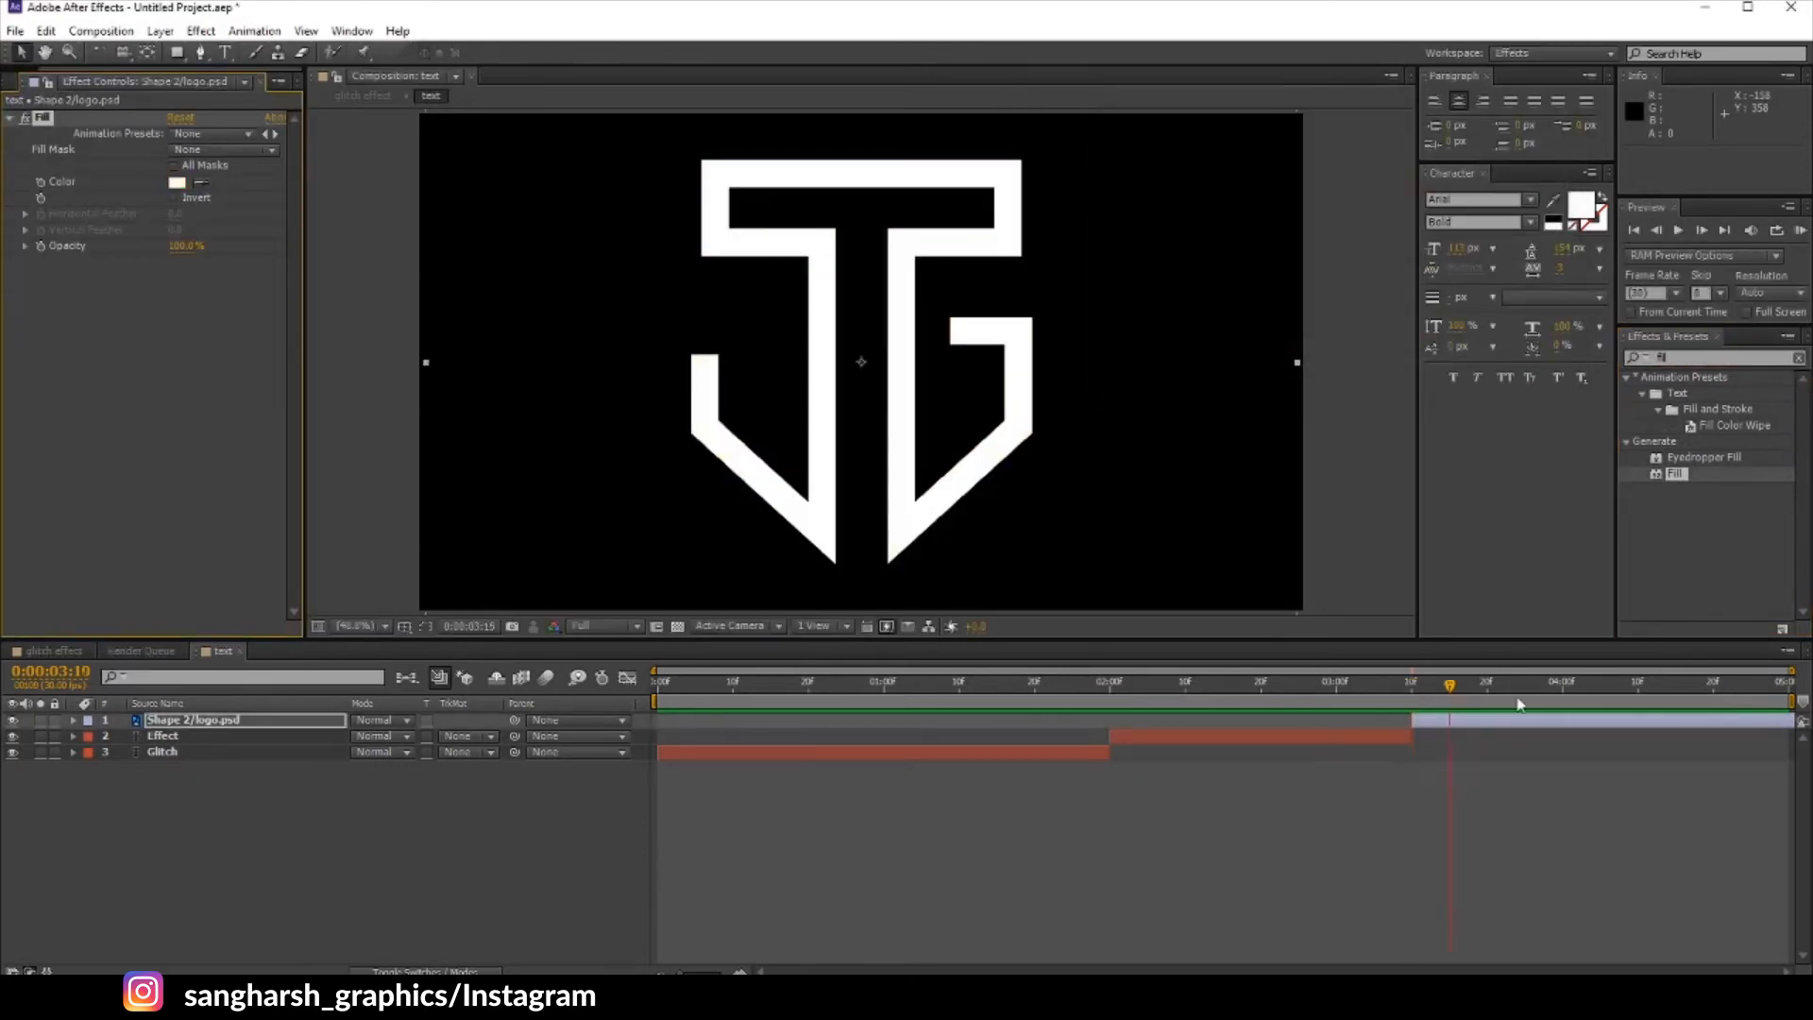
Step: Scale the logo layer down to 44%
{"action": "scroll", "coordinate": [932, 389], "scroll_direction": "down", "scroll_amount": 2}
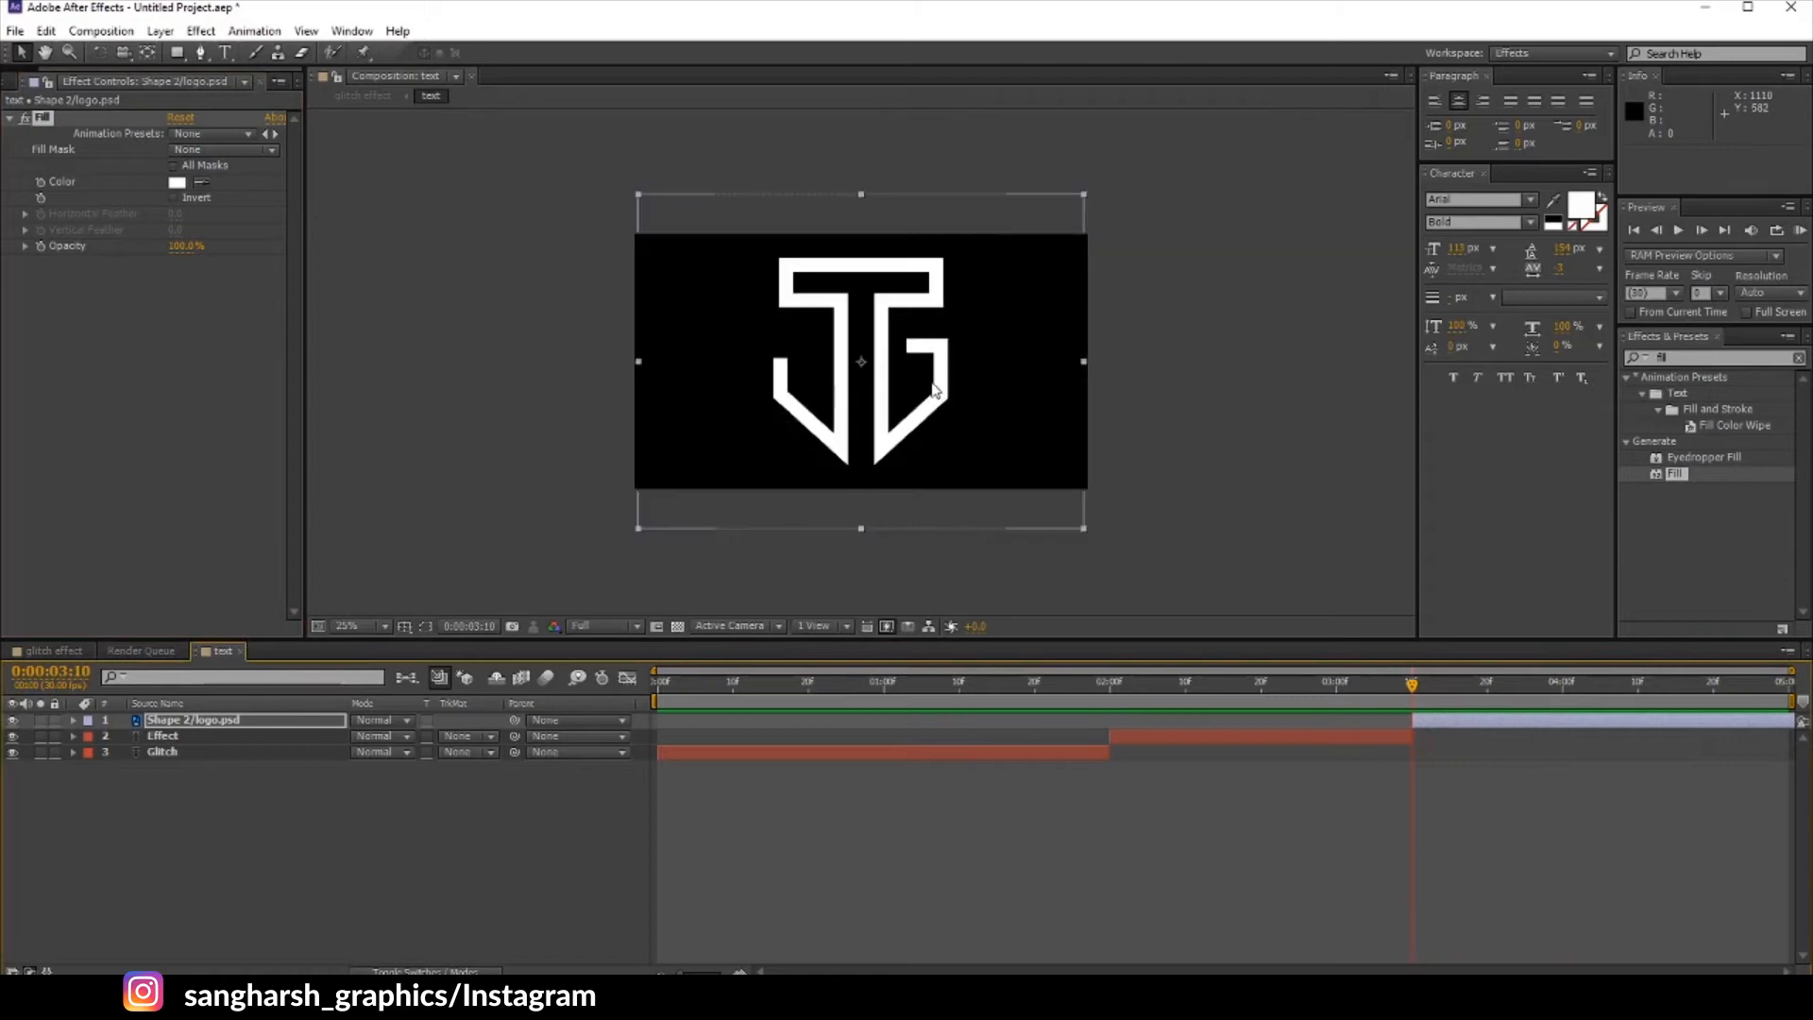
{"action": "key", "text": "s"}
{"action": "left_click_drag", "start_coordinate": [381, 736], "coordinate": [327, 735]}
Step: In the glitch effect composition, increase Max Horizontal Displacement and set Max Vertical Displacement to -27 at 0:00:03:10, and preview the transition
{"action": "left_click", "coordinate": [72, 651]}
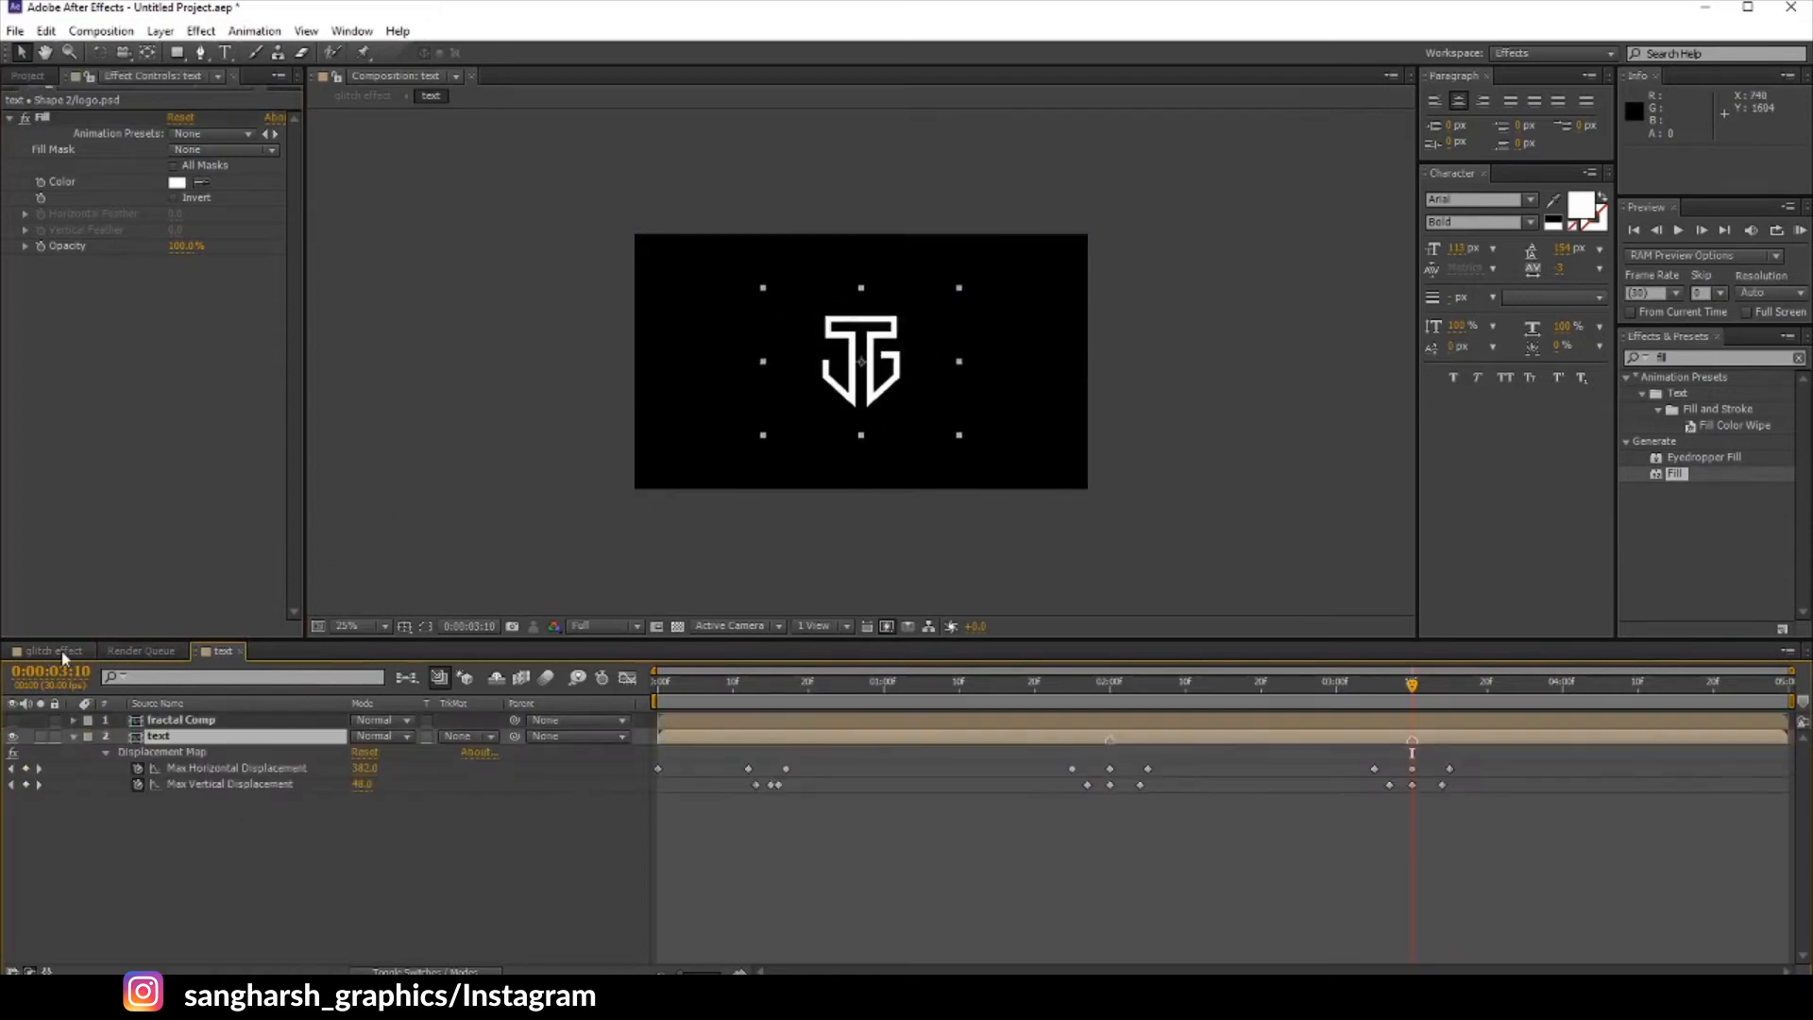
{"action": "mouse_move", "coordinate": [1416, 703]}
{"action": "left_mouse_down"}
{"action": "mouse_move", "coordinate": [1360, 703]}
{"action": "mouse_move", "coordinate": [1472, 723]}
{"action": "mouse_move", "coordinate": [1412, 716]}
{"action": "left_mouse_up"}
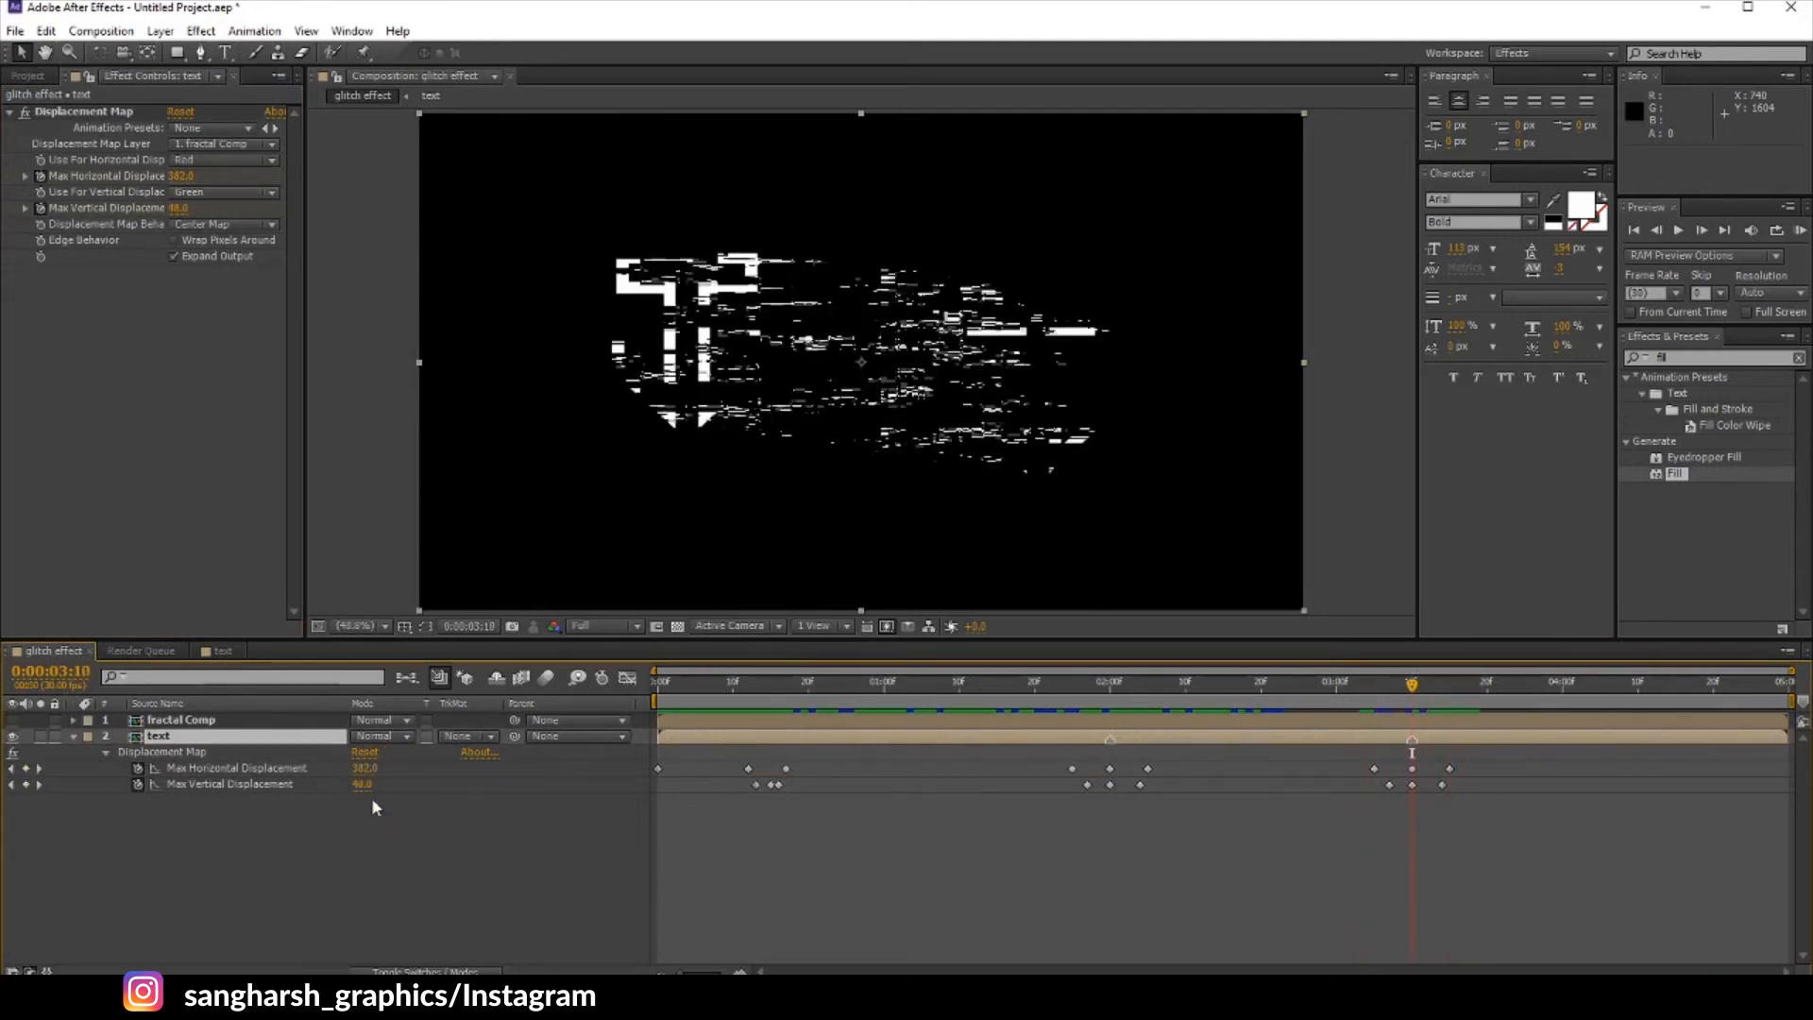
{"action": "left_click_drag", "start_coordinate": [362, 784], "coordinate": [299, 795]}
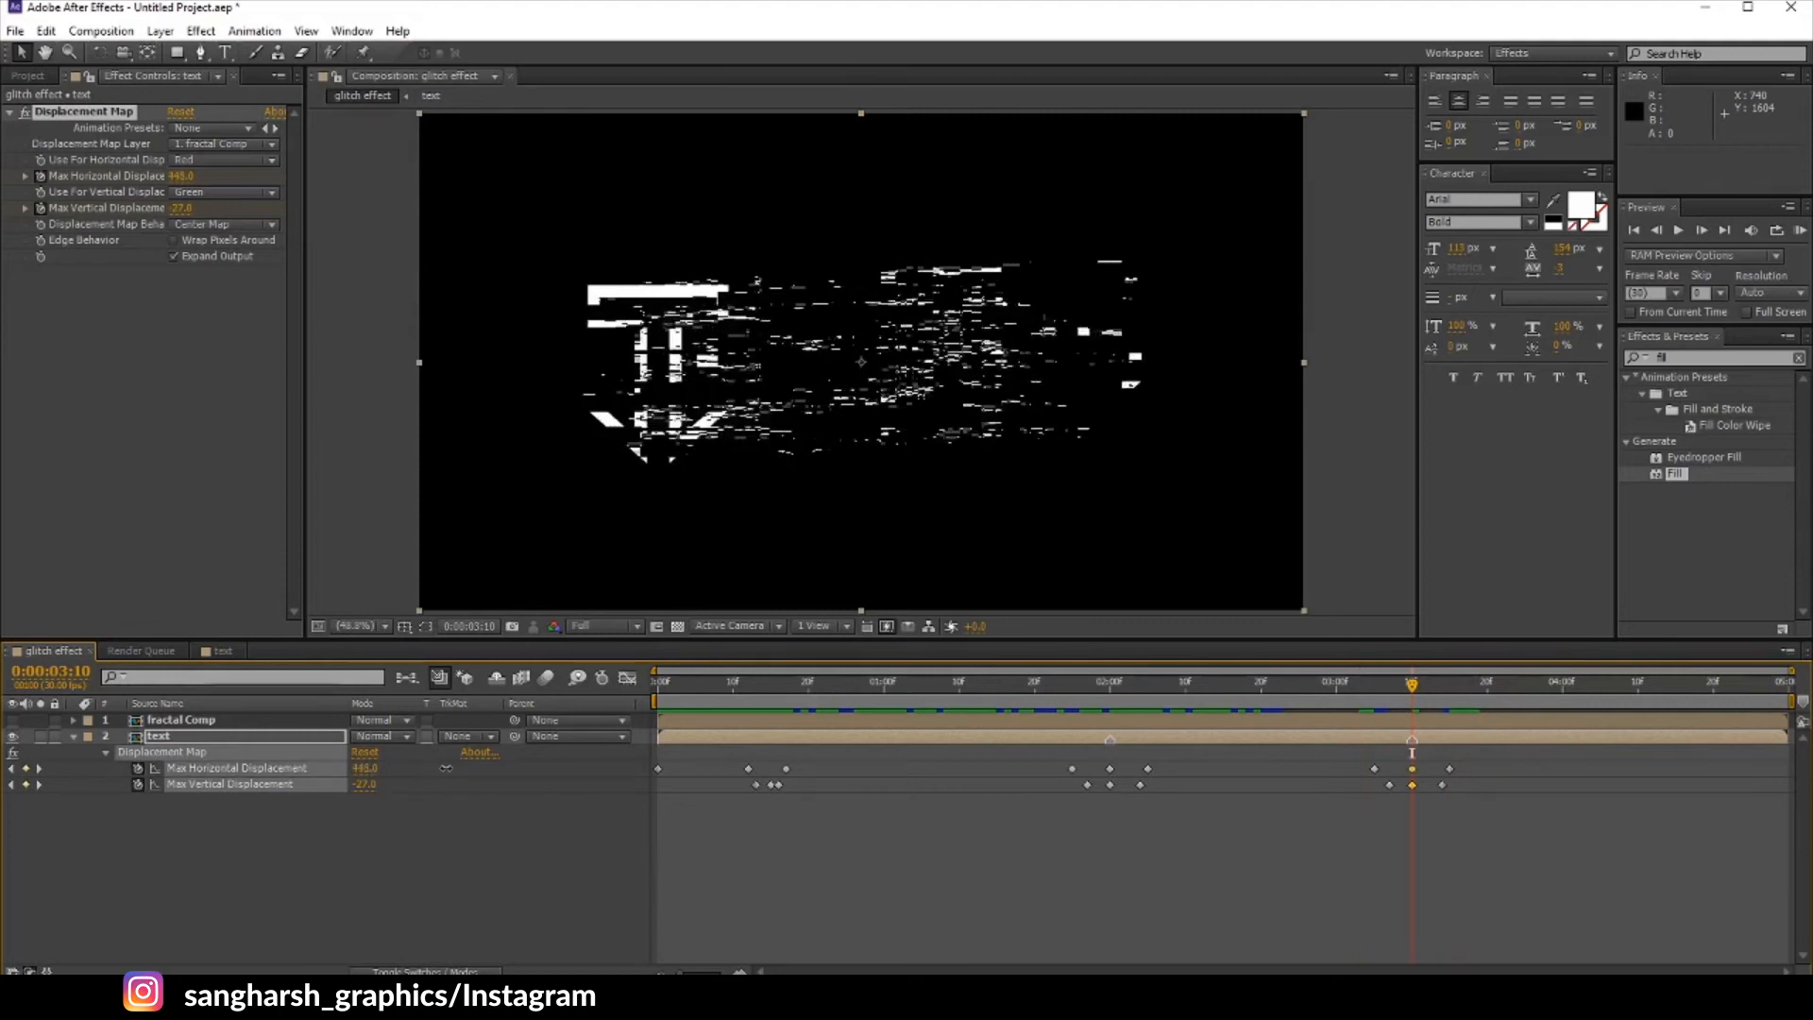
{"action": "left_click", "coordinate": [236, 767]}
{"action": "left_click", "coordinate": [1376, 689]}
{"action": "mouse_move", "coordinate": [1385, 695]}
{"action": "left_mouse_down"}
{"action": "mouse_move", "coordinate": [1454, 706]}
{"action": "mouse_move", "coordinate": [1356, 701]}
{"action": "mouse_move", "coordinate": [1452, 708]}
{"action": "mouse_move", "coordinate": [1403, 699]}
{"action": "left_mouse_up"}
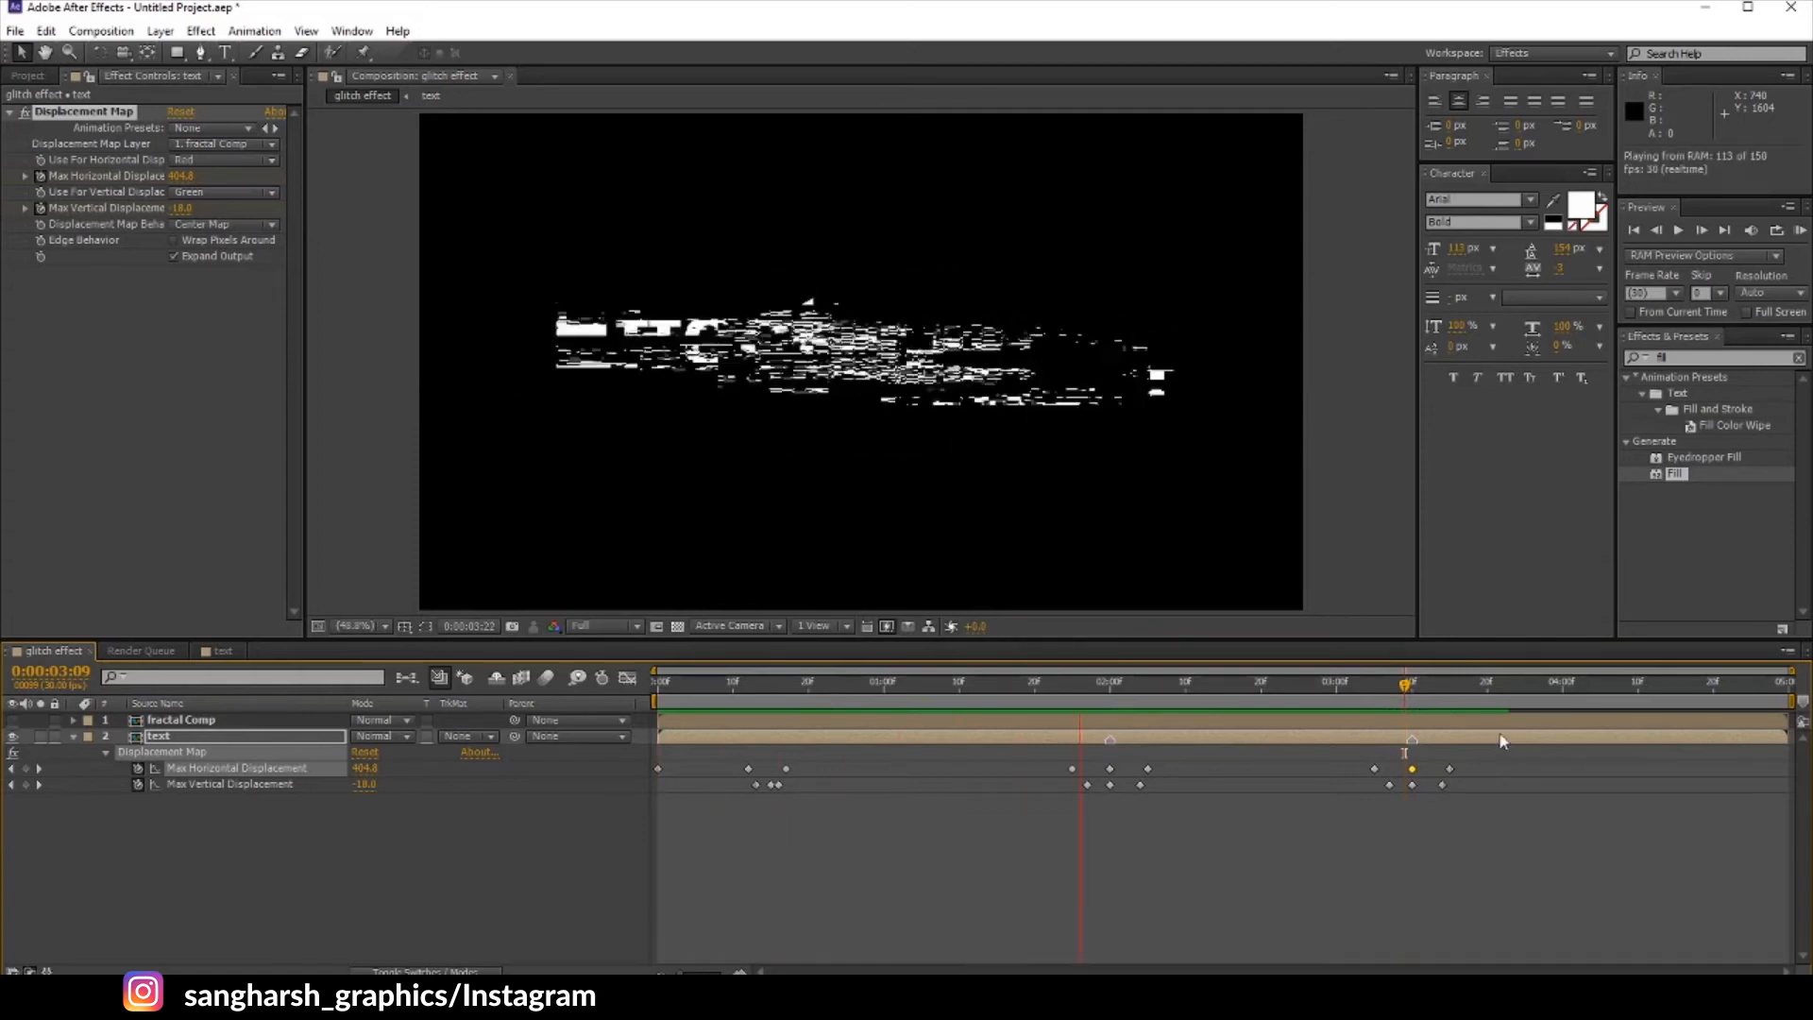
Step: Keyframe Max Horizontal Displacement at 0 on 0:00:04:00 and raise it sharply on the last frame, 0:00:04:29
{"action": "left_click", "coordinate": [1517, 696]}
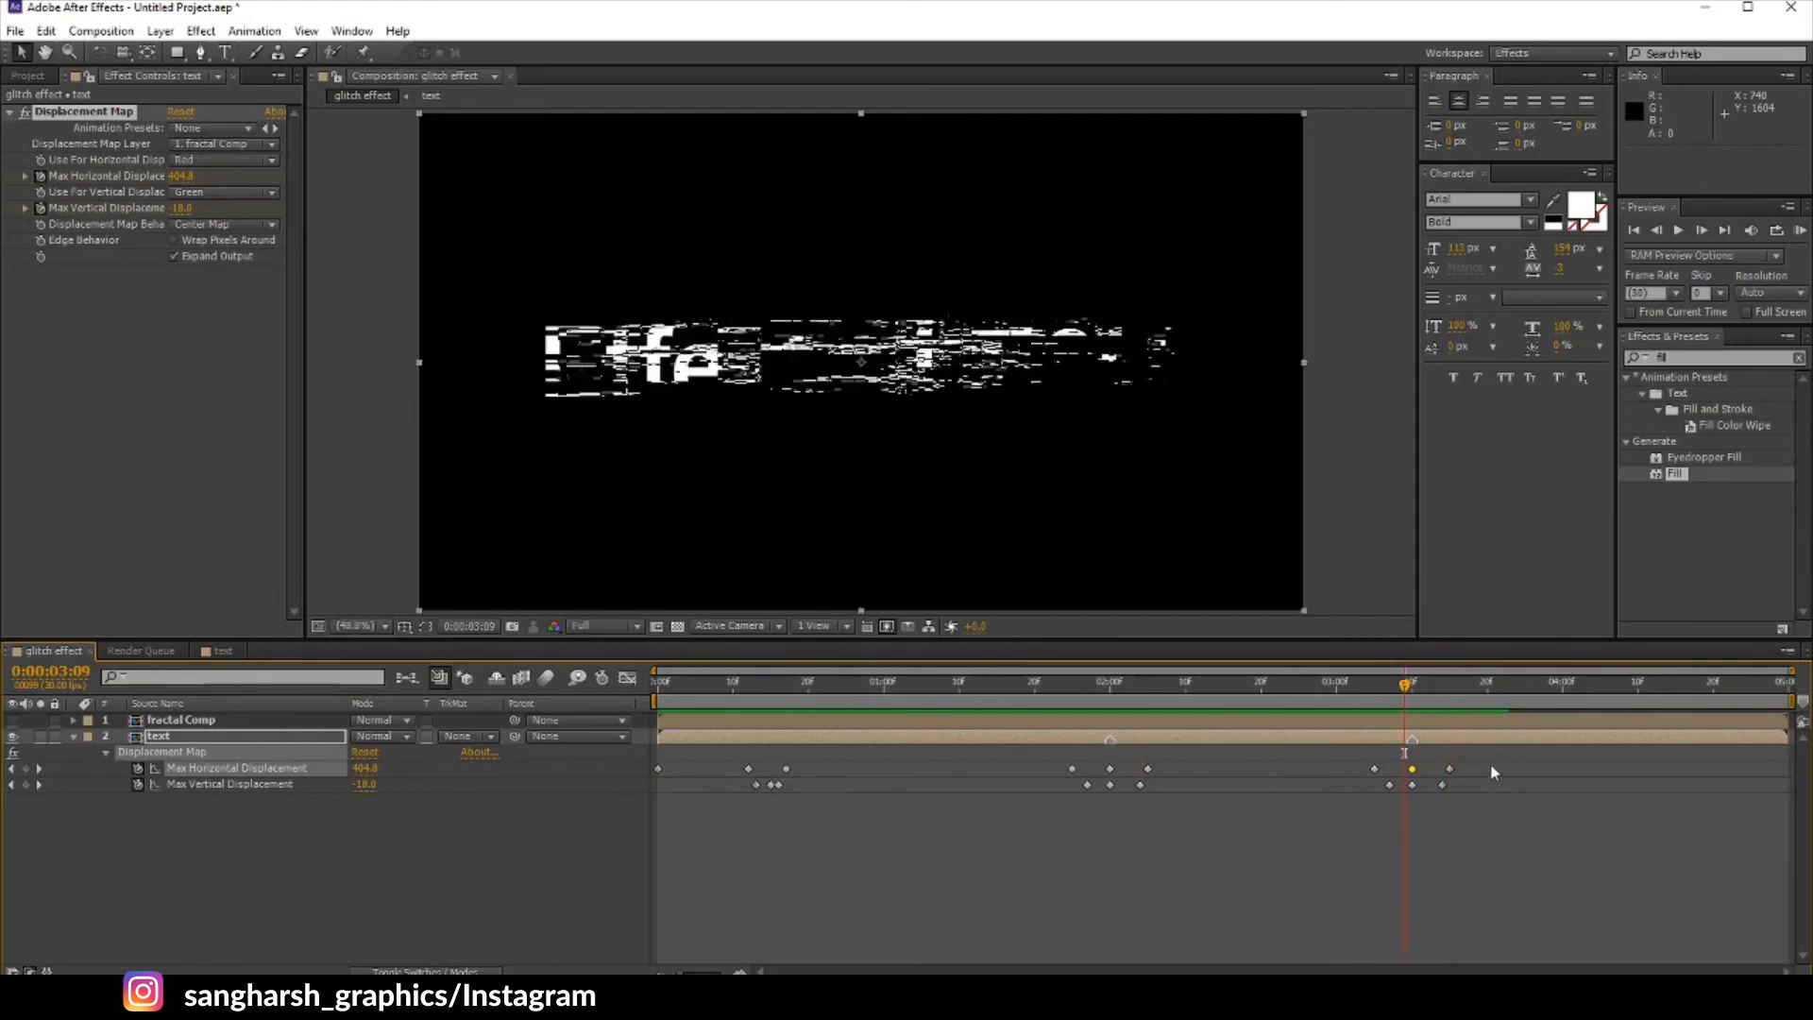
{"action": "left_click_drag", "start_coordinate": [1520, 703], "coordinate": [1553, 704]}
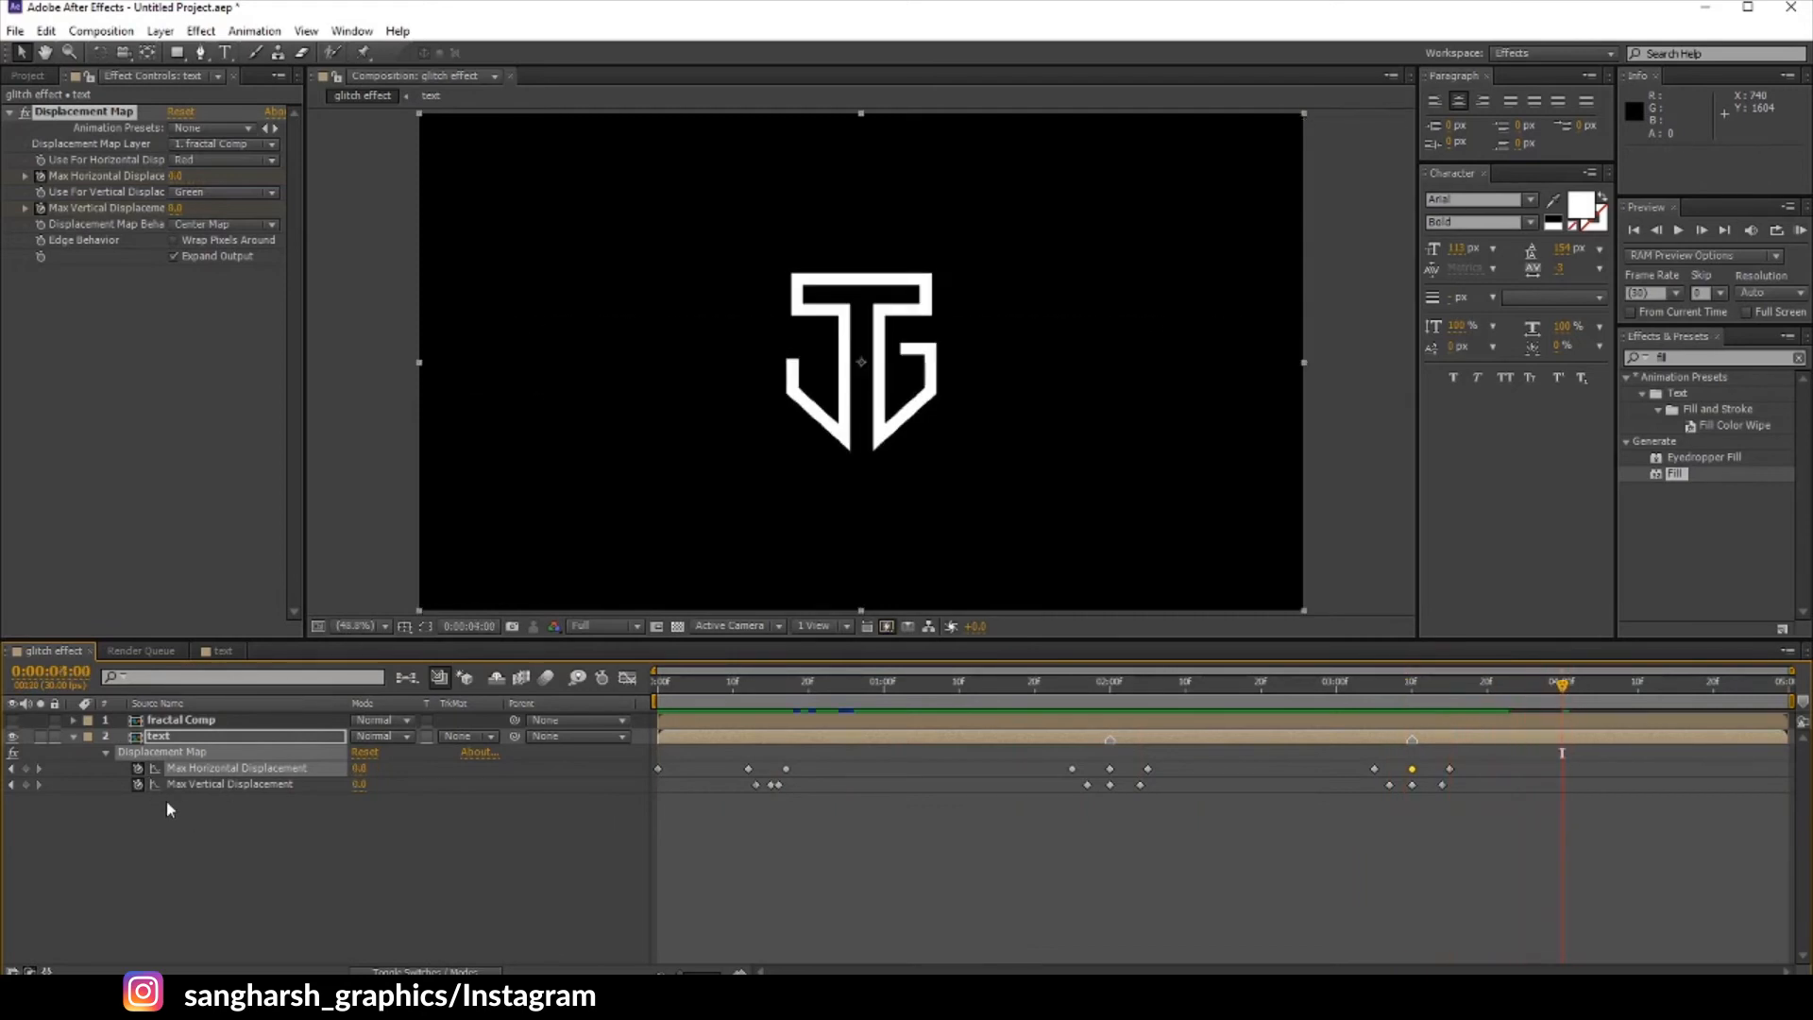
{"action": "left_click", "coordinate": [26, 768]}
{"action": "key", "text": "space"}
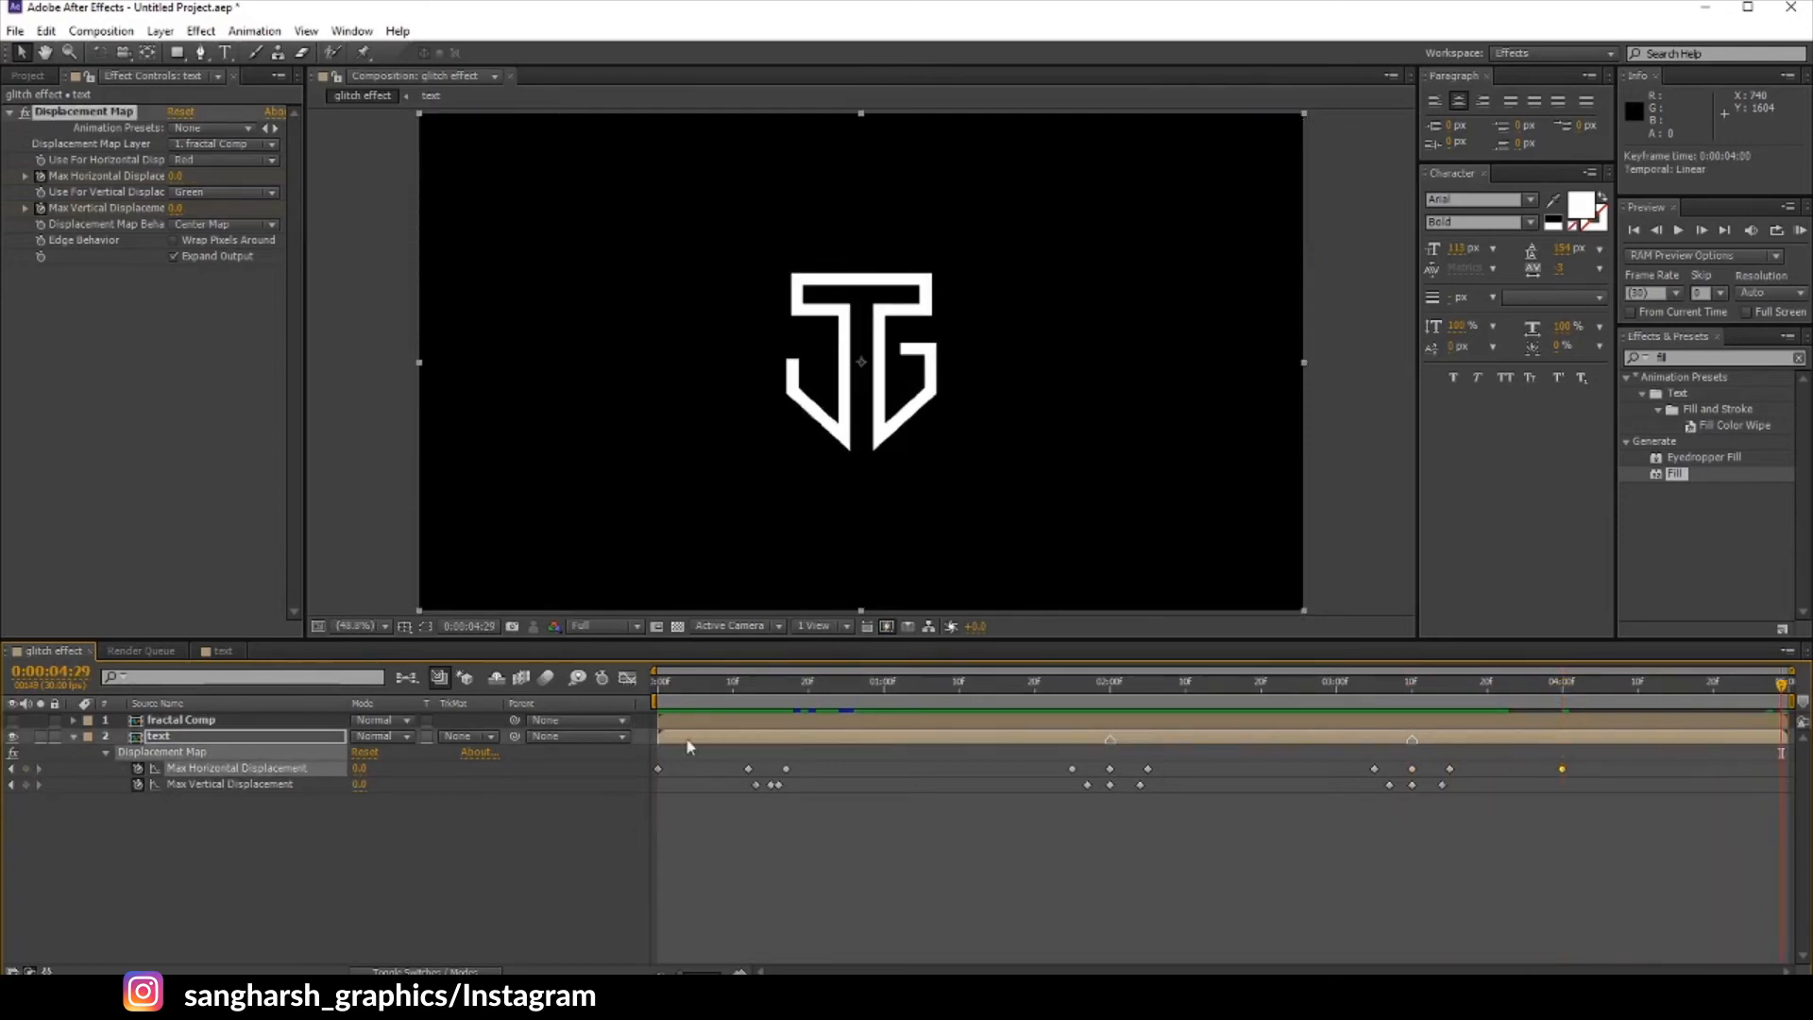
{"action": "left_click_drag", "start_coordinate": [358, 768], "coordinate": [1023, 835]}
{"action": "left_click", "coordinate": [1022, 835]}
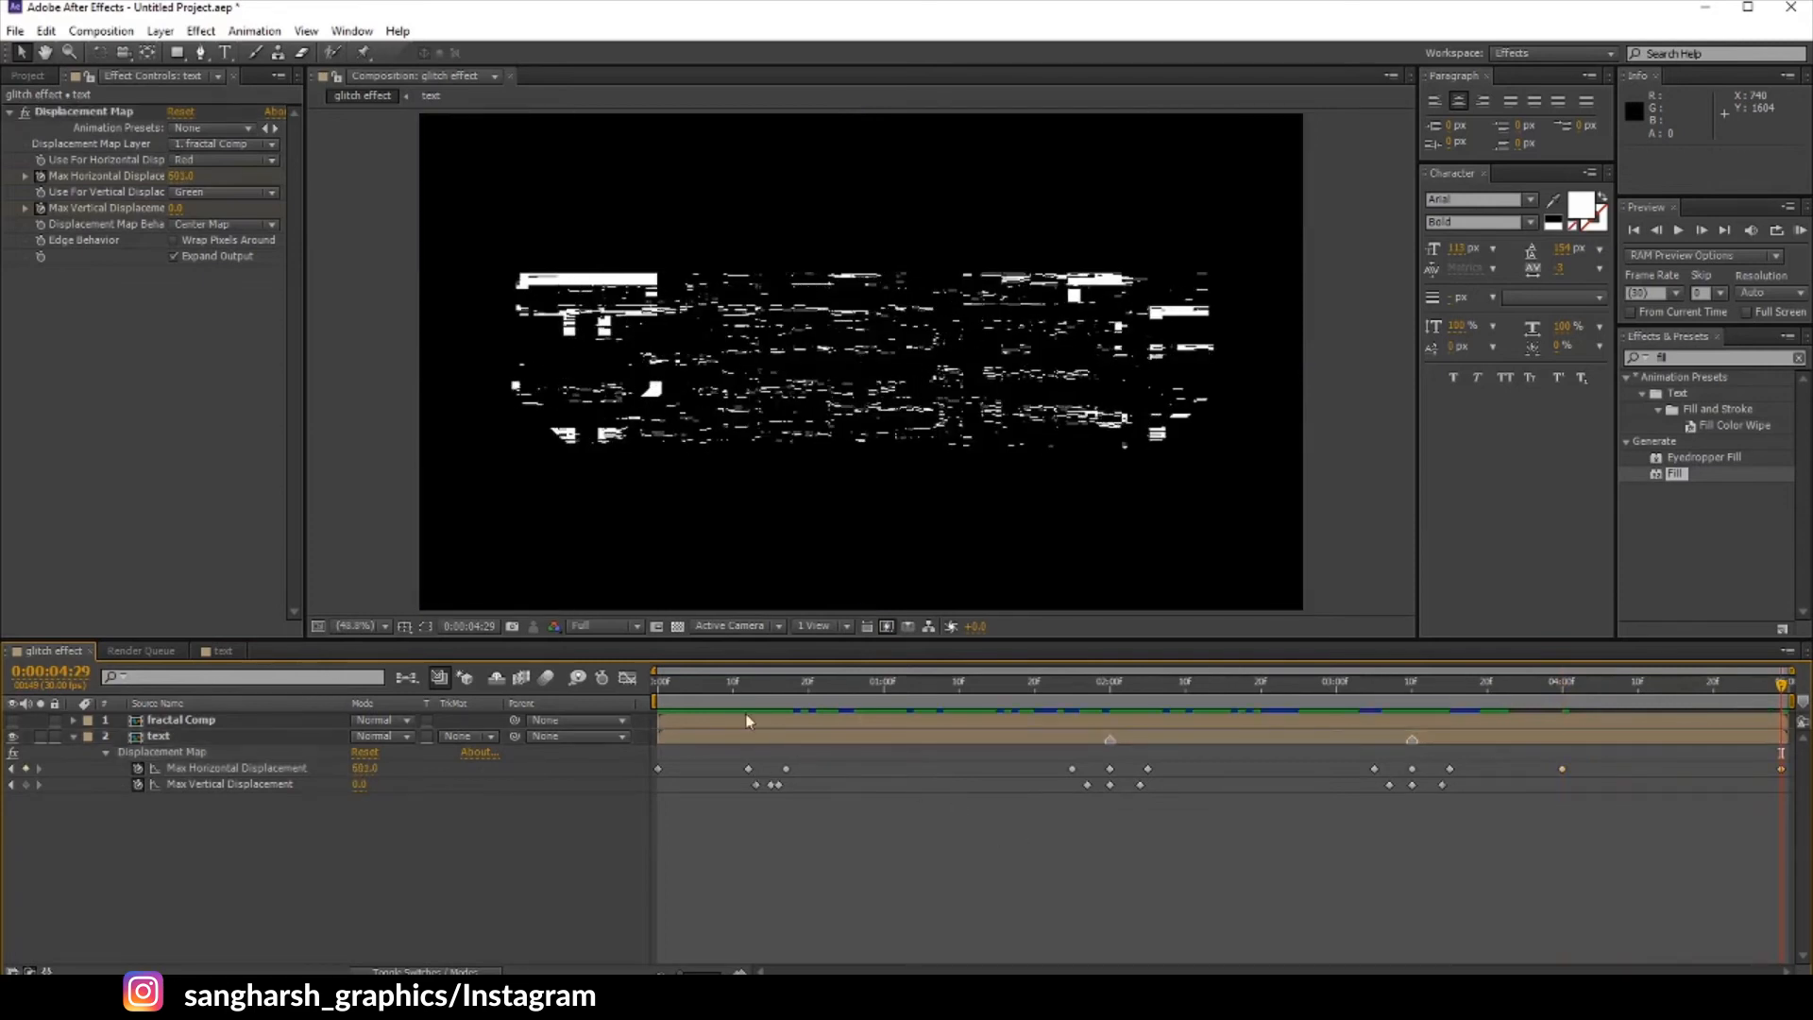
Step: Open the text composition and apply the Simple Choker effect to the Glitch text layer
{"action": "key", "text": "Home"}
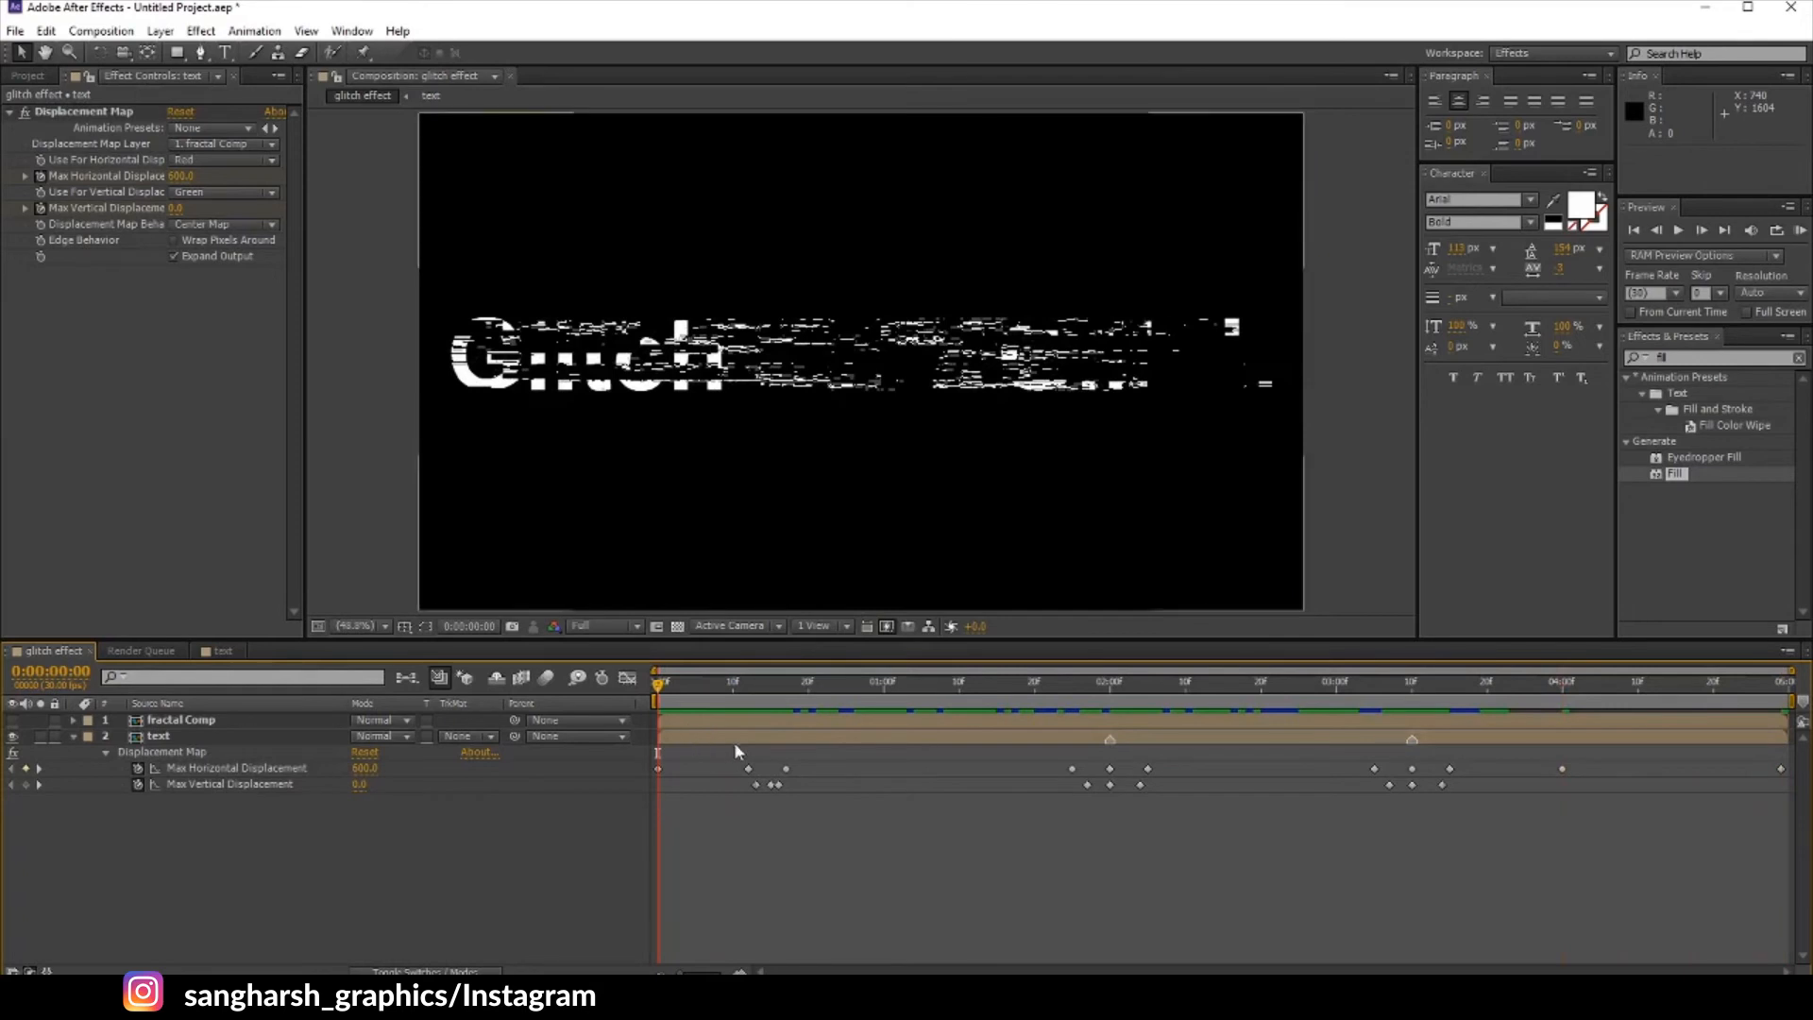
{"action": "double_click", "coordinate": [734, 739]}
{"action": "left_click", "coordinate": [680, 770]}
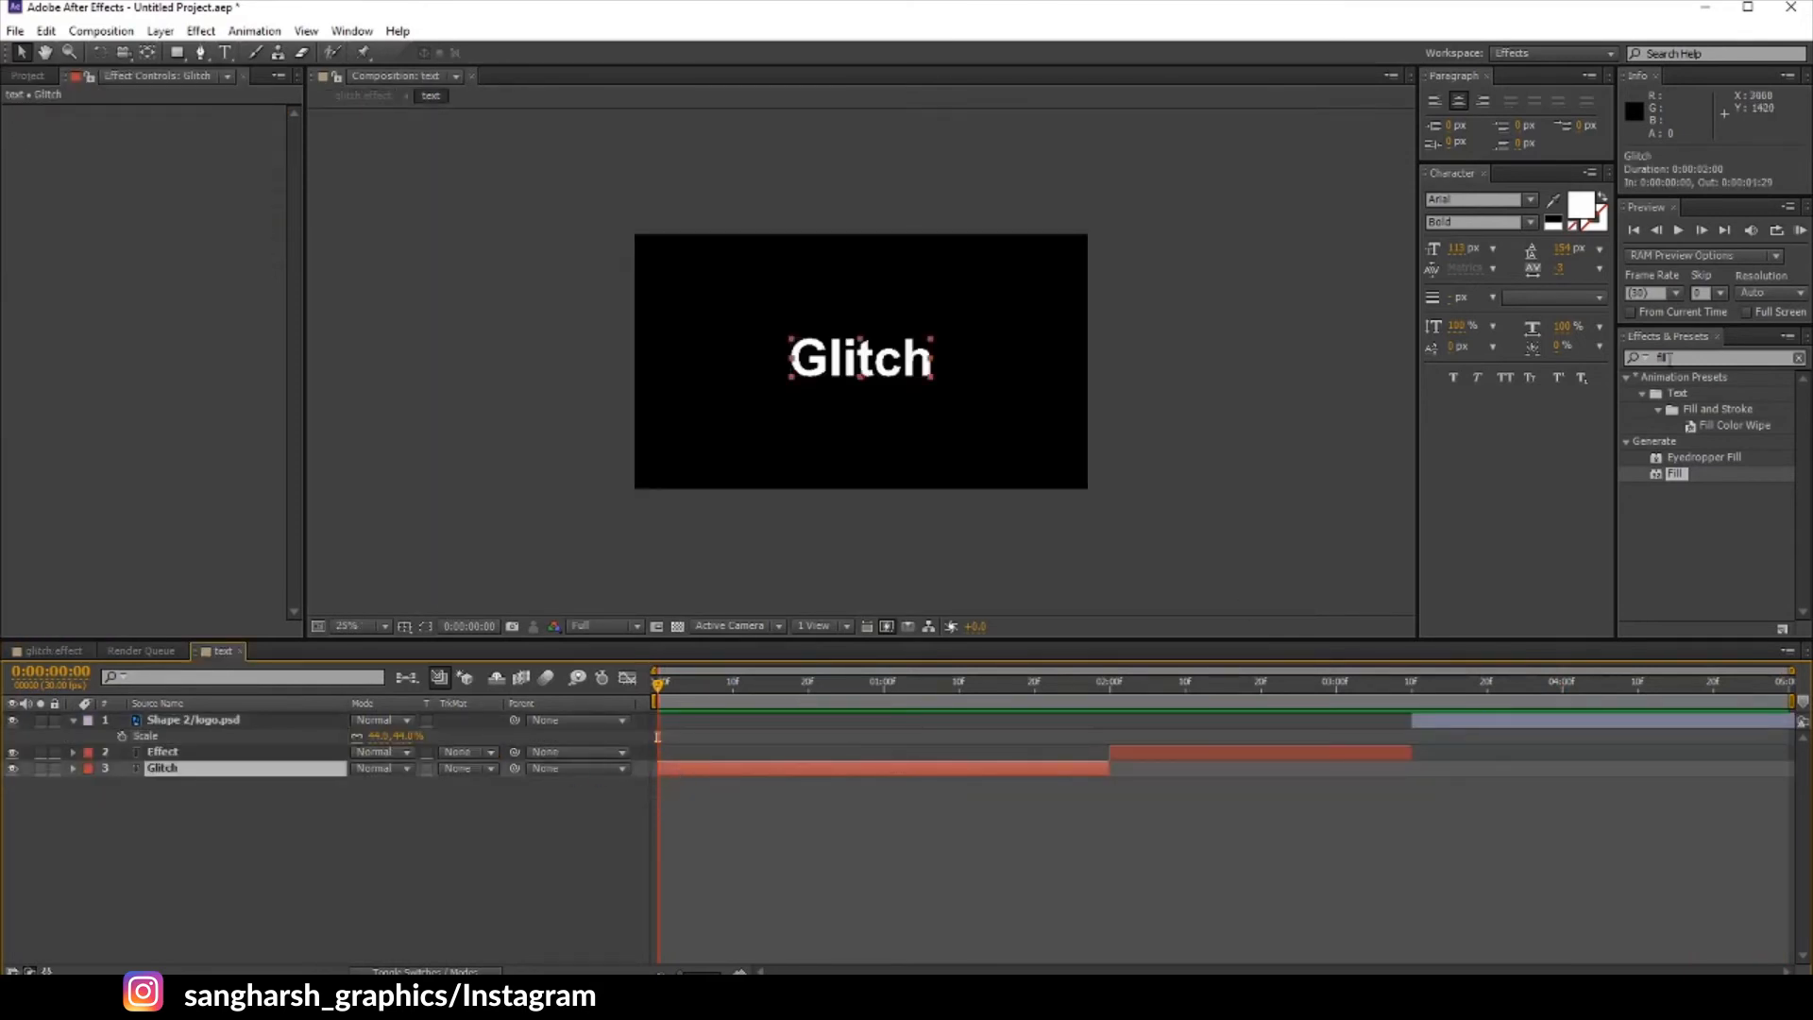
{"action": "left_click_drag", "start_coordinate": [1736, 358], "coordinate": [1447, 376]}
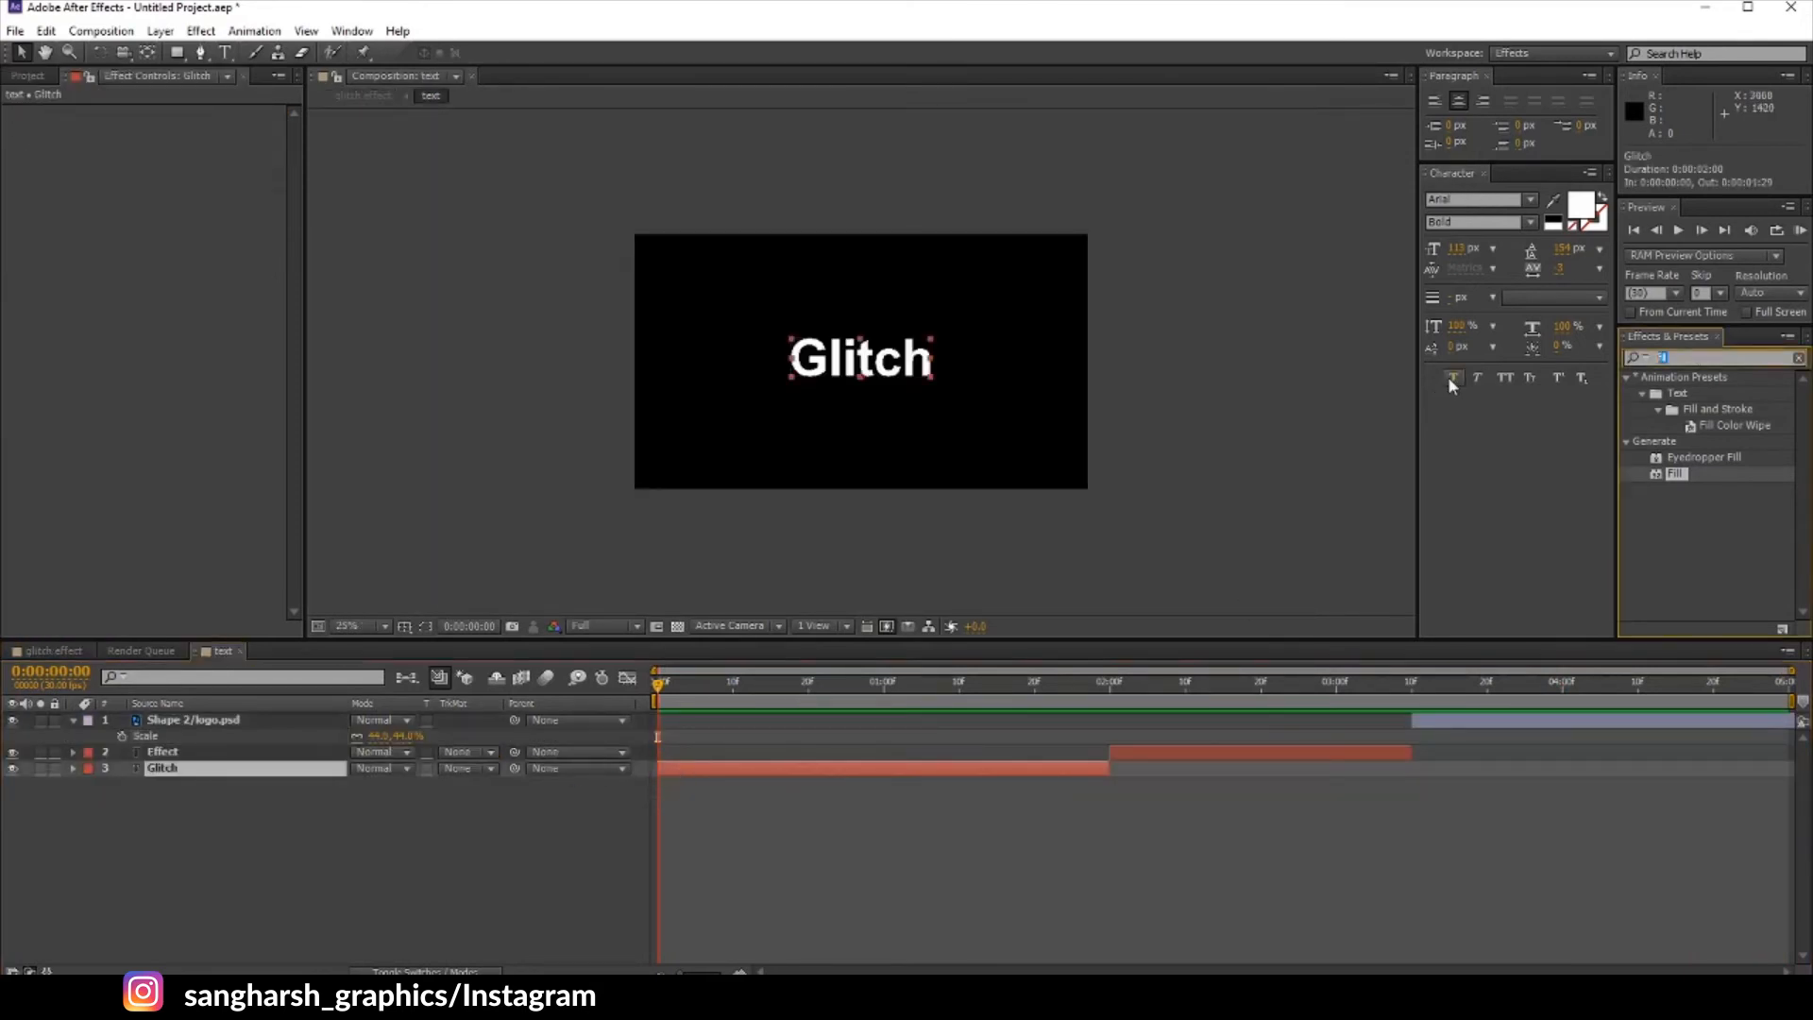
{"action": "type", "text": "si"}
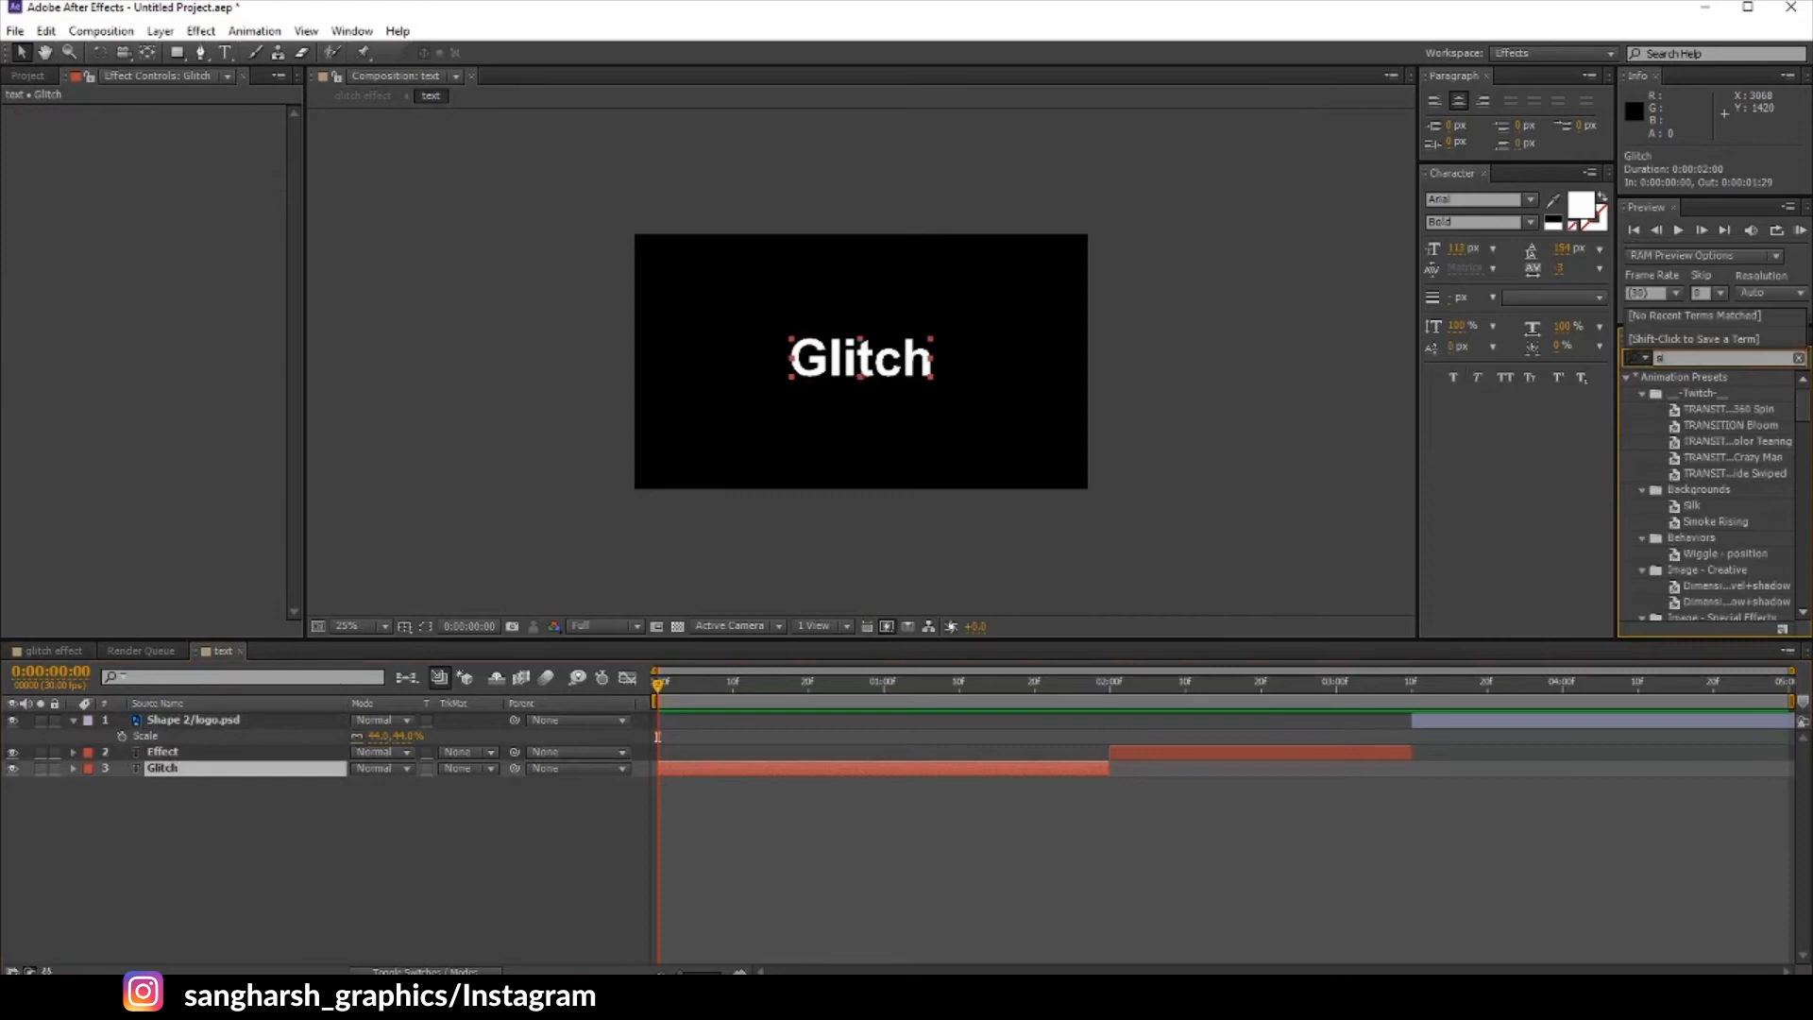
{"action": "type", "text": "mple c"}
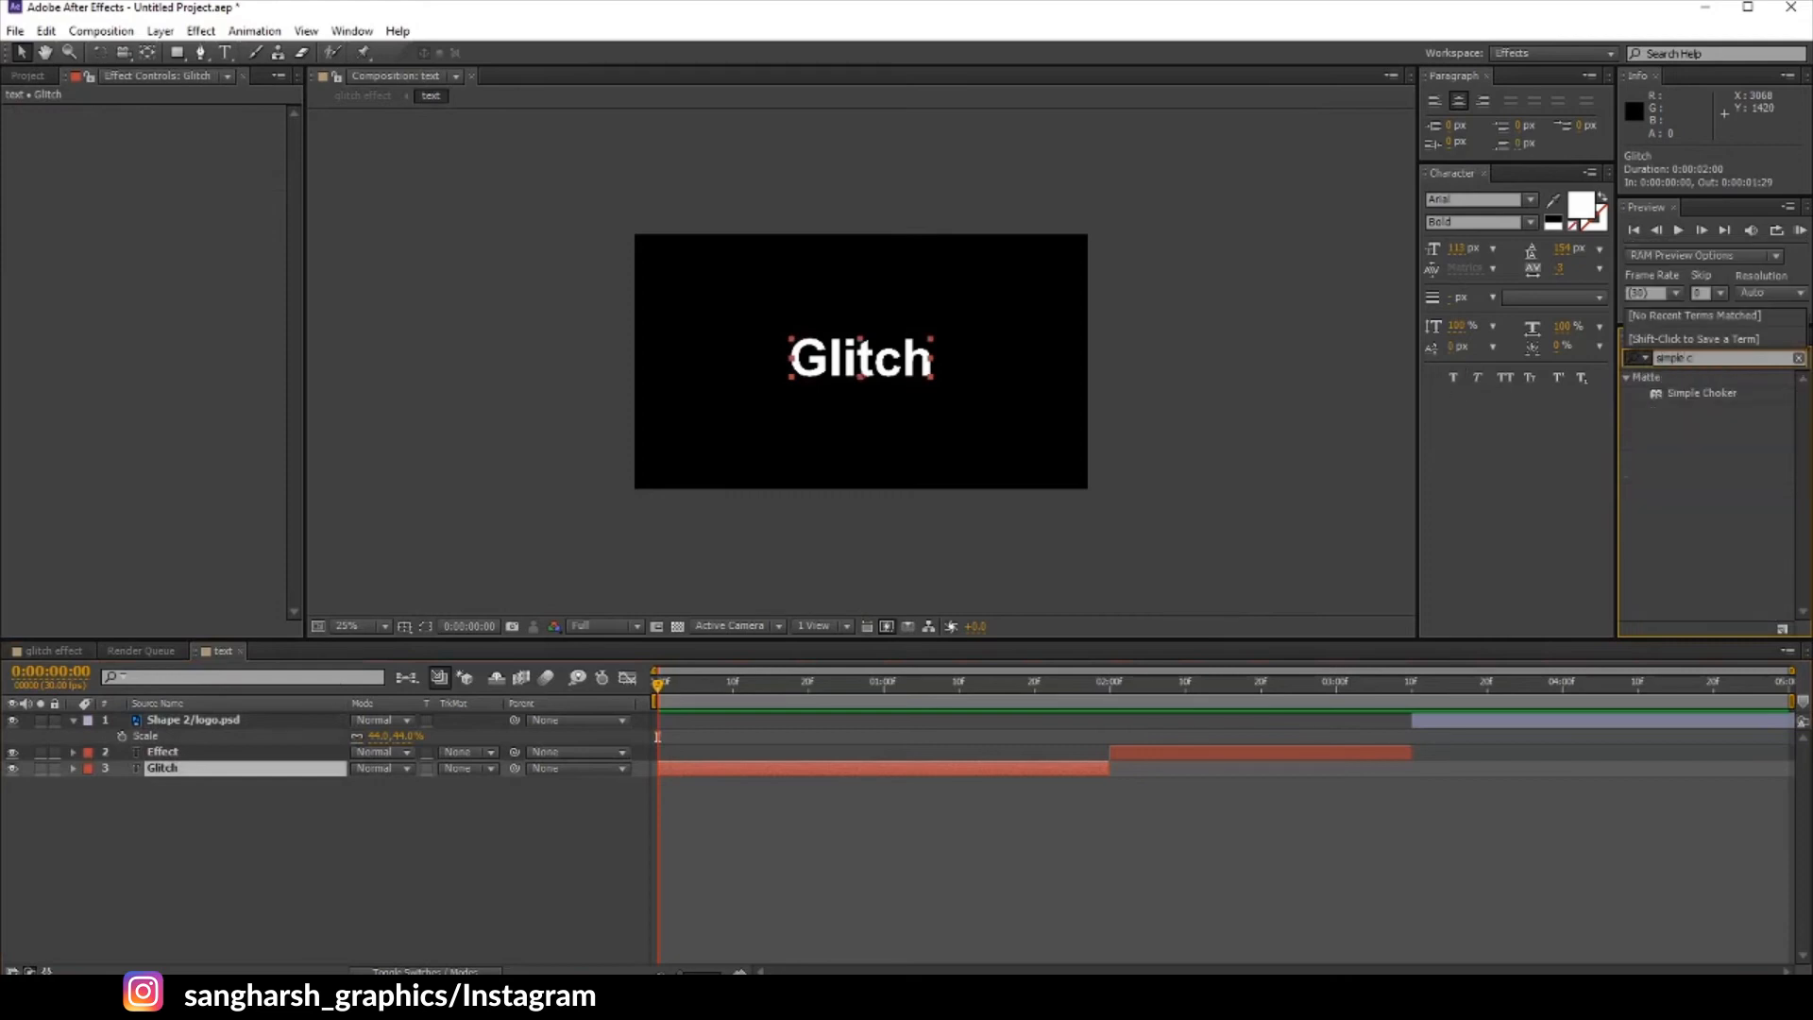
{"action": "left_click_drag", "start_coordinate": [1740, 396], "coordinate": [822, 760]}
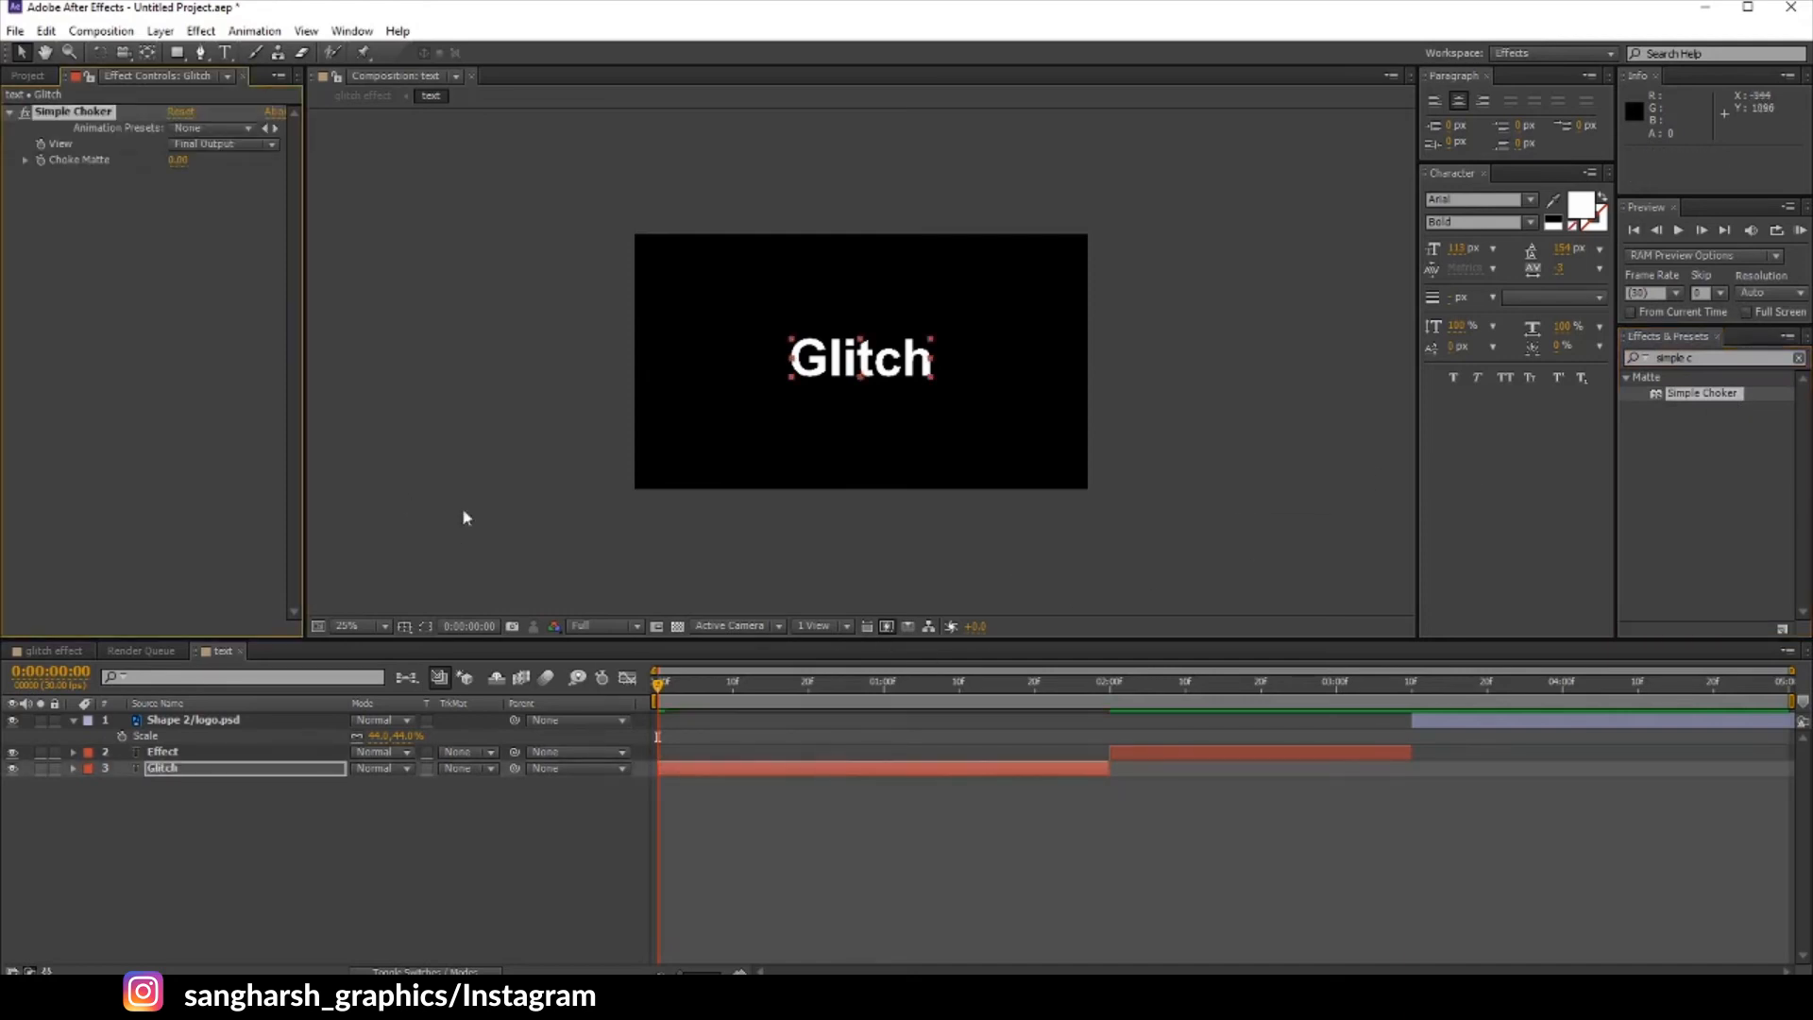
Step: Keyframe the Glitch layer's Choke Matte at 0 on 0:00:00:05 and raise it on 0:00:00:00 until the text is fully choked away
{"action": "left_click", "coordinate": [696, 689]}
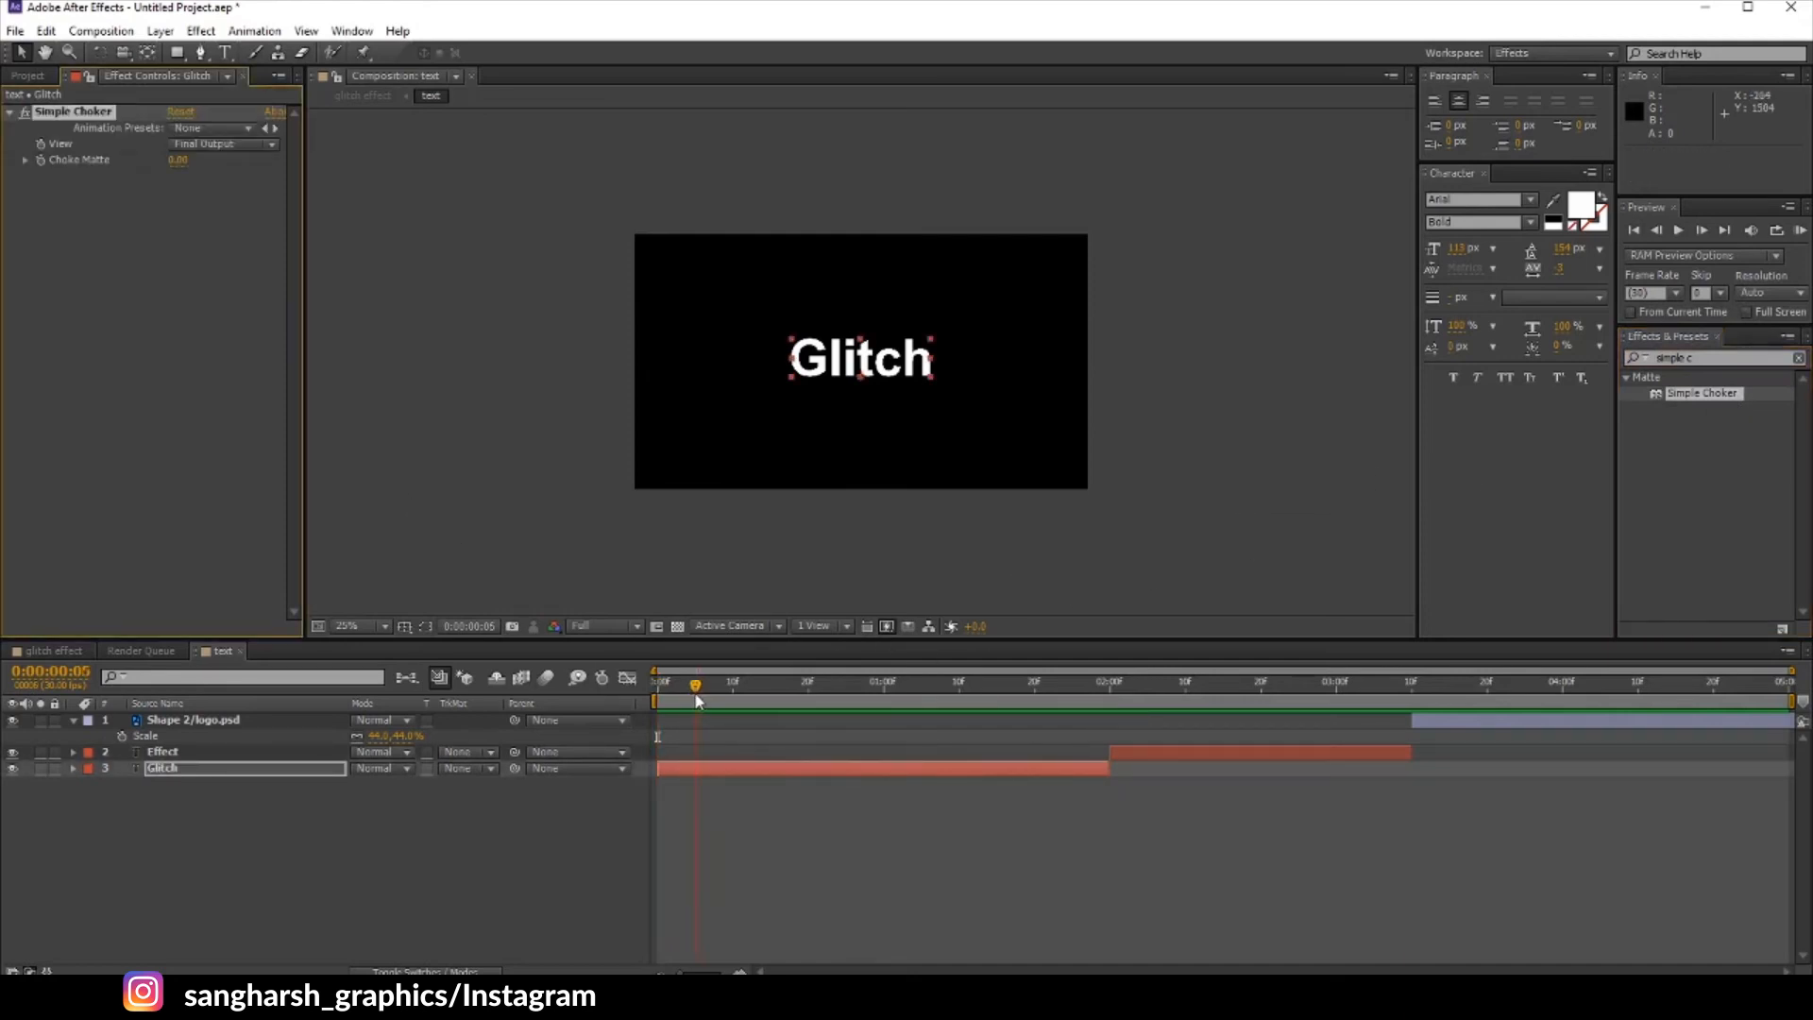
{"action": "left_click", "coordinate": [40, 160]}
{"action": "left_click_drag", "start_coordinate": [700, 692], "coordinate": [657, 692]}
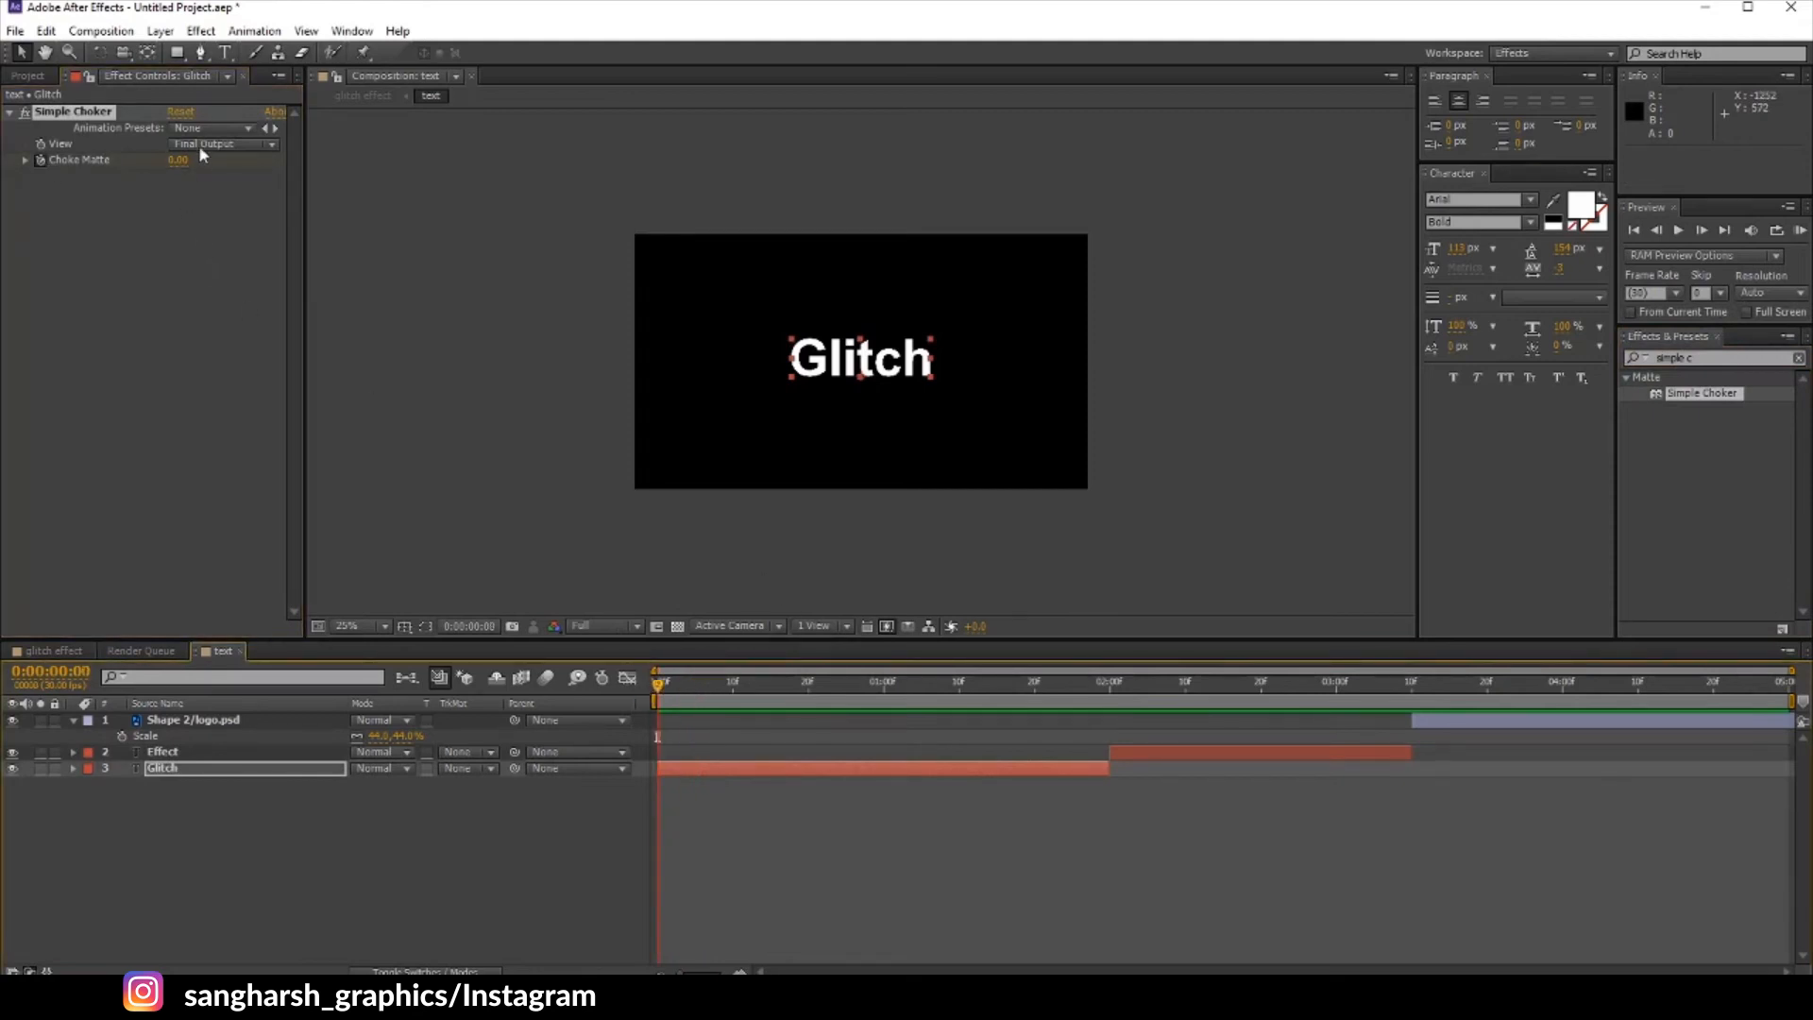
{"action": "left_click_drag", "start_coordinate": [177, 161], "coordinate": [770, 238]}
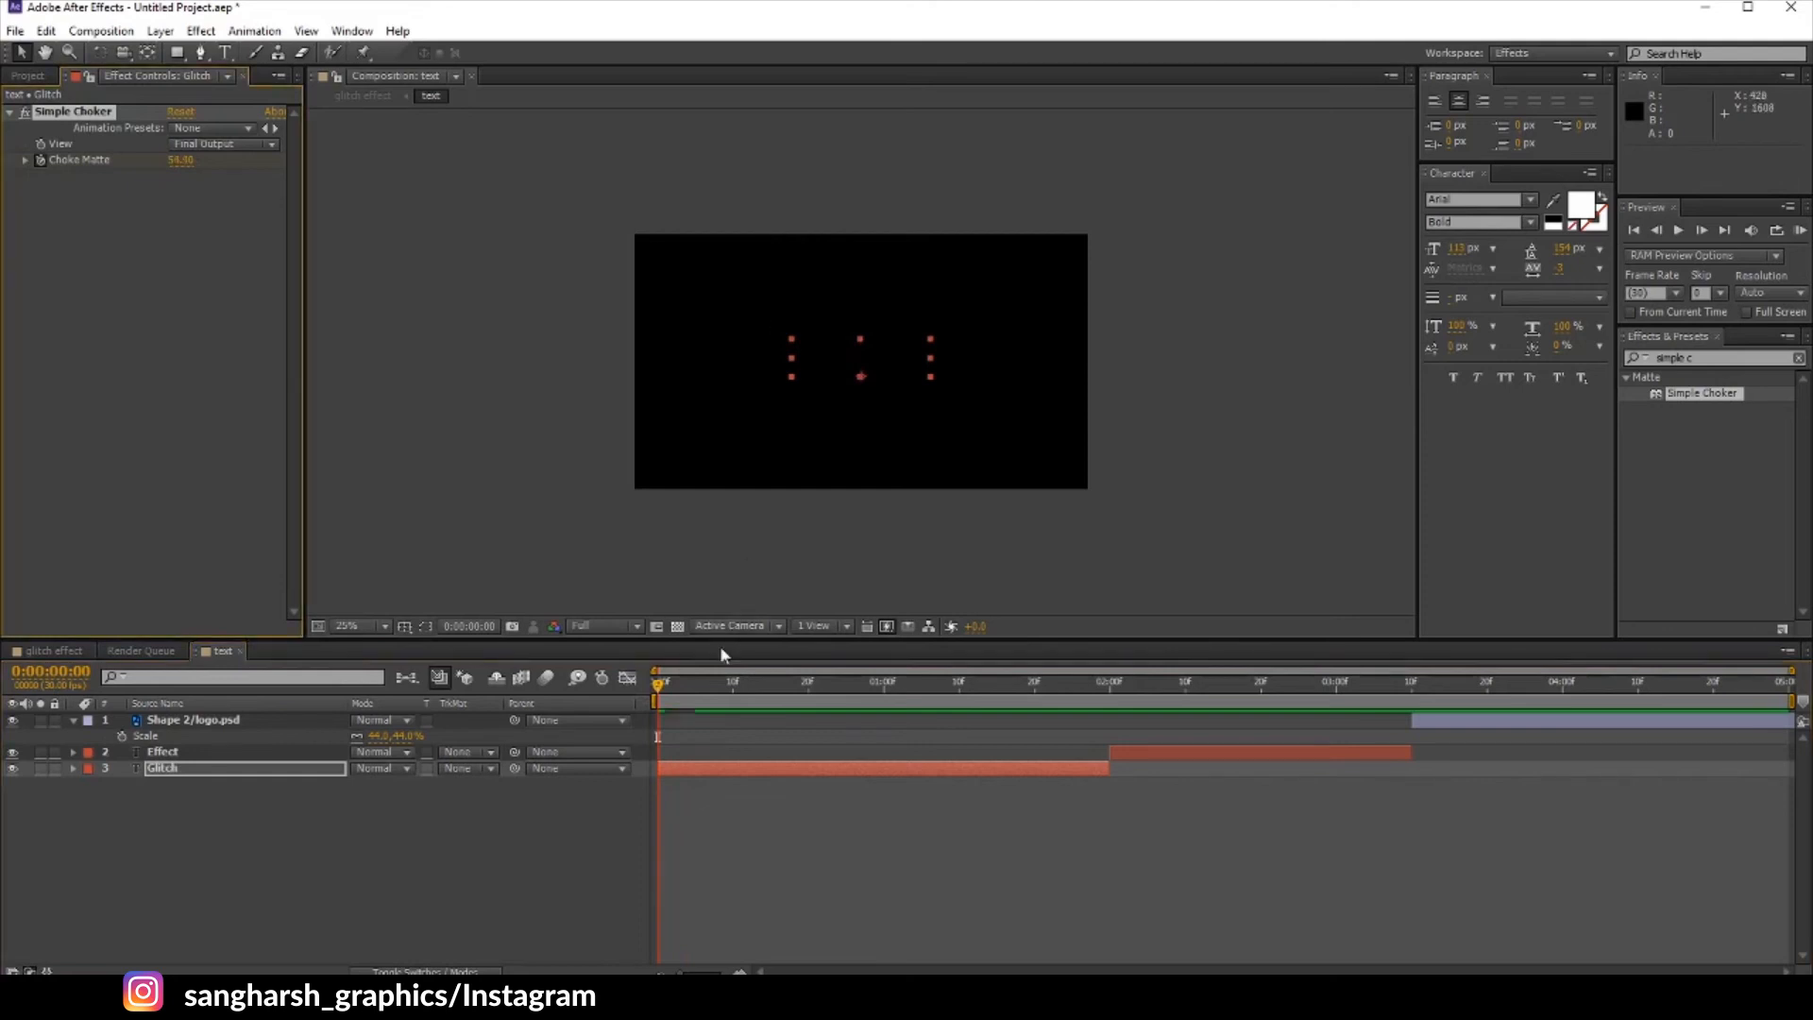
{"action": "left_click", "coordinate": [193, 193]}
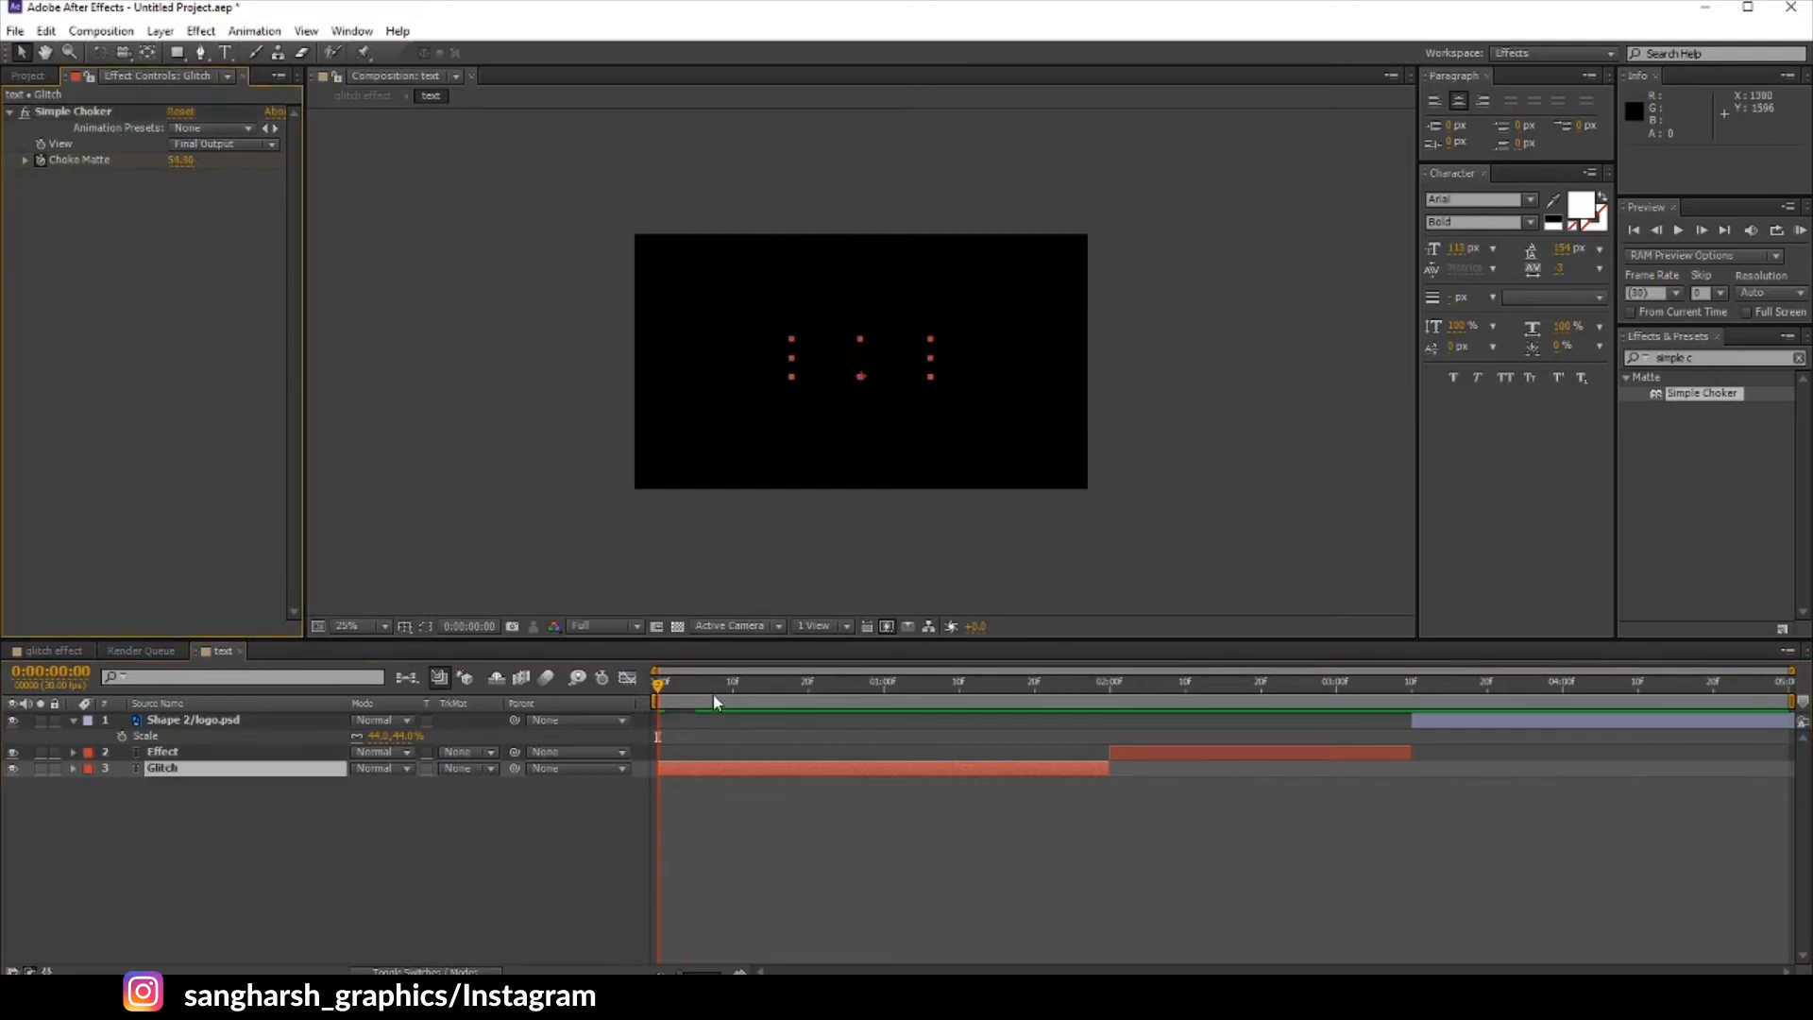
Step: Apply Simple Choker to the logo layer and keyframe its Choke Matte at 0 on 0:00:04:20
{"action": "left_click", "coordinate": [1765, 686]}
{"action": "left_click_drag", "start_coordinate": [1748, 687], "coordinate": [1713, 687]}
{"action": "left_click_drag", "start_coordinate": [1720, 396], "coordinate": [1696, 719]}
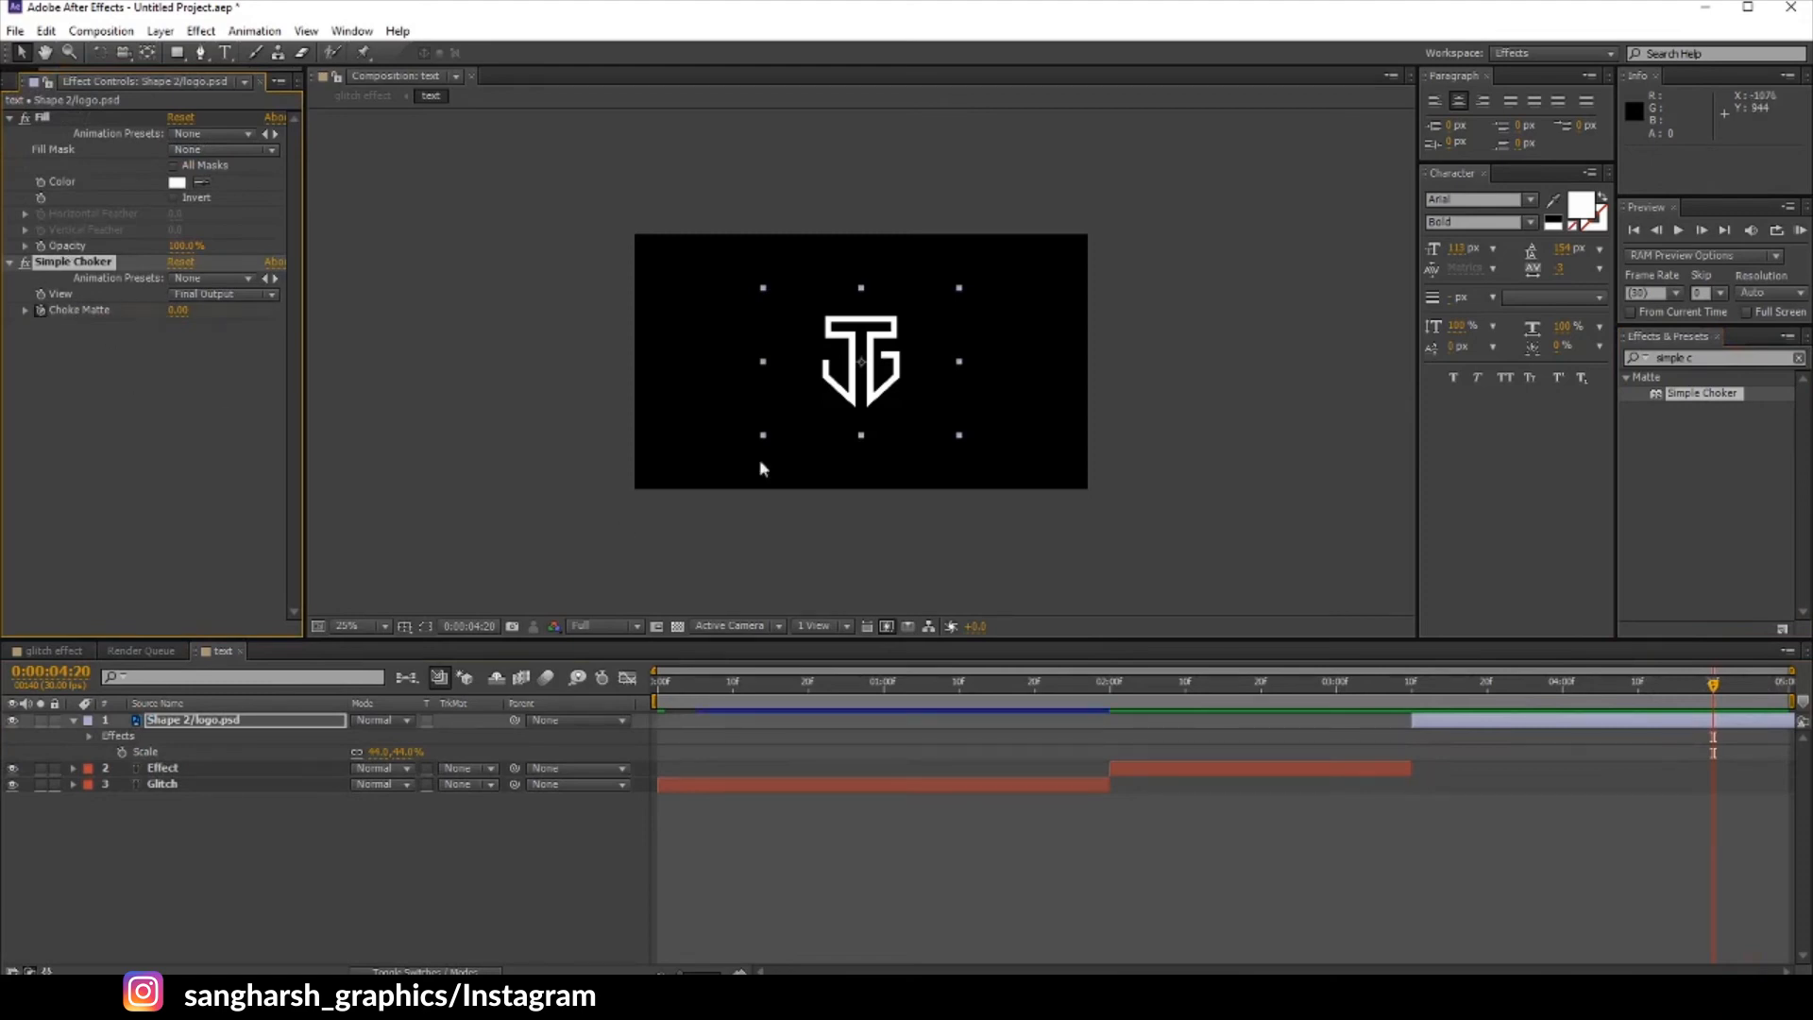
Step: Set the logo layer's Choke Matte to 100 at 0:00:04:29
{"action": "left_click_drag", "start_coordinate": [1727, 692], "coordinate": [1782, 689]}
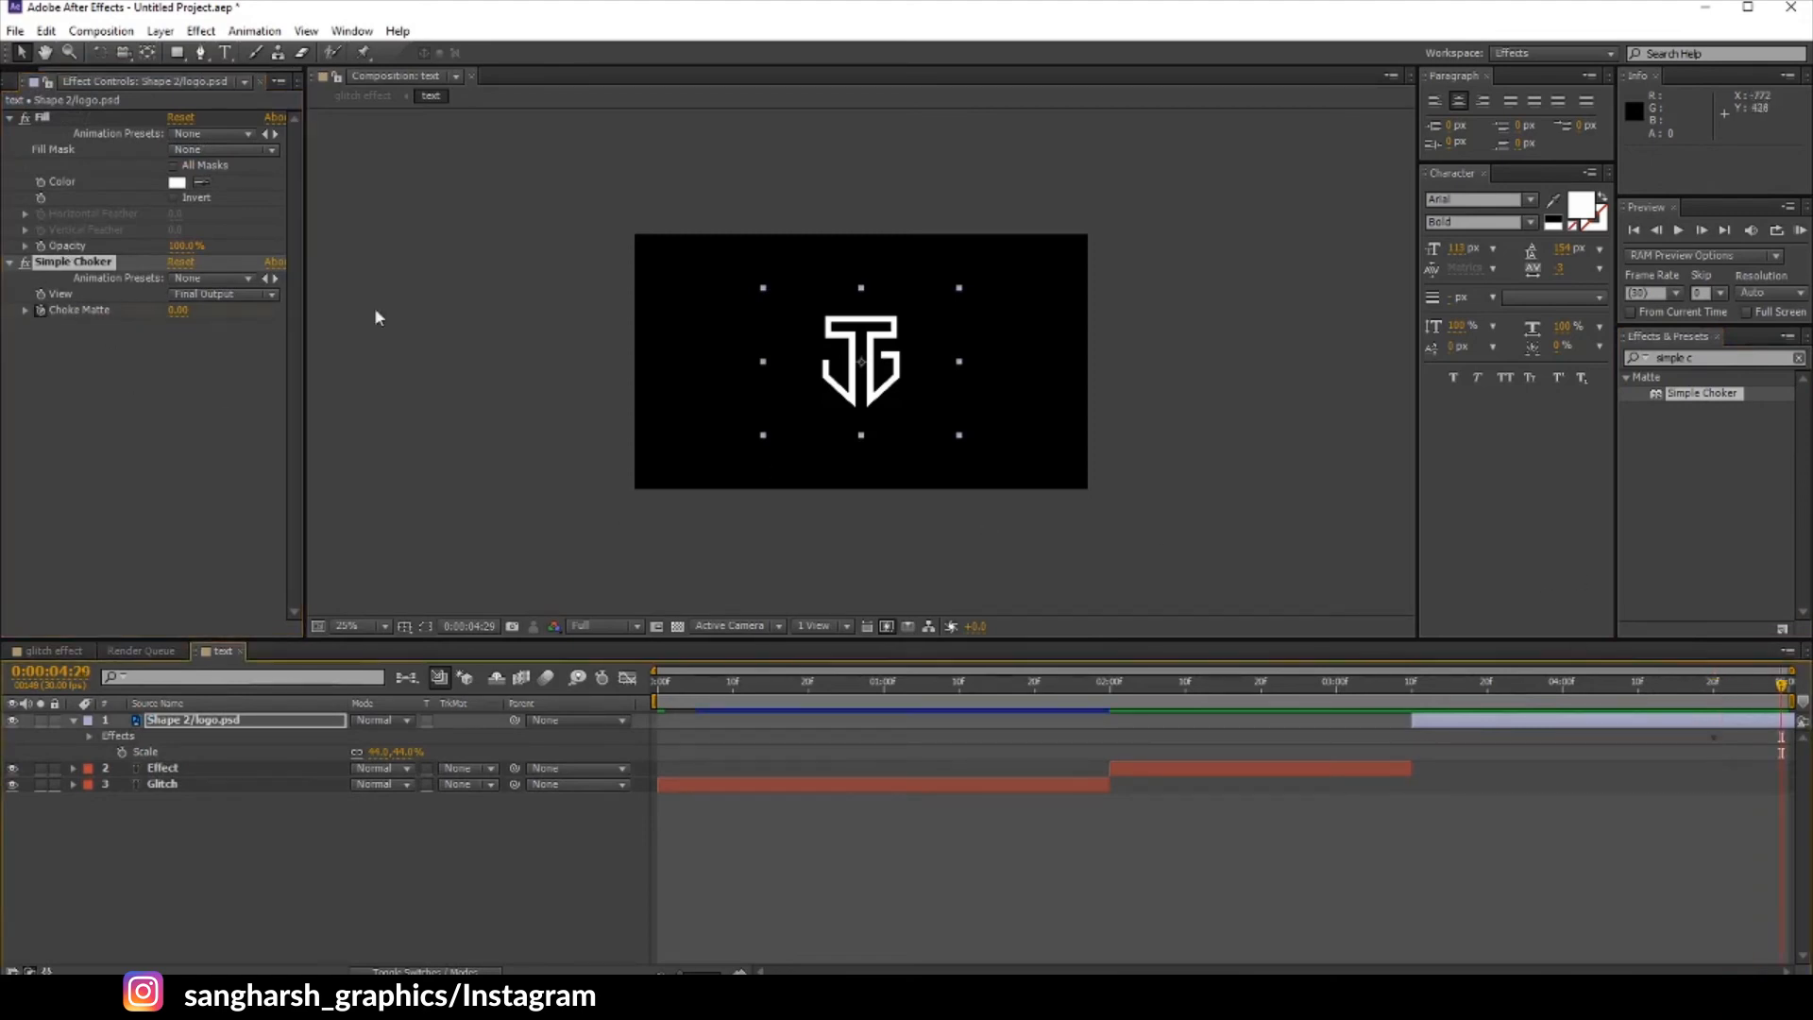
{"action": "left_click_drag", "start_coordinate": [255, 322], "coordinate": [340, 322]}
{"action": "left_click_drag", "start_coordinate": [1506, 328], "coordinate": [1679, 328]}
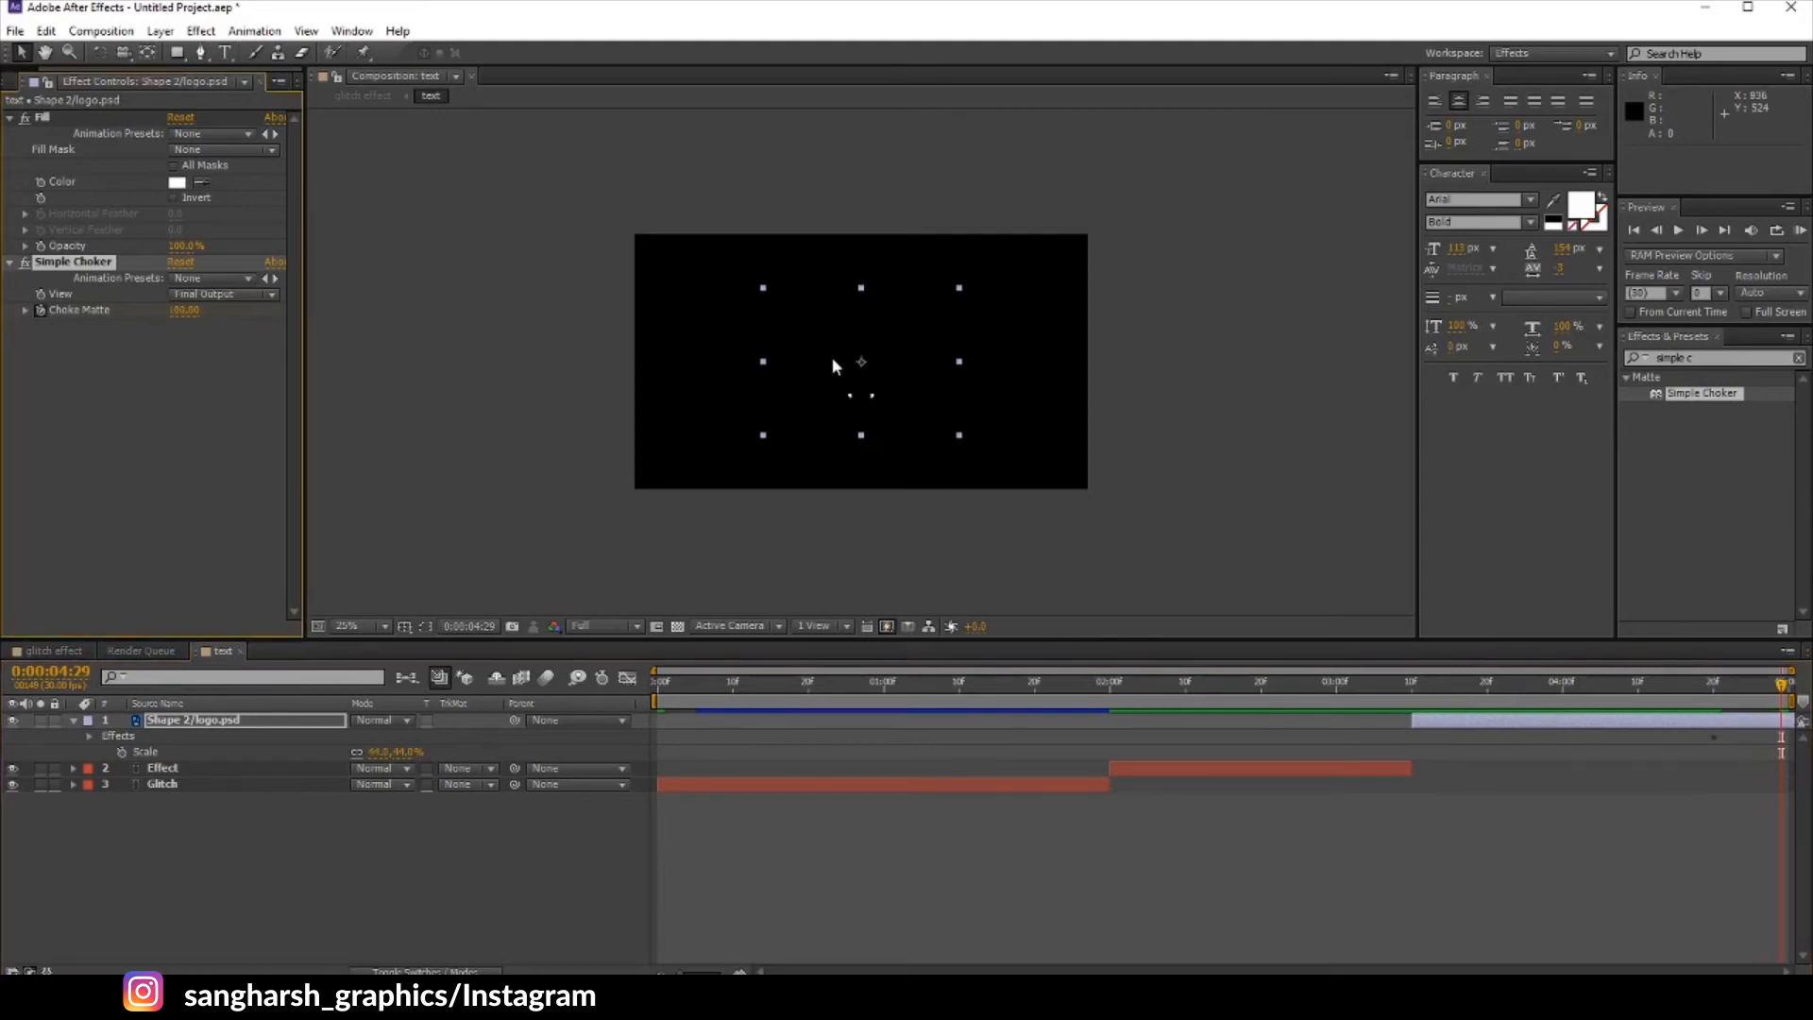
{"action": "scroll", "coordinate": [834, 369], "scroll_direction": "up", "scroll_amount": 2}
{"action": "scroll", "coordinate": [627, 372], "scroll_direction": "down", "scroll_amount": 1}
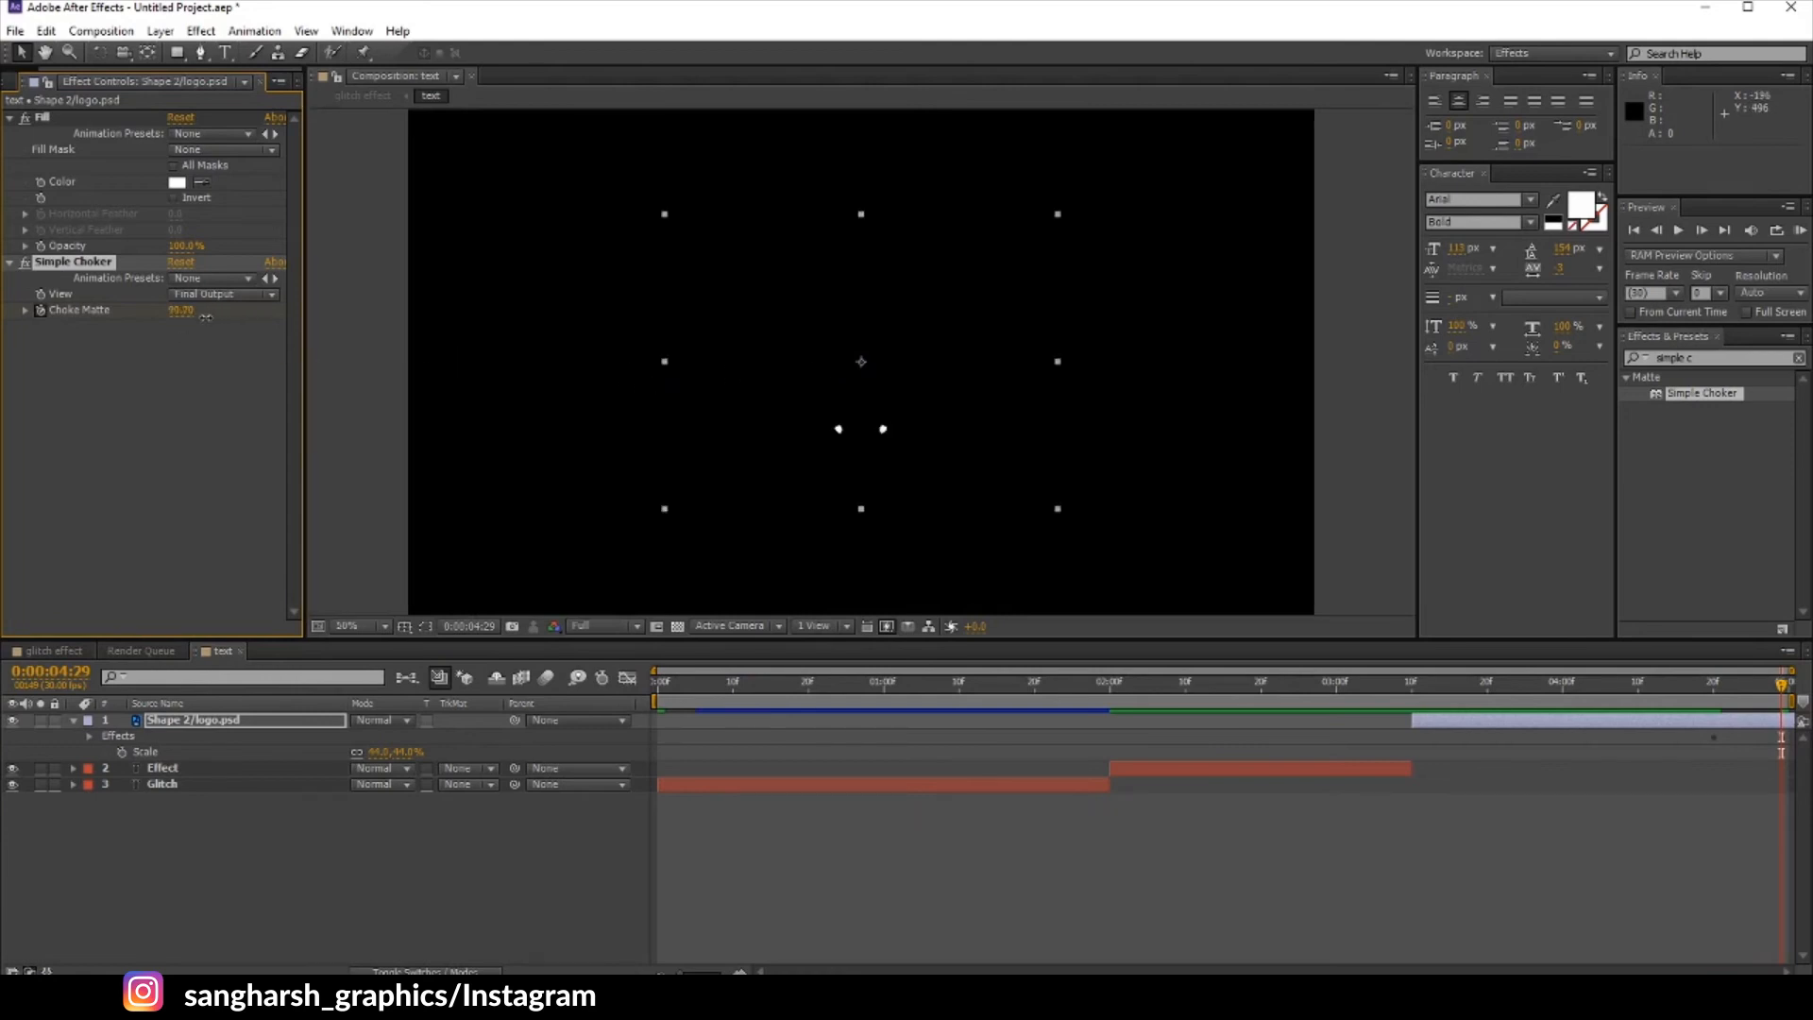
{"action": "left_click_drag", "start_coordinate": [124, 313], "coordinate": [443, 301]}
{"action": "left_click_drag", "start_coordinate": [189, 313], "coordinate": [874, 364]}
{"action": "left_click_drag", "start_coordinate": [176, 311], "coordinate": [345, 326]}
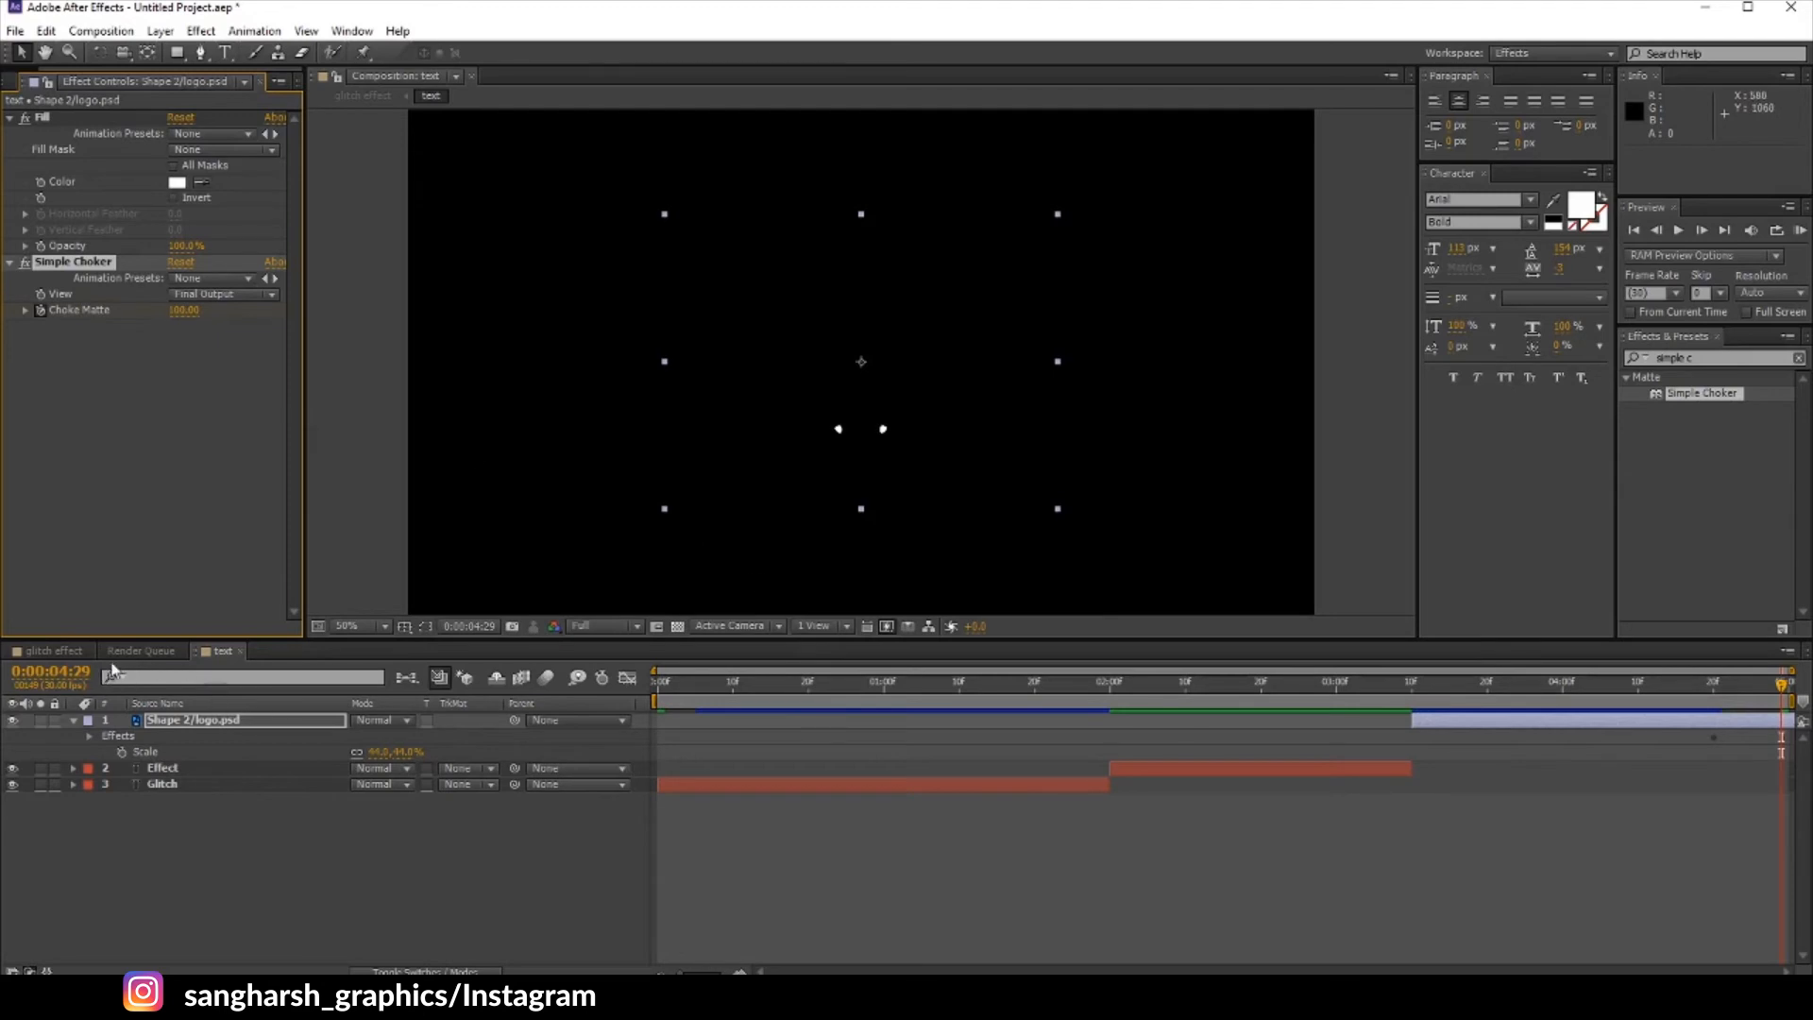
Step: Return to the glitch effect composition and apply the CC Ball Action effect to the text layer
{"action": "left_click", "coordinate": [54, 650]}
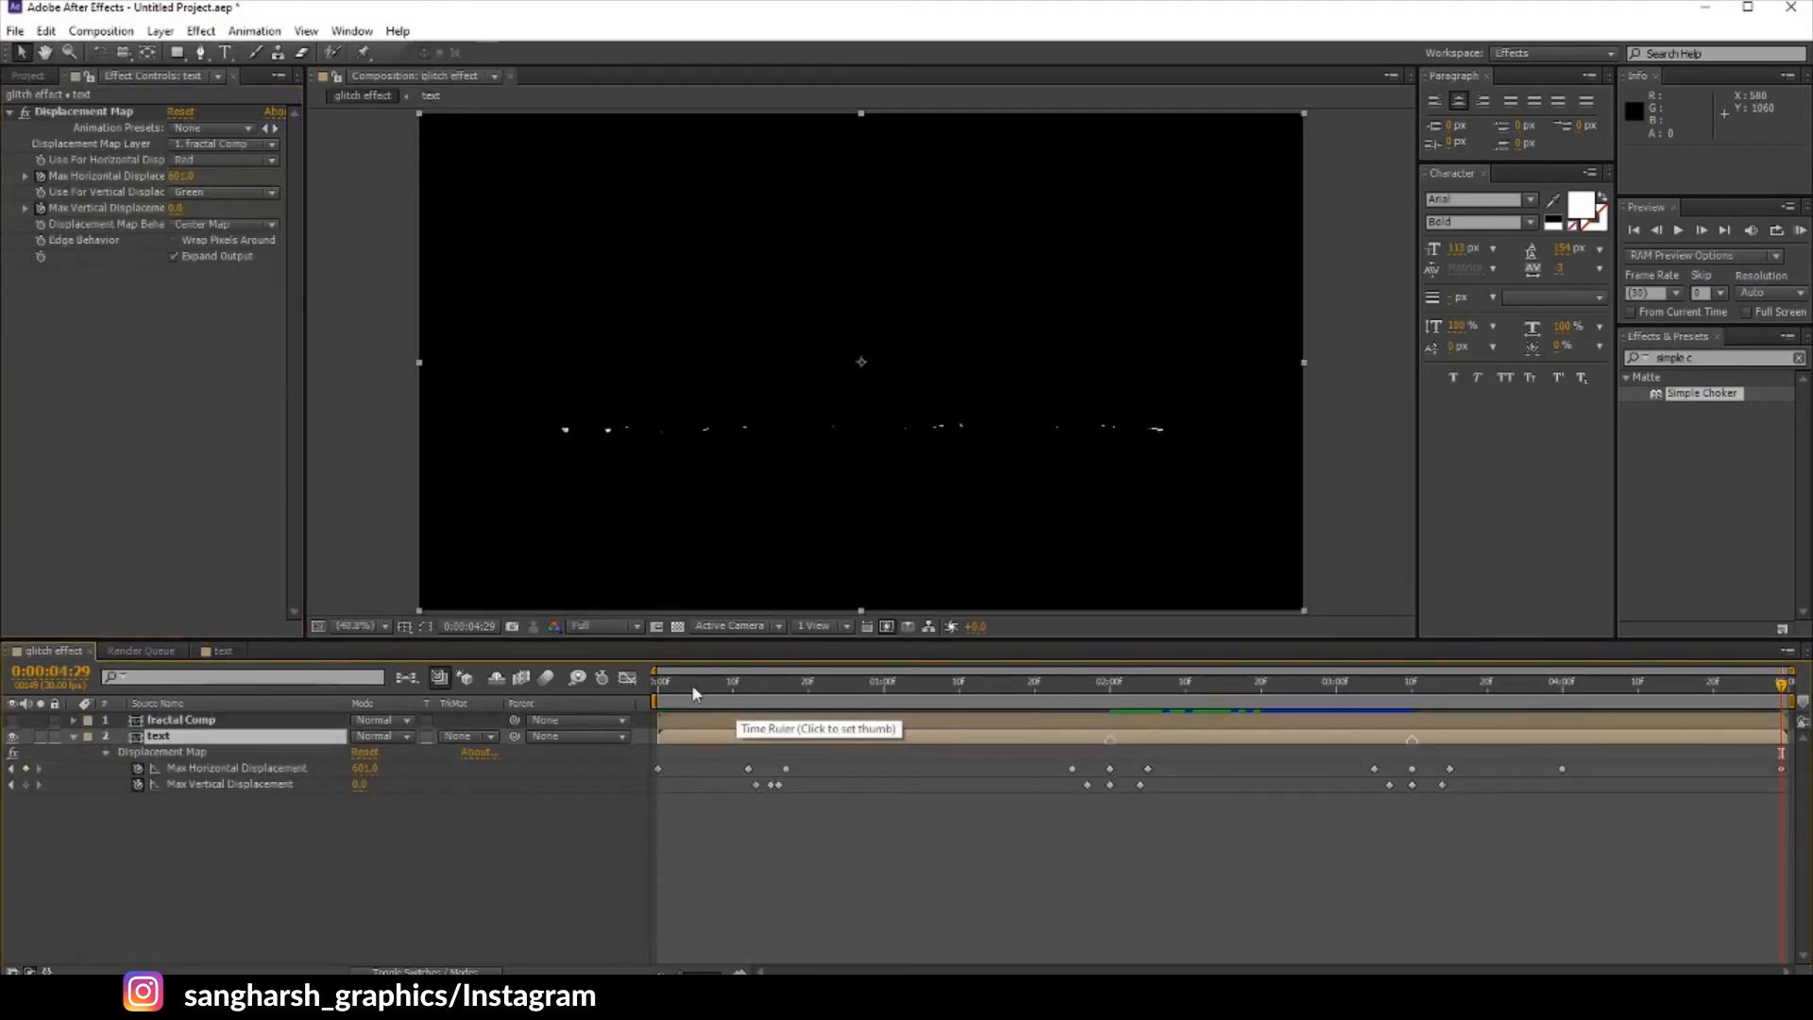
{"action": "left_click_drag", "start_coordinate": [691, 684], "coordinate": [831, 736]}
{"action": "left_click", "coordinate": [867, 872]}
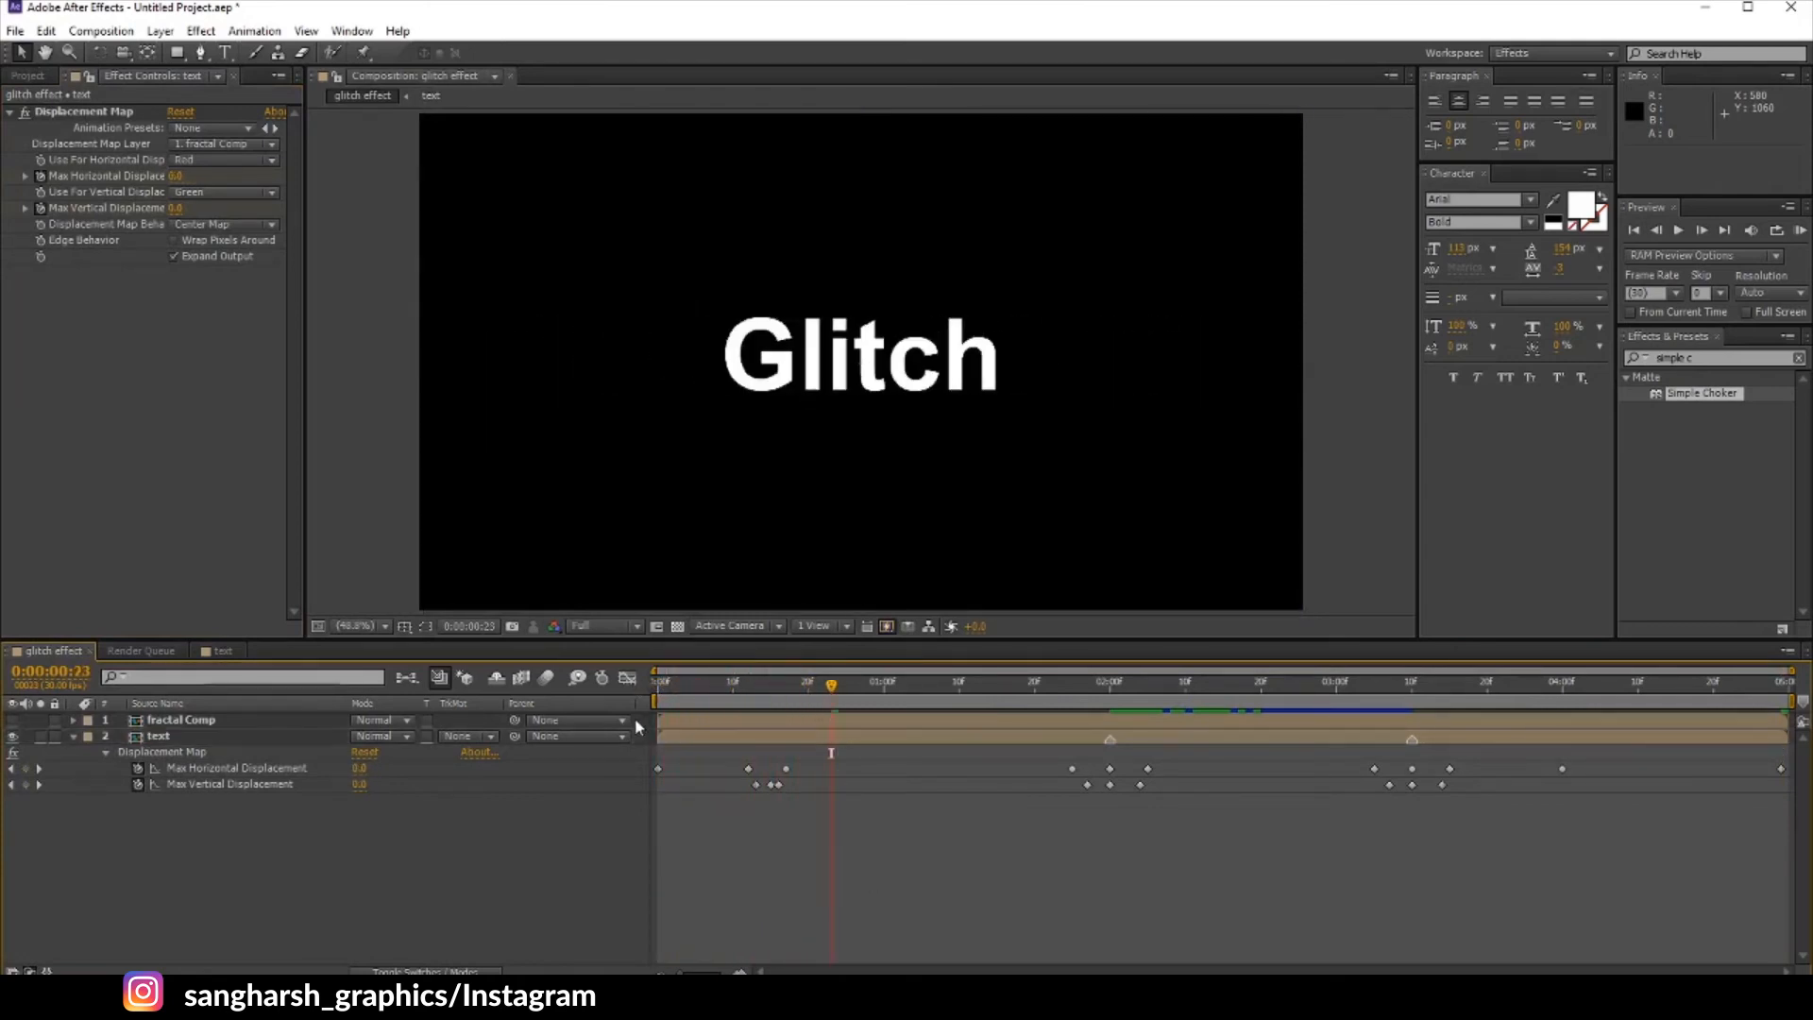
{"action": "left_click", "coordinate": [680, 737]}
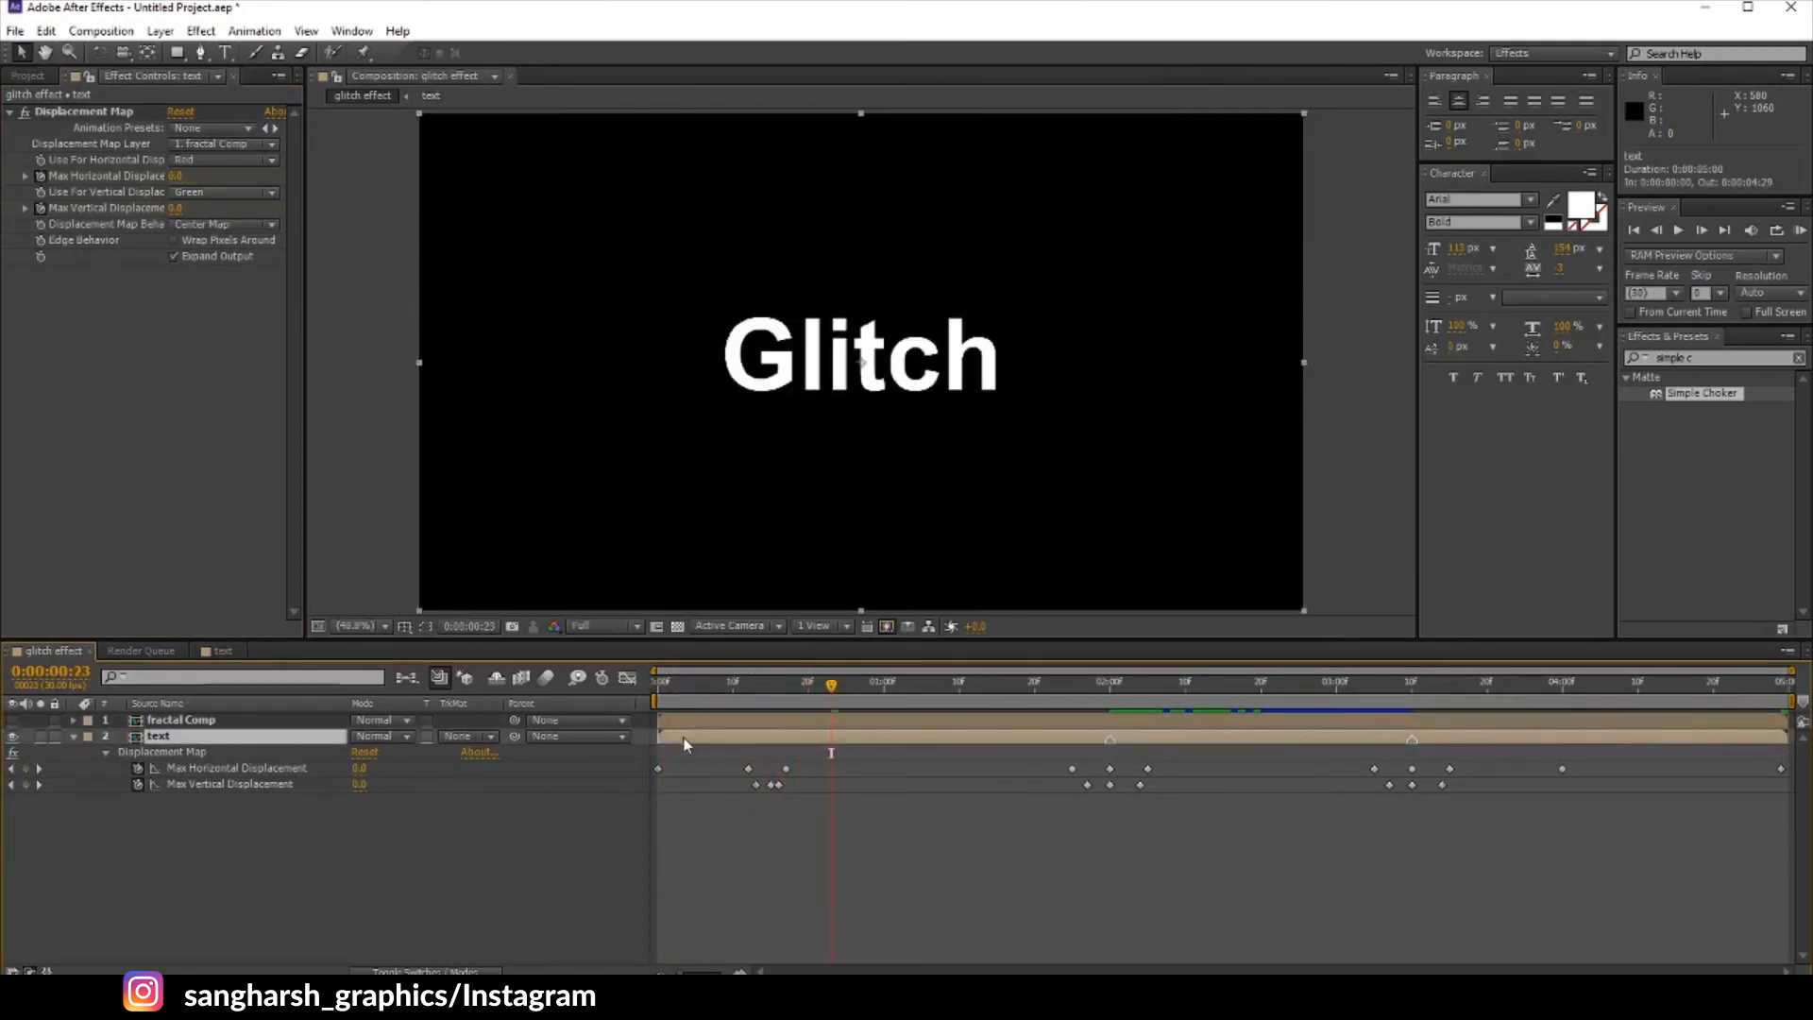
{"action": "left_click", "coordinate": [1719, 358]}
{"action": "type", "text": "ccba"}
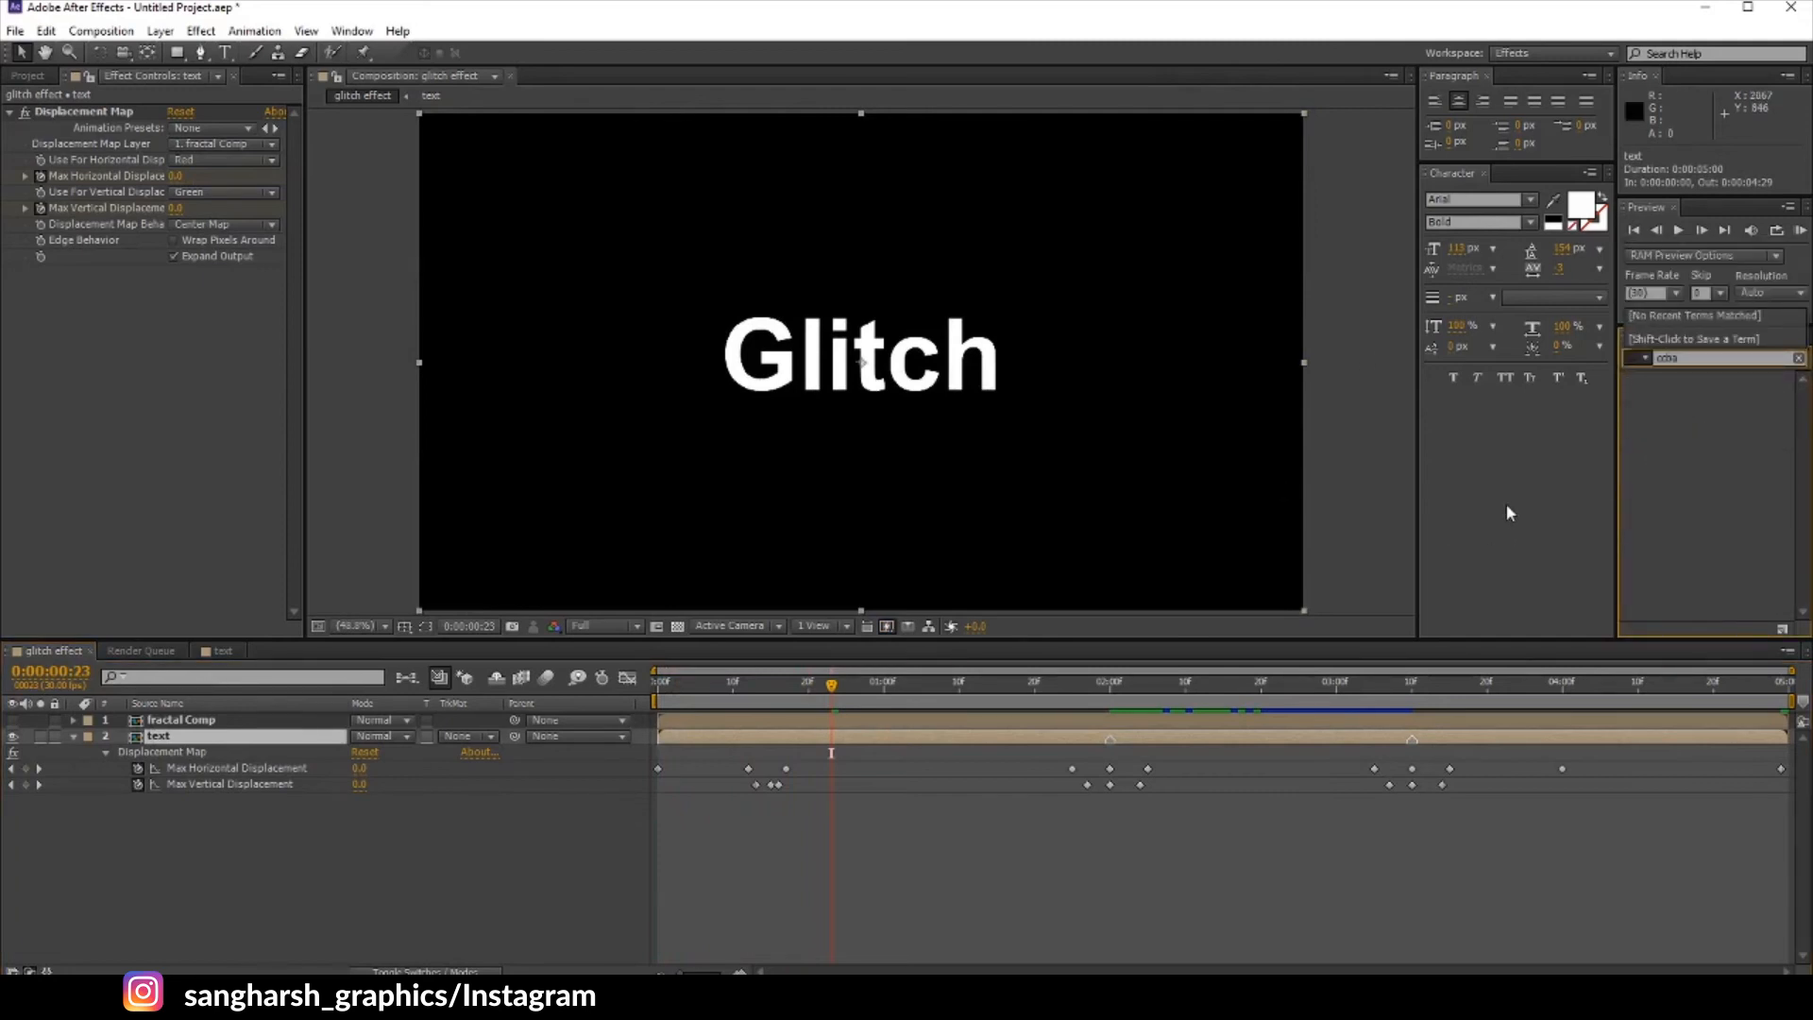
{"action": "key", "text": "BackSpace"}
{"action": "key", "text": "BackSpace"}
{"action": "type", "text": "ba"}
{"action": "left_click_drag", "start_coordinate": [1704, 393], "coordinate": [721, 736]}
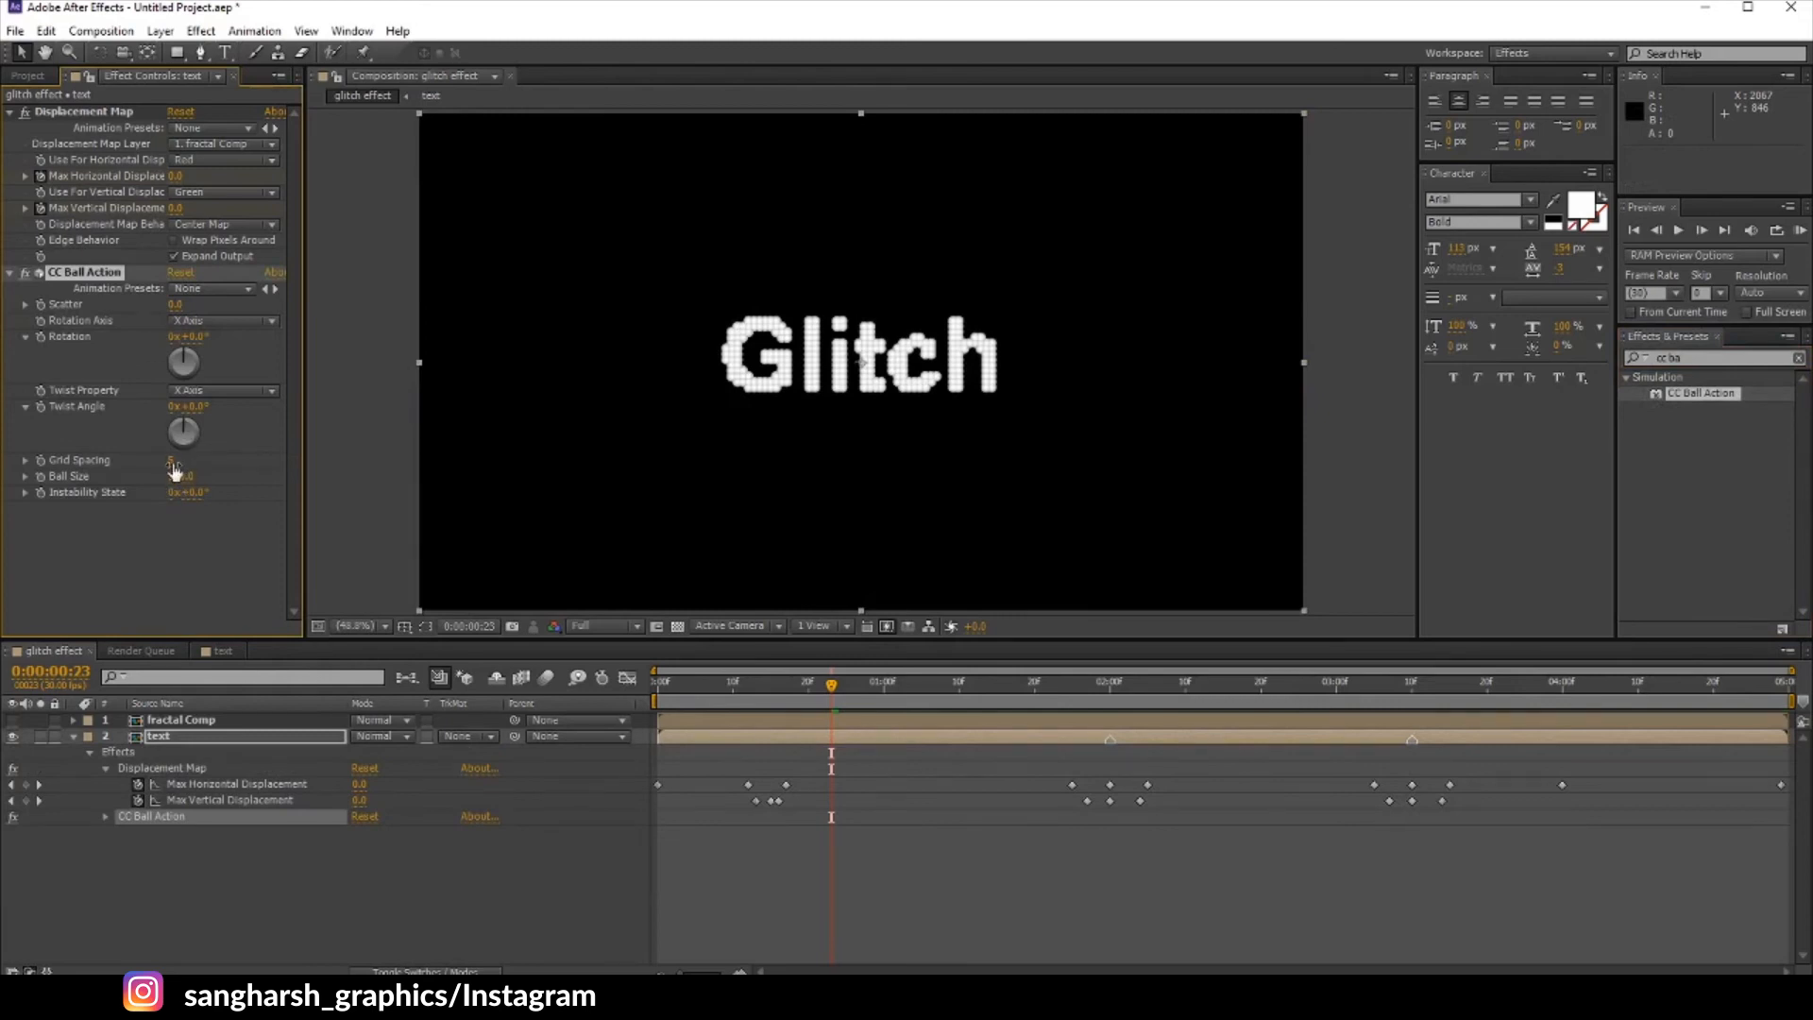
Step: Set CC Ball Action's Grid Spacing to 0 and Ball Size to 50
{"action": "left_click", "coordinate": [171, 461]}
{"action": "type", "text": "0"}
{"action": "left_click", "coordinate": [184, 477]}
{"action": "type", "text": "50"}
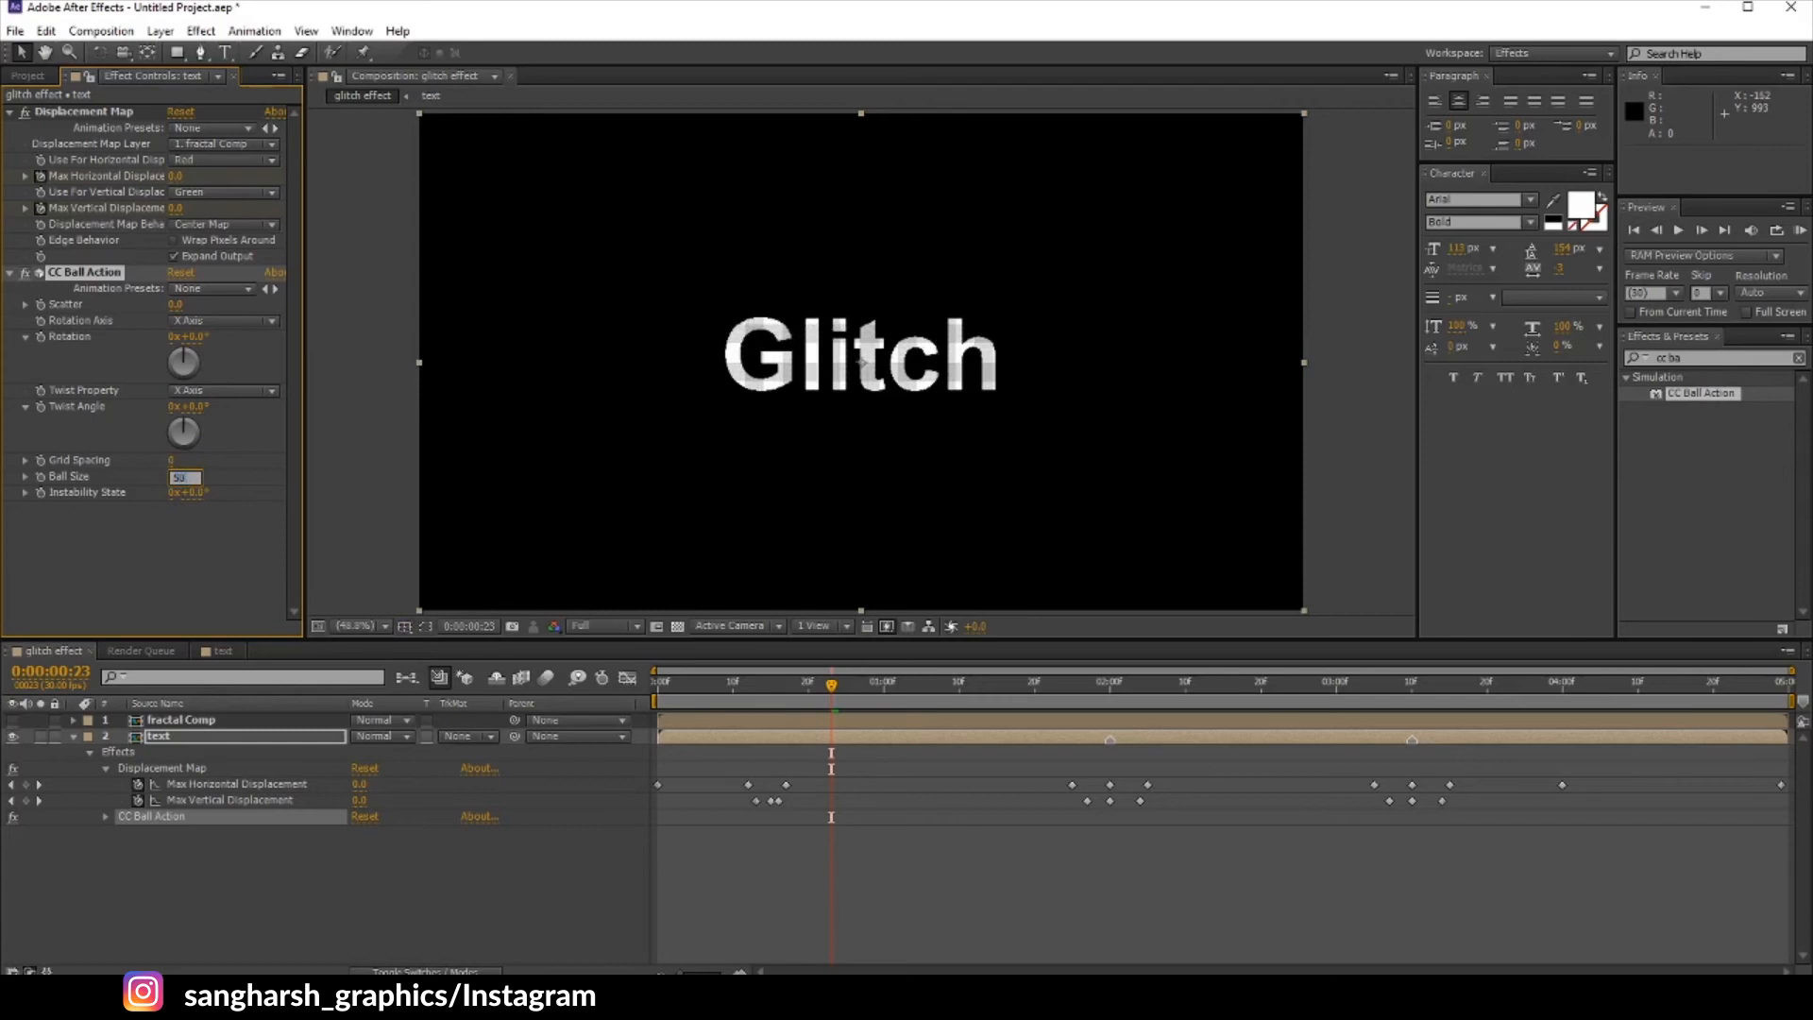
{"action": "key", "text": "Return"}
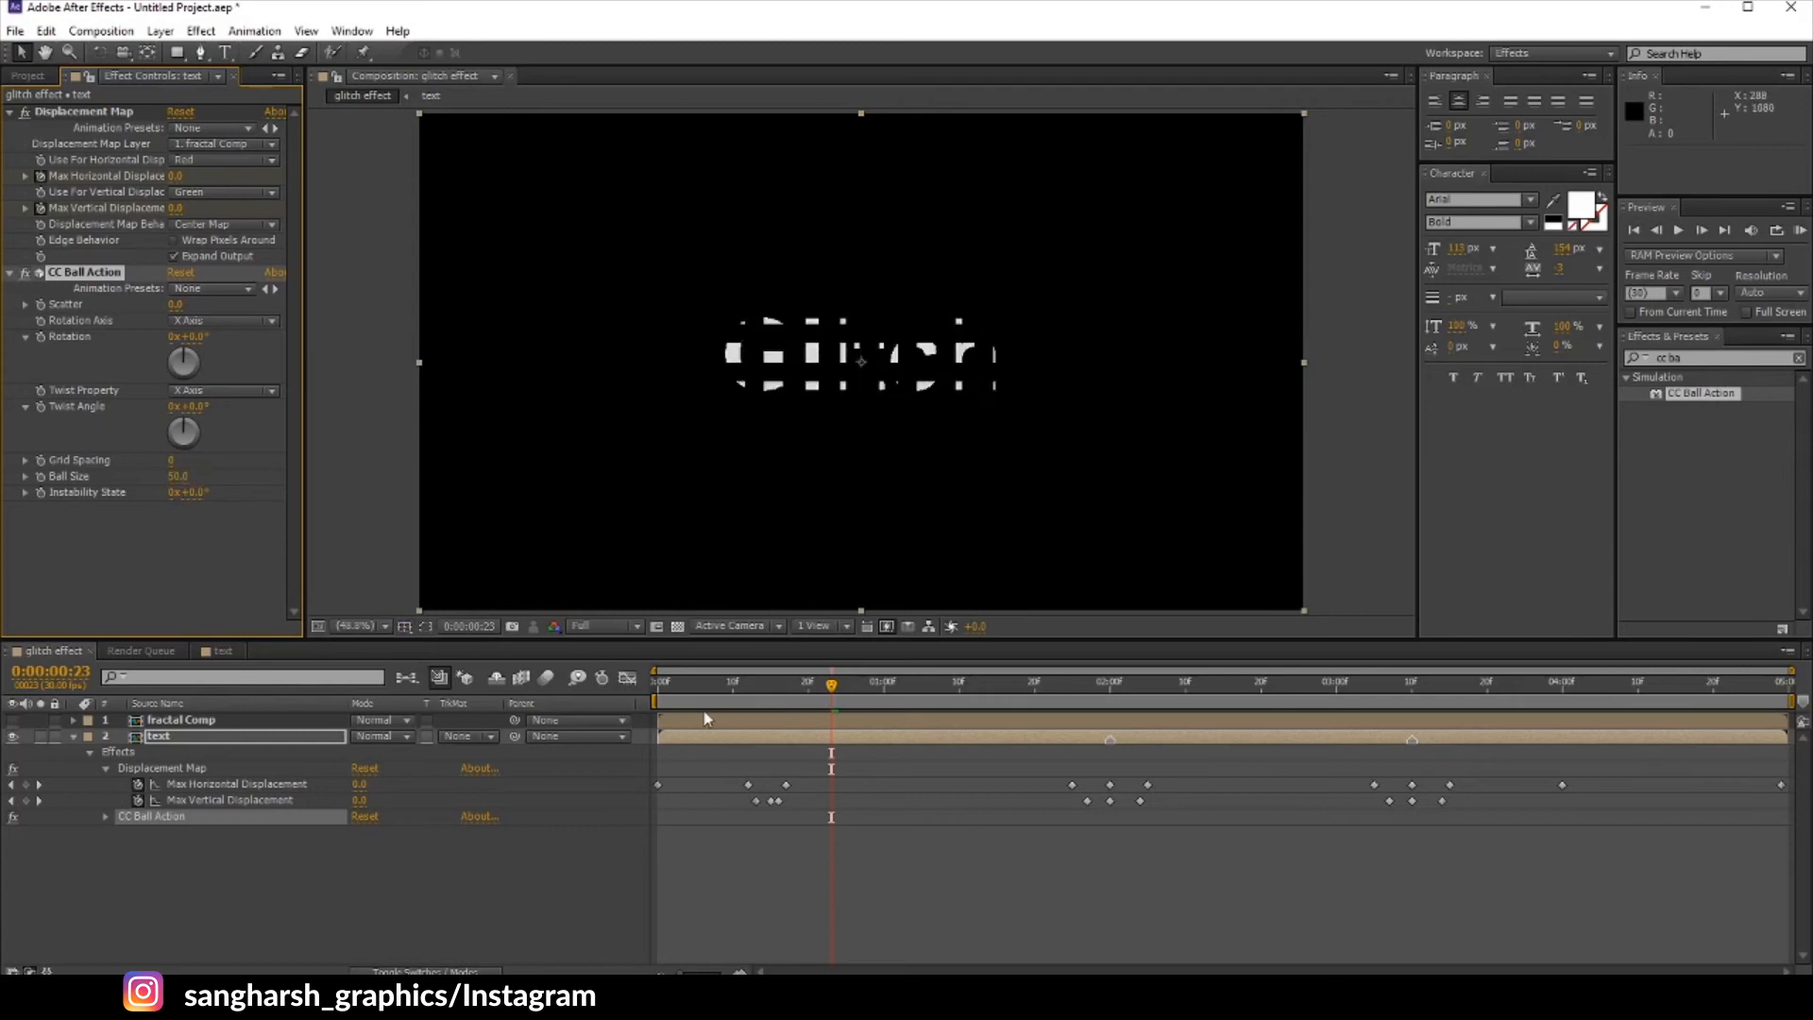
Step: Inspect the ball pattern on the Glitch text up close and set CC Ball Action's Ball Size to 55
{"action": "key", "text": "space"}
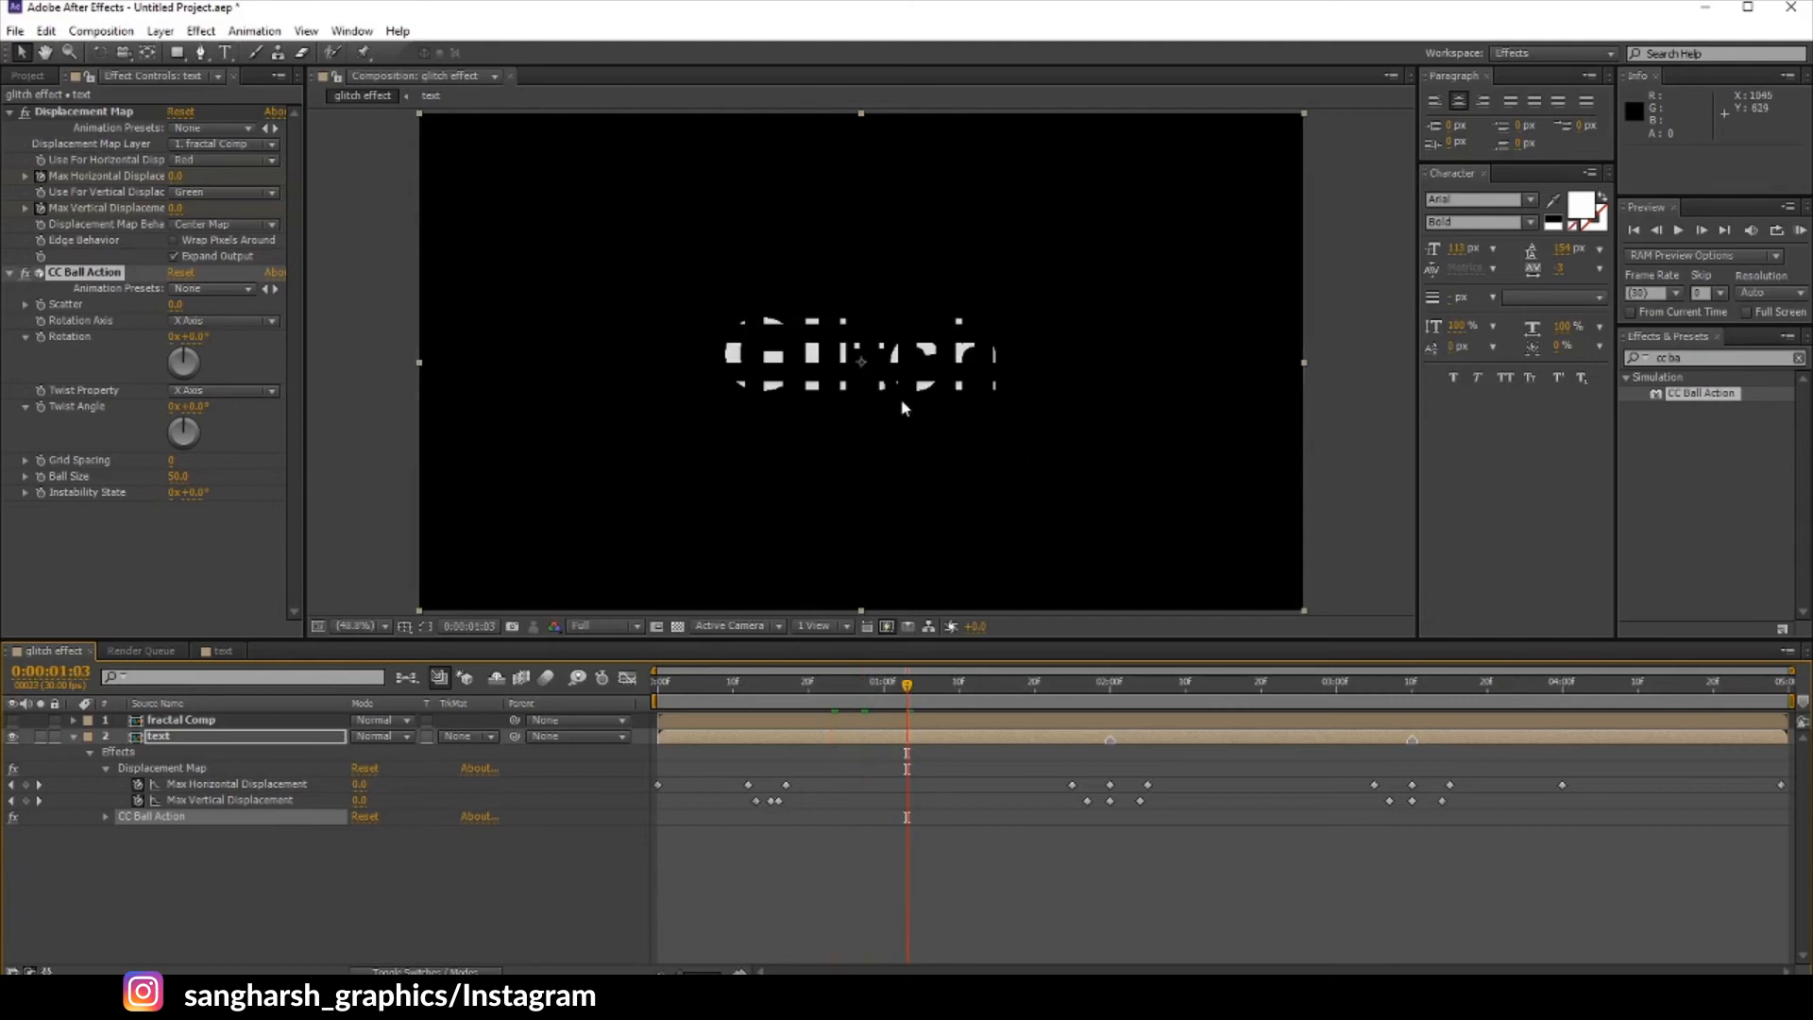
{"action": "scroll", "coordinate": [903, 408], "scroll_direction": "up", "scroll_amount": 1}
{"action": "scroll", "coordinate": [768, 392], "scroll_direction": "up", "scroll_amount": 1}
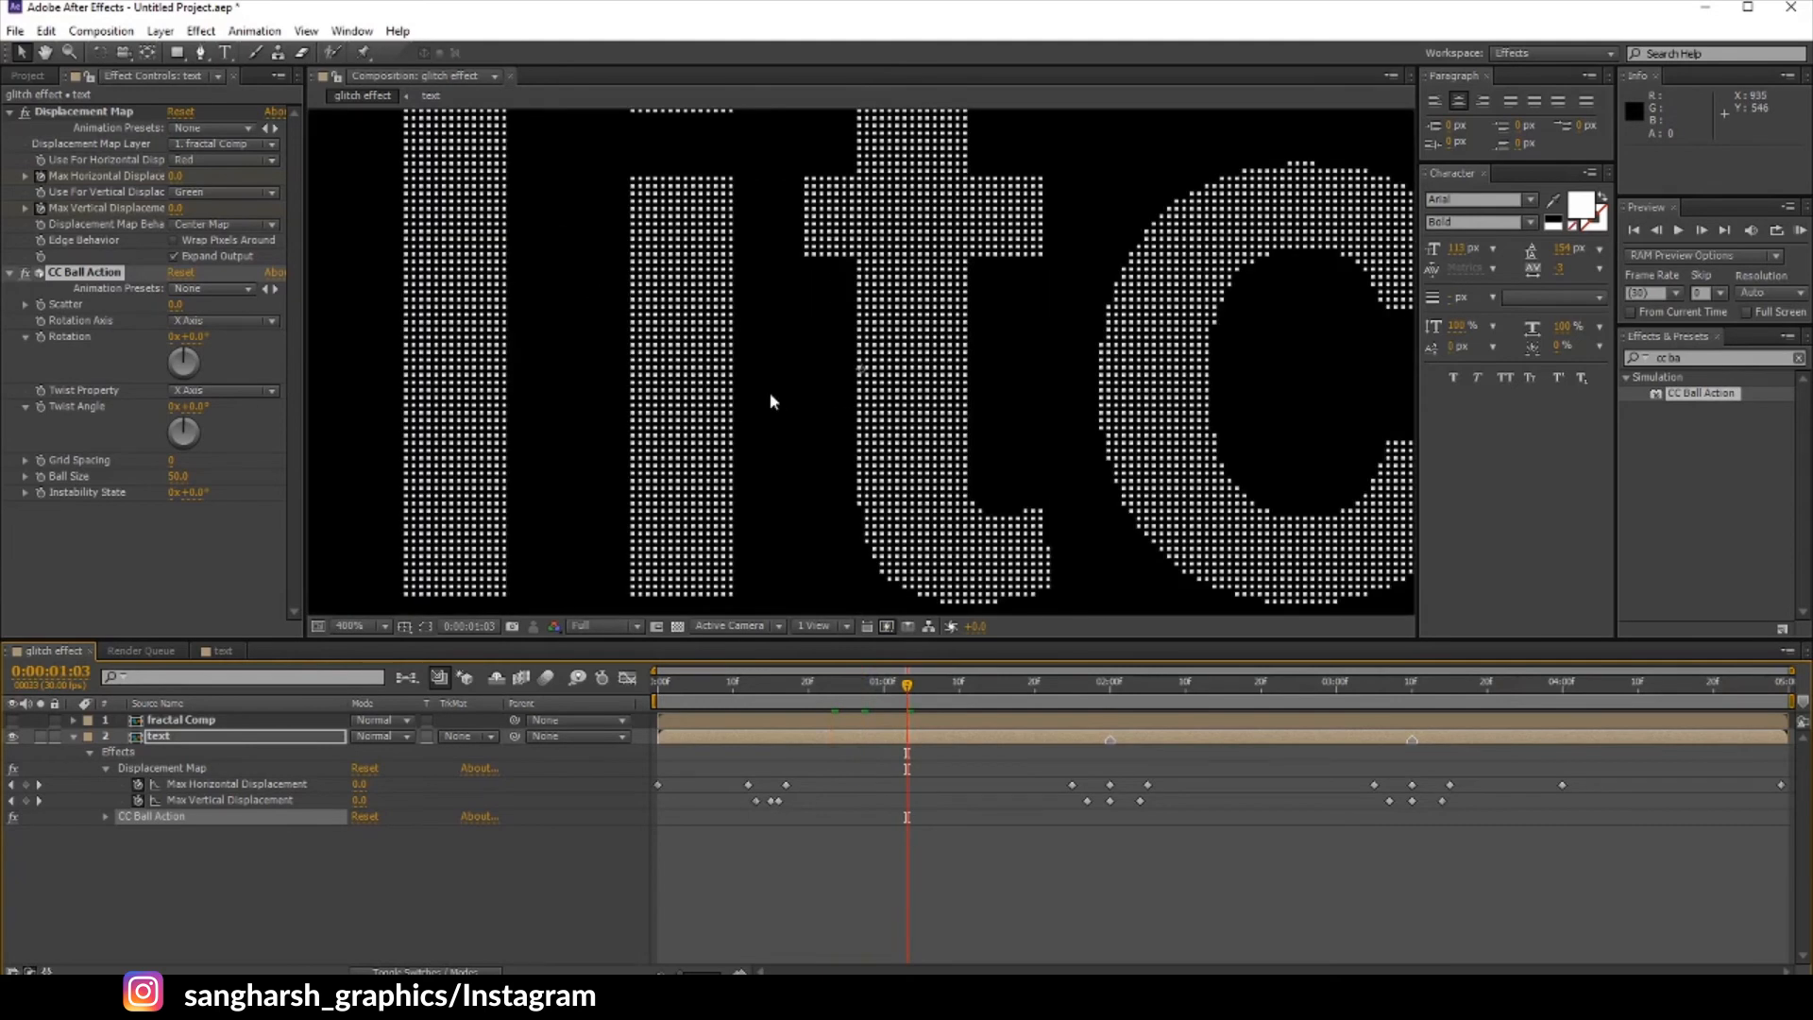
{"action": "scroll", "coordinate": [769, 393], "scroll_direction": "down", "scroll_amount": 1}
{"action": "scroll", "coordinate": [769, 397], "scroll_direction": "up", "scroll_amount": 1}
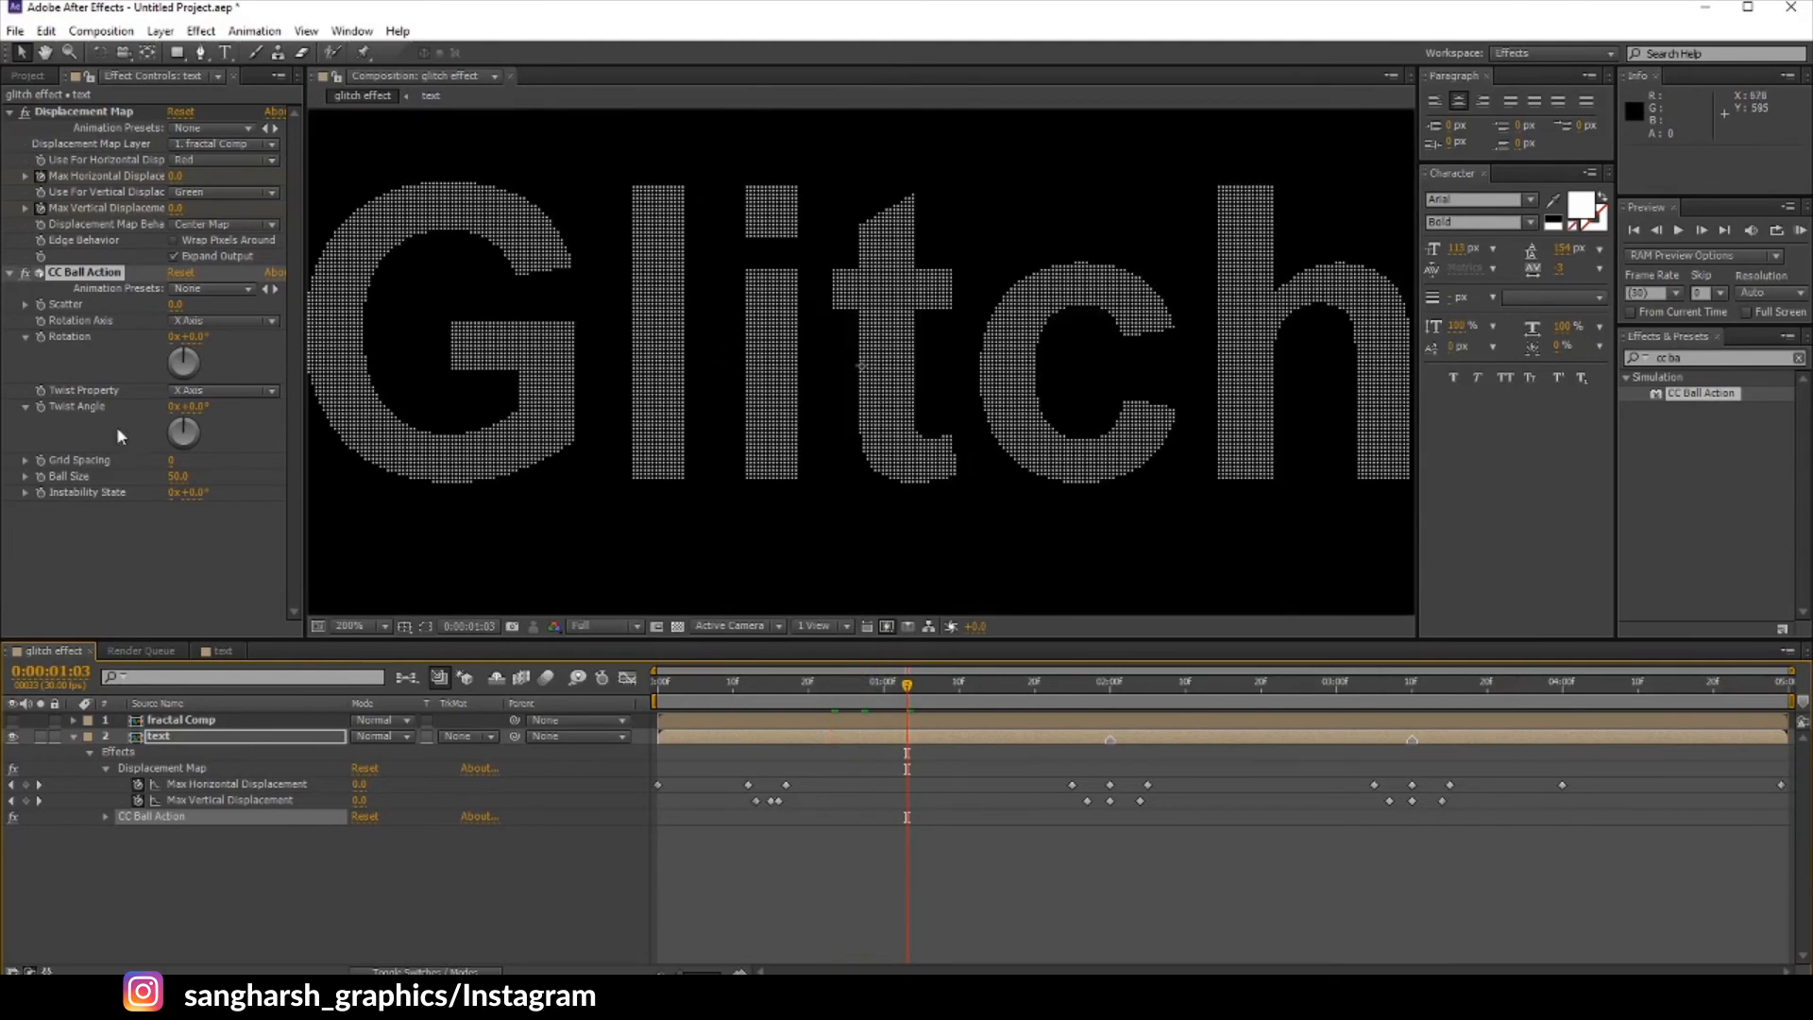
{"action": "left_click", "coordinate": [177, 476]}
{"action": "type", "text": "55"}
{"action": "key", "text": "Return"}
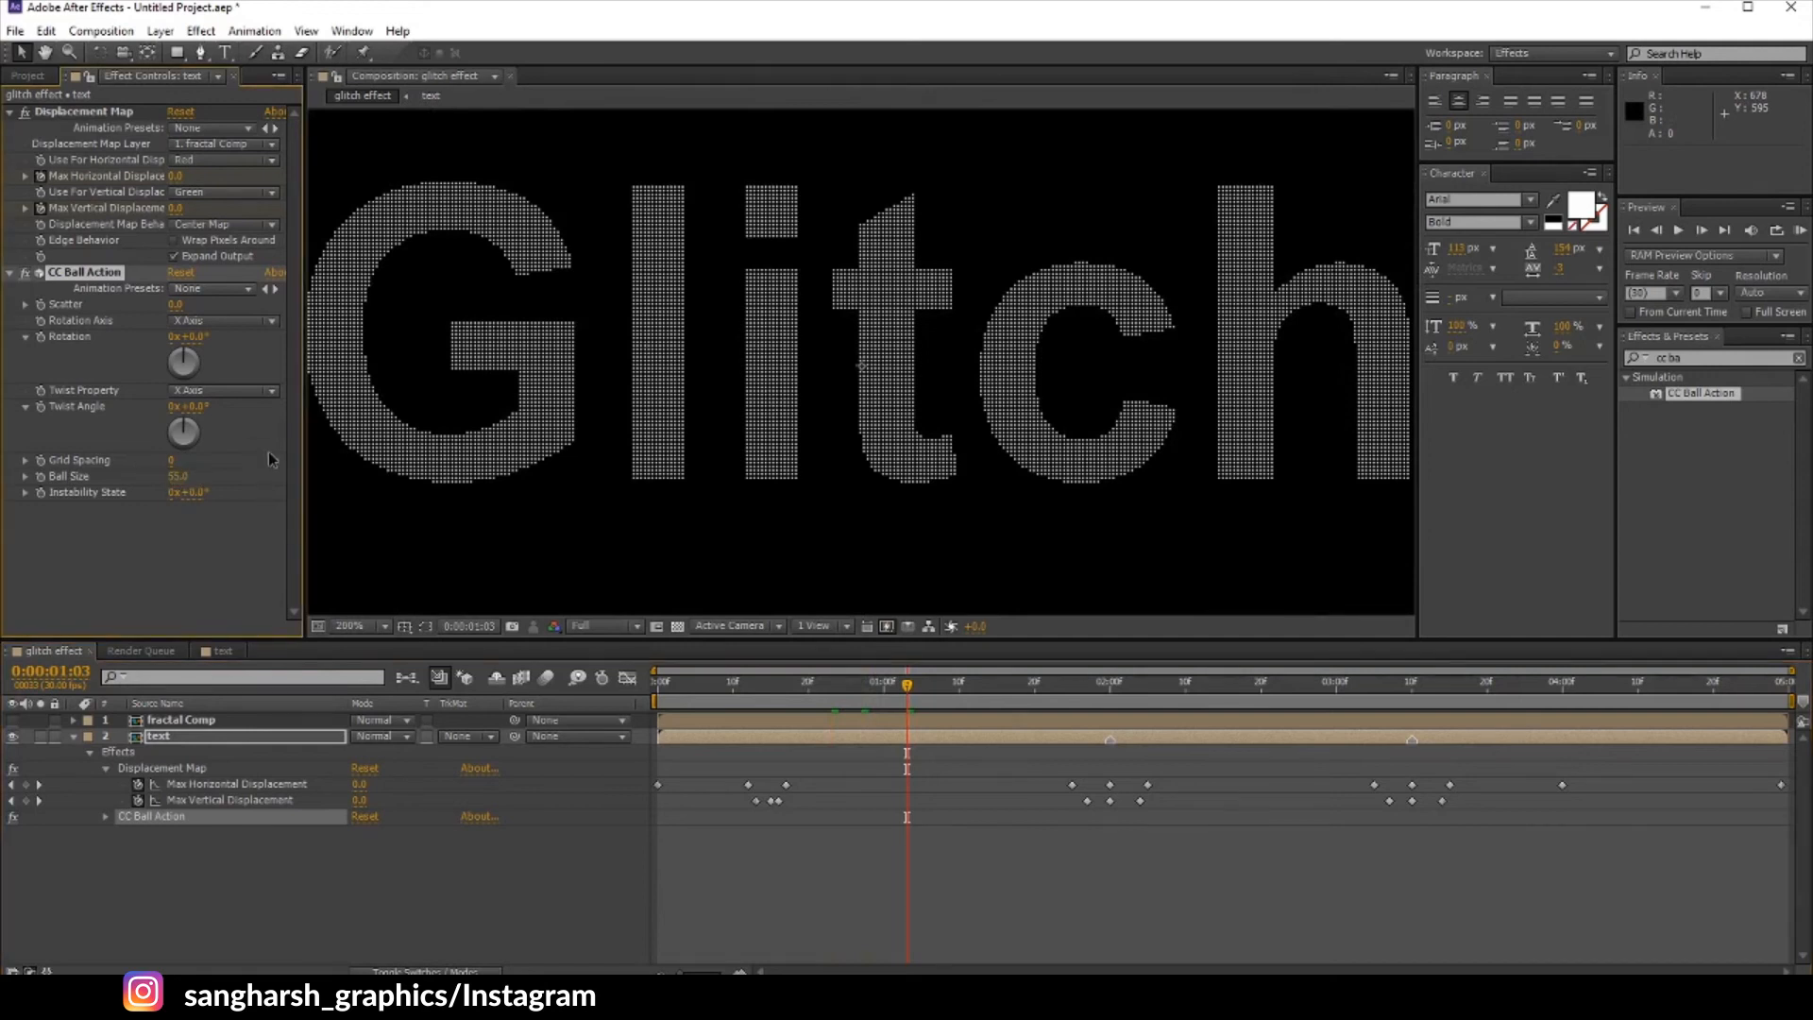
{"action": "scroll", "coordinate": [704, 358], "scroll_direction": "down", "scroll_amount": 1}
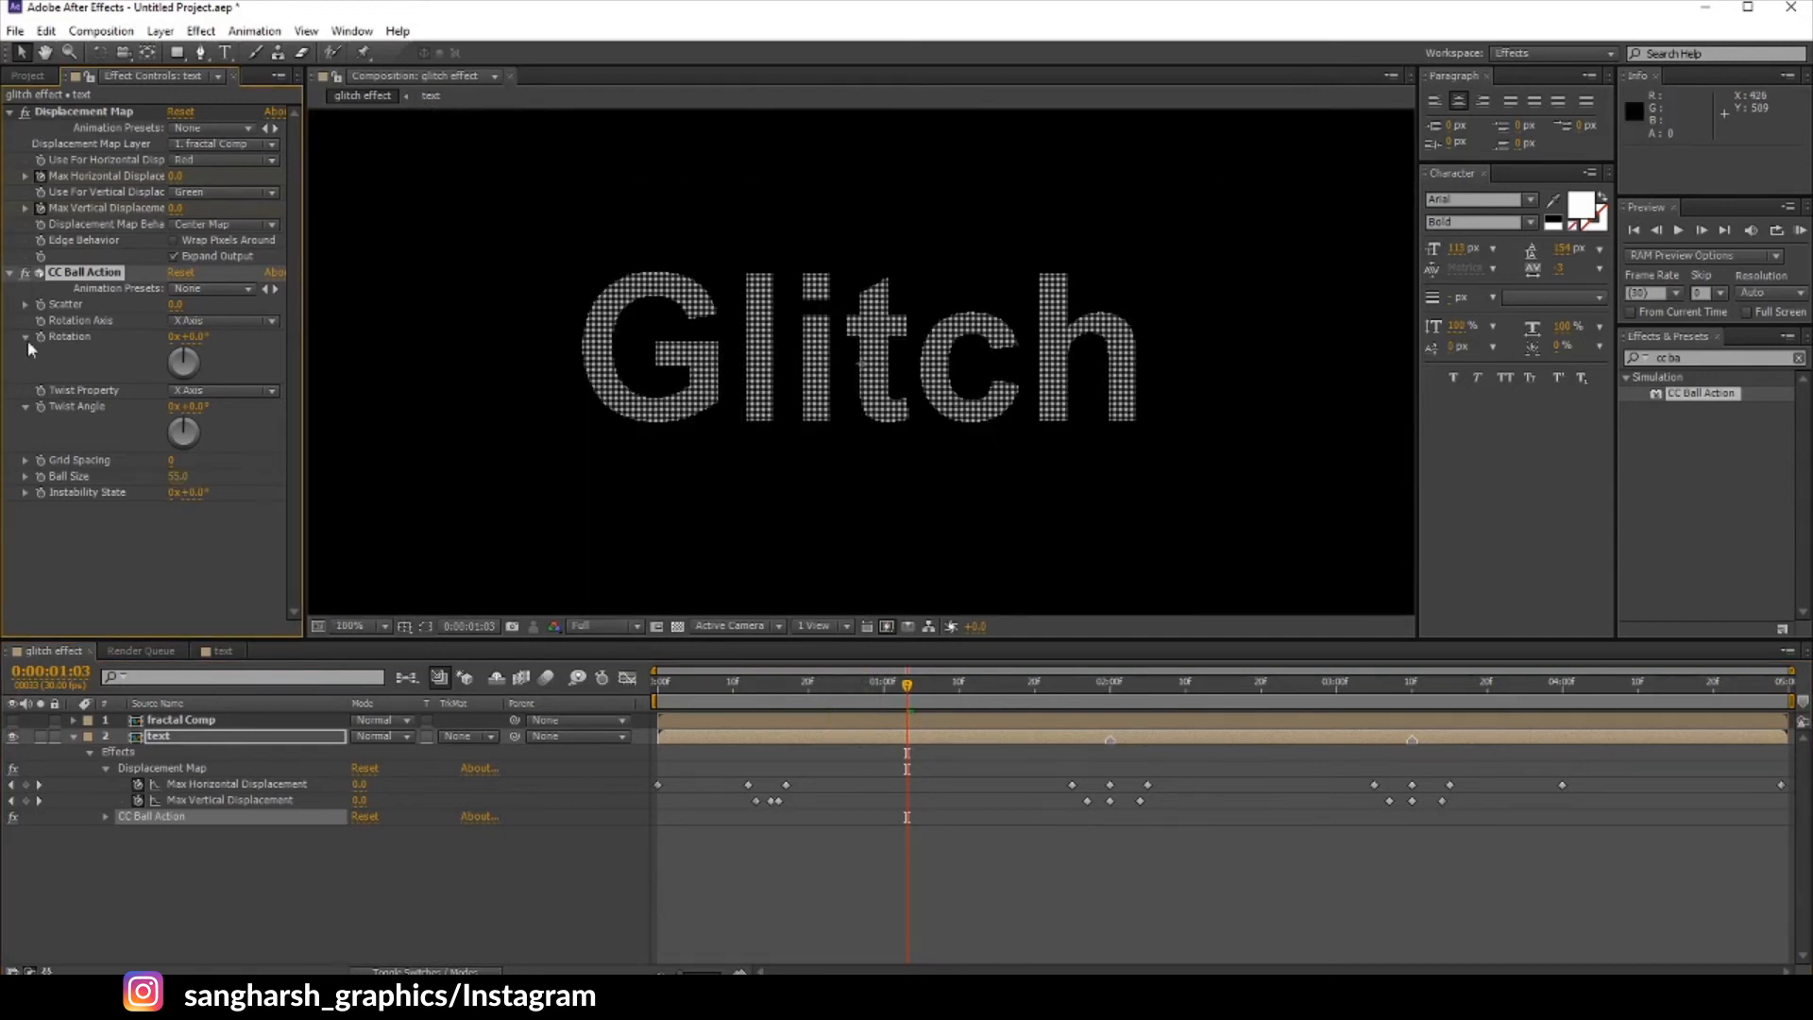
{"action": "left_click", "coordinate": [9, 273]}
Step: Find the Stylize Glow effect by searching for "glow" and apply it to the text layer
{"action": "left_click", "coordinate": [1690, 359]}
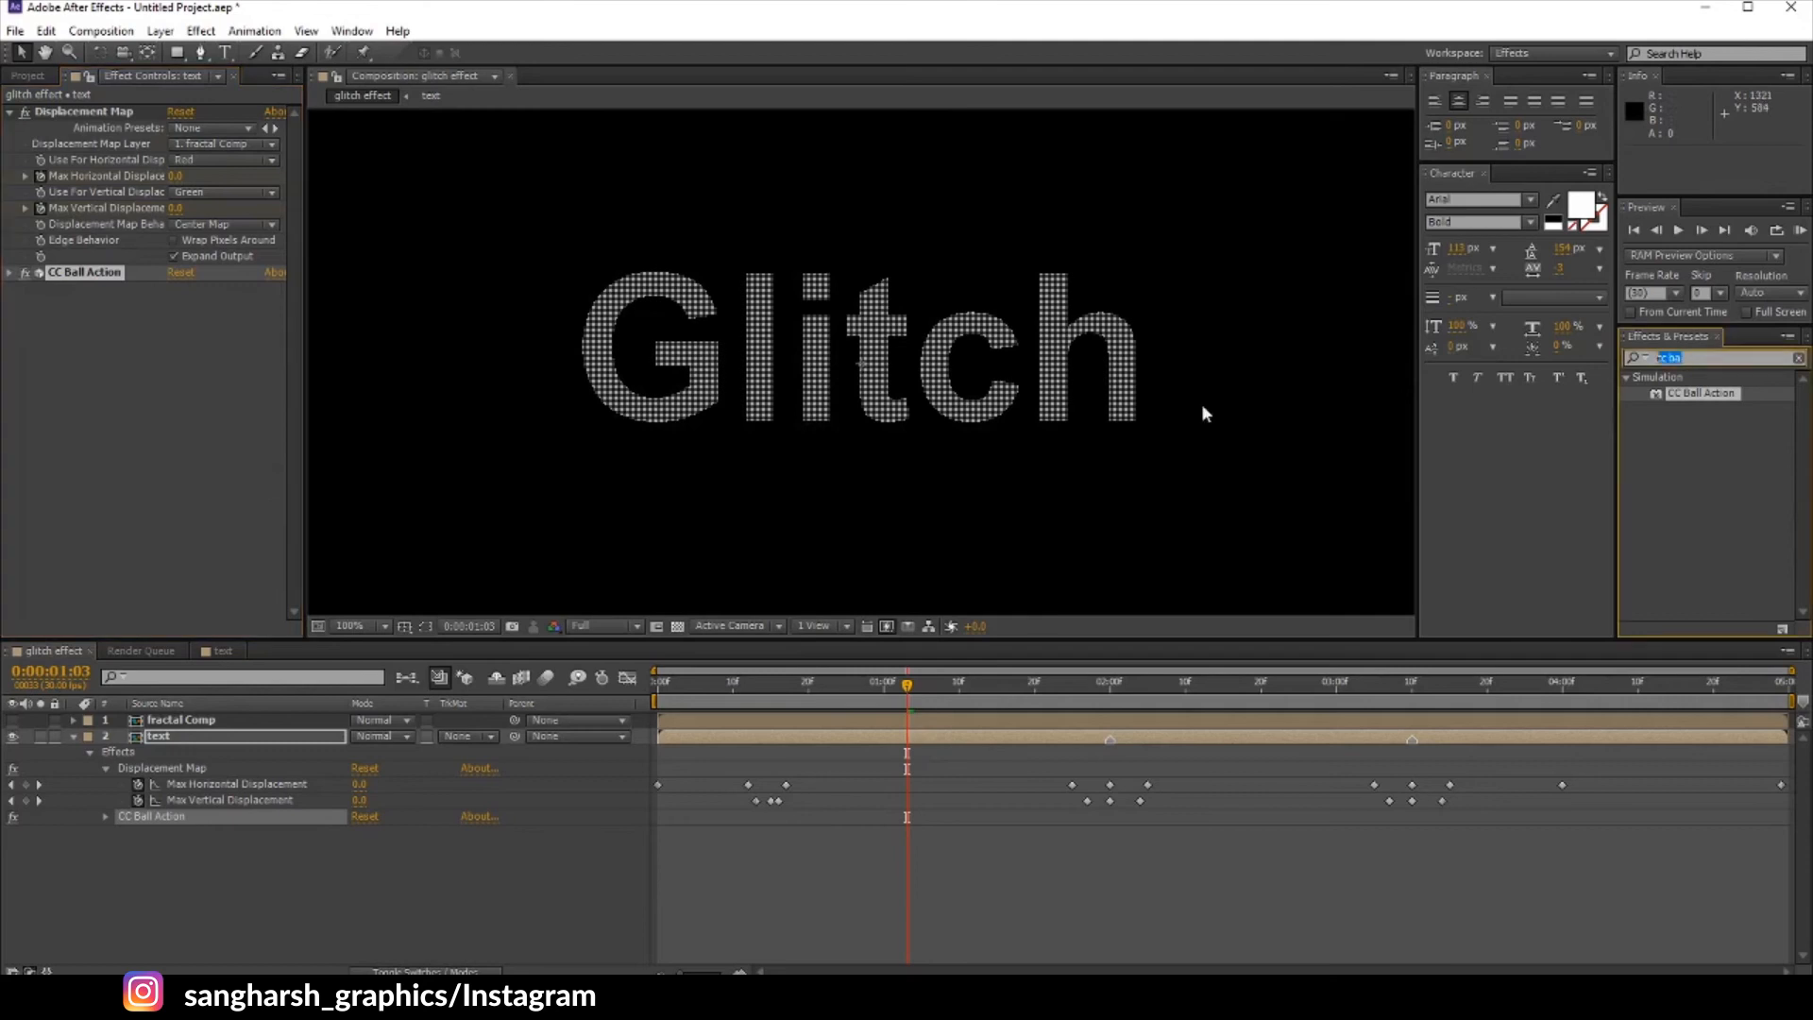
{"action": "type", "text": "glow"}
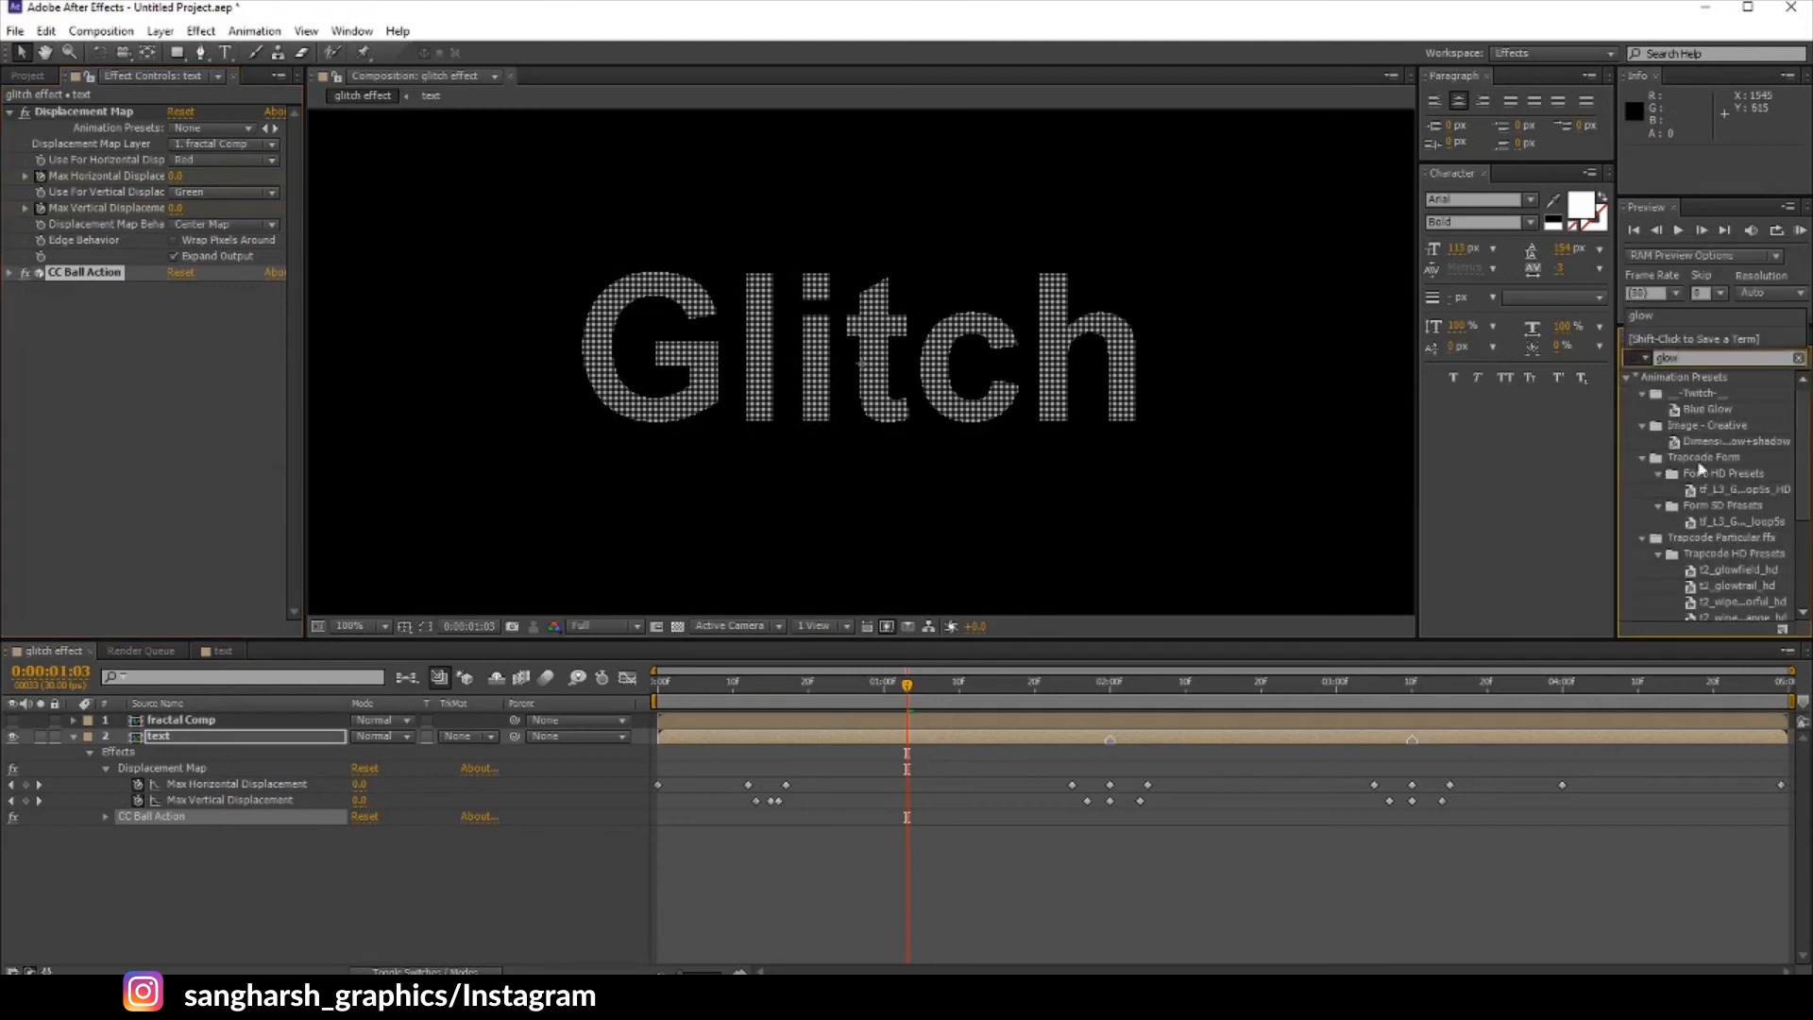
{"action": "scroll", "coordinate": [1700, 468], "scroll_direction": "down", "scroll_amount": 3}
{"action": "left_click_drag", "start_coordinate": [1680, 579], "coordinate": [911, 737]}
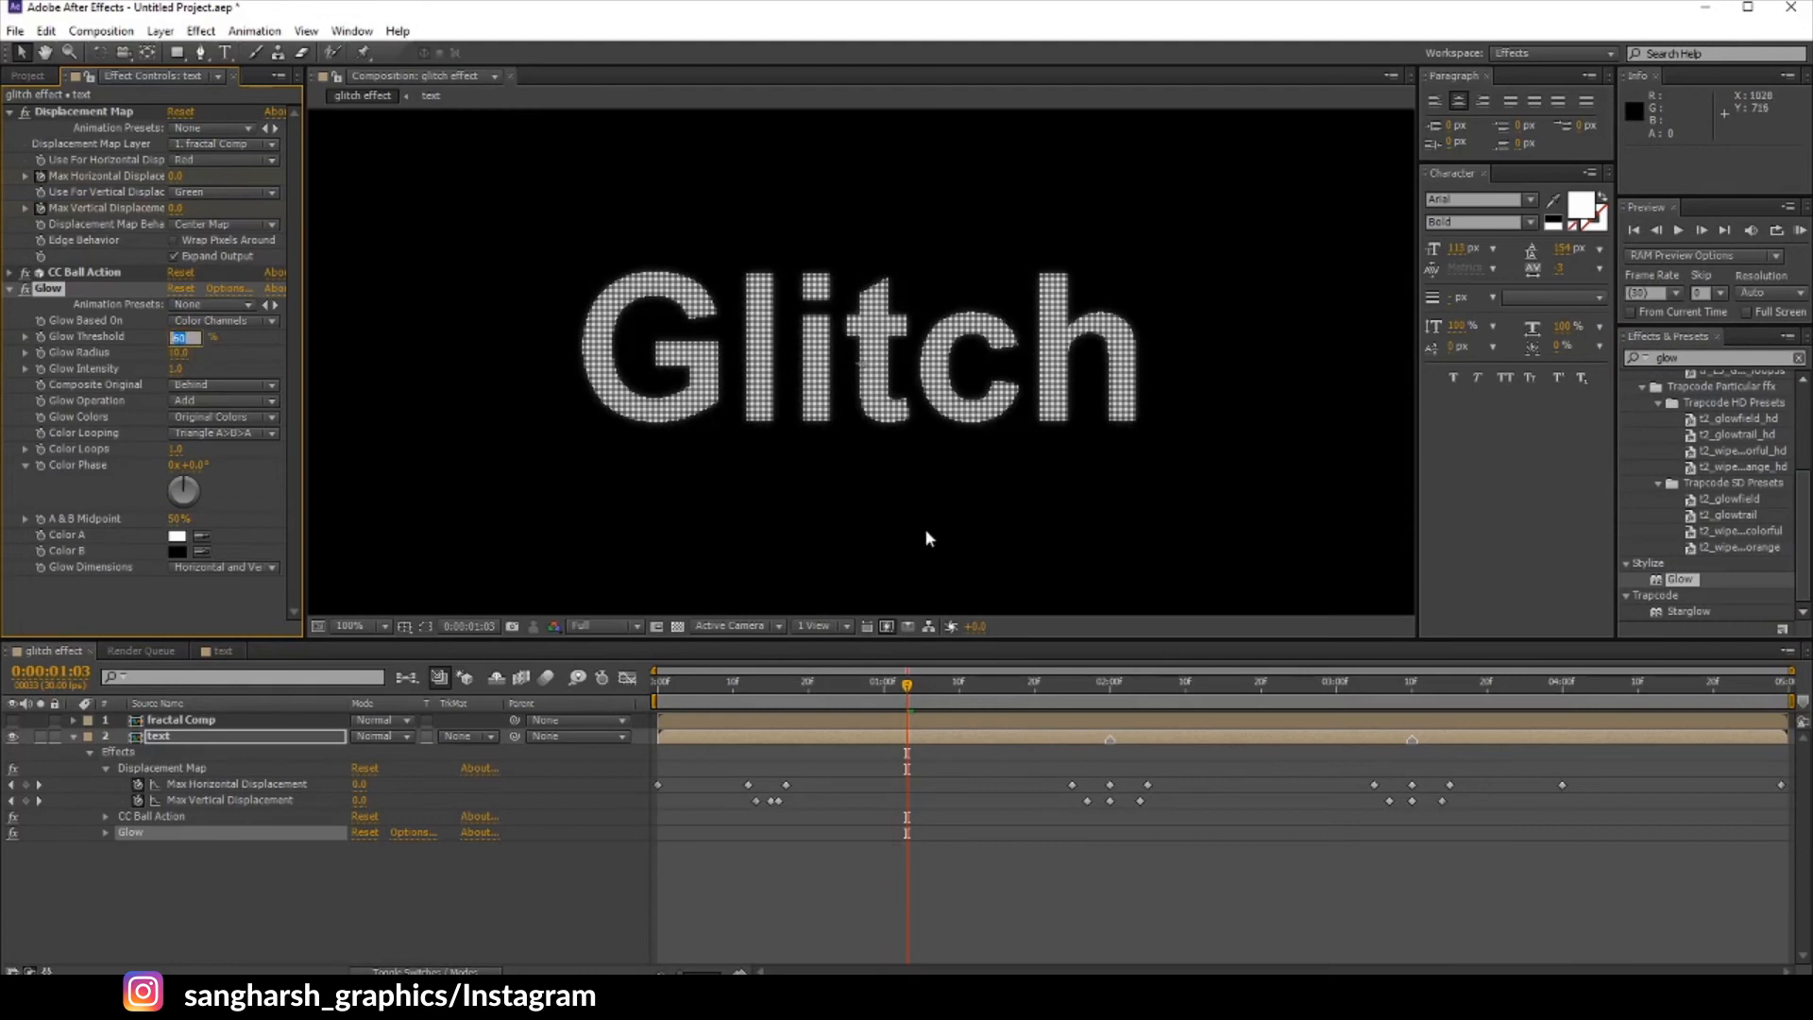
Step: Set Glow Threshold to 20%, adjust the Glow Radius, and set Glow Intensity to 0.5
{"action": "type", "text": "20"}
{"action": "key", "text": "Tab"}
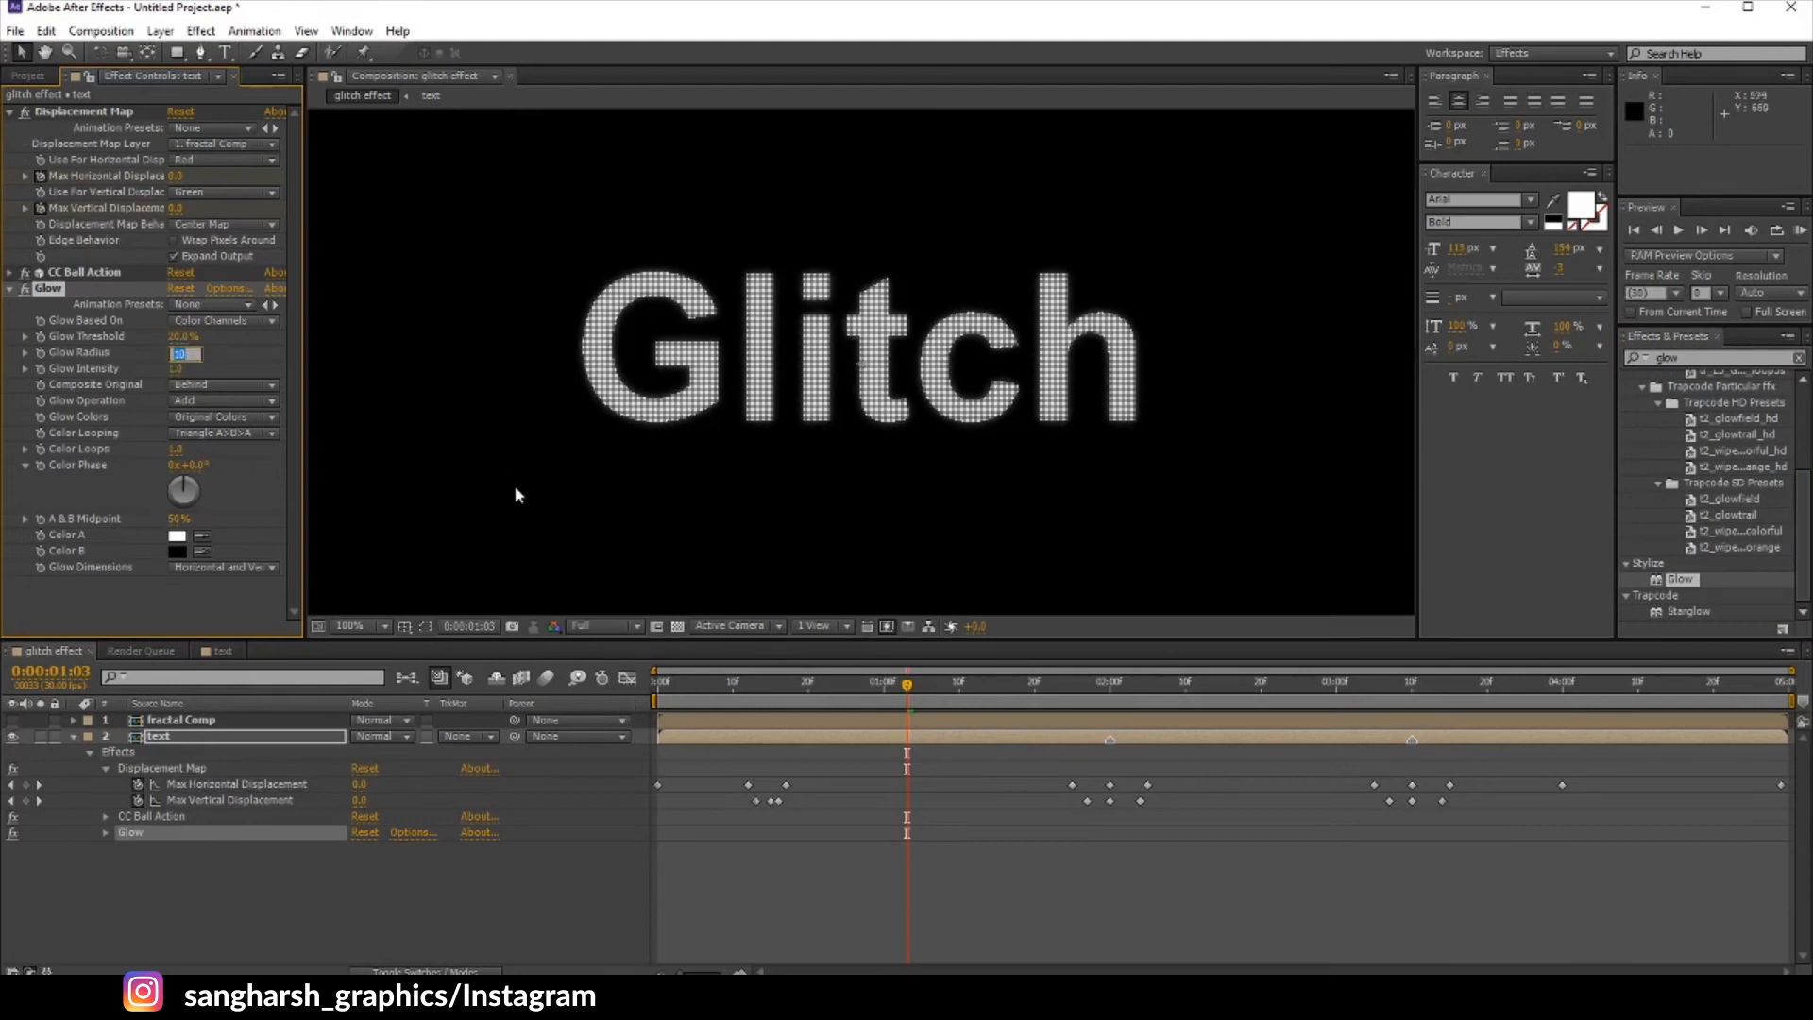
{"action": "type", "text": "5"}
{"action": "key", "text": "Tab"}
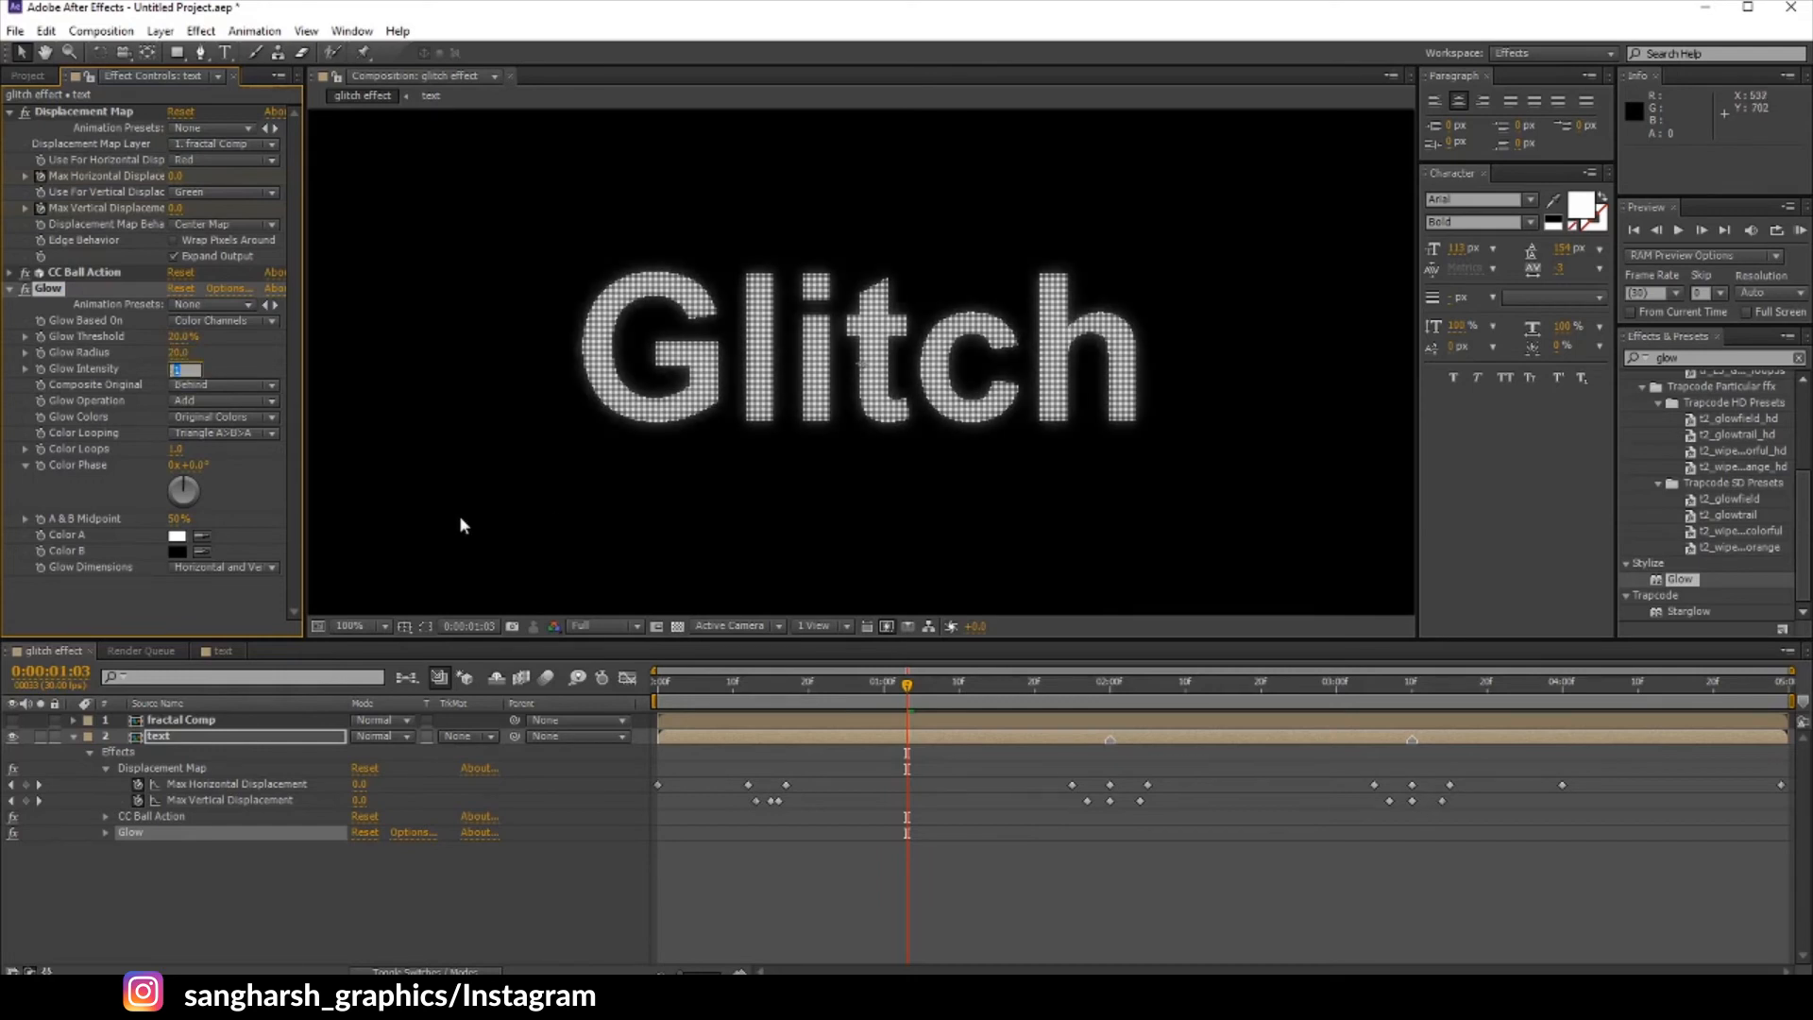
{"action": "type", "text": ".5"}
{"action": "key", "text": "Return"}
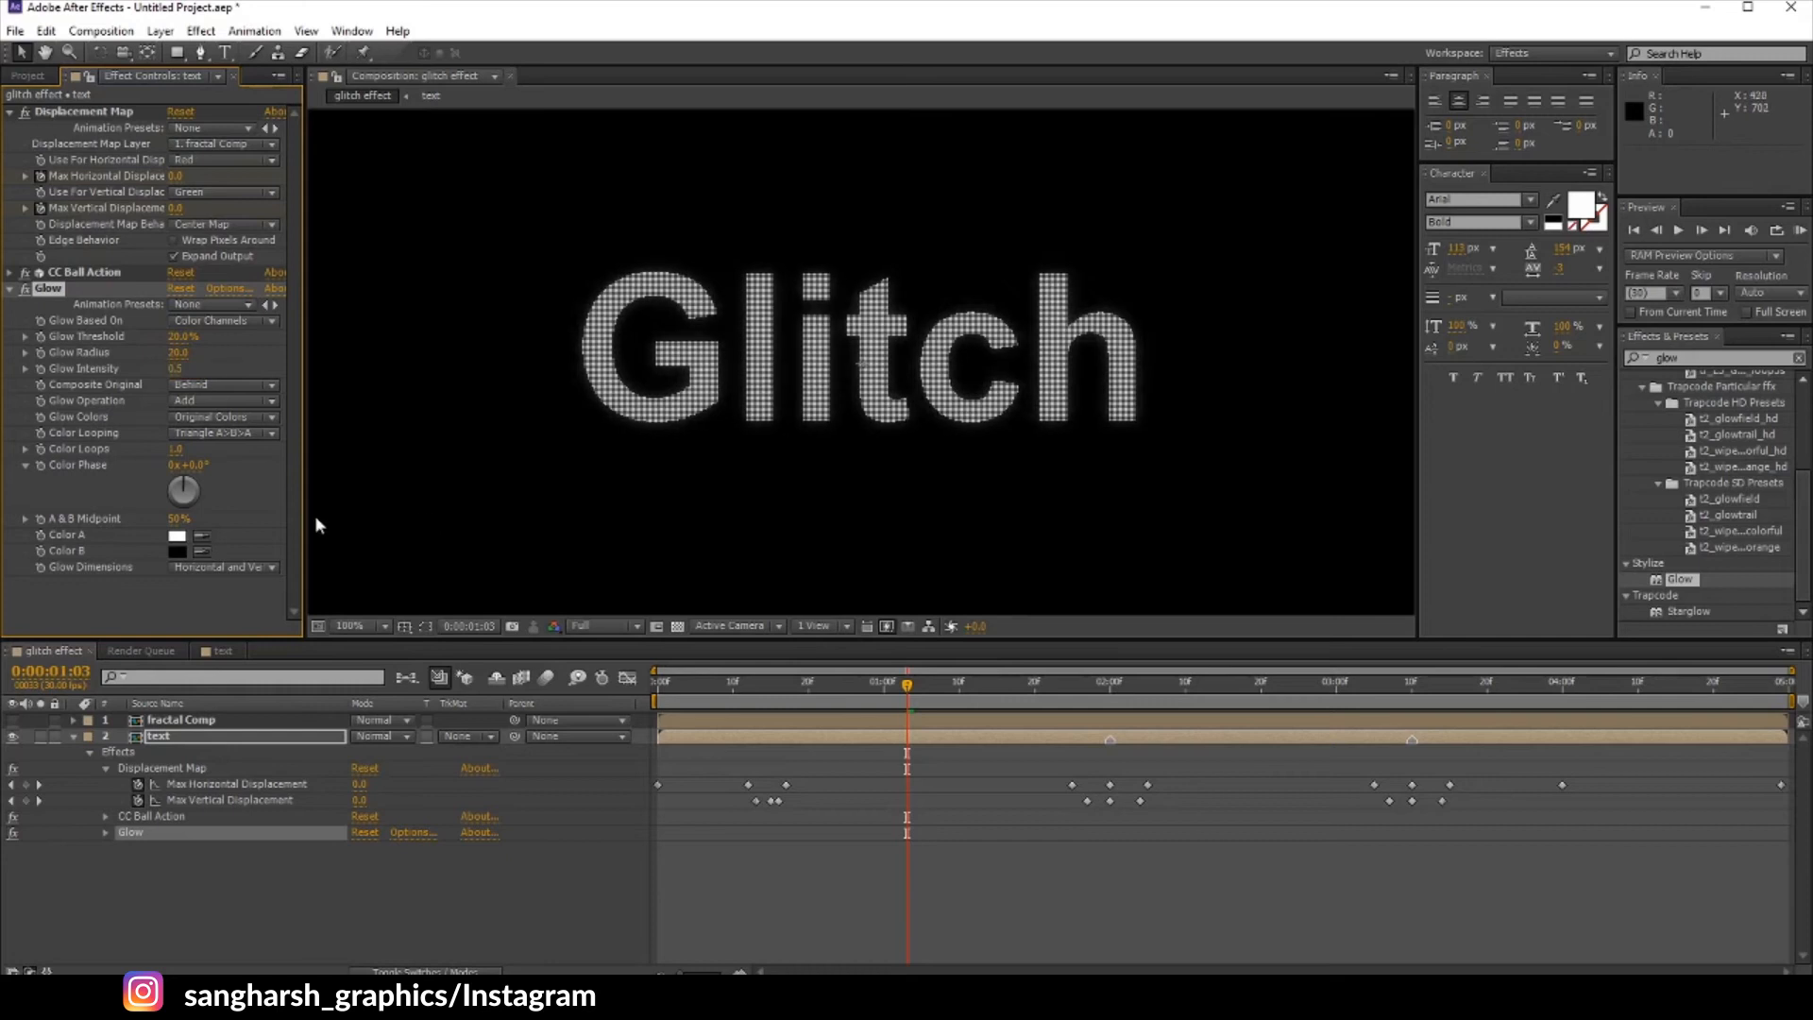
Step: Duplicate the Glow effect and set the copy's Glow Radius to 30 and Glow Intensity to 0.3
{"action": "left_click", "coordinate": [8, 289]}
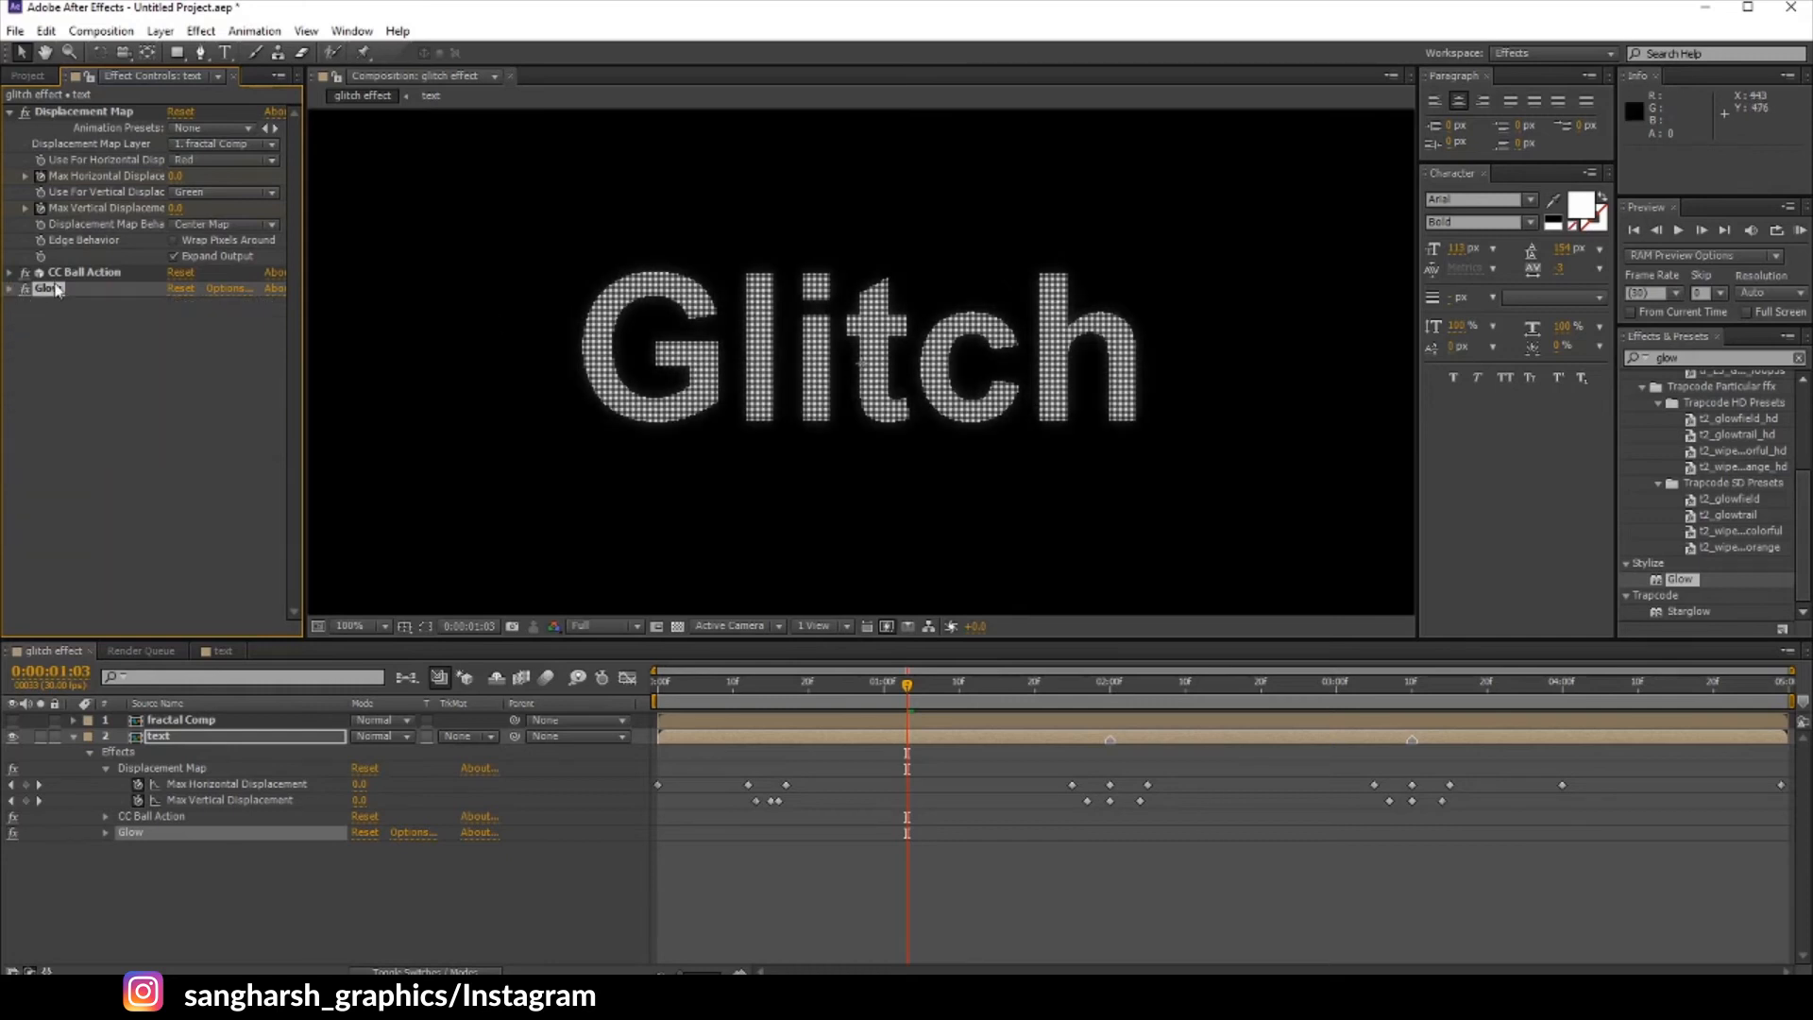
{"action": "key", "text": "ctrl+d"}
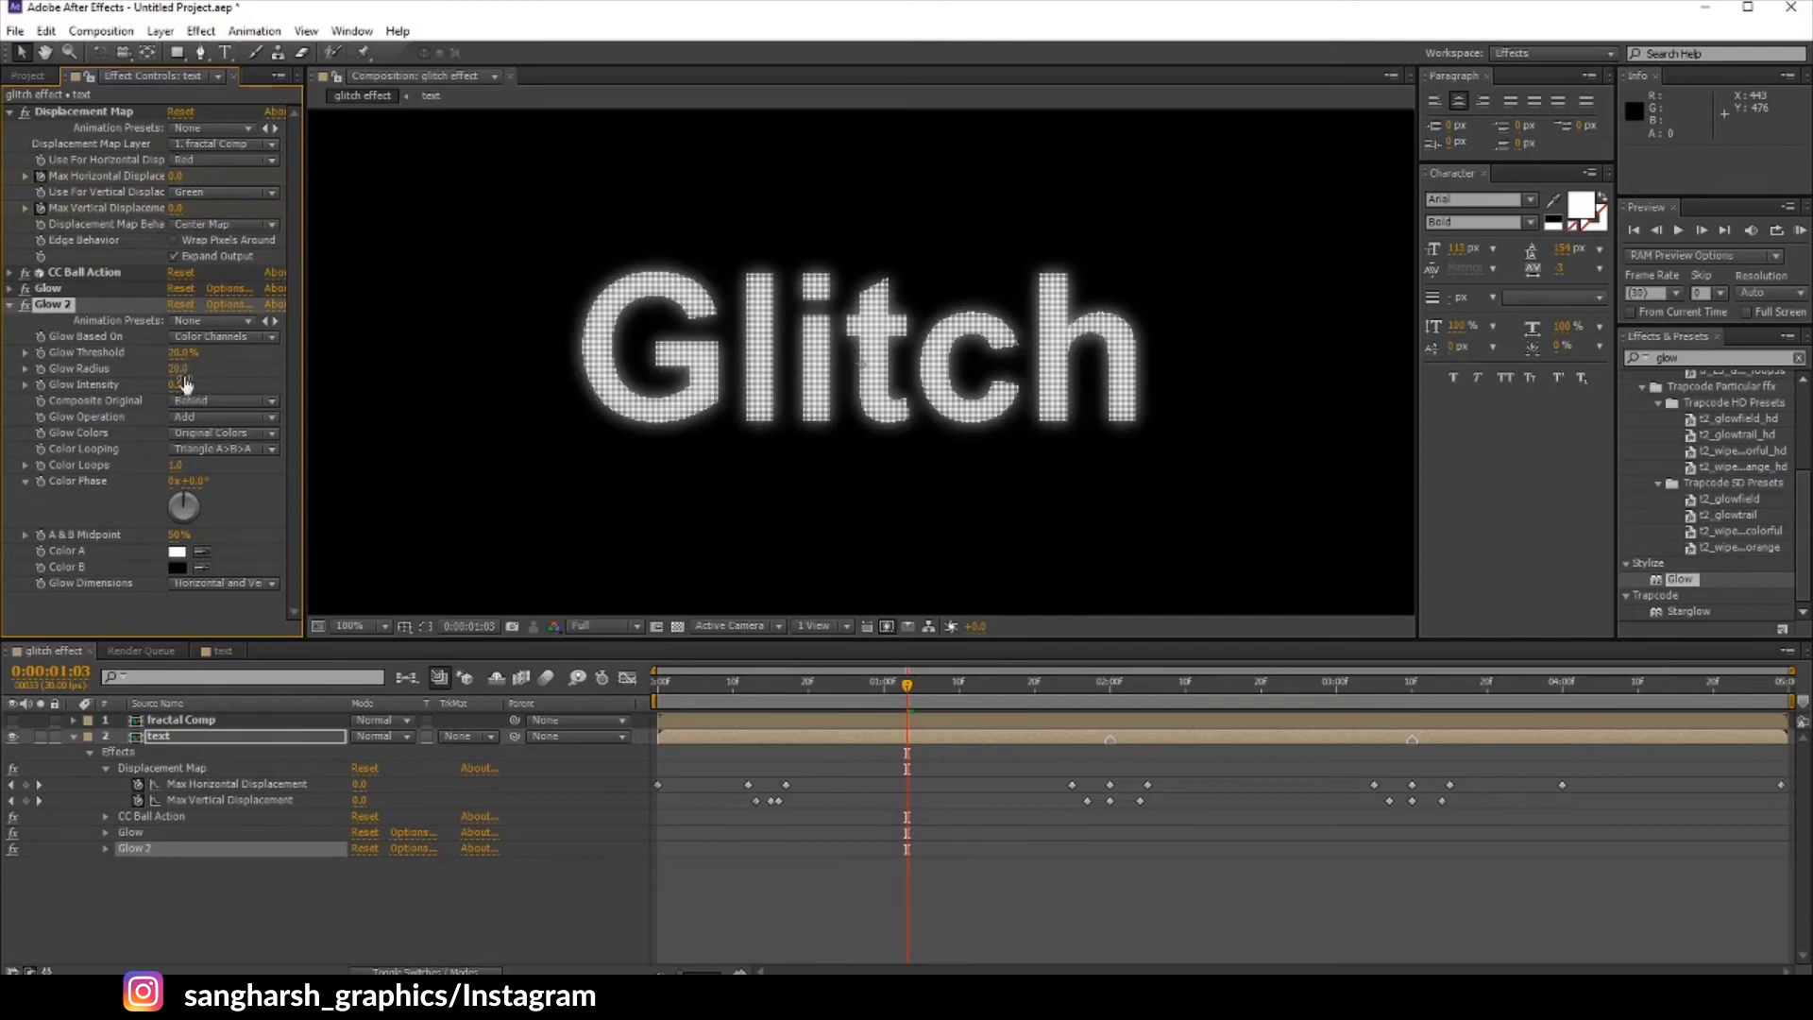
{"action": "left_click", "coordinate": [184, 368]}
{"action": "type", "text": "30"}
{"action": "key", "text": "Tab"}
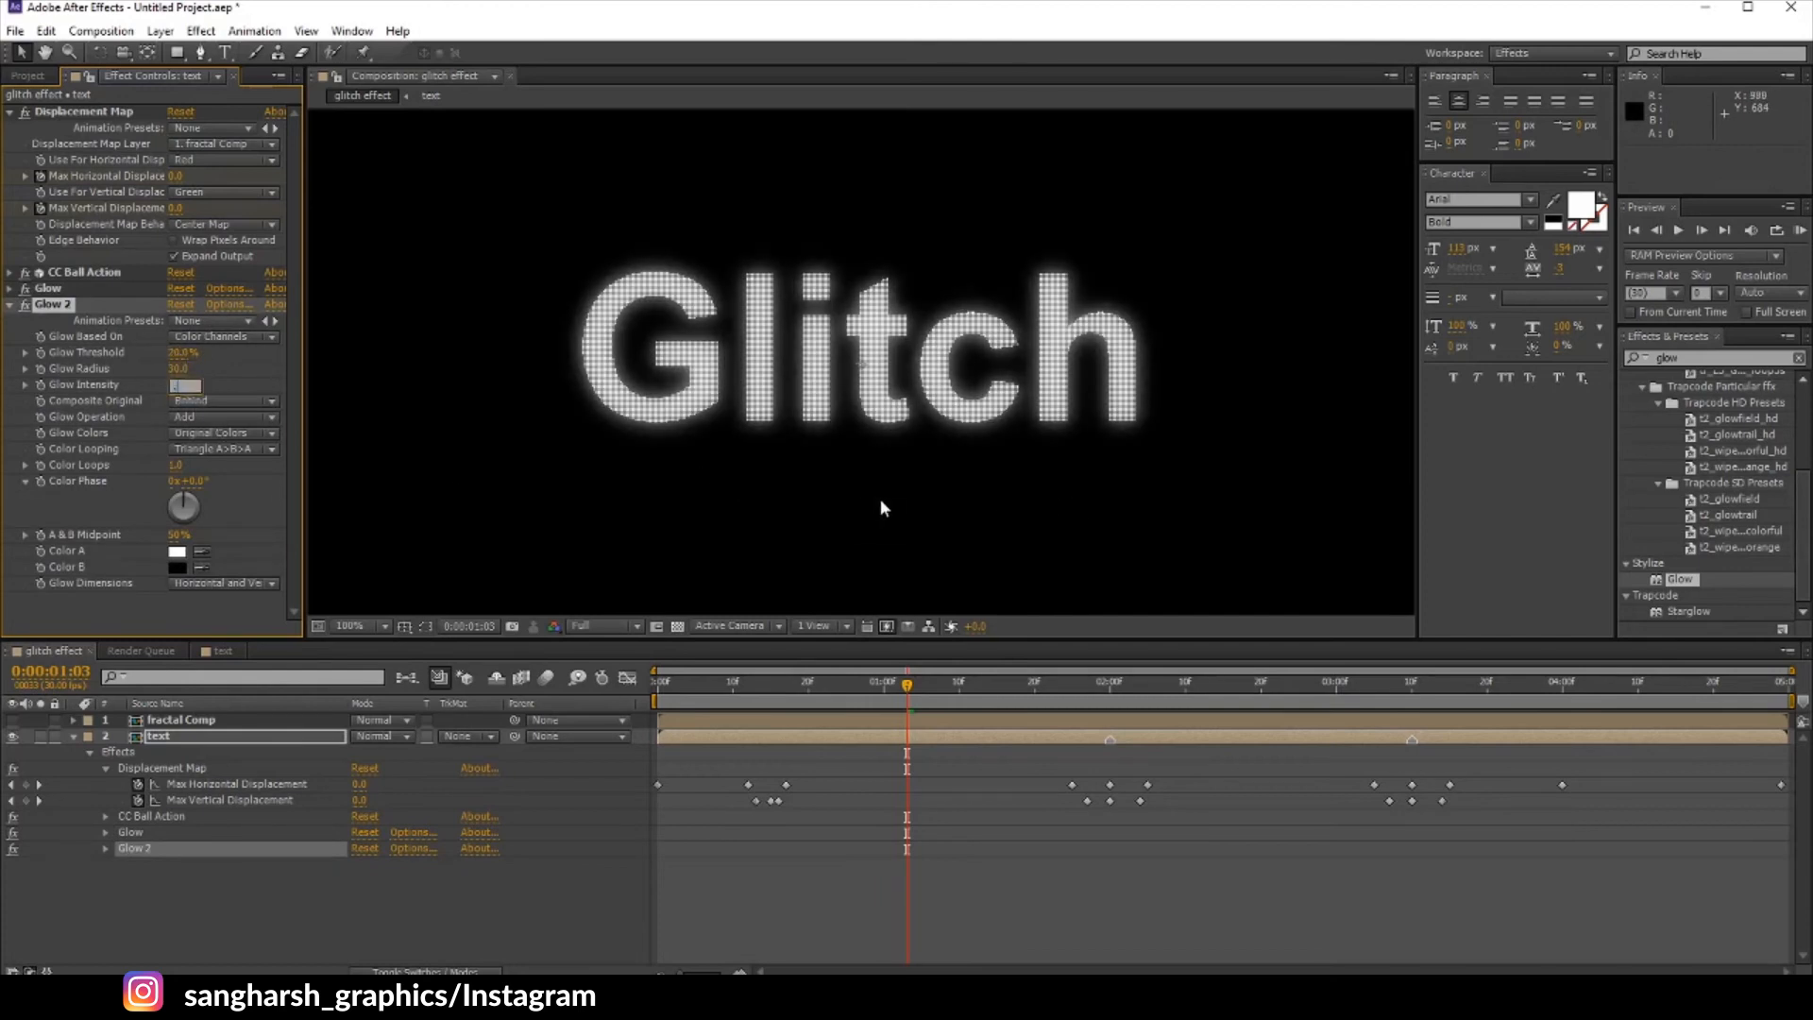
{"action": "type", "text": "0.3"}
{"action": "key", "text": "Return"}
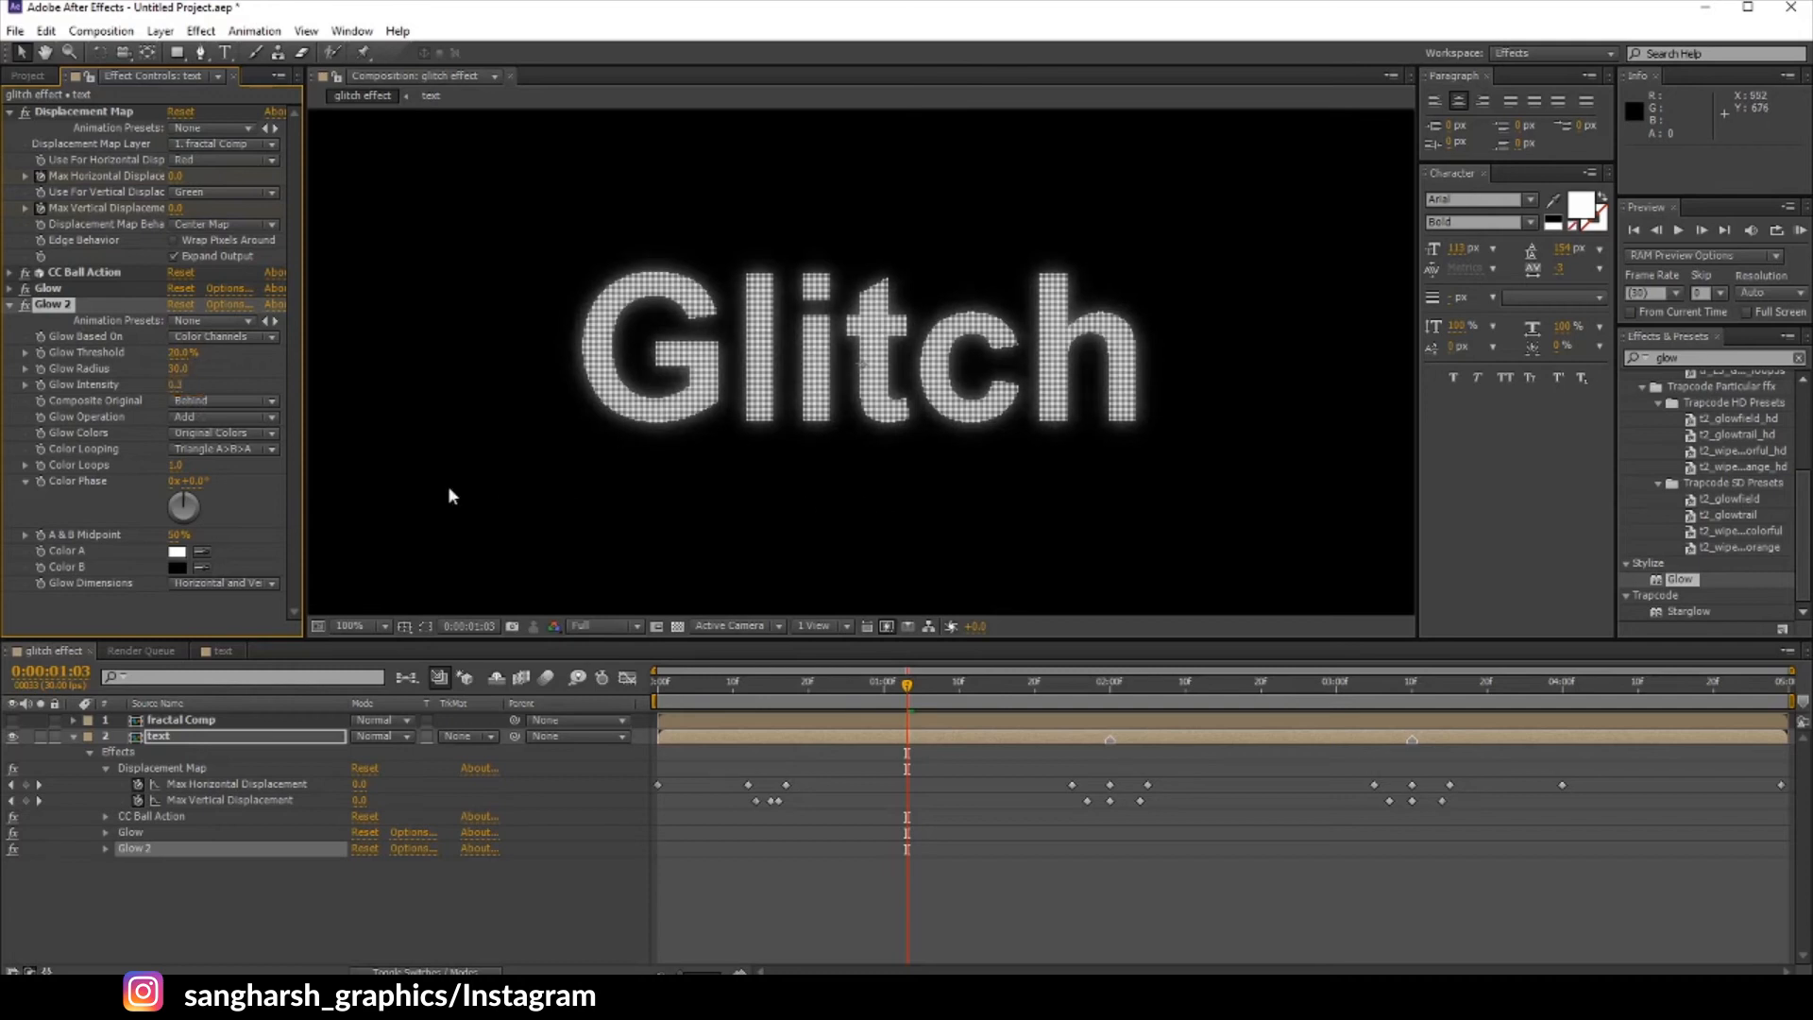
{"action": "left_click", "coordinate": [11, 315]}
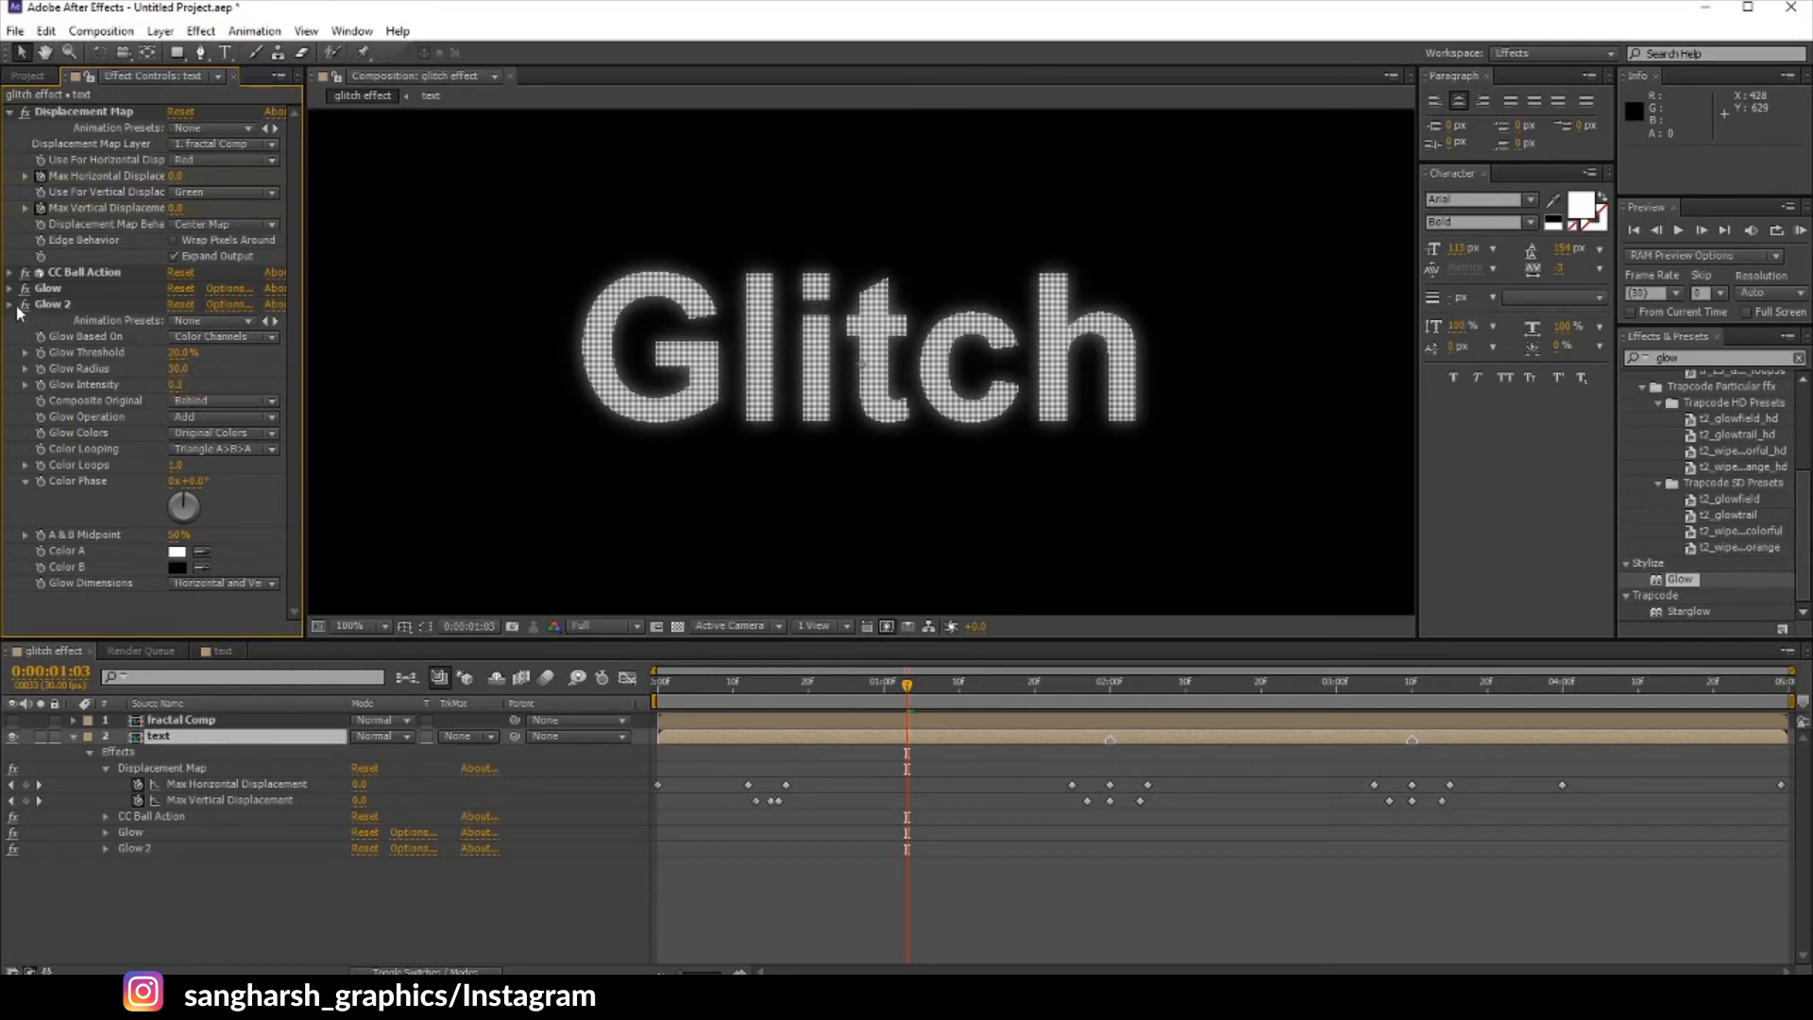
{"action": "left_click", "coordinate": [12, 306]}
Step: Duplicate Glow 2, raise the copy's Glow Radius to about 41 and set its Glow Intensity to 0.1
{"action": "left_click", "coordinate": [52, 305]}
{"action": "key", "text": "ctrl+d"}
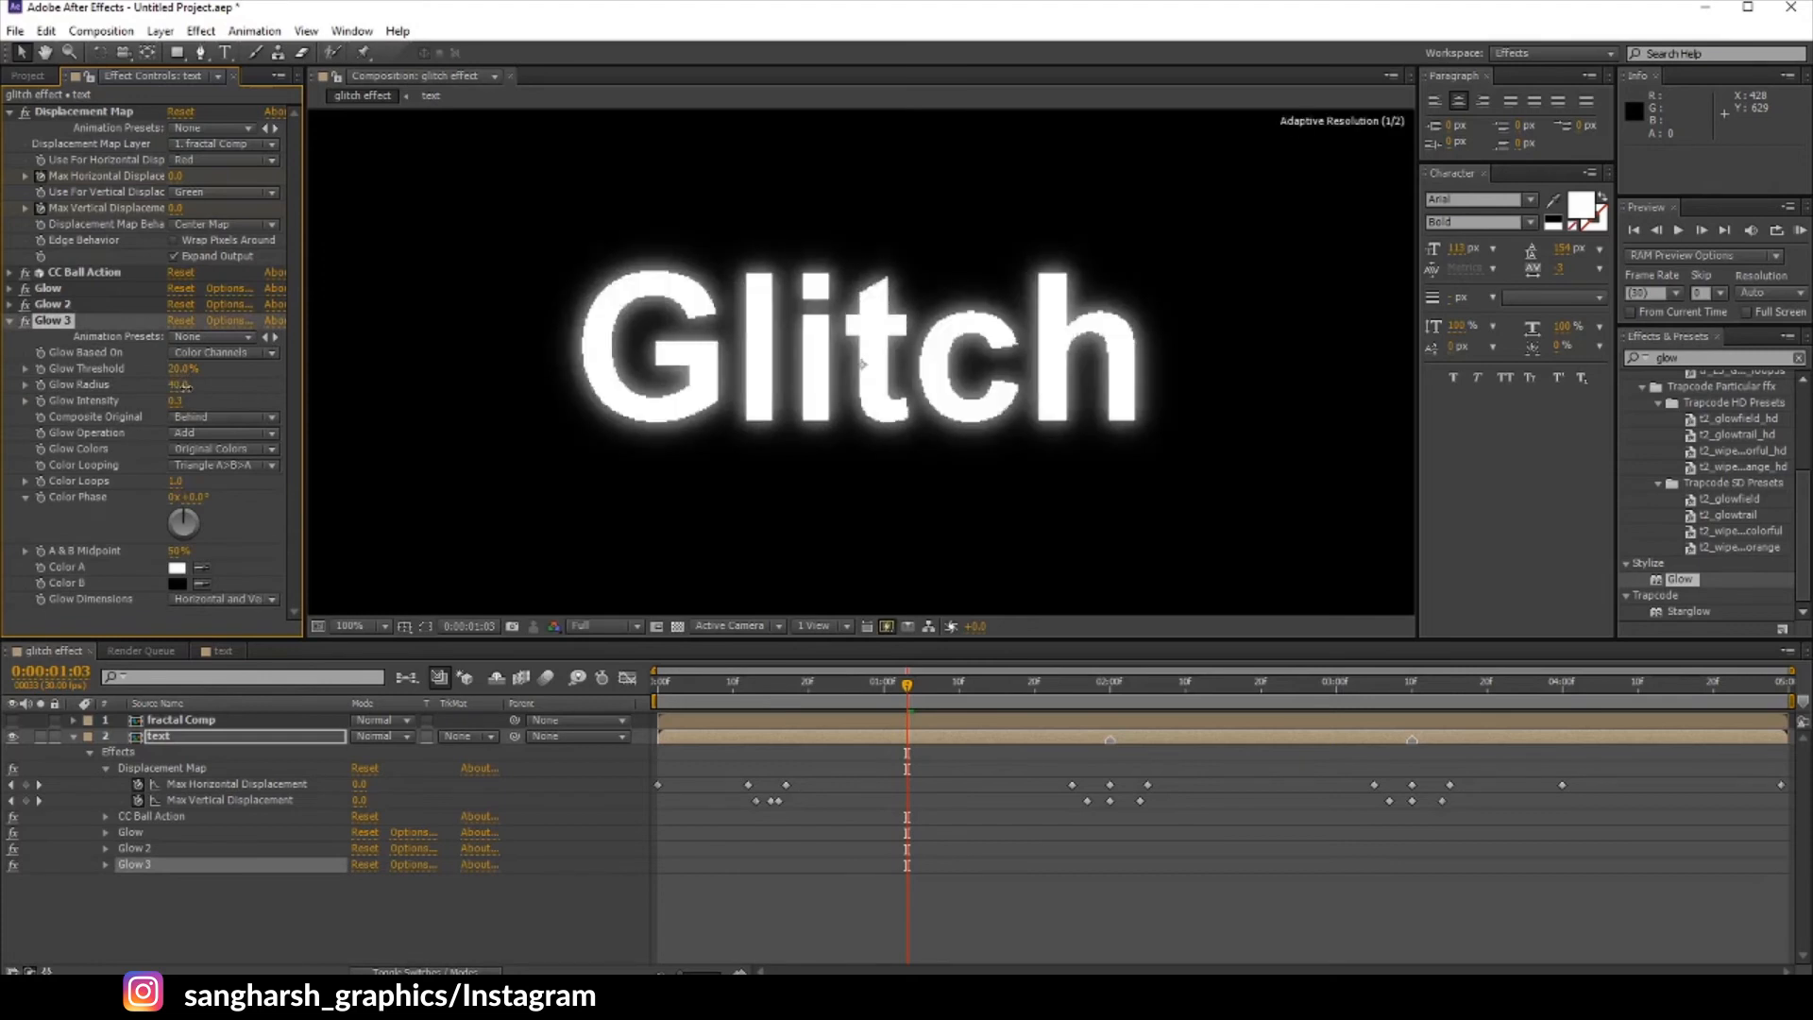
{"action": "left_click", "coordinate": [180, 401]}
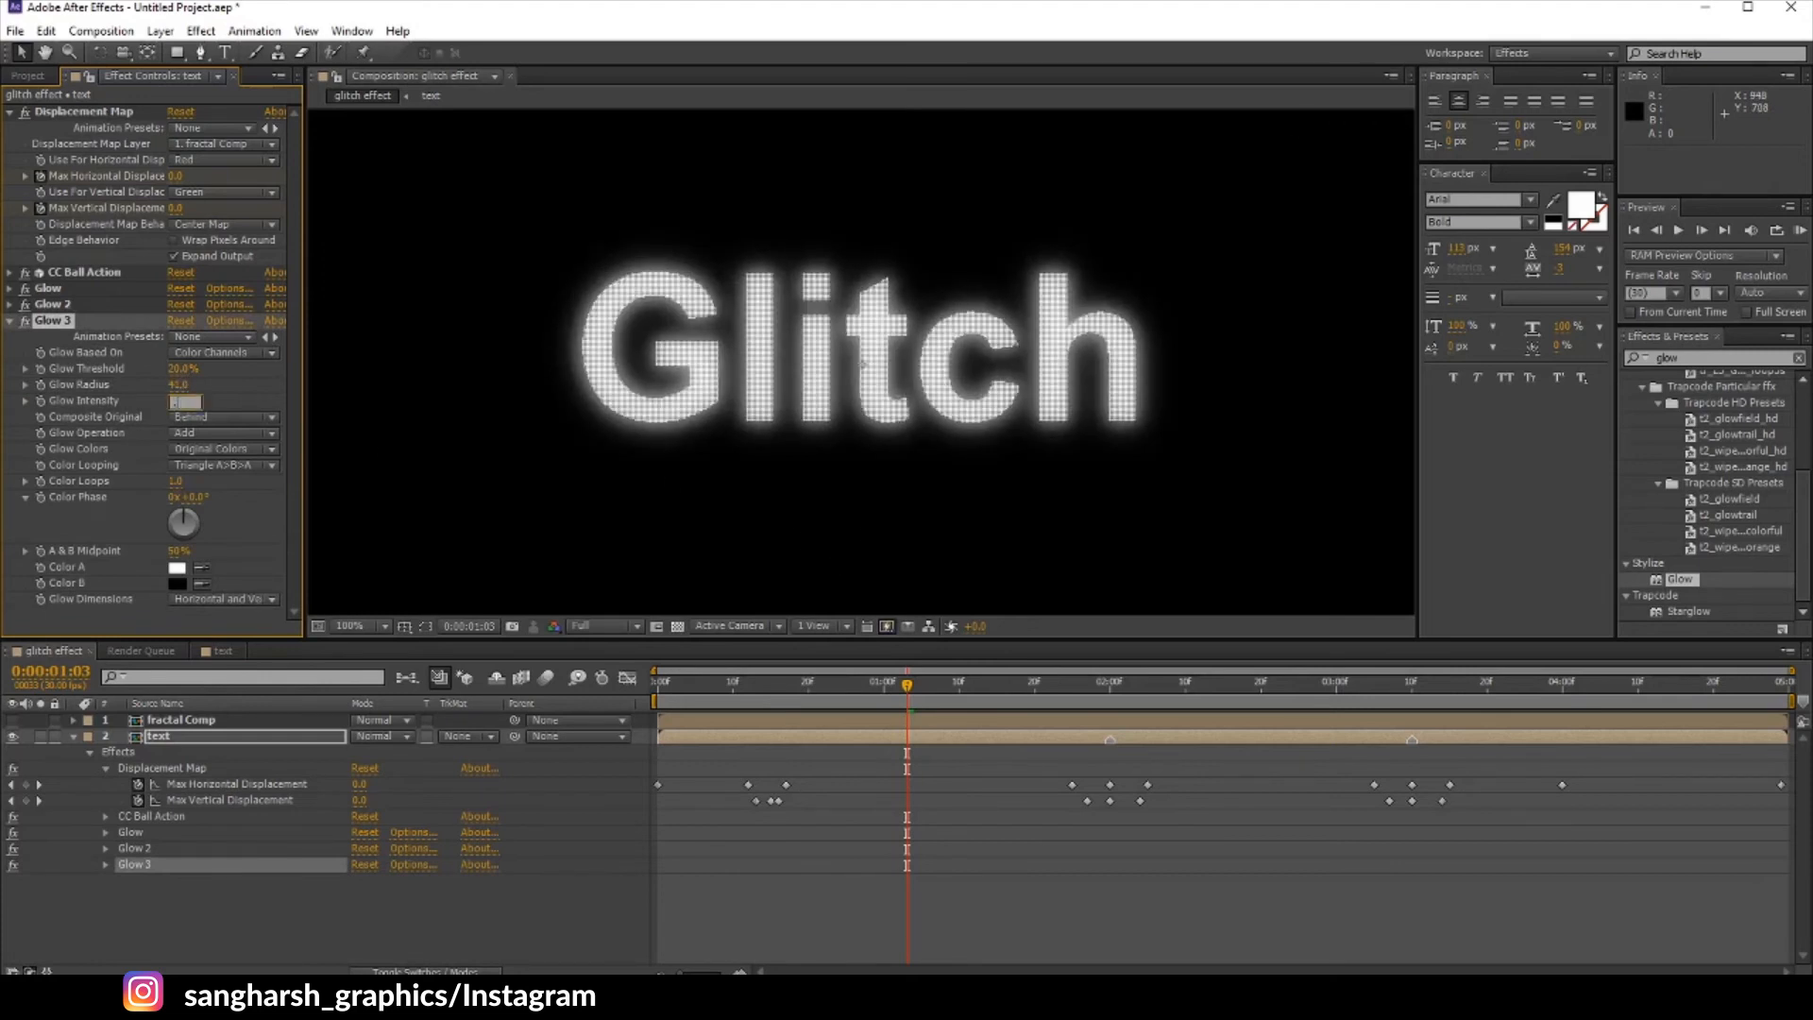
{"action": "type", "text": "0.1"}
{"action": "key", "text": "Return"}
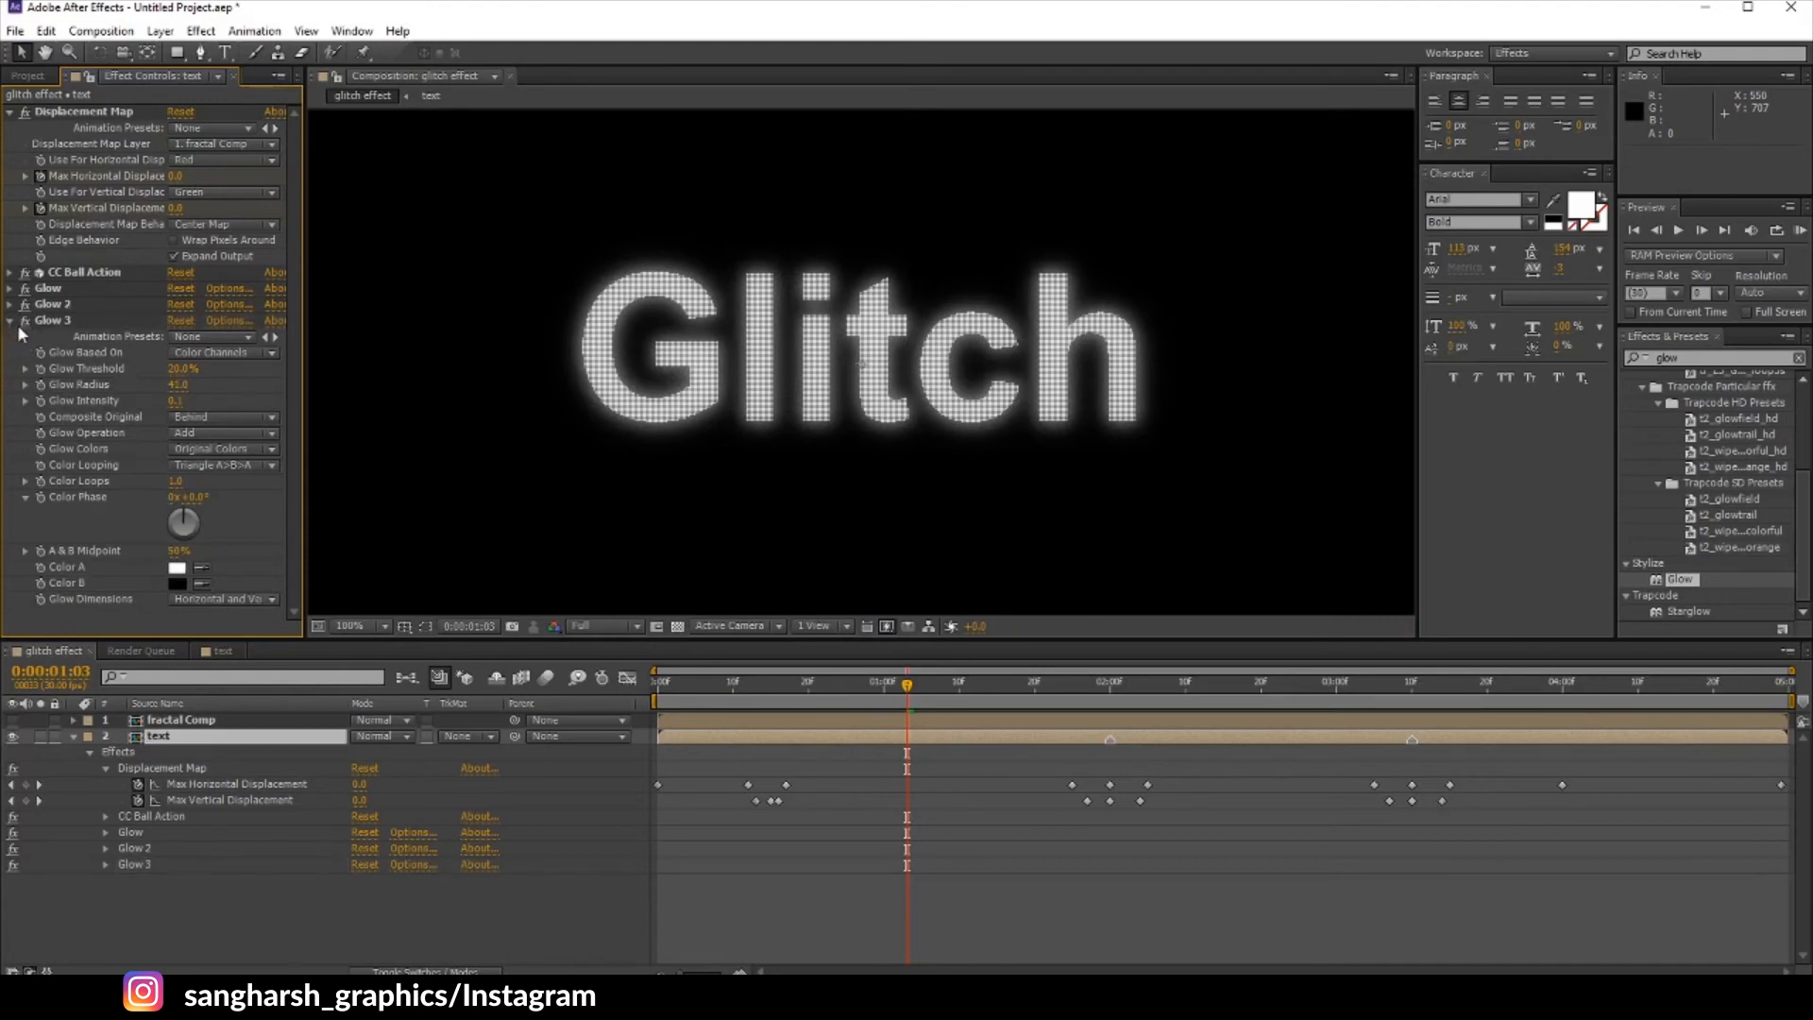
Step: Duplicate Glow 3 as a fourth glow on the text layer and adjust the copy's Glow Radius
{"action": "left_click", "coordinate": [51, 321]}
{"action": "key", "text": "ctrl+d"}
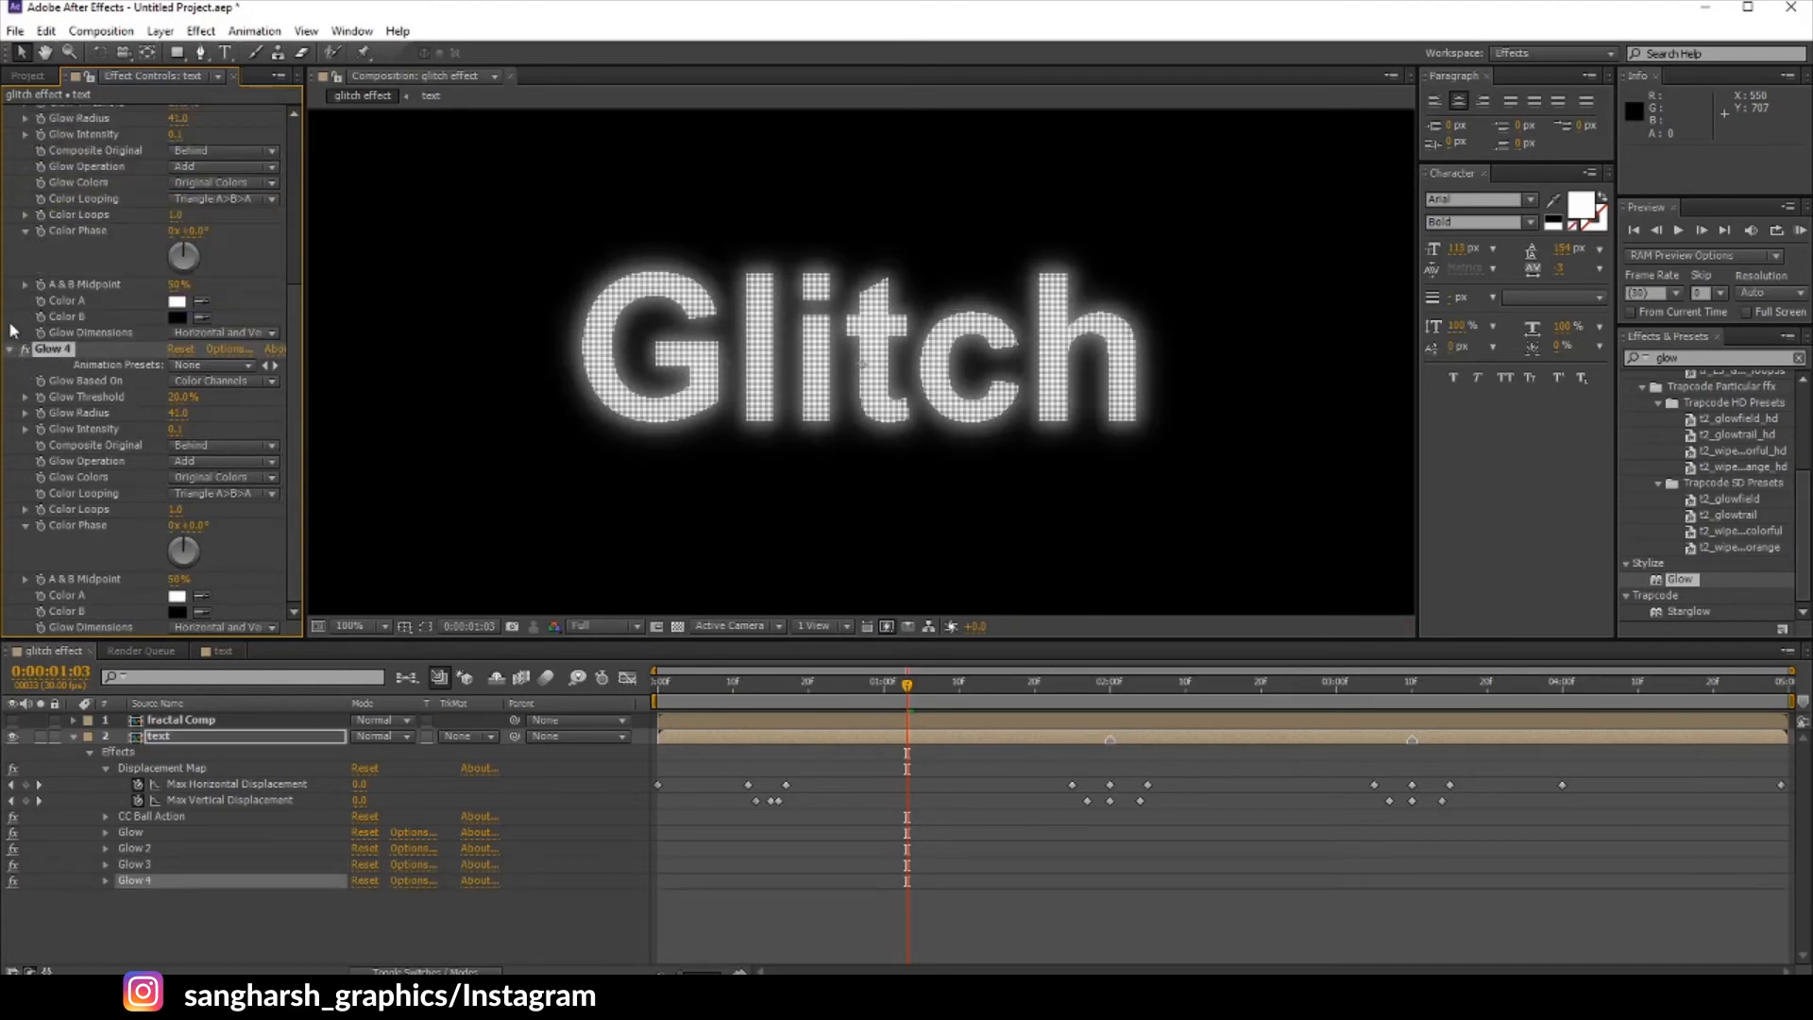
{"action": "left_click_drag", "start_coordinate": [180, 413], "coordinate": [196, 413]}
{"action": "left_click_drag", "start_coordinate": [179, 412], "coordinate": [199, 413]}
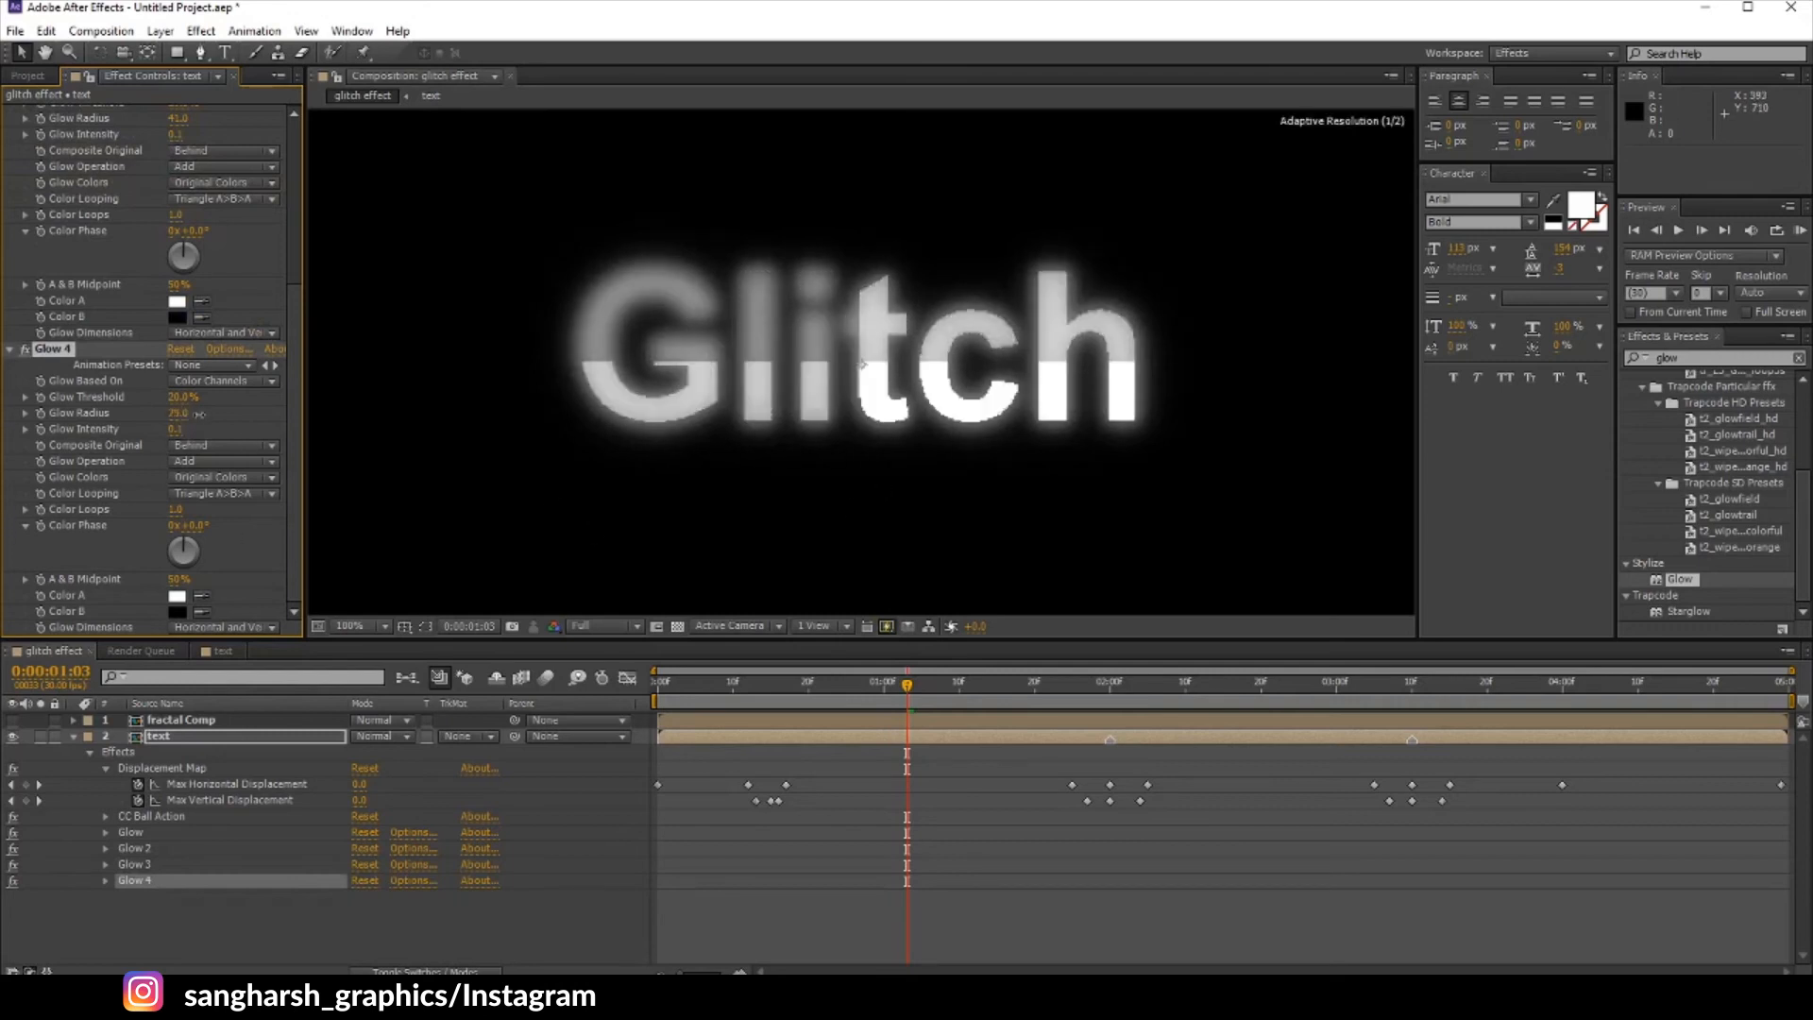
{"action": "left_click", "coordinate": [11, 349]}
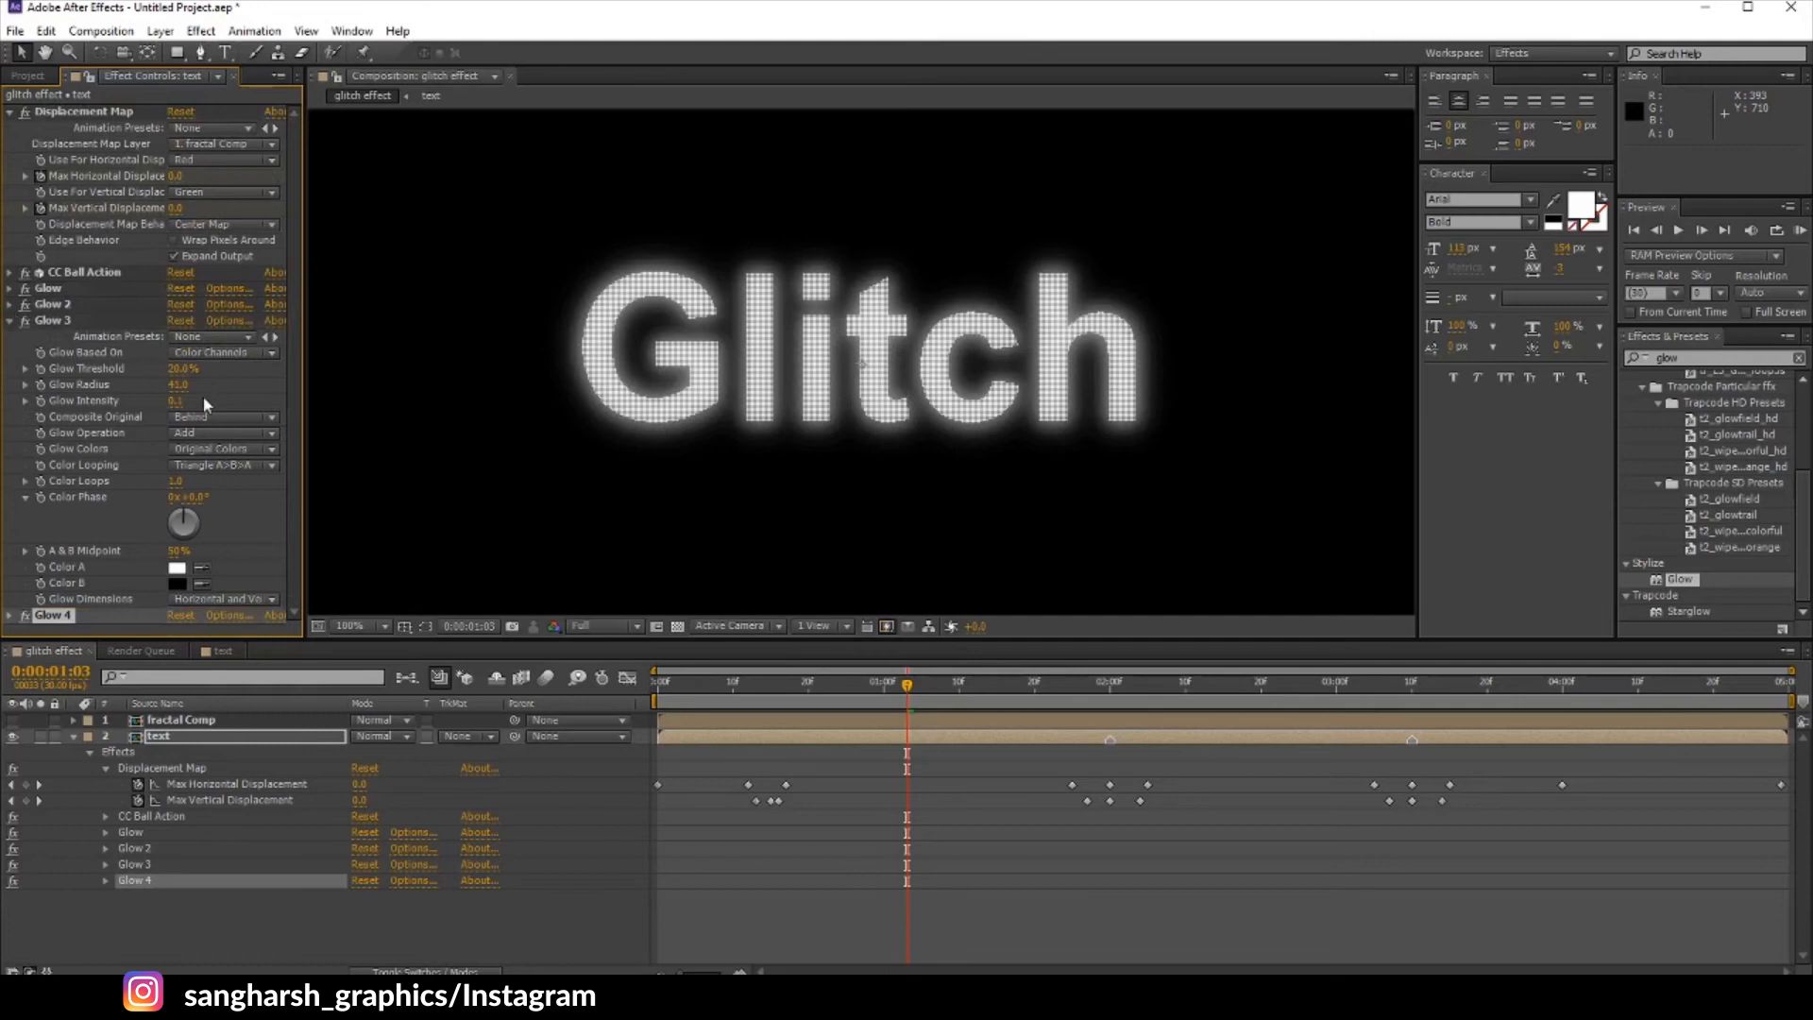
Step: Reduce Glow 2's Glow Radius to about 21 and set Glow 4's Glow Radius to 60
{"action": "left_click", "coordinate": [9, 305]}
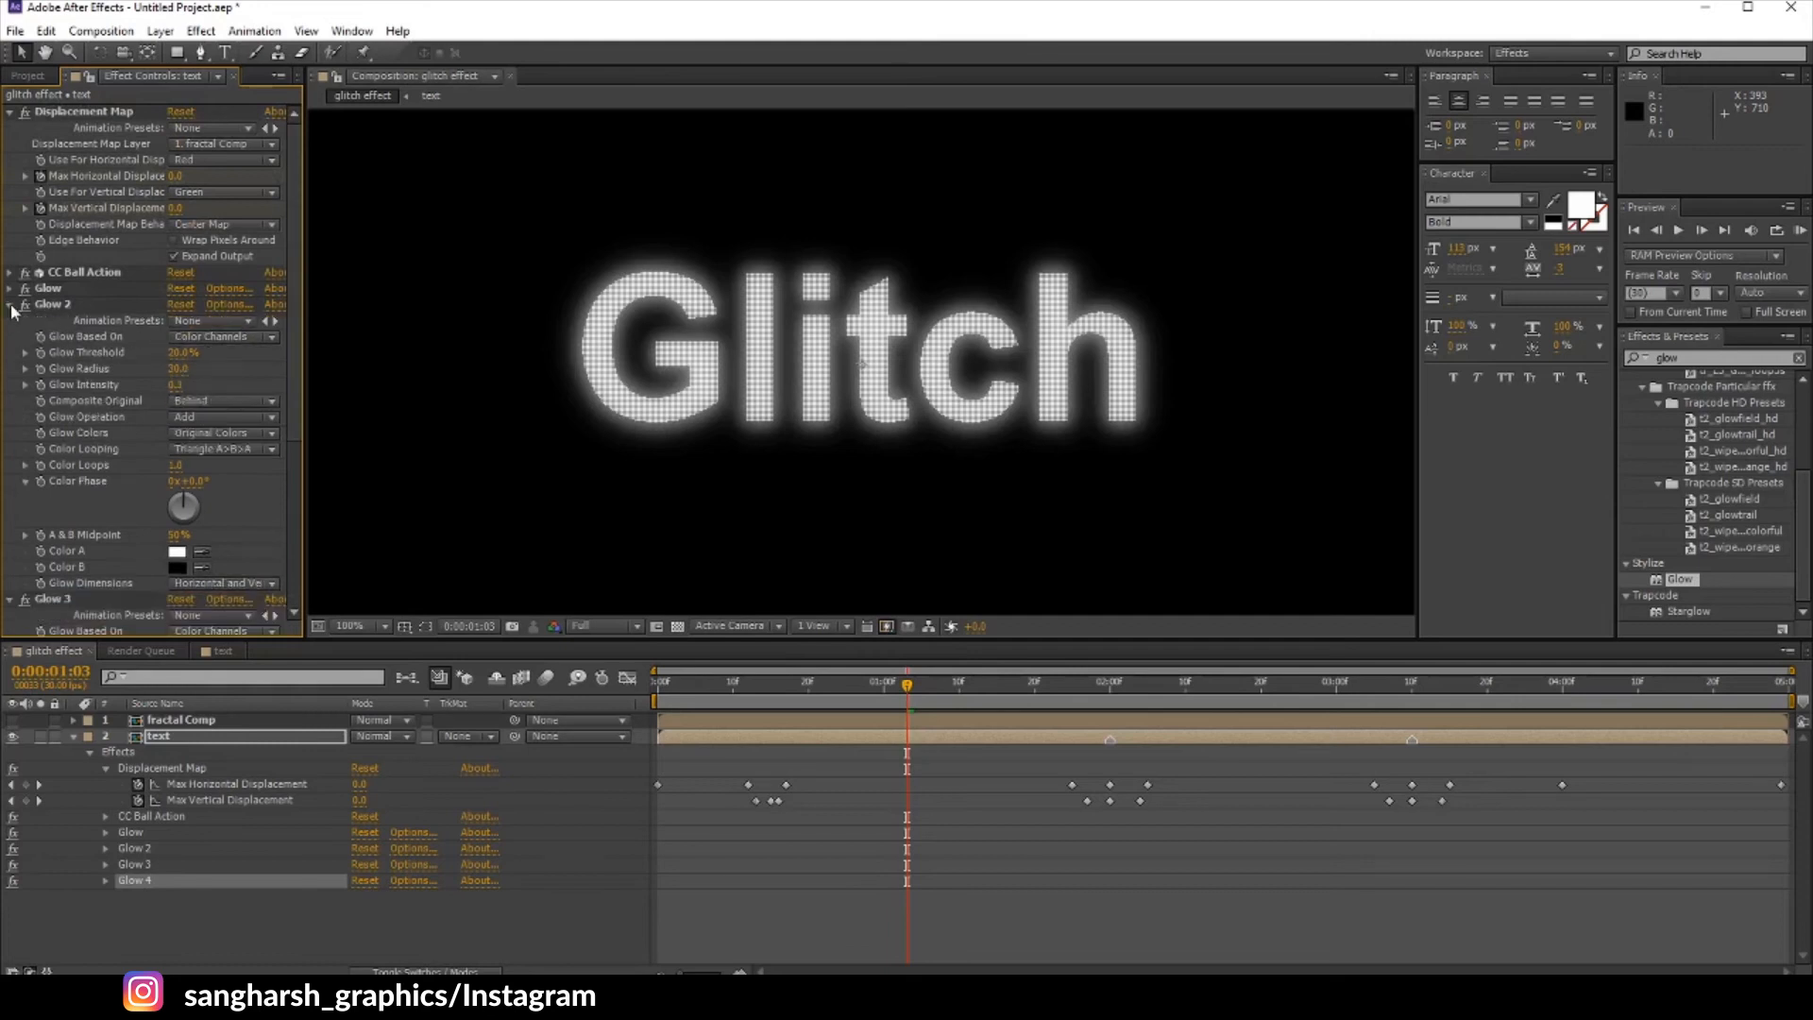
{"action": "left_click_drag", "start_coordinate": [180, 378], "coordinate": [167, 369]}
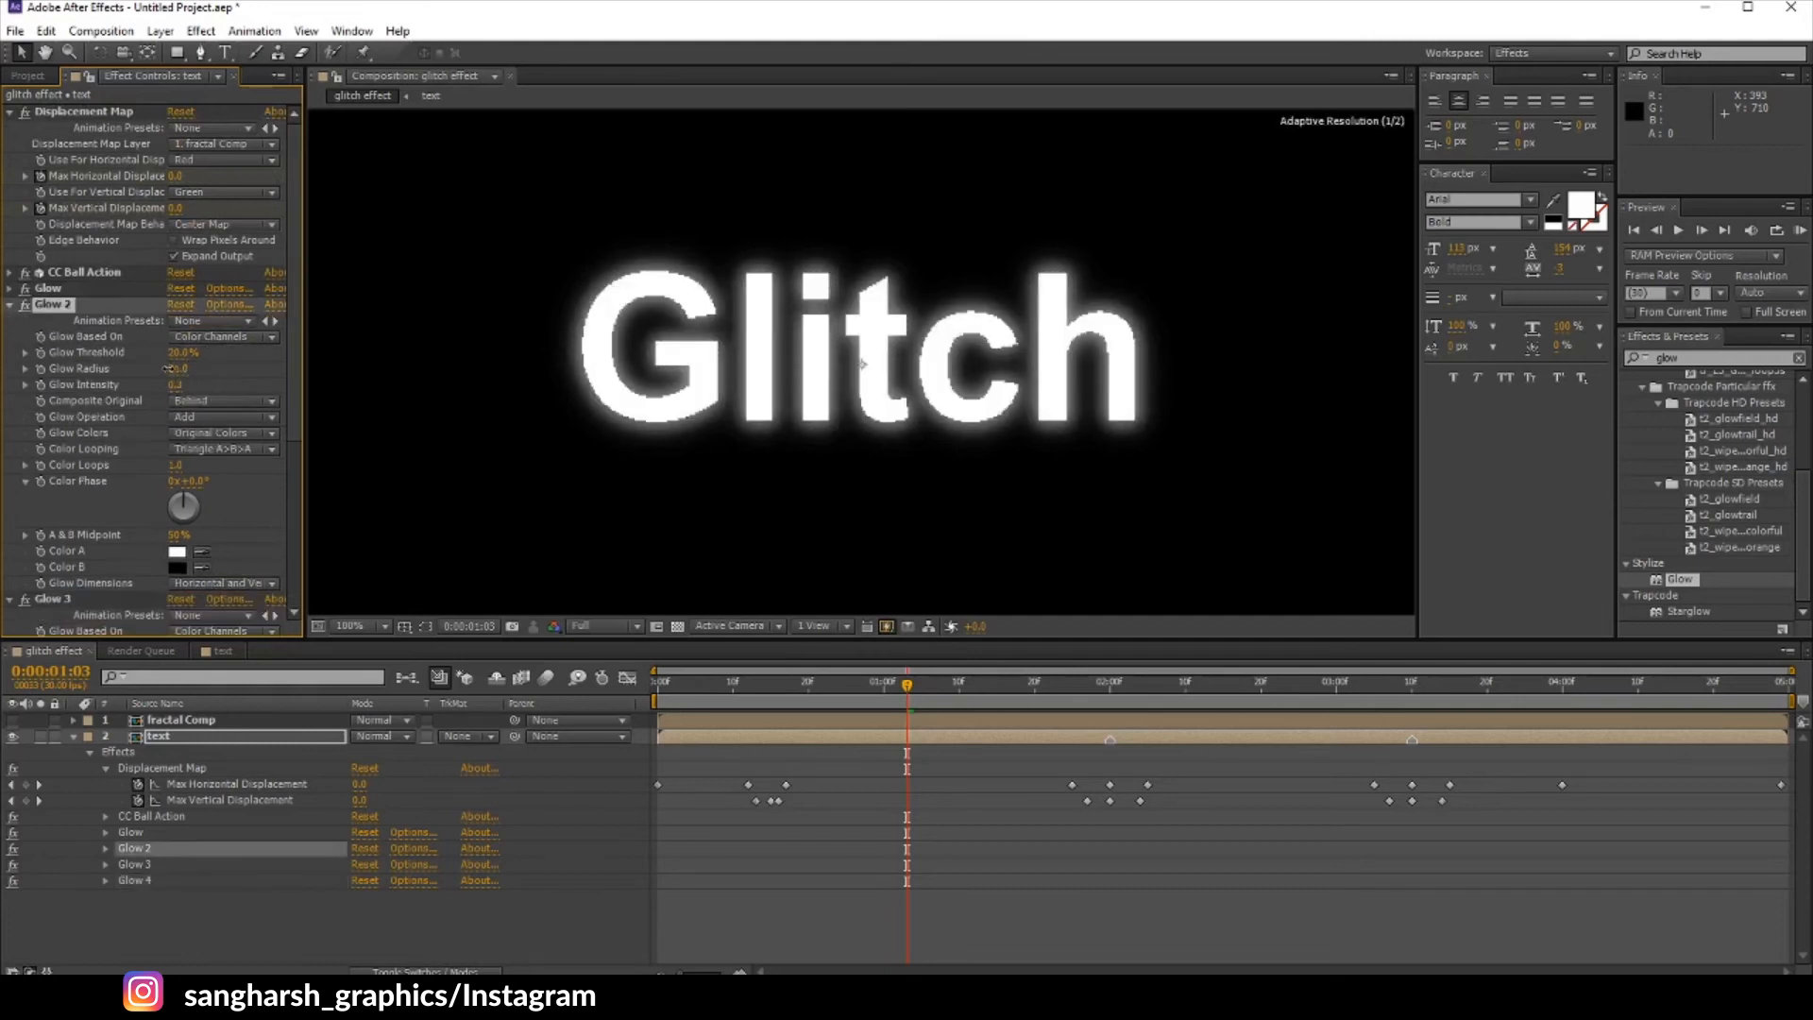
{"action": "scroll", "coordinate": [175, 443], "scroll_direction": "down", "scroll_amount": 3}
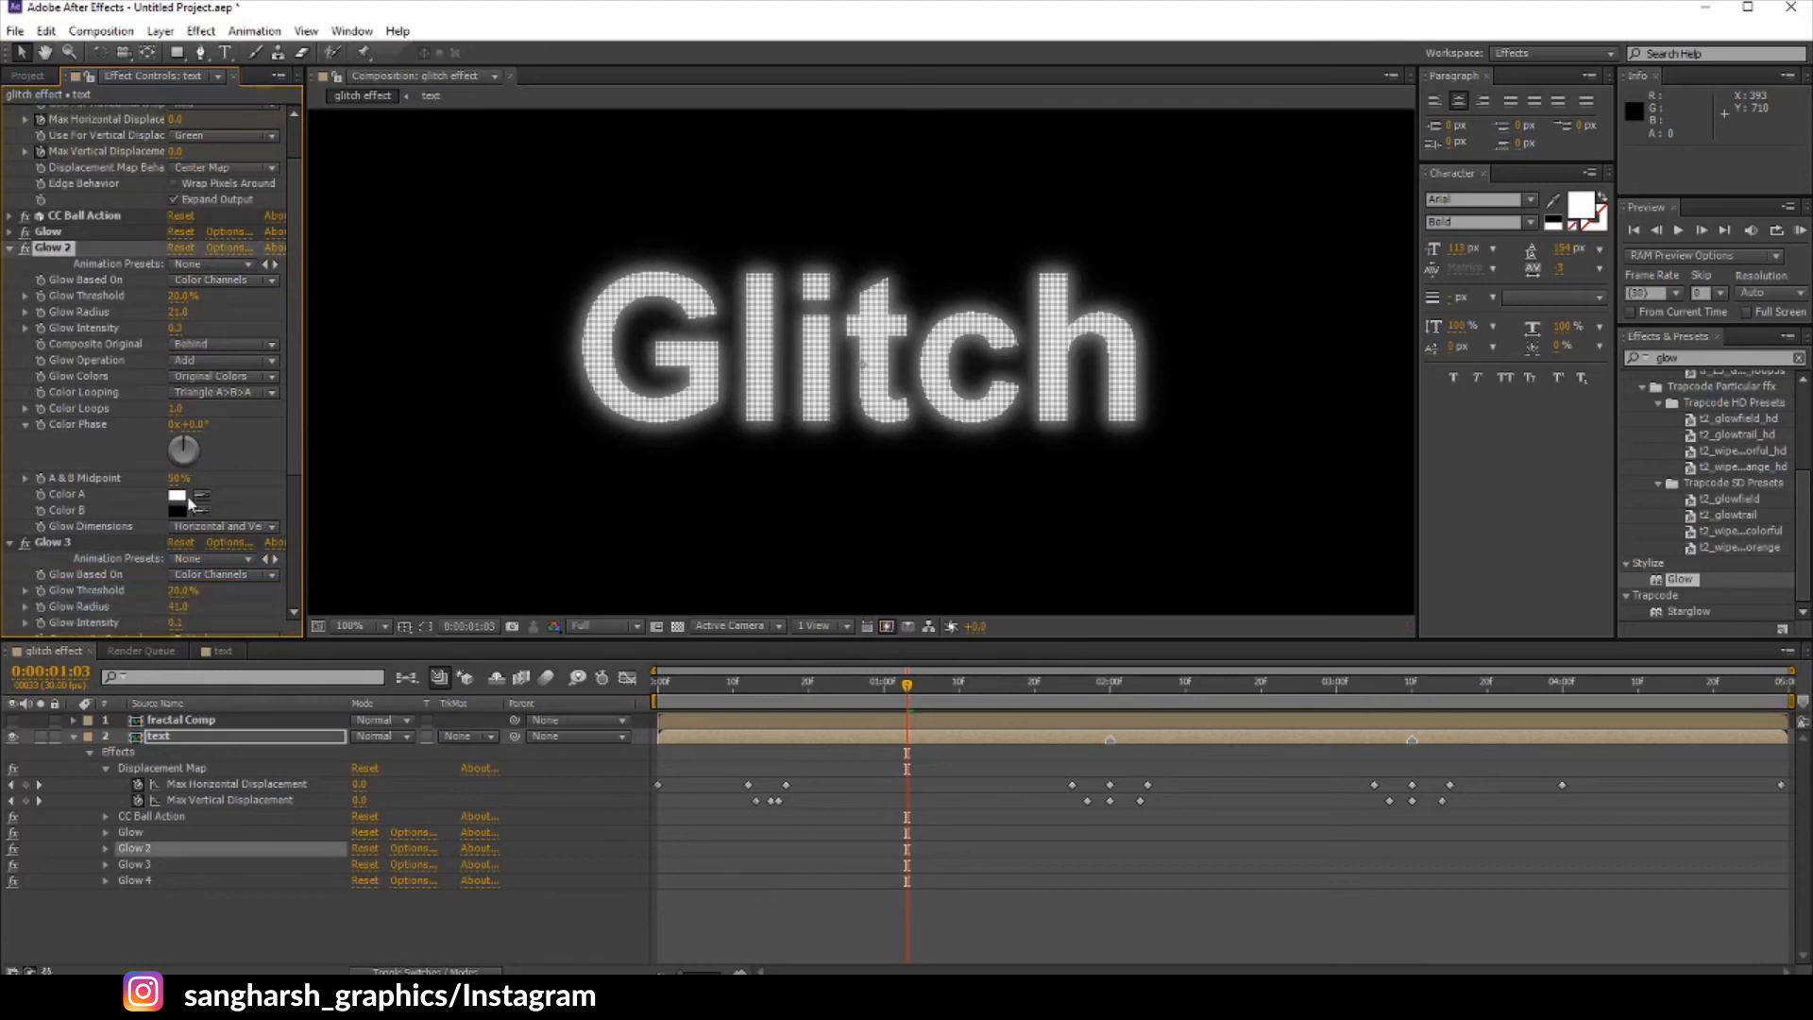
{"action": "scroll", "coordinate": [188, 505], "scroll_direction": "down", "scroll_amount": 5}
{"action": "scroll", "coordinate": [201, 379], "scroll_direction": "down", "scroll_amount": 2}
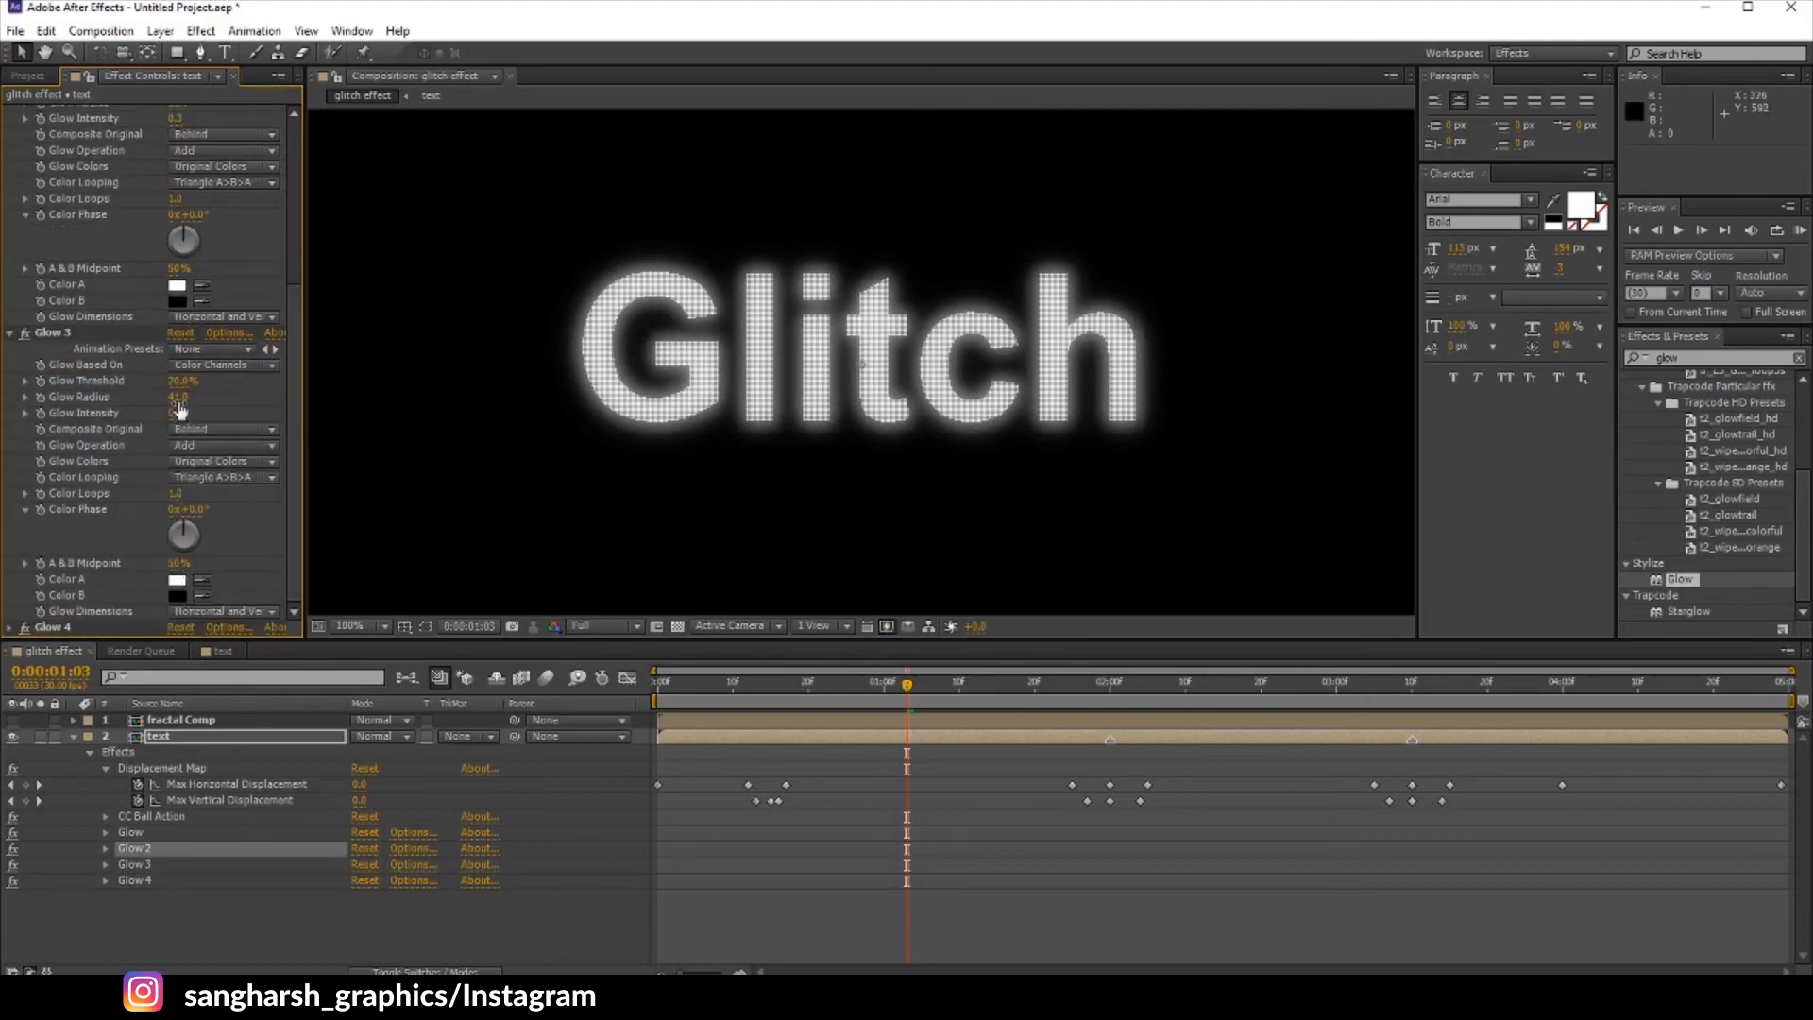
{"action": "left_click", "coordinate": [10, 627]}
{"action": "scroll", "coordinate": [174, 517], "scroll_direction": "down", "scroll_amount": 8}
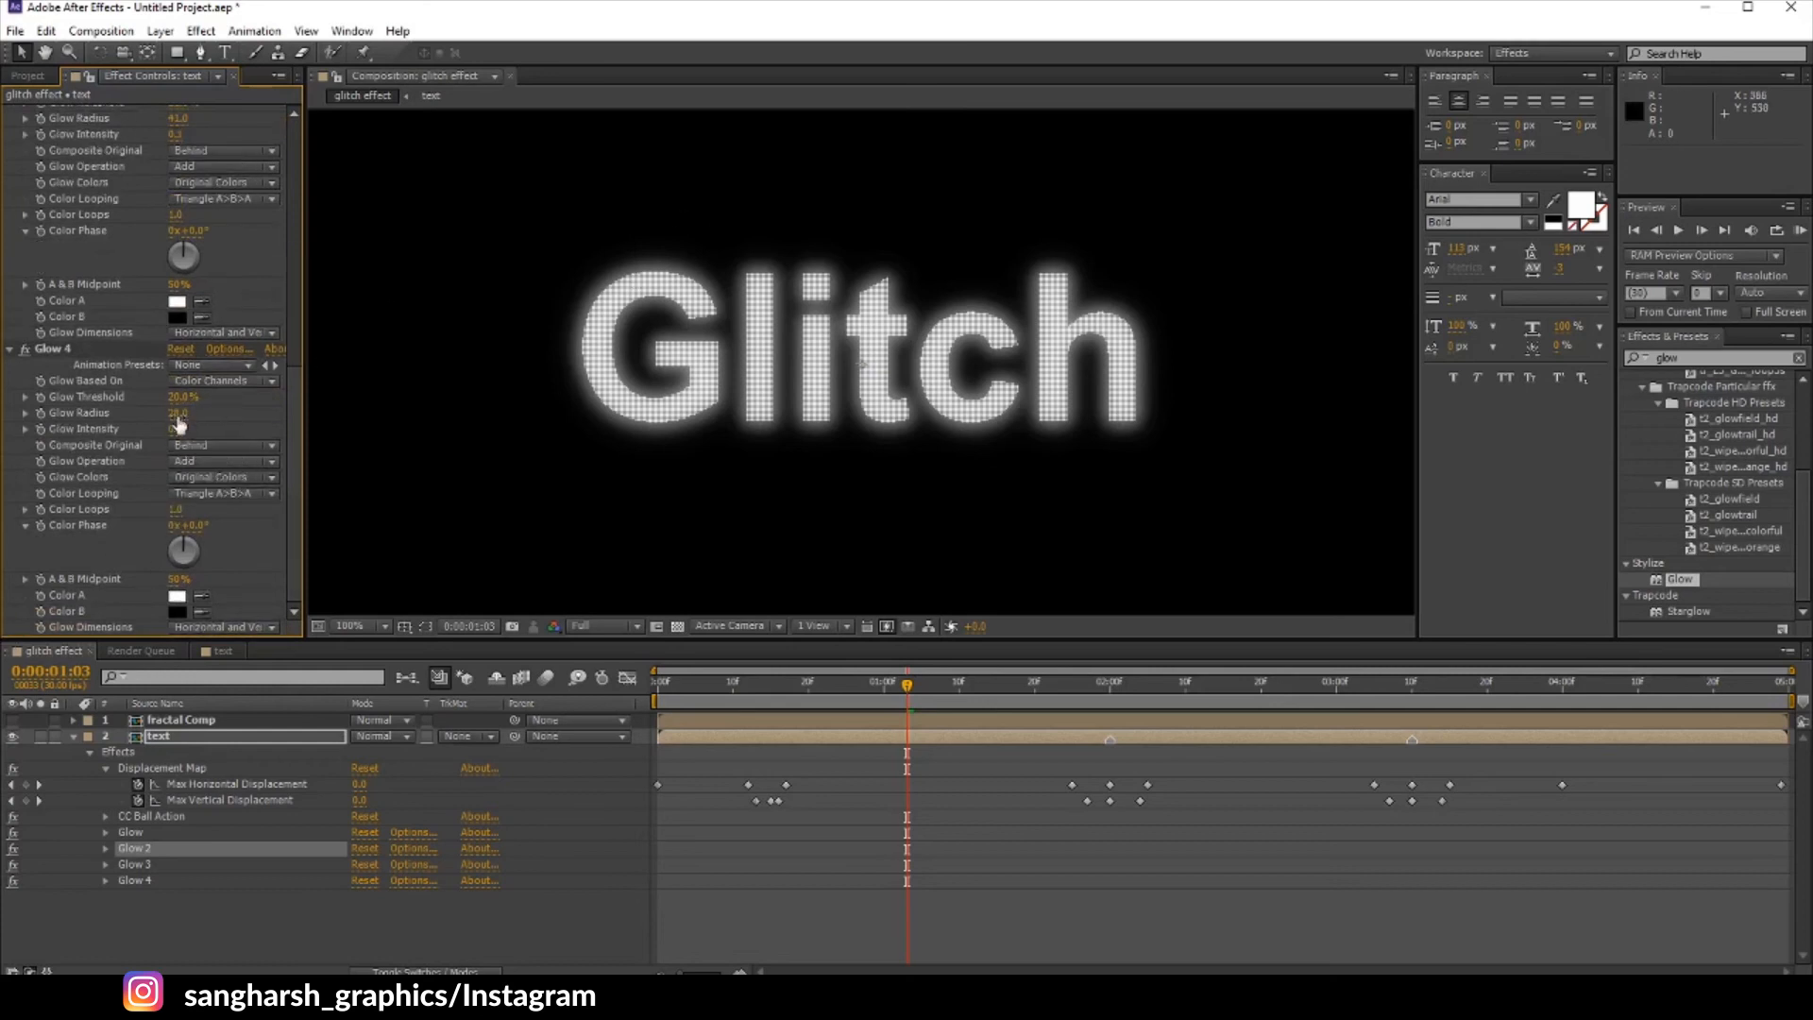
{"action": "left_click_drag", "start_coordinate": [177, 414], "coordinate": [203, 415]}
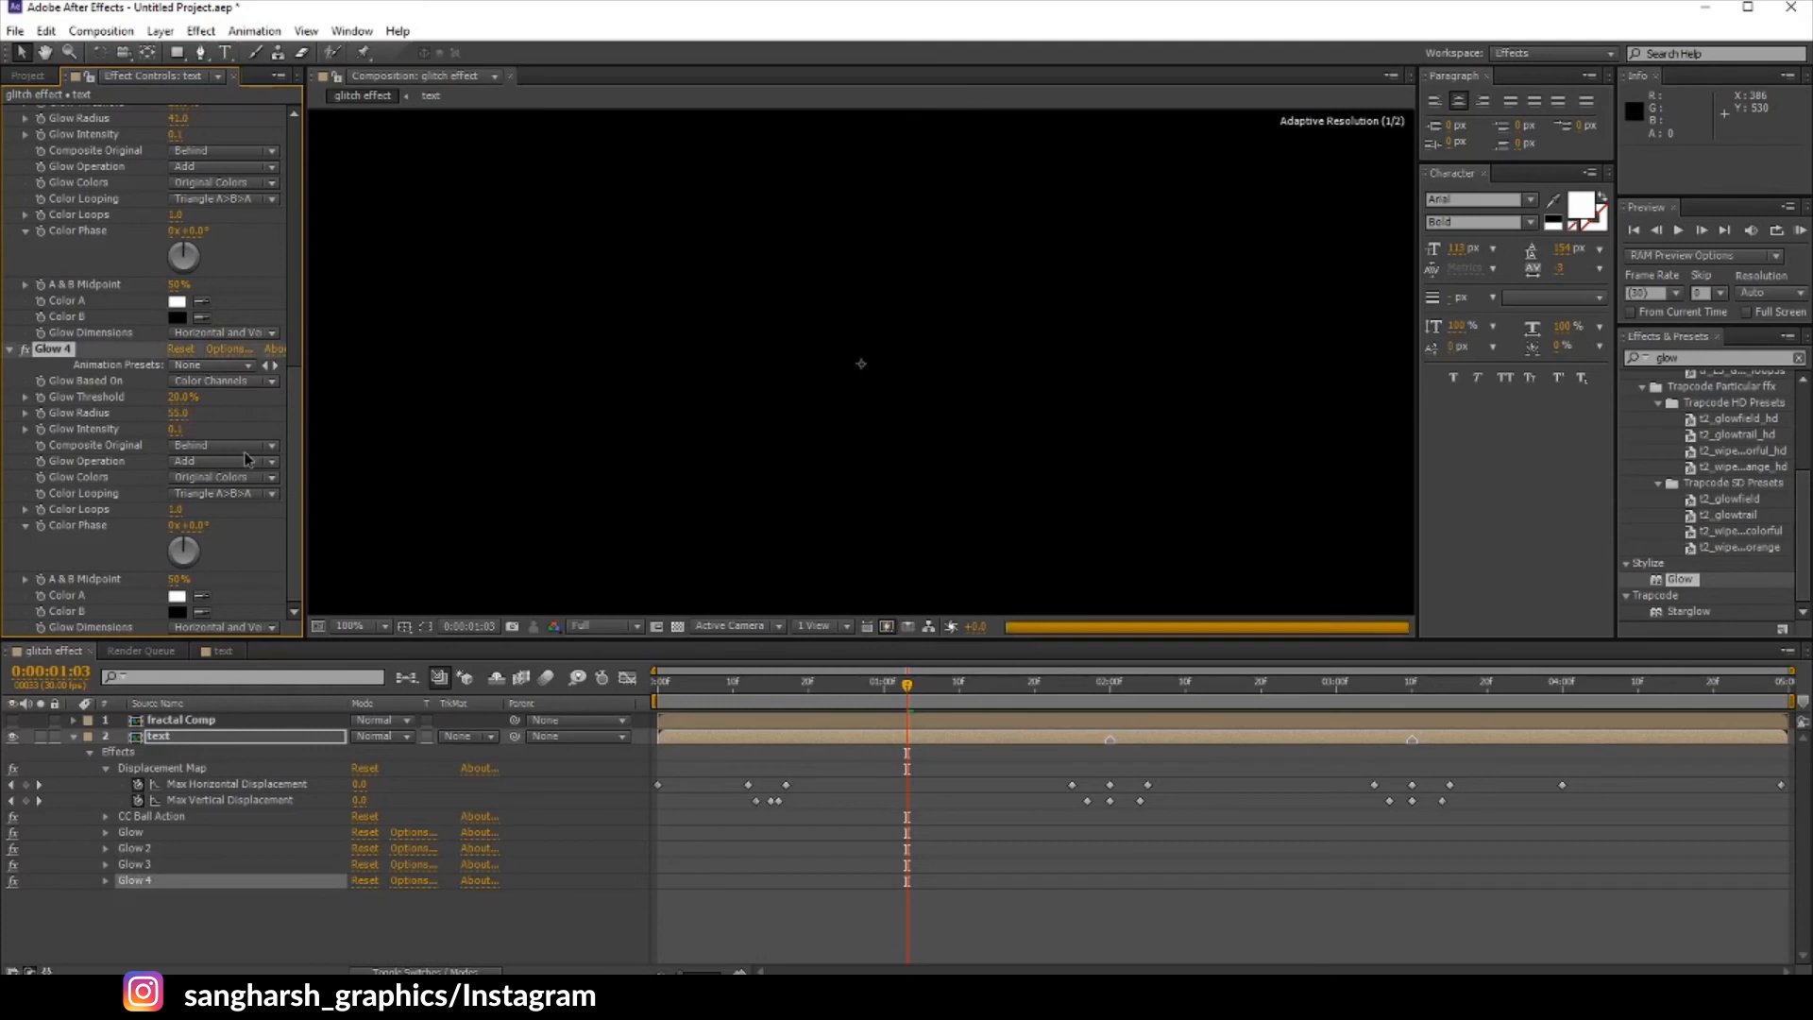
{"action": "left_click", "coordinate": [177, 413]}
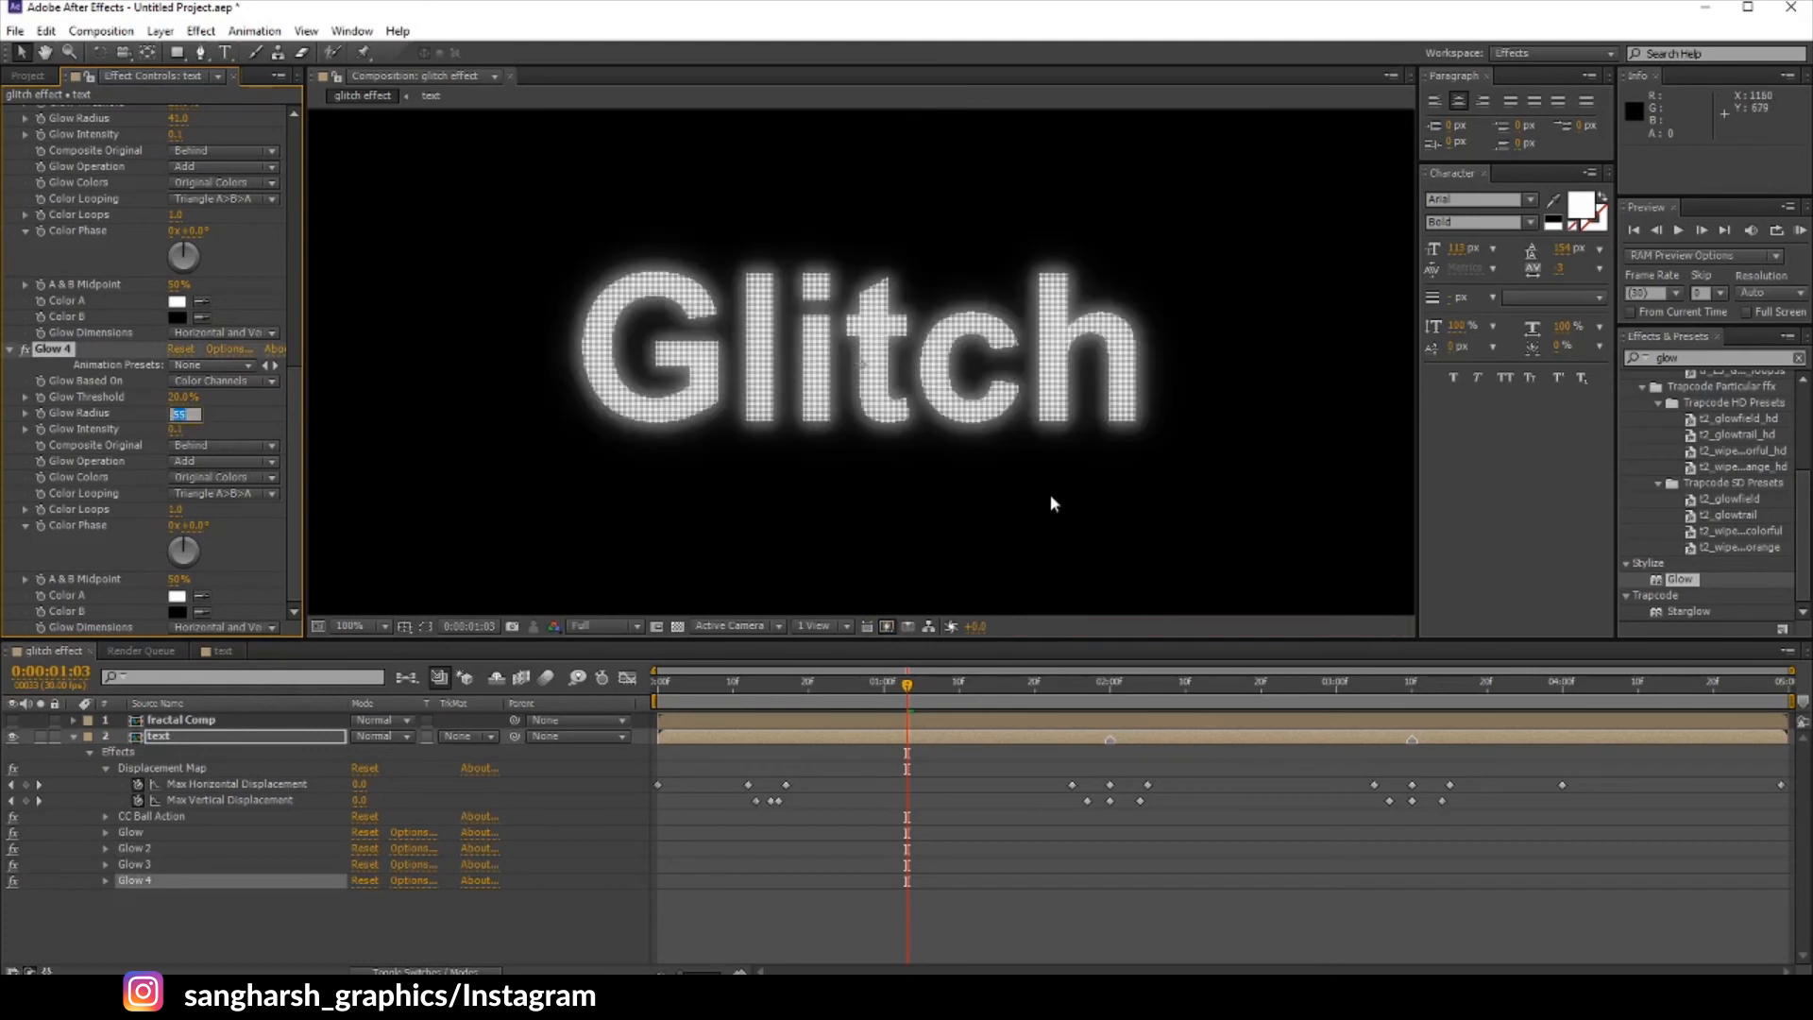
{"action": "type", "text": "60"}
{"action": "key", "text": "Return"}
Step: Collapse the settings of all effects on the text layer and the layer's properties in the timeline
{"action": "left_click", "coordinate": [10, 349]}
{"action": "scroll", "coordinate": [21, 219], "scroll_direction": "up", "scroll_amount": 3}
{"action": "left_click", "coordinate": [9, 445]}
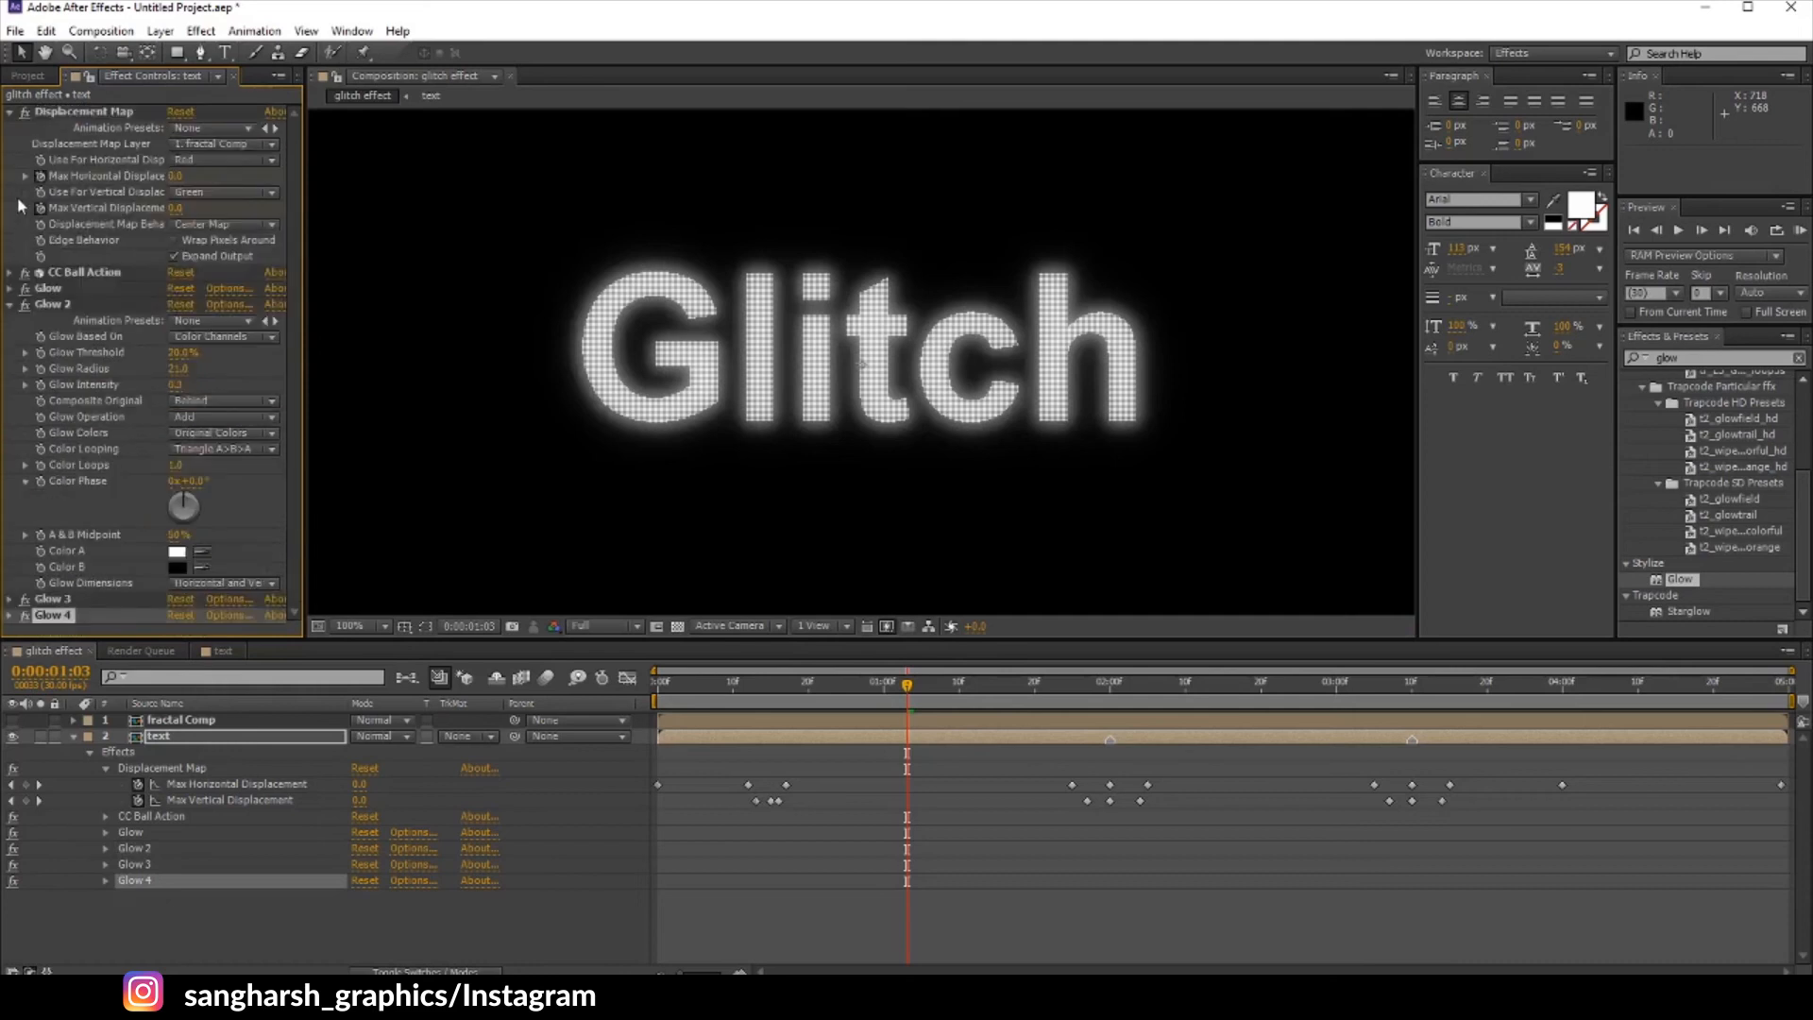
{"action": "left_click", "coordinate": [9, 305]}
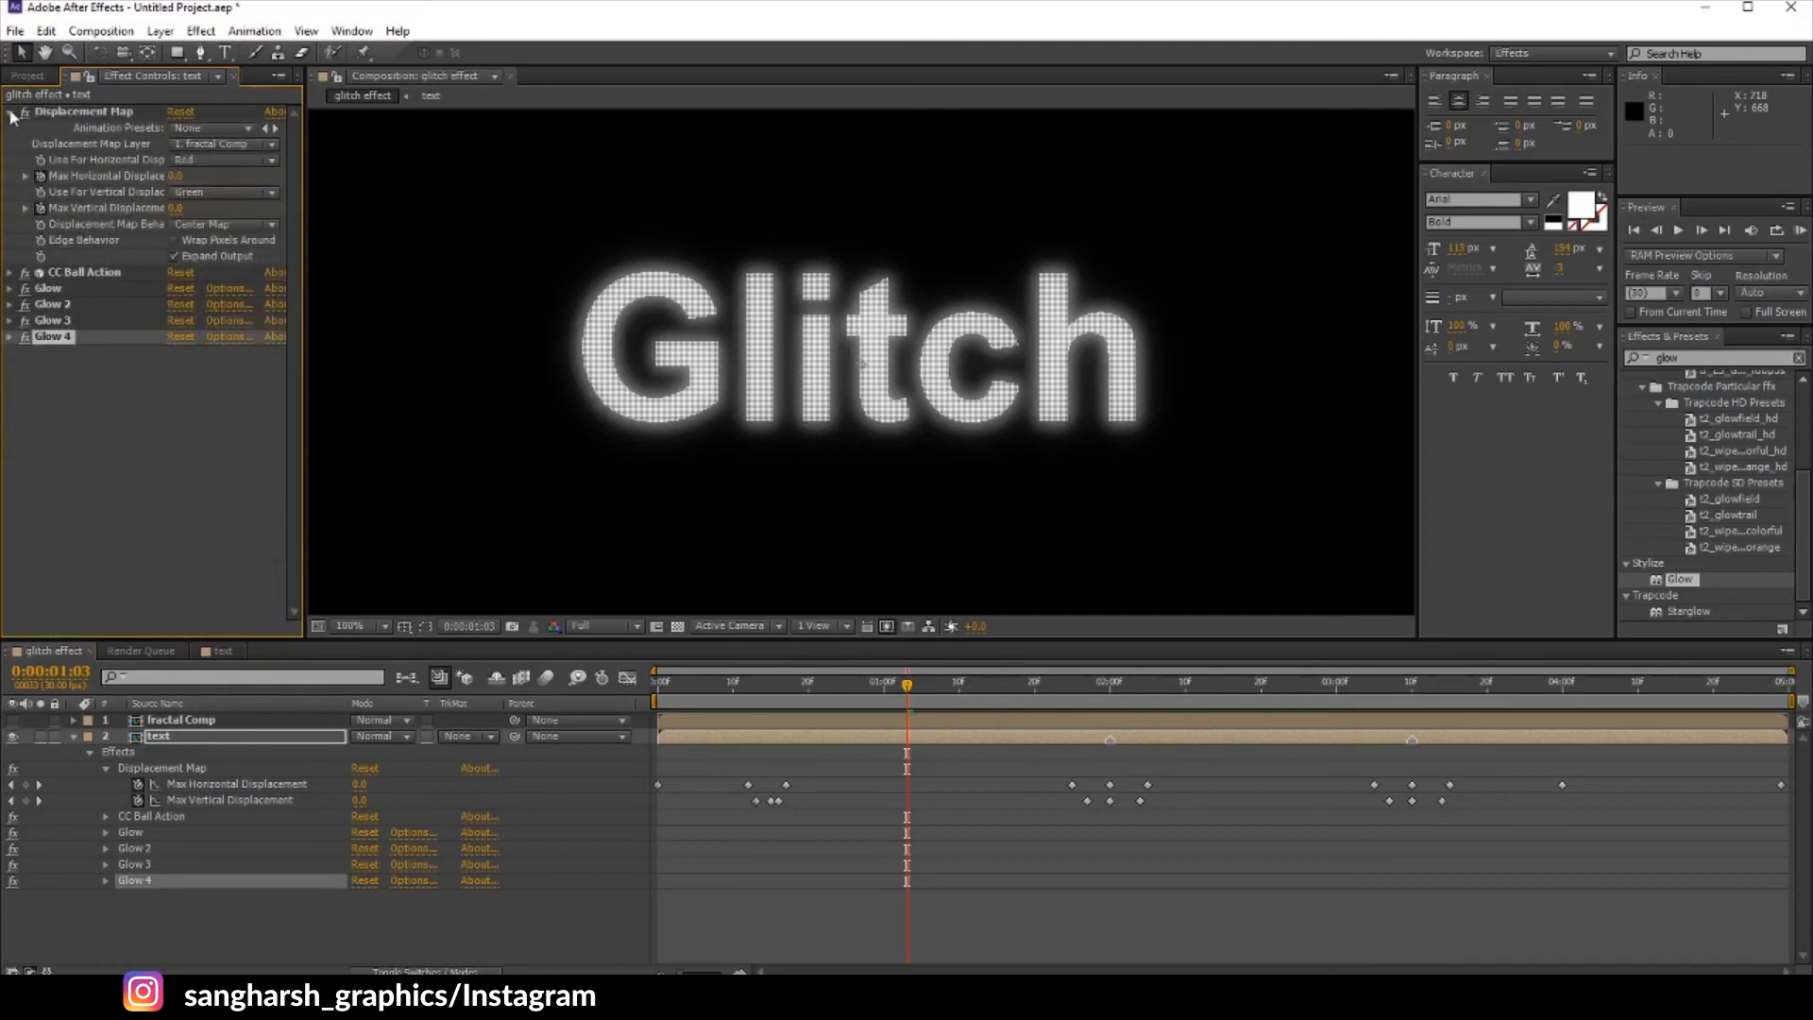
{"action": "left_click", "coordinate": [9, 112]}
{"action": "left_click", "coordinate": [180, 340]}
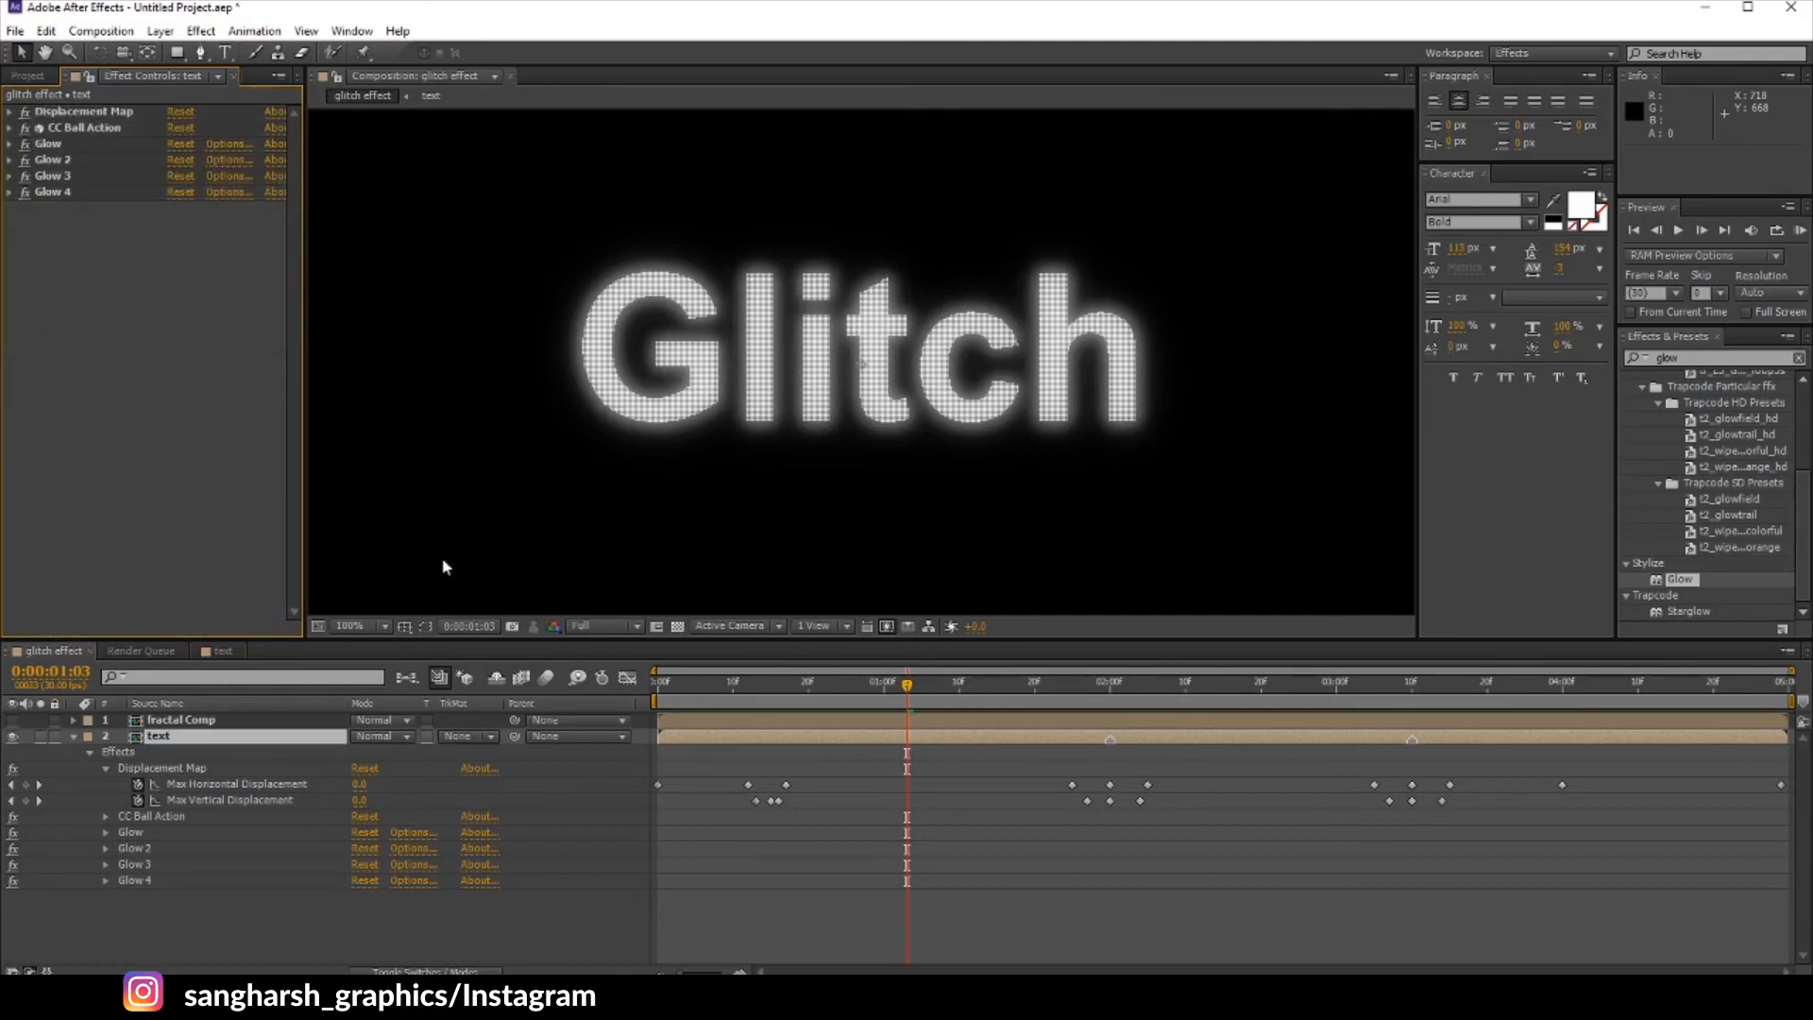
{"action": "left_click", "coordinate": [72, 736]}
Step: Copy the fractal Comp layer, open the text composition and collapse the logo layer's properties
{"action": "left_click", "coordinate": [227, 720]}
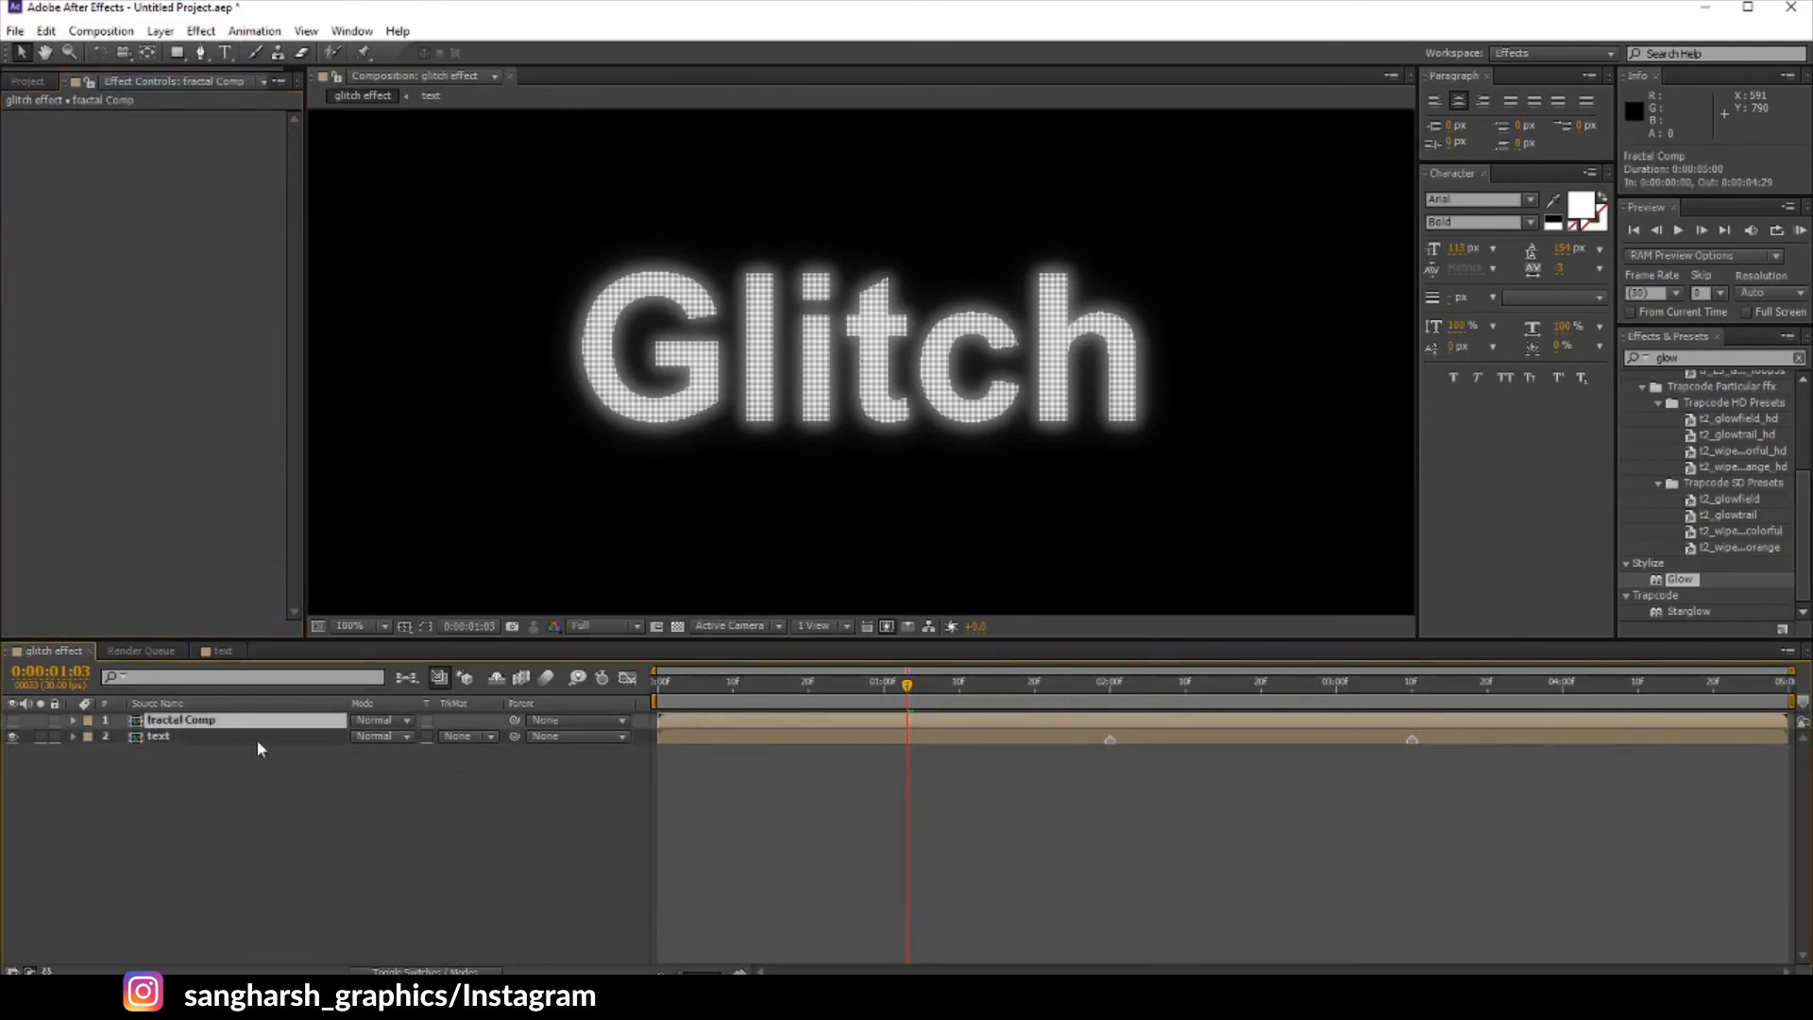
{"action": "key", "text": "ctrl+c"}
{"action": "double_click", "coordinate": [160, 737]}
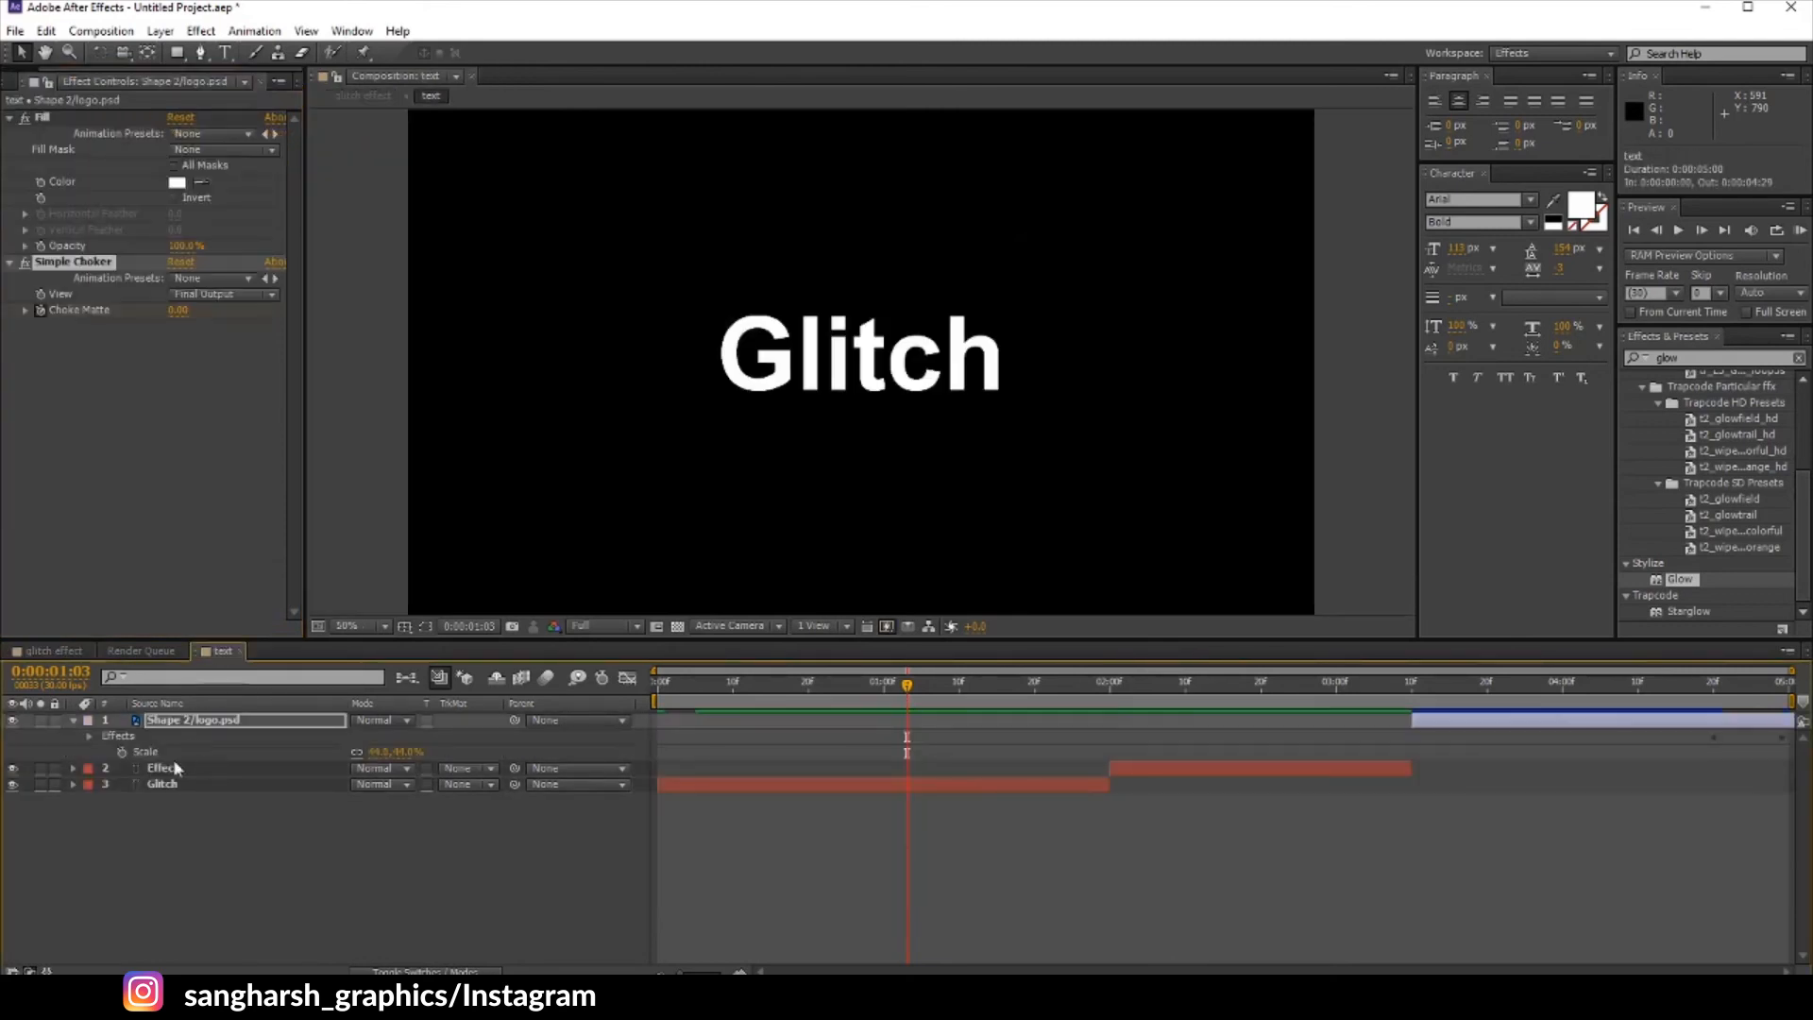
{"action": "left_click", "coordinate": [73, 721]}
{"action": "left_click", "coordinate": [130, 793]}
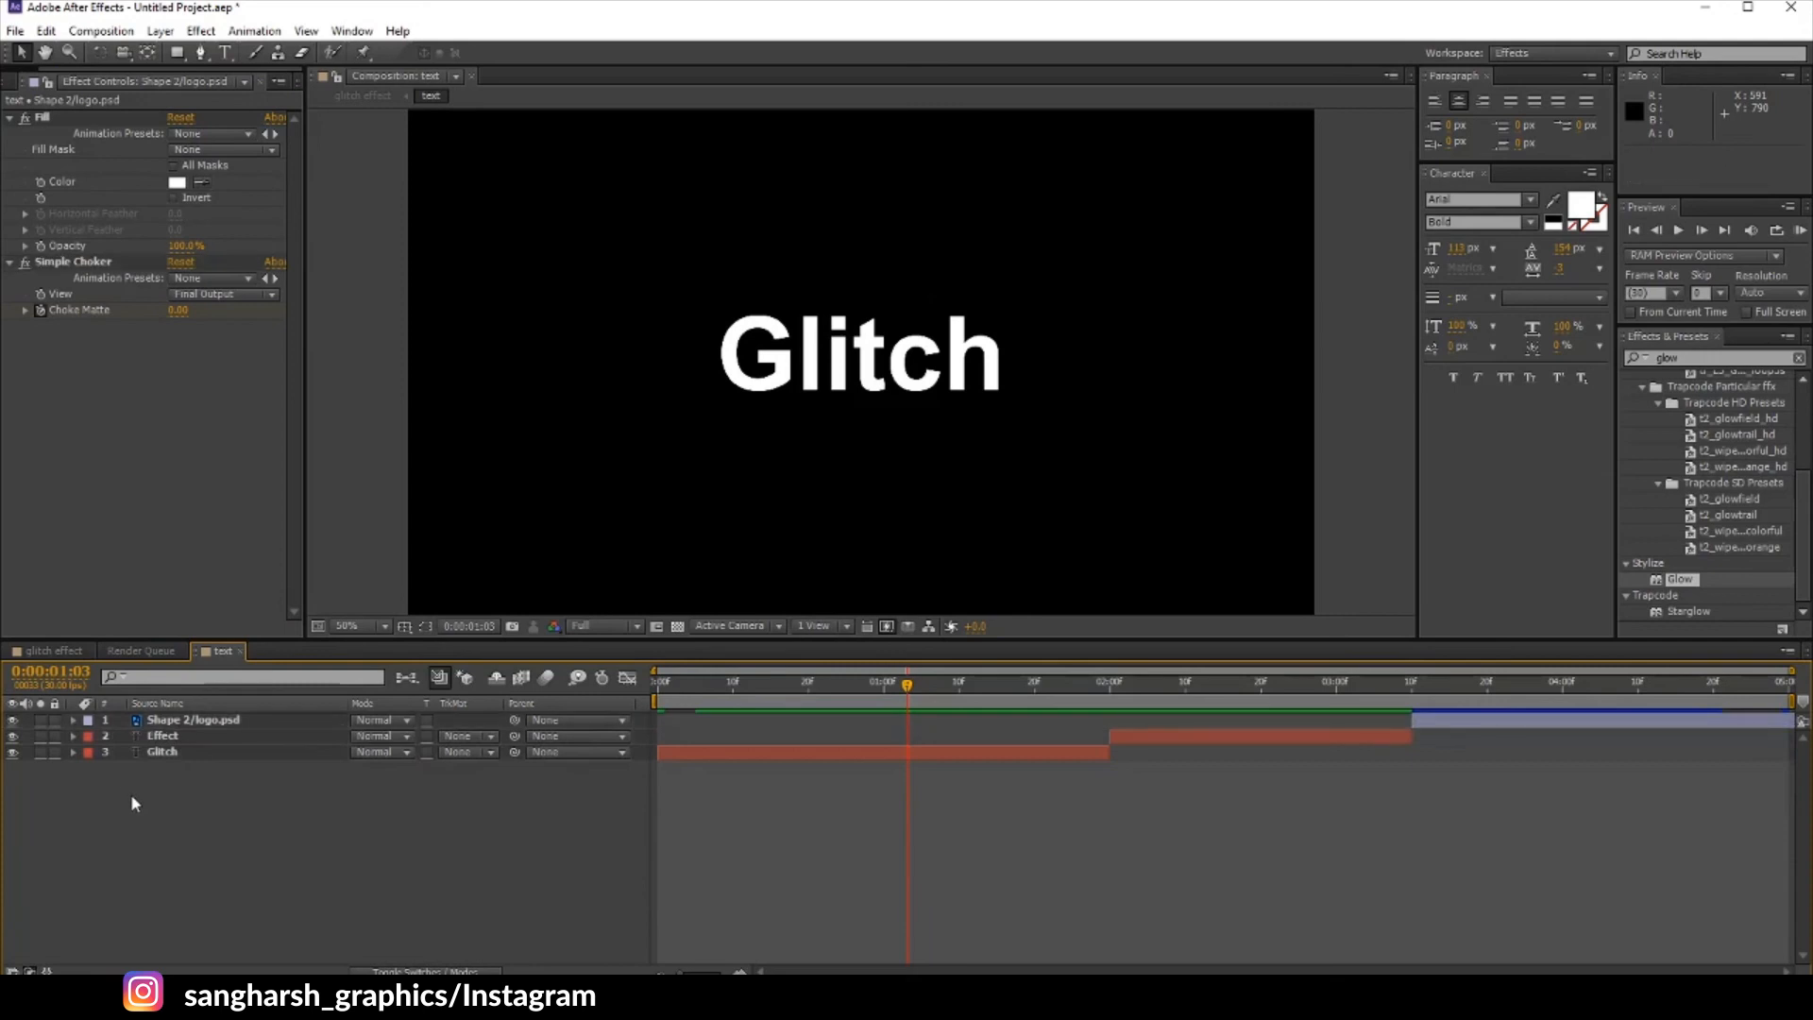
Step: Paste the fractal Comp layer at the top of the text composition, make it visible and preserve the underlying transparency
{"action": "key", "text": "ctrl+v"}
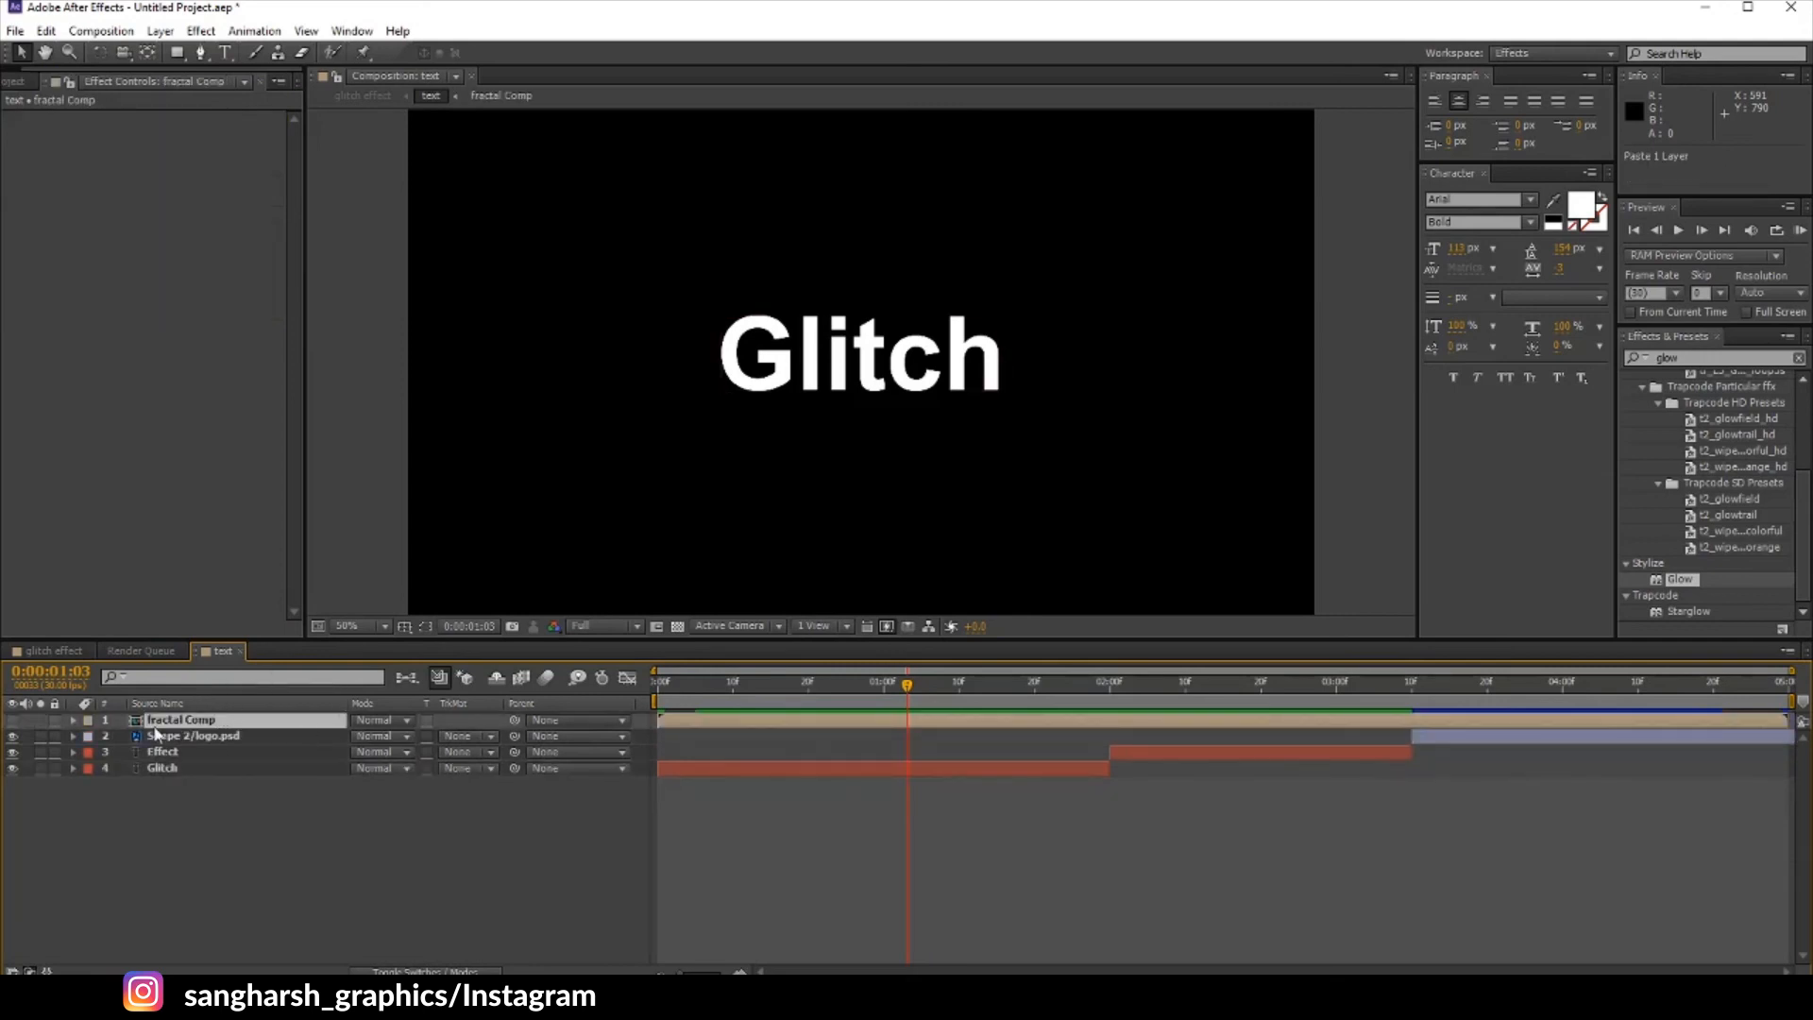
{"action": "left_click", "coordinate": [12, 720]}
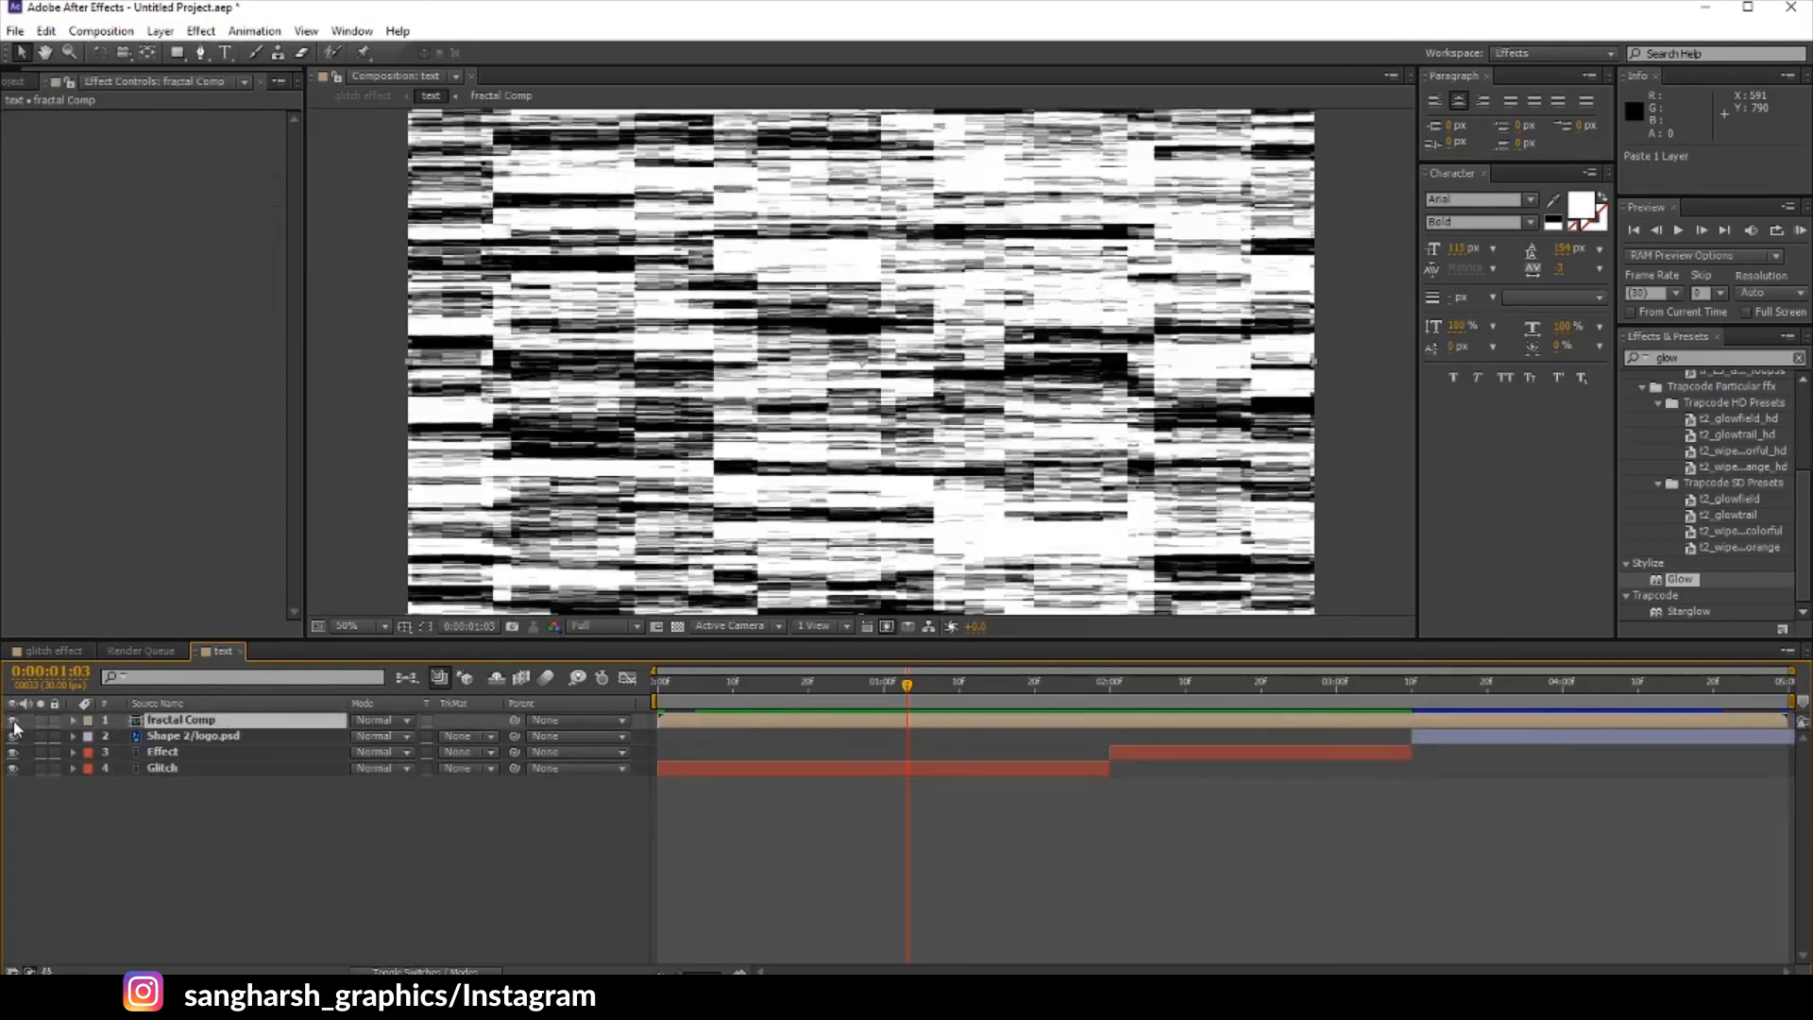
{"action": "left_click", "coordinate": [427, 720]}
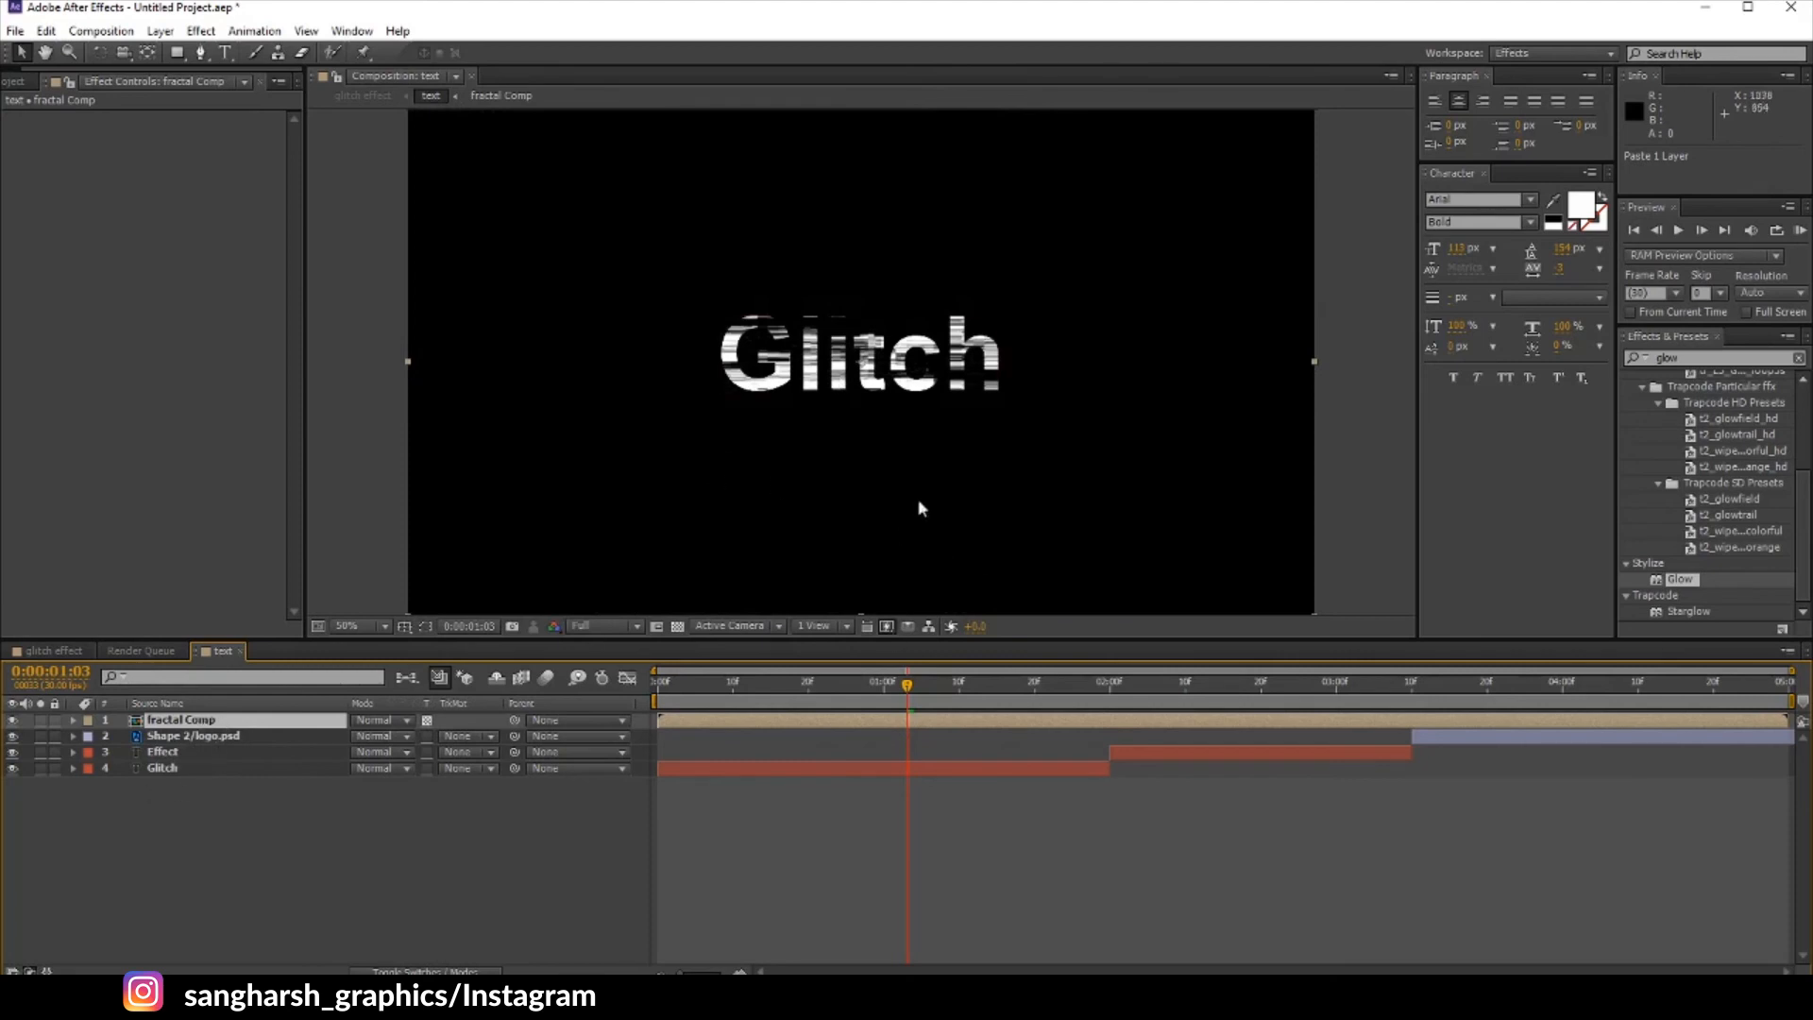
{"action": "left_click_drag", "start_coordinate": [691, 682], "coordinate": [839, 682]}
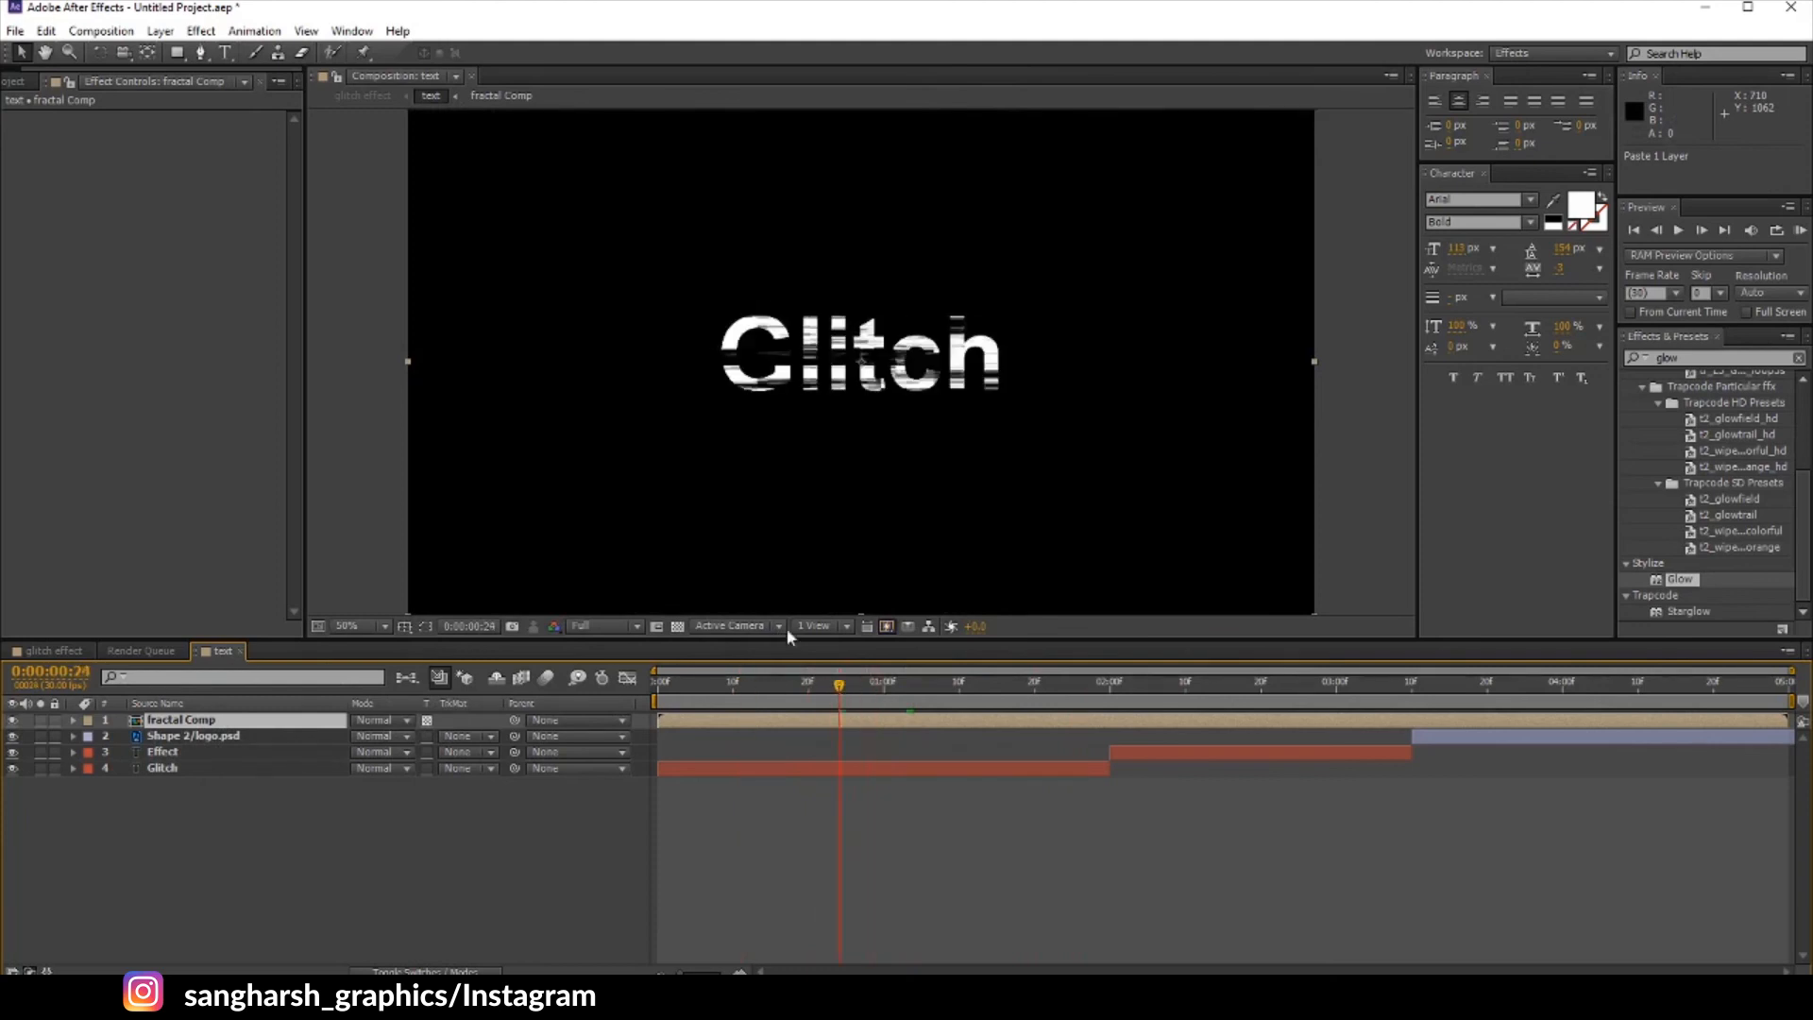
{"action": "left_click", "coordinate": [676, 626]}
{"action": "left_click", "coordinate": [726, 701]}
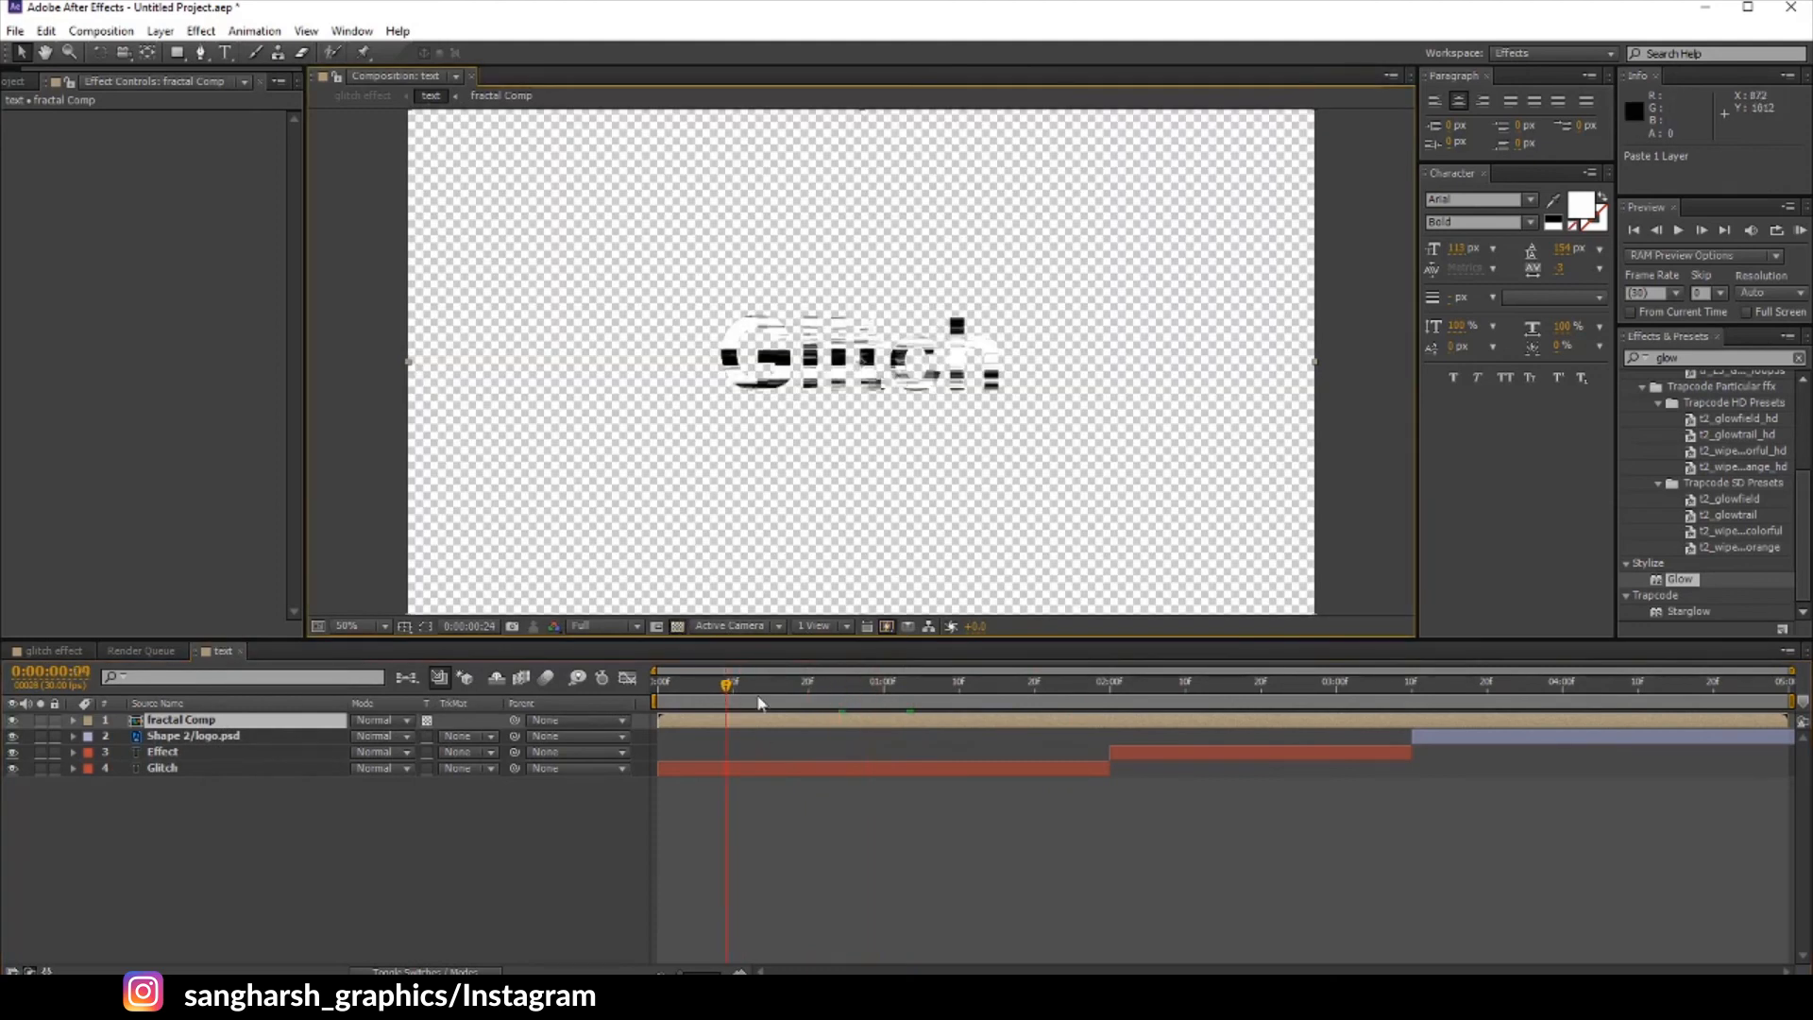
{"action": "left_click", "coordinate": [800, 700]}
{"action": "left_click", "coordinate": [677, 626]}
Step: Set the pasted fractal Comp layer's opacity to 50%
{"action": "key", "text": "t"}
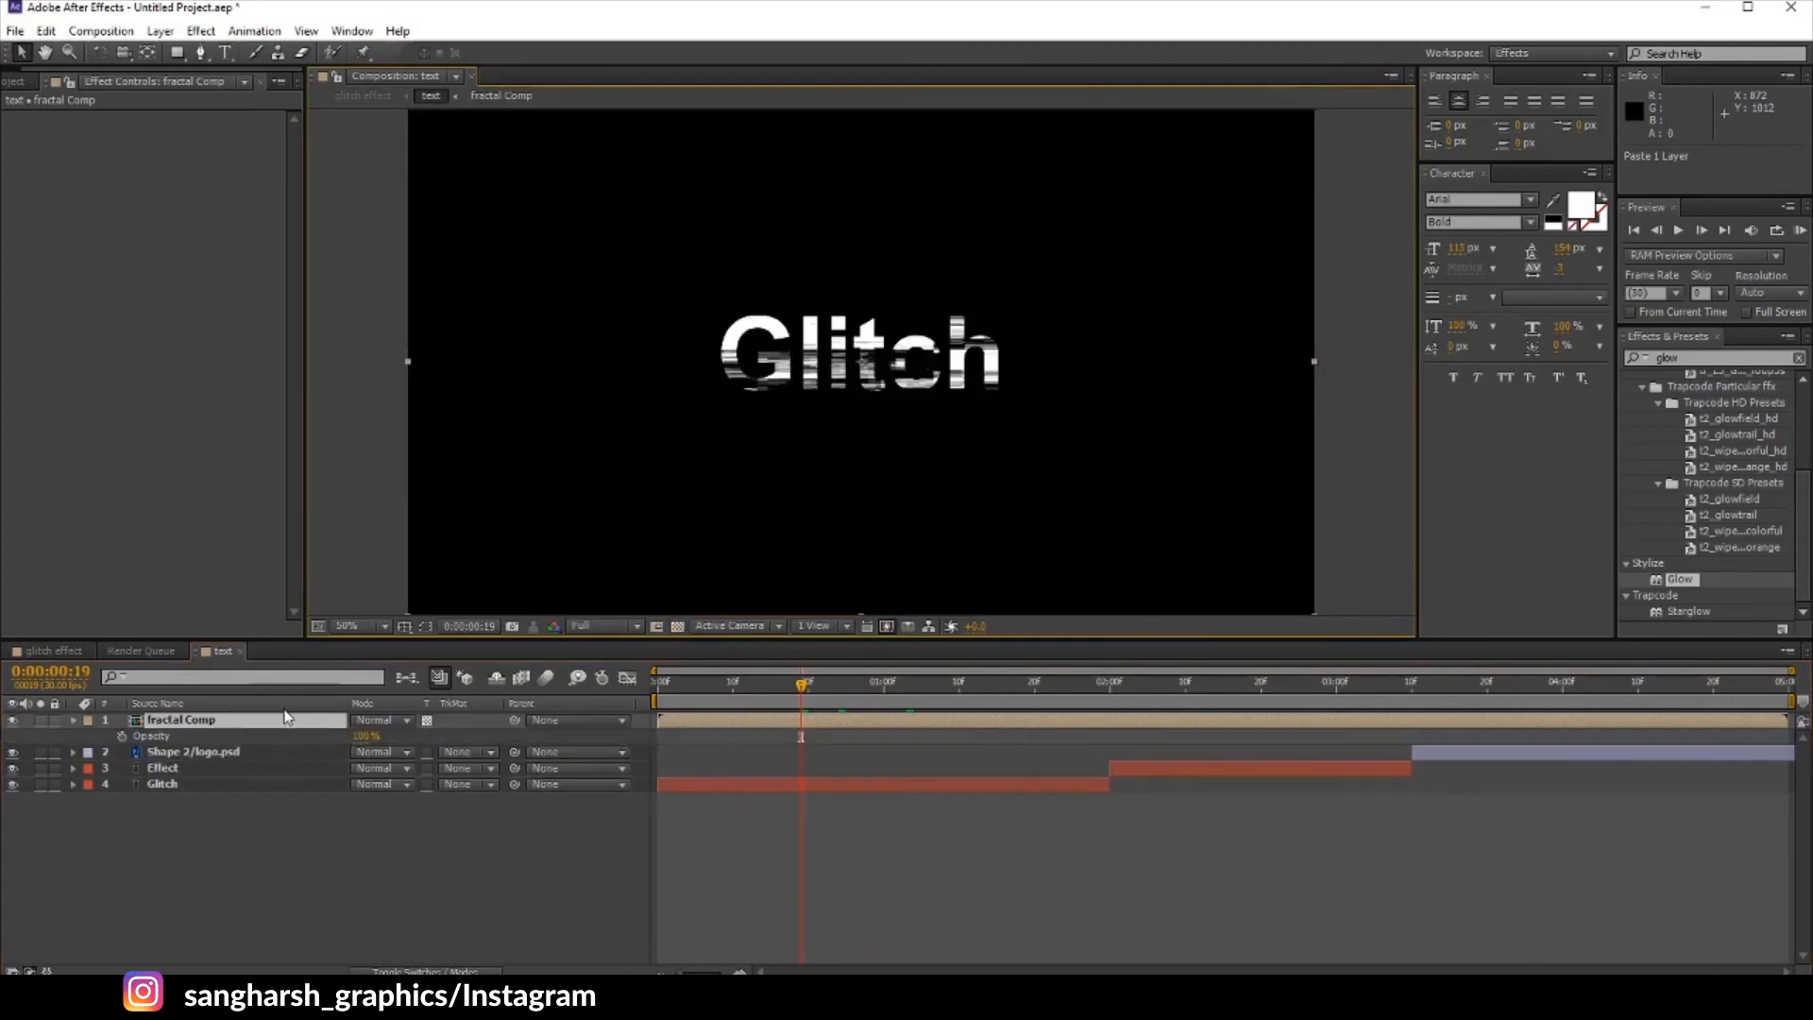
{"action": "left_click", "coordinate": [369, 737]}
{"action": "type", "text": "50"}
{"action": "key", "text": "Return"}
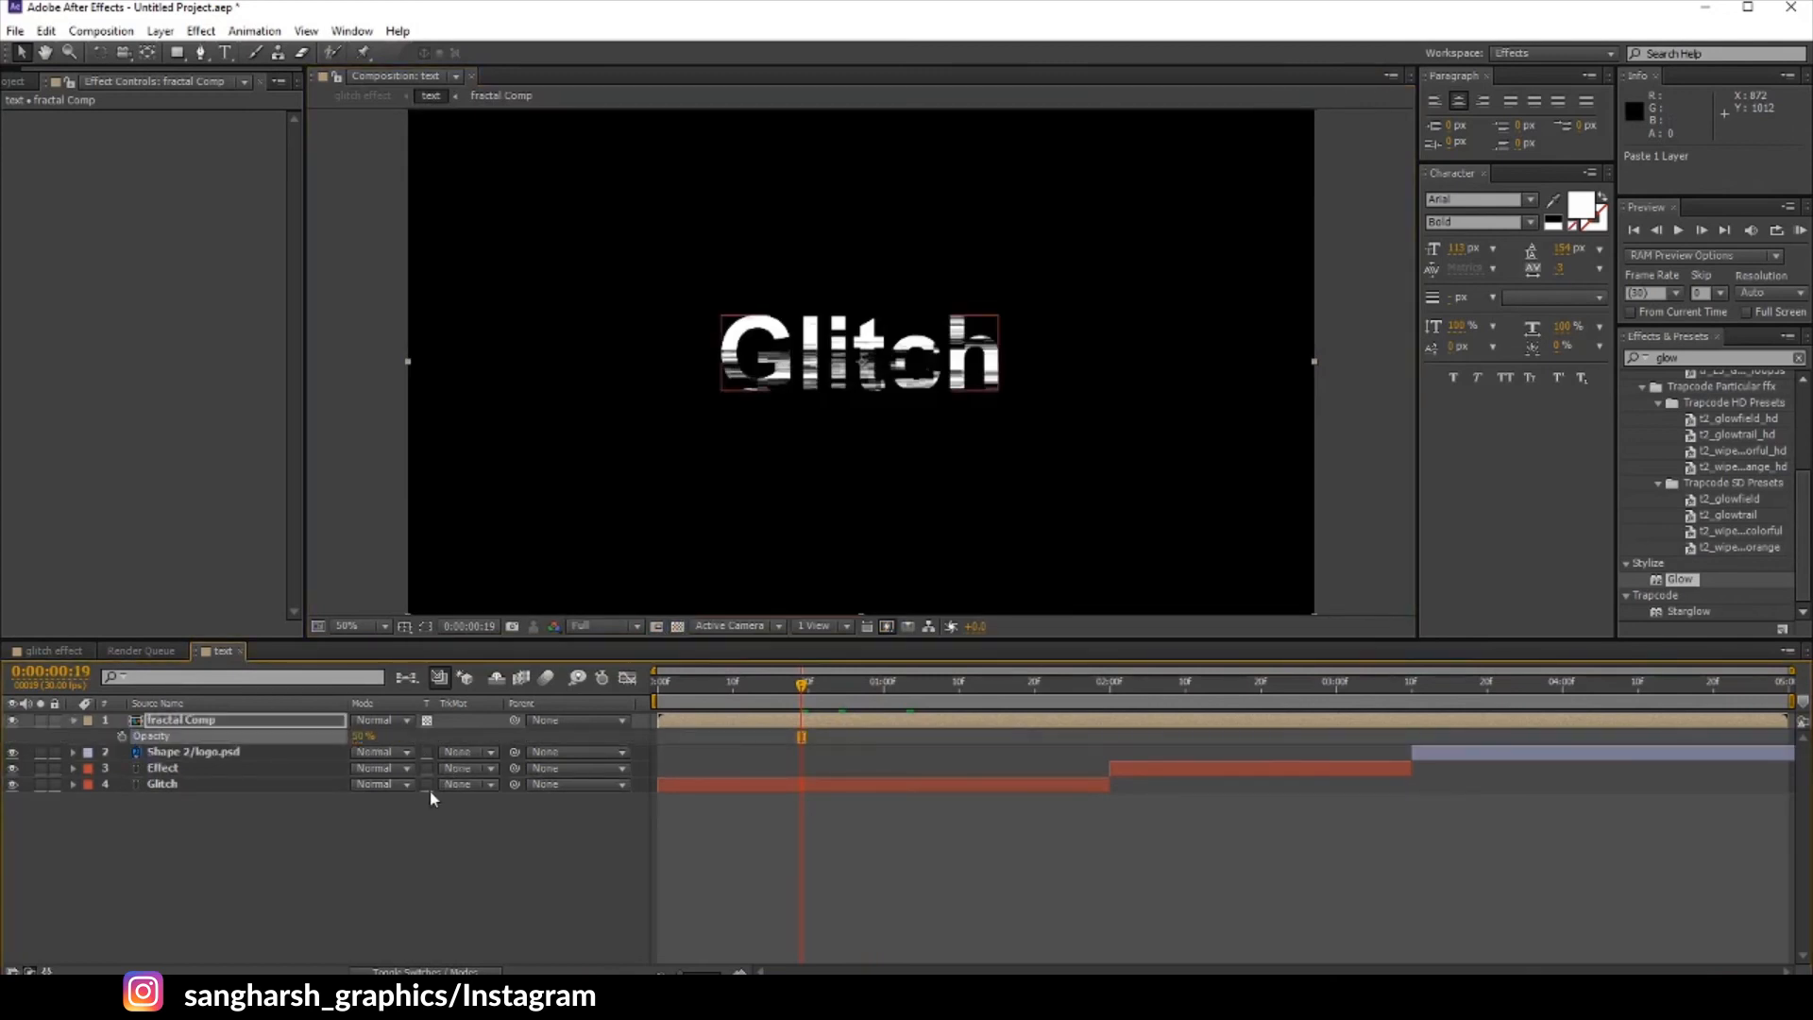
Step: Return to the glitch effect composition, change its preview resolution to the automatic setting and show the frame at 50%
{"action": "left_click", "coordinate": [56, 650]}
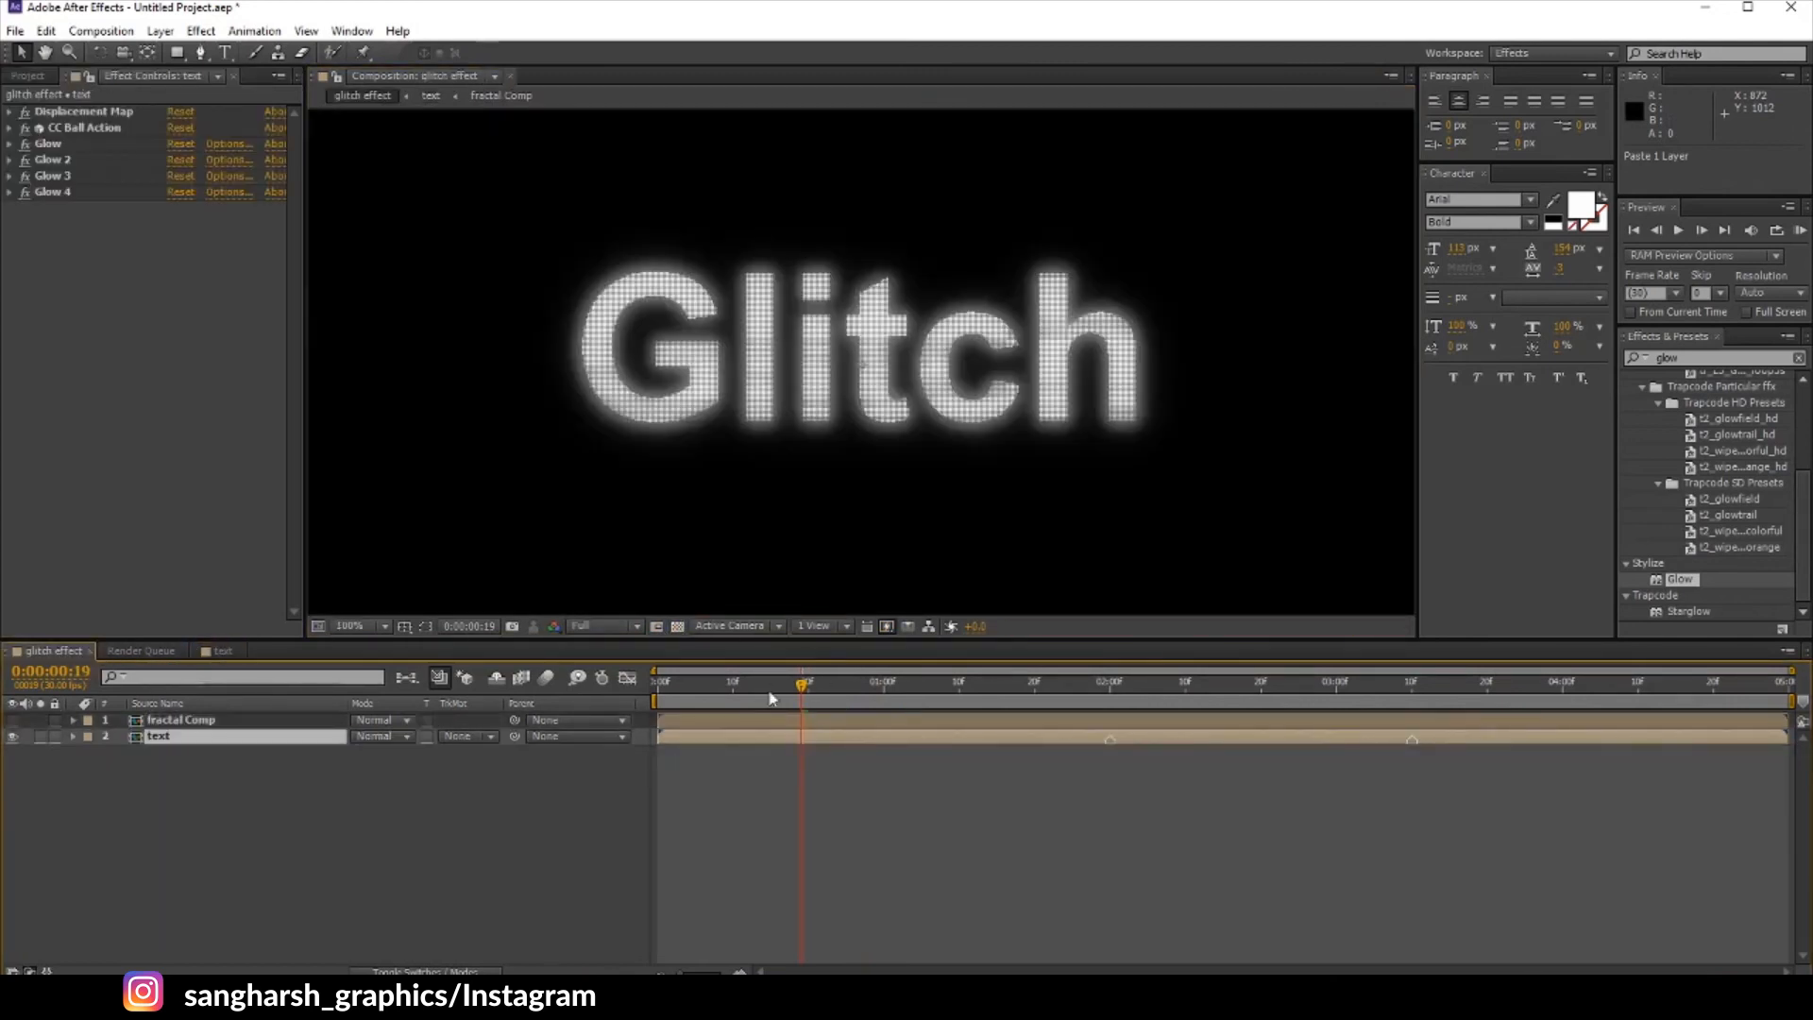
{"action": "left_click", "coordinate": [823, 701]}
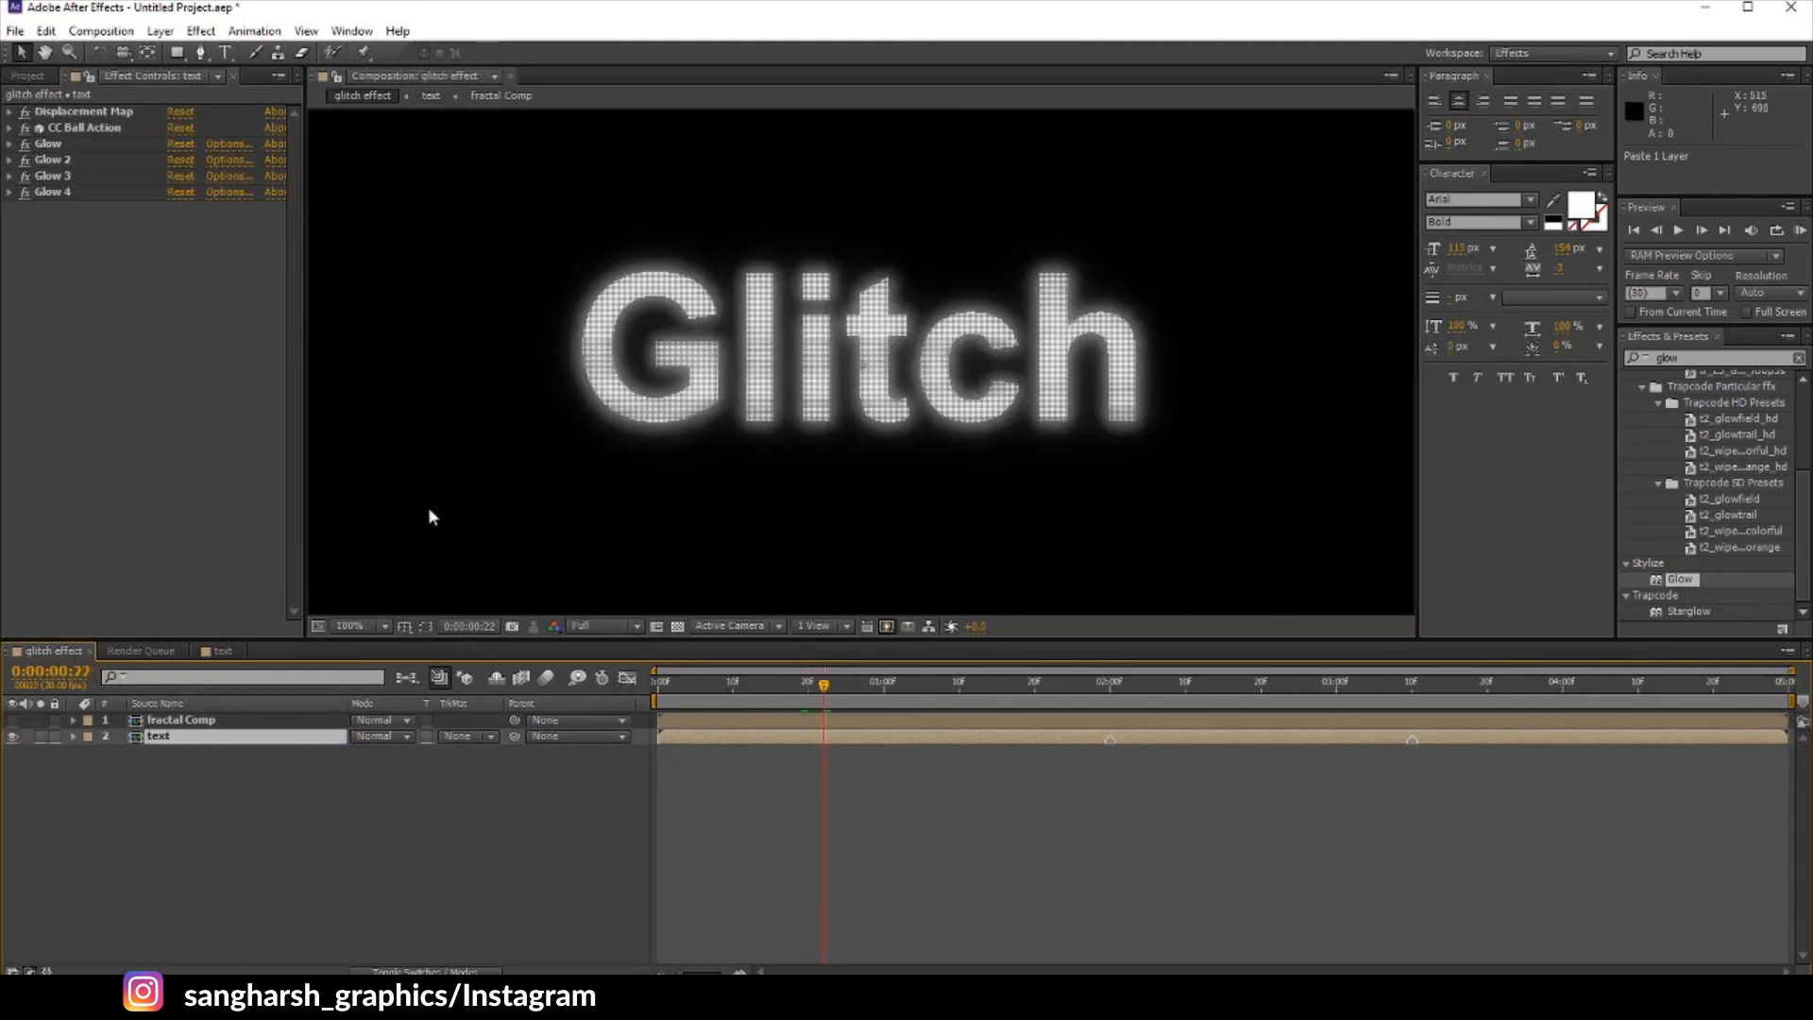
{"action": "left_click", "coordinate": [589, 630]}
{"action": "left_click", "coordinate": [609, 643]}
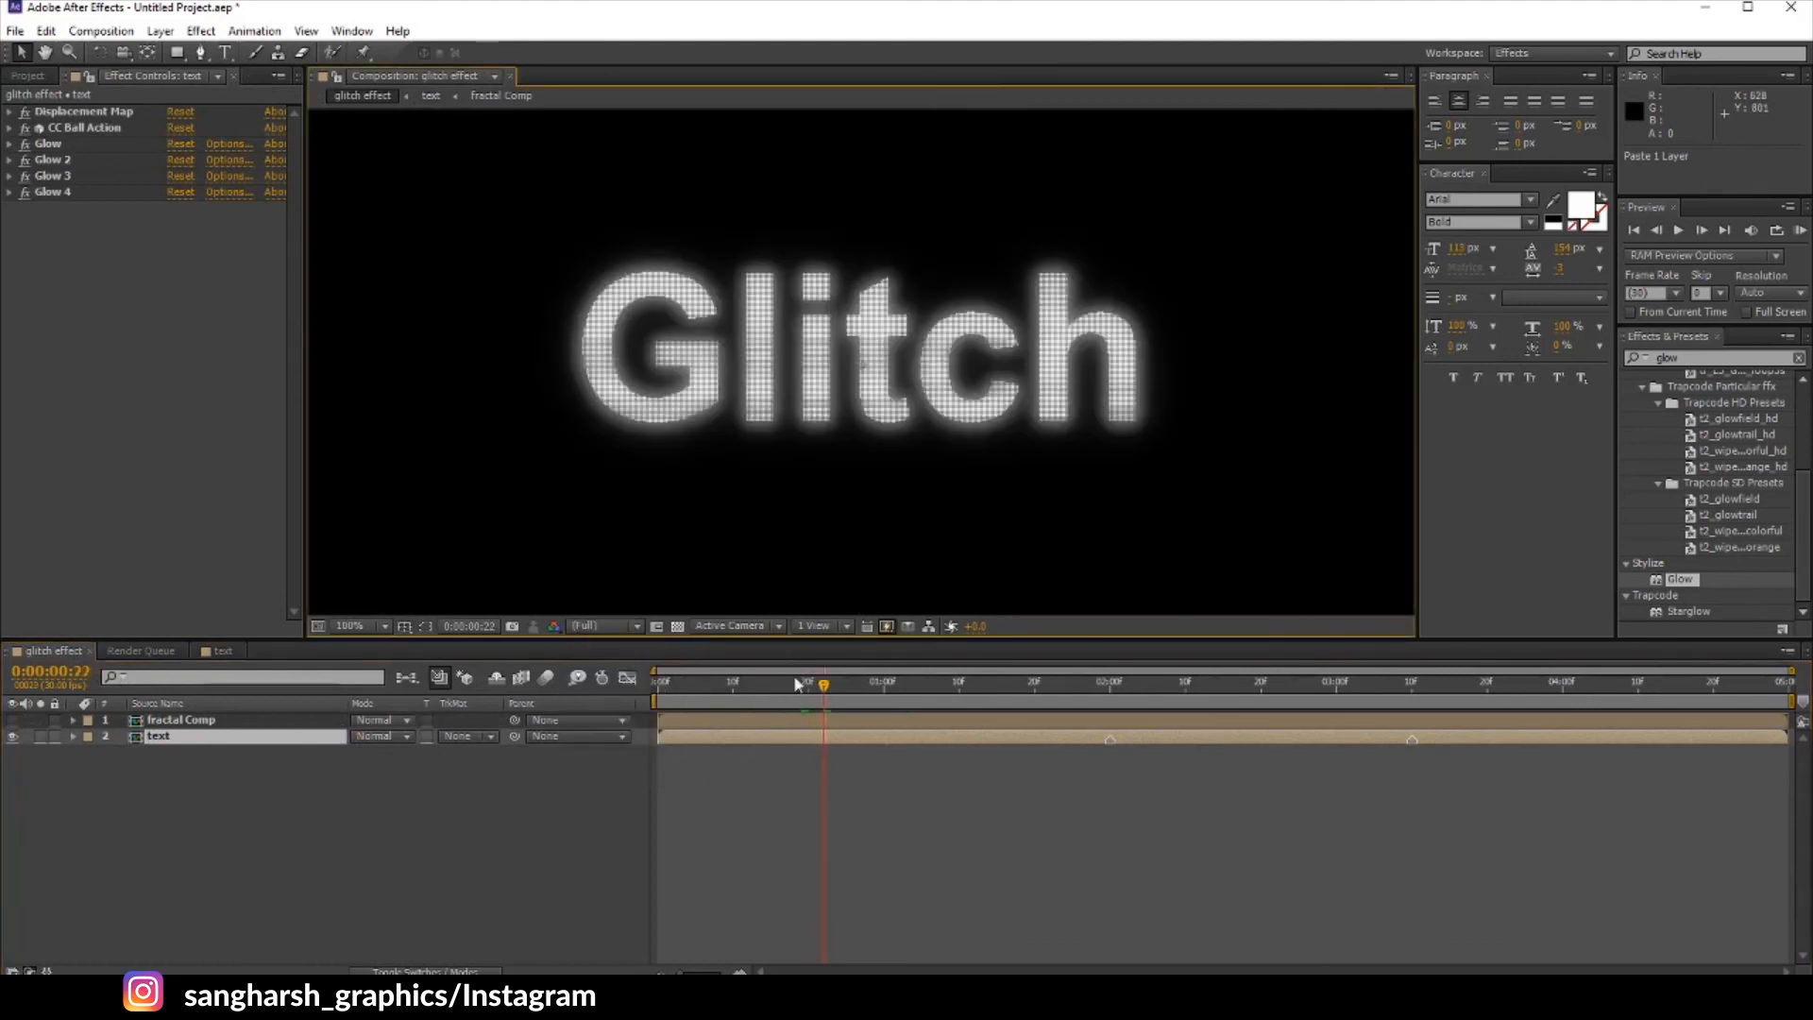
{"action": "left_click", "coordinate": [612, 628]}
{"action": "left_click", "coordinate": [728, 536]}
{"action": "scroll", "coordinate": [784, 518], "scroll_direction": "down", "scroll_amount": 1}
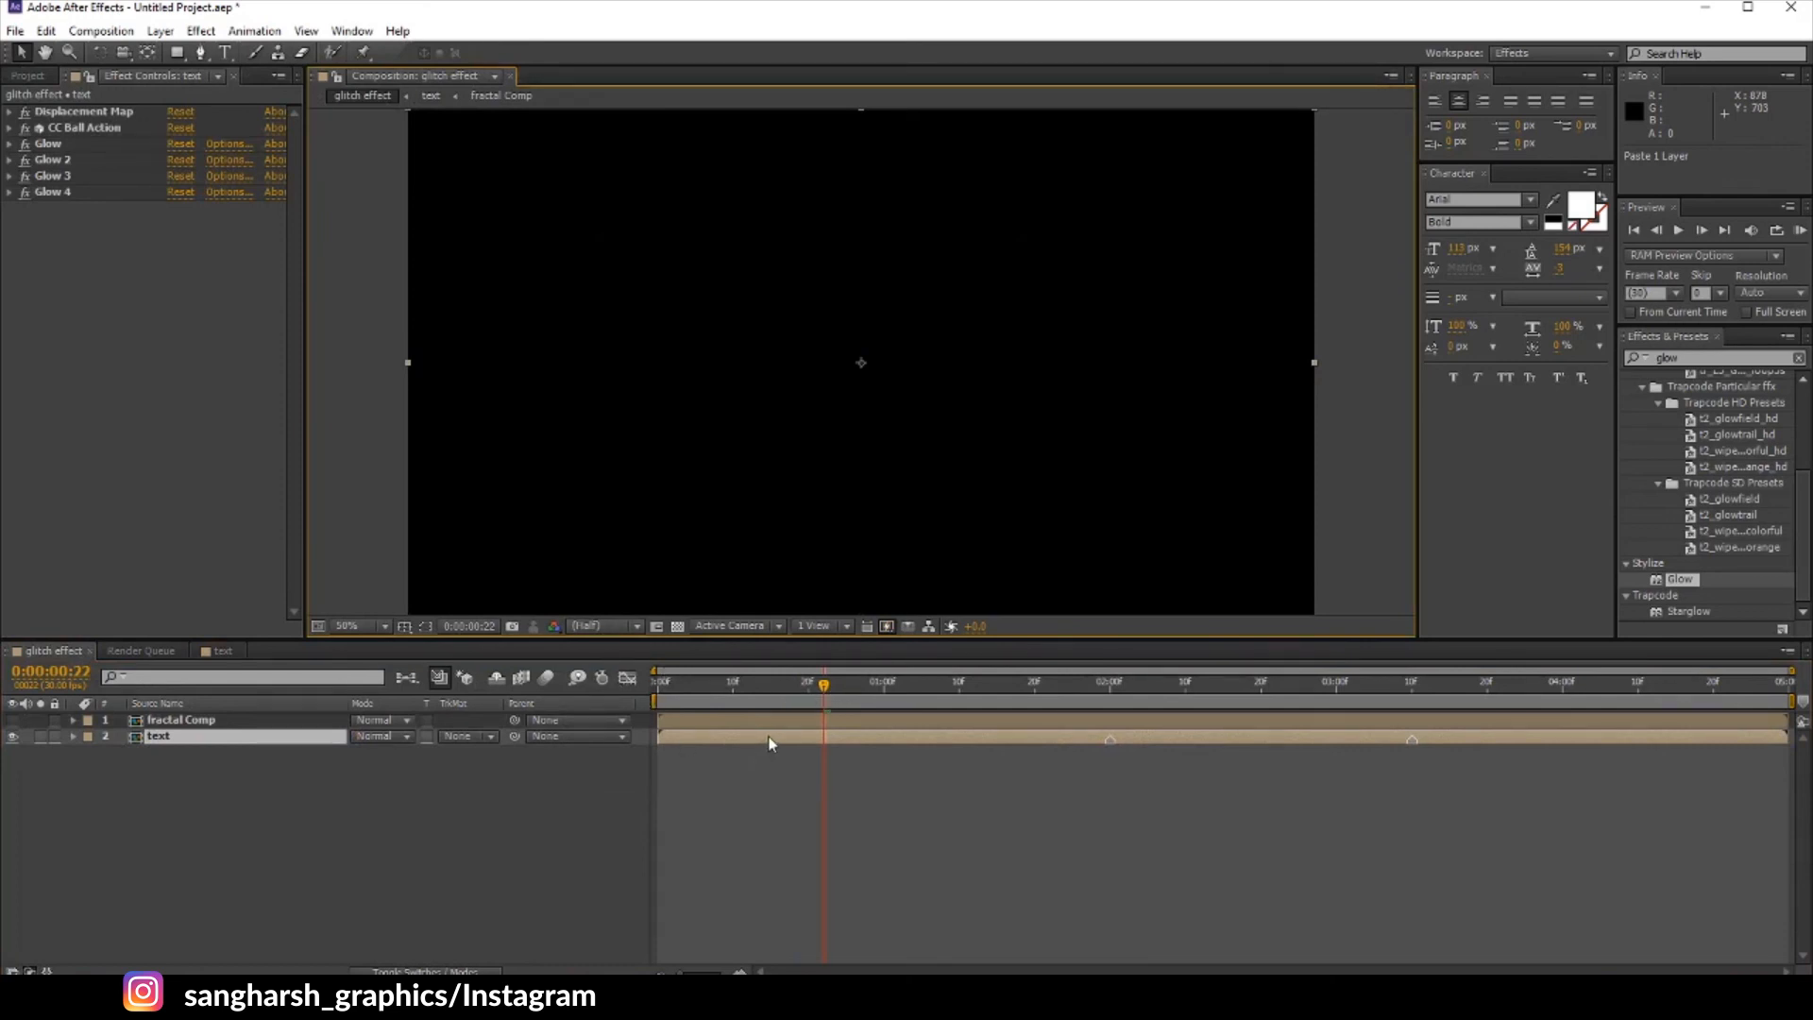
Step: Reveal the text layer's keyframed properties, set the preview resolution to Full and check the glitch at several times
{"action": "key", "text": "u"}
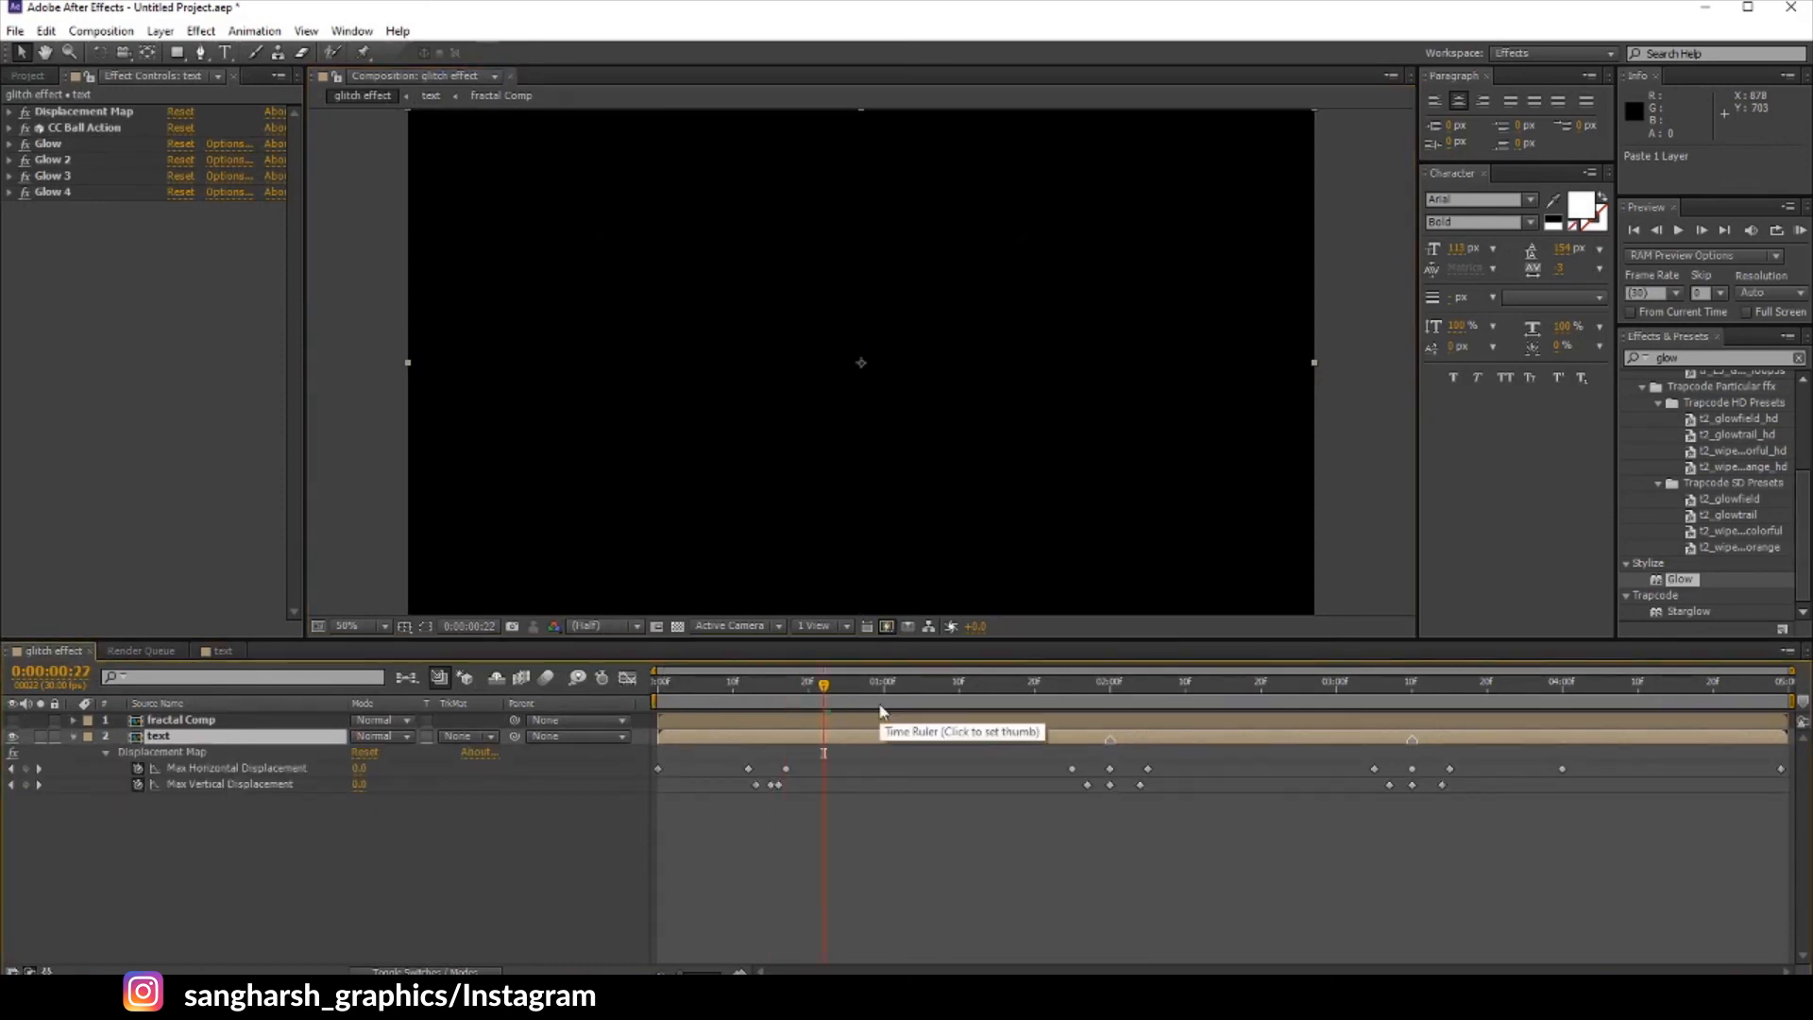
{"action": "double_click", "coordinate": [856, 736]}
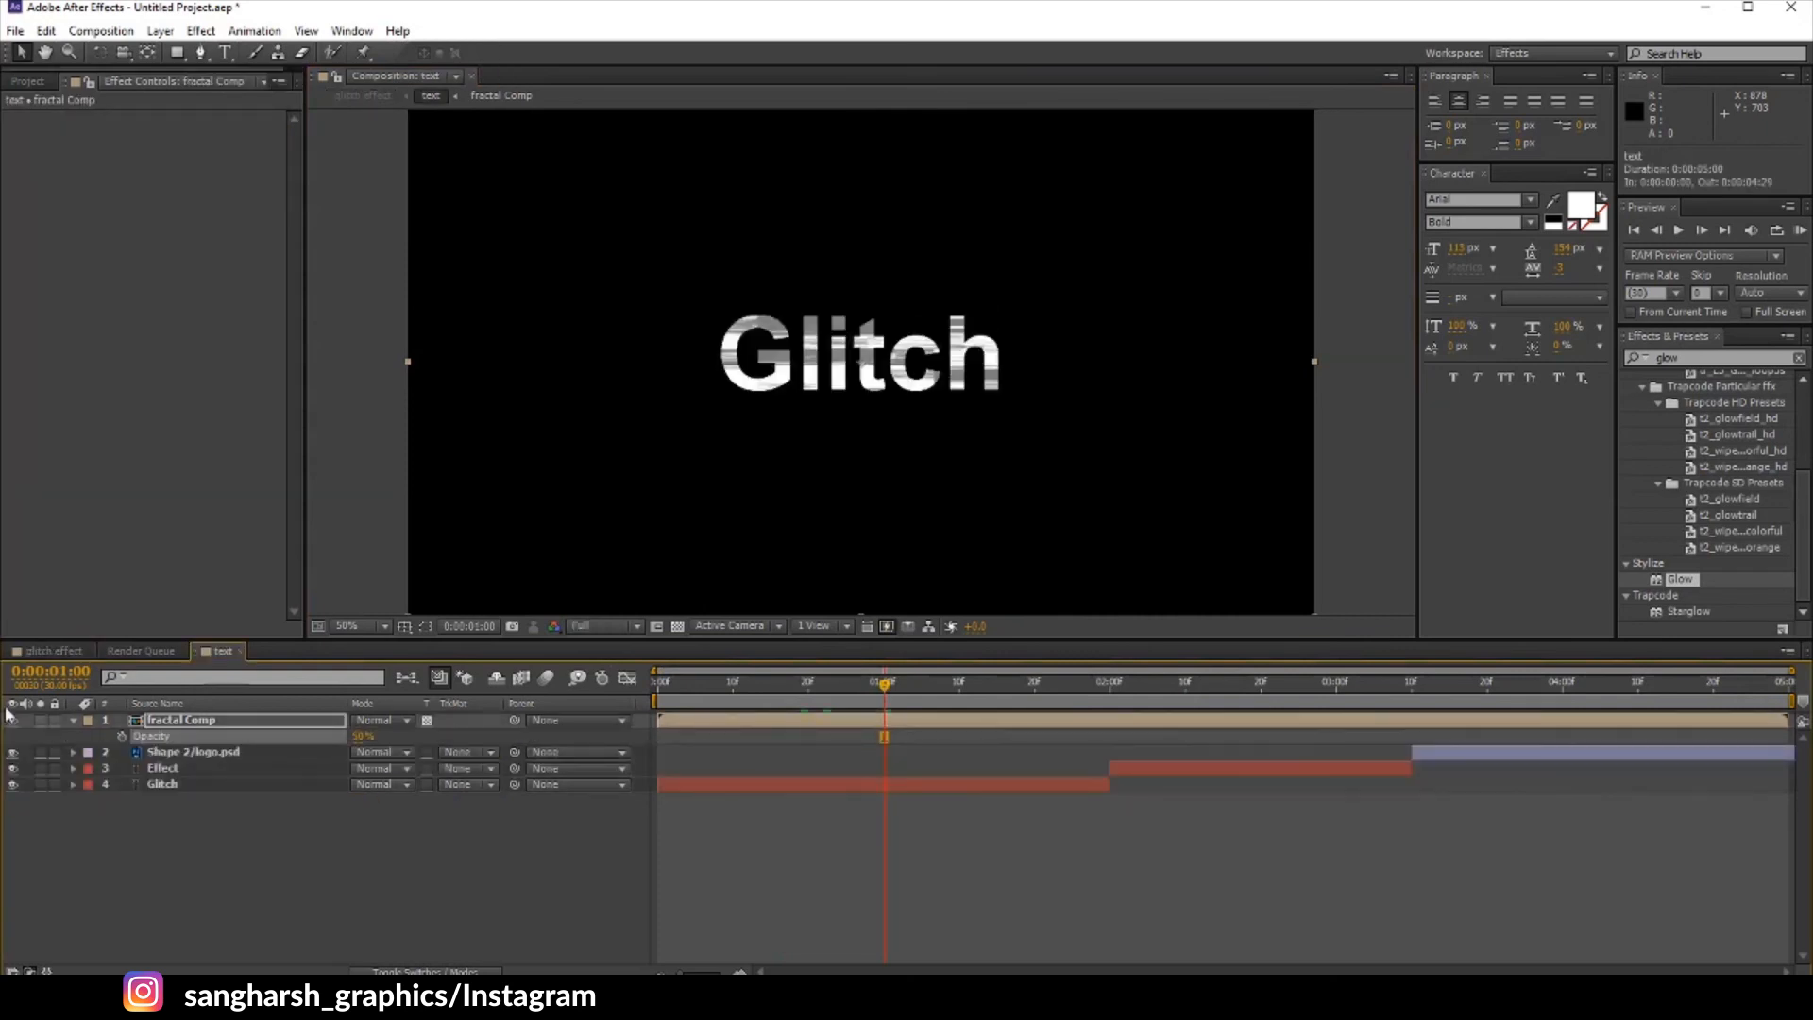
{"action": "left_click", "coordinate": [75, 655]}
{"action": "left_click", "coordinate": [772, 684]}
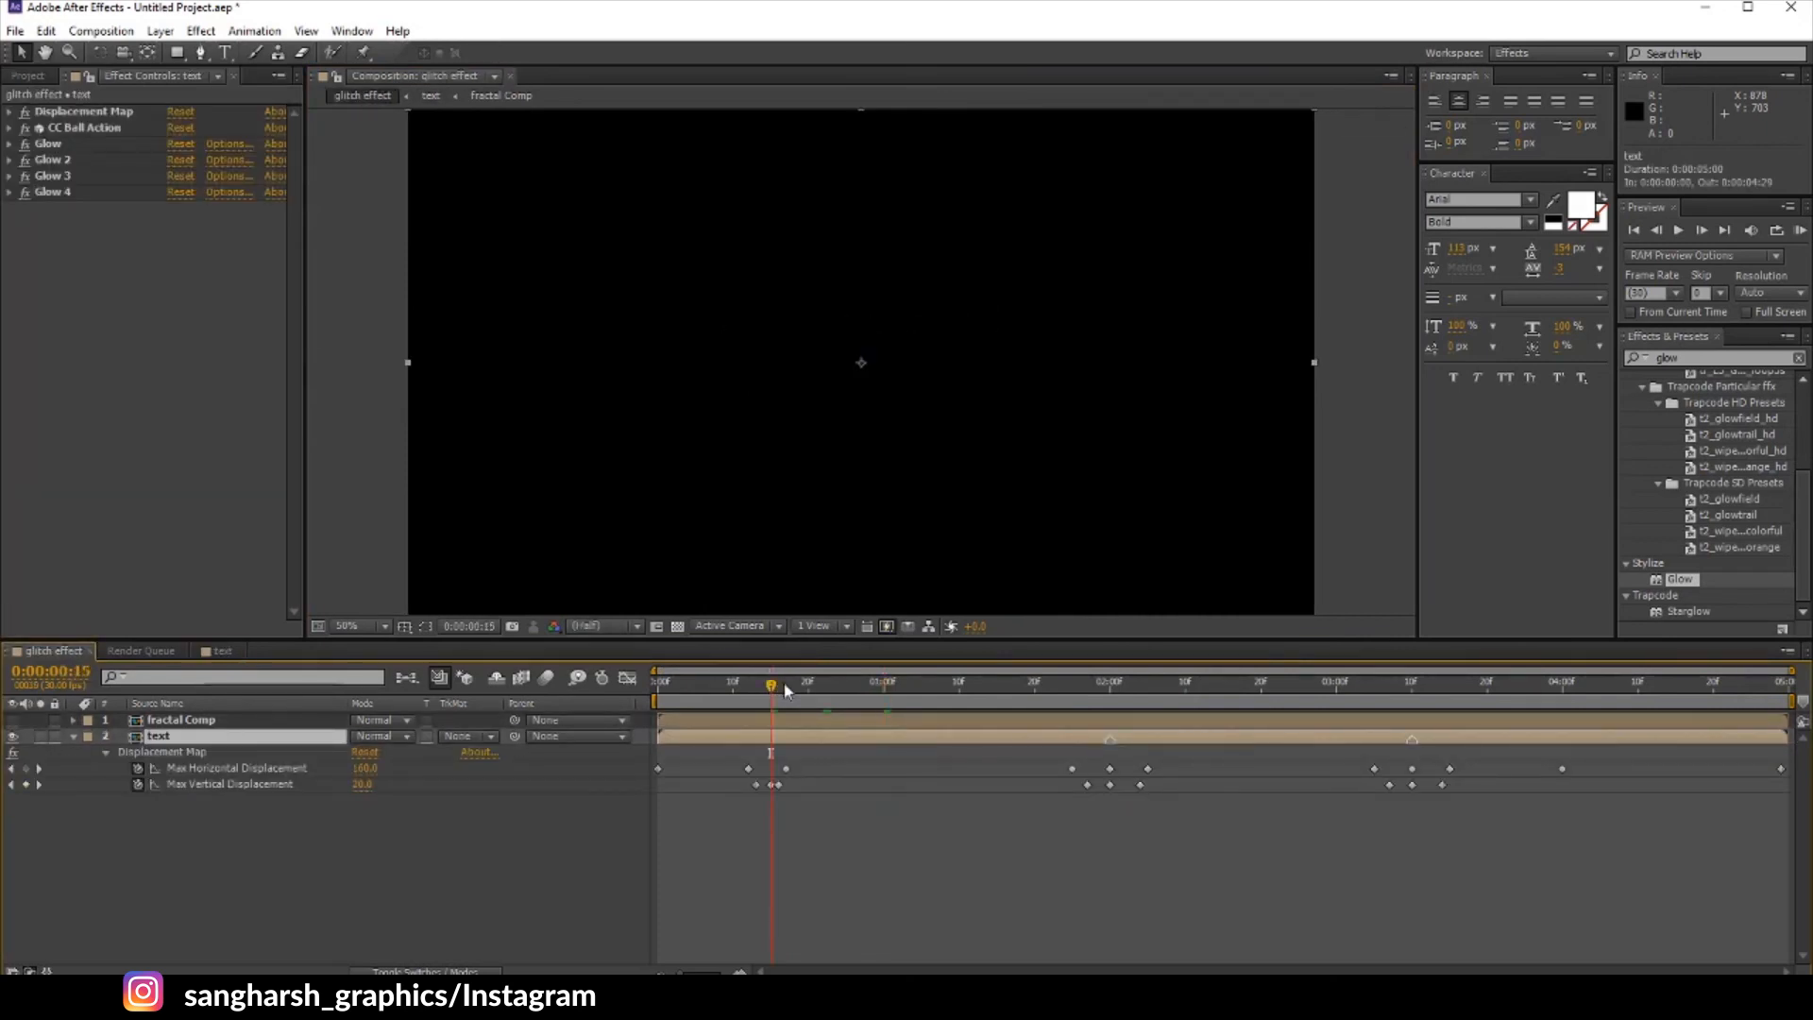
{"action": "left_click_drag", "start_coordinate": [784, 690], "coordinate": [817, 695]}
{"action": "left_click", "coordinate": [780, 696]}
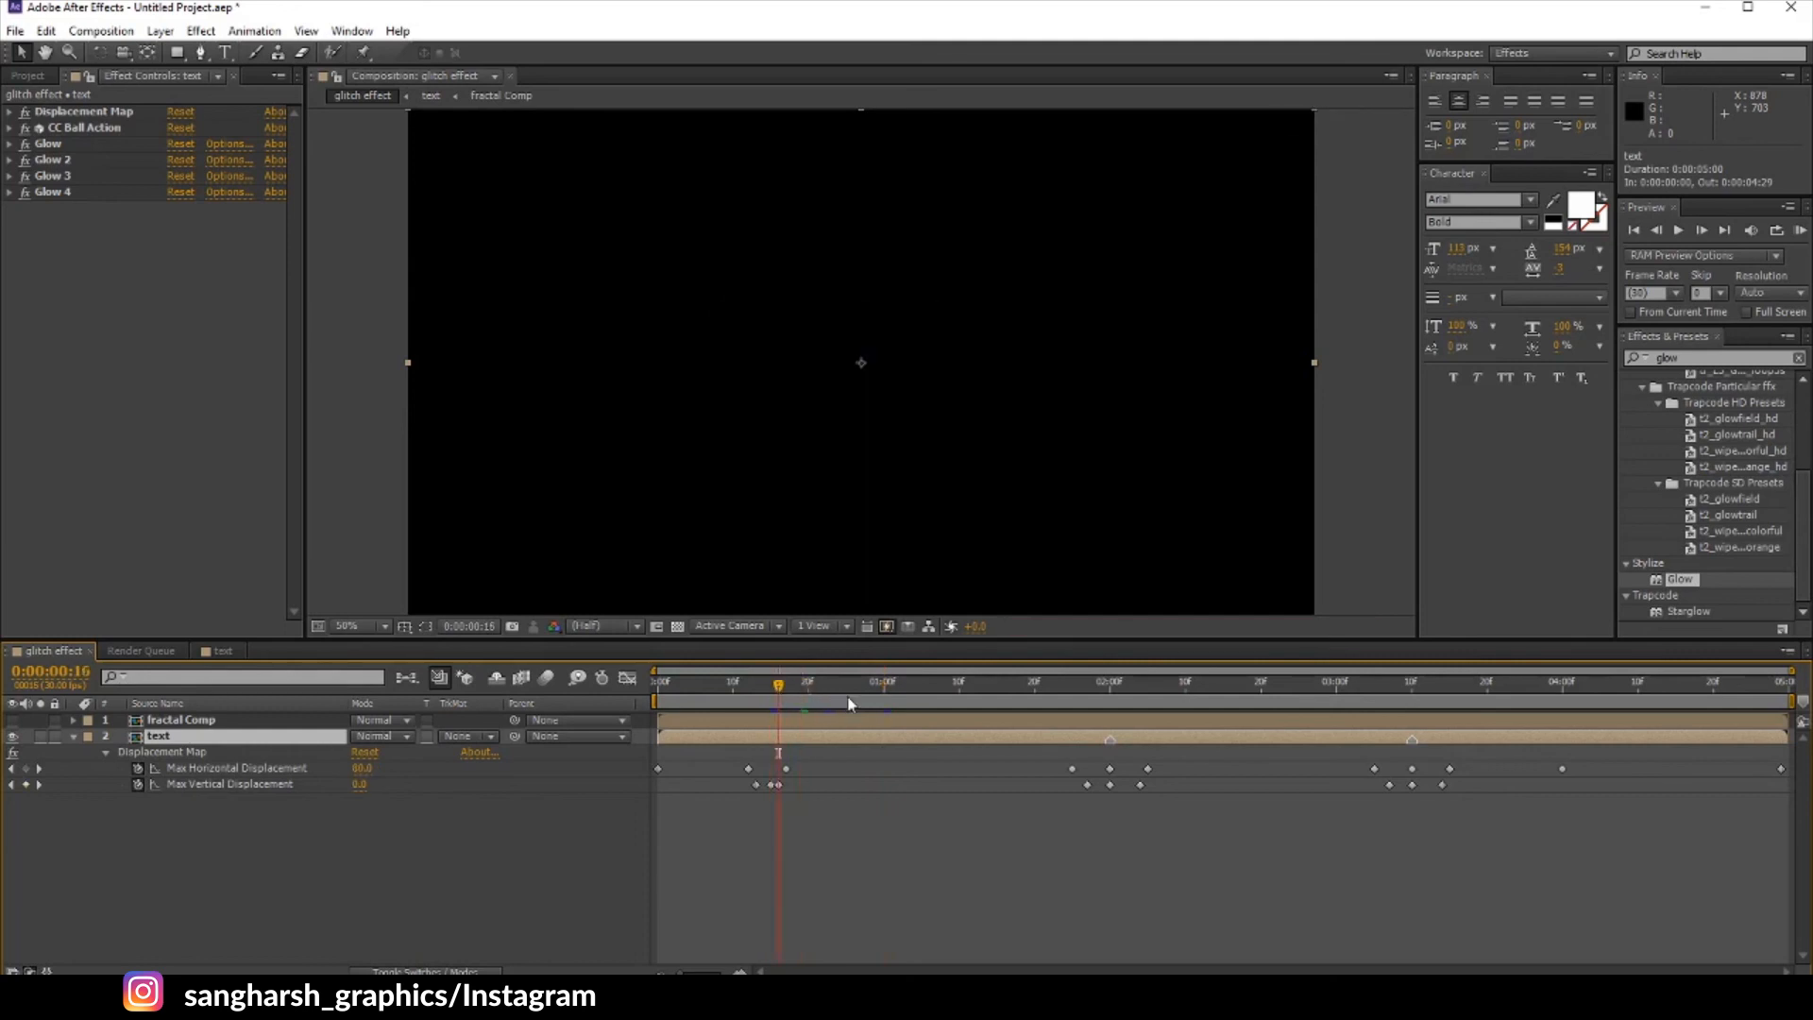
{"action": "left_click", "coordinate": [618, 628]}
{"action": "left_click", "coordinate": [595, 648]}
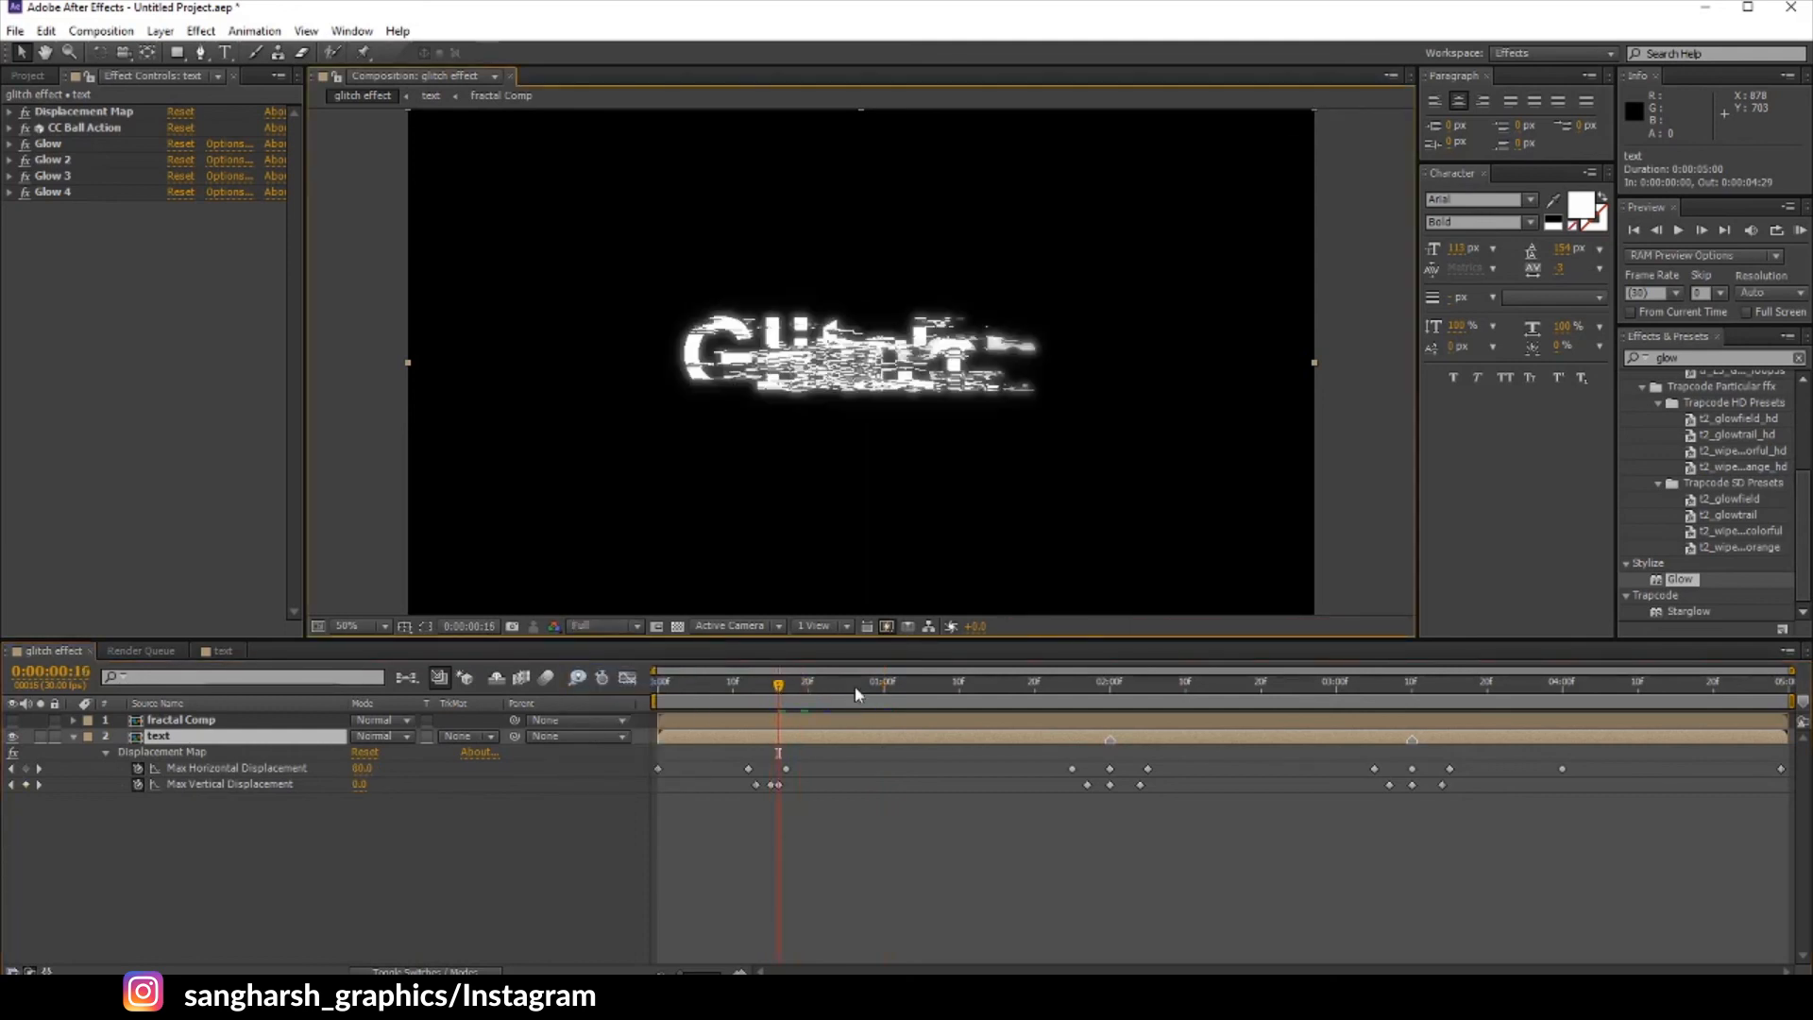
{"action": "left_click", "coordinate": [866, 686]}
{"action": "left_click", "coordinate": [951, 697]}
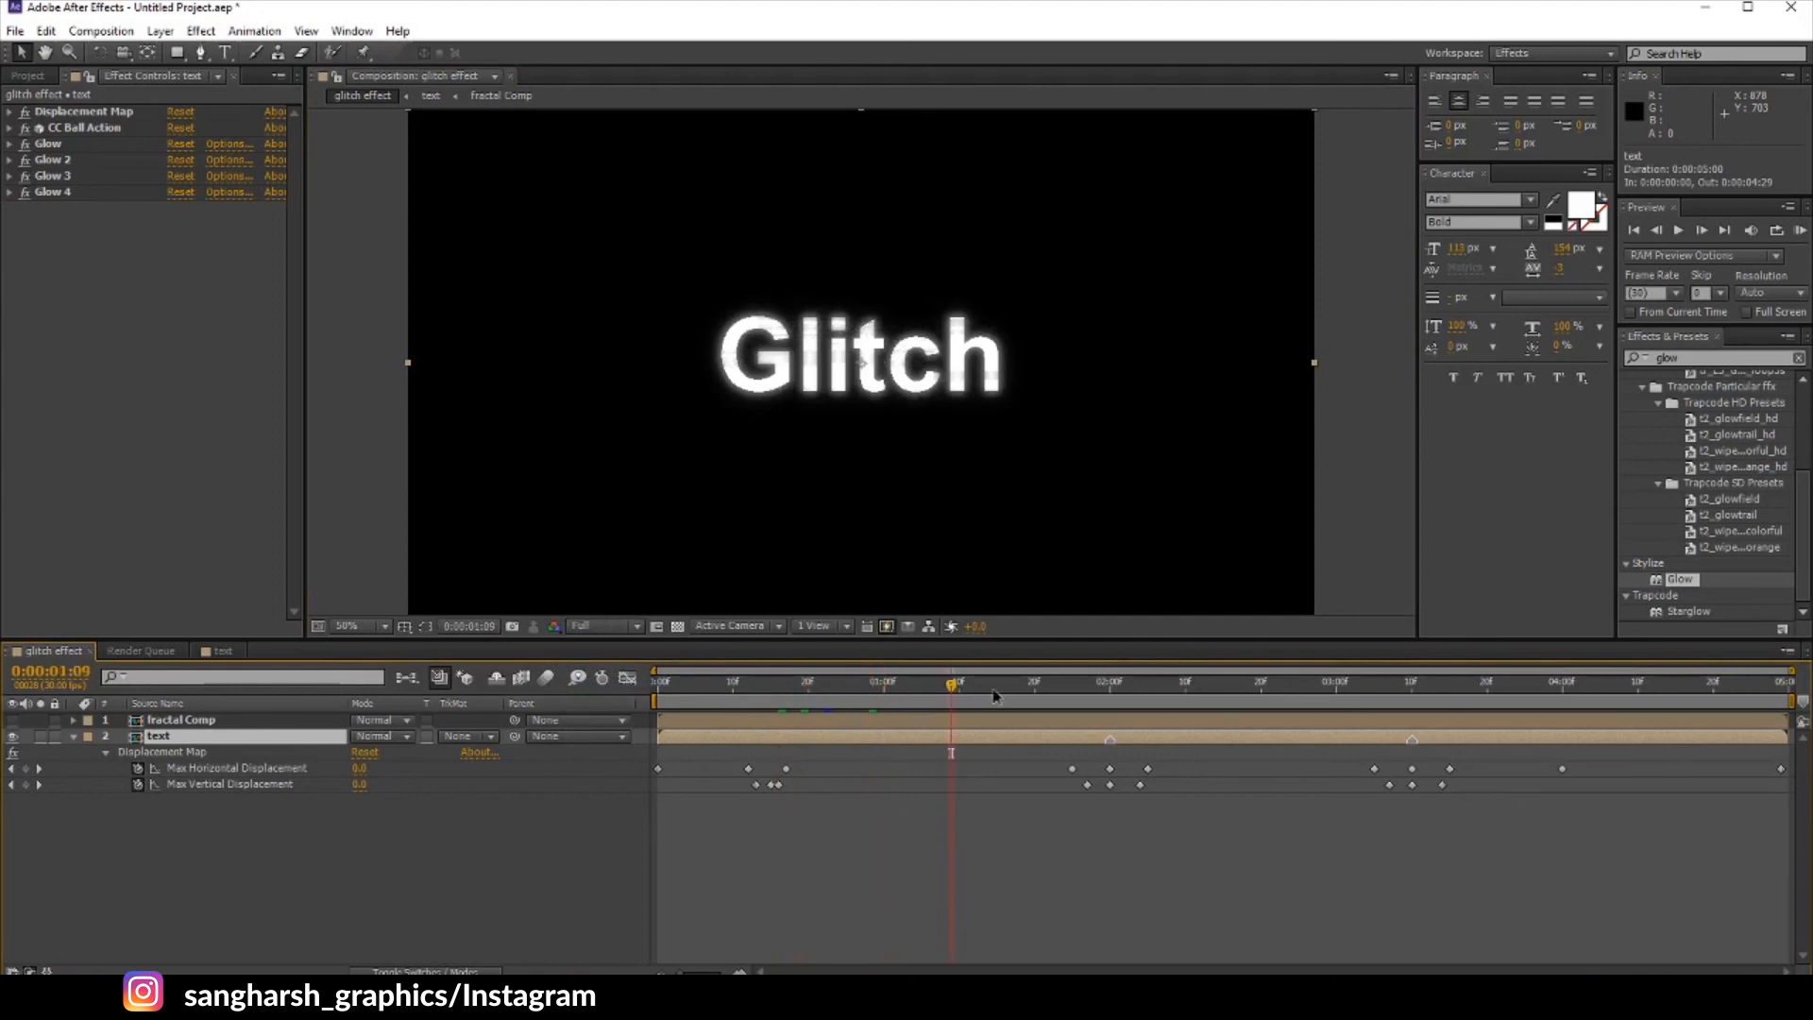
{"action": "left_click", "coordinate": [1027, 696]}
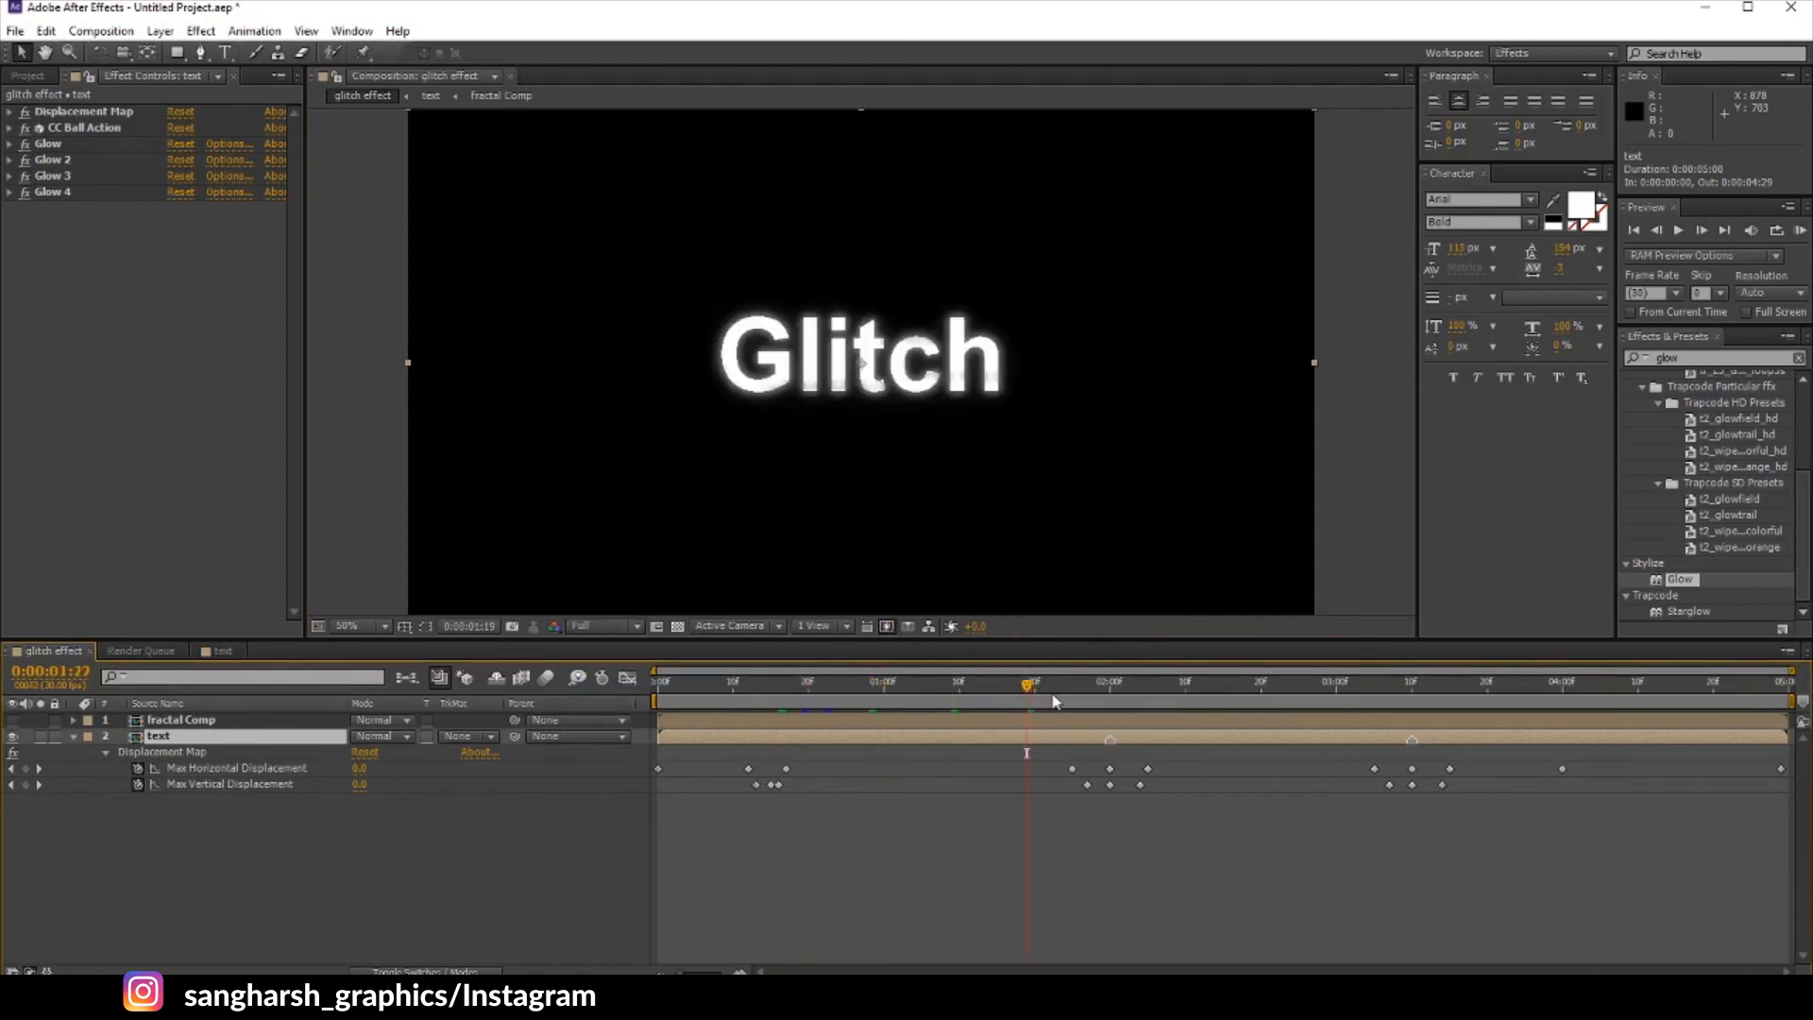
{"action": "left_click", "coordinate": [1050, 698]}
Step: Search the effects for "color" and select Colorama among the colour correction effects
{"action": "left_click_drag", "start_coordinate": [1686, 358], "coordinate": [1248, 362]}
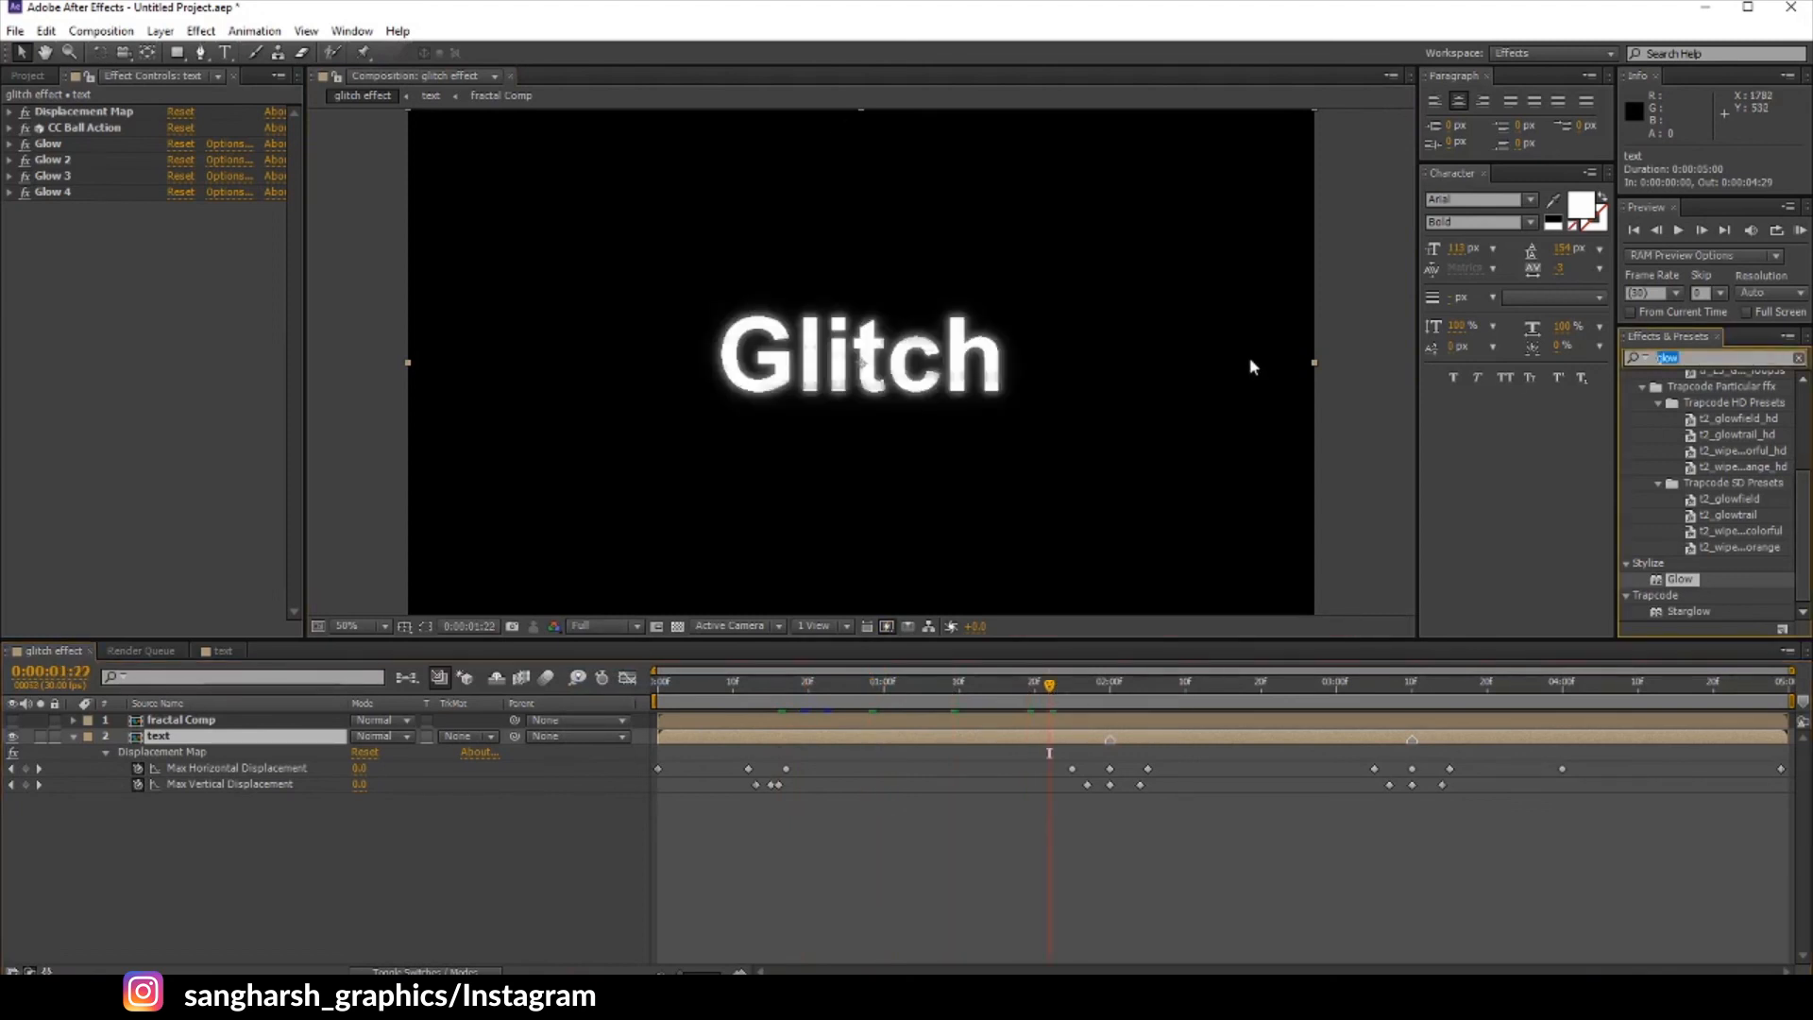
{"action": "type", "text": "colo"}
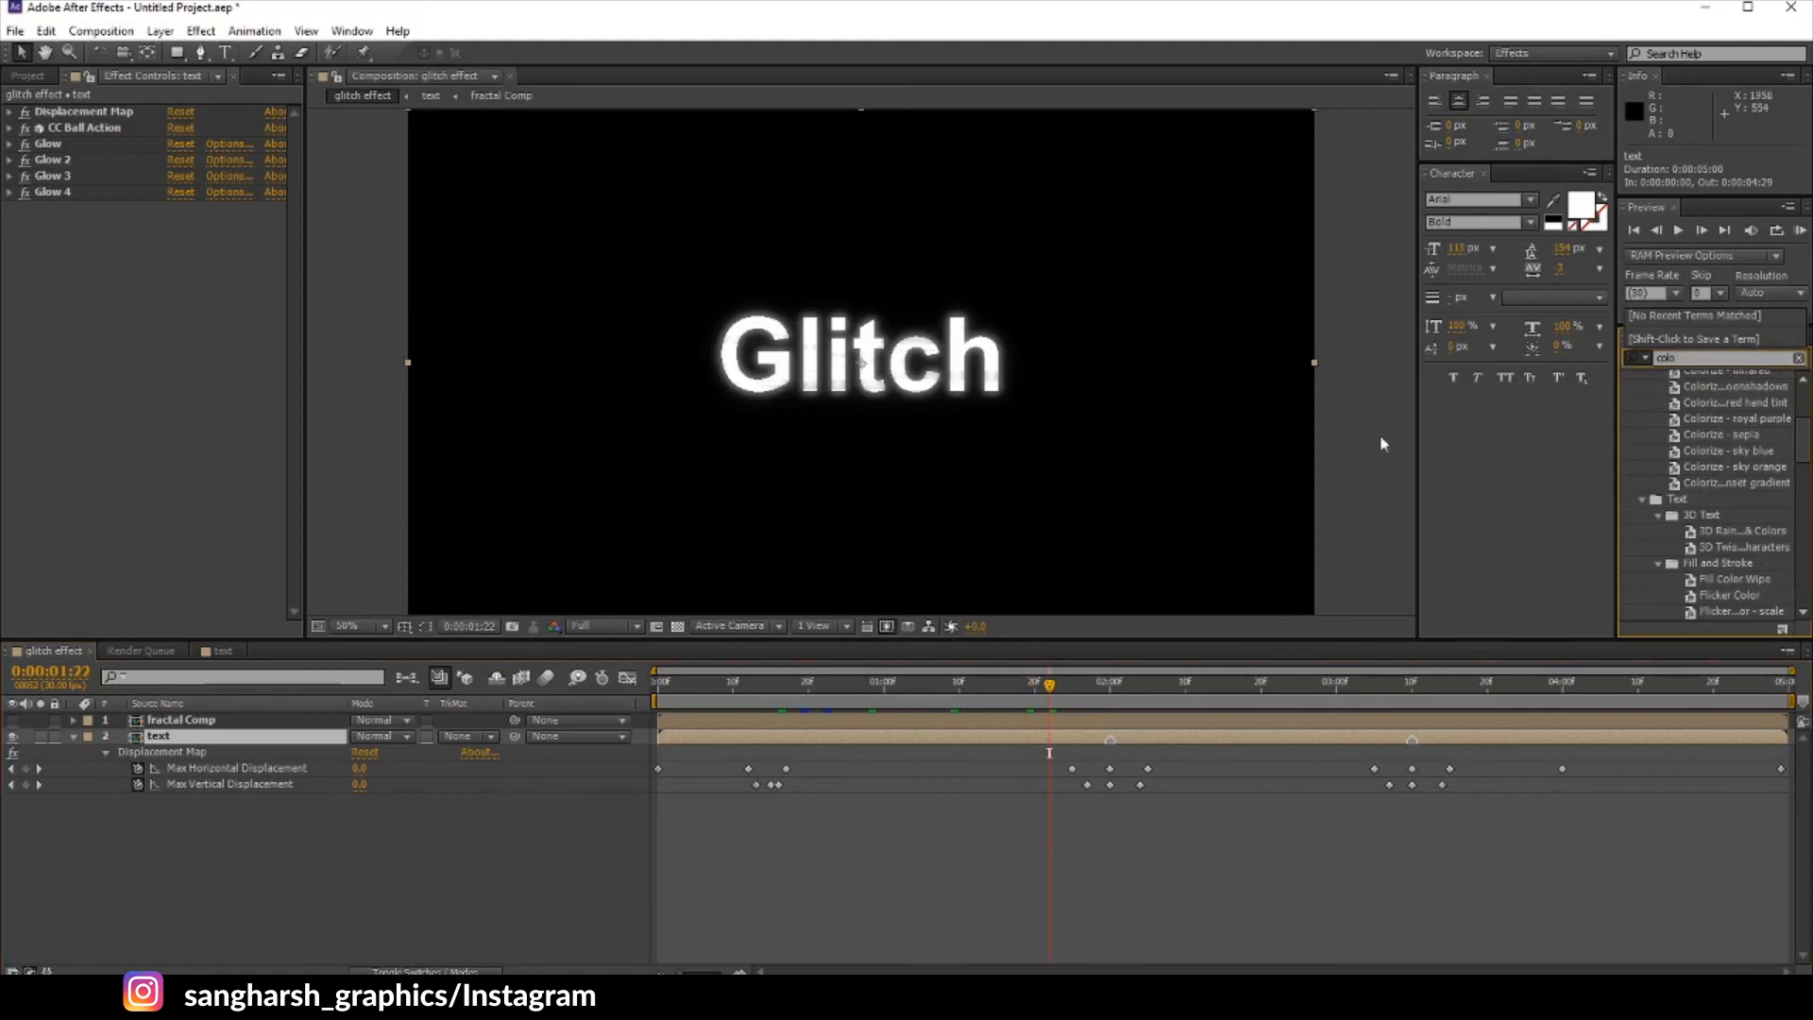
{"action": "type", "text": "r"}
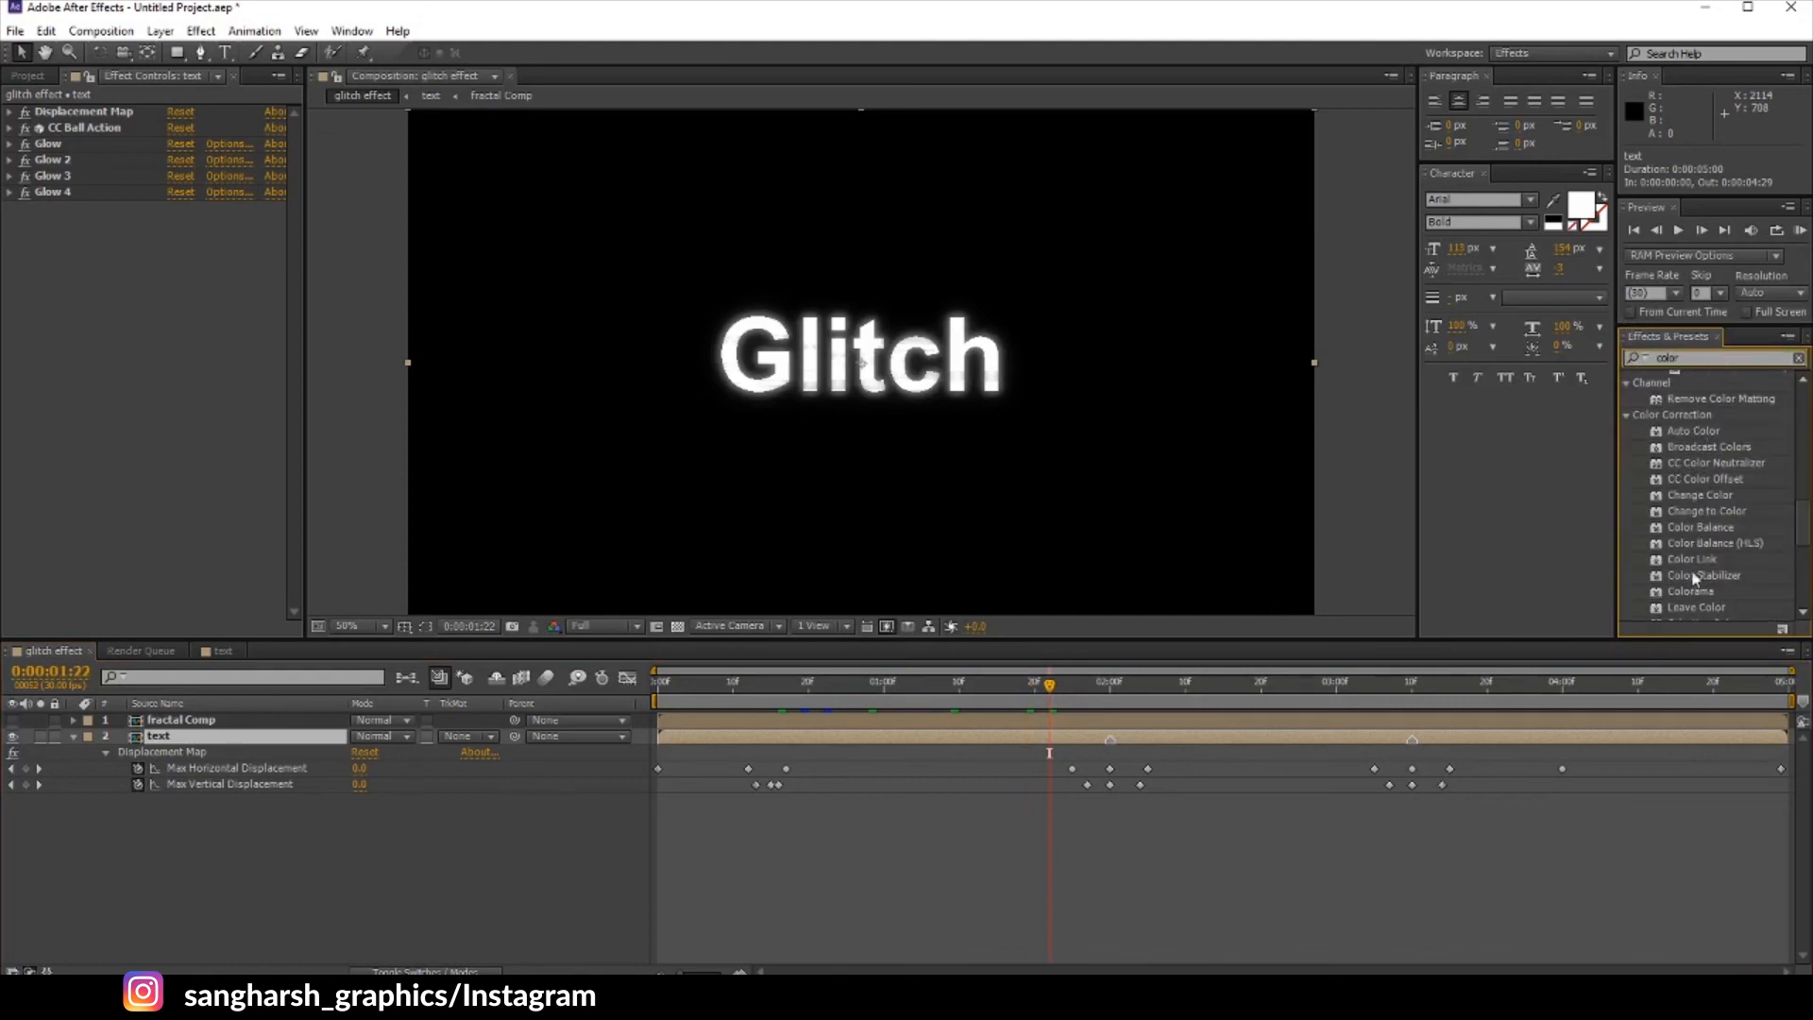
{"action": "left_click", "coordinate": [1689, 593]}
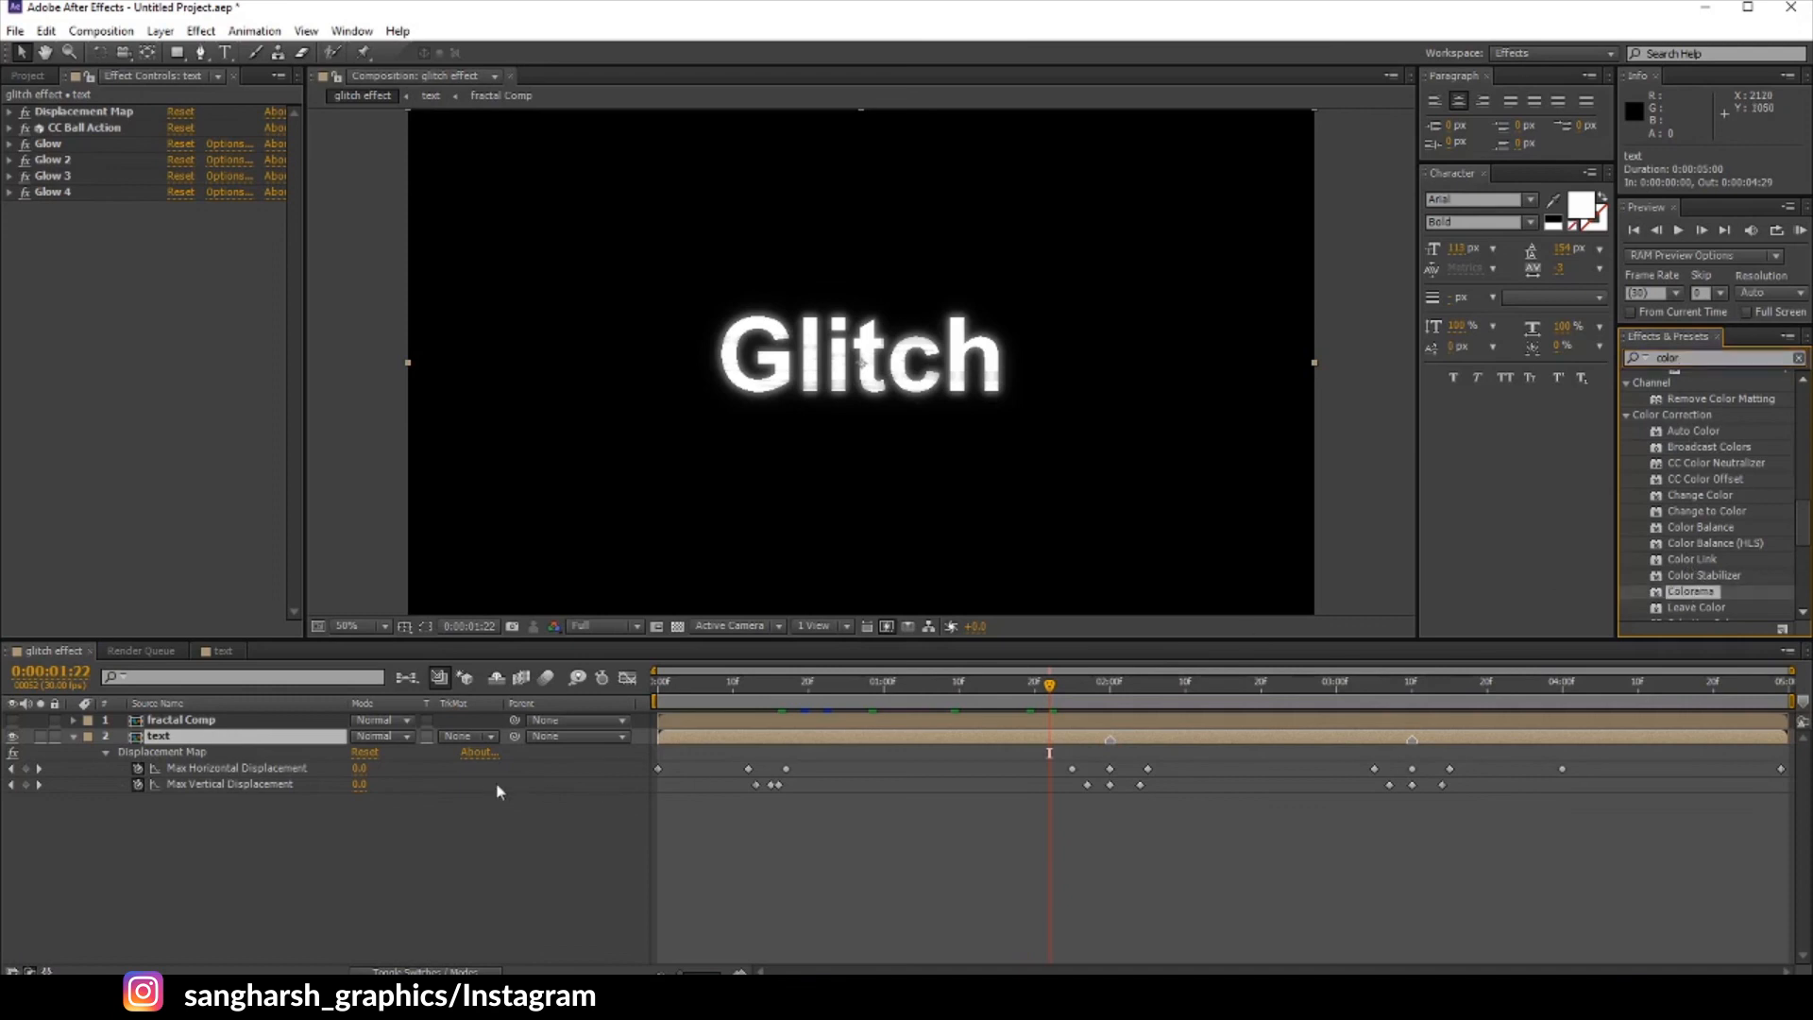
Step: Create an adjustment layer in the glitch effect composition and apply Colorama to it
{"action": "right_click", "coordinate": [419, 798]}
{"action": "mouse_move", "coordinate": [491, 601]}
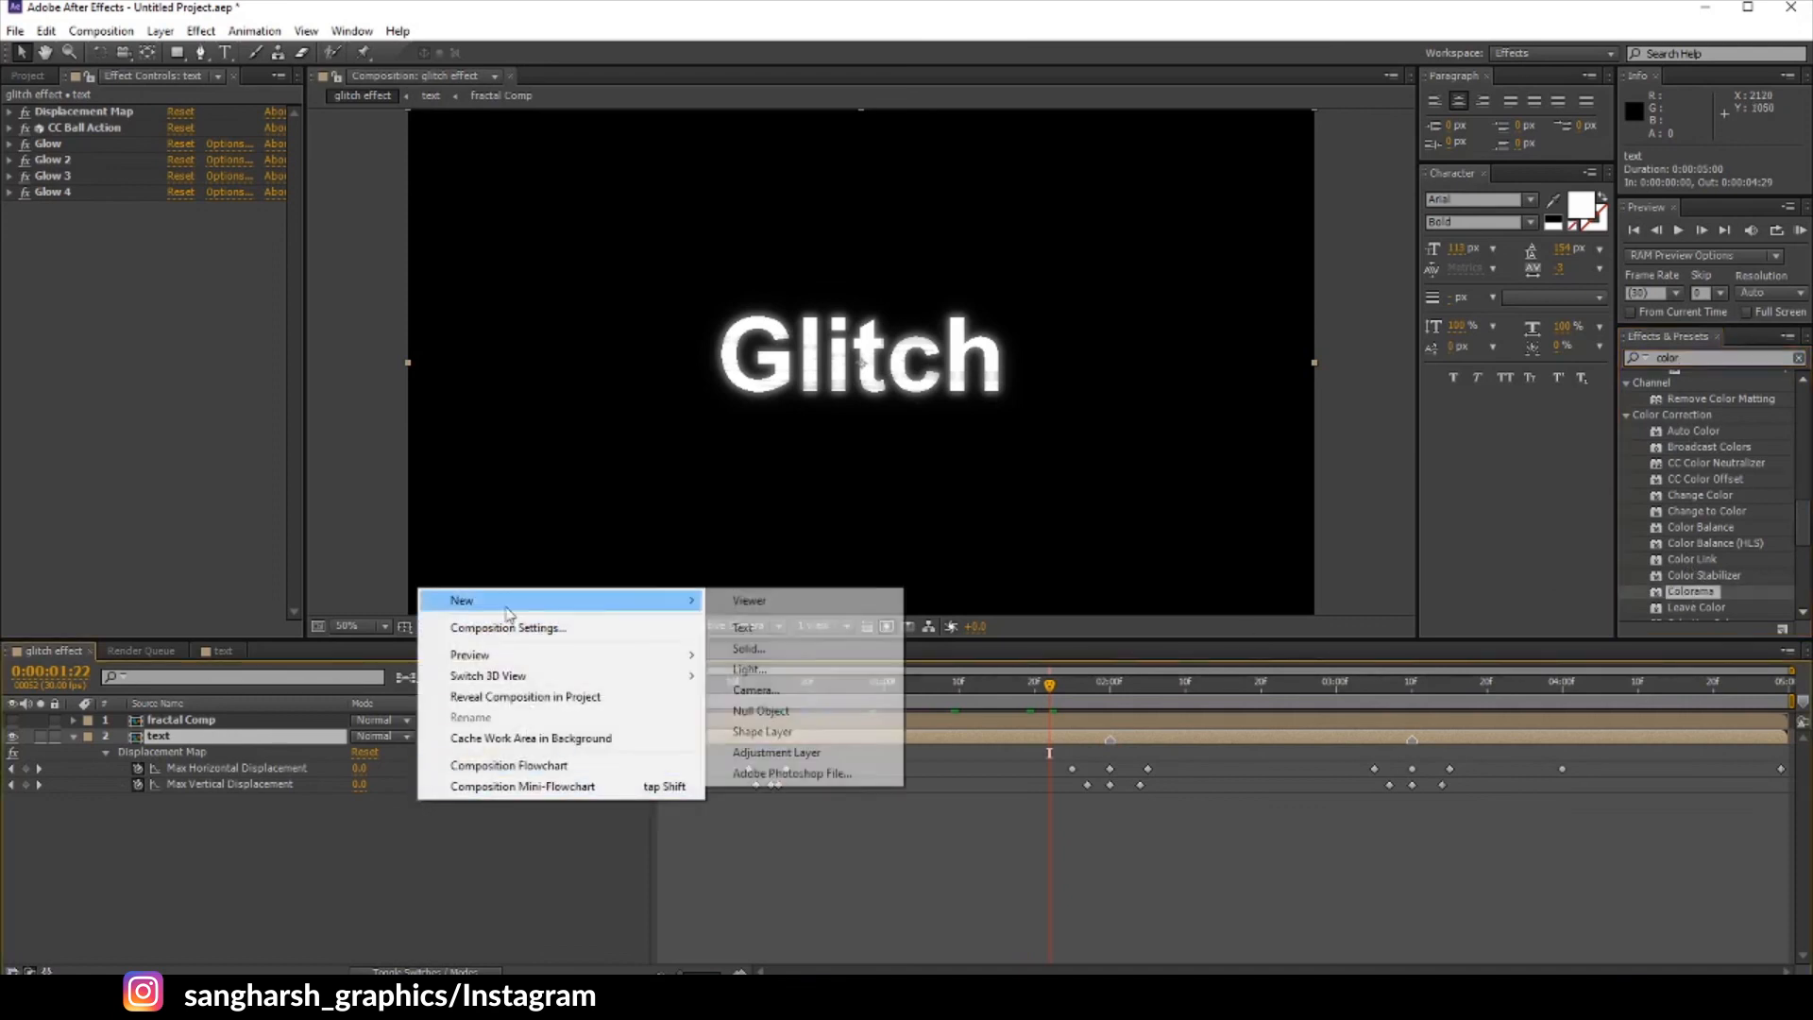
{"action": "left_click", "coordinate": [776, 751]}
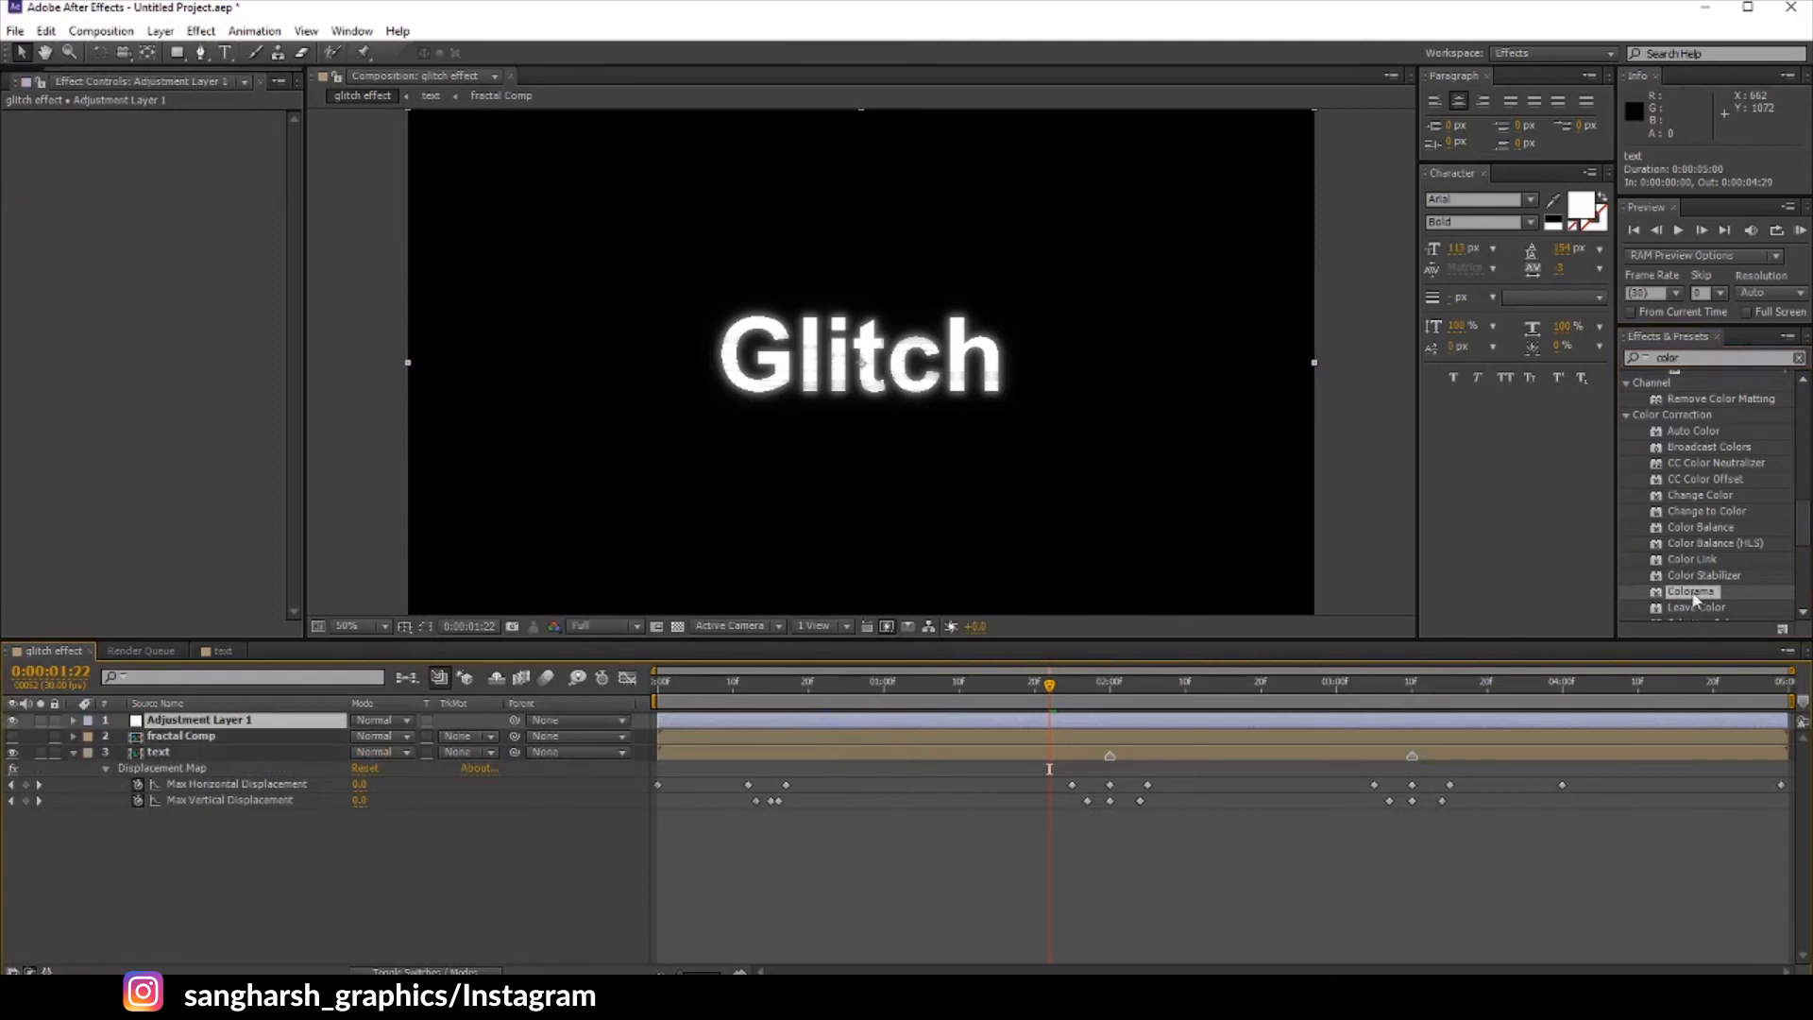
{"action": "left_click_drag", "start_coordinate": [1695, 599], "coordinate": [208, 723]}
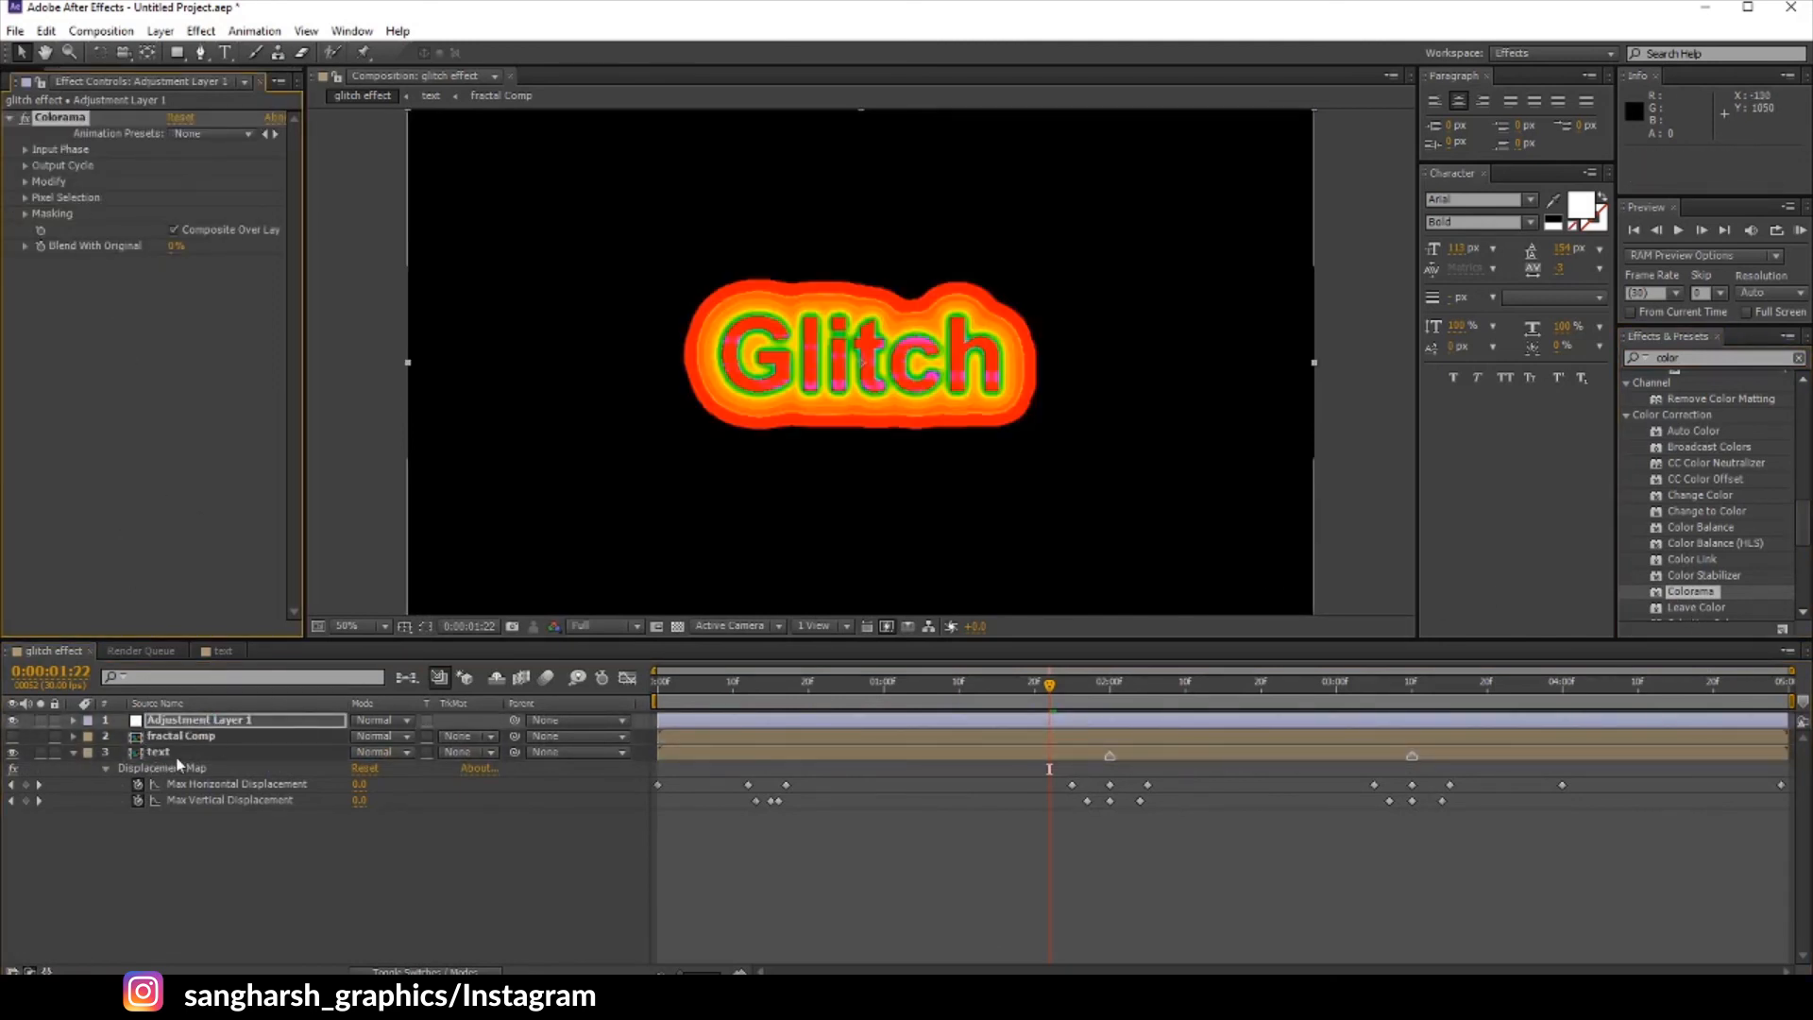
Step: Delete the Colorama effect from the adjustment layer and remove the adjustment layer
{"action": "left_click", "coordinate": [55, 118]}
{"action": "key", "text": "Delete"}
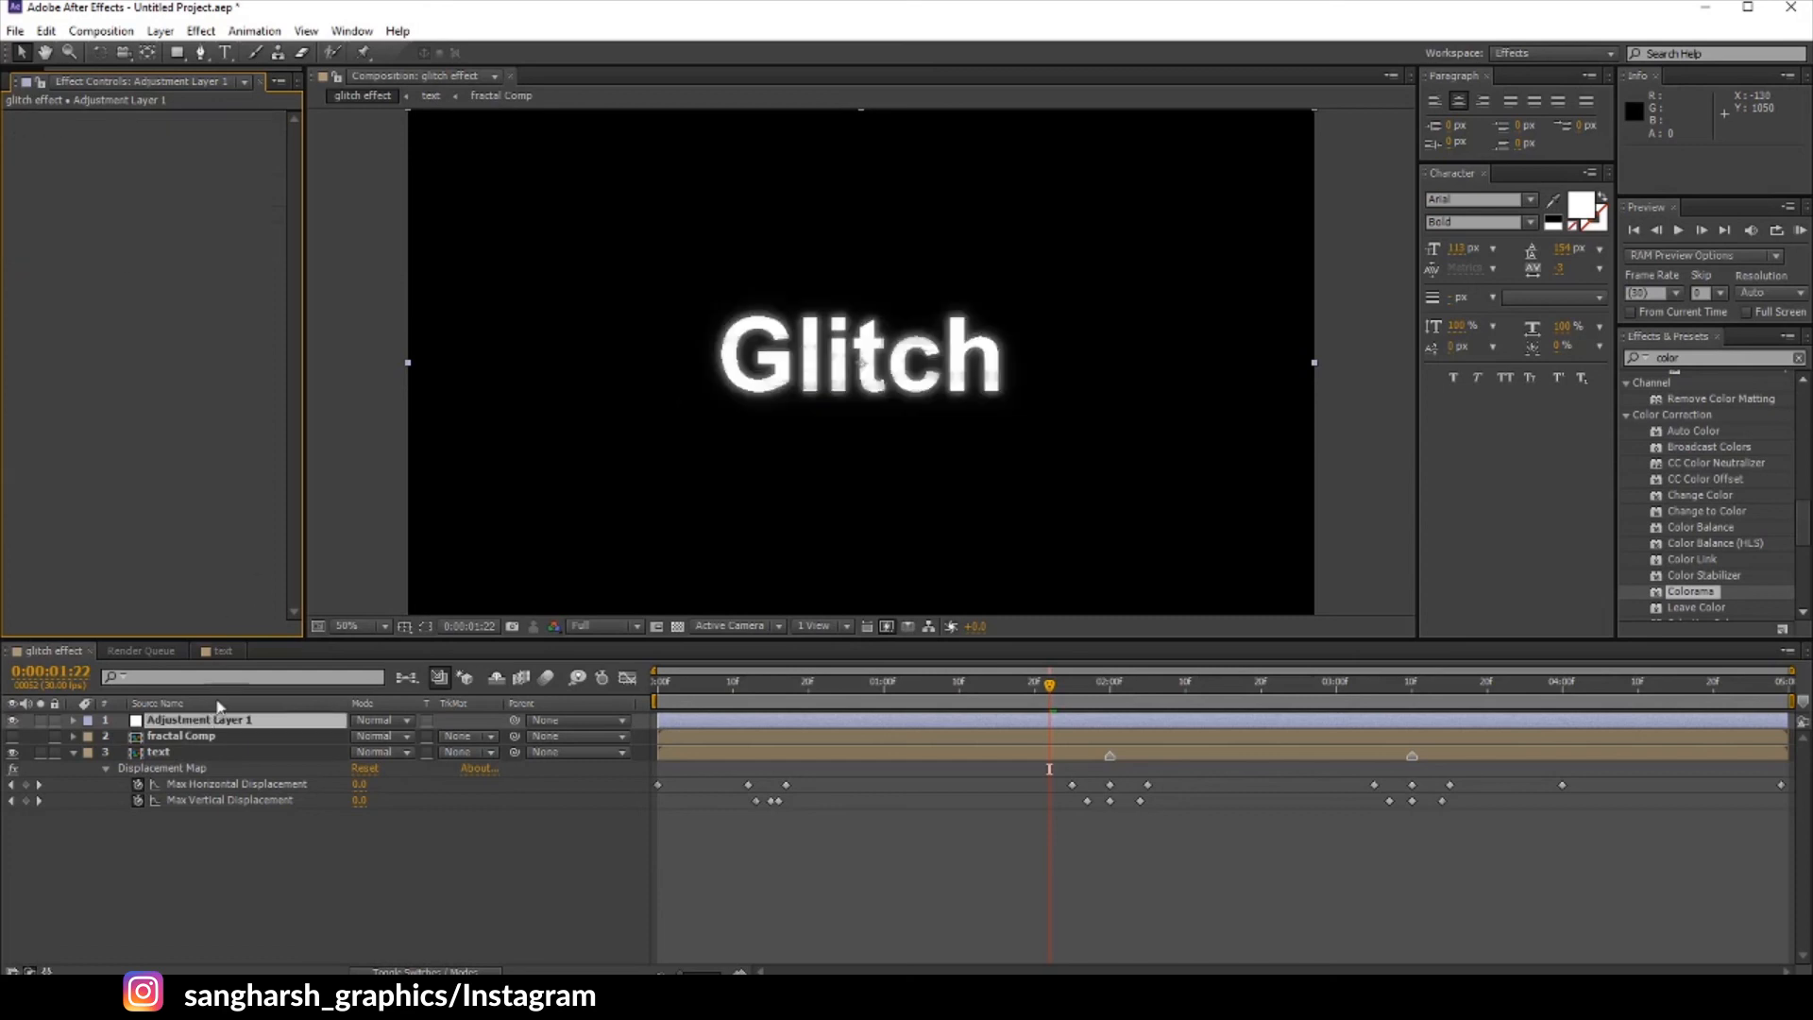
{"action": "left_click", "coordinate": [183, 722]}
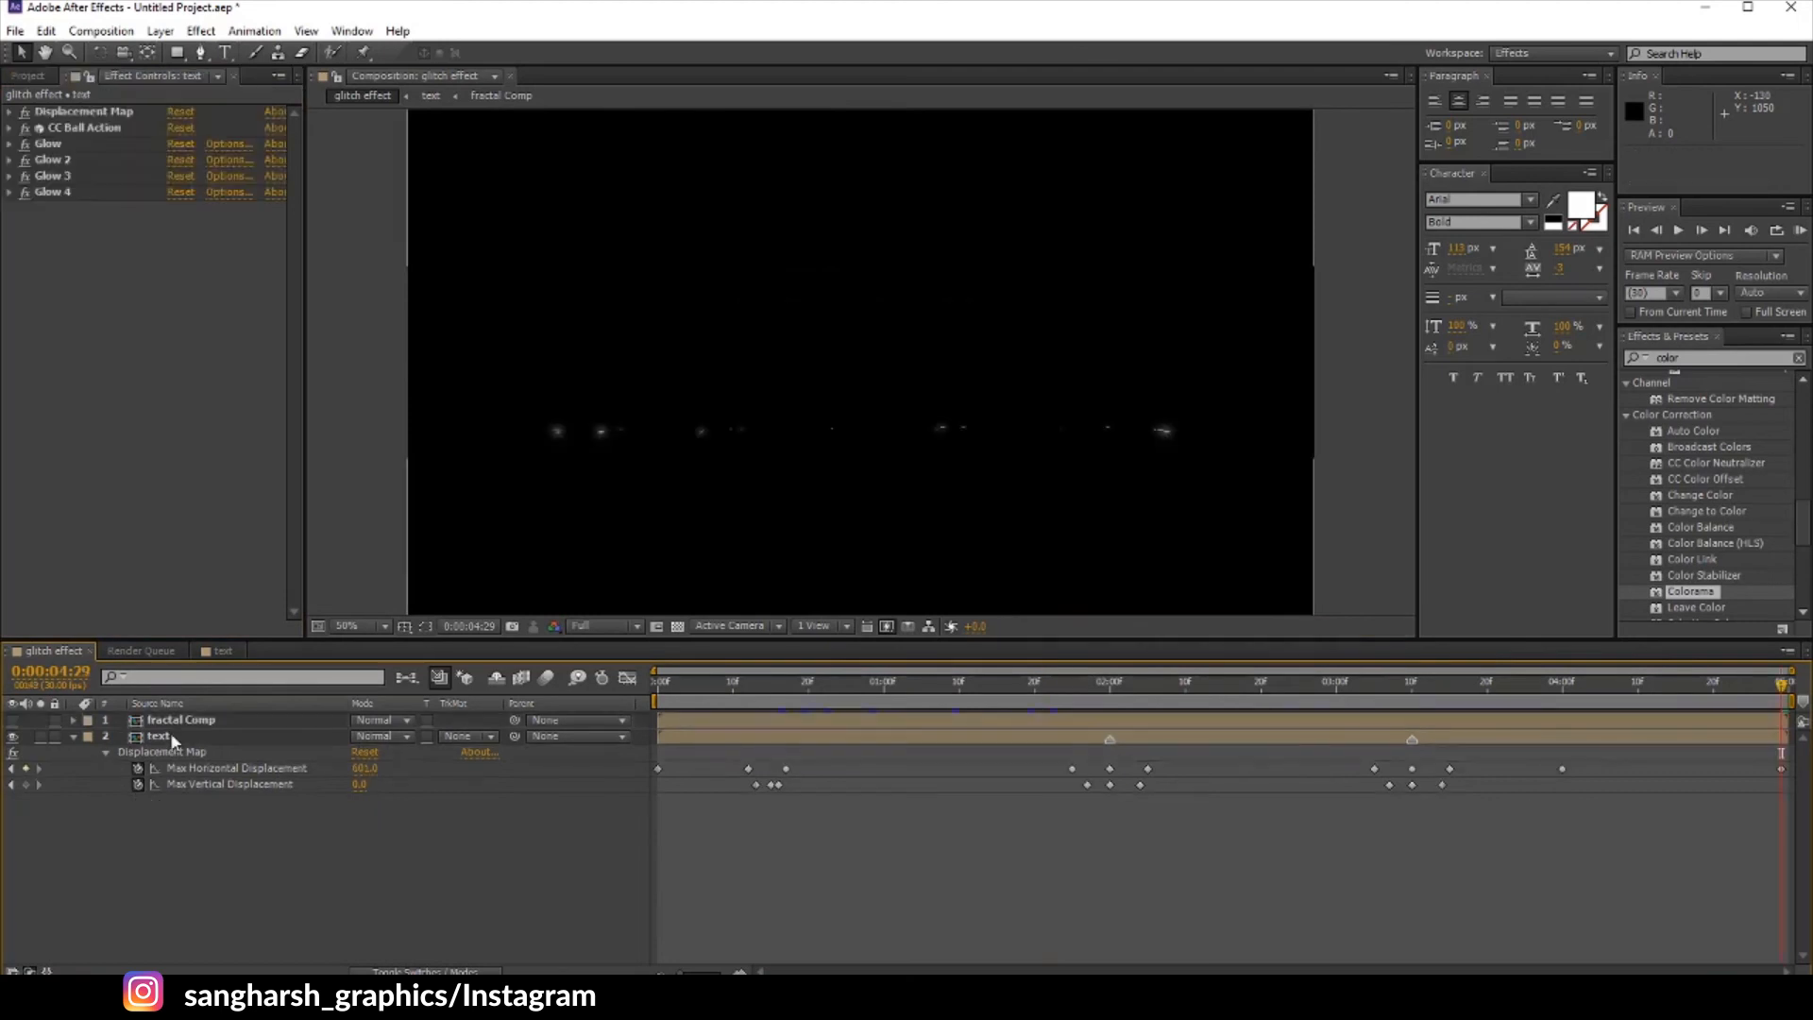
Step: Apply Colorama to the text layer, place it before Displacement Map in the effect order and show the frame at 0:00:01:02
{"action": "left_click", "coordinate": [170, 733]}
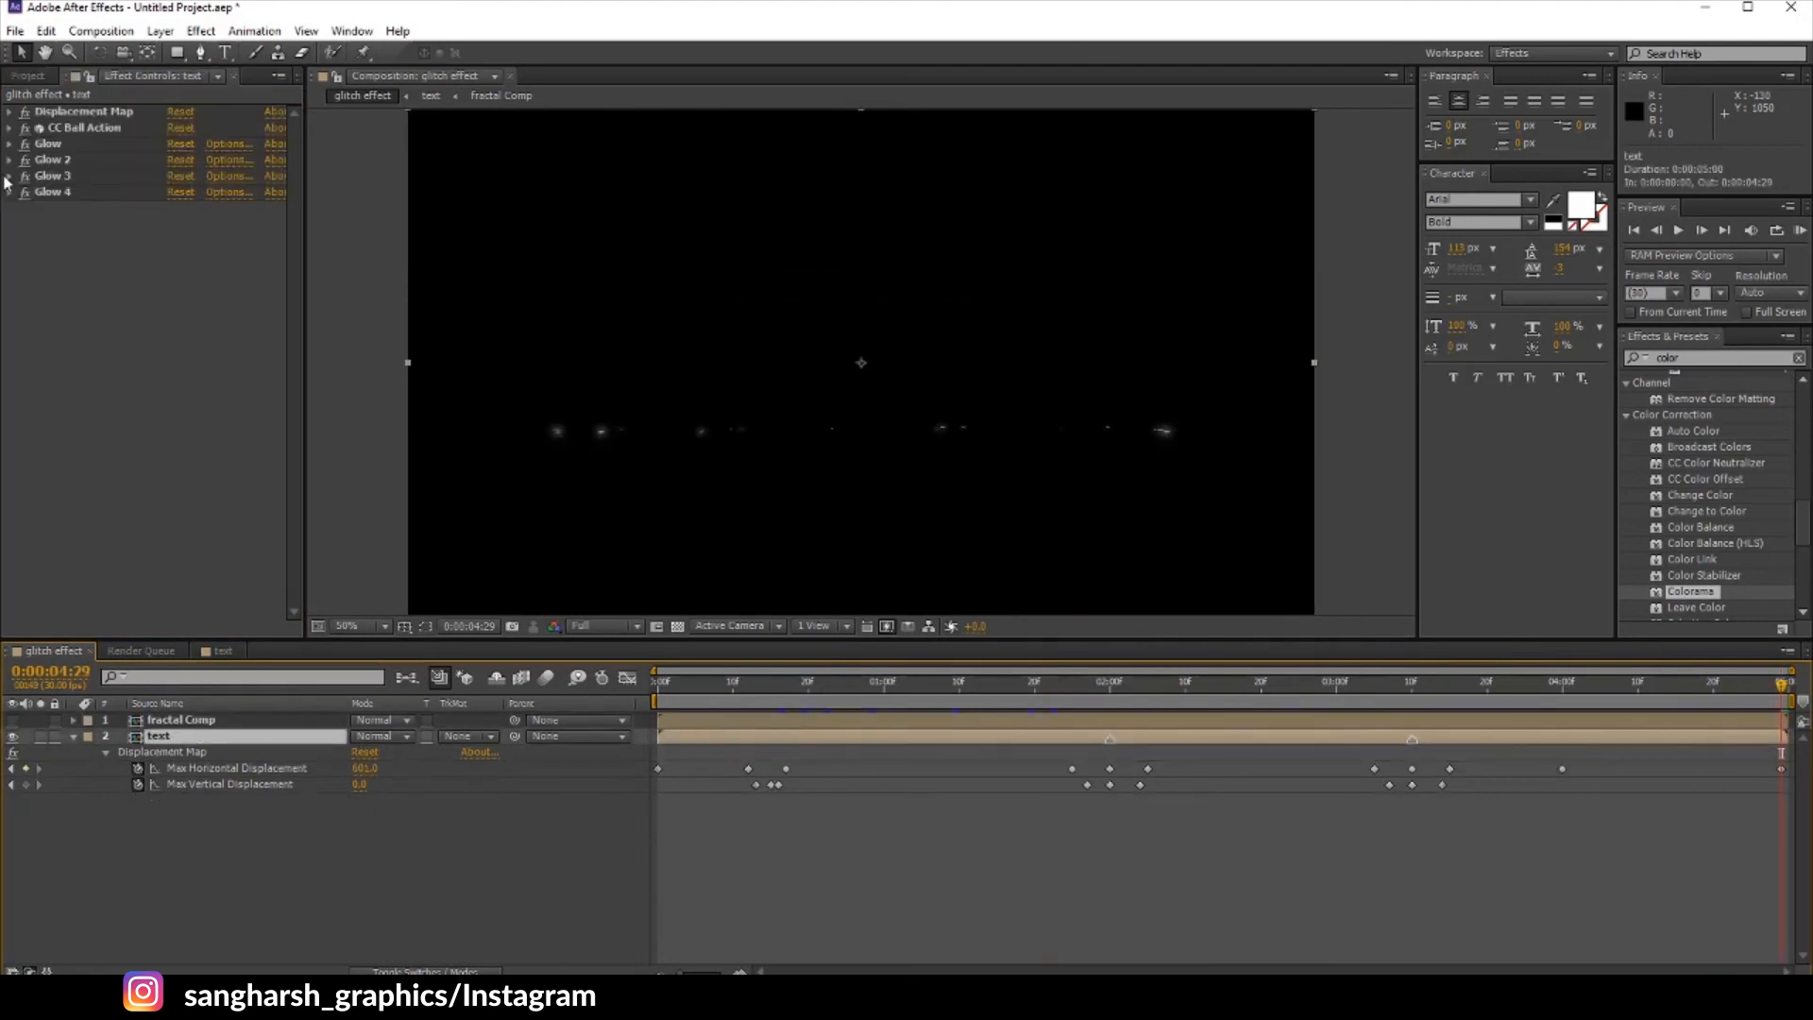
{"action": "key", "text": "ctrl+c"}
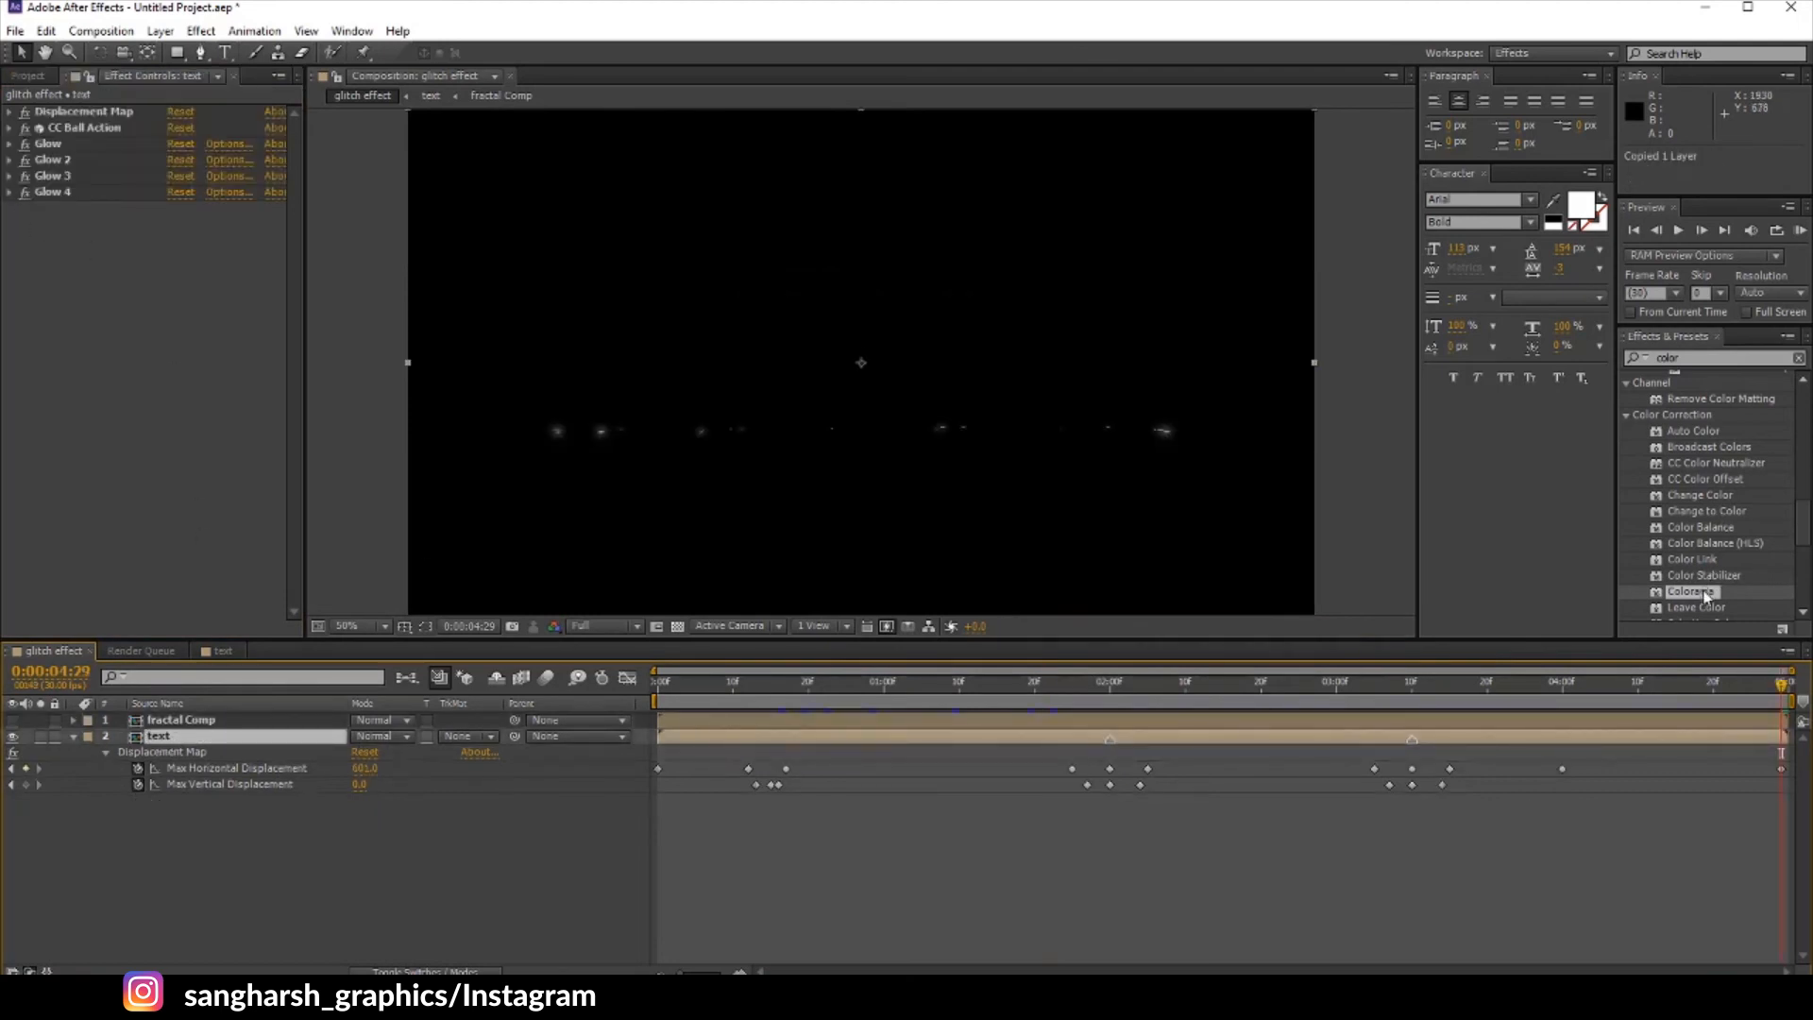
{"action": "left_click_drag", "start_coordinate": [1691, 592], "coordinate": [179, 739]}
{"action": "left_click_drag", "start_coordinate": [177, 747], "coordinate": [165, 738]}
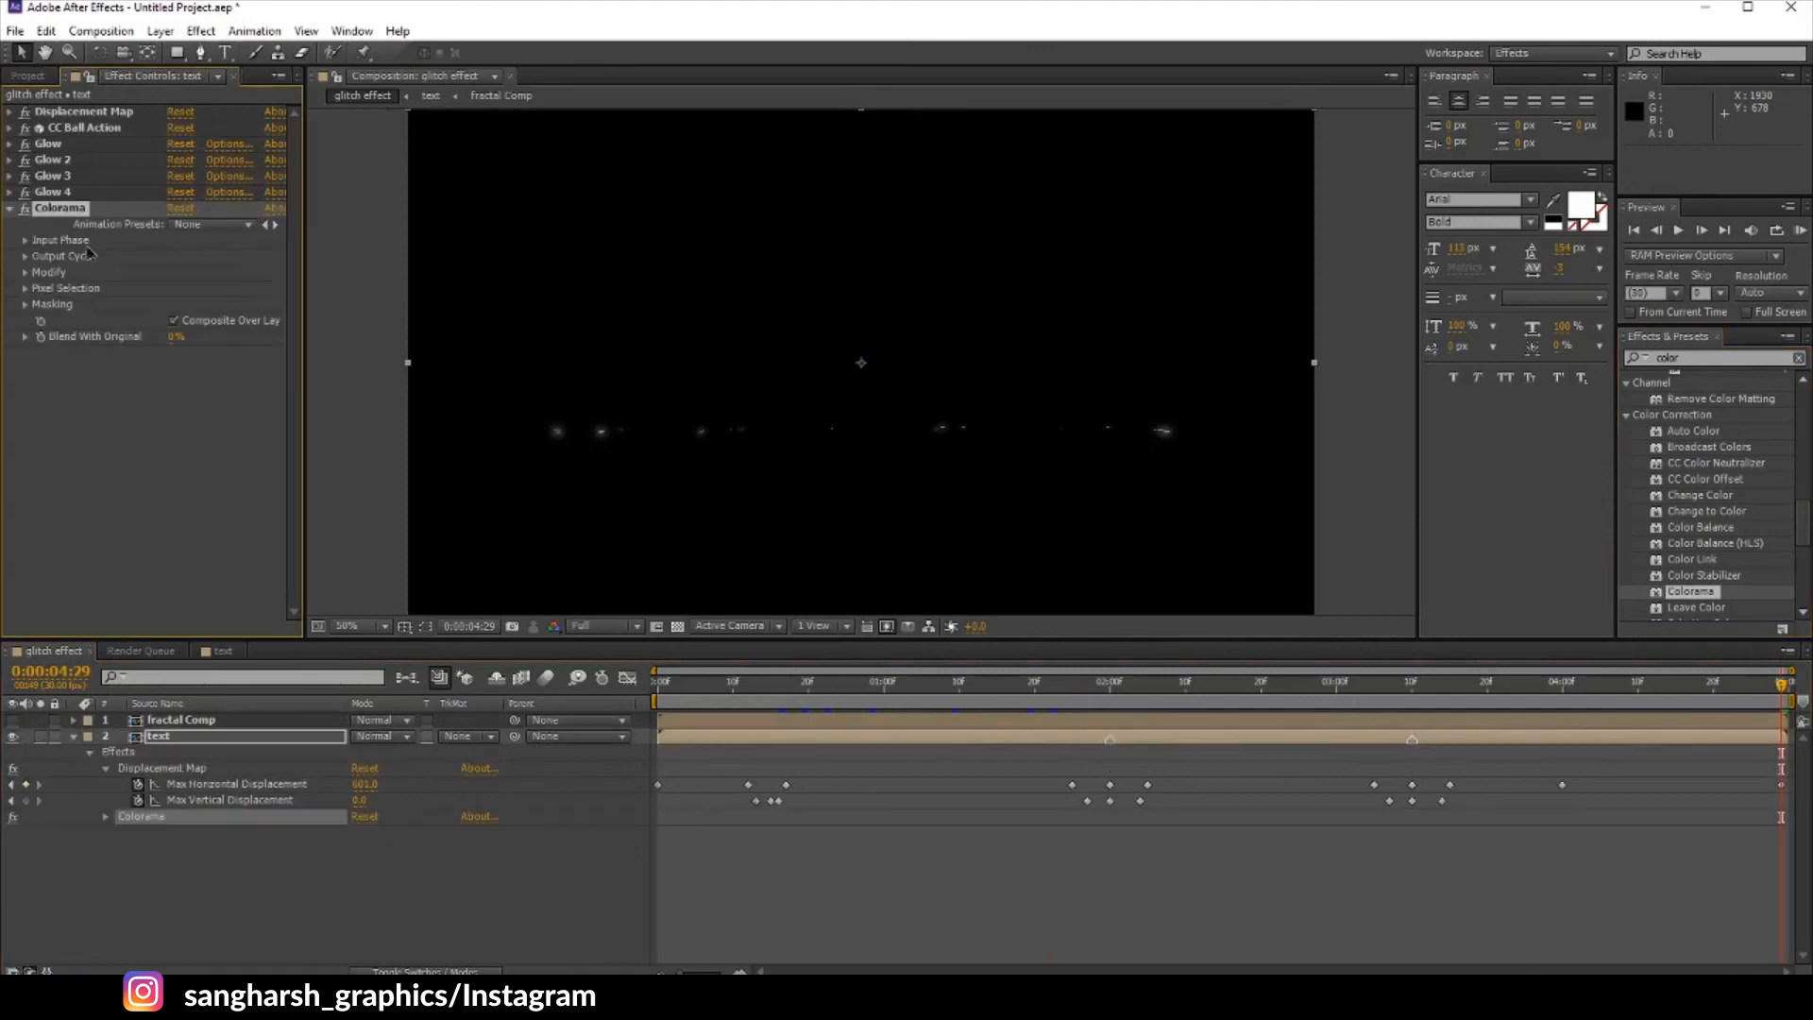
{"action": "left_click_drag", "start_coordinate": [59, 208], "coordinate": [66, 106]}
{"action": "left_click", "coordinate": [898, 696]}
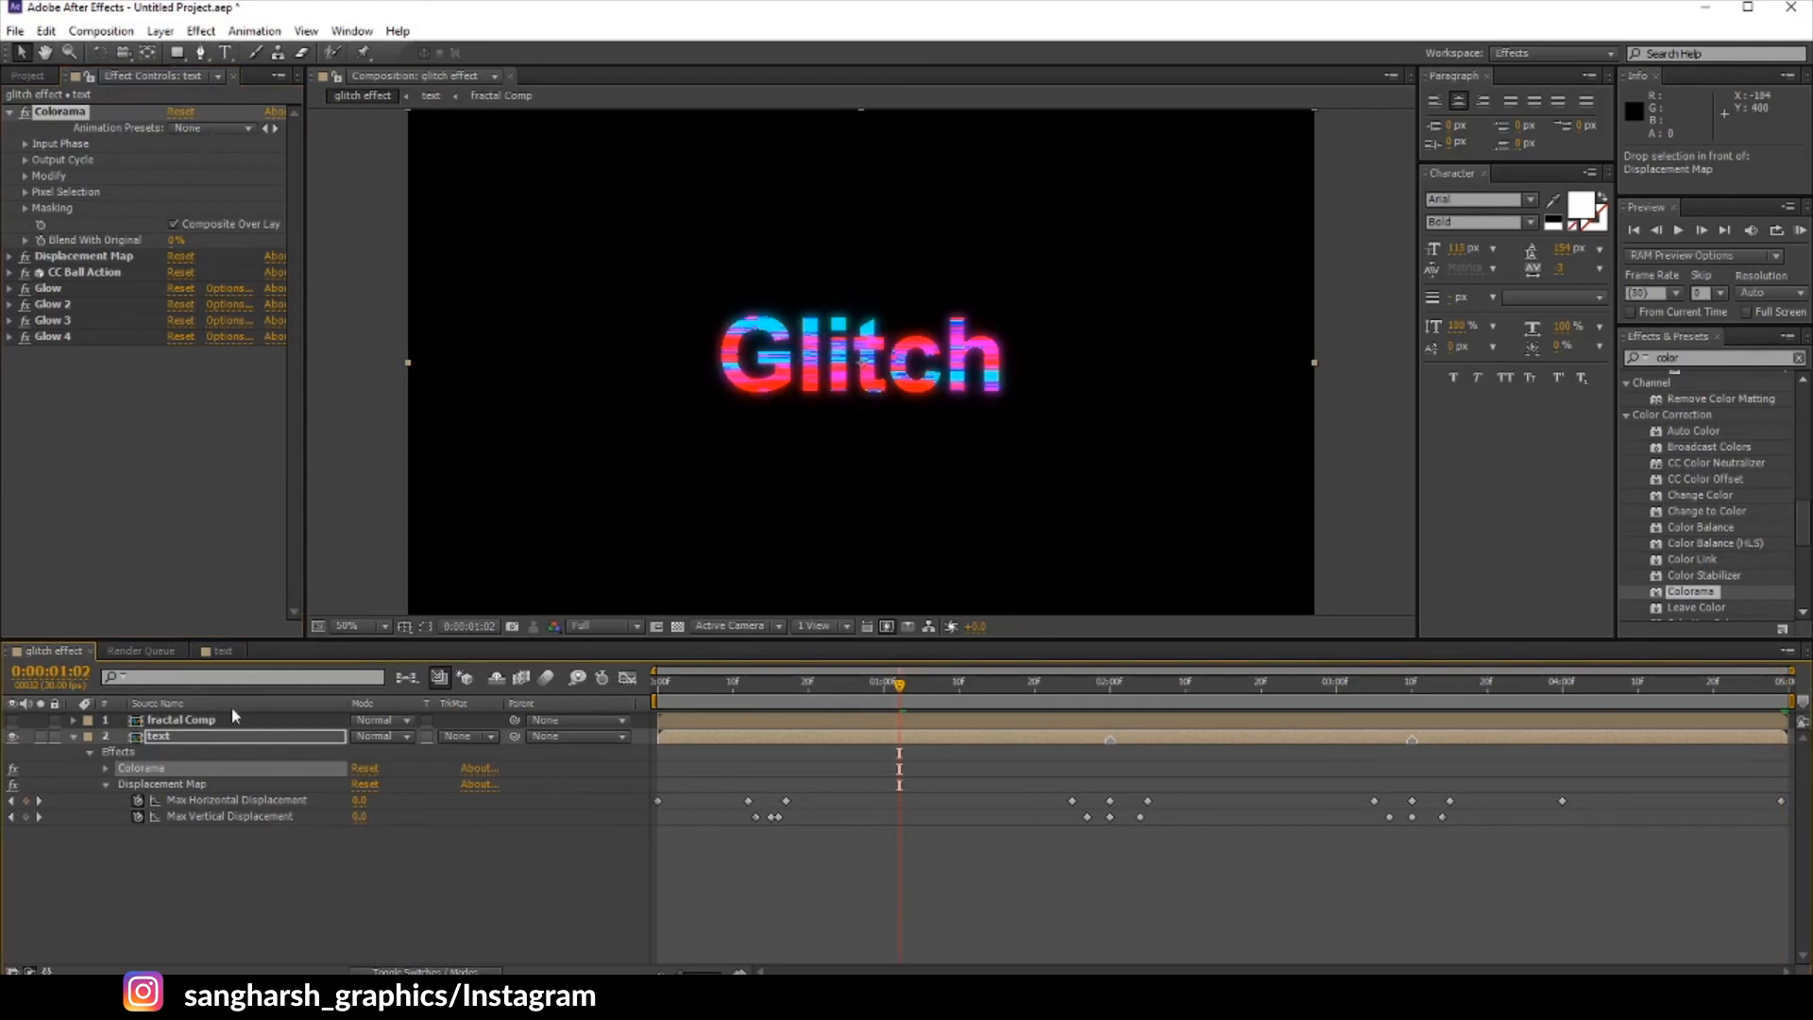
Step: Set Colorama's Add Phase in the Input Phase settings to the fractal Comp layer
{"action": "left_click", "coordinate": [25, 144]}
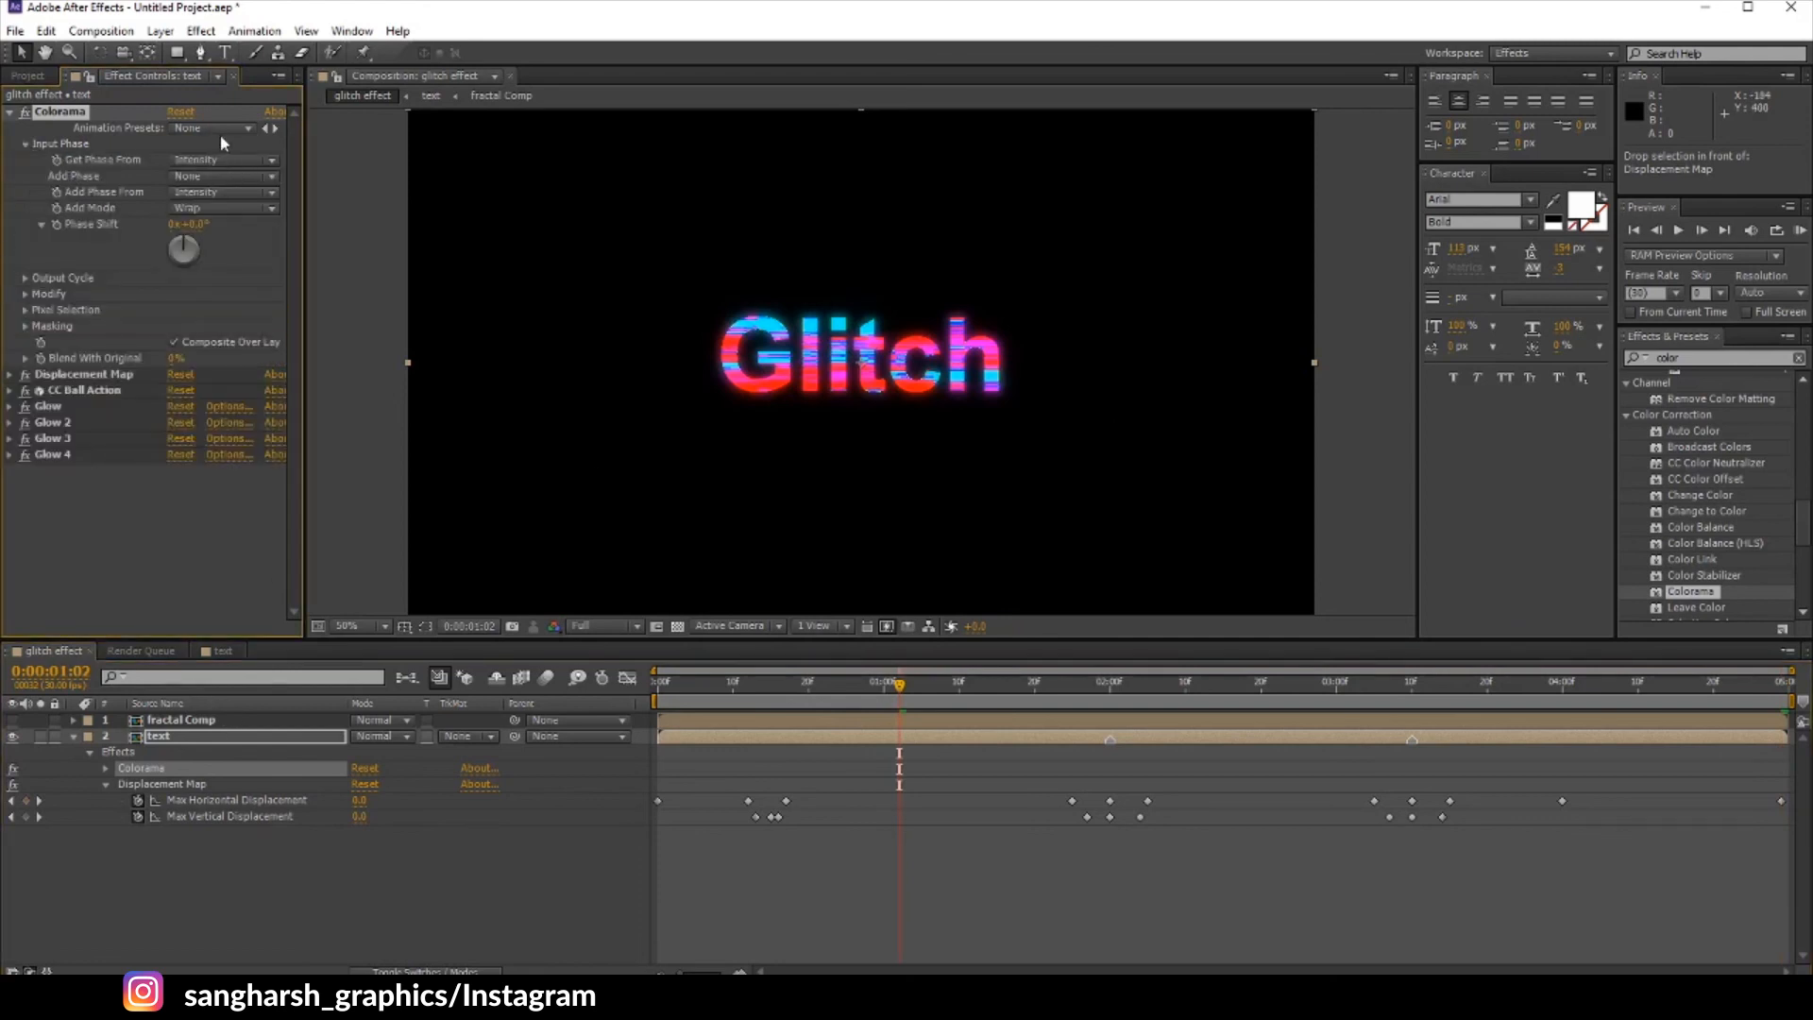
{"action": "left_click", "coordinate": [222, 132]}
{"action": "left_click", "coordinate": [220, 142]}
{"action": "left_click", "coordinate": [215, 178]}
{"action": "left_click", "coordinate": [223, 227]}
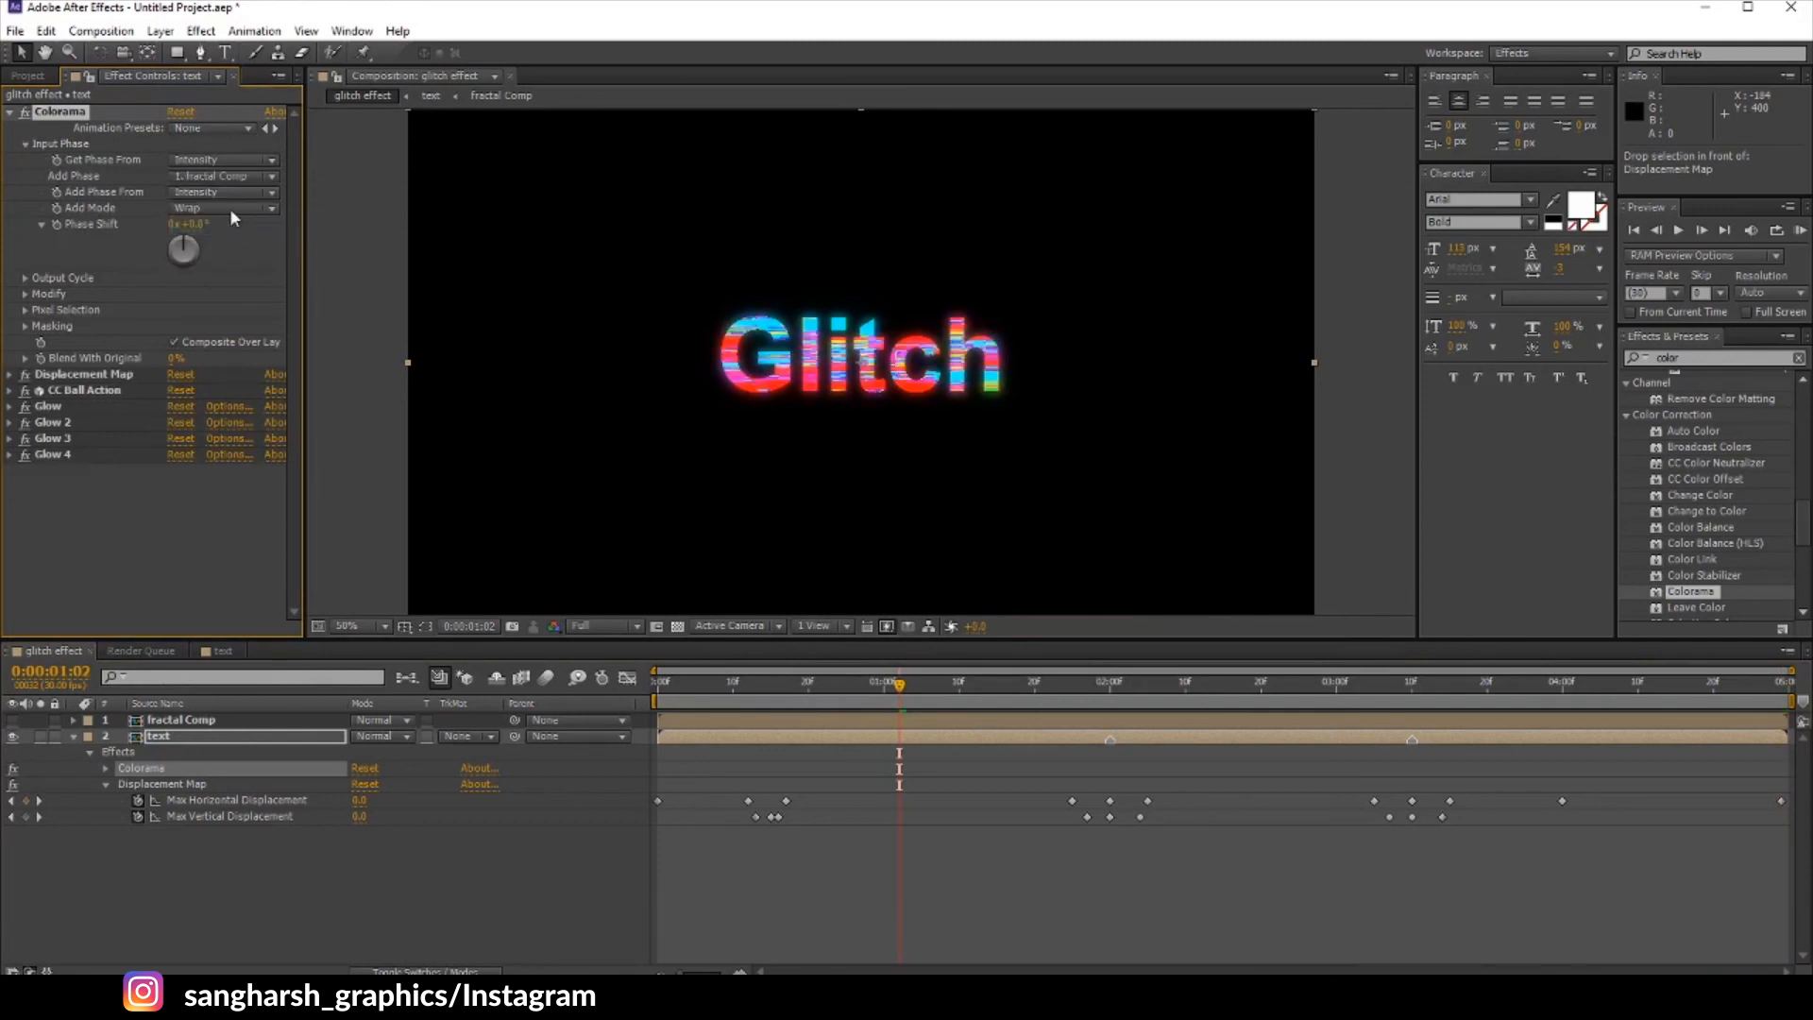
Step: Choose the Fire preset palette for Colorama's Output Cycle
{"action": "left_click", "coordinate": [25, 278]}
{"action": "left_click", "coordinate": [194, 294]}
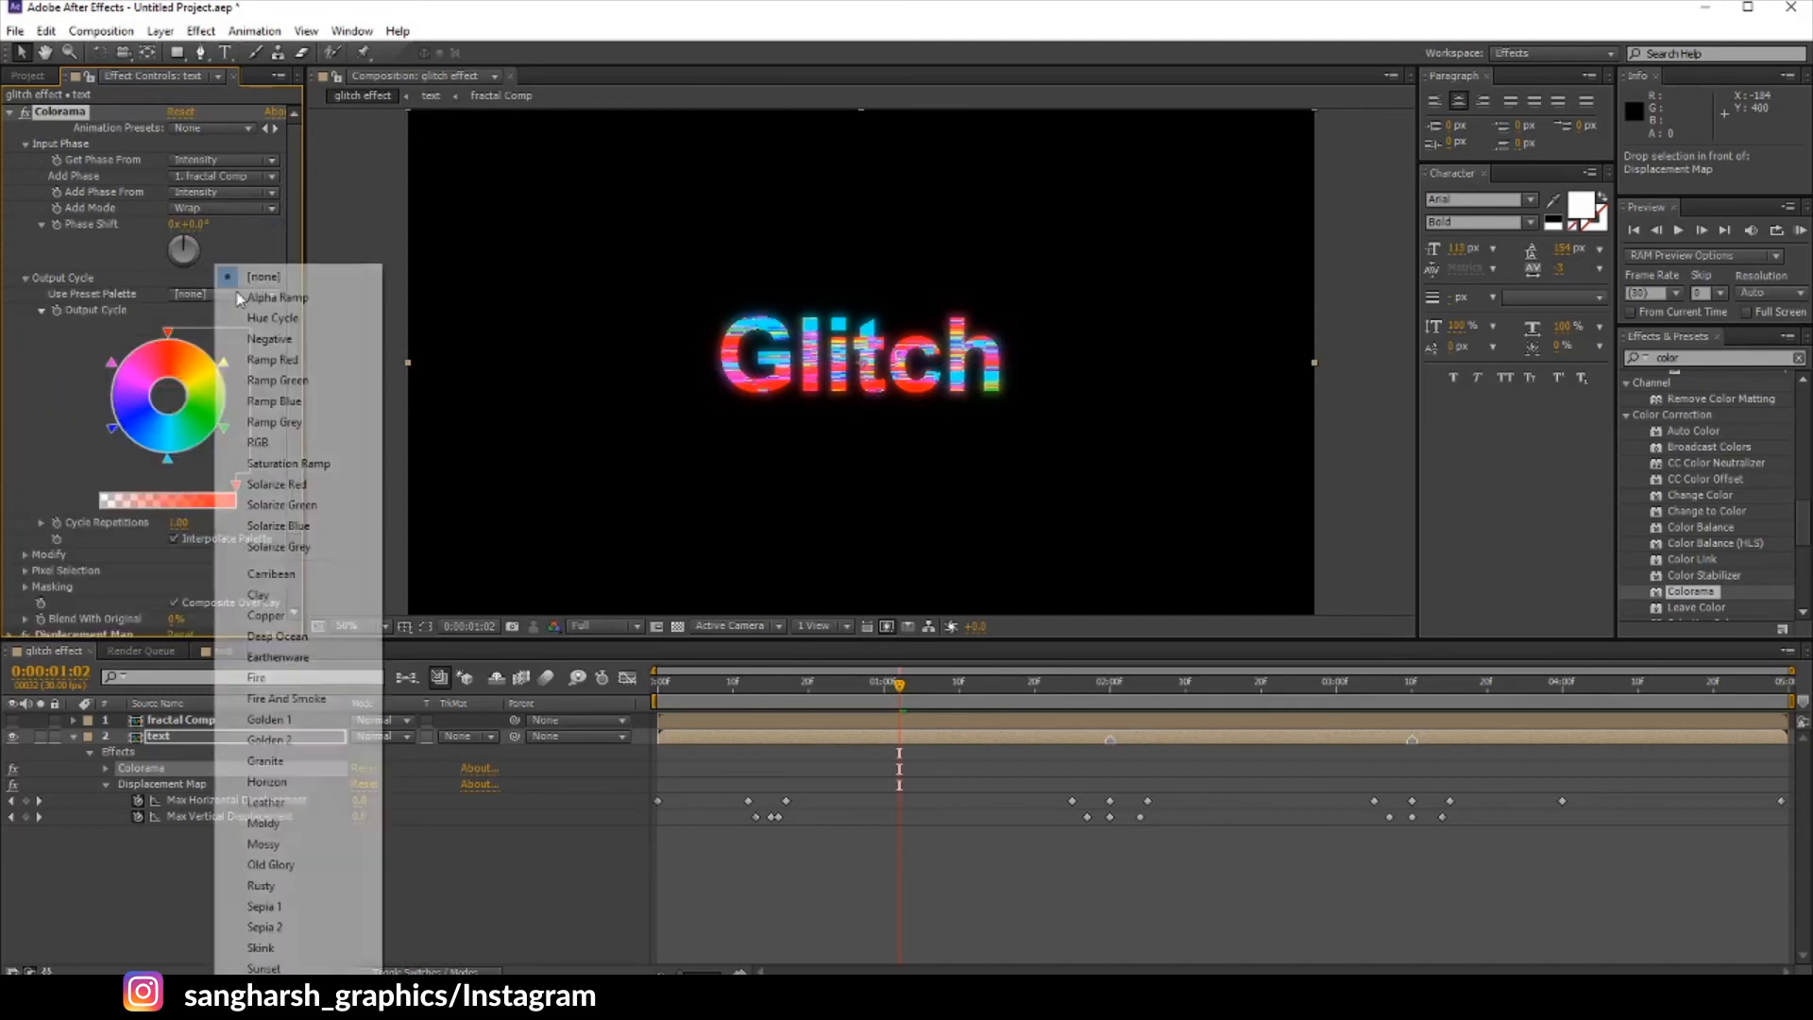
{"action": "left_click", "coordinate": [282, 677]}
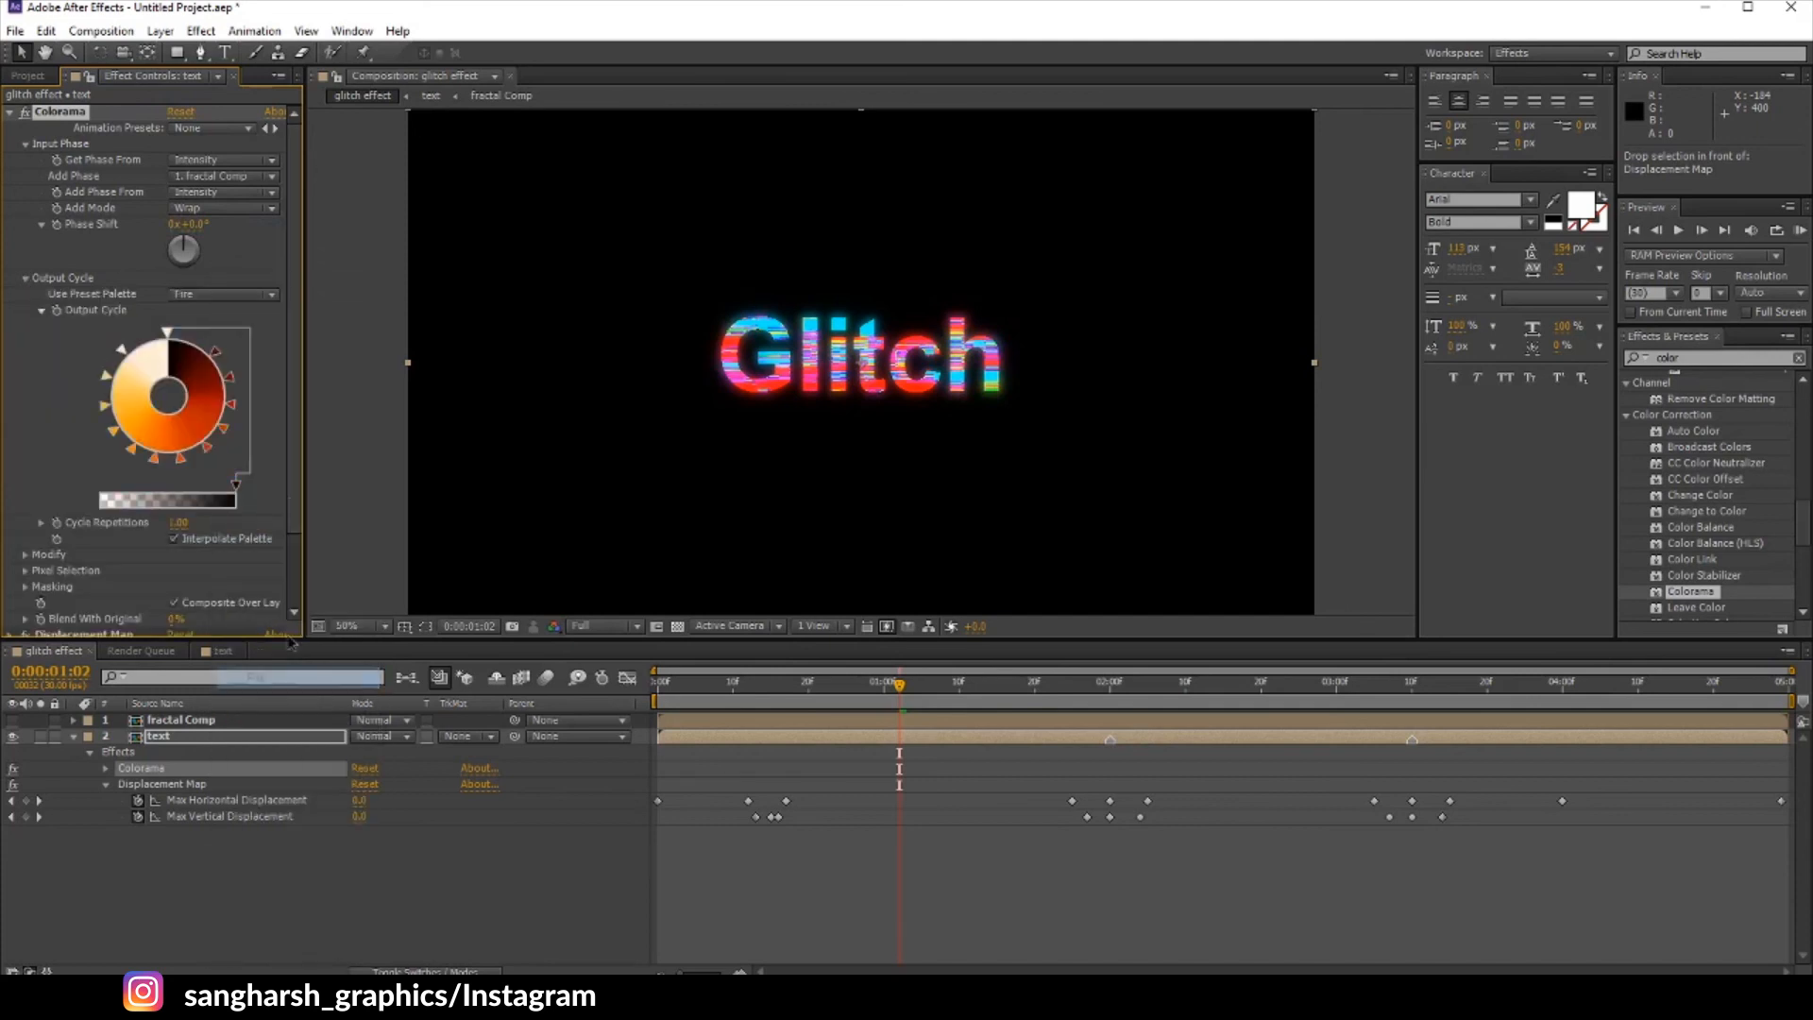
Step: Change the preset palette of Colorama's Output Cycle on the text layer to Hue Cycle
{"action": "left_click", "coordinate": [216, 293]}
{"action": "left_click", "coordinate": [218, 297]}
{"action": "left_click", "coordinate": [217, 295]}
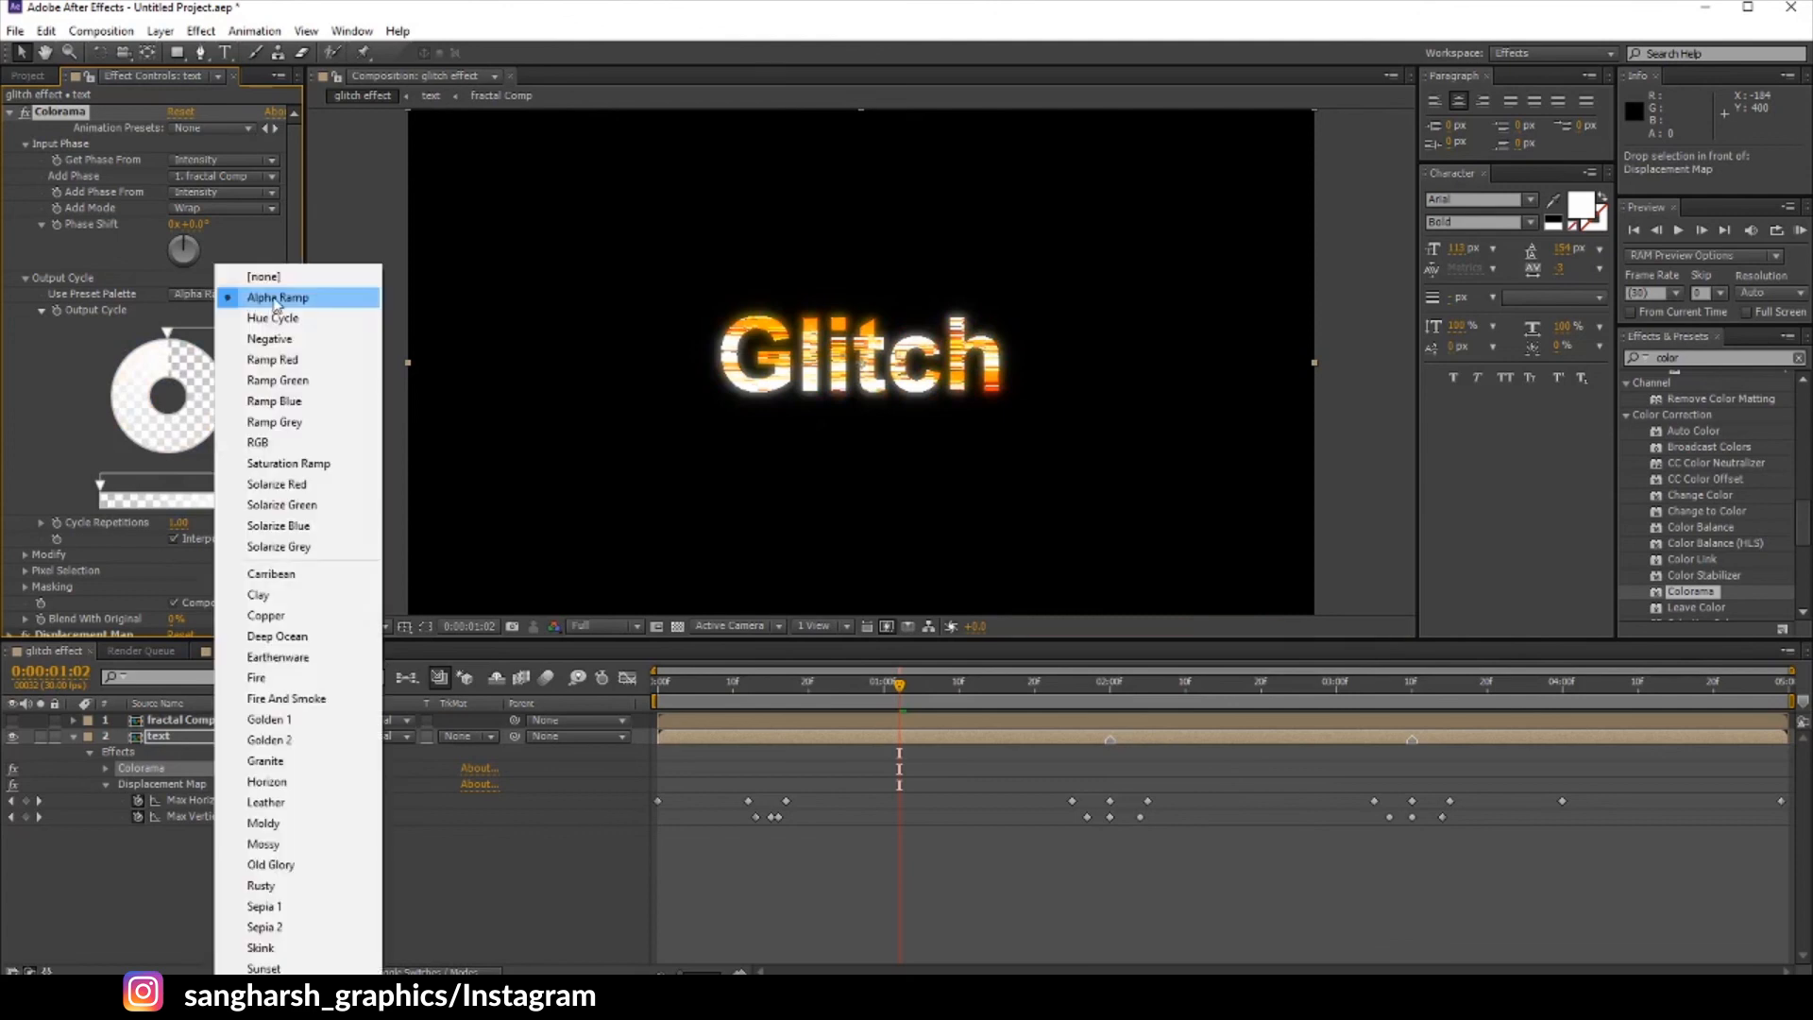
{"action": "left_click", "coordinate": [273, 317]}
Step: Check the recoloured text at 0:00:01:11, 0:00:01:20 and 0:00:02:00, examining the displaced frame at 100% magnification
{"action": "left_click", "coordinate": [971, 689]}
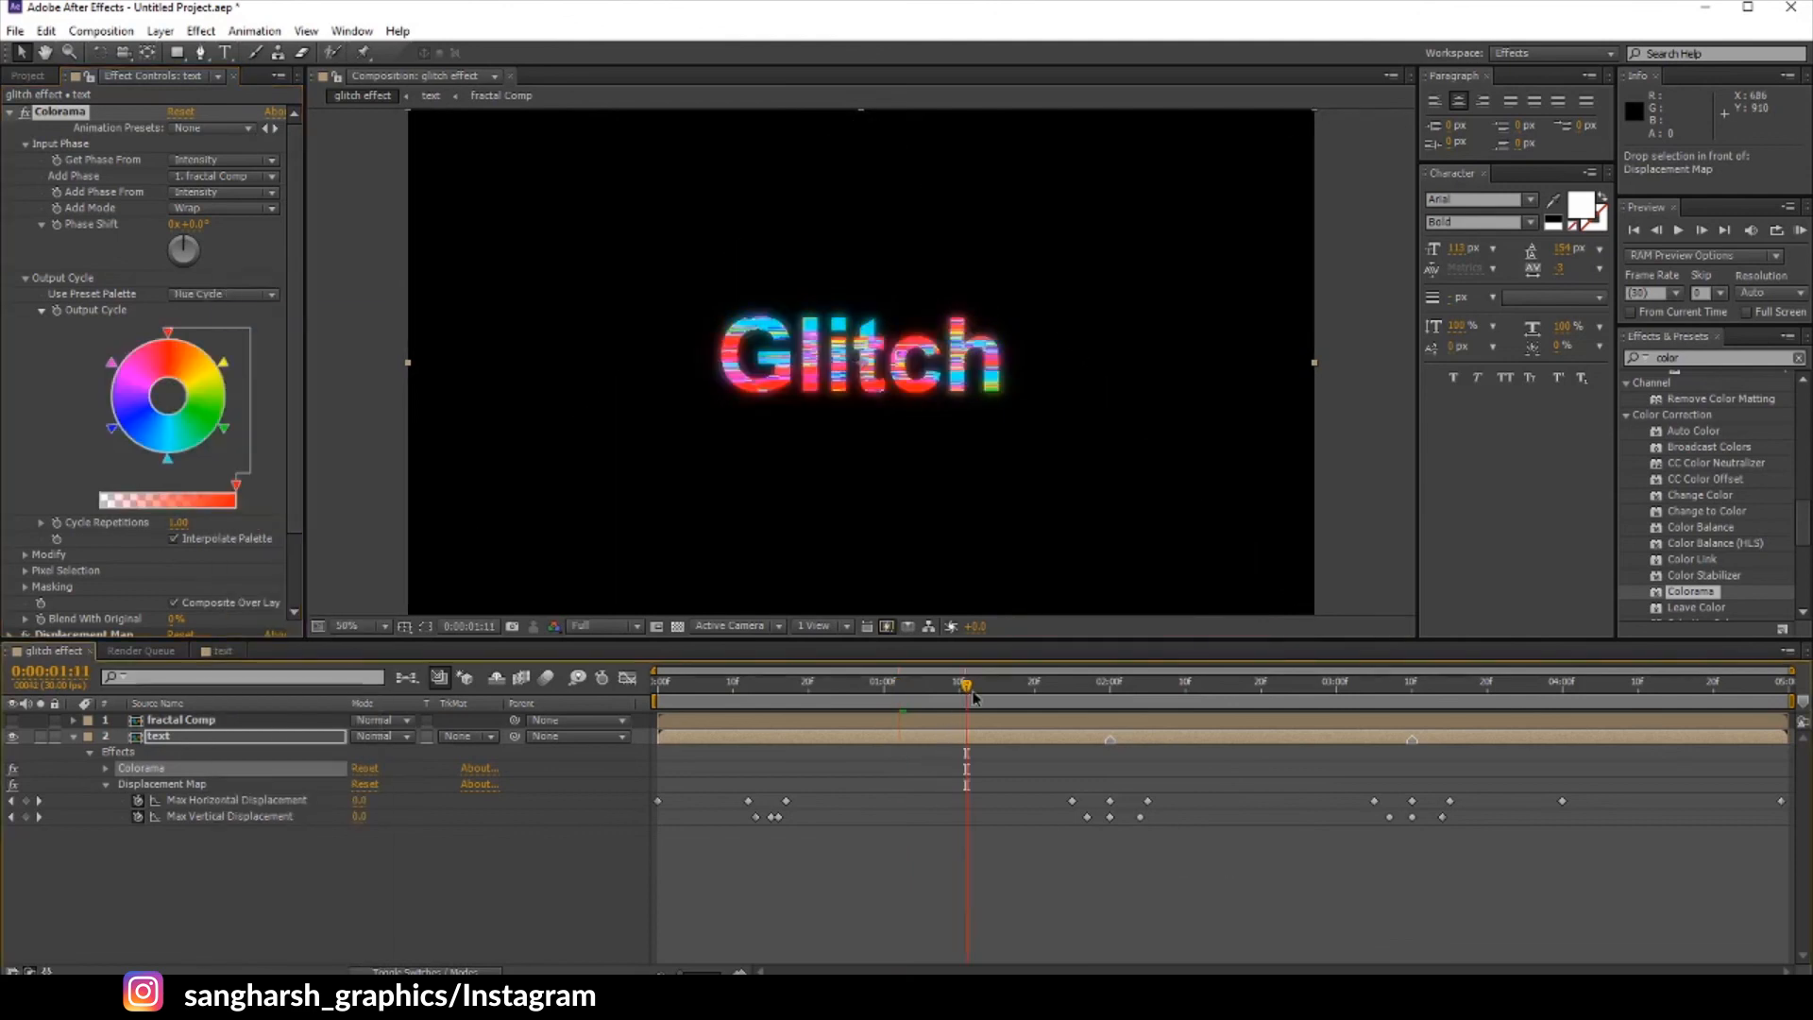
{"action": "left_click", "coordinate": [1031, 699]}
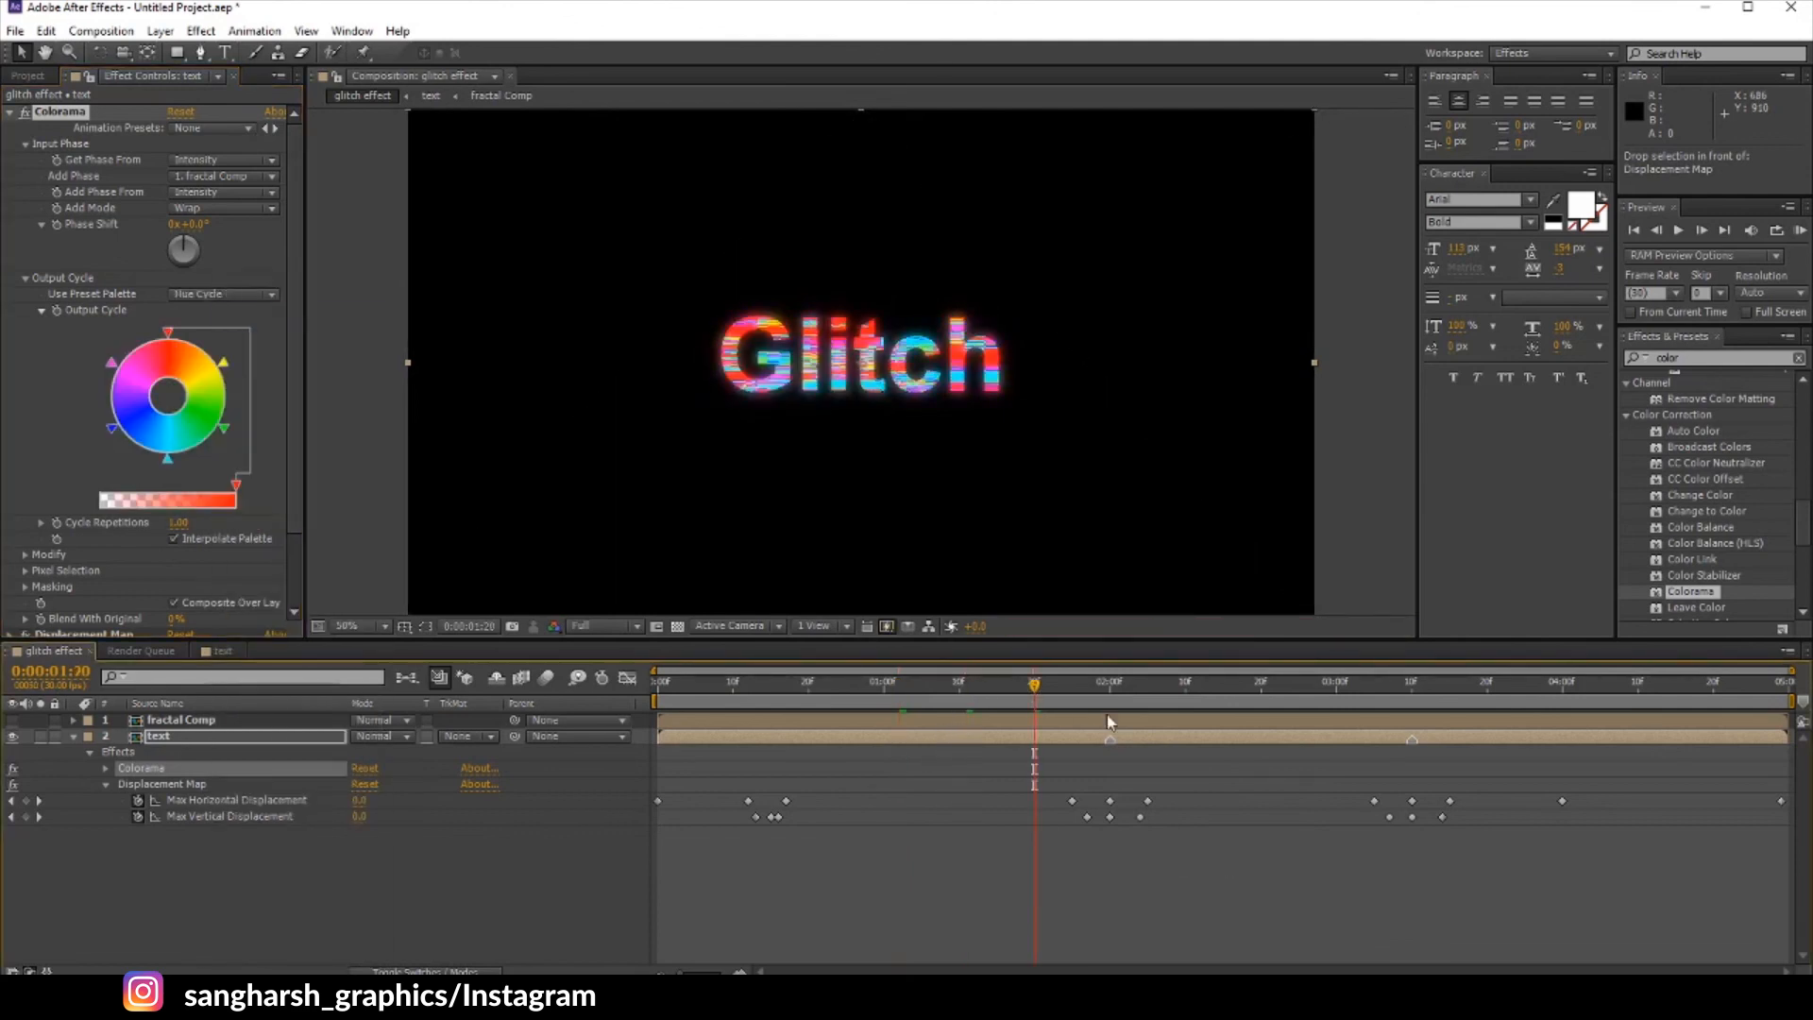
{"action": "left_click", "coordinate": [1108, 722]}
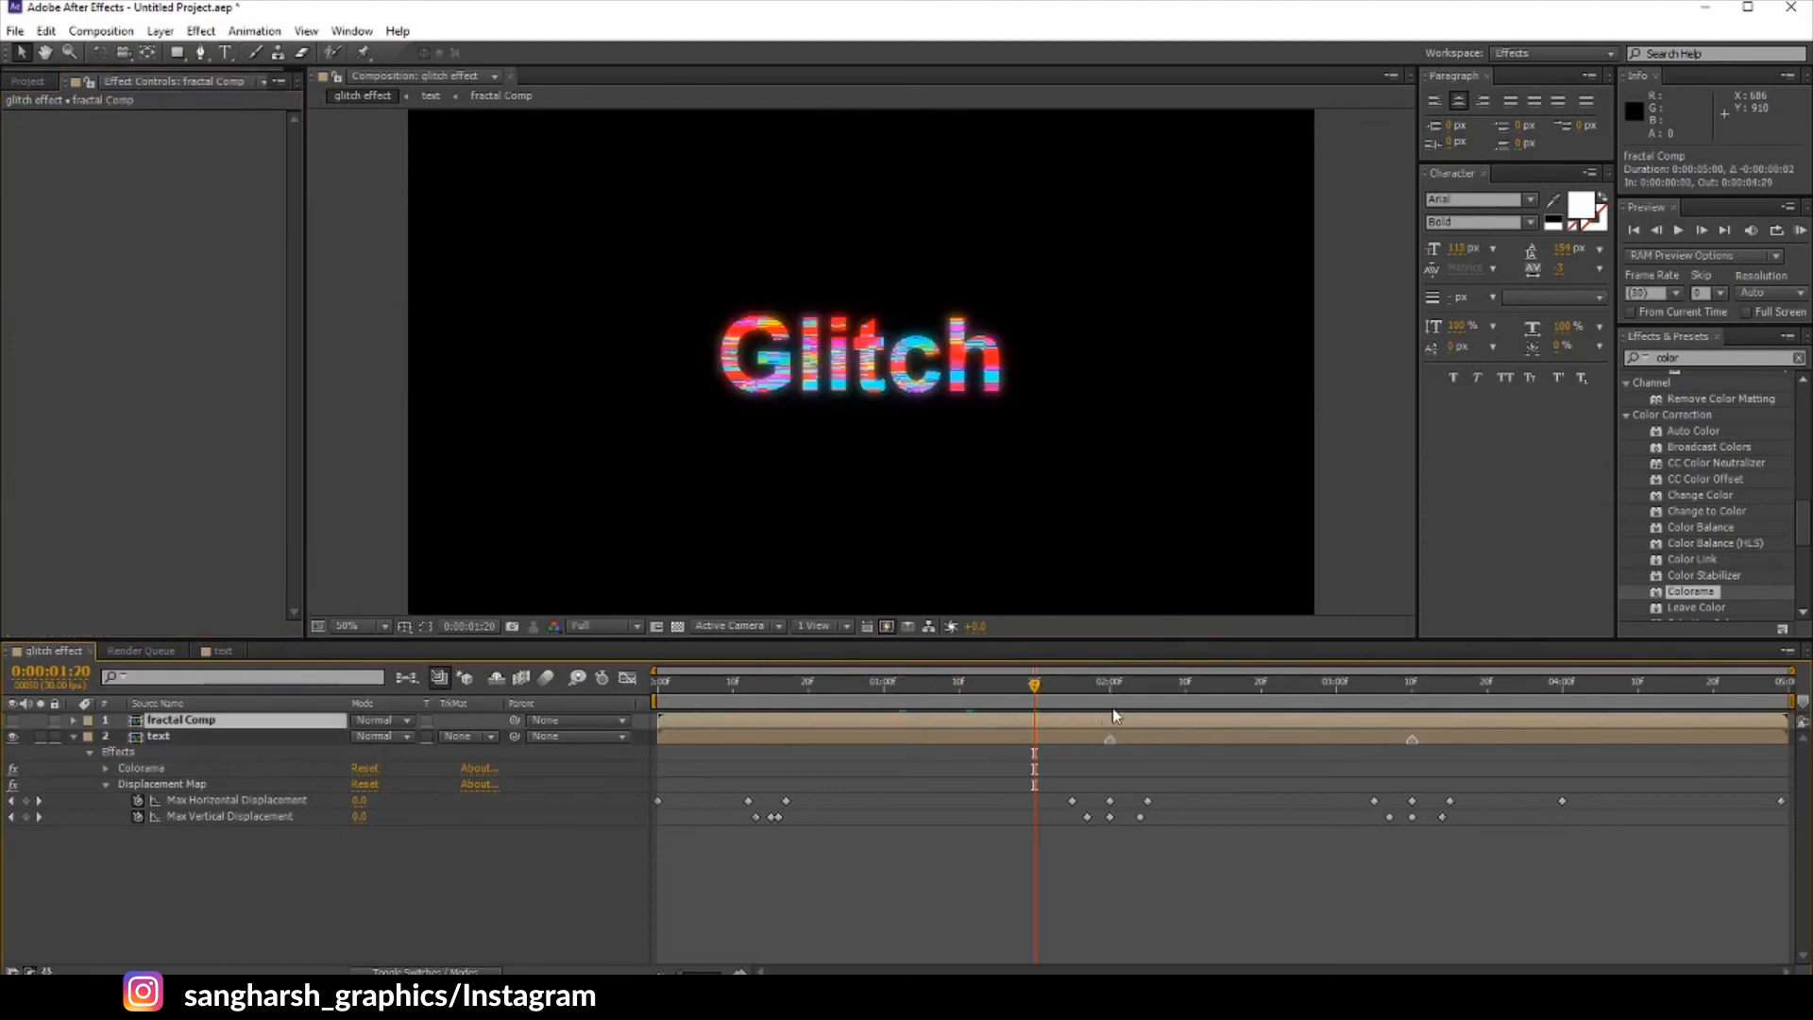
{"action": "left_click", "coordinate": [1112, 706]}
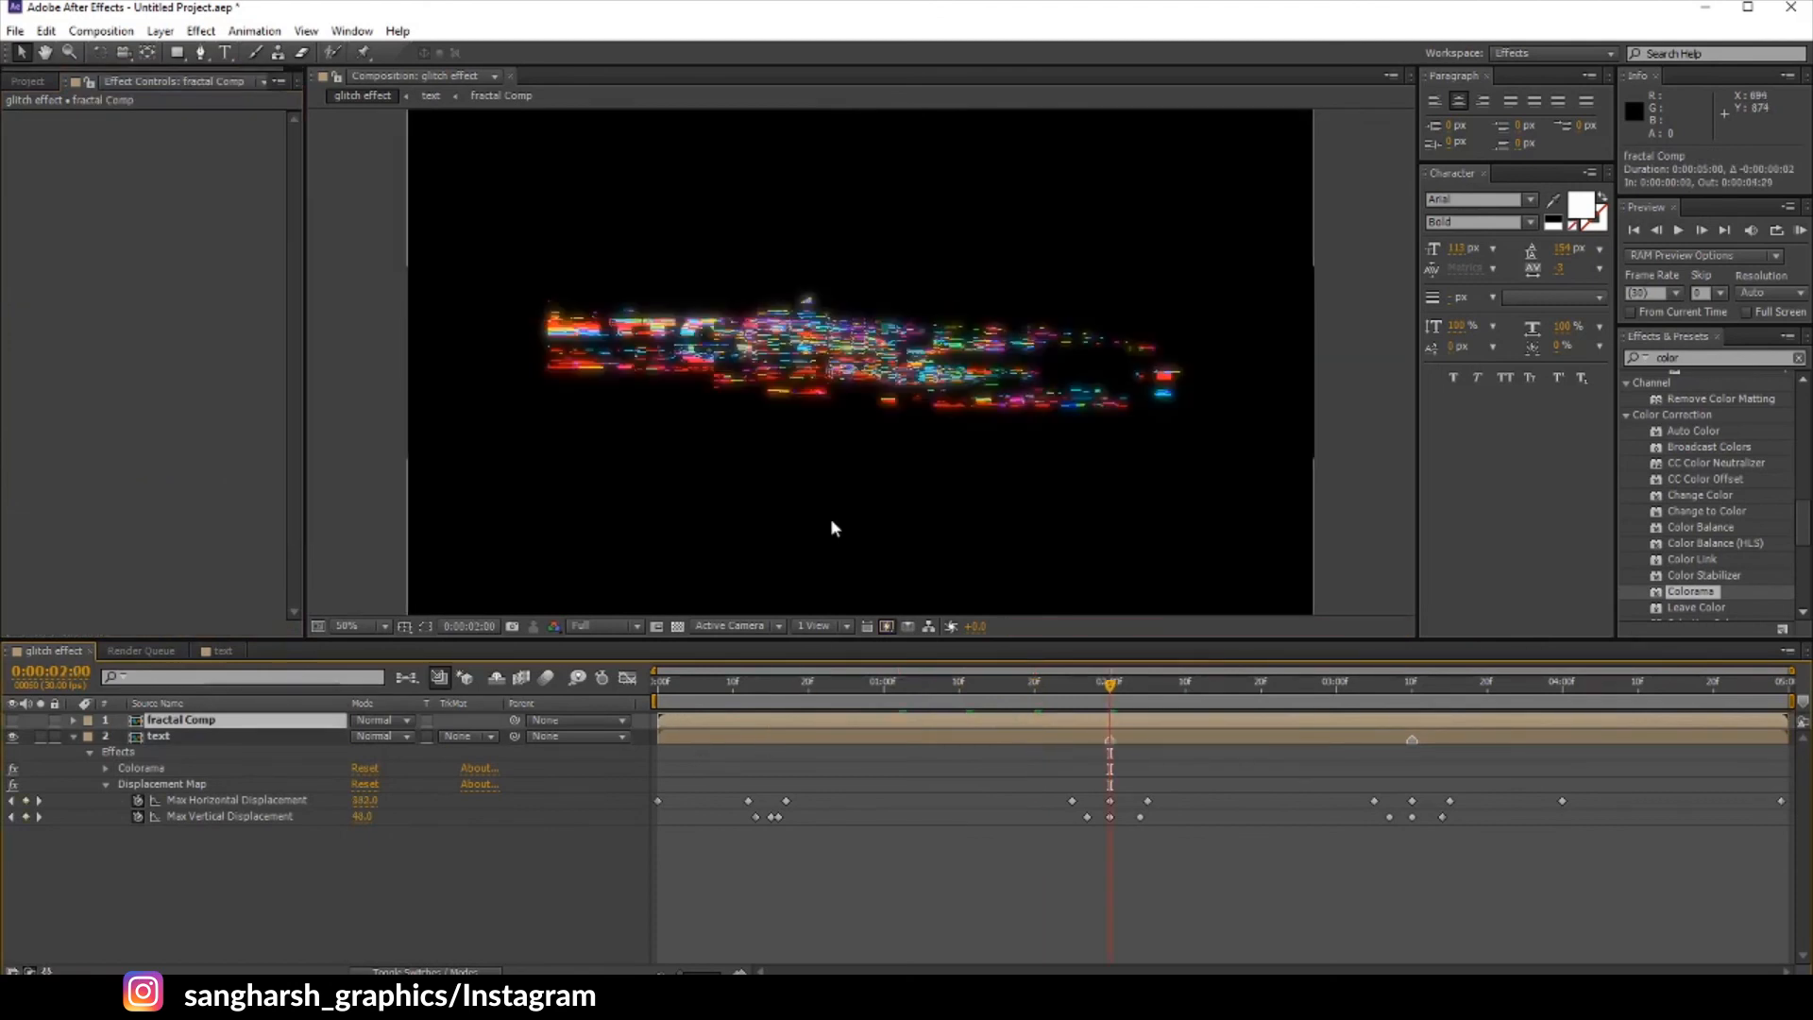
{"action": "scroll", "coordinate": [832, 523], "scroll_direction": "up", "scroll_amount": 1}
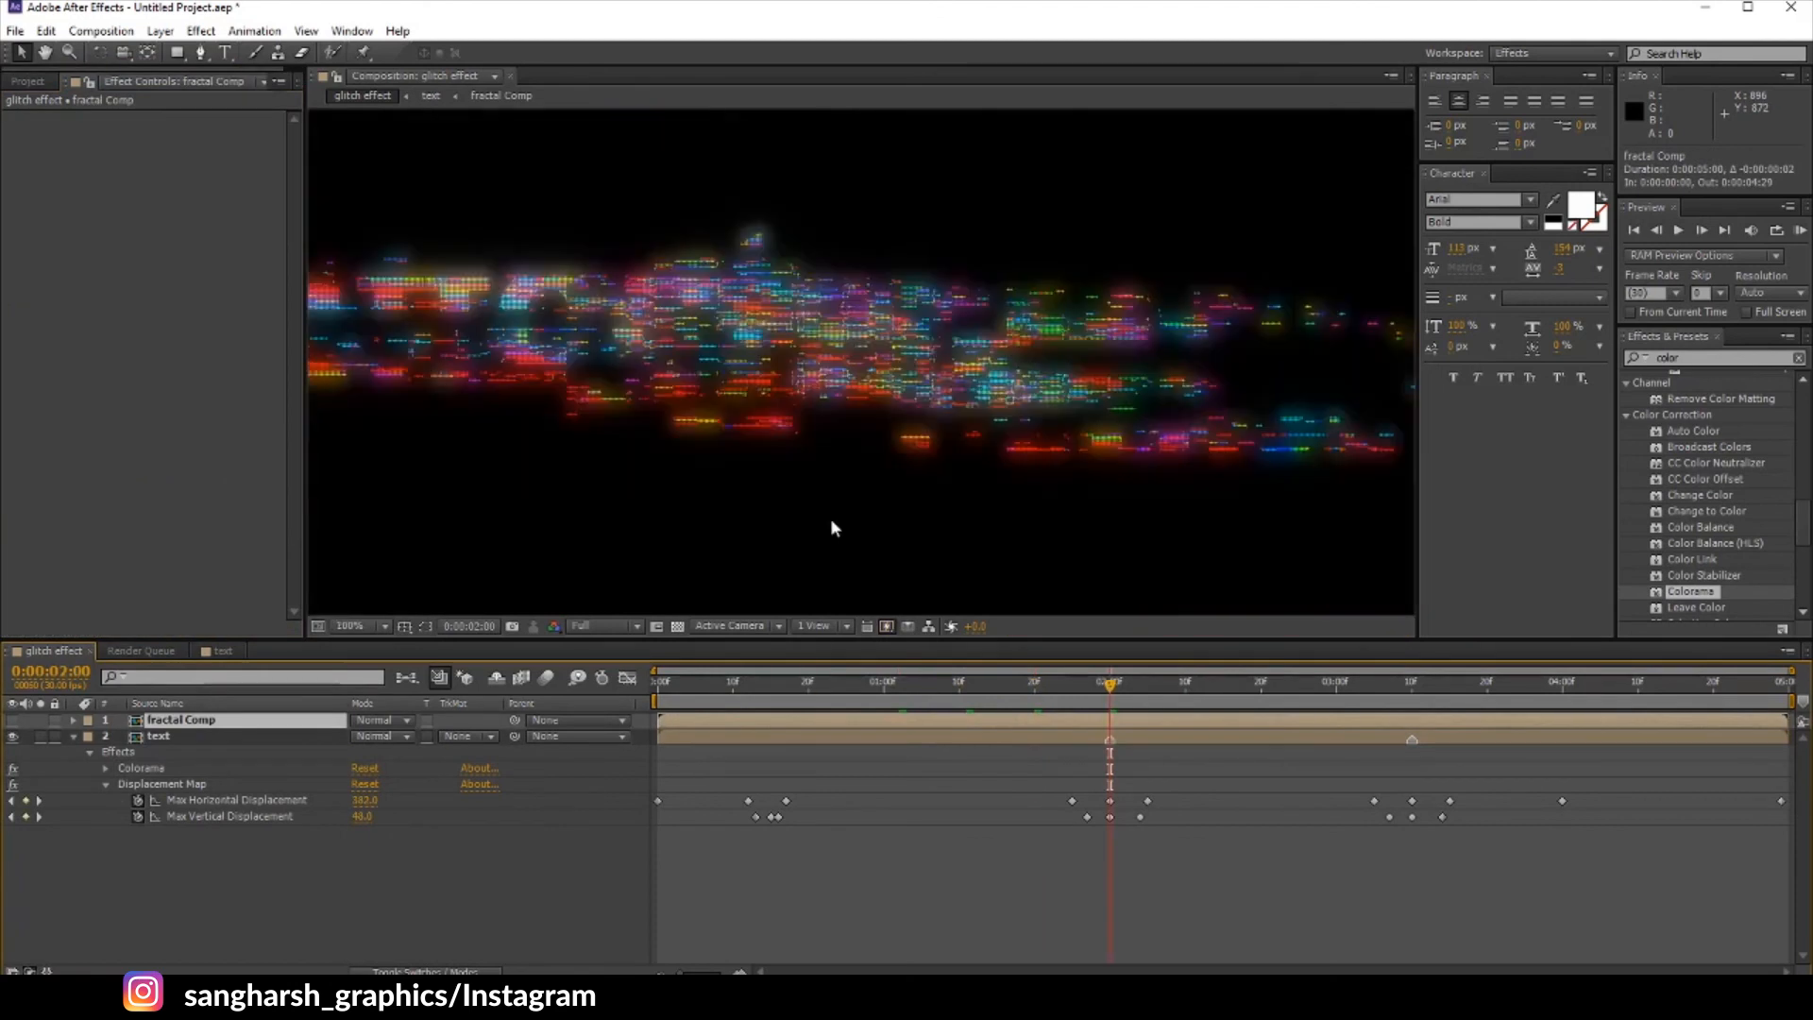
Step: Open the text composition and add a new adjustment layer above the fractal Comp layer
{"action": "left_click", "coordinate": [189, 739]}
{"action": "double_click", "coordinate": [189, 740]}
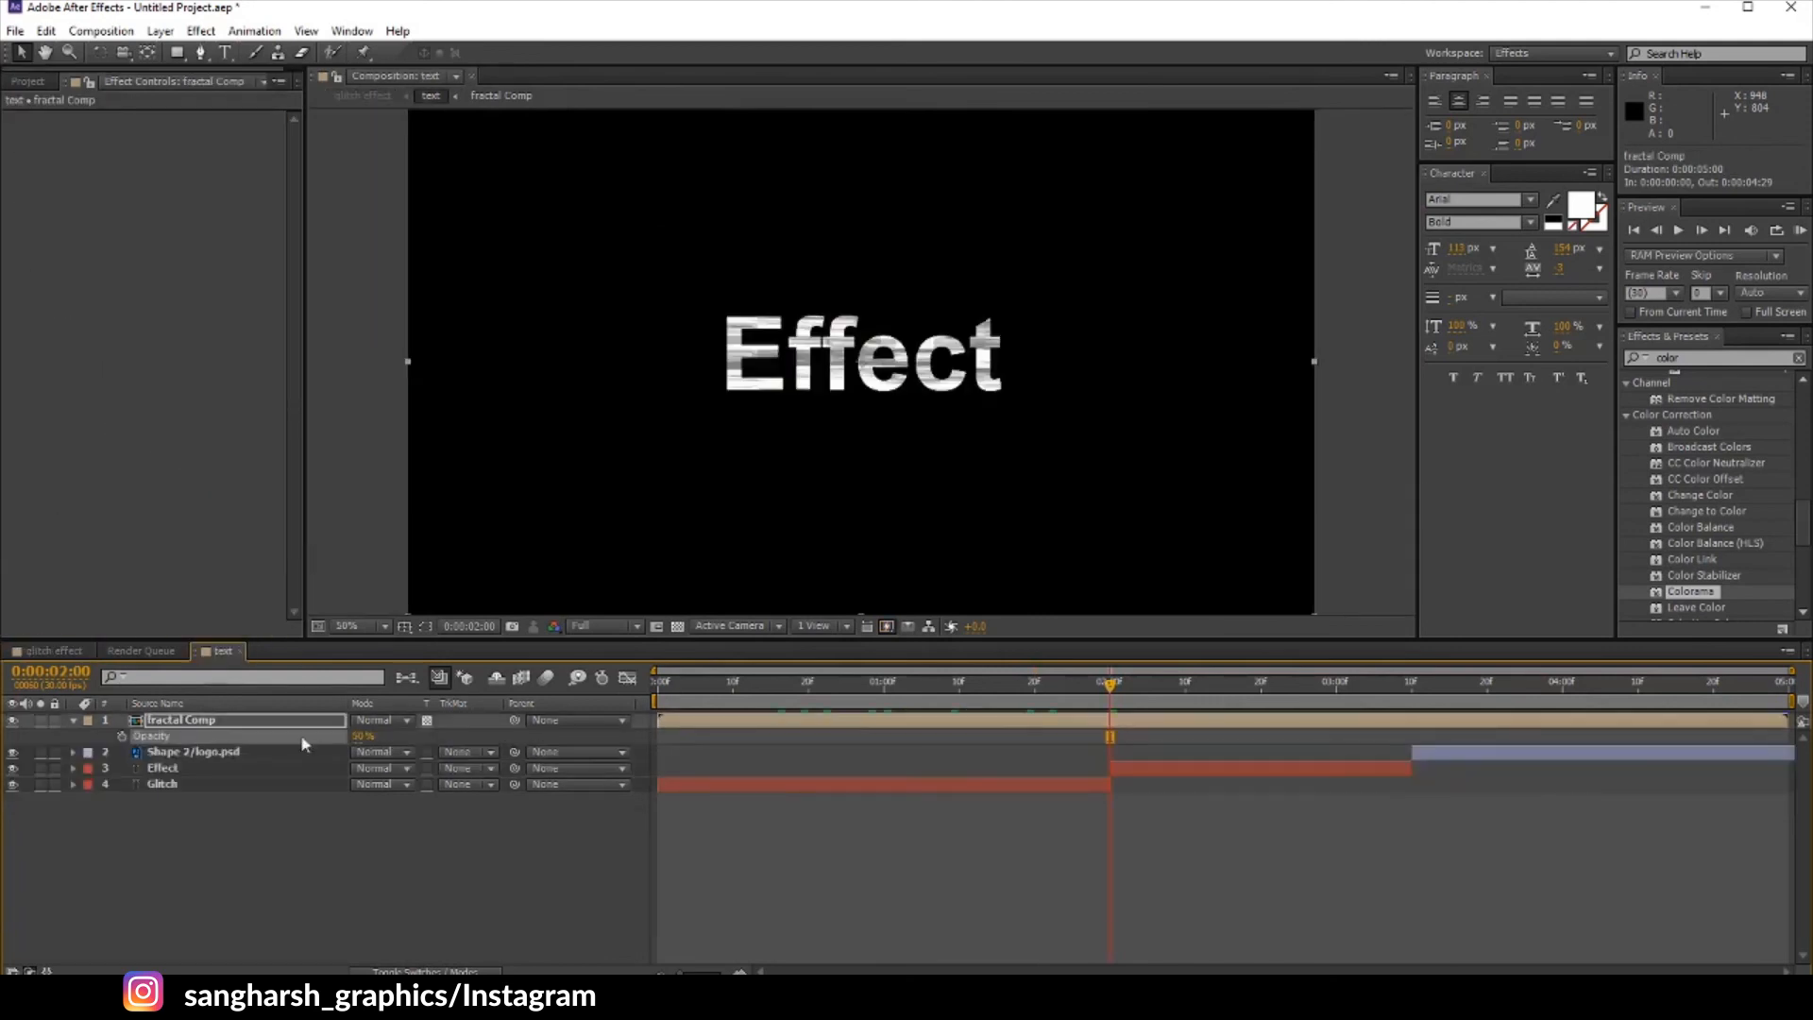
{"action": "left_click", "coordinate": [199, 864]}
{"action": "right_click", "coordinate": [226, 834]}
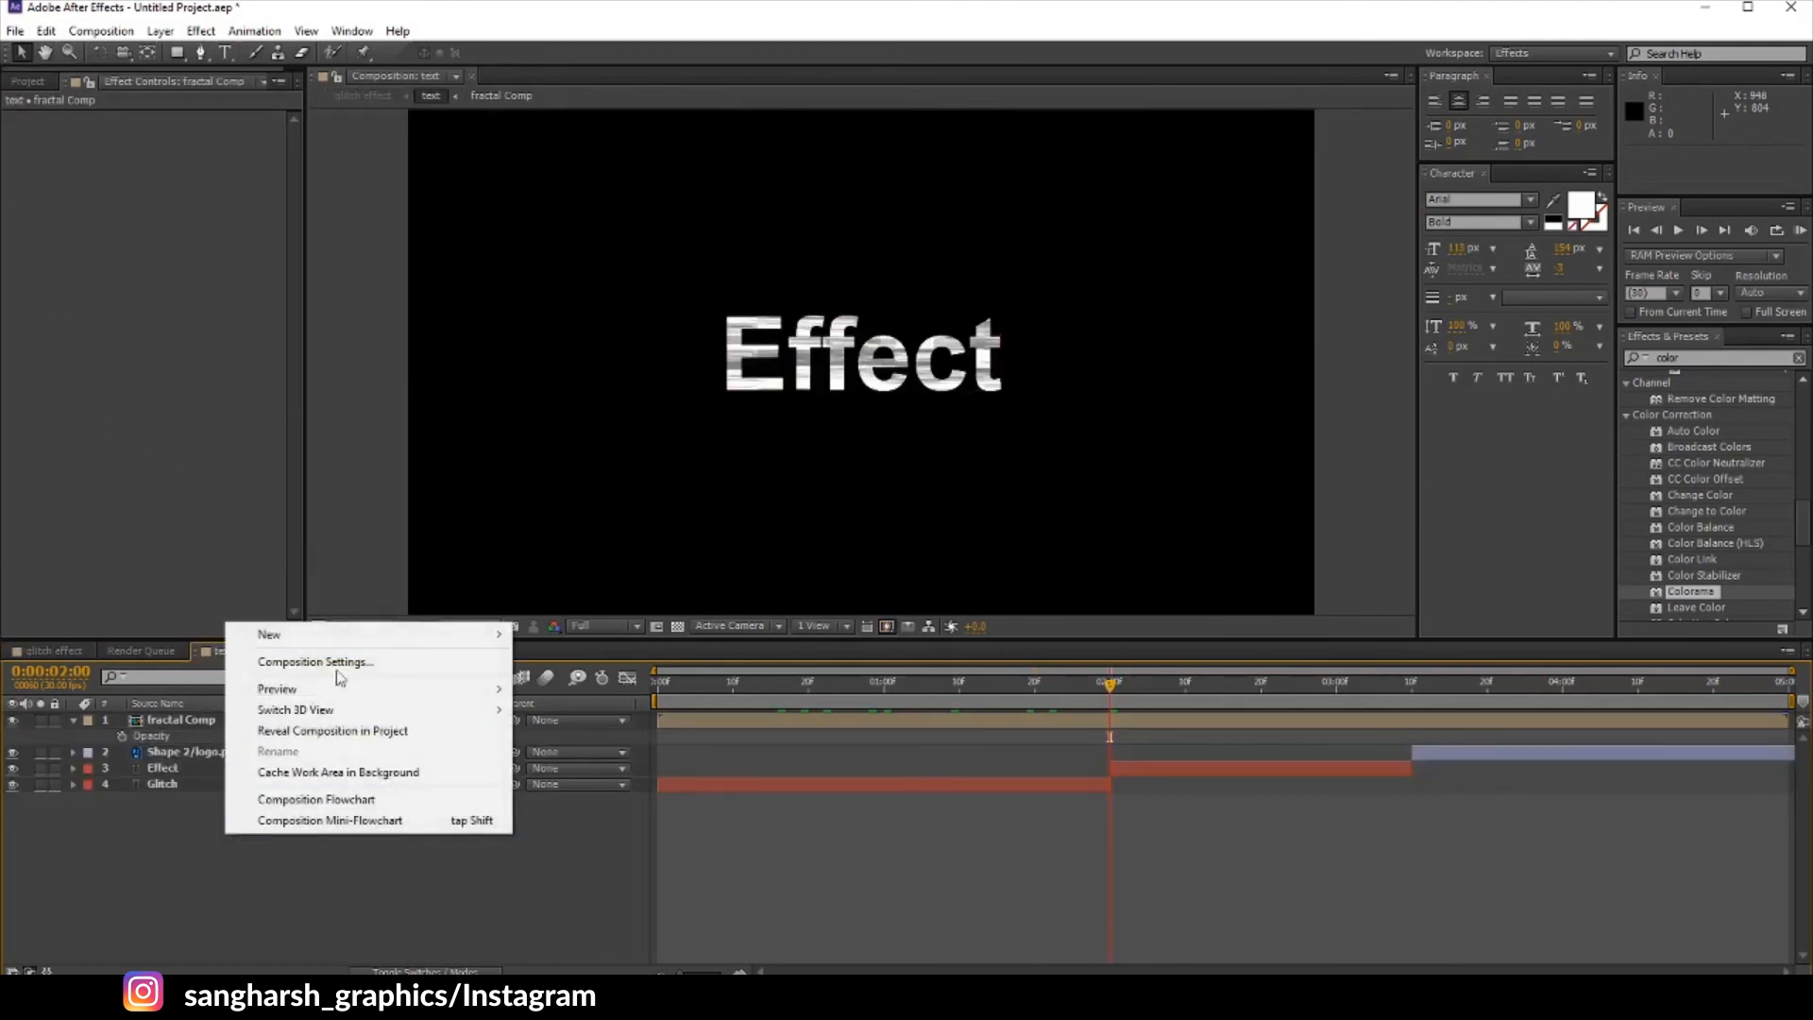
{"action": "left_click", "coordinate": [164, 786]}
{"action": "right_click", "coordinate": [175, 821]}
{"action": "mouse_move", "coordinate": [281, 625]}
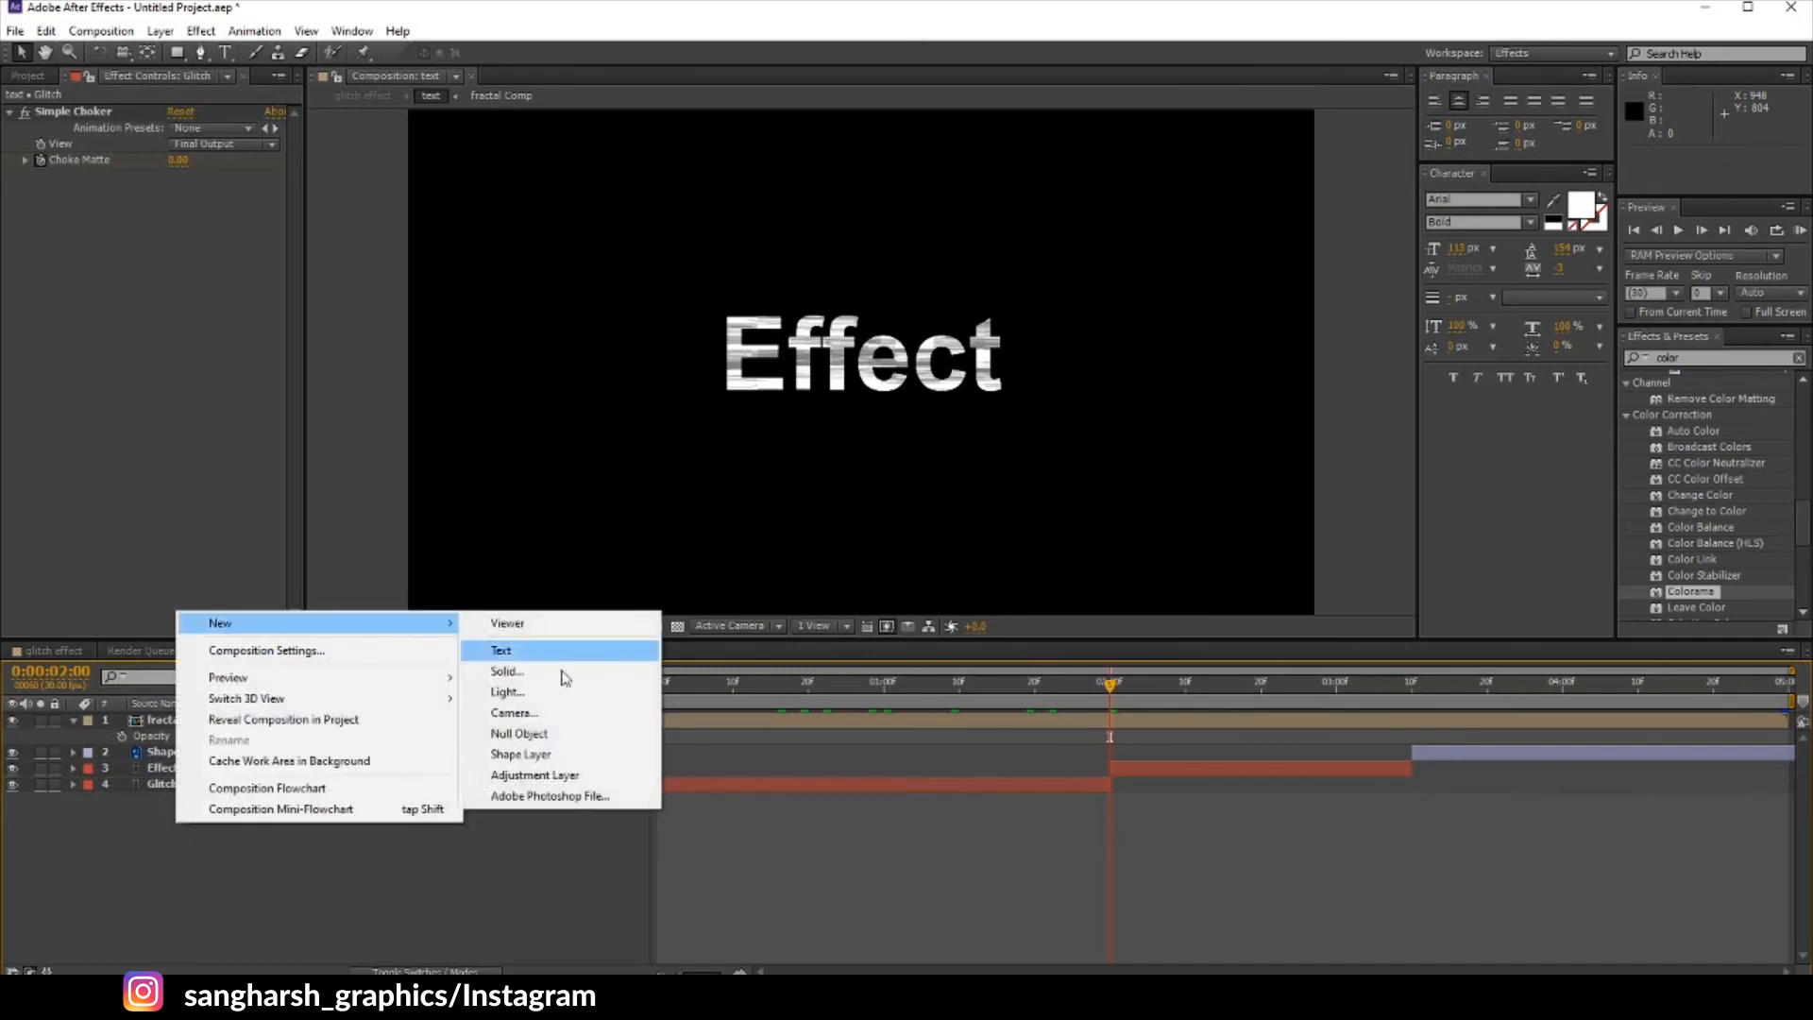
{"action": "left_click", "coordinate": [552, 776]}
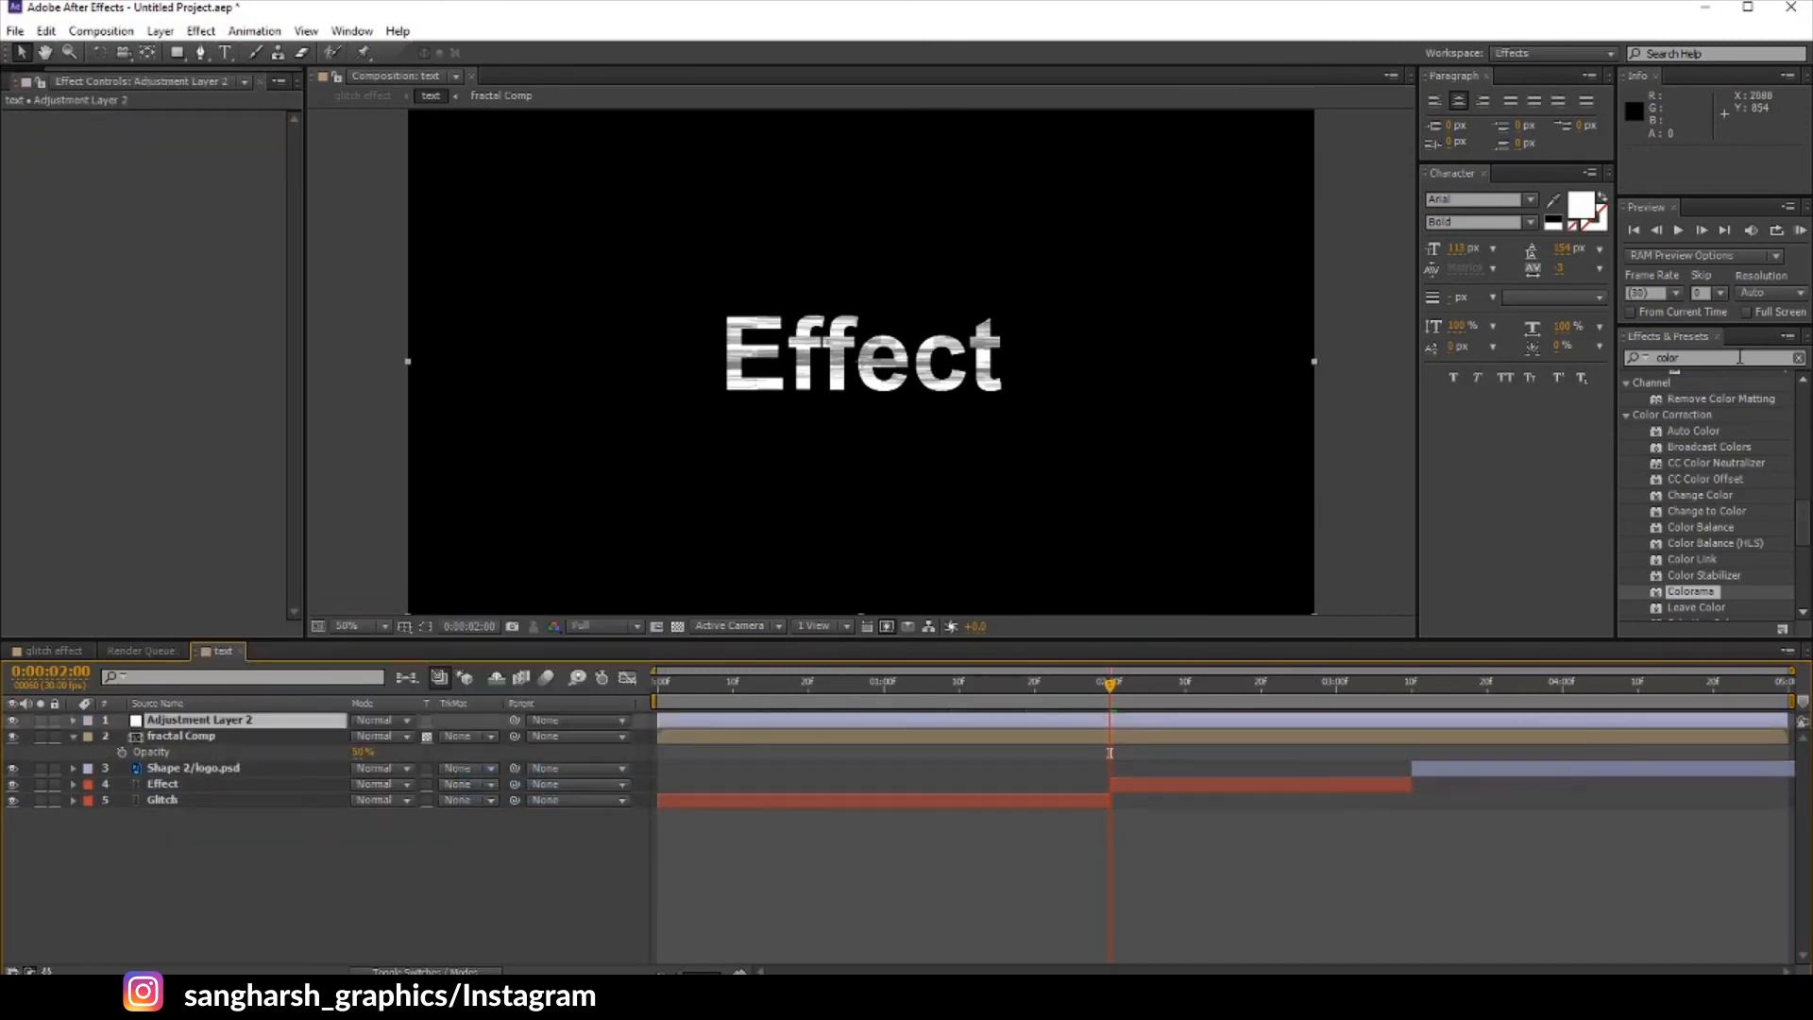
Step: Find the Noise effect and apply it to the new adjustment layer in the text composition
{"action": "left_click", "coordinate": [1716, 358]}
{"action": "type", "text": "noise"}
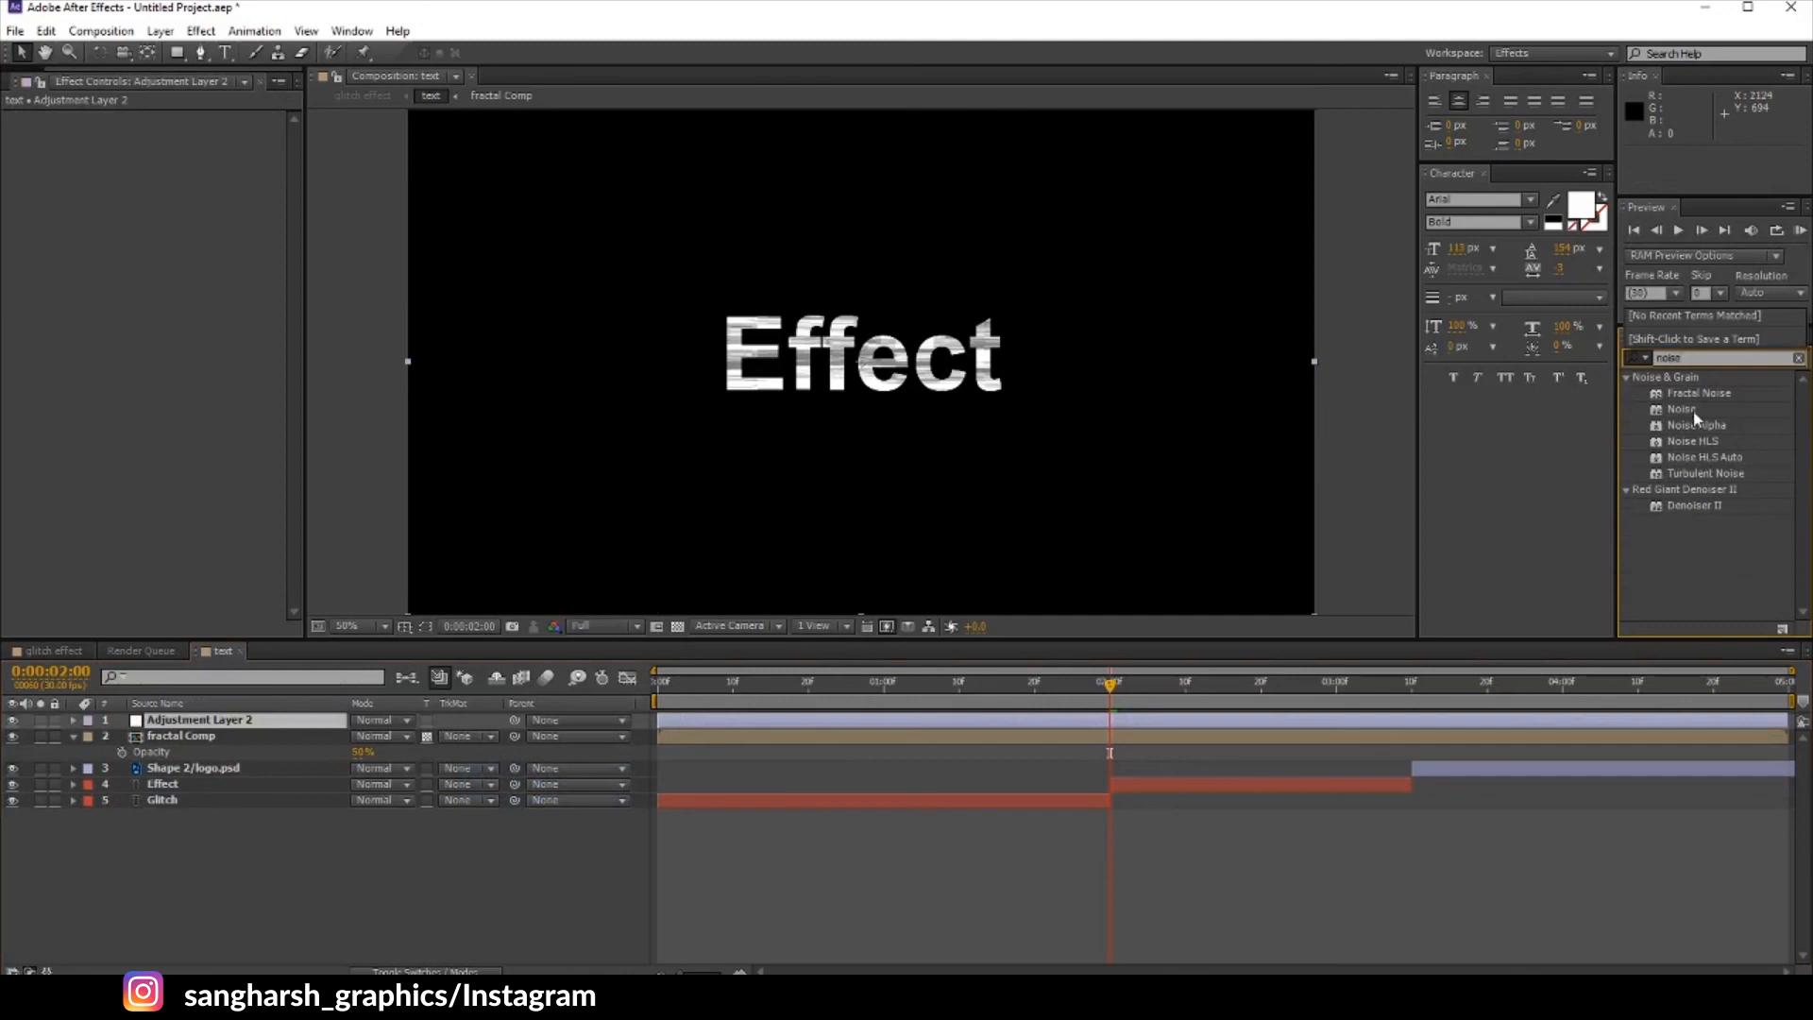
{"action": "left_click_drag", "start_coordinate": [1695, 412], "coordinate": [247, 721]}
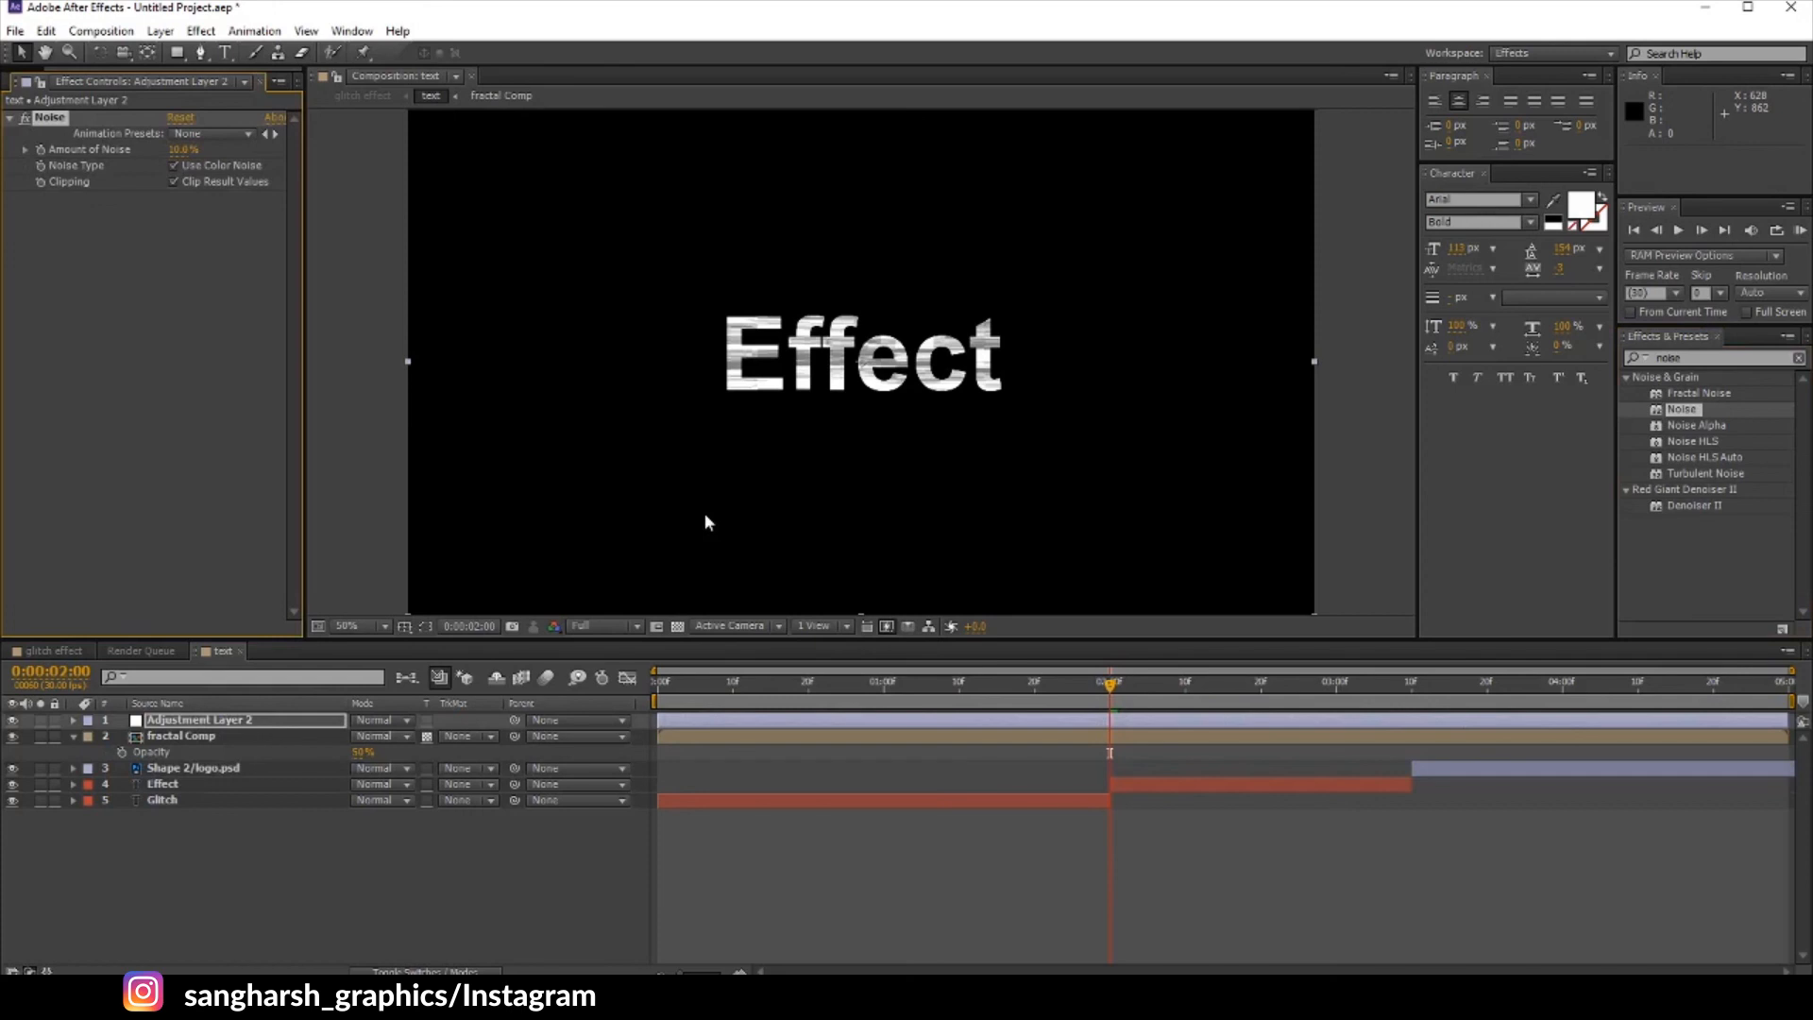
Step: Return to the glitch effect composition and examine the text at 0:00:01:07 and around the first displacement keyframes from 0:00:00:10 to 0:00:00:17
{"action": "left_click", "coordinate": [66, 651]}
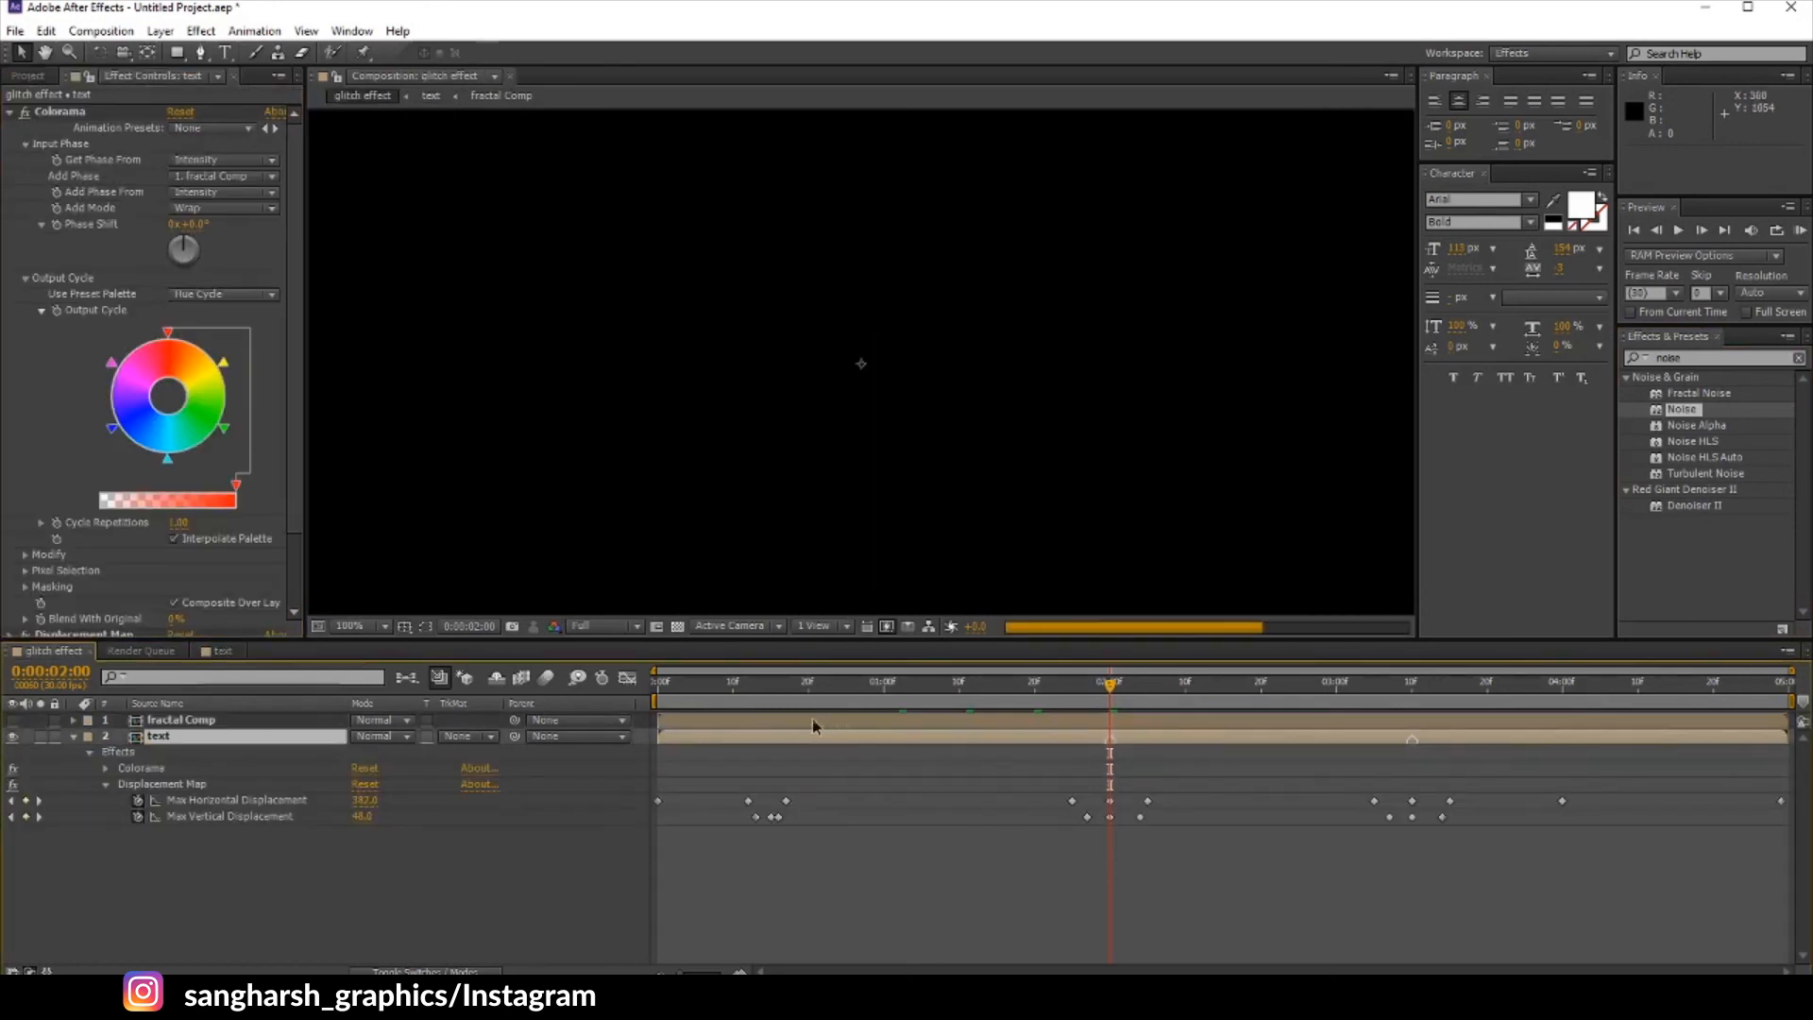
{"action": "left_click", "coordinate": [914, 682]}
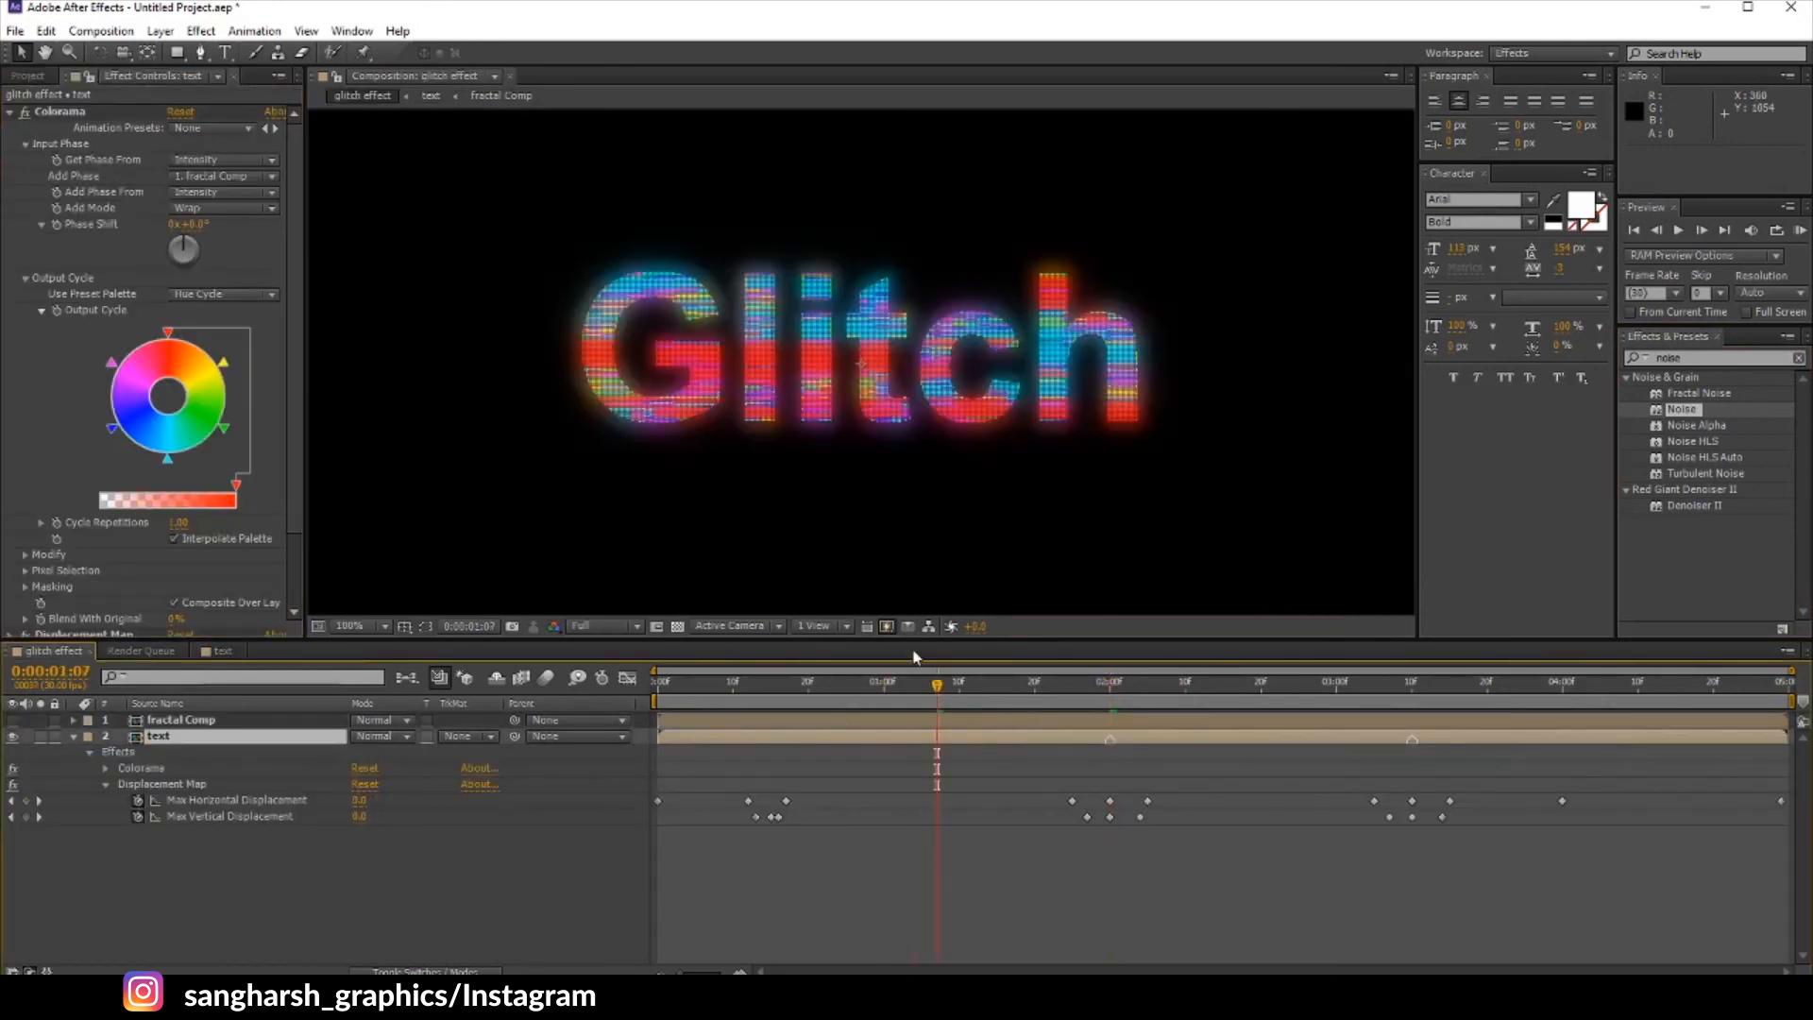
{"action": "key", "text": "comma"}
{"action": "left_click", "coordinate": [778, 719]}
{"action": "left_click", "coordinate": [782, 684]}
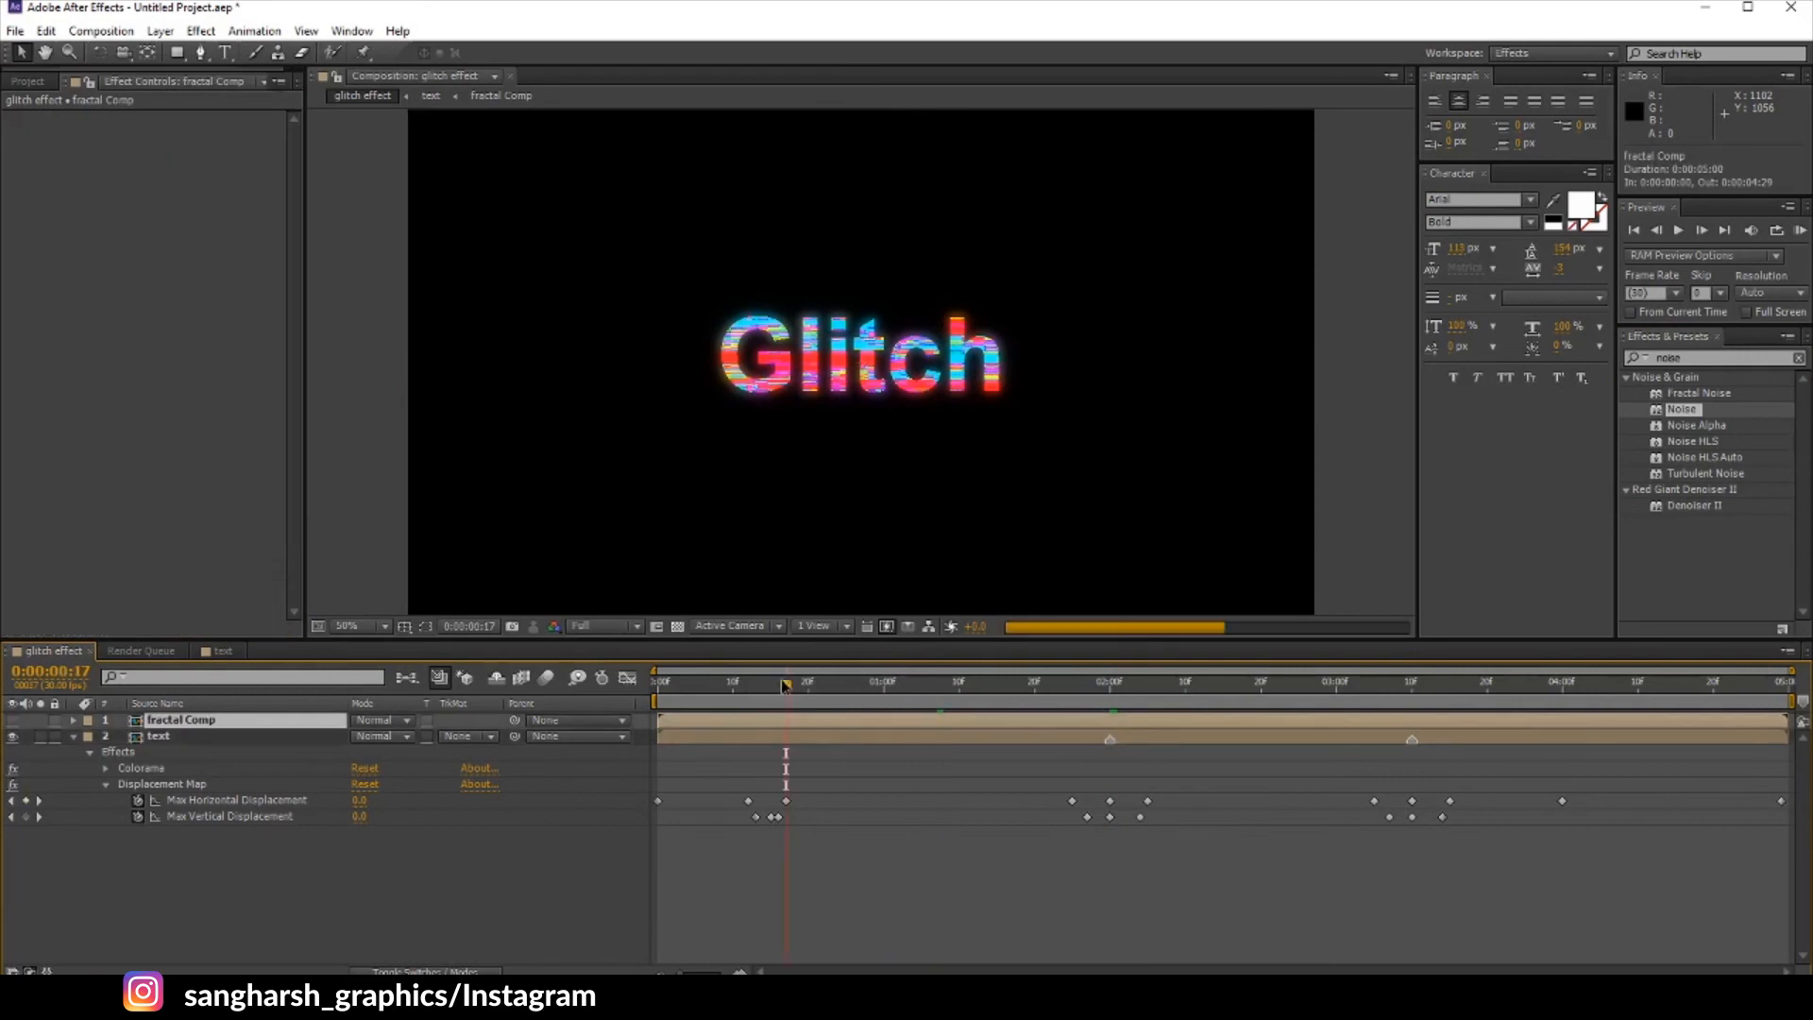
{"action": "left_click", "coordinate": [770, 700]}
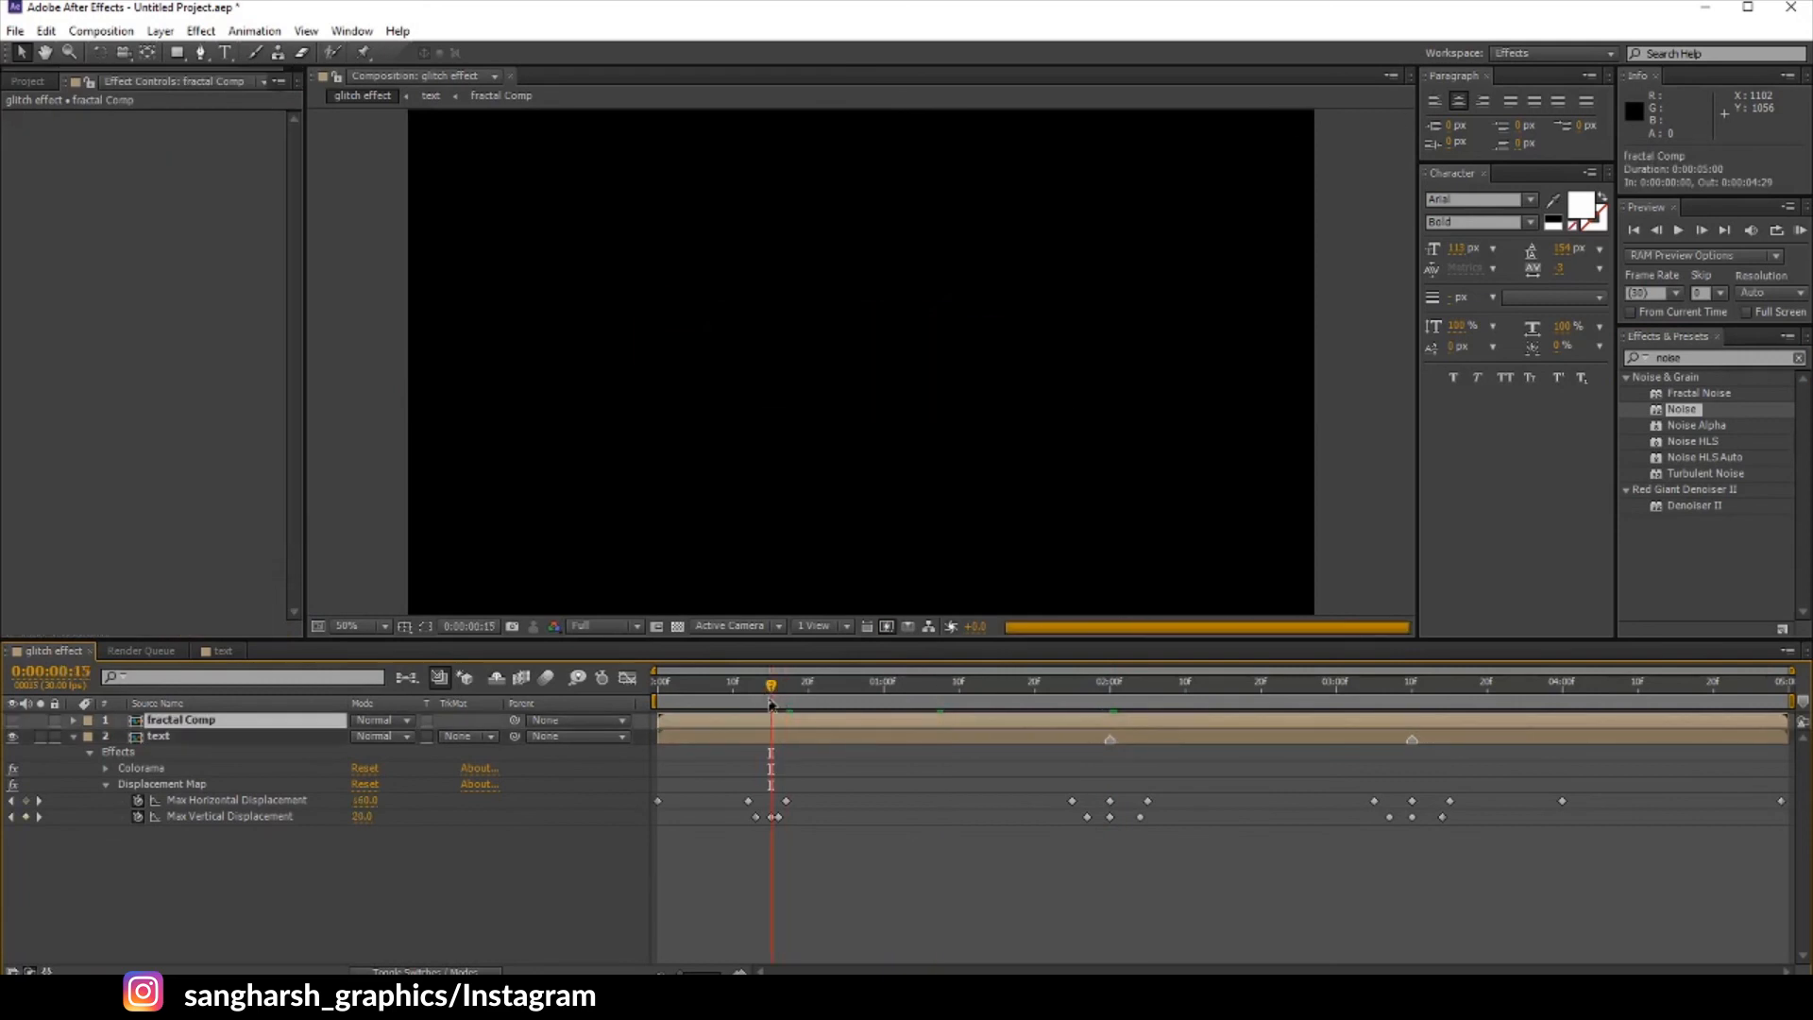
{"action": "left_click", "coordinate": [778, 701]}
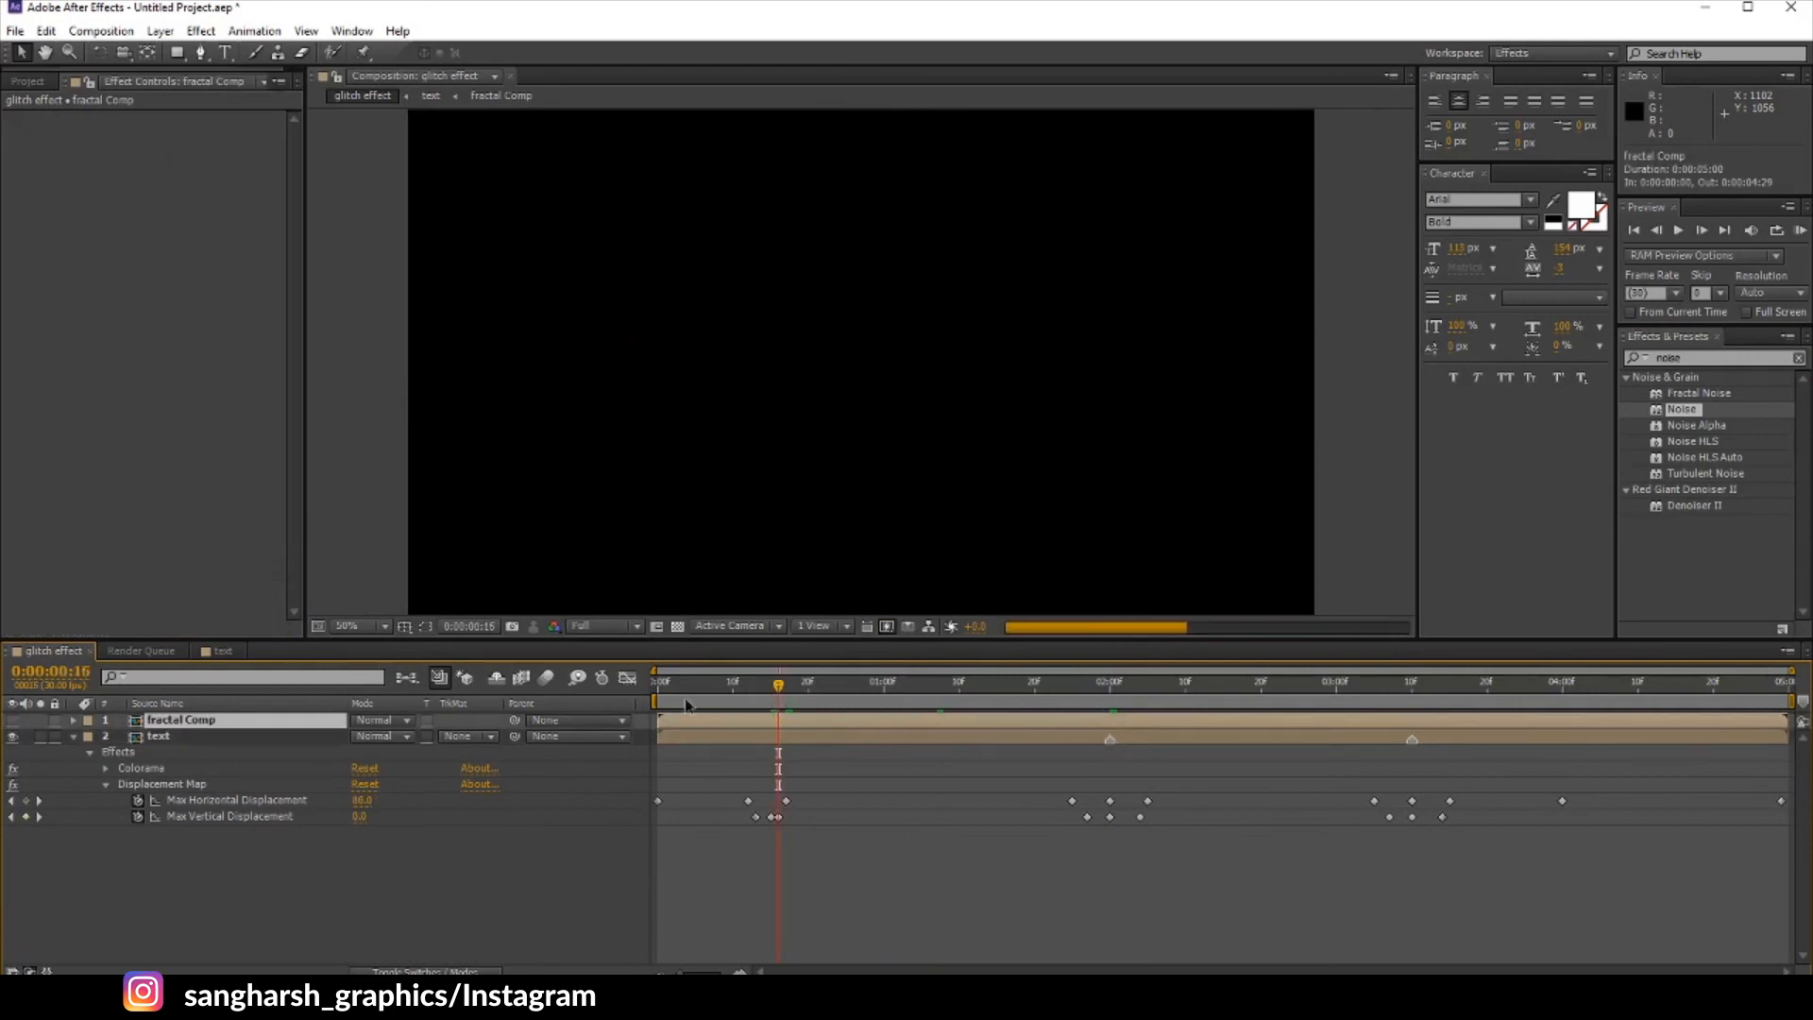
{"action": "mouse_move", "coordinate": [778, 700]}
{"action": "left_mouse_down"}
{"action": "mouse_move", "coordinate": [795, 697]}
{"action": "mouse_move", "coordinate": [770, 684]}
{"action": "left_mouse_up"}
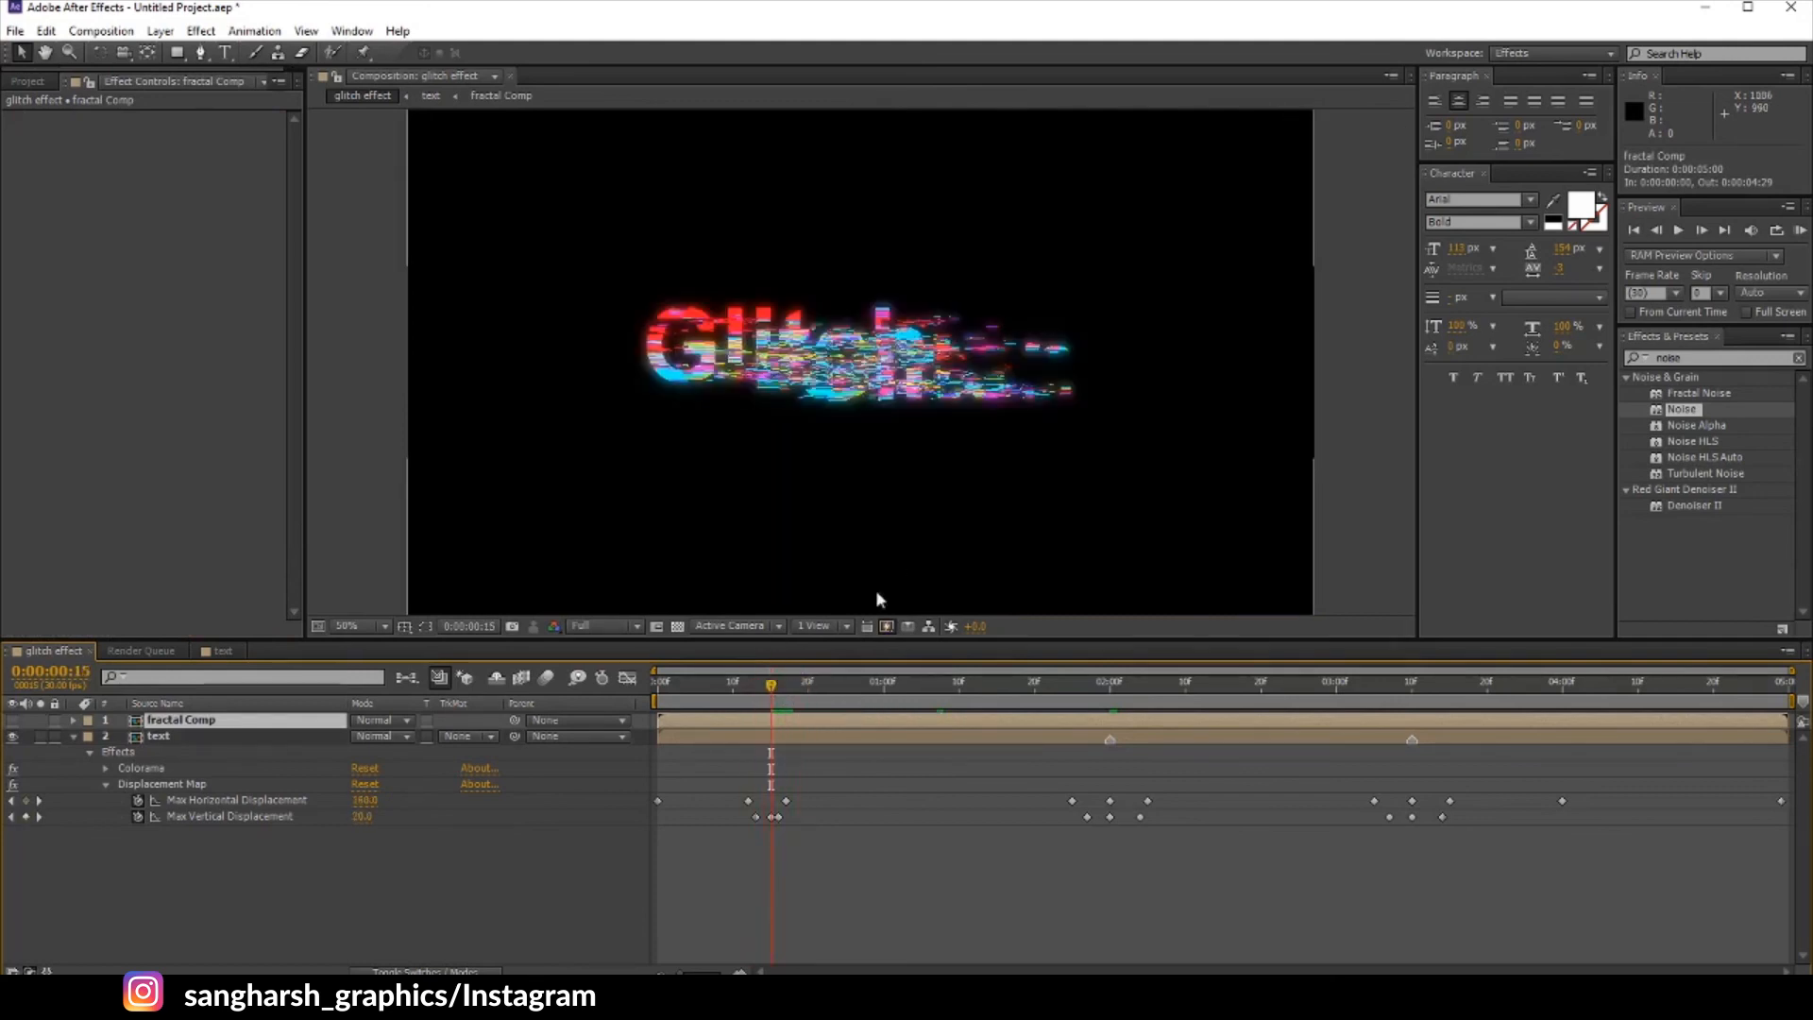
{"action": "key", "text": "comma"}
{"action": "key", "text": "period"}
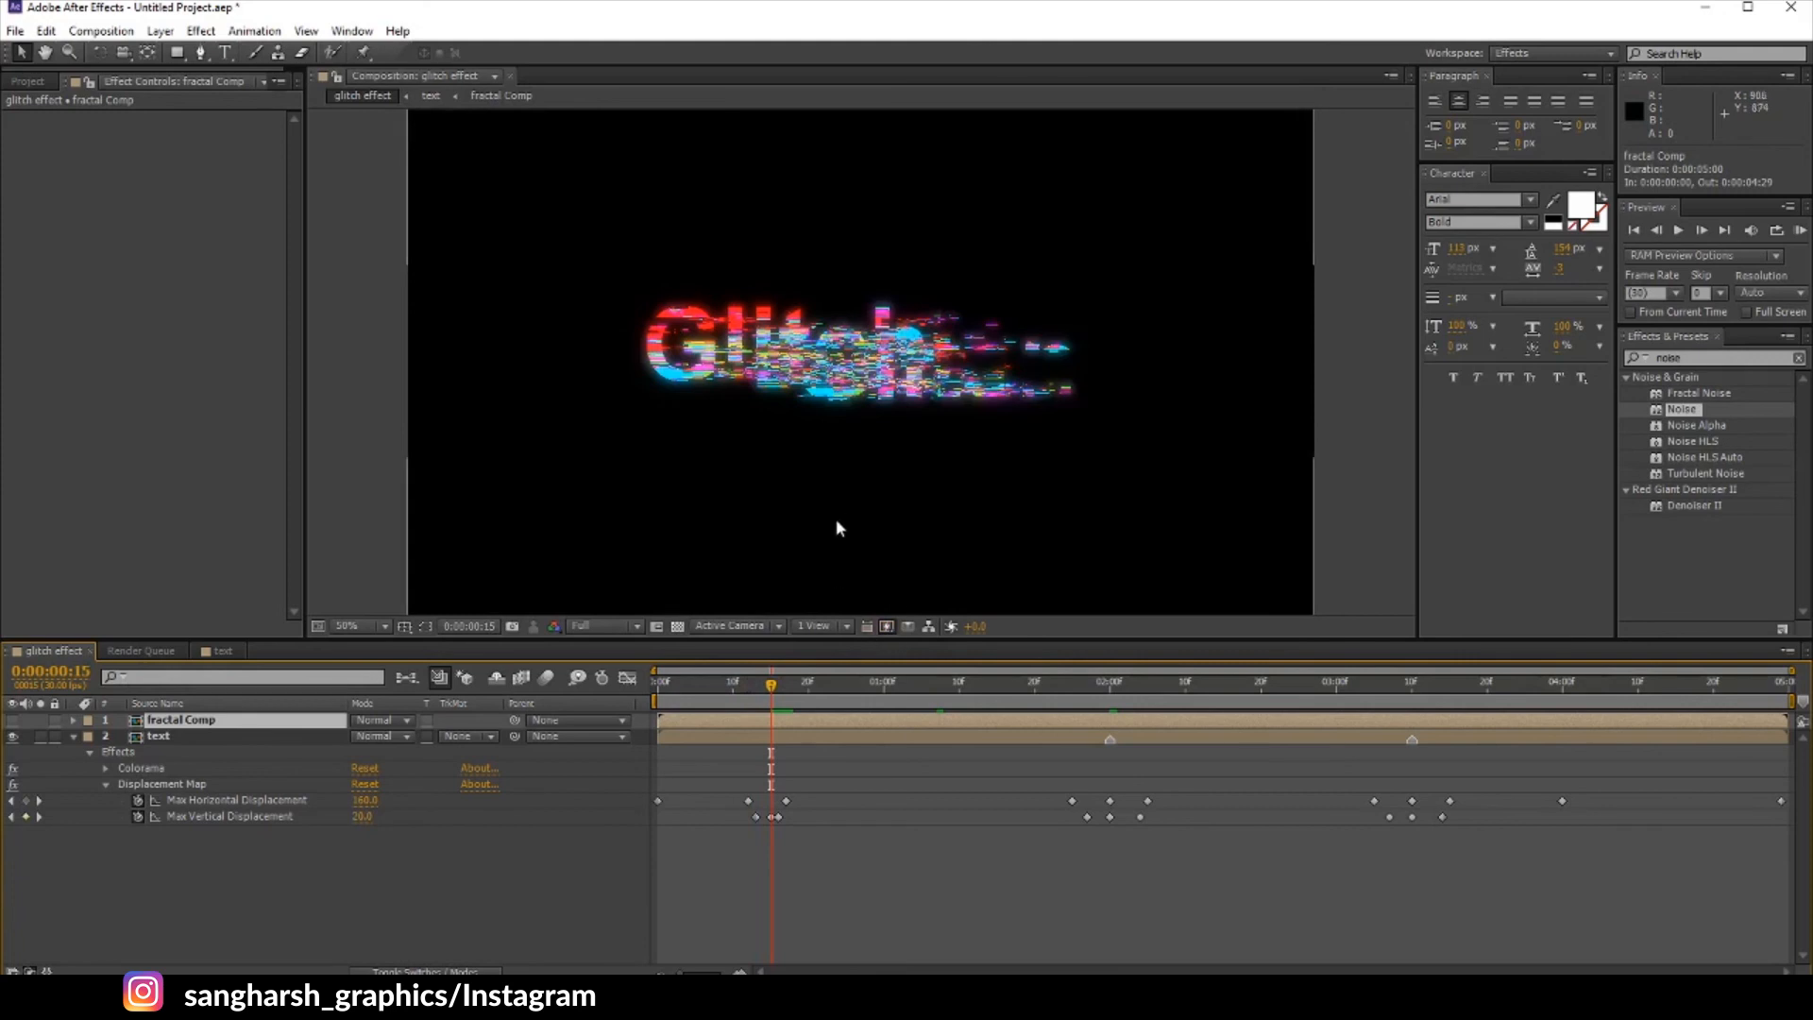
{"action": "left_click", "coordinate": [733, 690]}
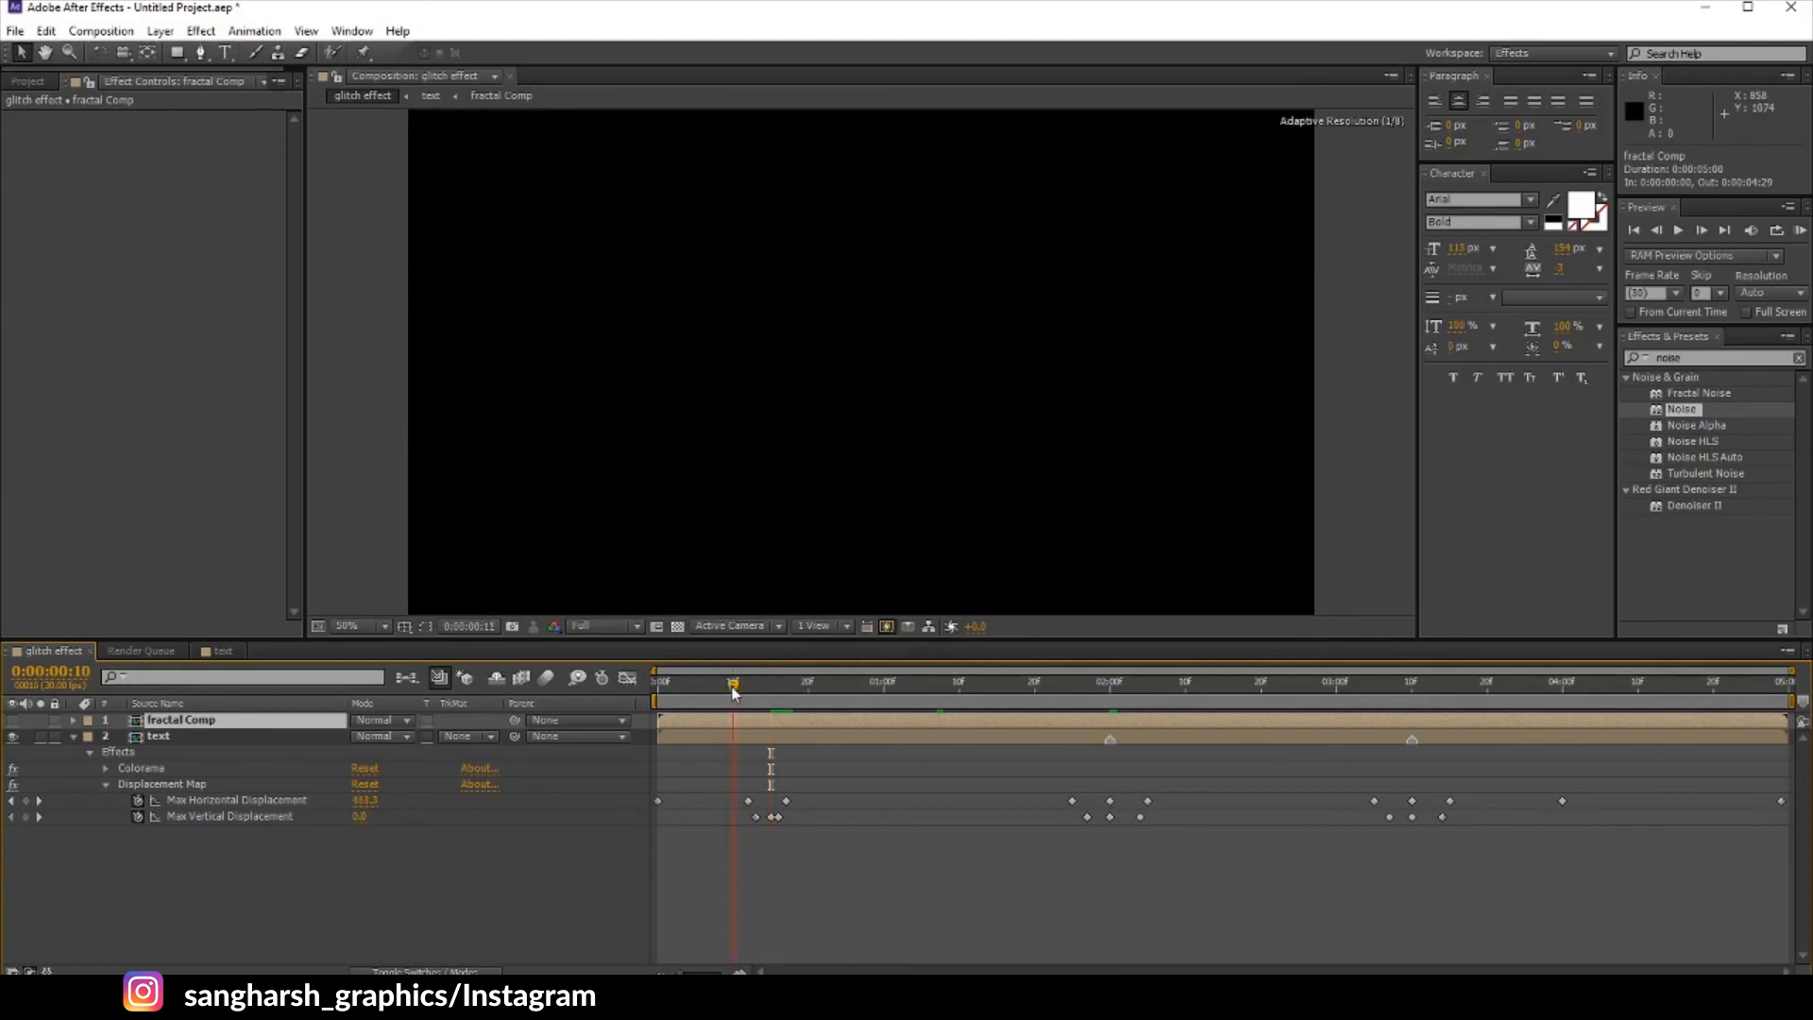